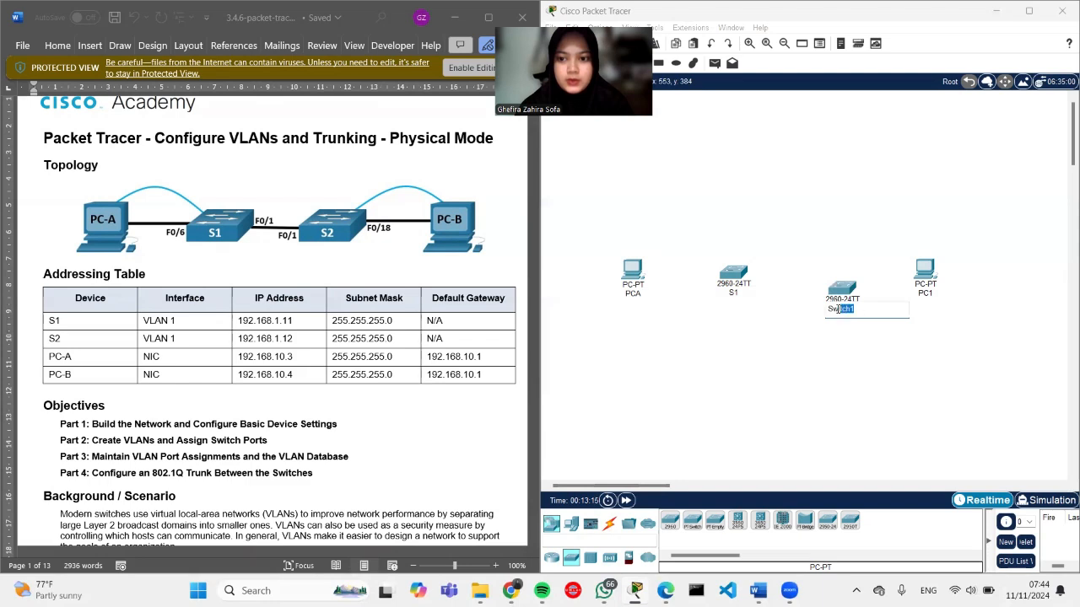
# Step: Relabel Switch1 as S2 and PC1 as PCB on the canvas
pyautogui.write('2')
pyautogui.click(851, 374)
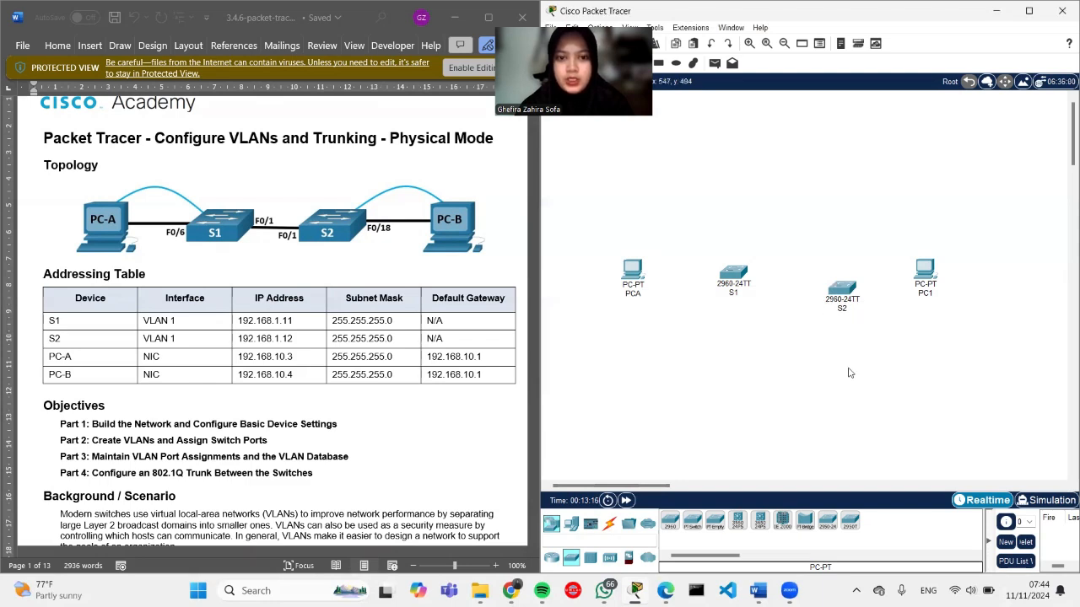
pyautogui.click(933, 295)
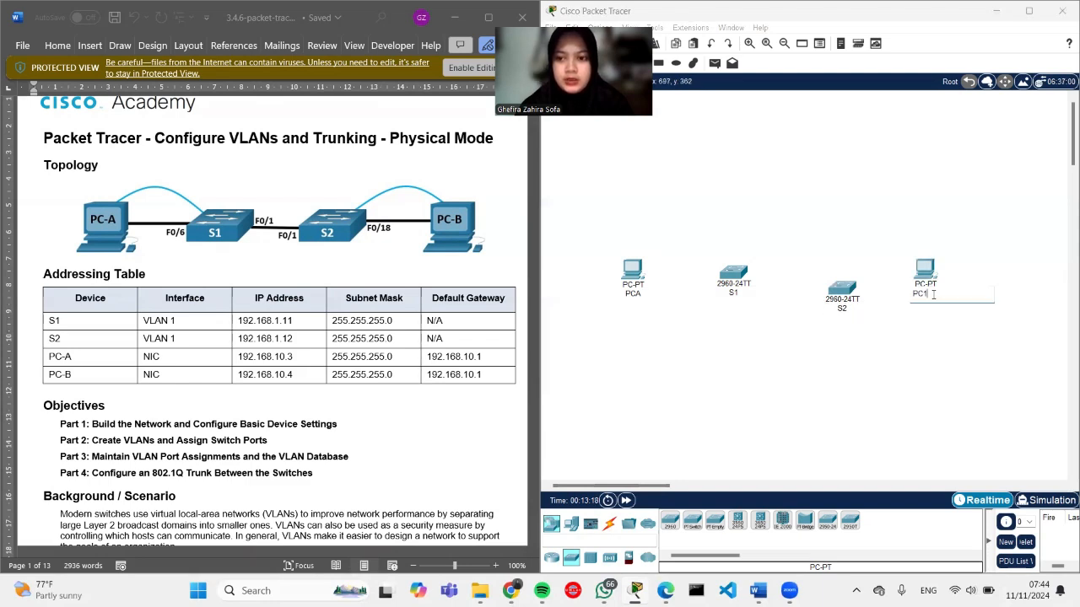
pyautogui.click(892, 374)
# Step: Connect PCA FastEthernet0 to S1 Fa0/6 with a copper straight-through cable
pyautogui.click(611, 526)
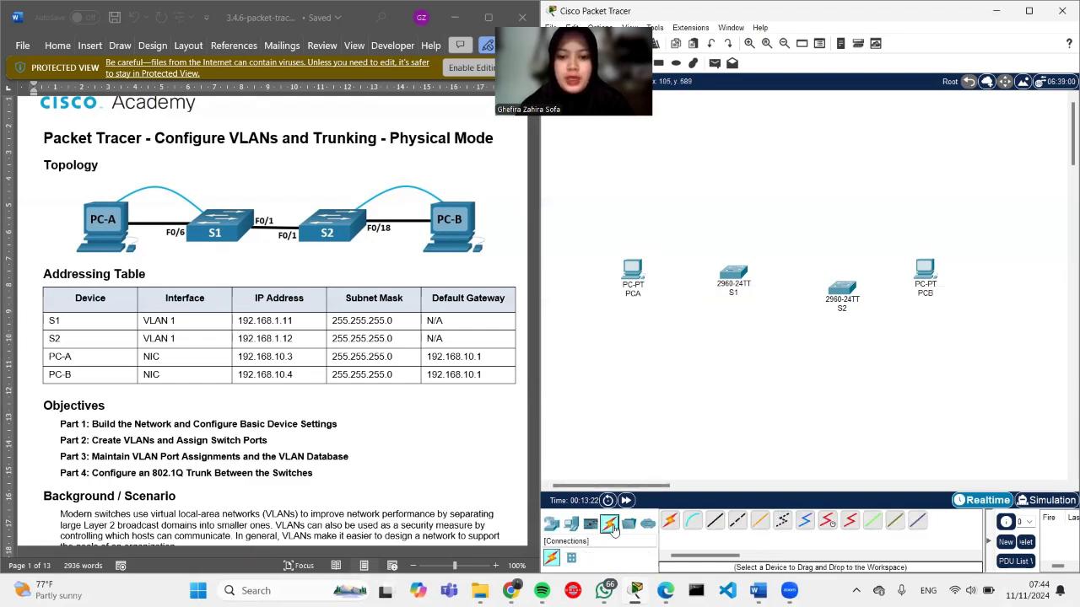
pyautogui.click(716, 524)
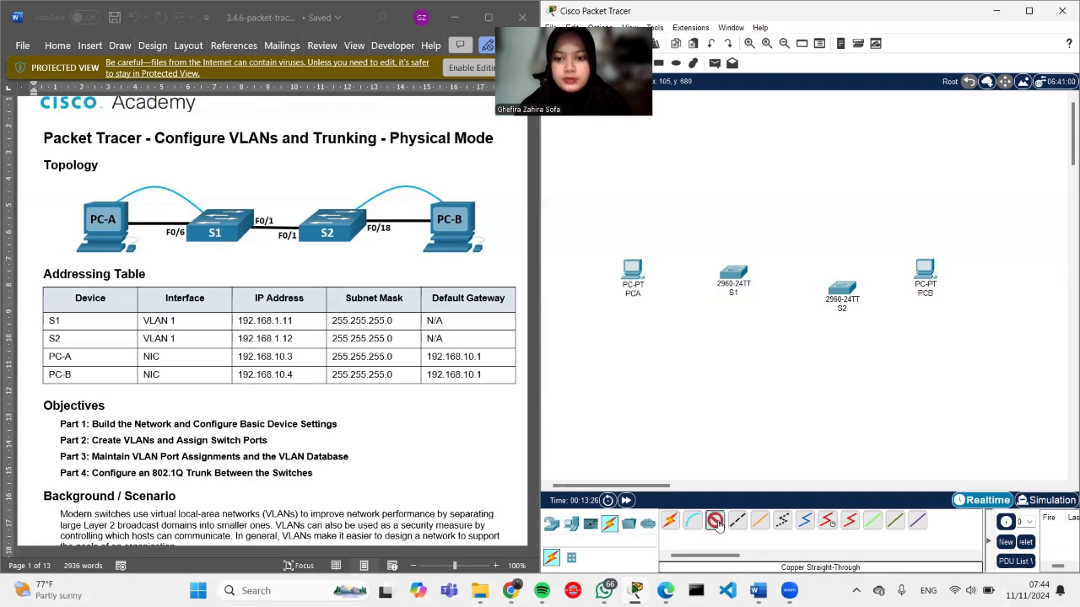
pyautogui.click(634, 272)
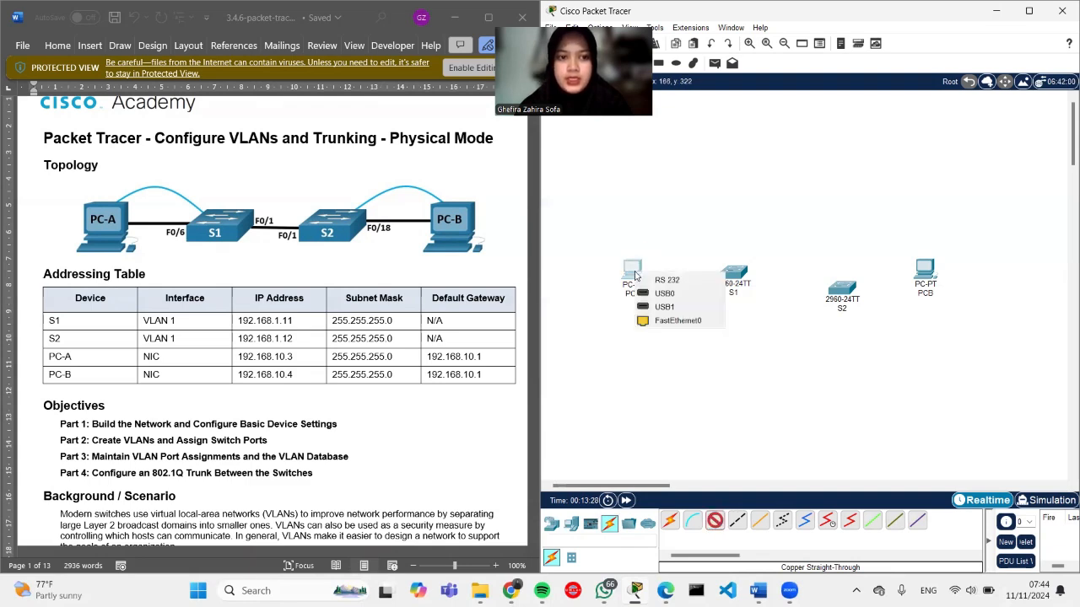
pyautogui.click(654, 322)
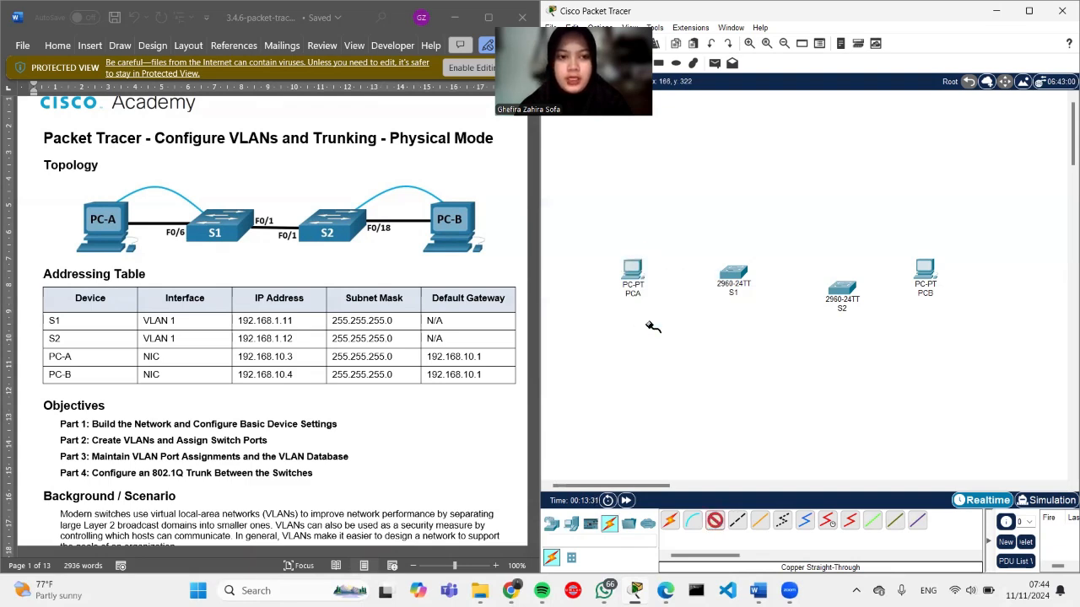
pyautogui.click(731, 273)
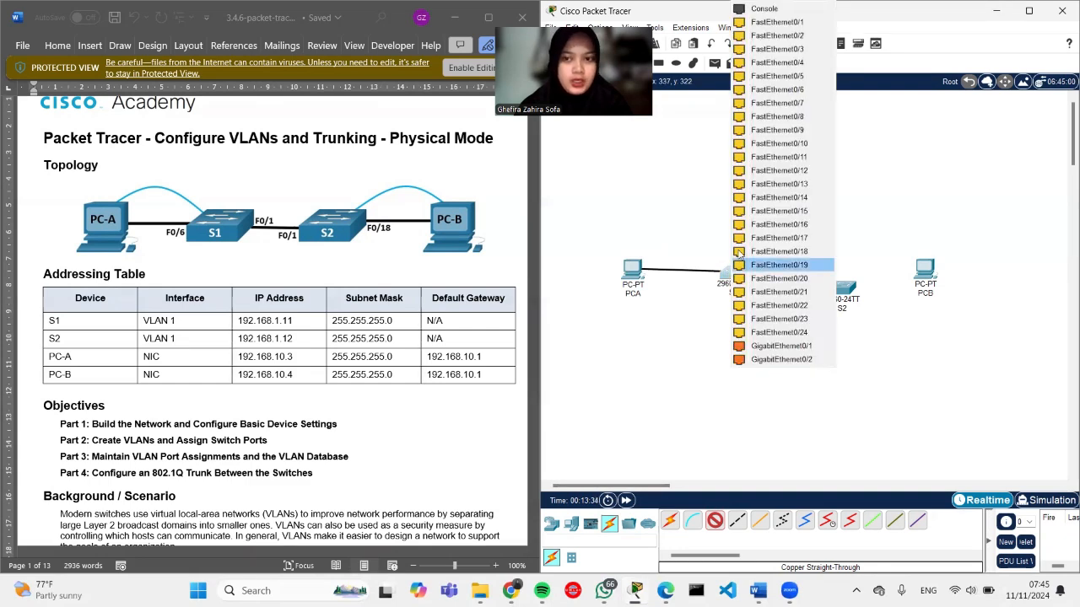
pyautogui.click(777, 90)
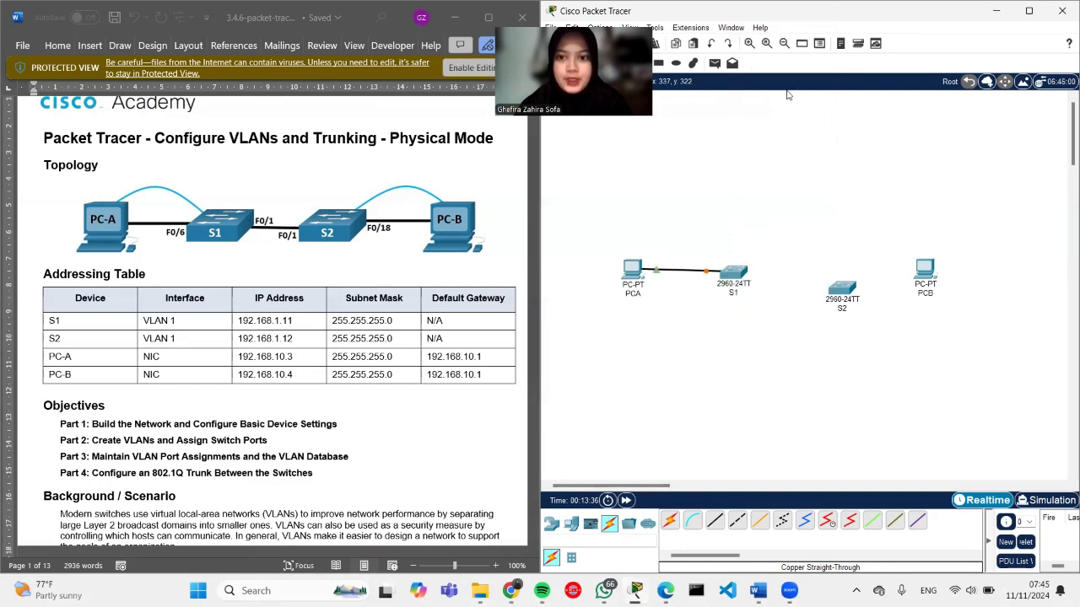
# Step: Link S1 Fa0/1 to S2 Fa0/1 with a copper straight-through cable
pyautogui.click(714, 519)
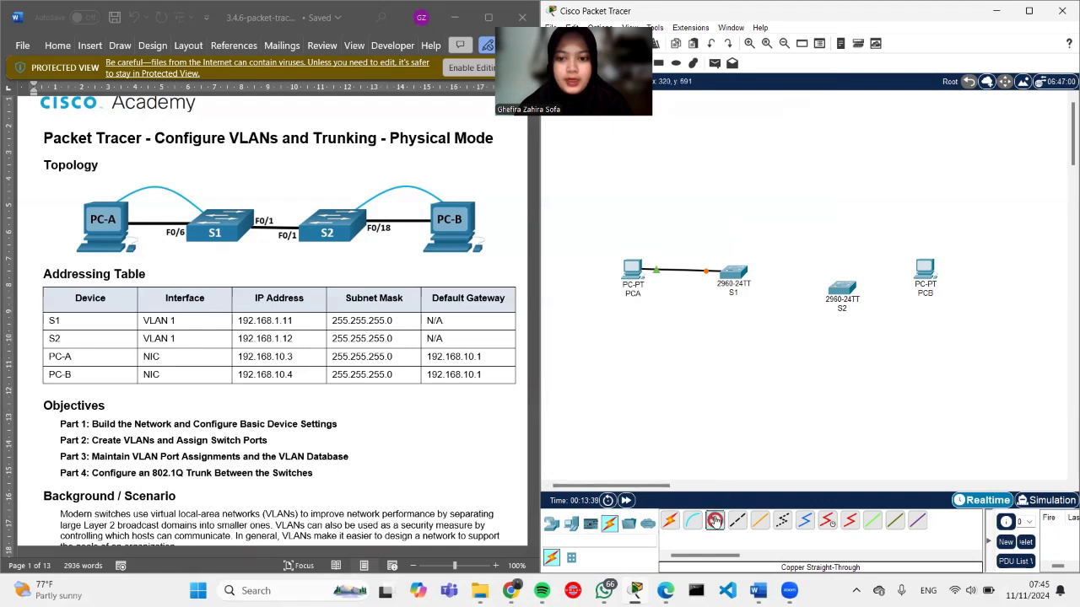
pyautogui.click(739, 271)
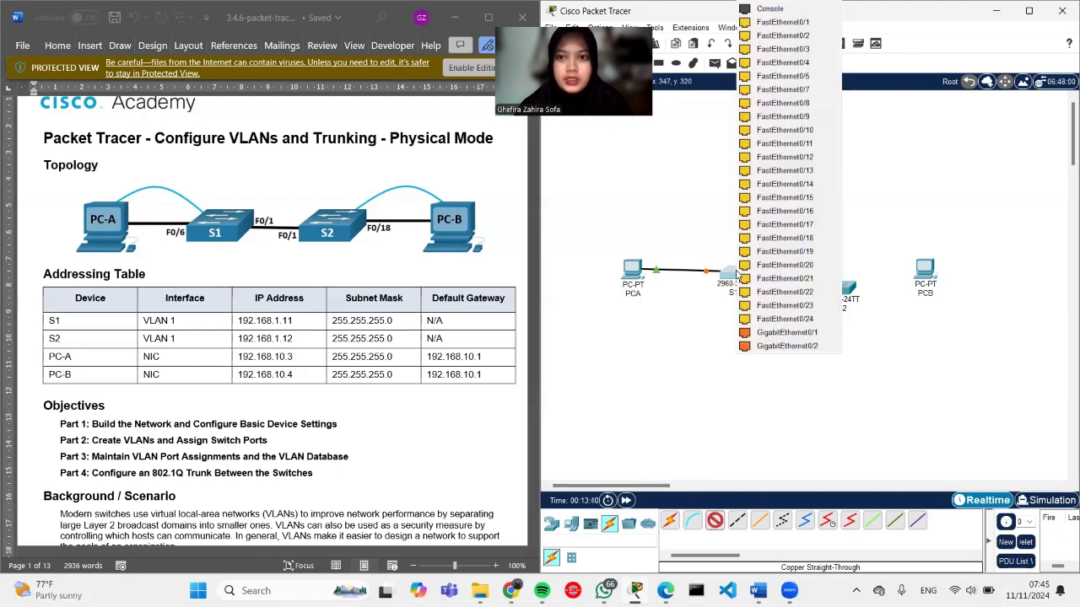
pyautogui.click(784, 25)
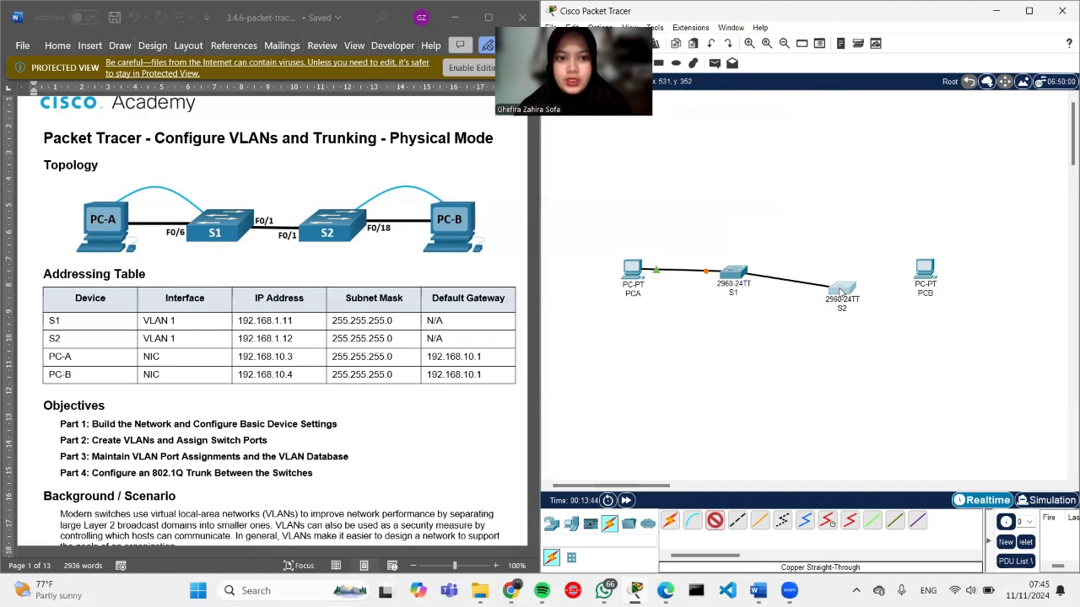
pyautogui.click(839, 288)
pyautogui.click(877, 23)
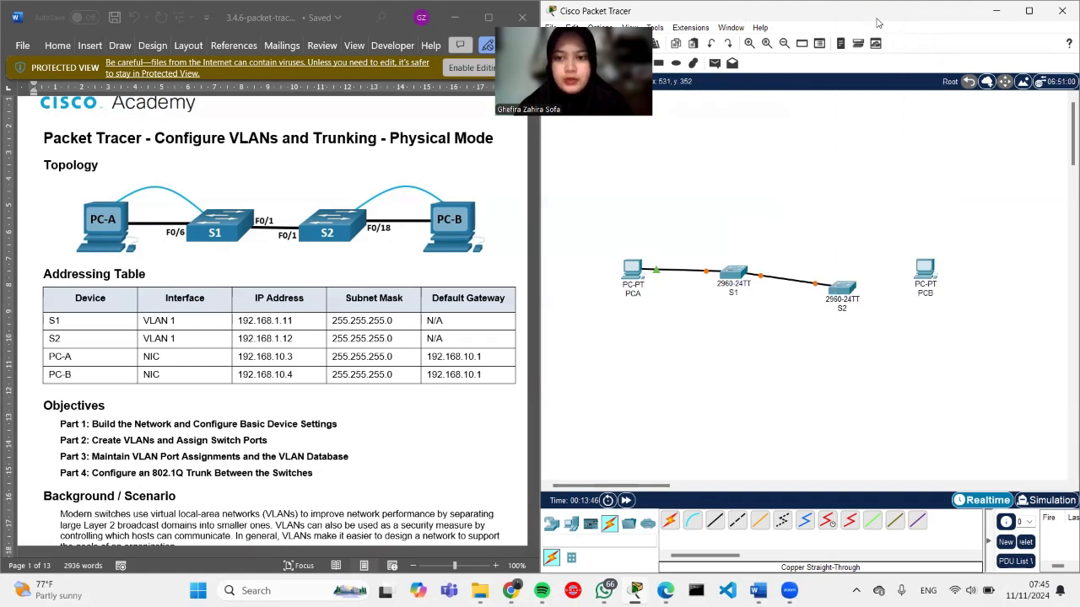
# Step: Cable S2 Fa0/18 to PCB FastEthernet0 and align S2 with the other devices
pyautogui.click(714, 520)
pyautogui.click(845, 289)
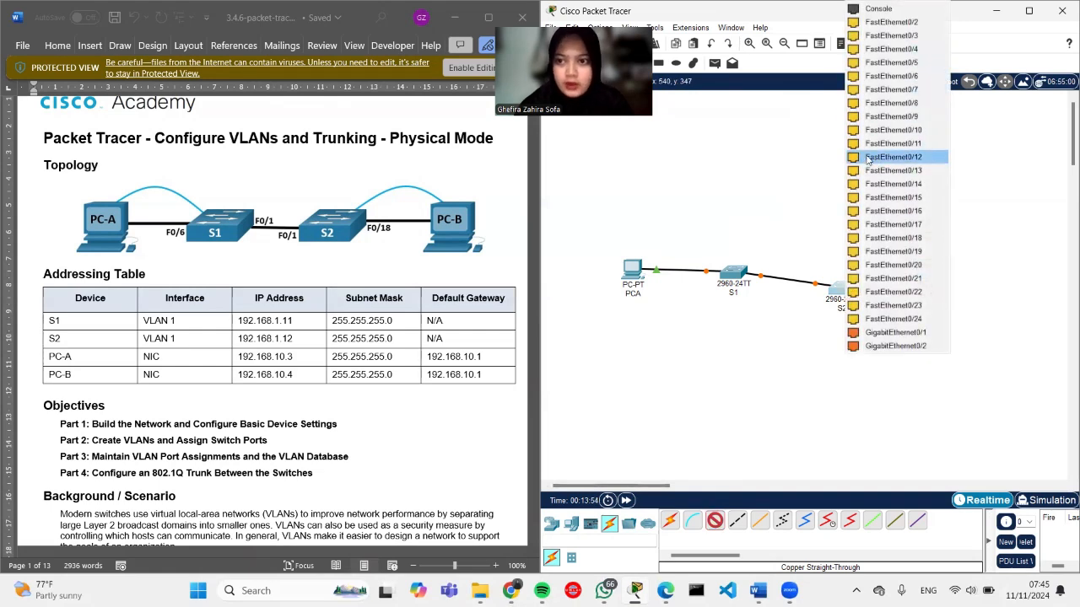
pyautogui.click(869, 239)
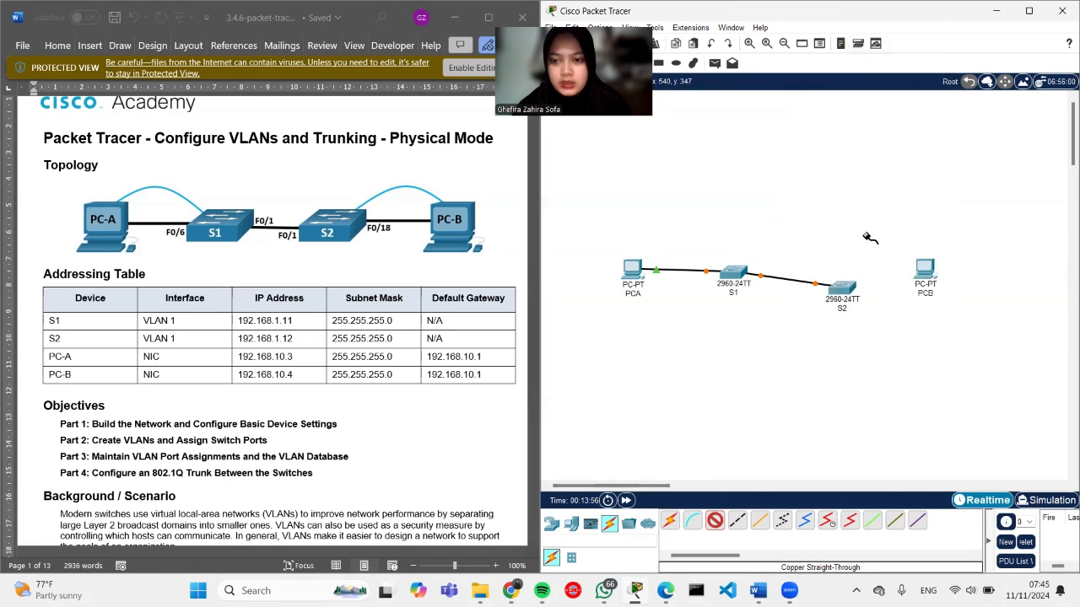
pyautogui.click(925, 275)
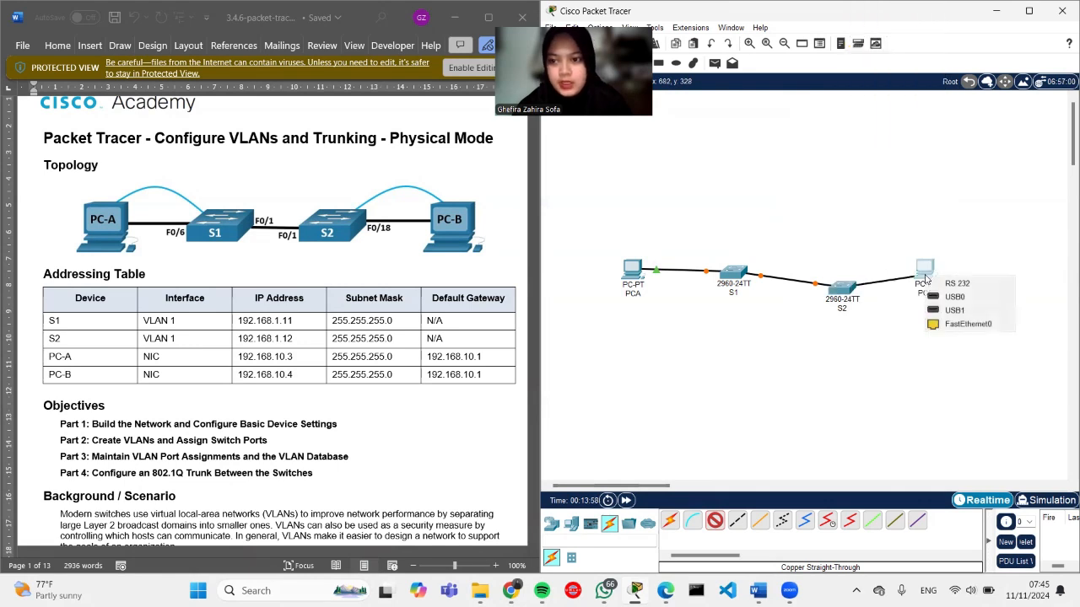
pyautogui.click(937, 325)
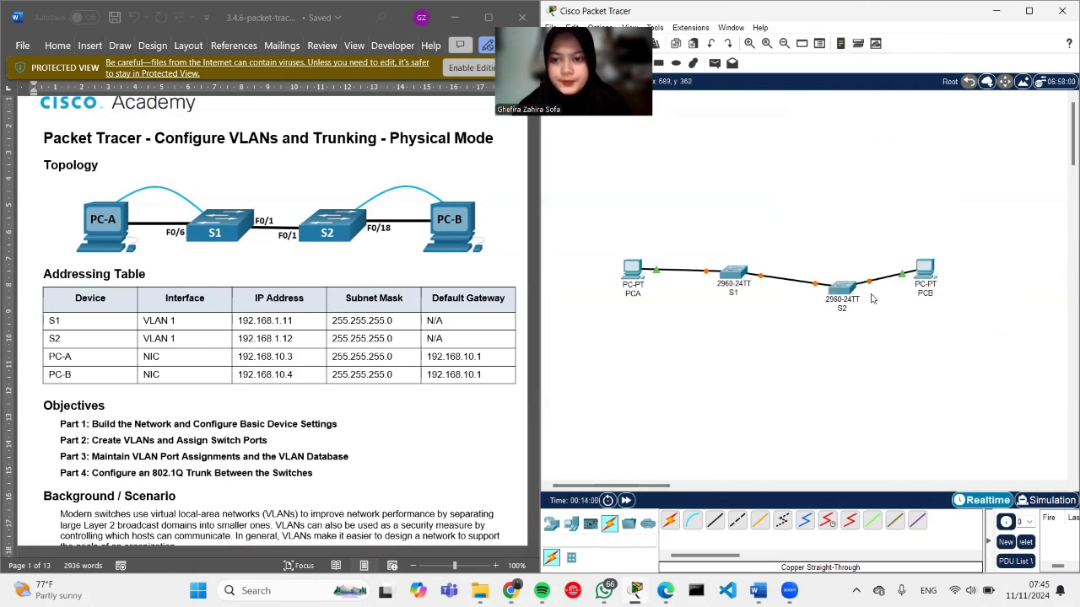
pyautogui.moveTo(843, 286); pyautogui.dragTo(841, 272)
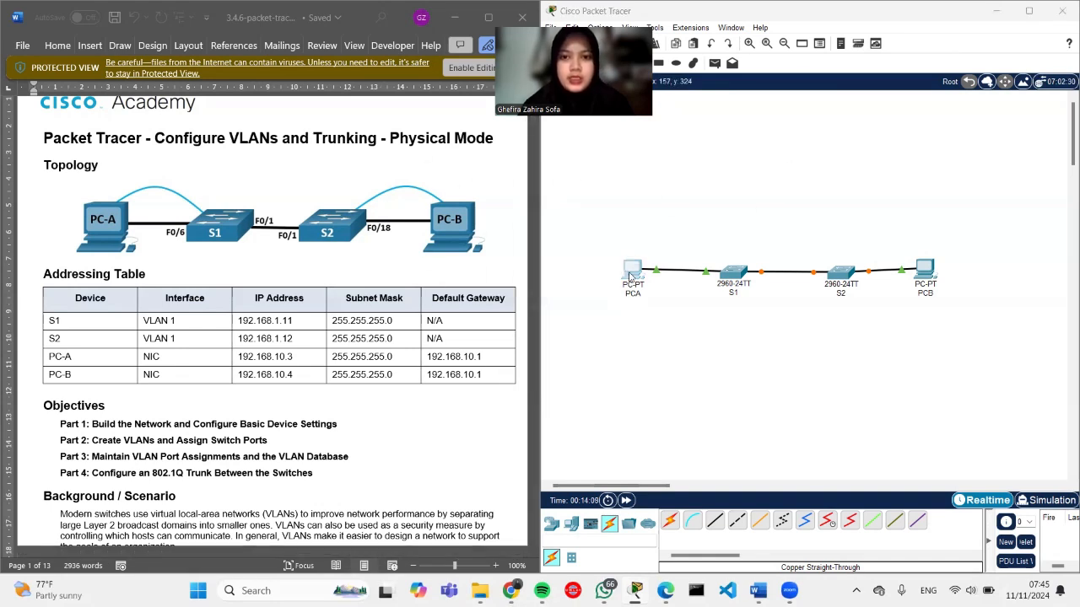
# Step: Give PCA the IPv4 address 192.168.10.3 with subnet mask 255.255.255.0
pyautogui.click(630, 277)
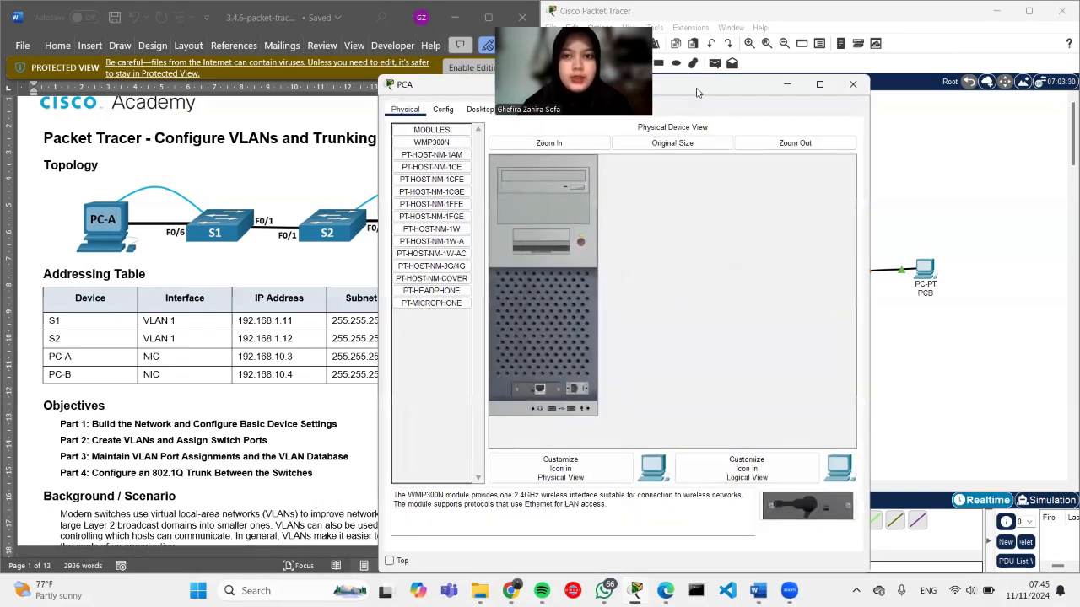
pyautogui.click(480, 109)
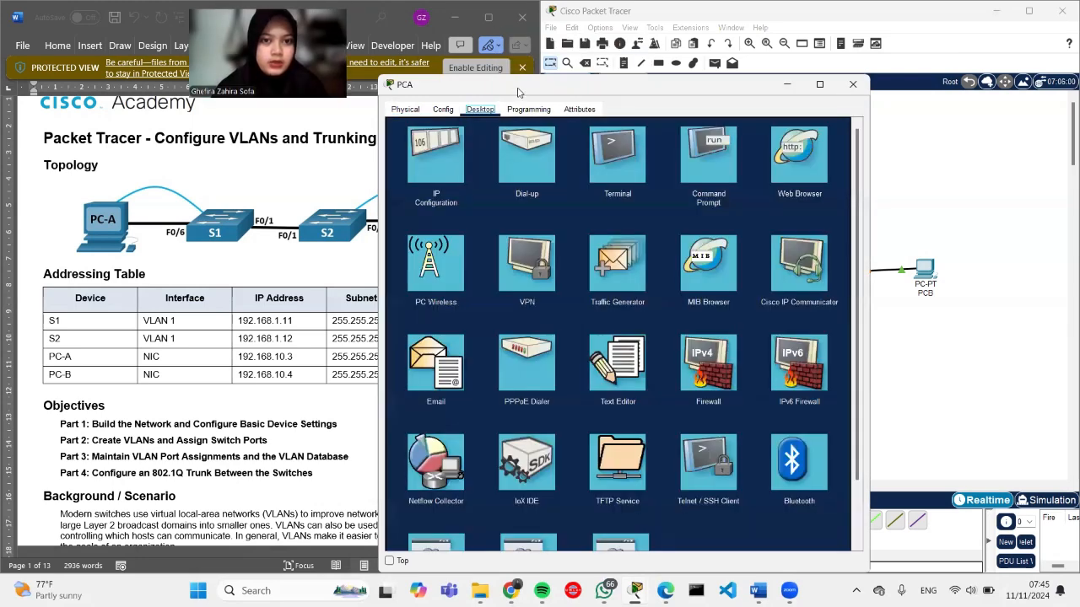
pyautogui.moveTo(518, 93); pyautogui.dragTo(659, 91)
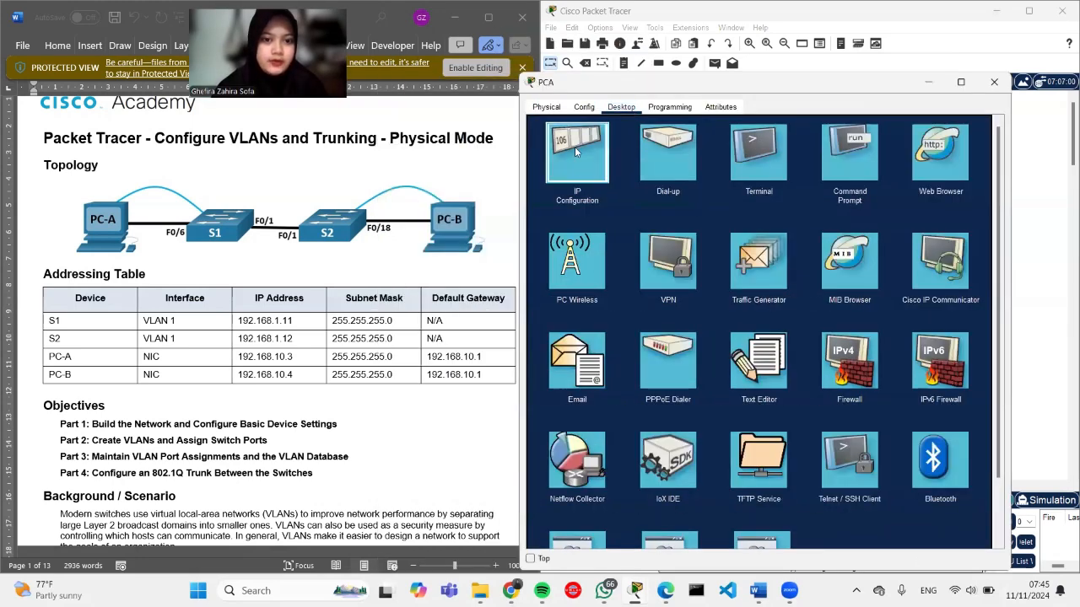
pyautogui.click(574, 147)
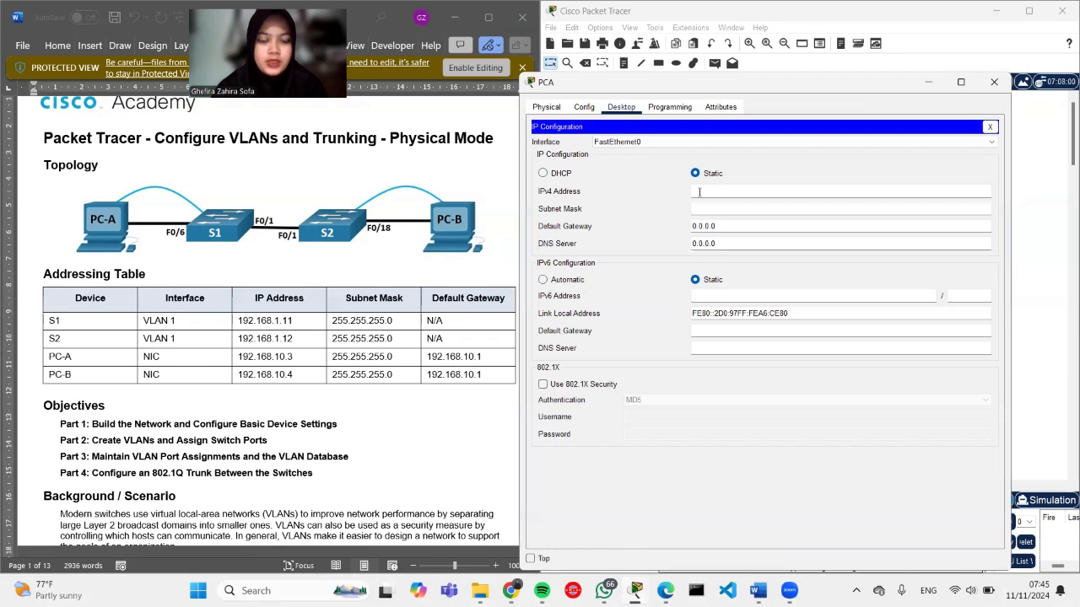
pyautogui.moveTo(297, 356); pyautogui.dragTo(240, 361)
pyautogui.hotkey('ctrl', 'c')
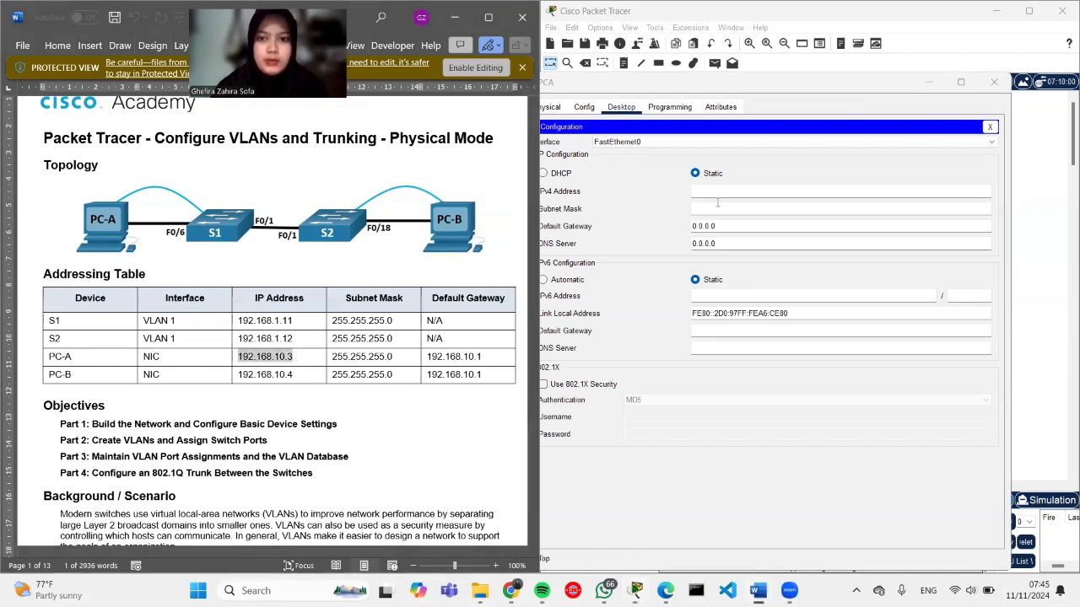
pyautogui.click(704, 193)
pyautogui.rightClick(704, 193)
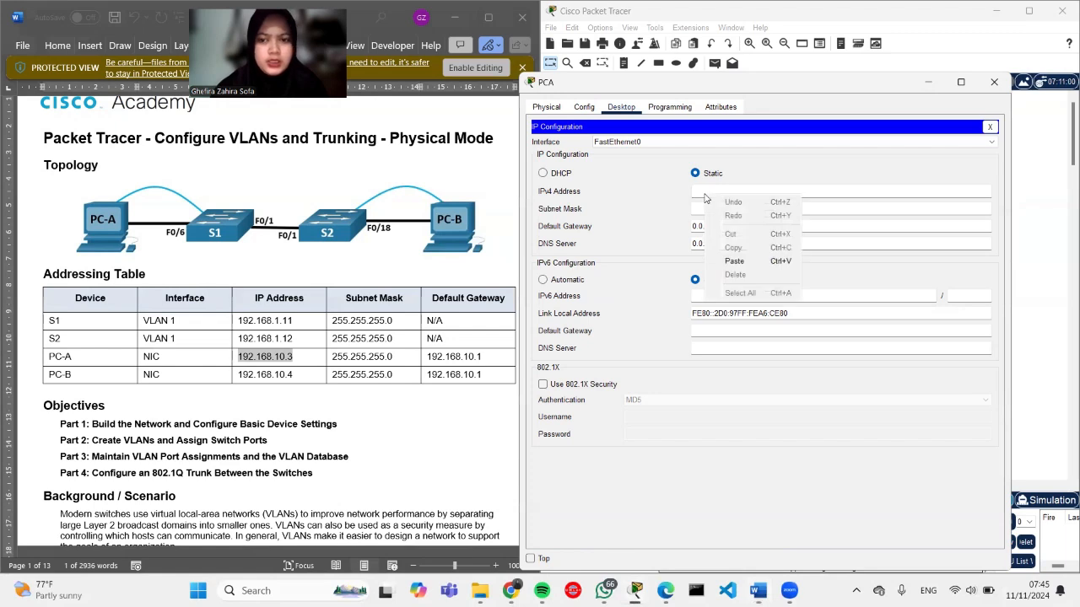
pyautogui.click(729, 267)
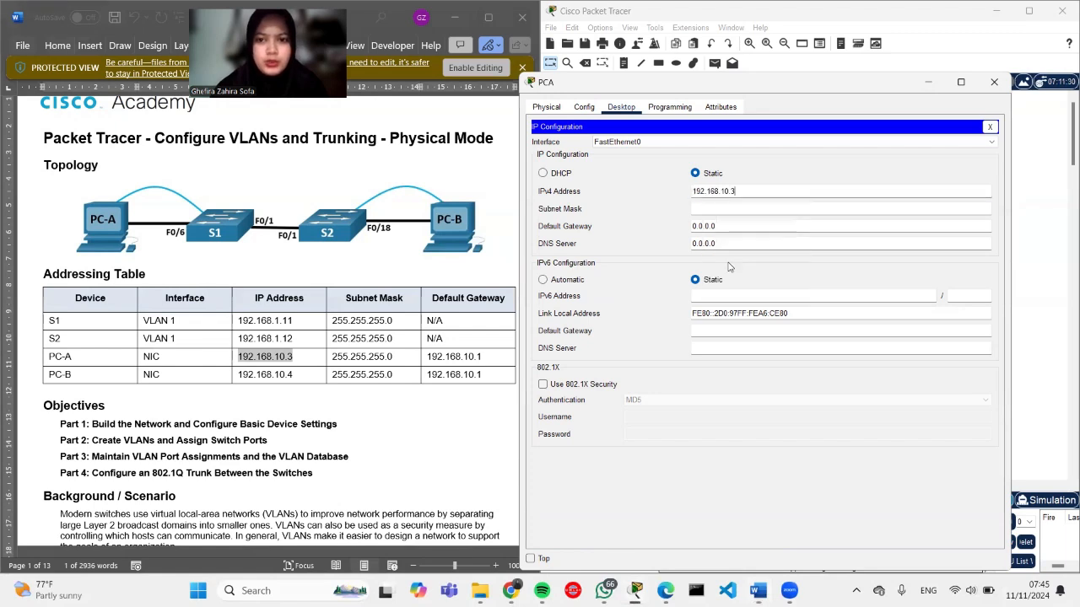
pyautogui.click(717, 209)
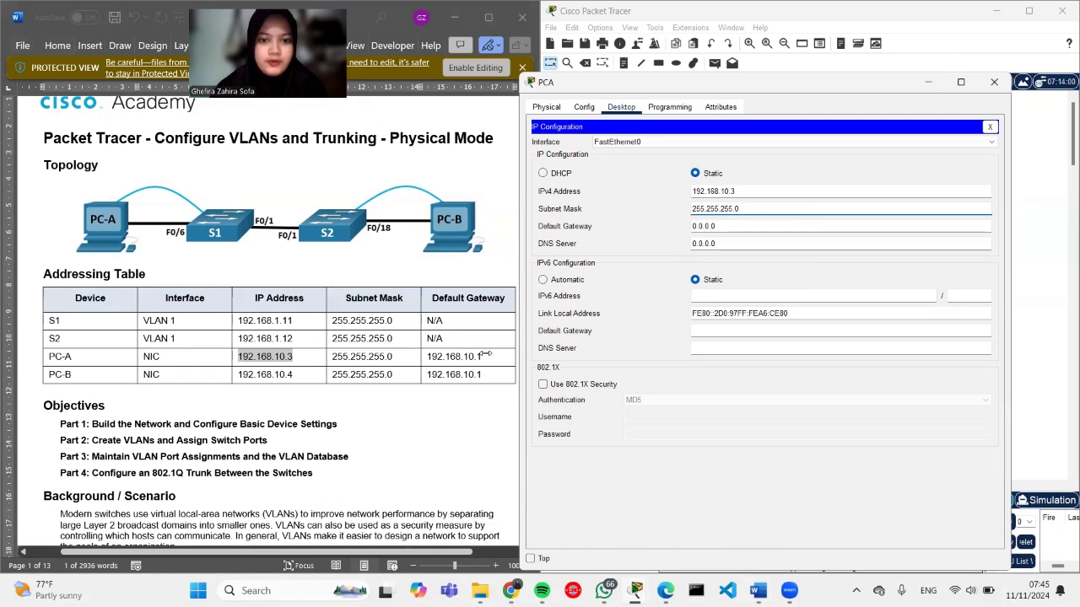
# Step: Replace PCA's 0.0.0.0 default gateway with 192.168.10.1
pyautogui.moveTo(487, 356); pyautogui.dragTo(426, 358)
pyautogui.hotkey('ctrl', 'c')
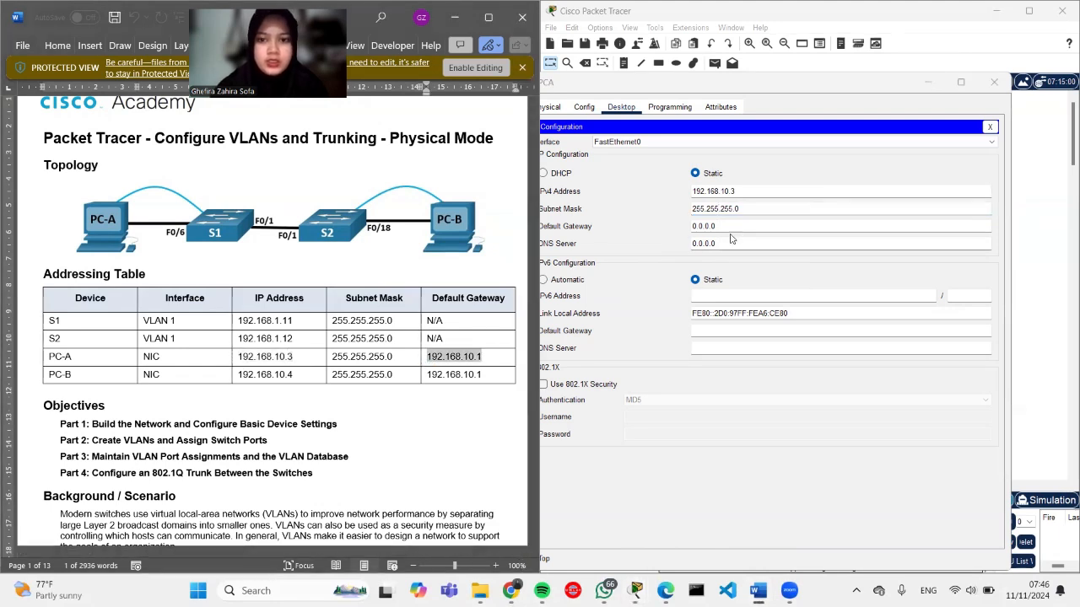
pyautogui.moveTo(742, 227); pyautogui.dragTo(683, 233)
pyautogui.press('BackSpace')
pyautogui.rightClick(706, 227)
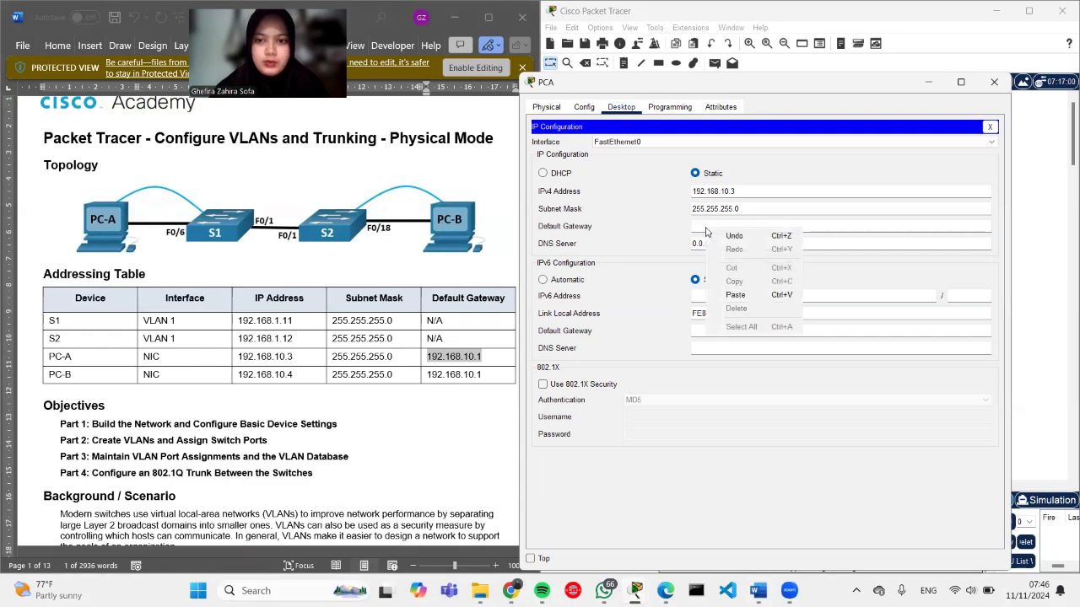
pyautogui.click(735, 296)
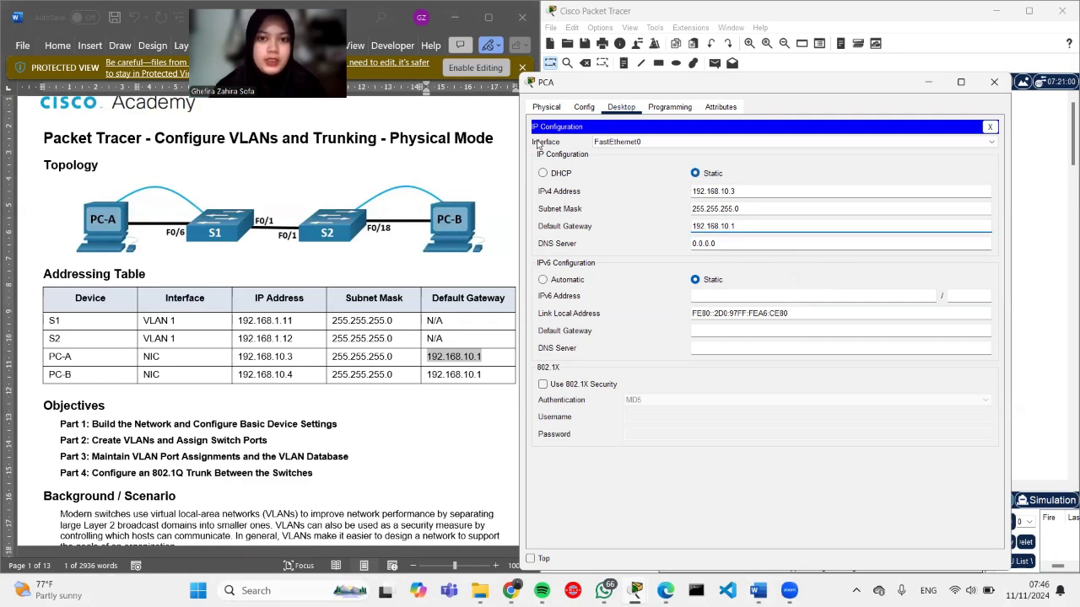
# Step: Set PCB's default gateway to 192.168.10.1 in its IP Configuration
pyautogui.click(1061, 249)
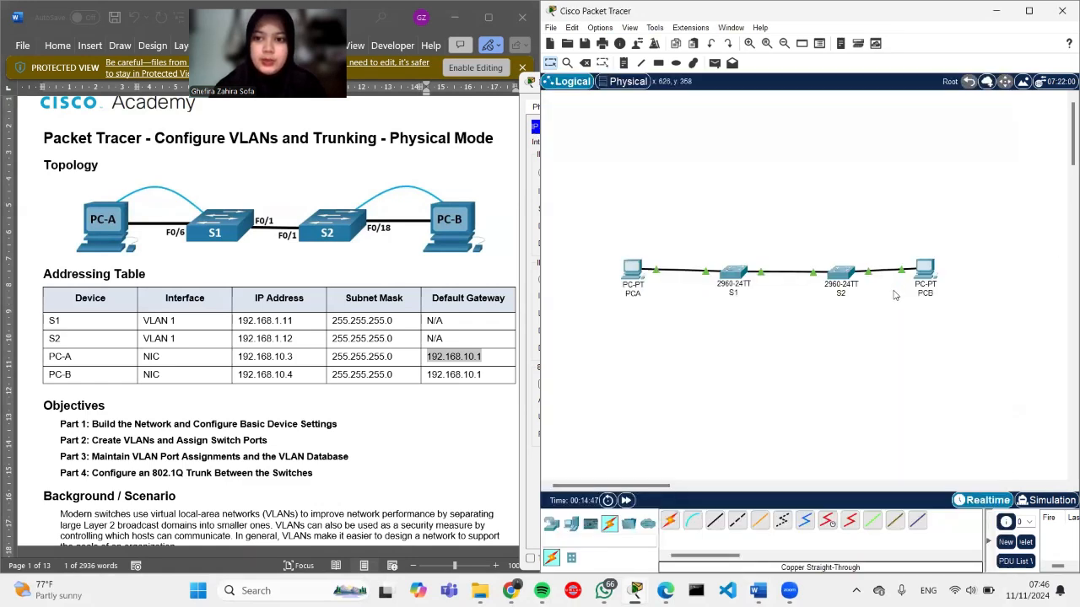
pyautogui.click(927, 268)
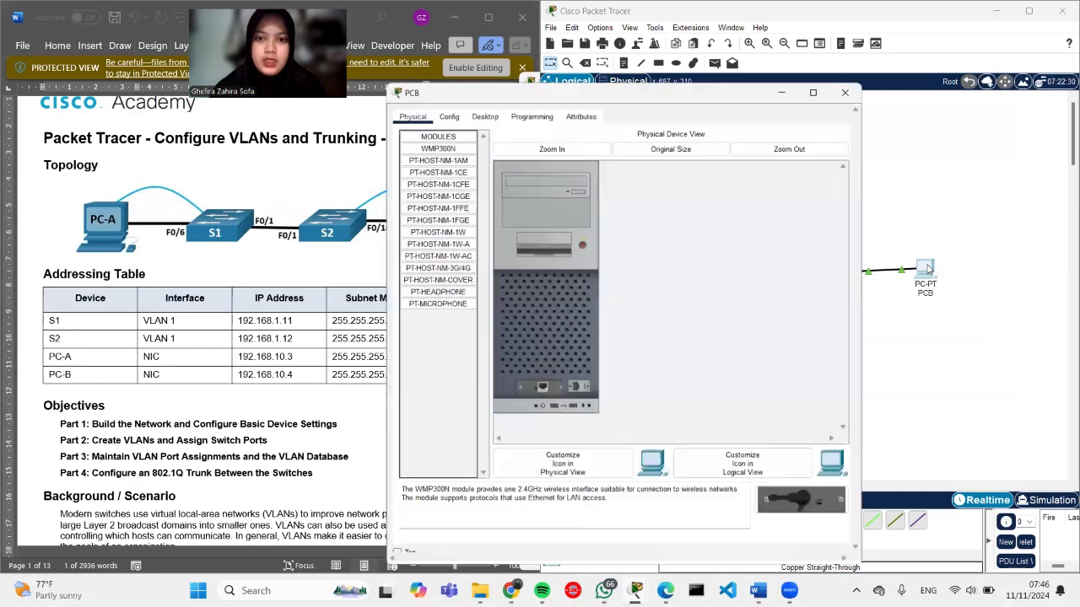
pyautogui.click(480, 110)
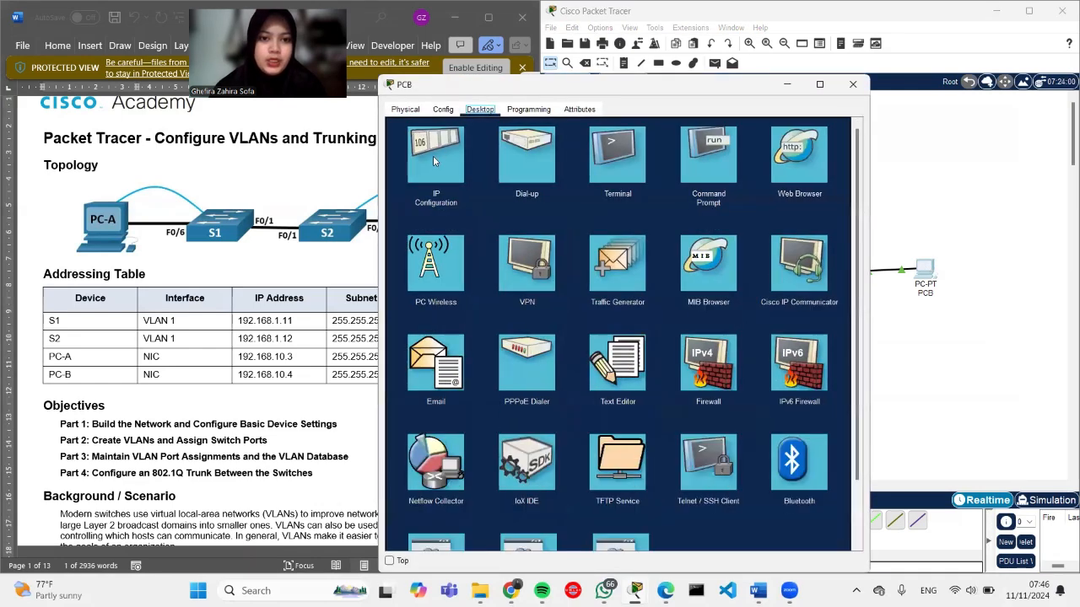
pyautogui.click(433, 156)
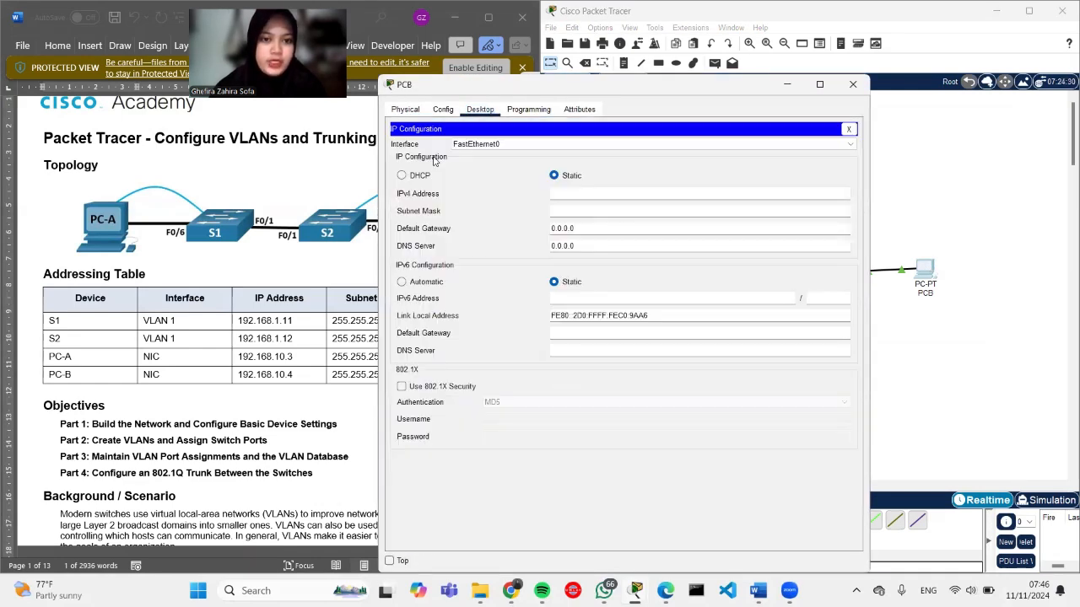
pyautogui.moveTo(584, 232); pyautogui.dragTo(549, 230)
pyautogui.press('BackSpace')
pyautogui.rightClick(559, 228)
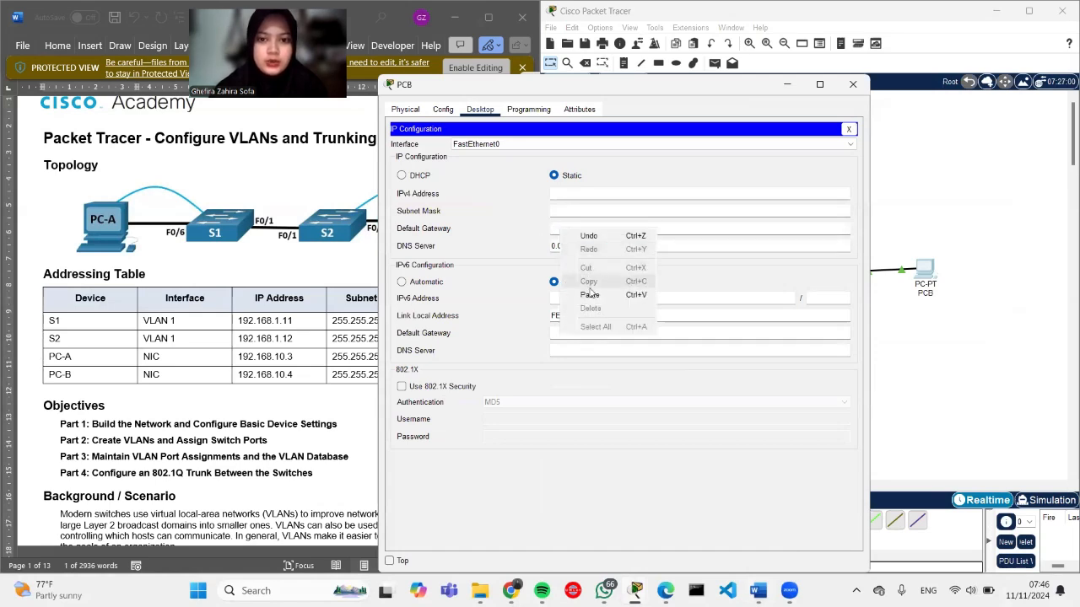
pyautogui.click(590, 292)
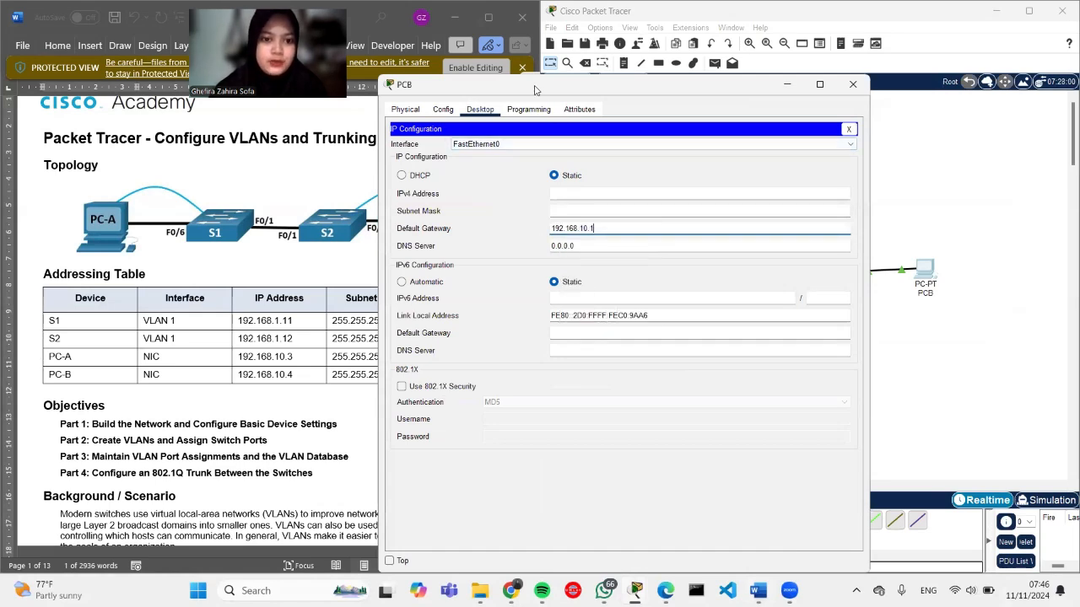
# Step: Give PCB the IPv4 address 192.168.10.4 with subnet mask 255.255.255.0
pyautogui.moveTo(534, 90); pyautogui.dragTo(669, 46)
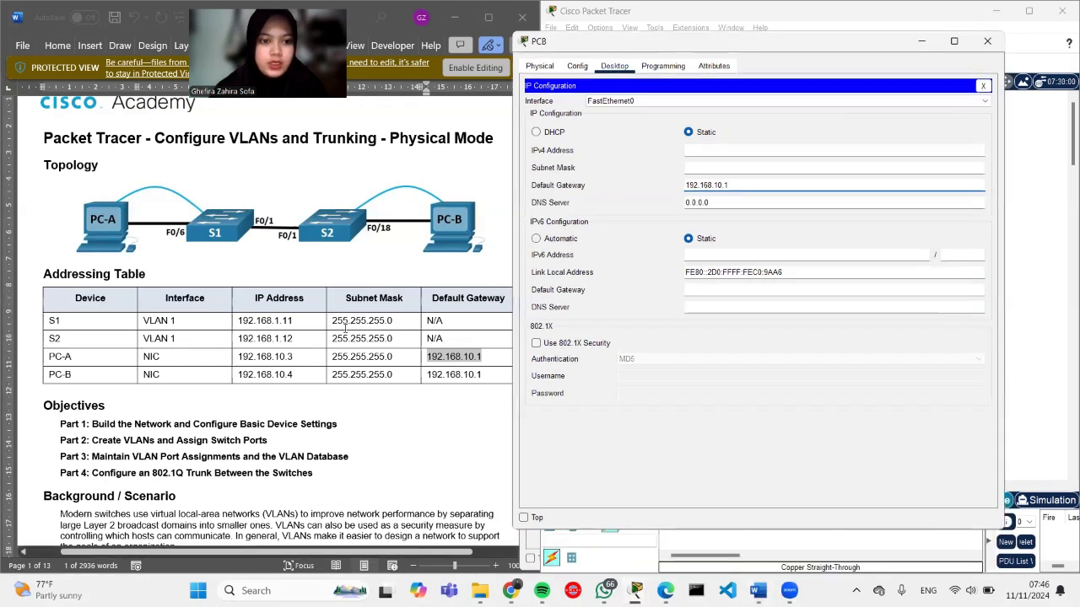
pyautogui.moveTo(293, 376); pyautogui.dragTo(241, 382)
pyautogui.hotkey('ctrl', 'c')
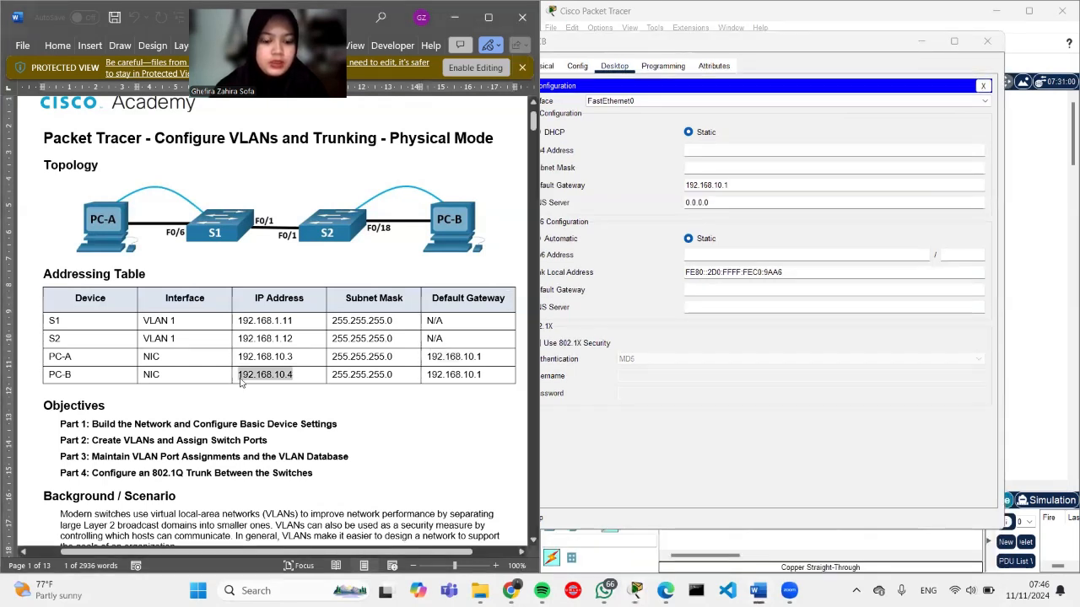
pyautogui.click(699, 152)
pyautogui.rightClick(699, 154)
pyautogui.click(728, 216)
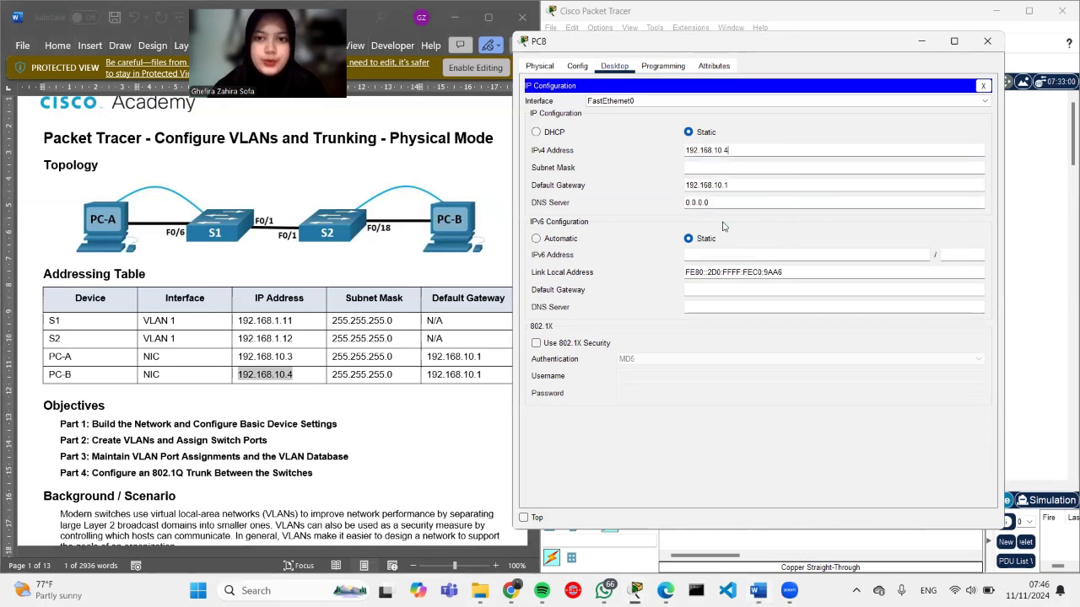
pyautogui.click(708, 170)
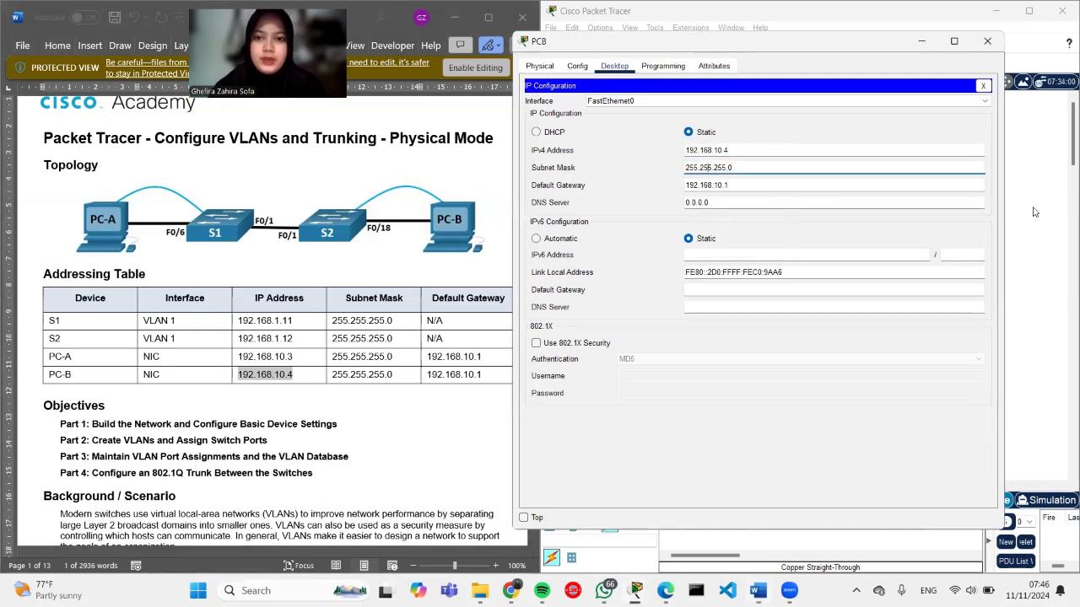
pyautogui.click(1035, 212)
pyautogui.scroll(-1, 869, 309)
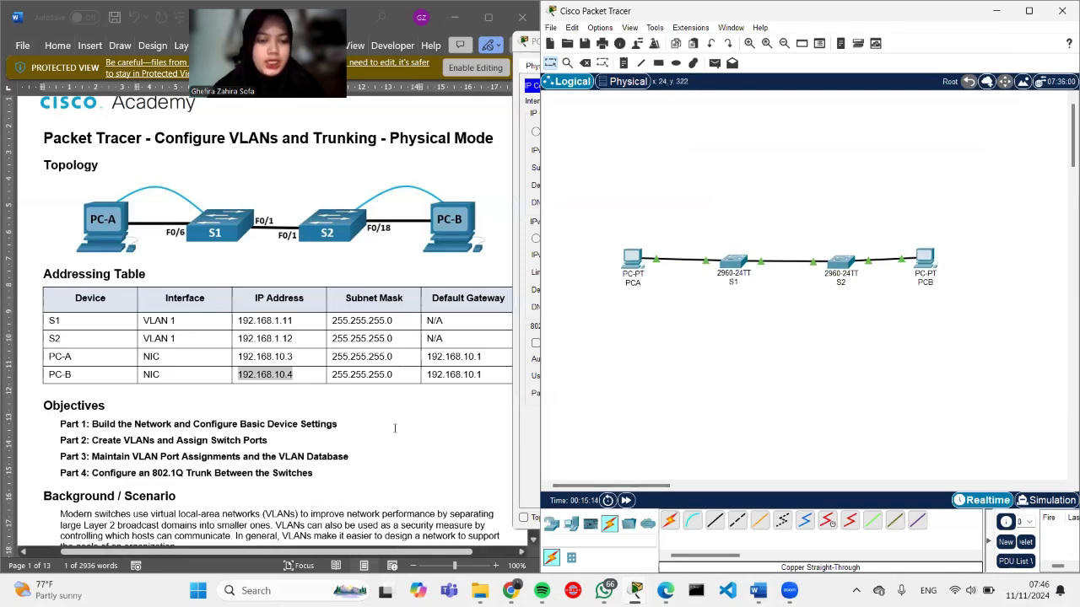
# Step: Scroll the Word lab sheet down to Step 2: Configure basic settings for each switch
pyautogui.click(394, 429)
pyautogui.scroll(-1, 394, 429)
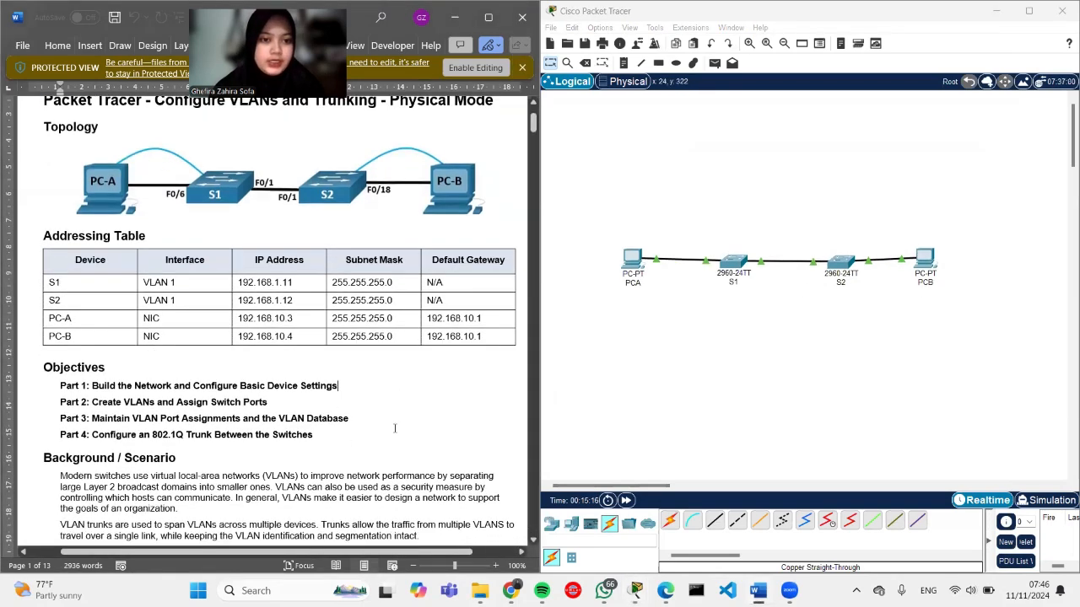
pyautogui.scroll(-7, 393, 429)
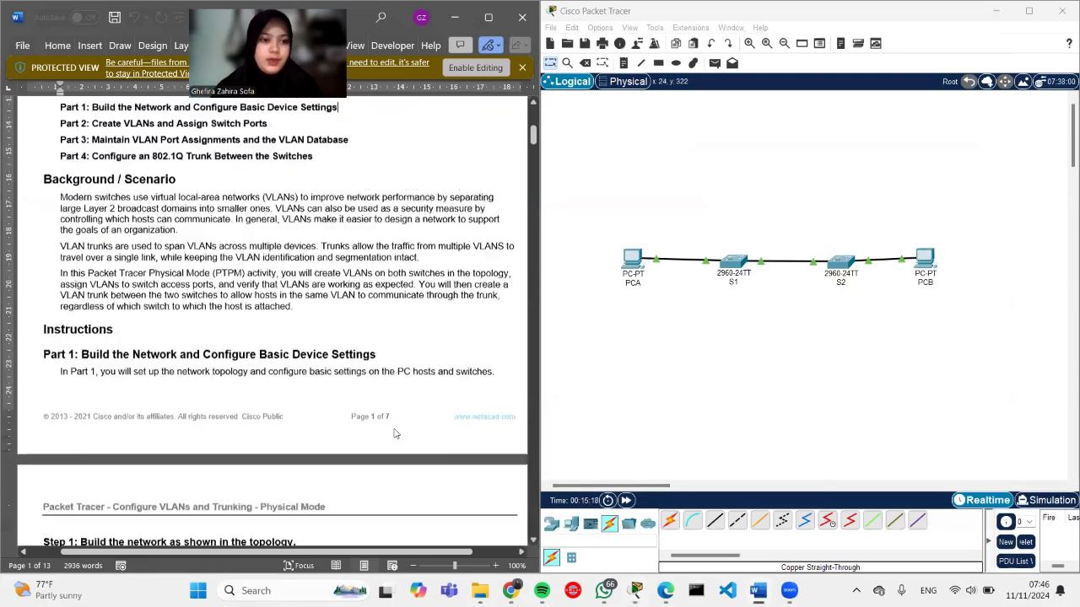
pyautogui.scroll(-5, 394, 429)
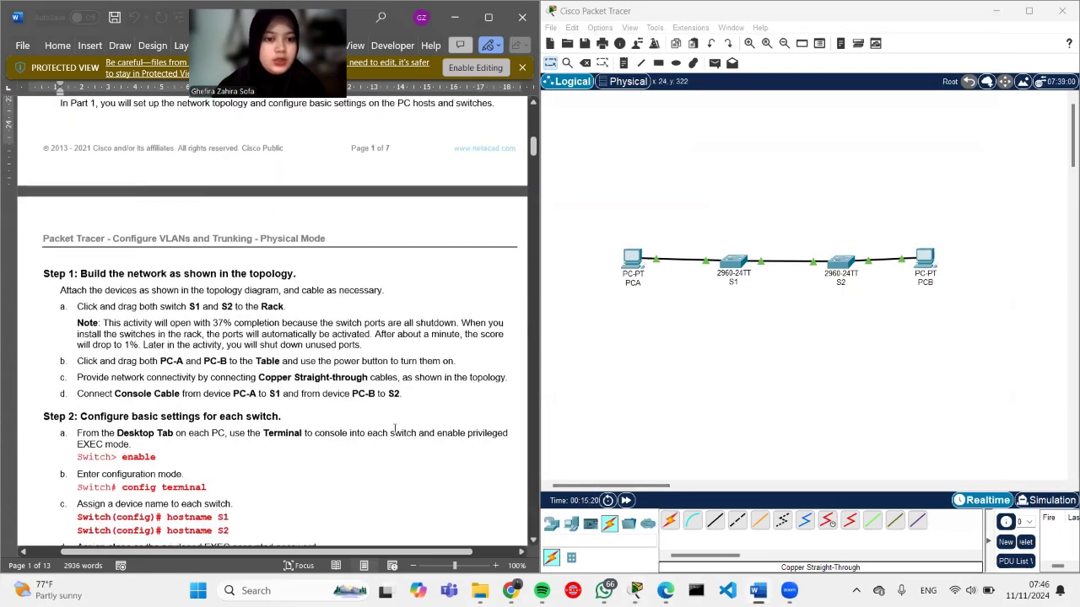
pyautogui.scroll(-2, 394, 430)
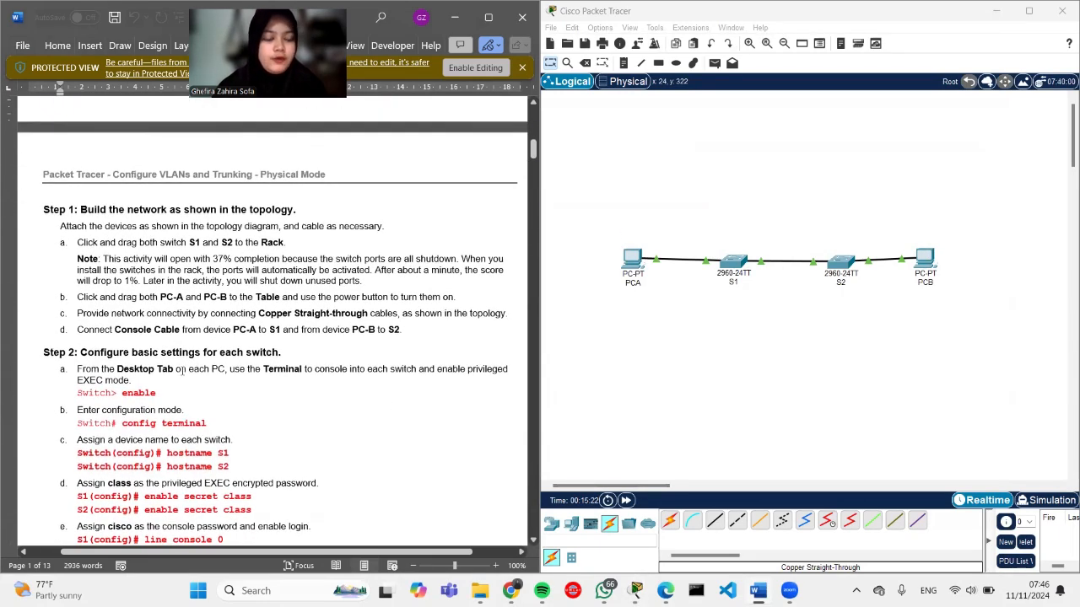
pyautogui.scroll(-2, 252, 392)
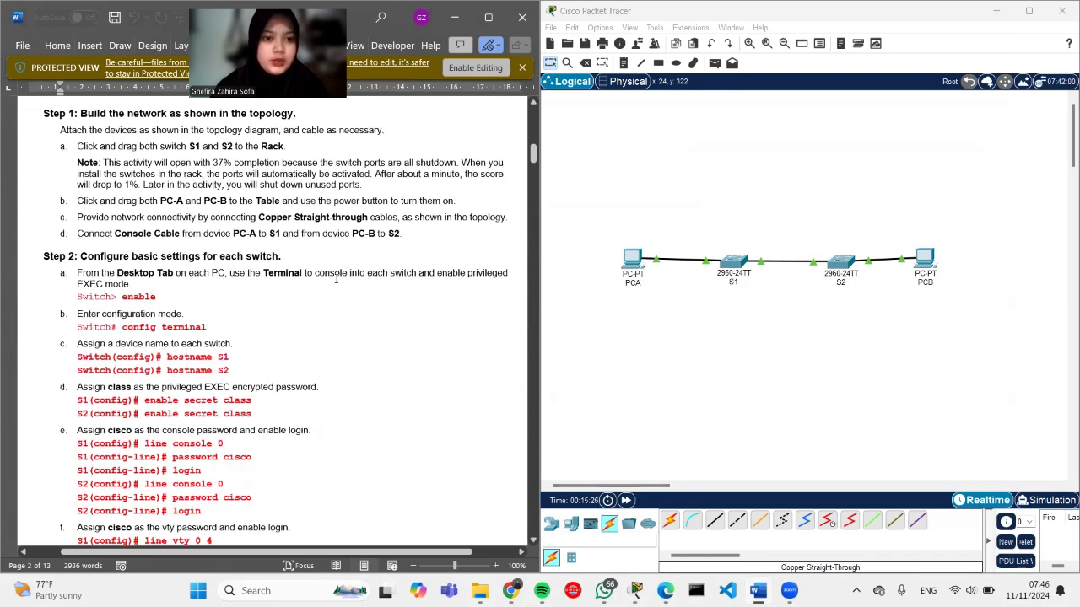
# Step: Open S1's CLI and enter privileged EXEC mode with enable
pyautogui.click(737, 262)
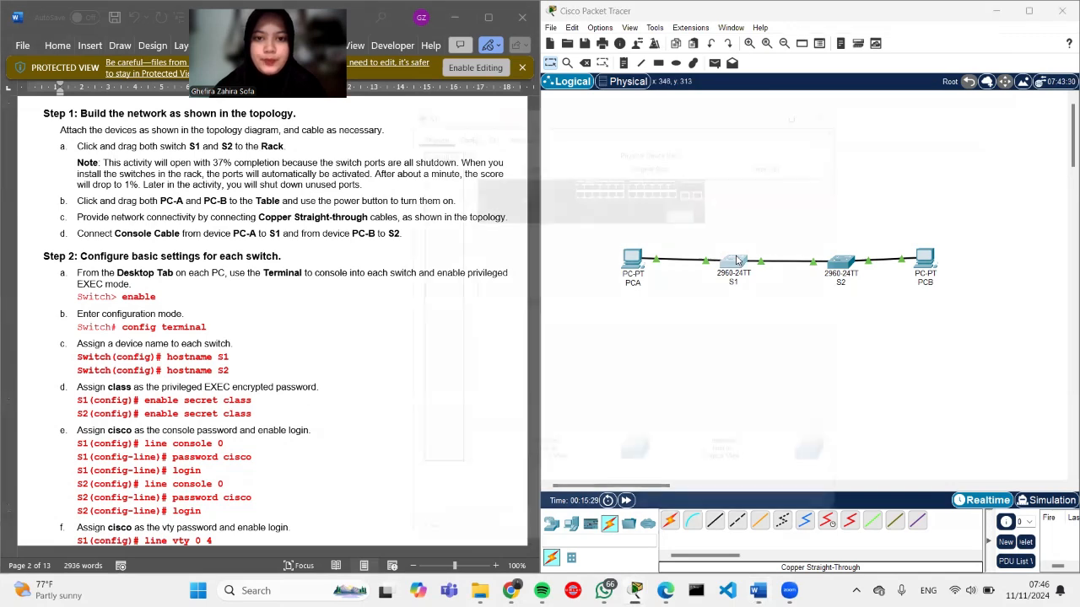
pyautogui.click(472, 108)
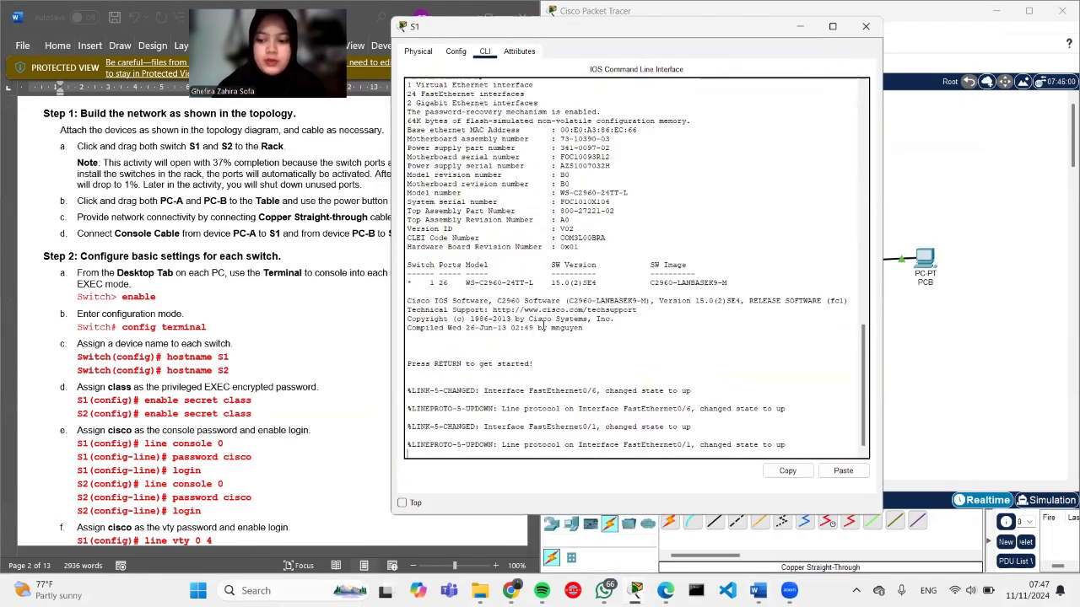
pyautogui.press('Return')
pyautogui.write('ENA')
pyautogui.press('capslock')
pyautogui.write('enable')
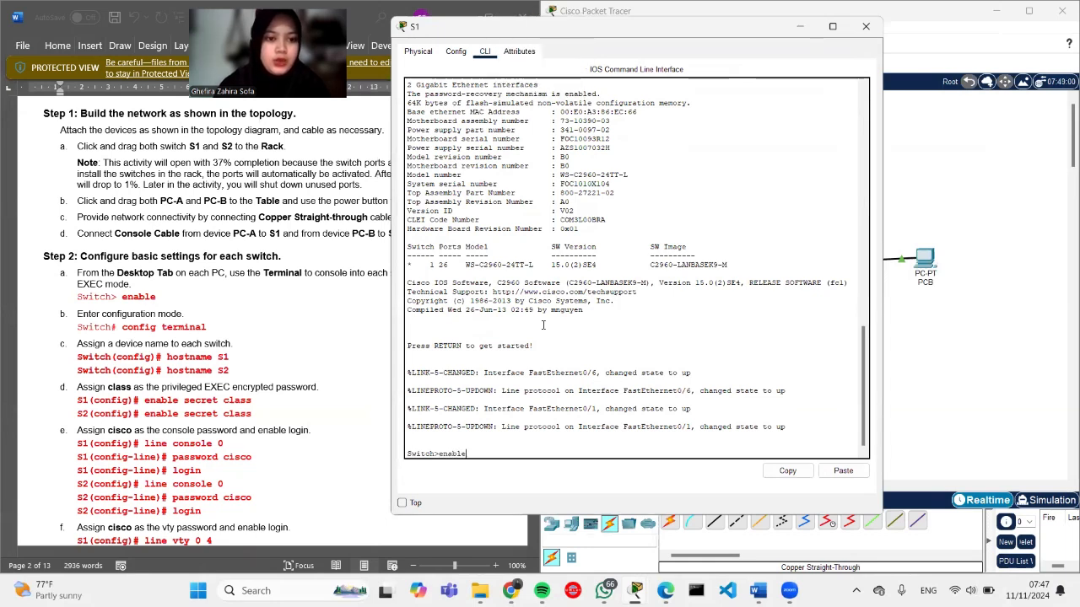
pyautogui.press('Return')
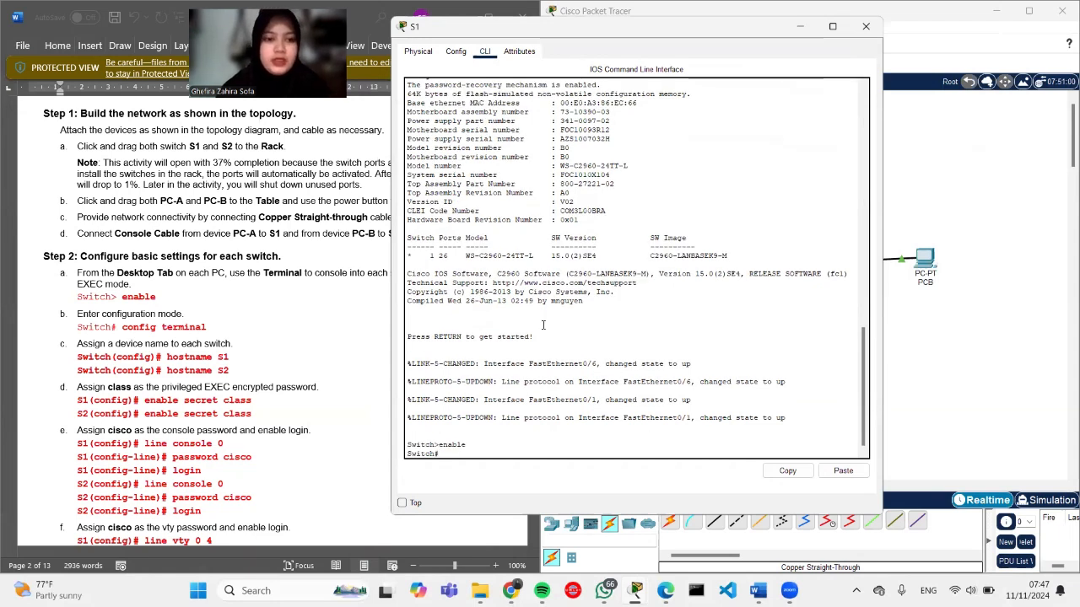
# Step: Enter global configuration with config terminal and set the hostname to S1
pyautogui.write('configura')
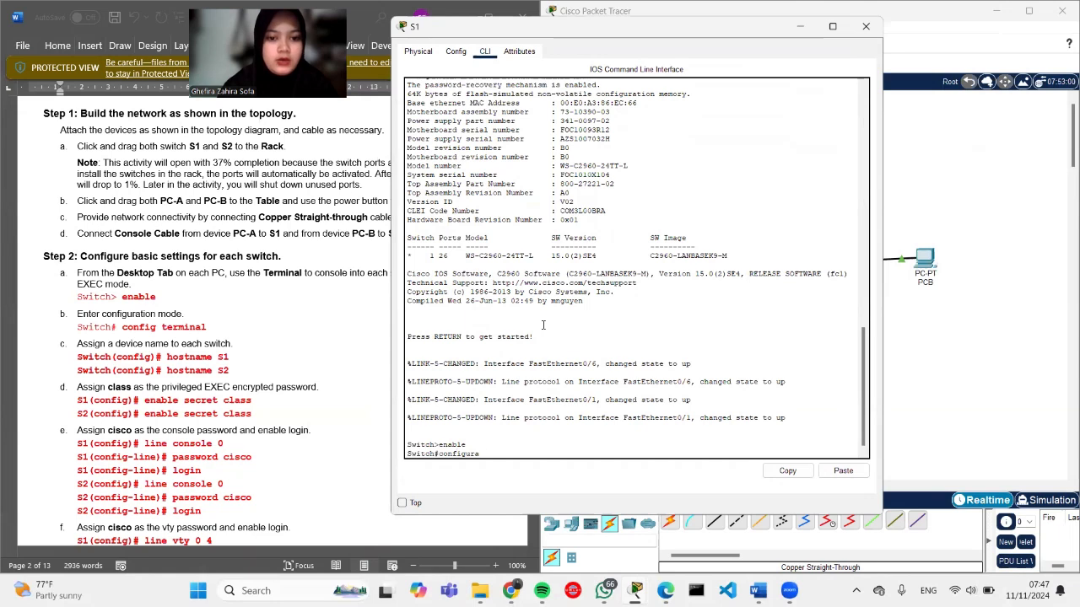
pyautogui.press('BackSpace')
pyautogui.press('BackSpace')
pyautogui.write('g')
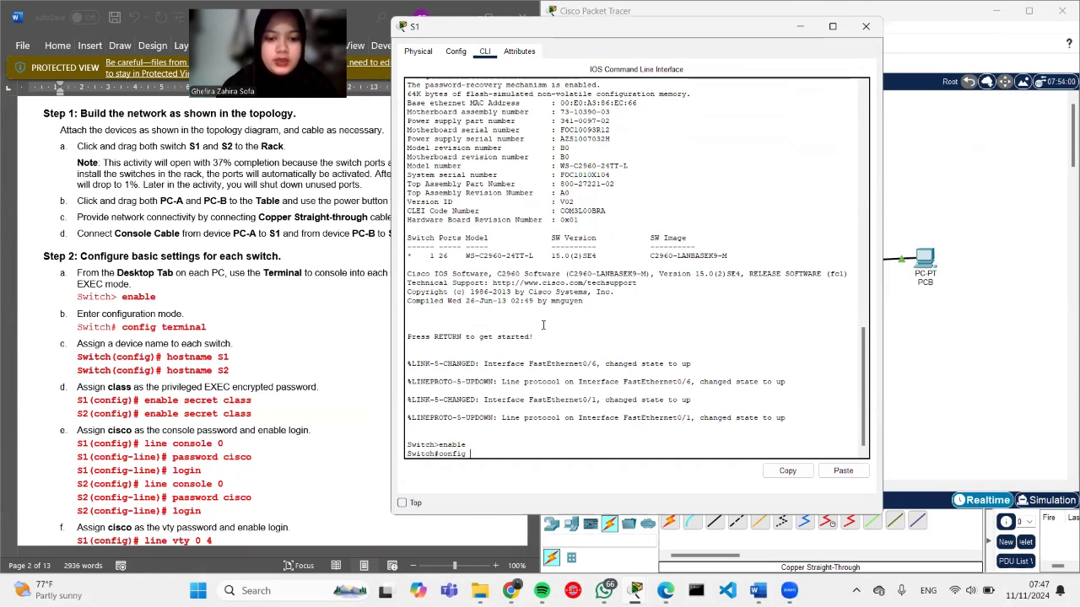
pyautogui.write(' terminal')
pyautogui.press('Return')
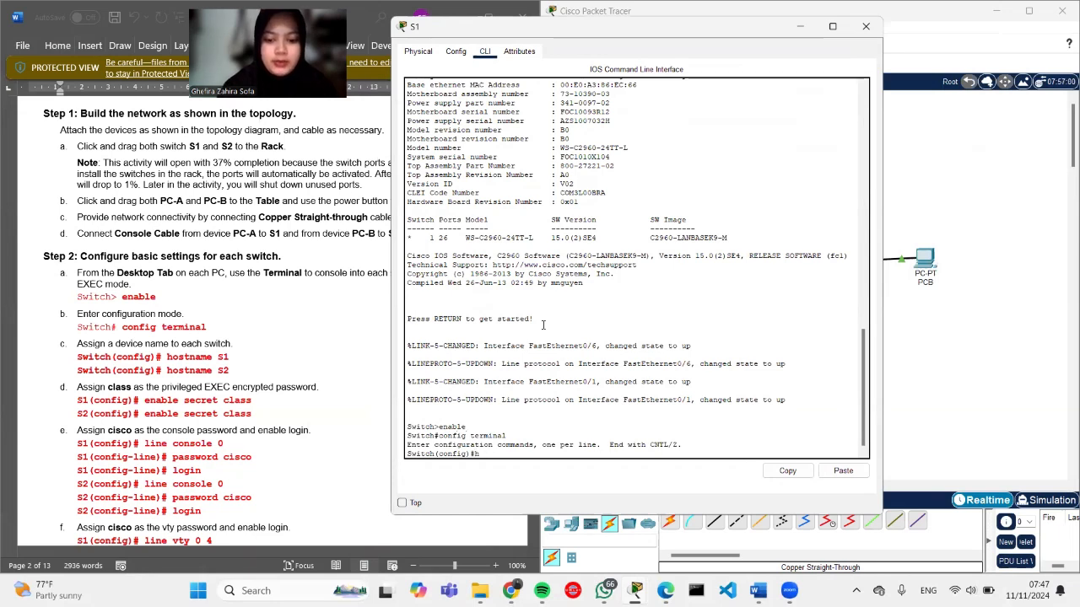
pyautogui.write('hostanme')
pyautogui.press('BackSpace')
pyautogui.press('BackSpace')
pyautogui.press('BackSpace')
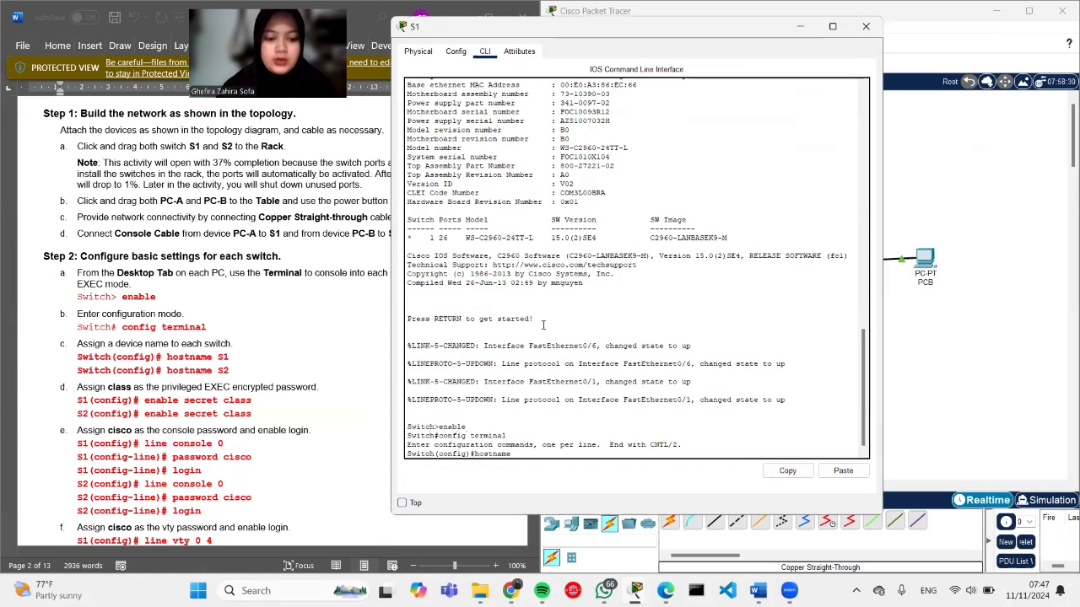
pyautogui.press('capslock')
pyautogui.write('S')
pyautogui.press('Return')
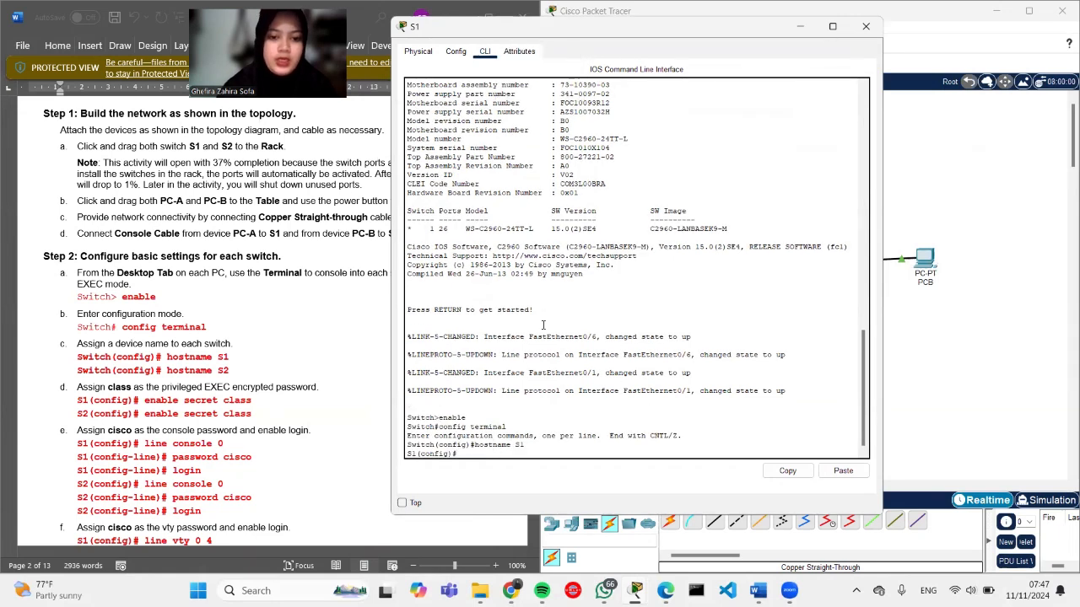
pyautogui.press('capslock')
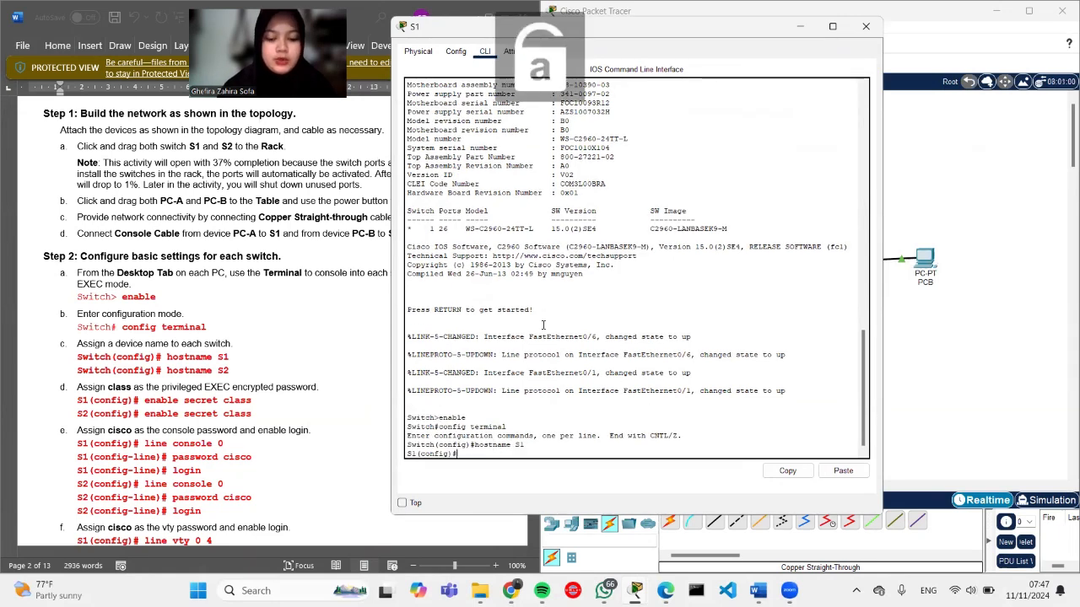
# Step: Set S1's enable secret to class
pyautogui.write('enable s')
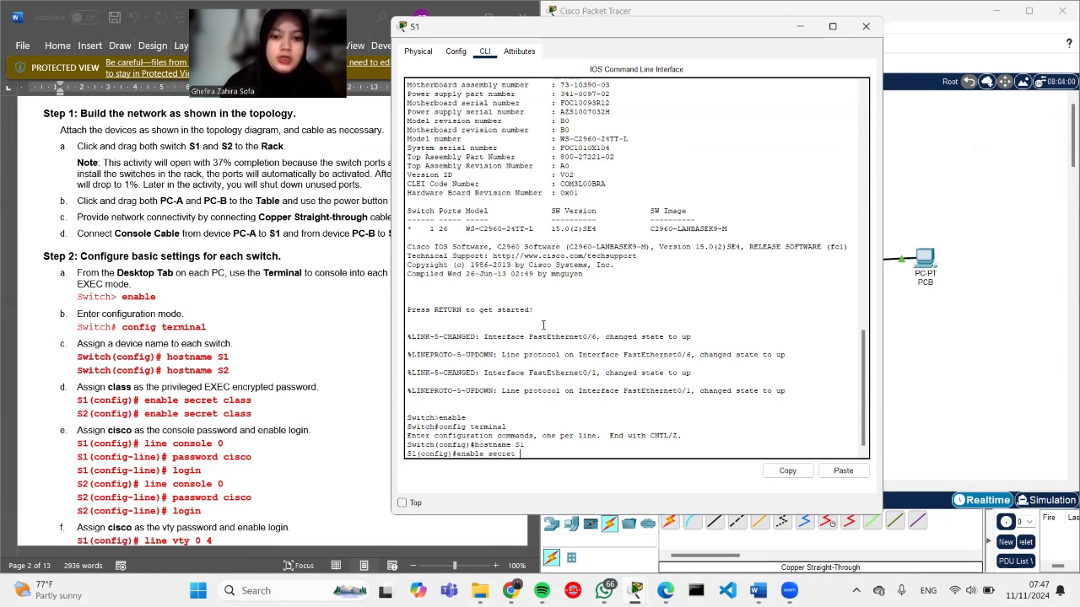
pyautogui.write('ecret')
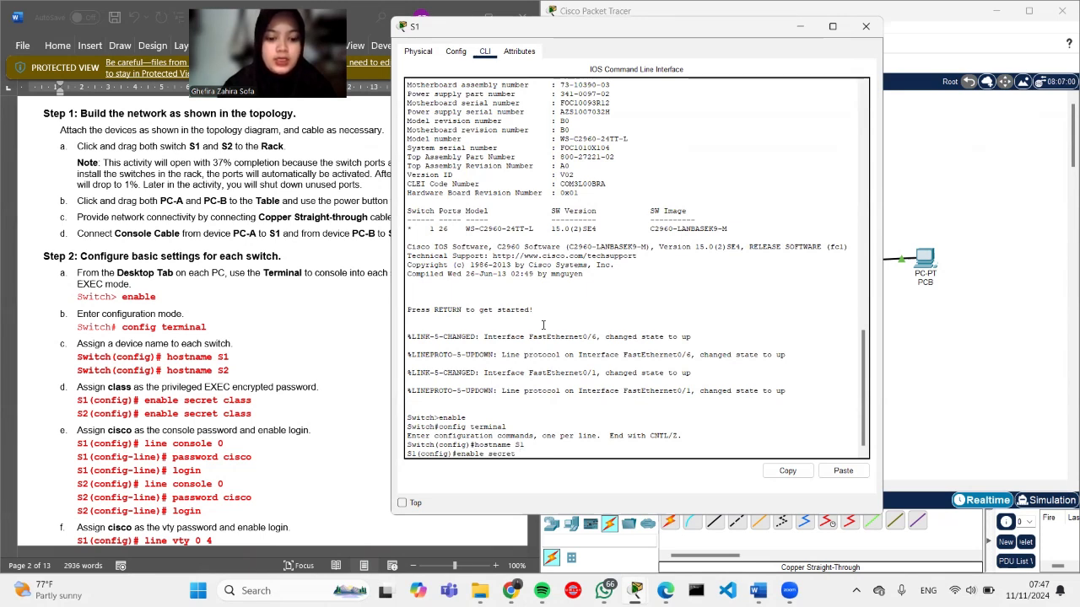
pyautogui.write('class')
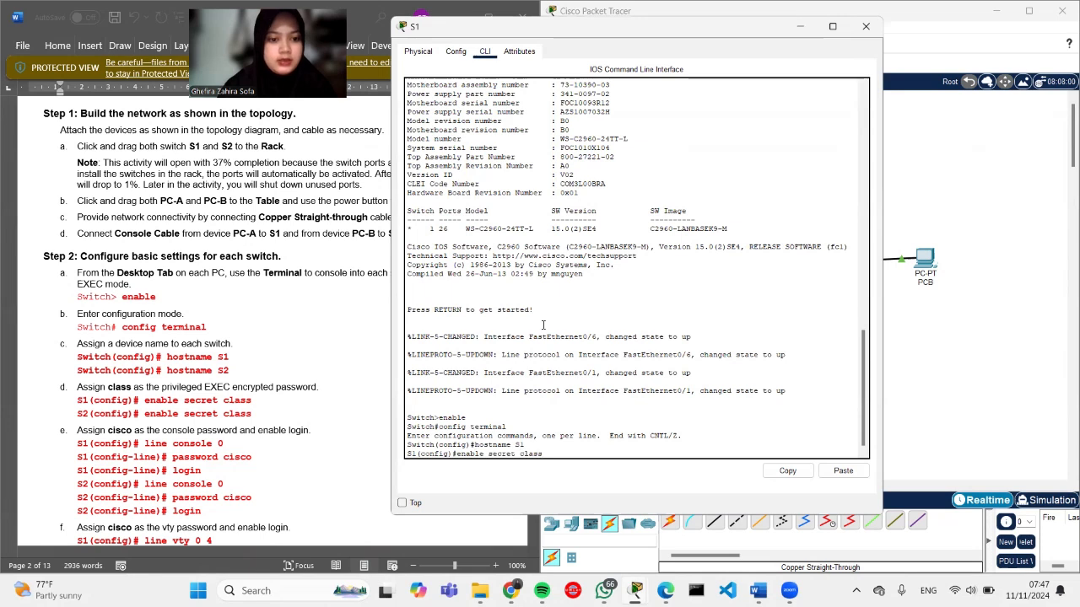
pyautogui.press('Return')
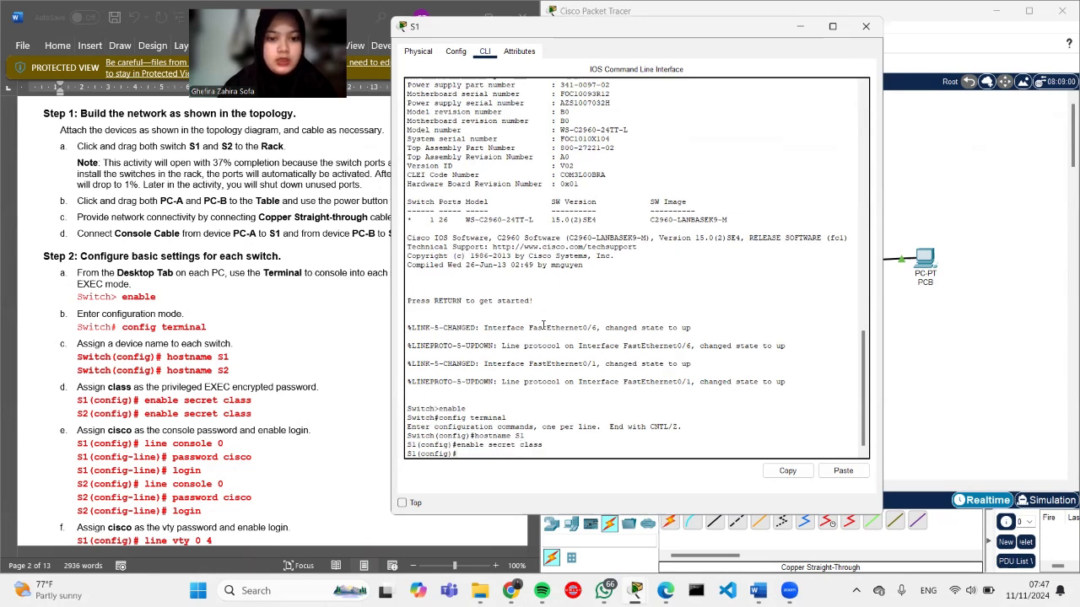
pyautogui.write('line')
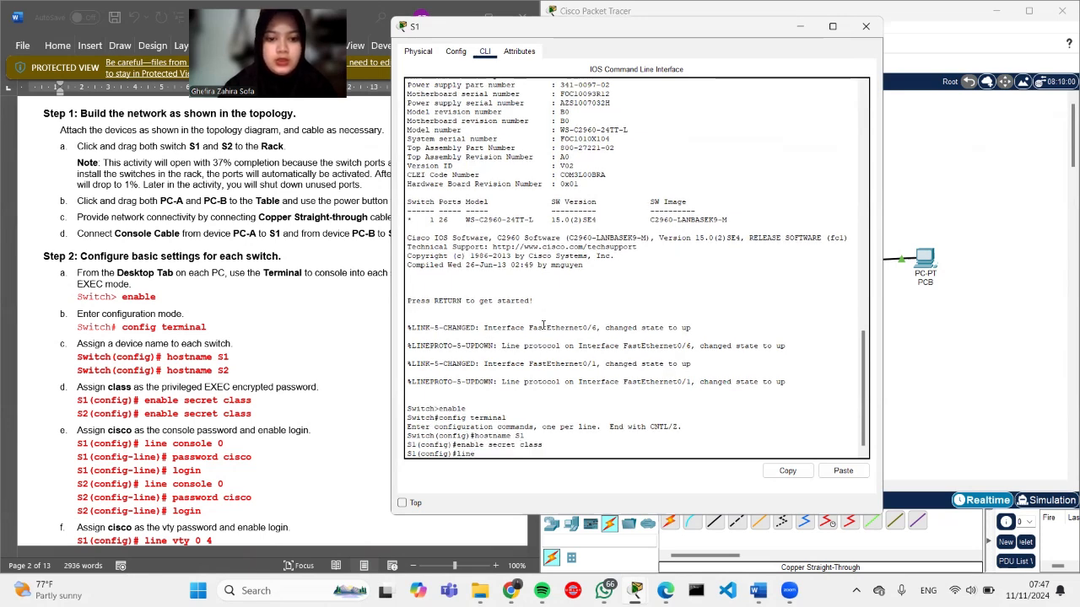
pyautogui.write(' conso')
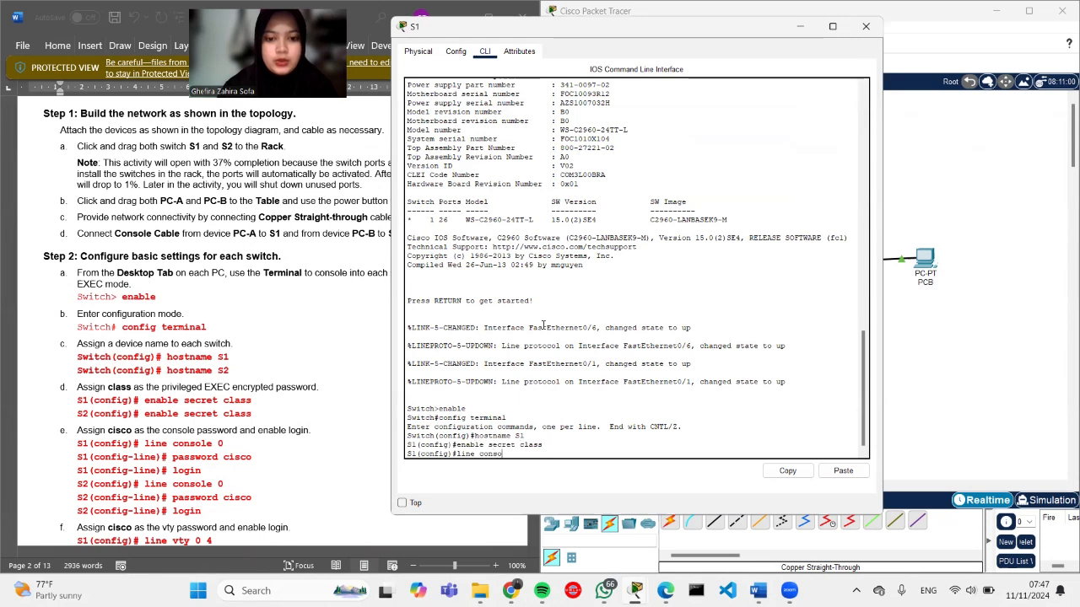
pyautogui.write('le 0')
pyautogui.press('Return')
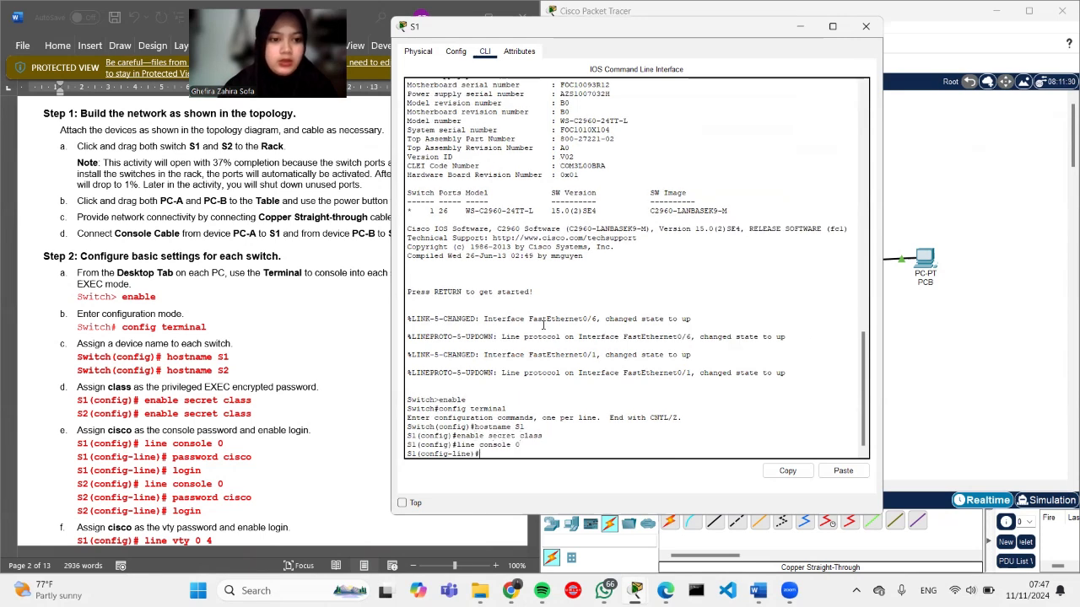
pyautogui.write('password')
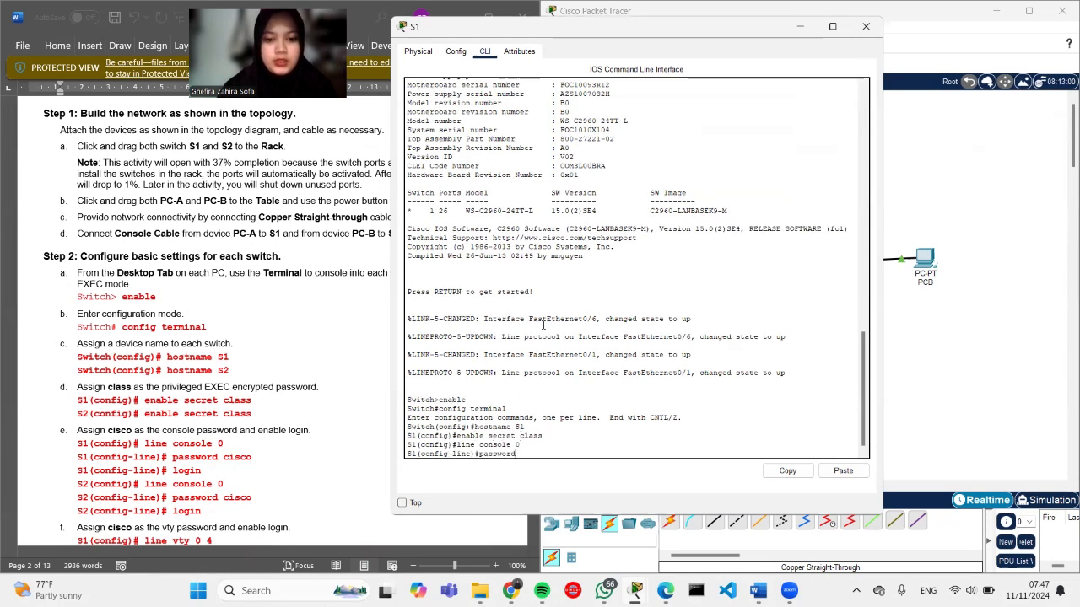
pyautogui.write(' cisco')
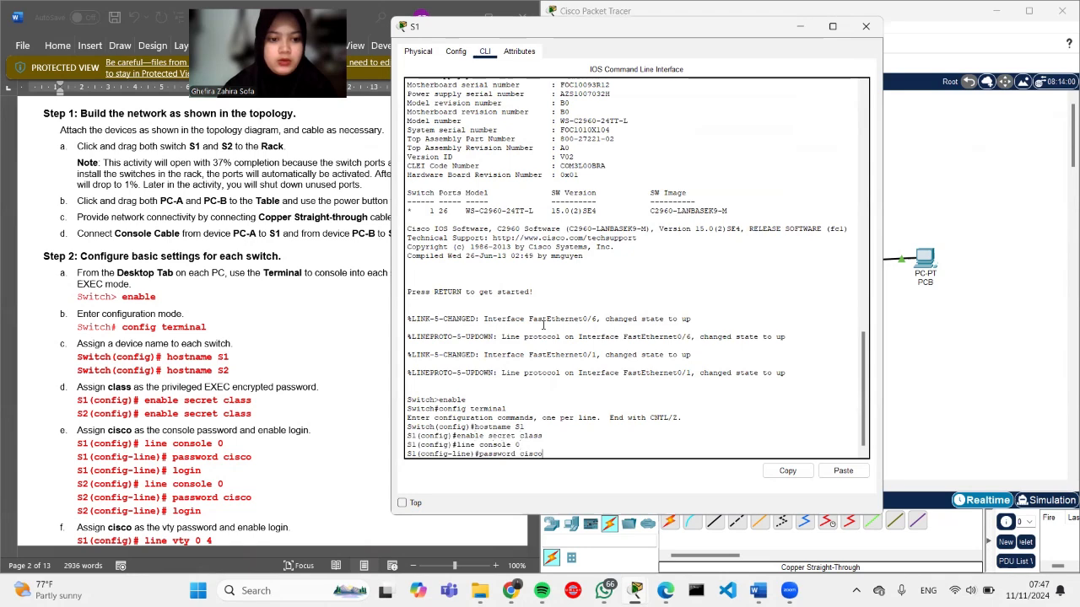
pyautogui.press('Return')
pyautogui.write('logi')
pyautogui.write('n')
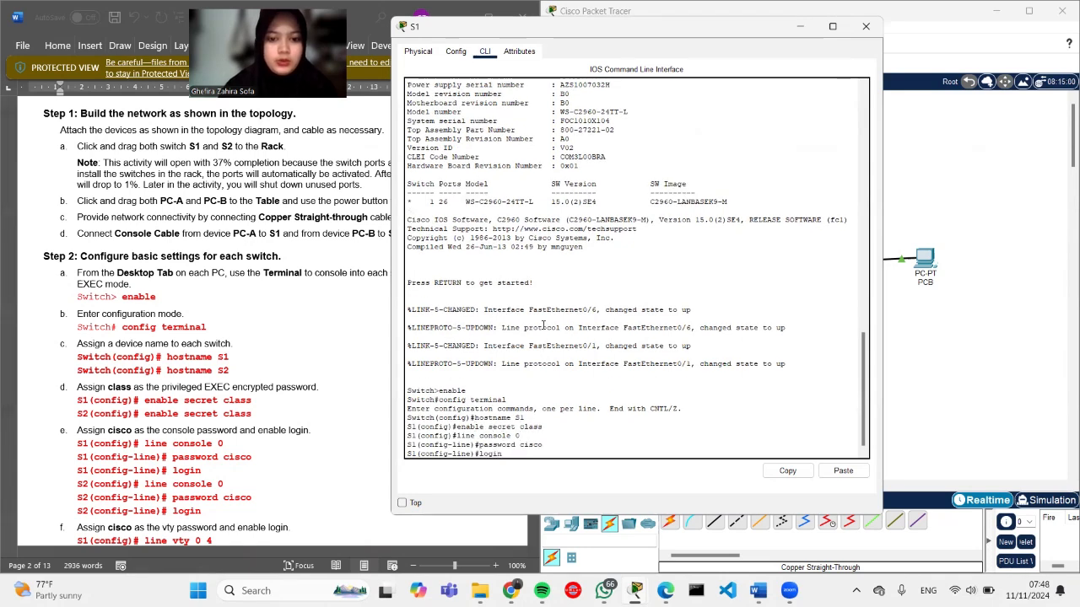
pyautogui.press('Return')
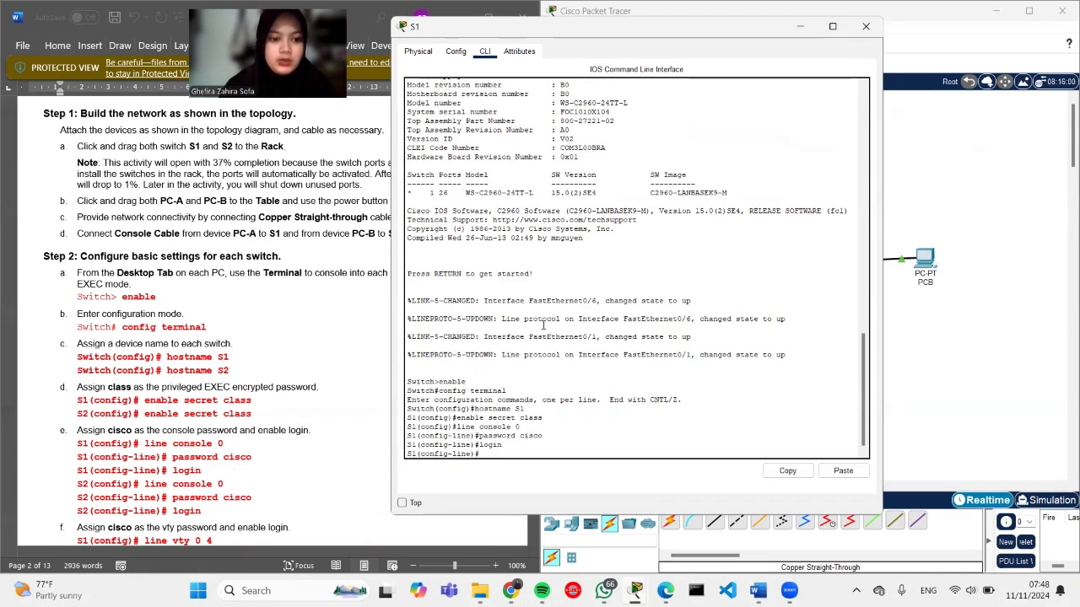
pyautogui.write('exit')
pyautogui.press('Return')
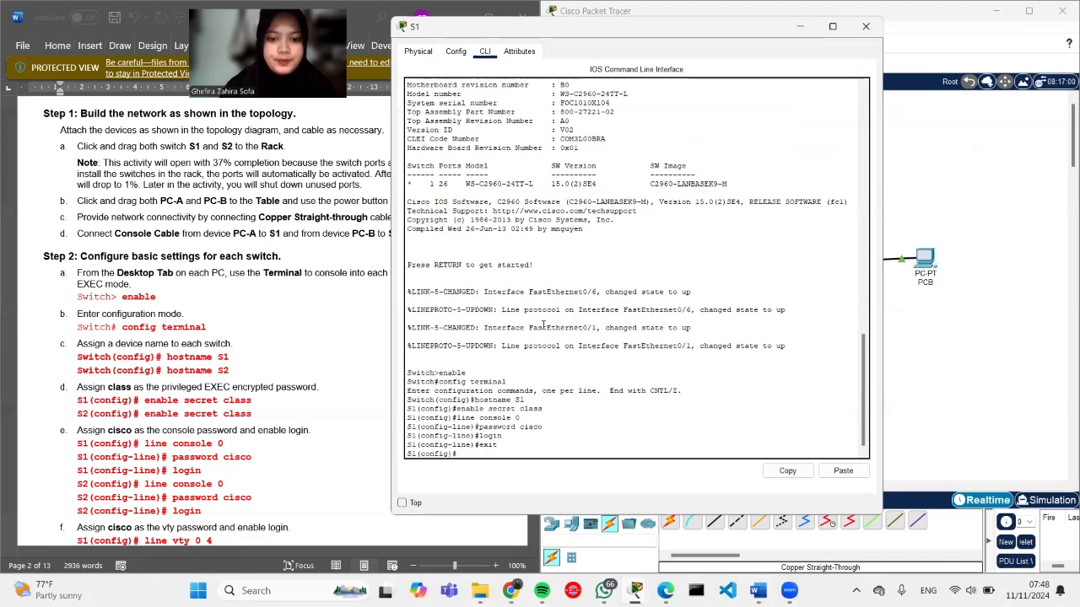
pyautogui.scroll(-6, 193, 479)
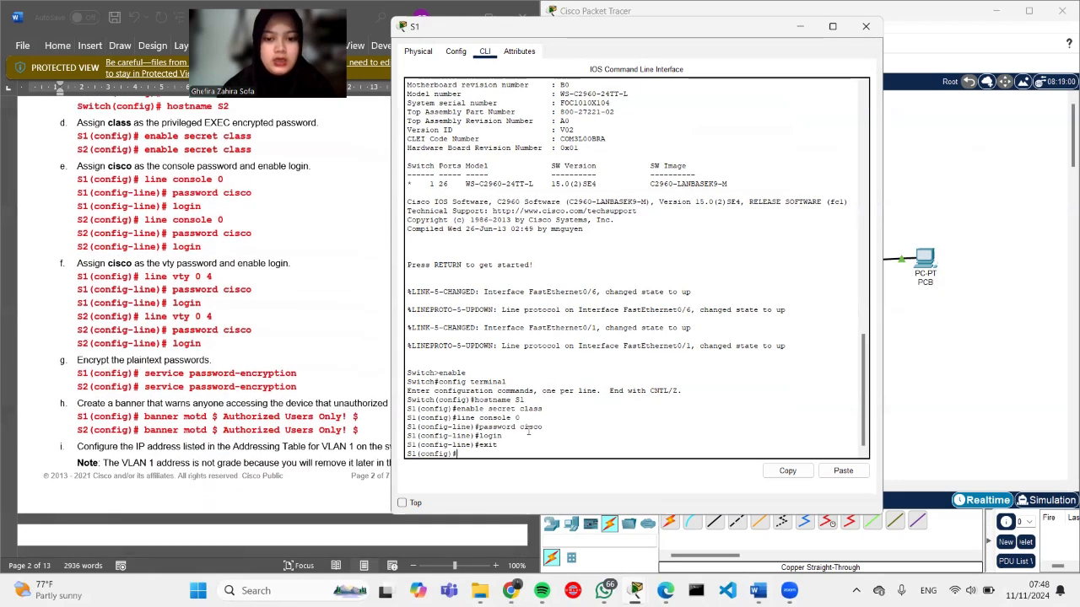
pyautogui.write('line vty ')
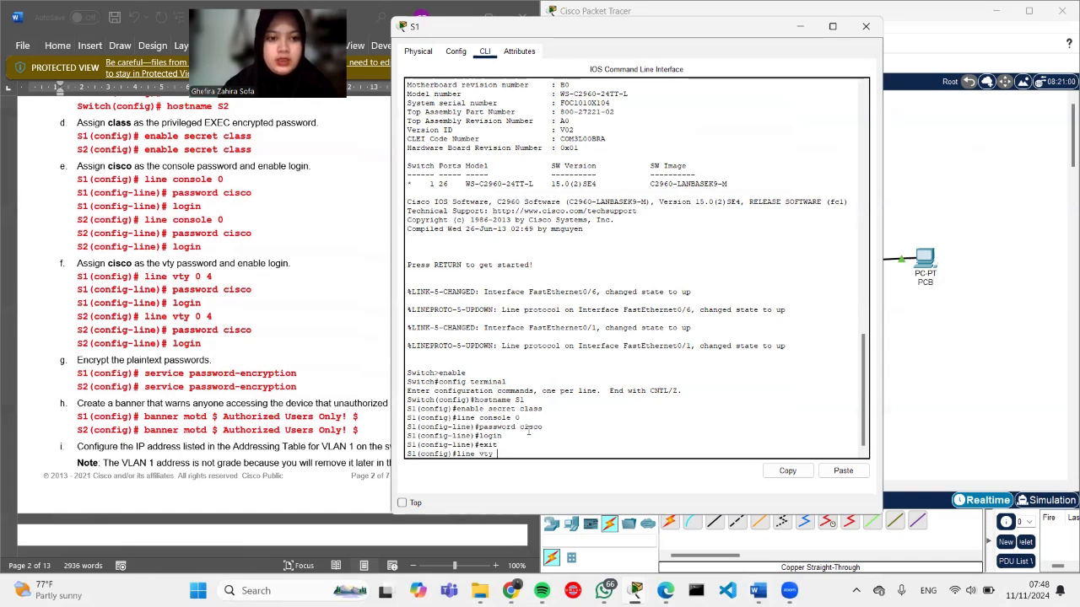
pyautogui.write('0 4')
pyautogui.press('Return')
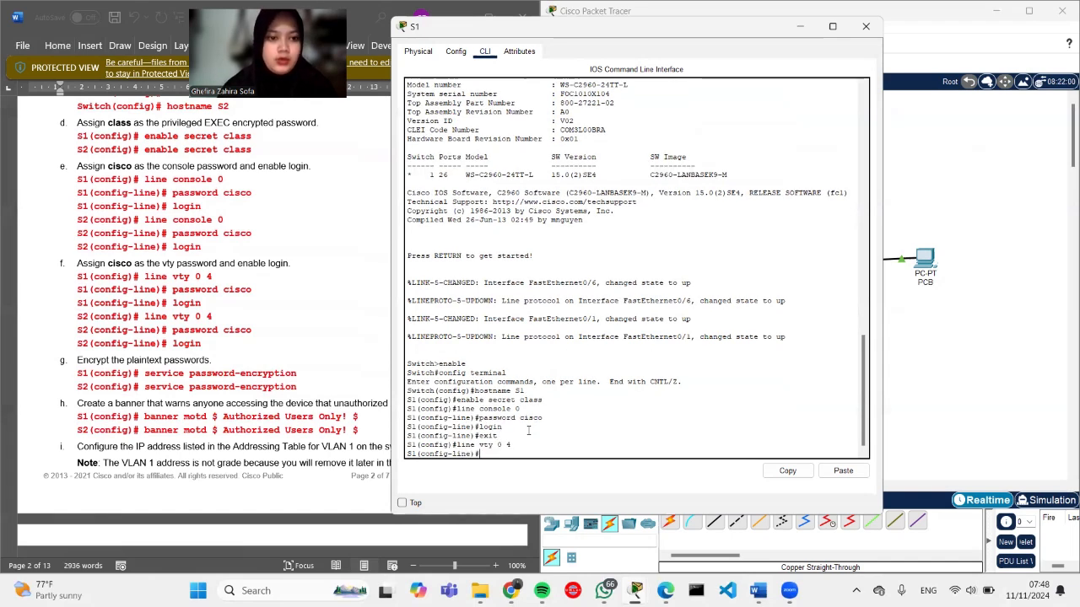
pyautogui.write('password')
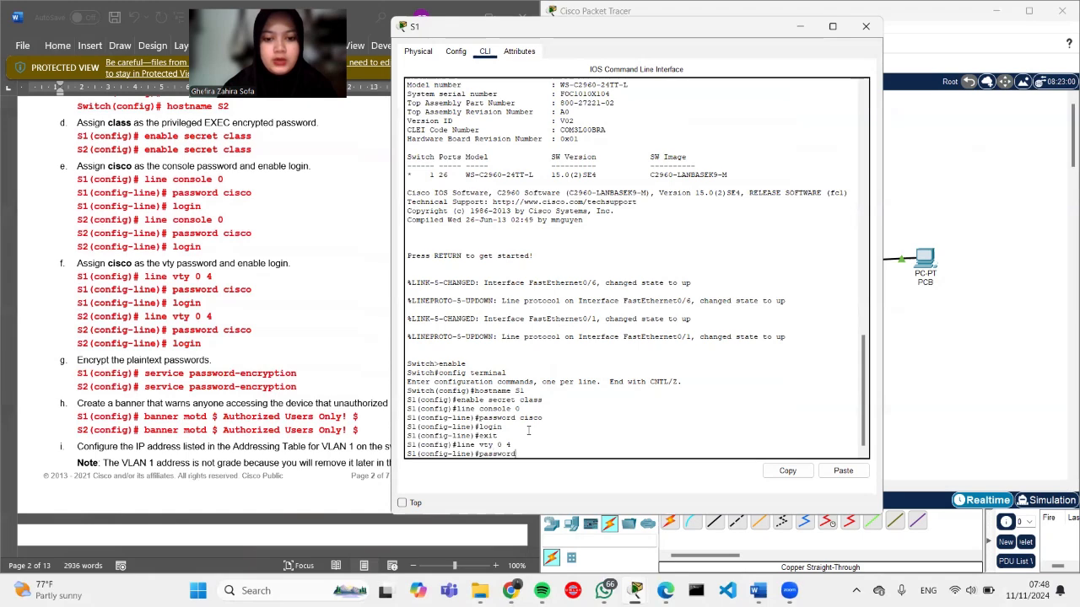
pyautogui.write(' cisco')
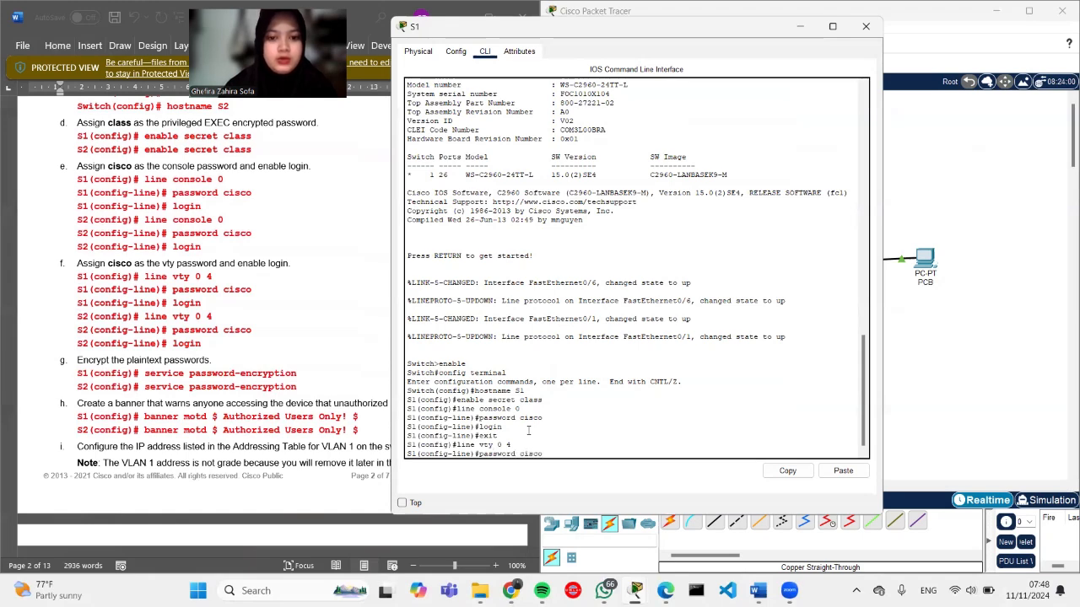
pyautogui.press('Return')
pyautogui.write('logi')
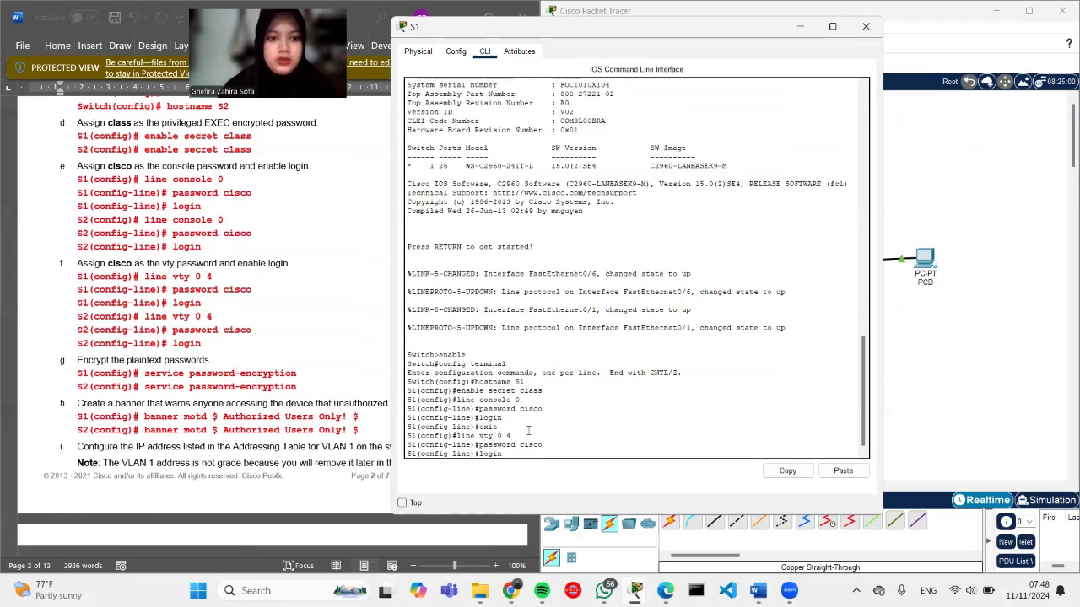
pyautogui.write('n')
pyautogui.press('Return')
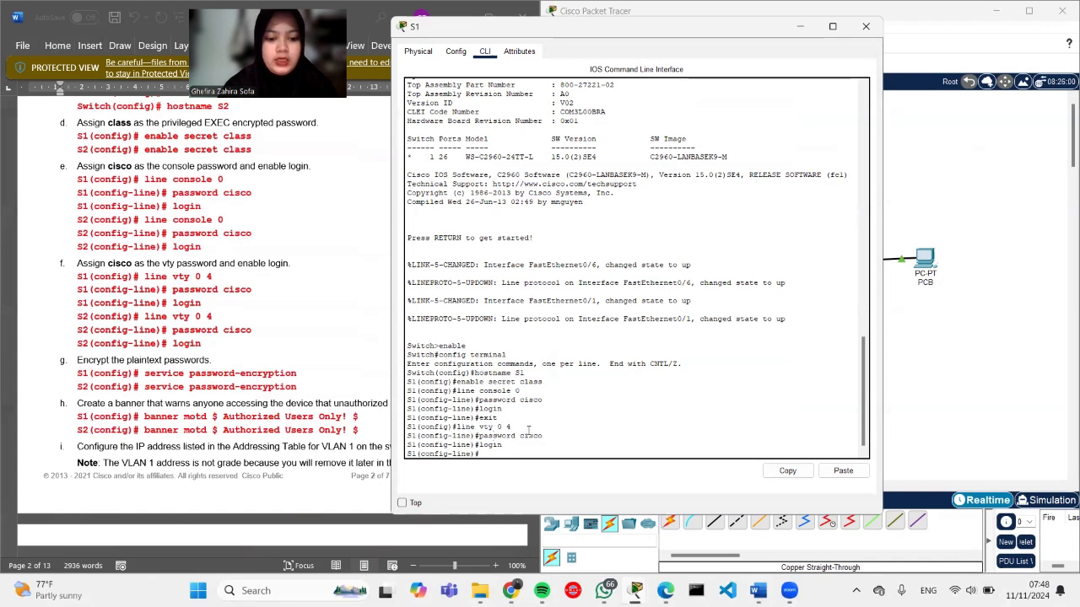
pyautogui.write('exit')
pyautogui.press('Return')
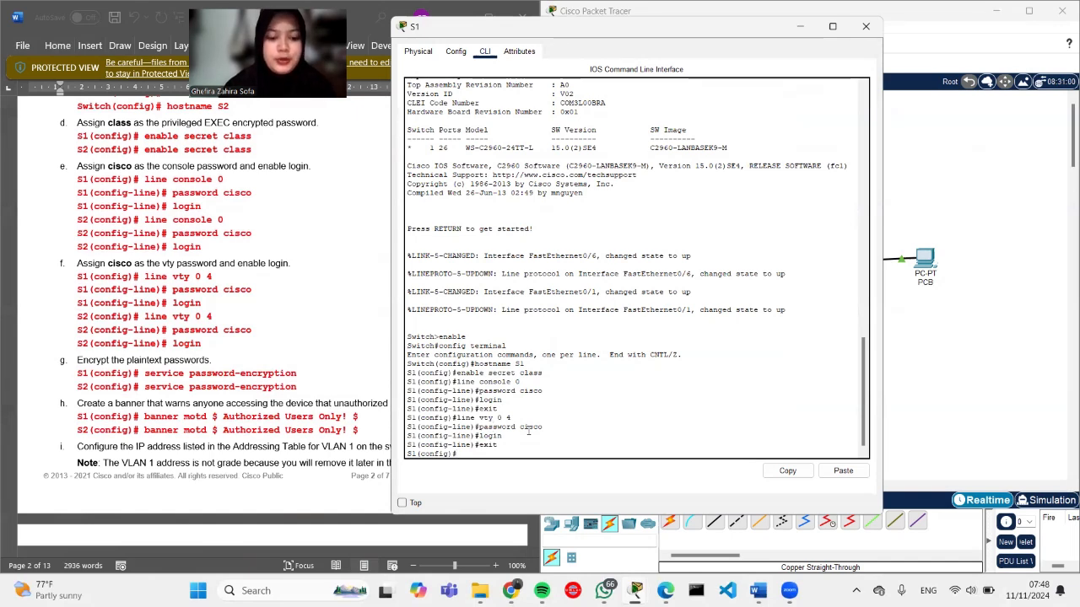
# Step: Enable service password-encryption and set a $-delimited MOTD greeting banner
pyautogui.write('servic')
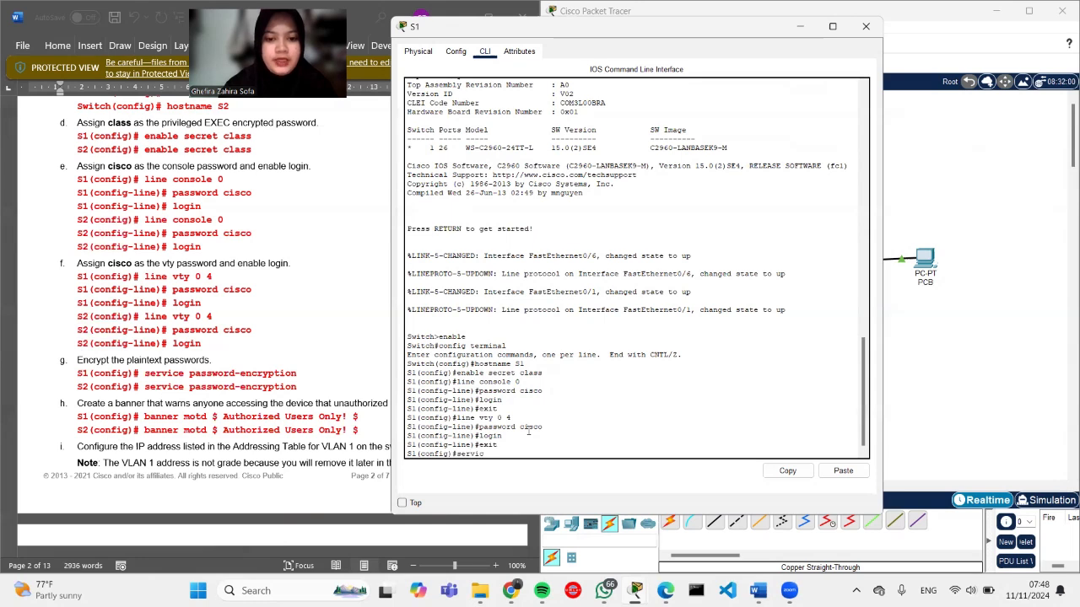
pyautogui.write('e pass')
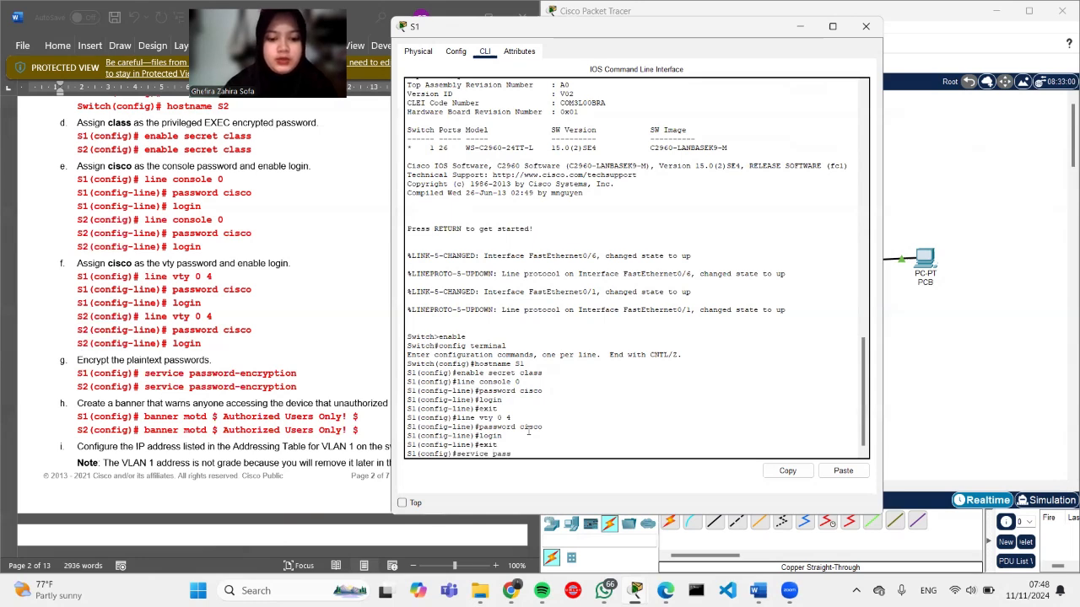
pyautogui.write('word-e')
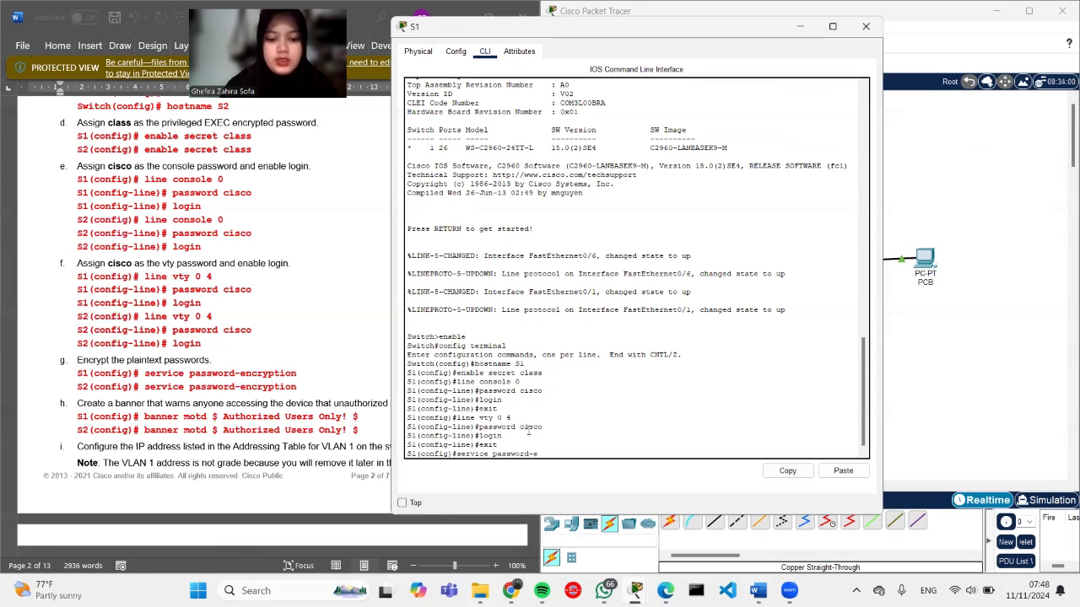
pyautogui.write('ncryption')
pyautogui.press('Return')
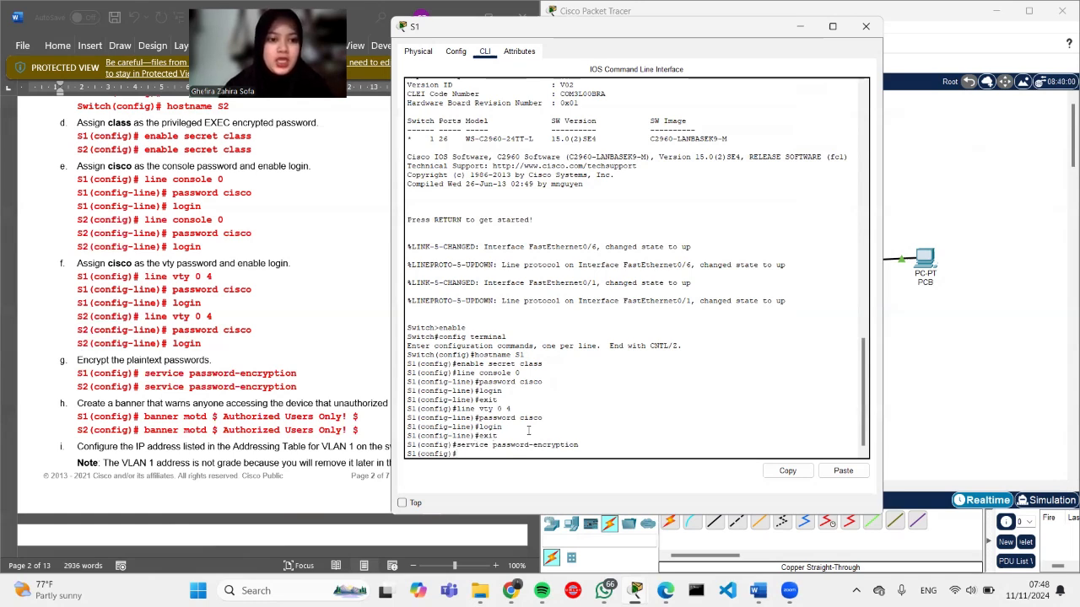
pyautogui.write('banner')
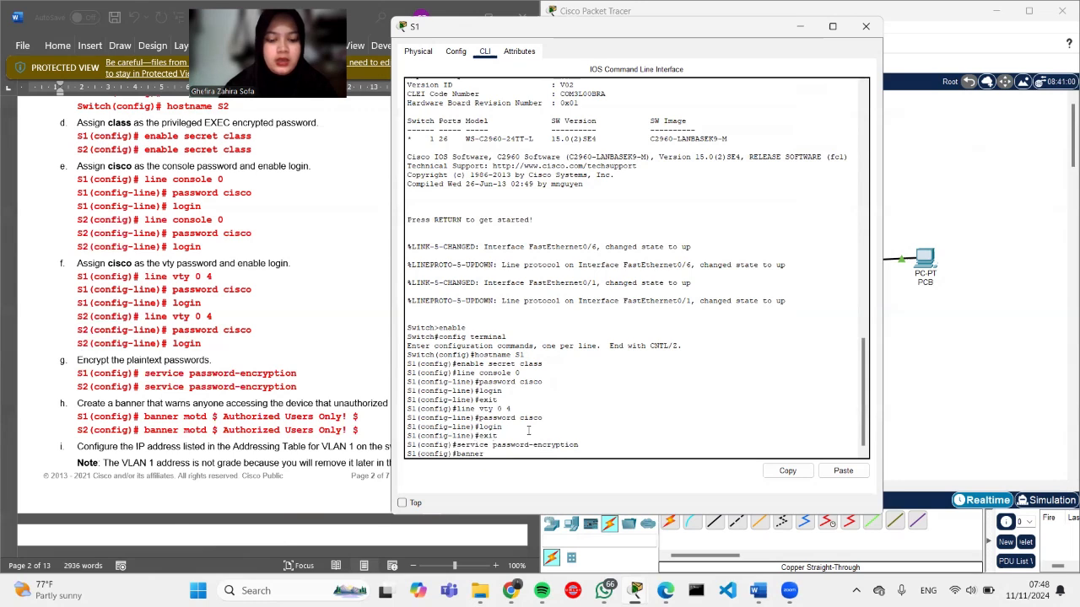
pyautogui.write(' motd $')
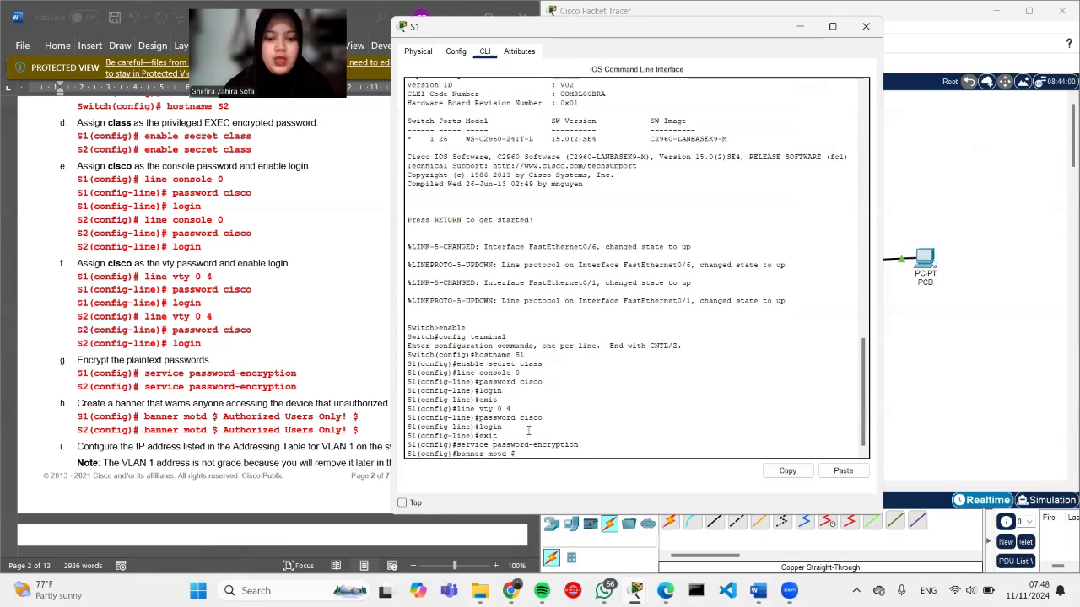
pyautogui.write(' Hello')
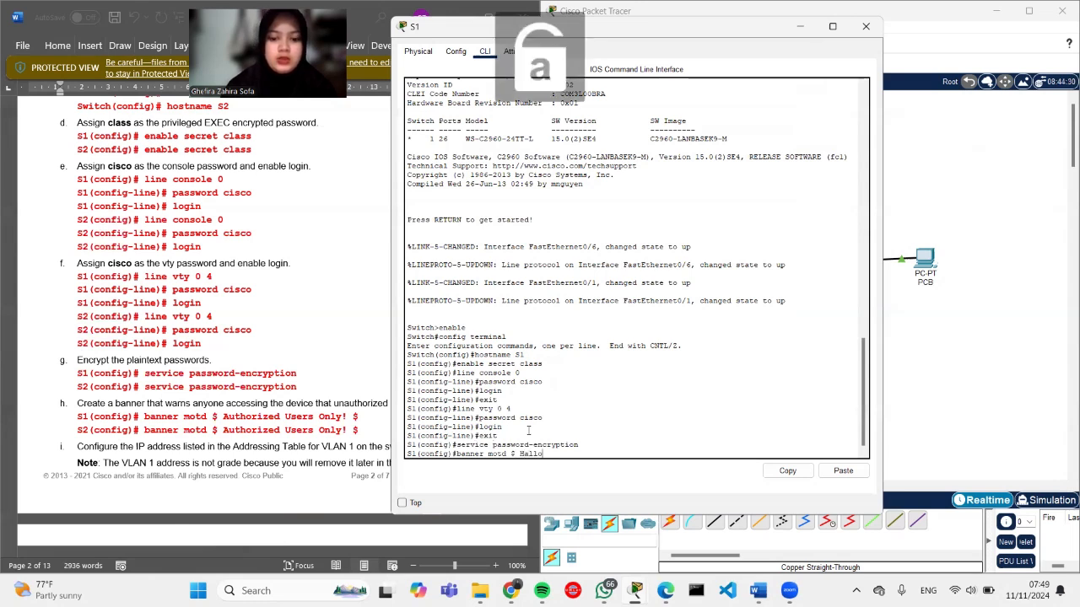
pyautogui.write(' Ghefira')
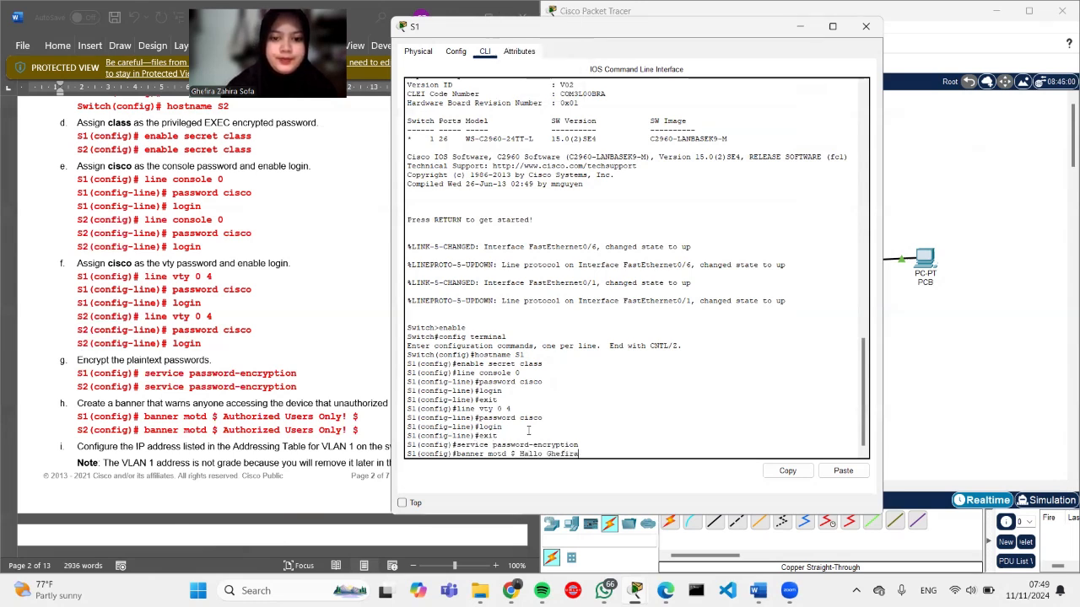
pyautogui.write('!')
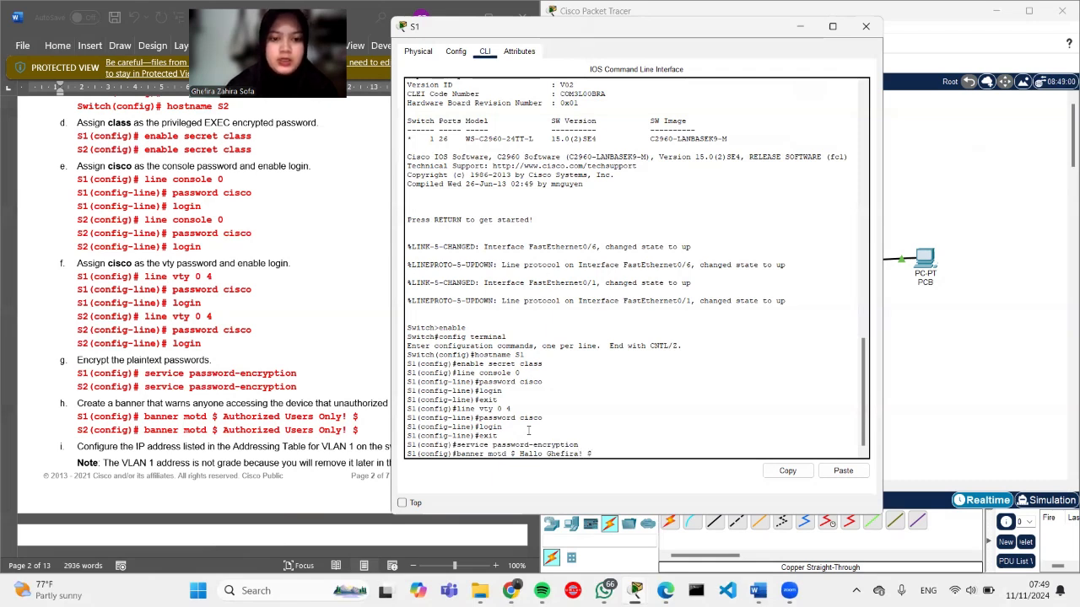
pyautogui.write(' $')
pyautogui.press('Return')
# Step: Enter interface vlan 1 configuration after correcting the mistyped command
pyautogui.scroll(-4, 288, 428)
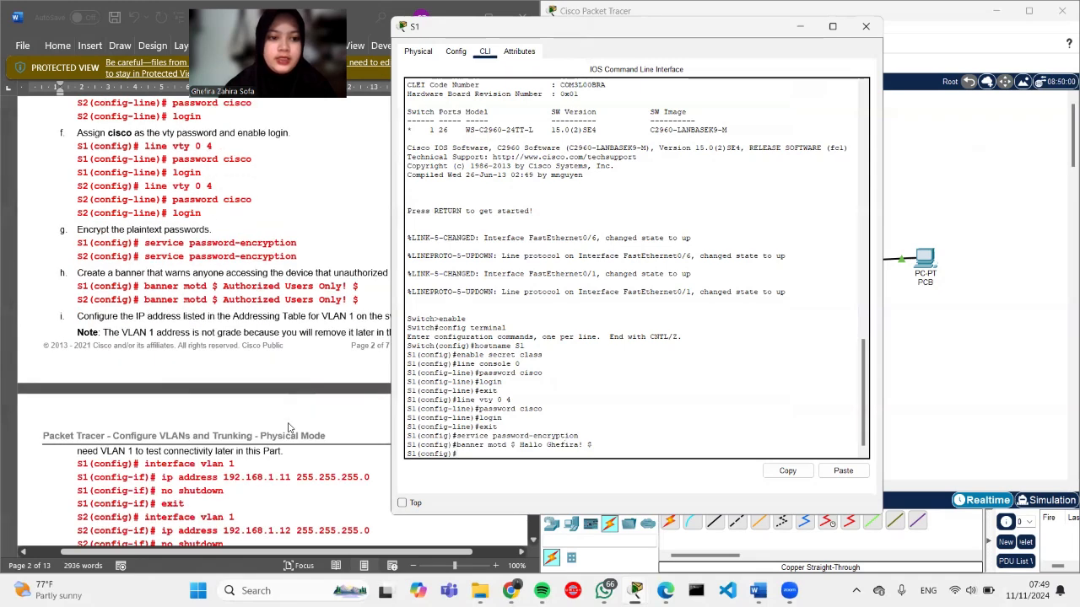
pyautogui.scroll(-4, 288, 428)
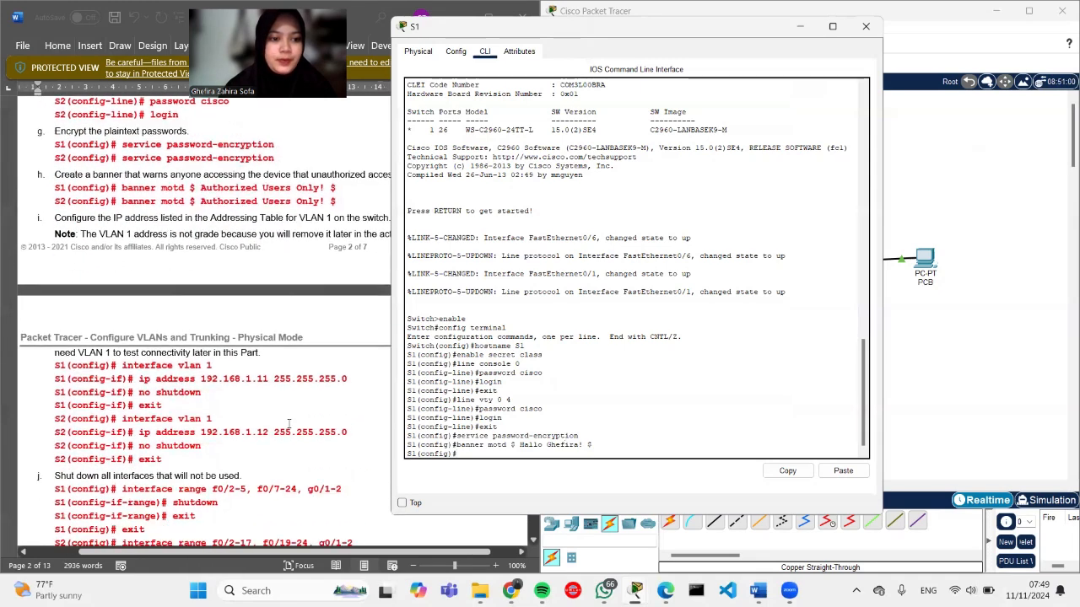
pyautogui.scroll(-1, 289, 424)
pyautogui.hscroll(2, 288, 424)
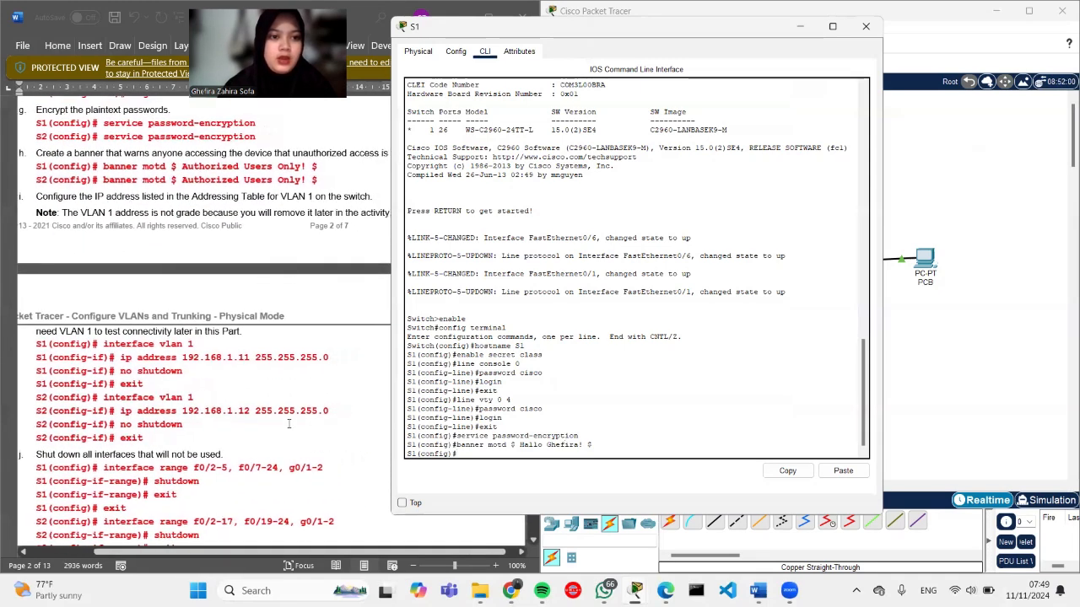
pyautogui.hscroll(-2, 288, 425)
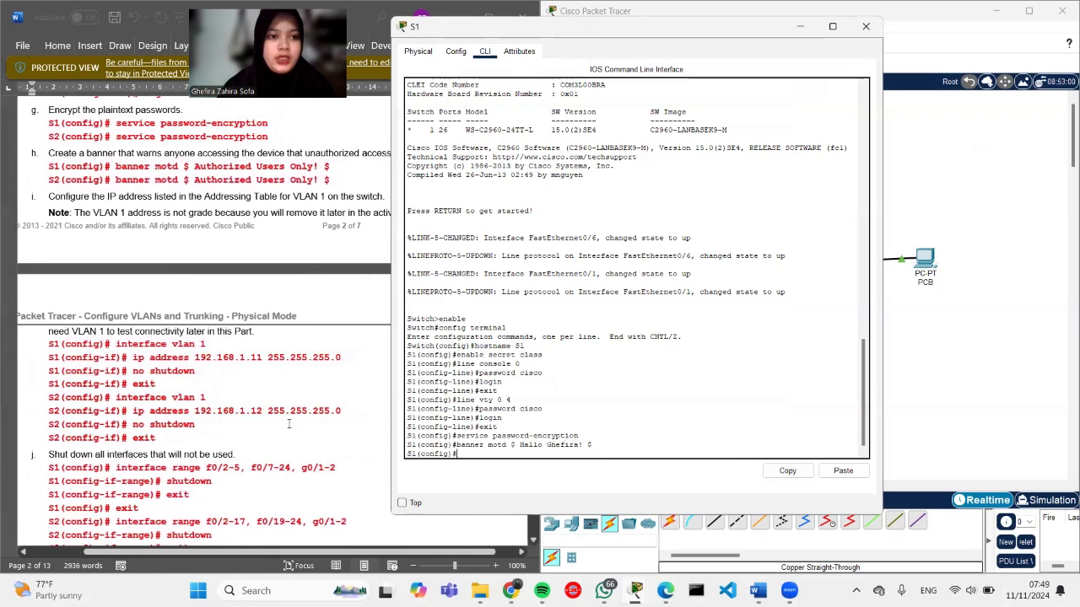
pyautogui.scroll(-1, 283, 455)
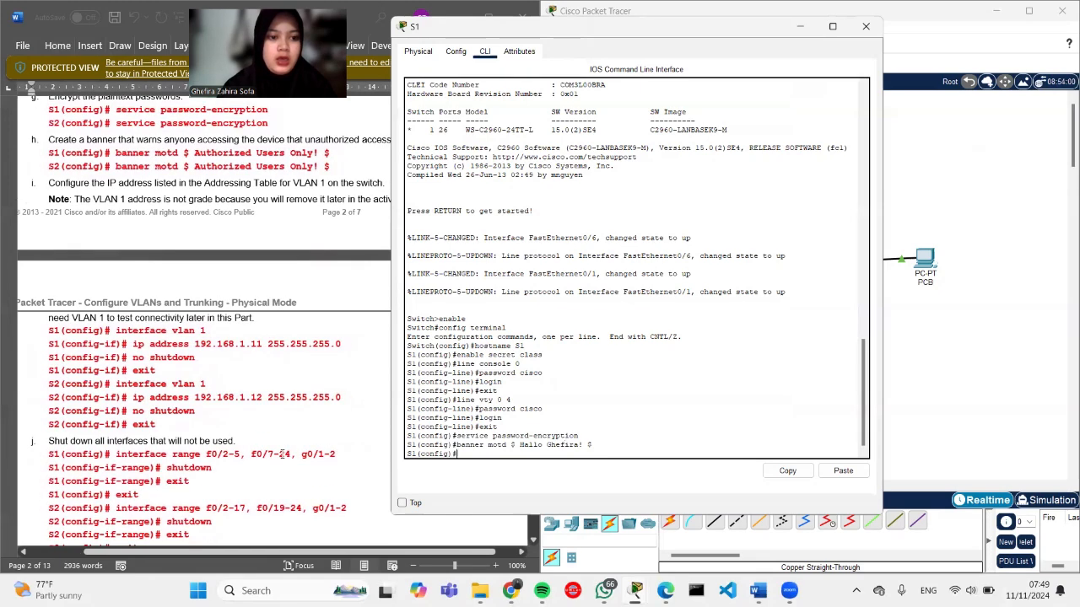
pyautogui.hscroll(1, 289, 384)
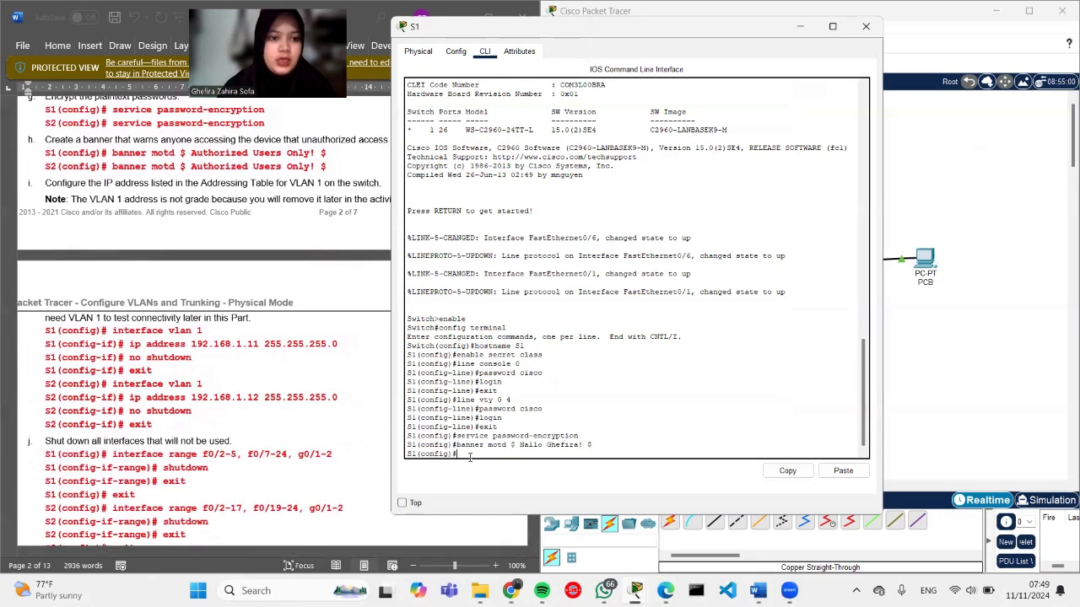
pyautogui.write('i')
pyautogui.write('nterf')
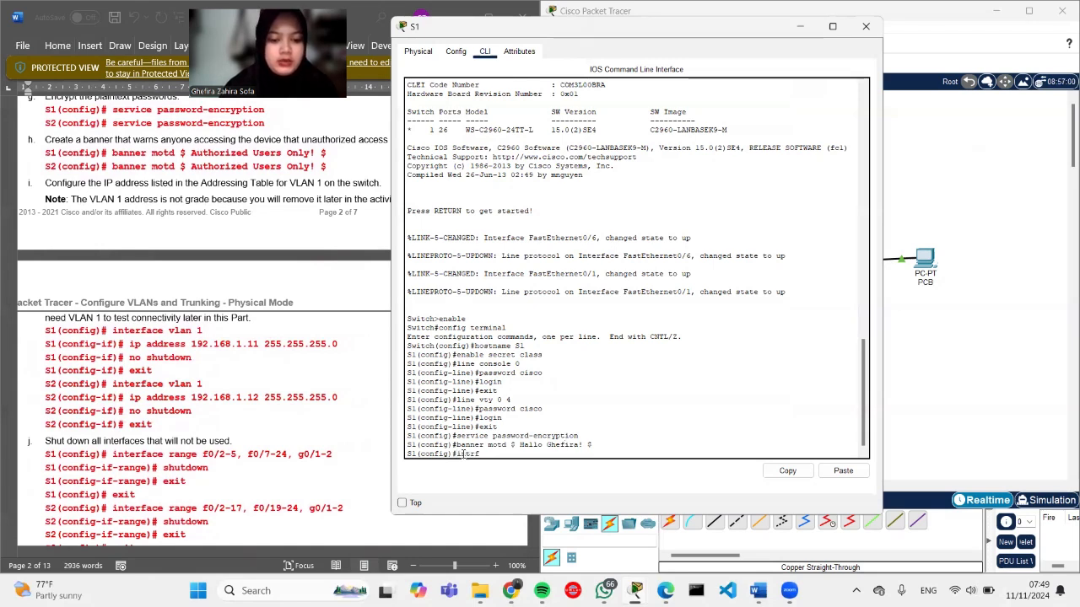
pyautogui.write('ace vlan q')
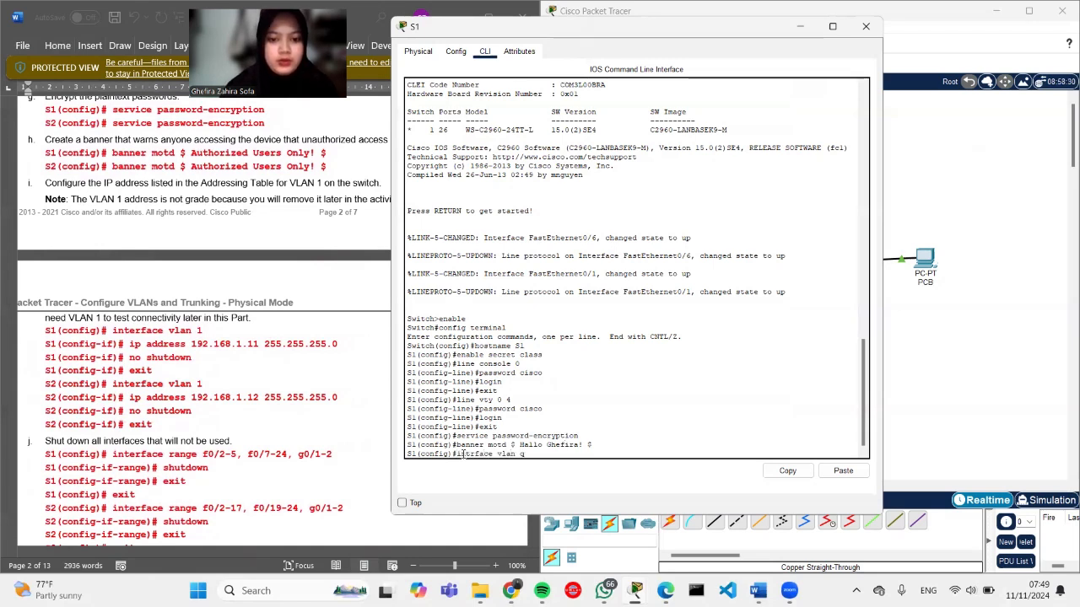
pyautogui.press('BackSpace')
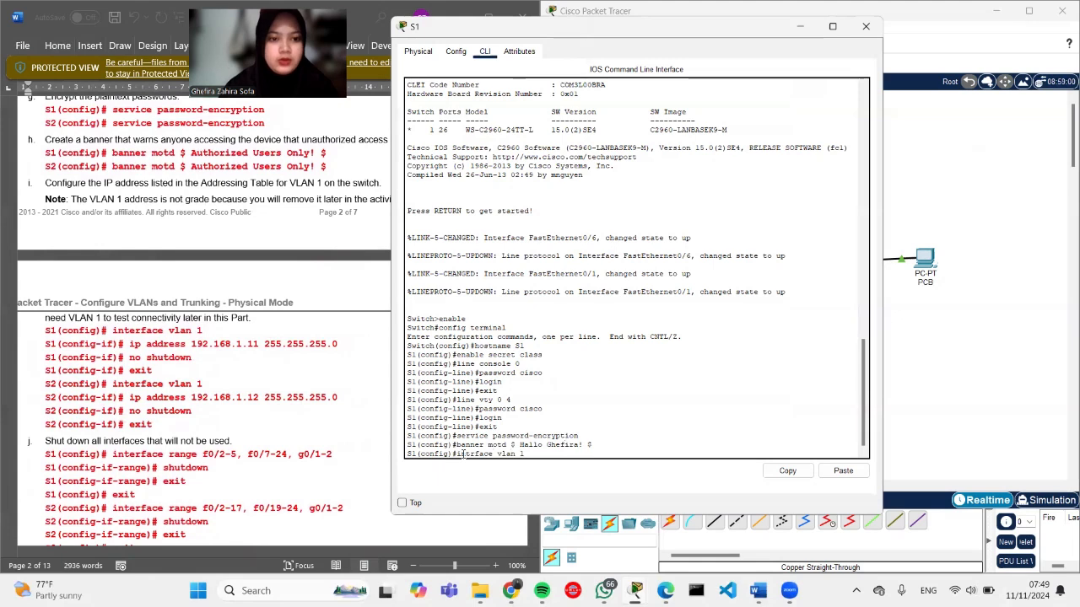
pyautogui.press('Return')
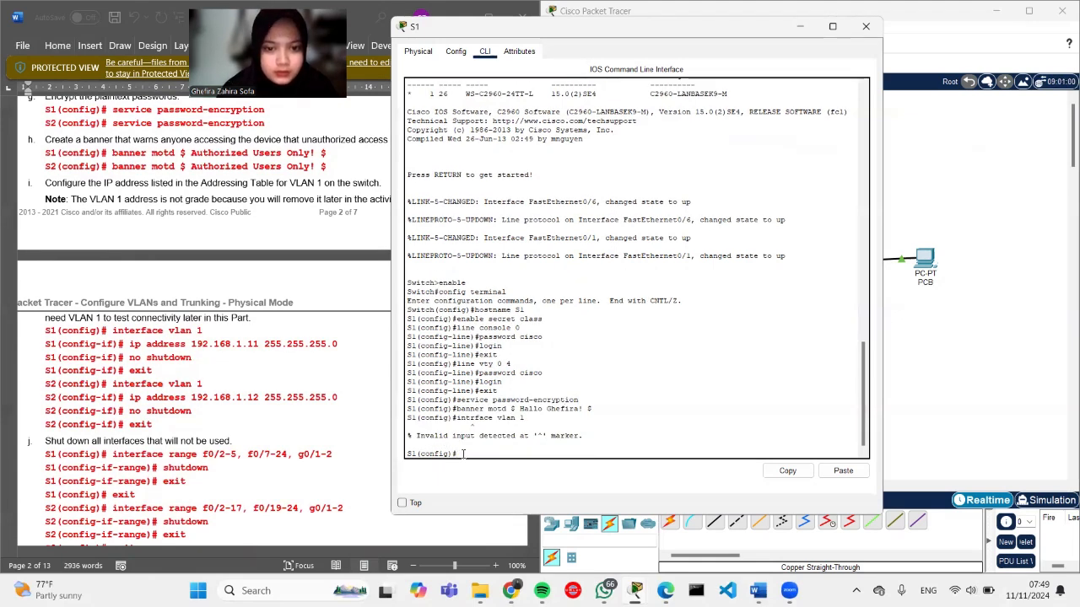
pyautogui.write('in')
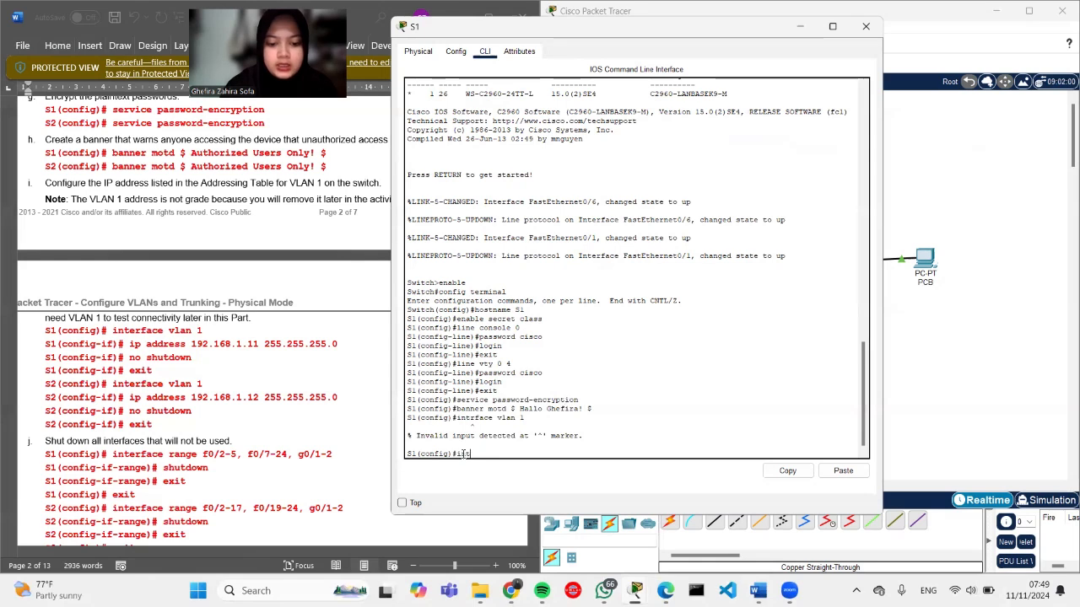
pyautogui.write('terface v')
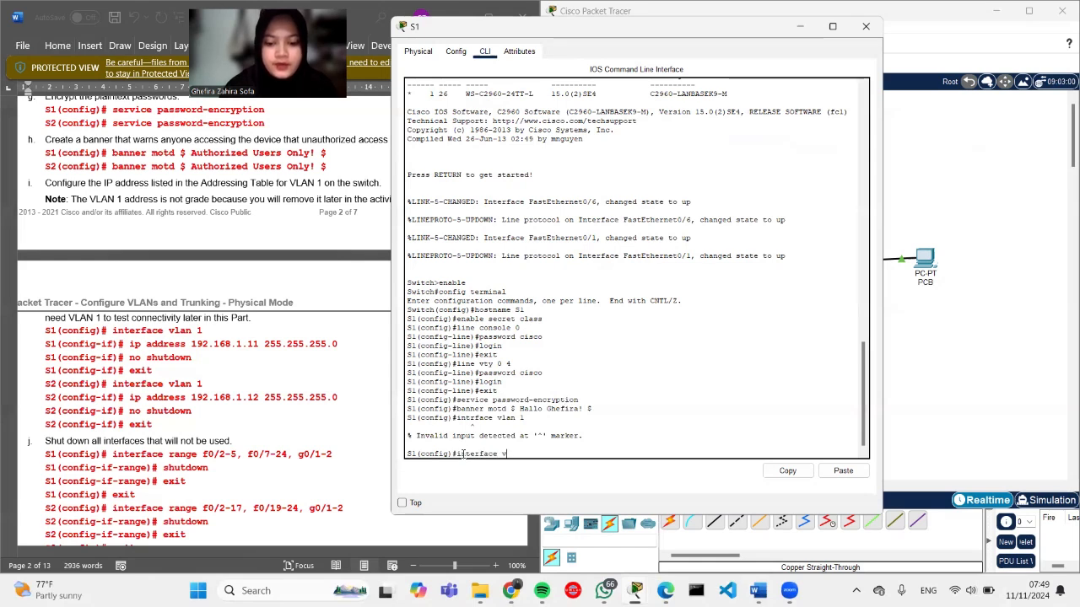
pyautogui.write('lan 1')
pyautogui.press('Return')
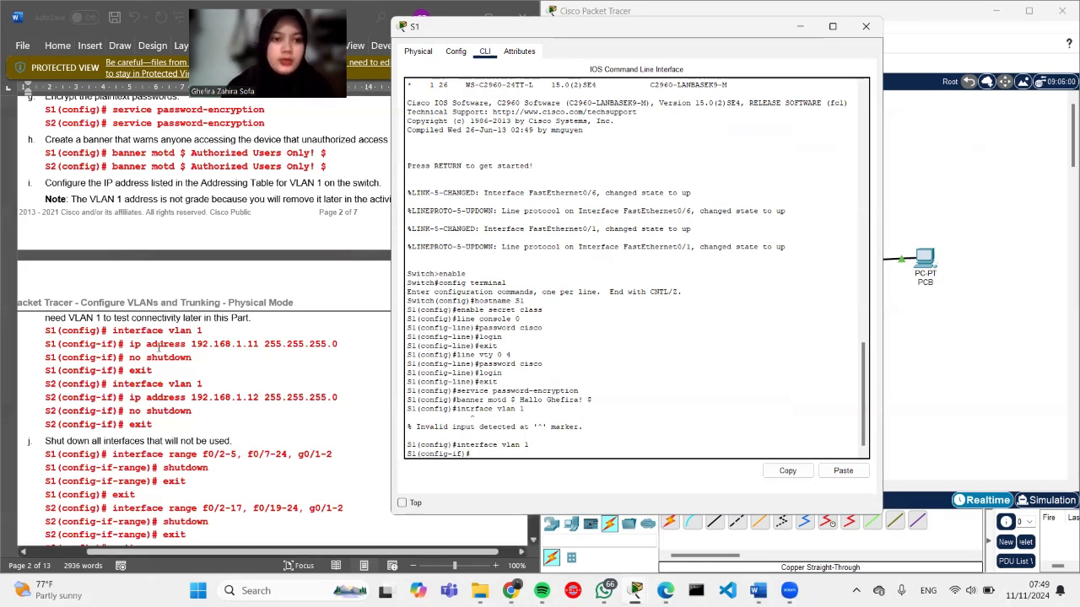
# Step: Assign VLAN 1 the address 192.168.1.11 255.255.255.0, pasted from the lab guide
pyautogui.moveTo(131, 344); pyautogui.dragTo(337, 346)
pyautogui.hotkey('ctrl', 'c')
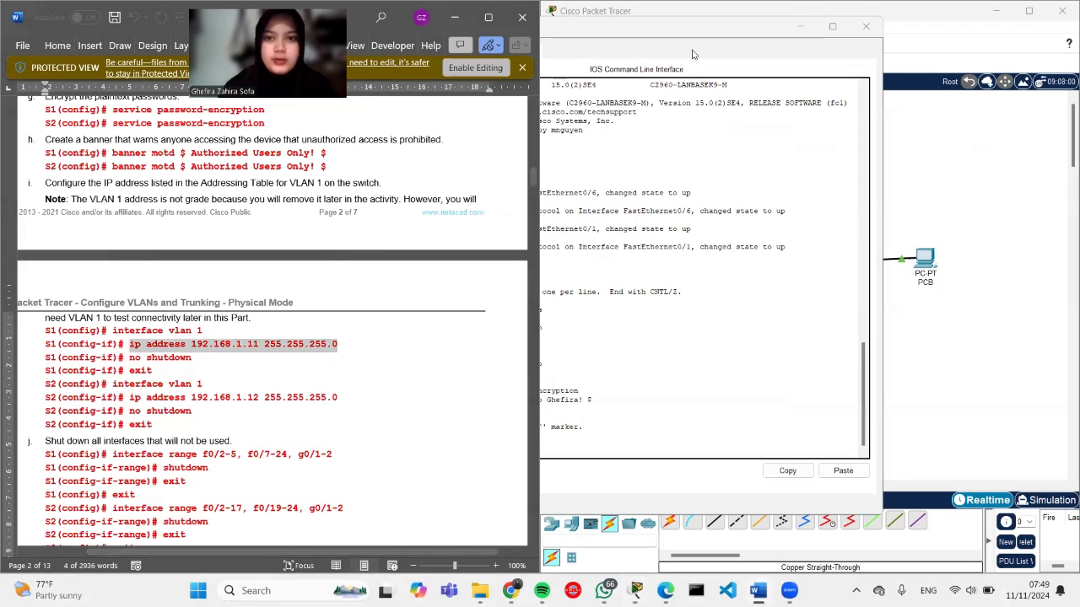
pyautogui.click(701, 35)
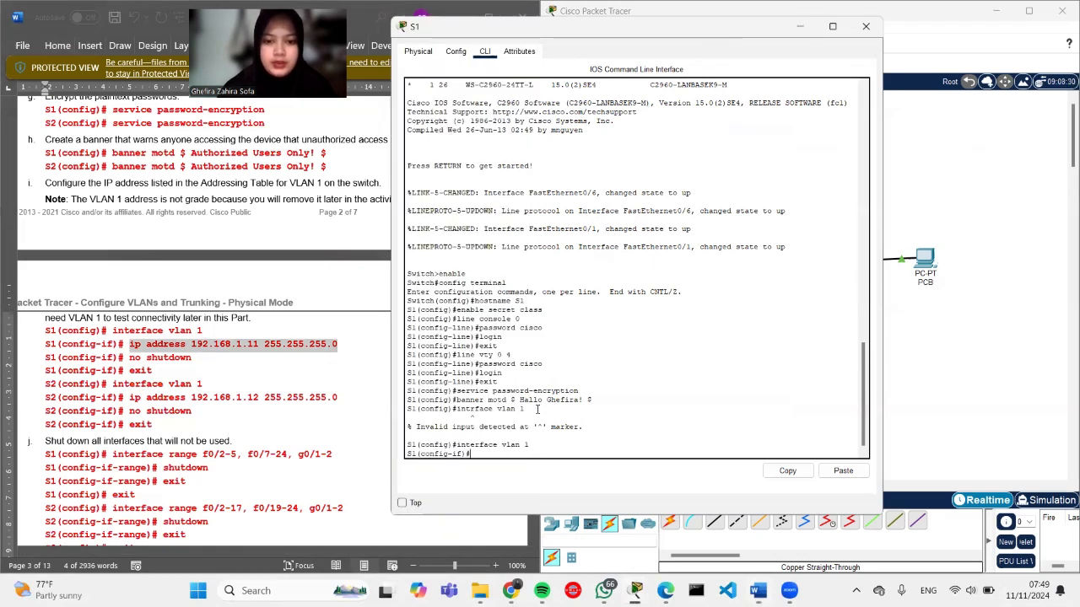
pyautogui.rightClick(477, 453)
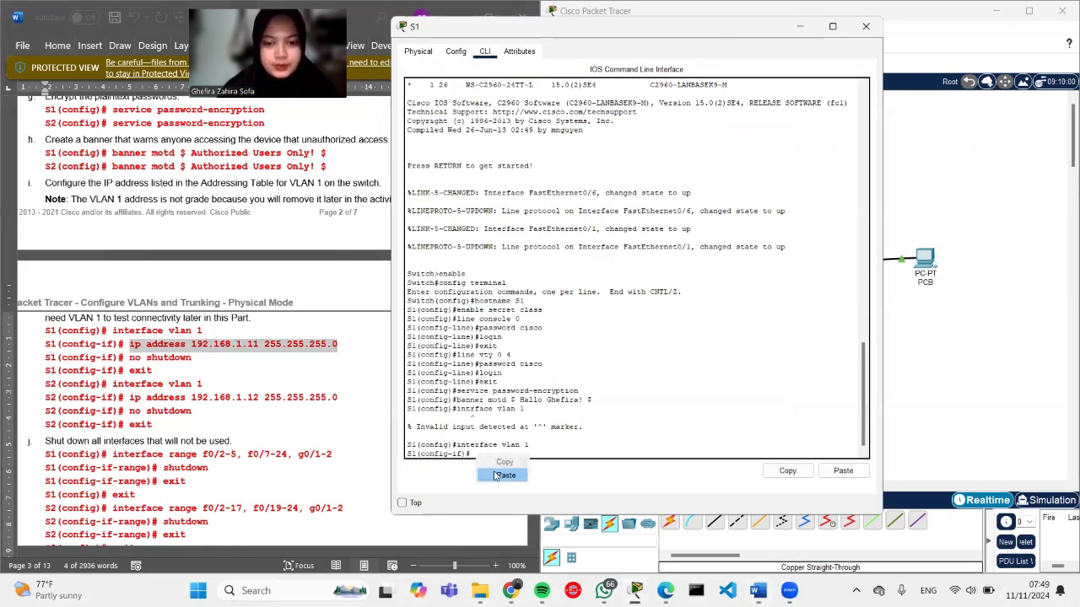
pyautogui.click(496, 474)
pyautogui.press('Return')
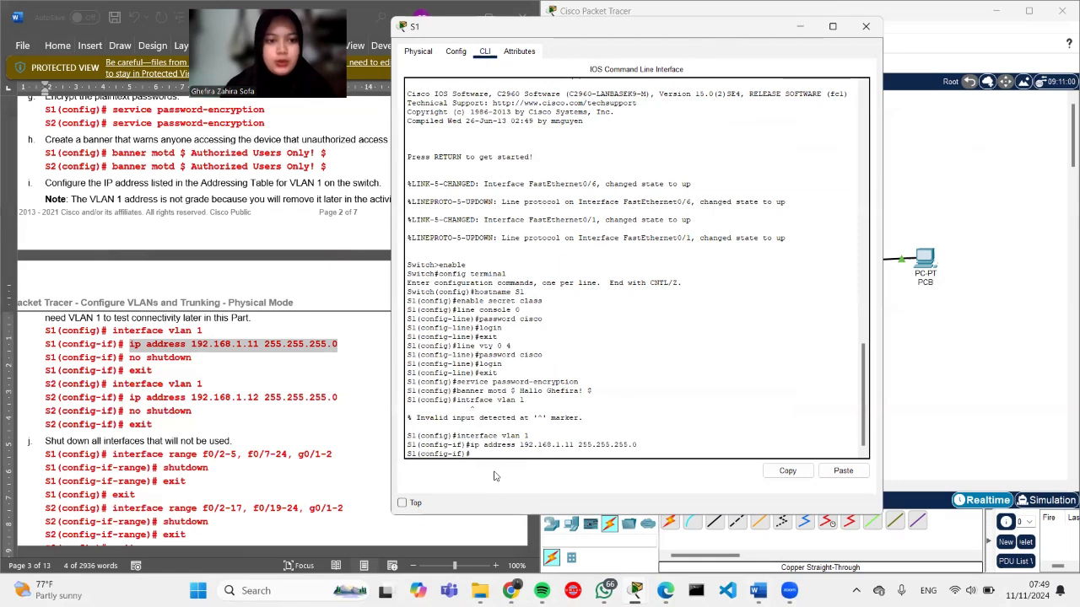
# Step: Bring VLAN 1 up with no shutdown and exit to global configuration
pyautogui.write('no shutdown')
pyautogui.press('Return')
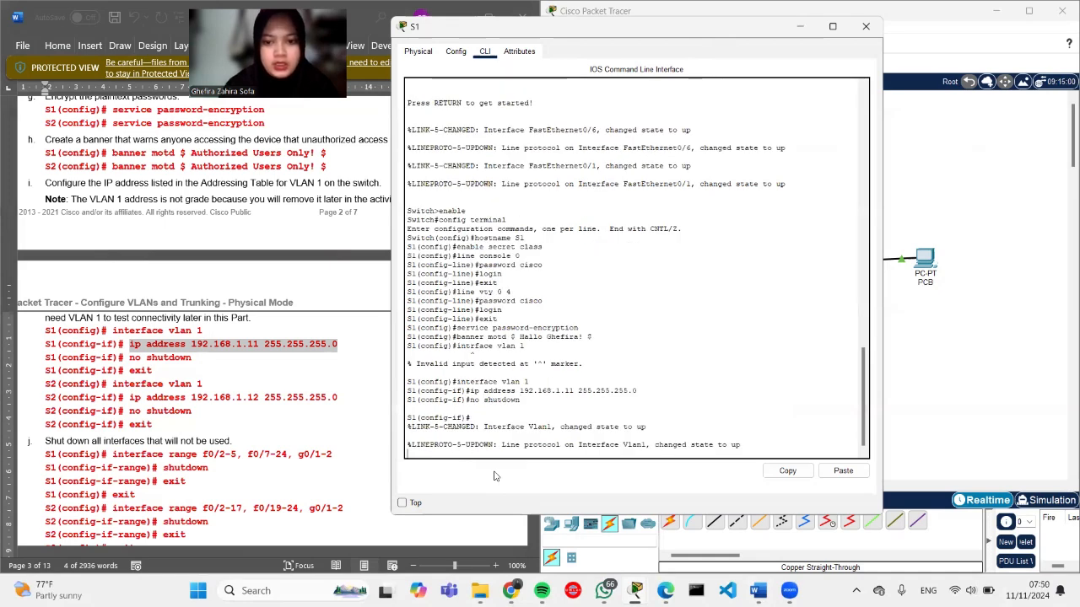
pyautogui.press('Return')
pyautogui.write('exit')
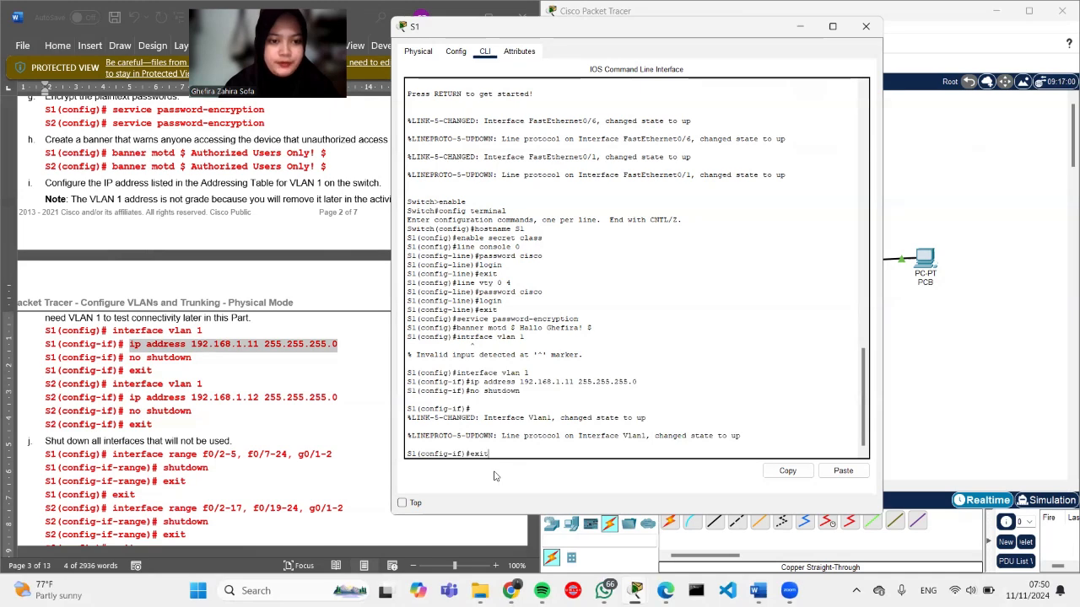
pyautogui.press('Return')
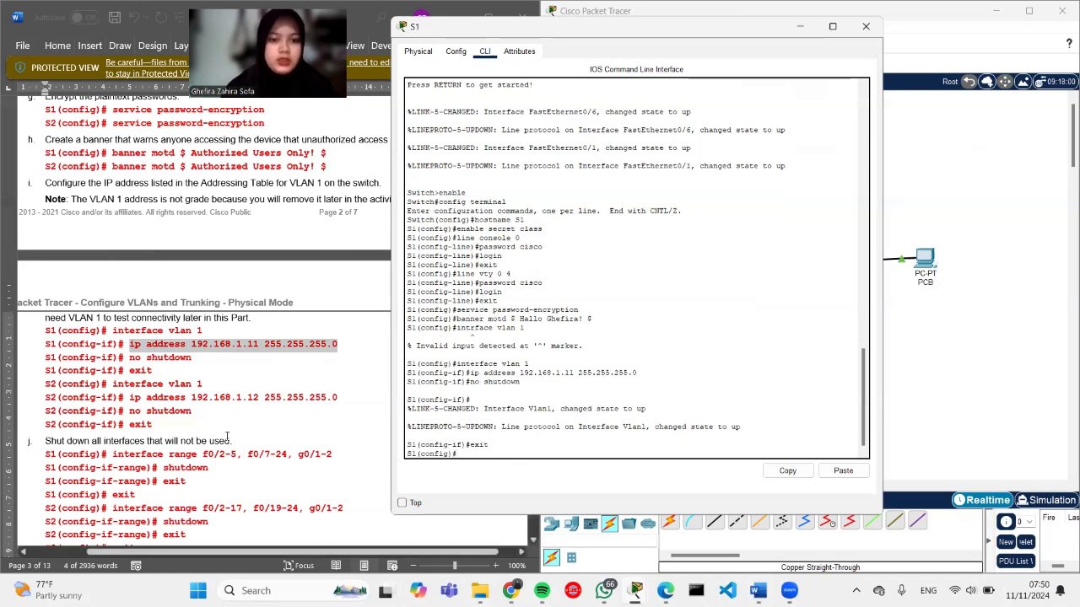
# Step: Paste and run 'interface range f0/2-5, f0/7-24, g0/1-2' from the lab guide on S1
pyautogui.scroll(-3, 227, 435)
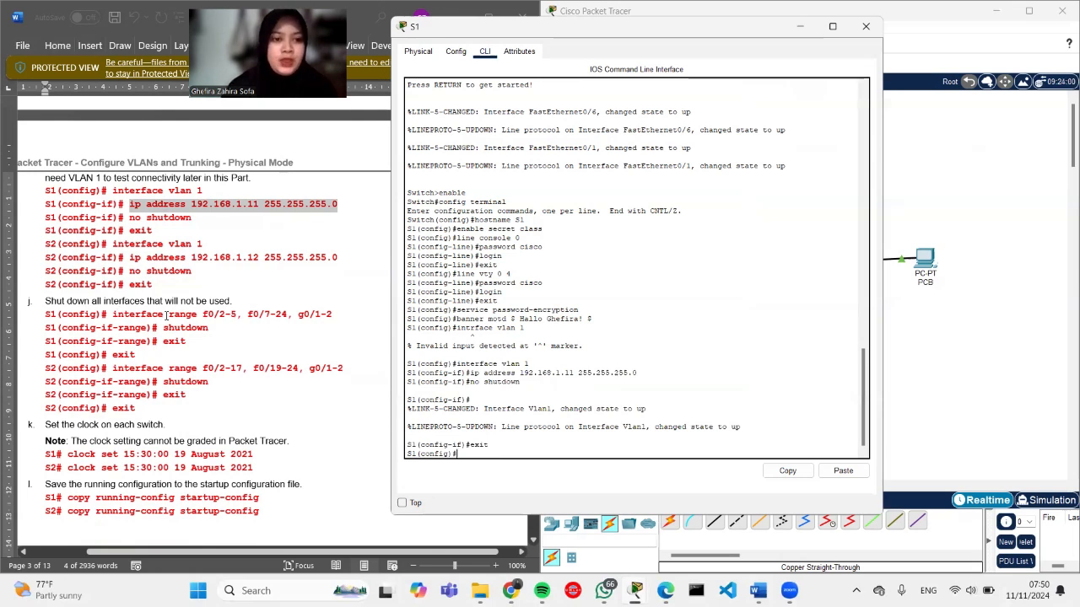
pyautogui.moveTo(113, 314); pyautogui.dragTo(342, 323)
pyautogui.hotkey('ctrl', 'c')
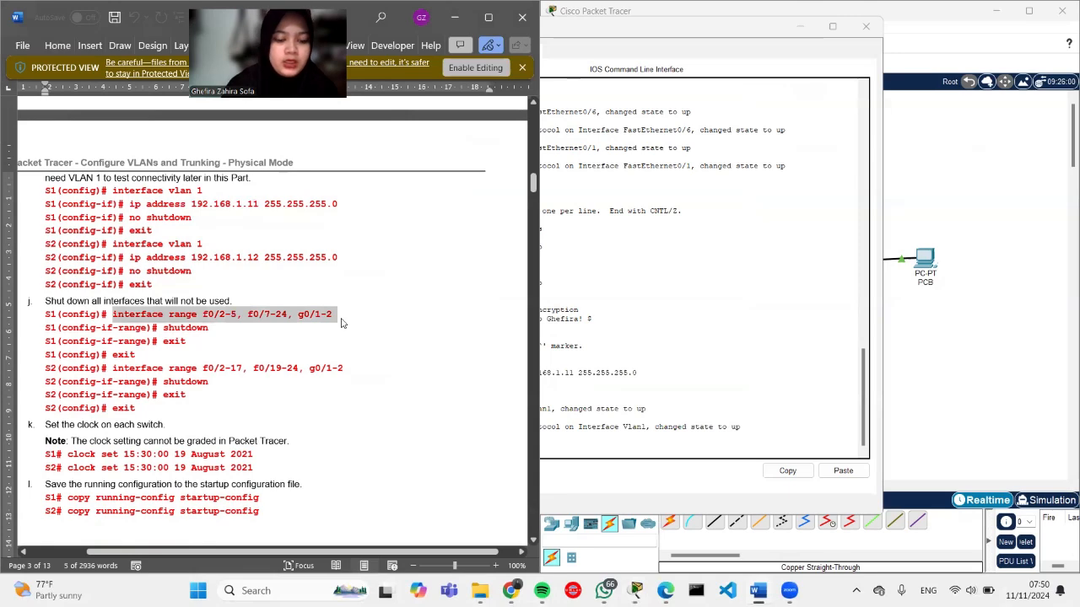
pyautogui.click(599, 43)
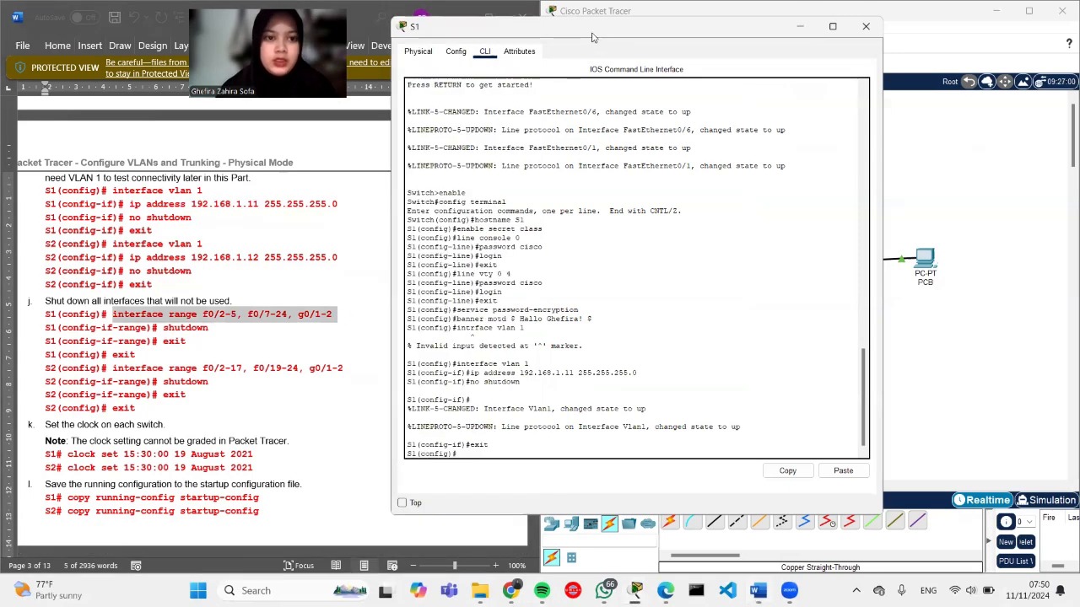
pyautogui.moveTo(592, 37); pyautogui.dragTo(677, 40)
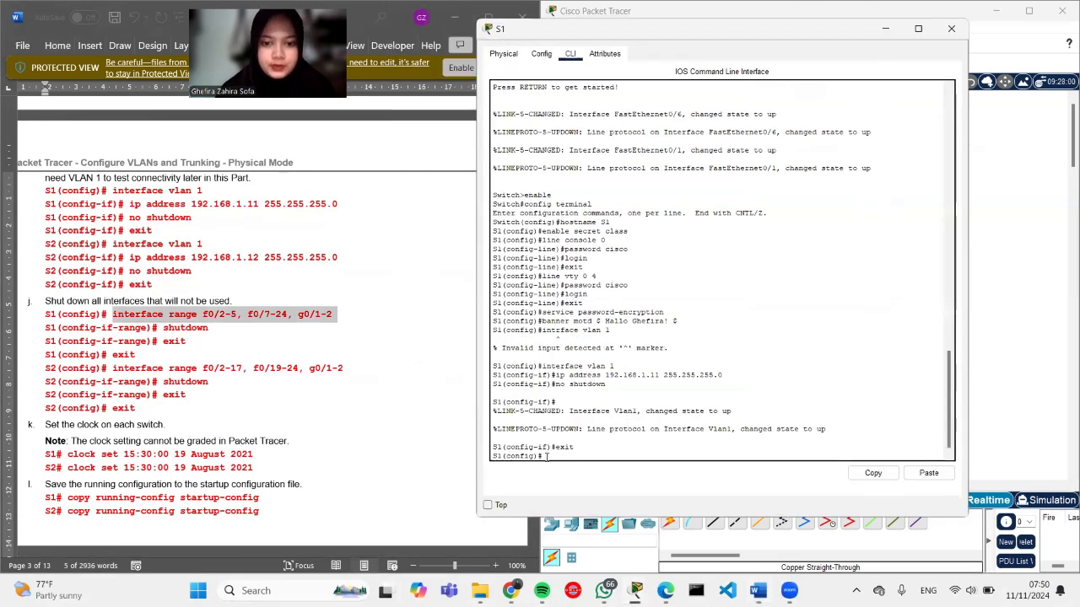
pyautogui.rightClick(545, 461)
pyautogui.click(576, 479)
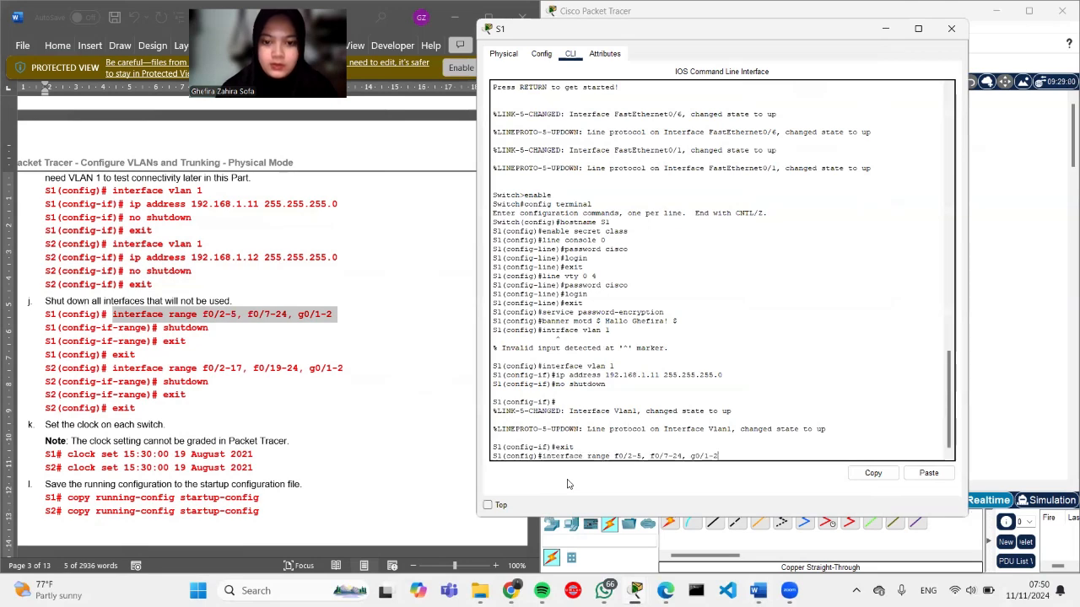
pyautogui.press('Return')
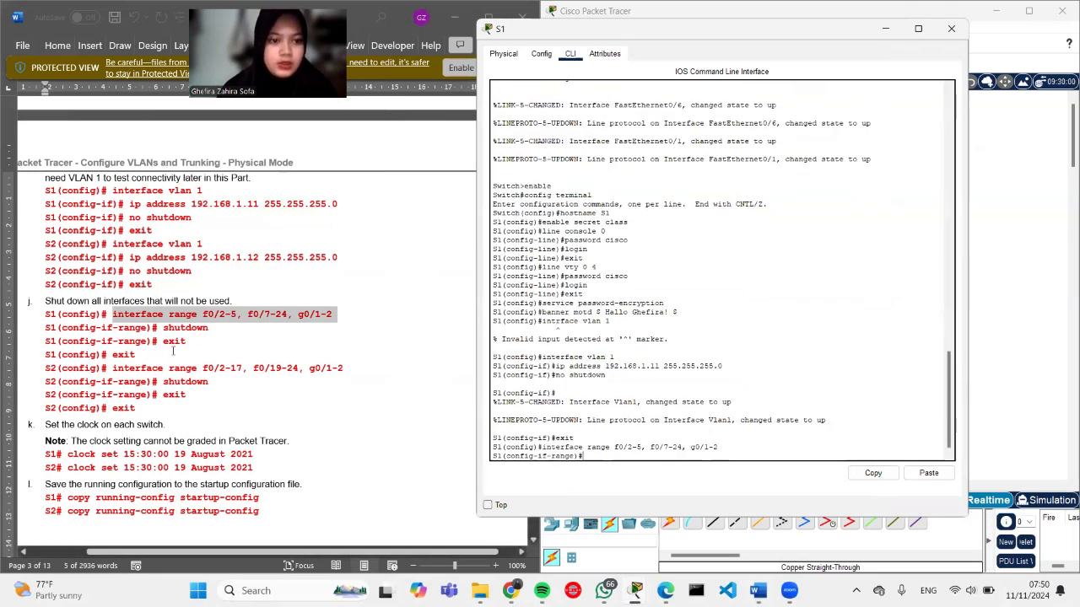
# Step: Shut down every port in that range and review the console output
pyautogui.write('shutdown')
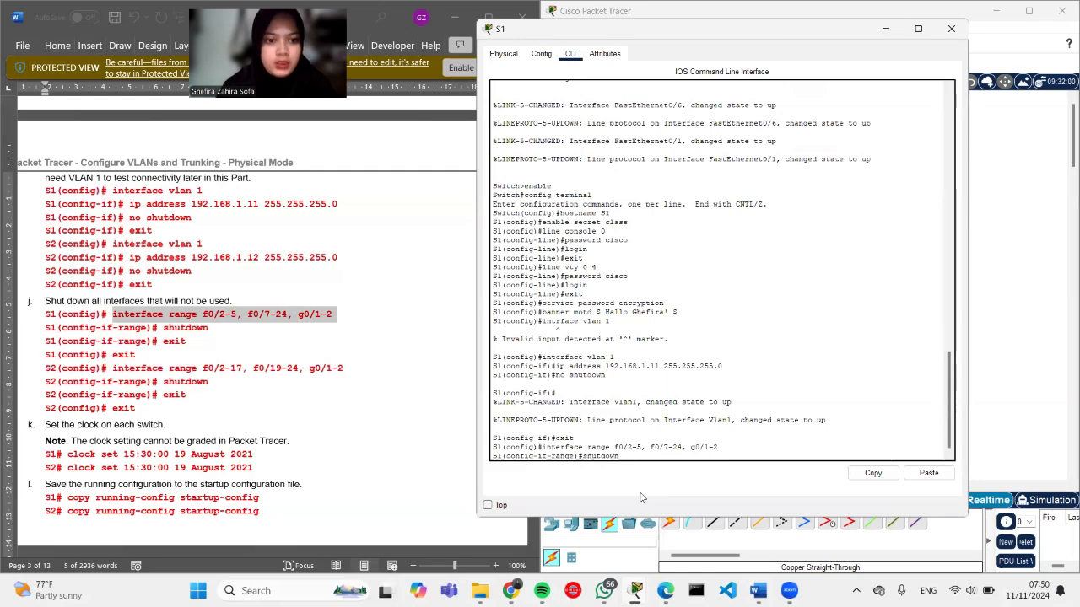
pyautogui.press('Return')
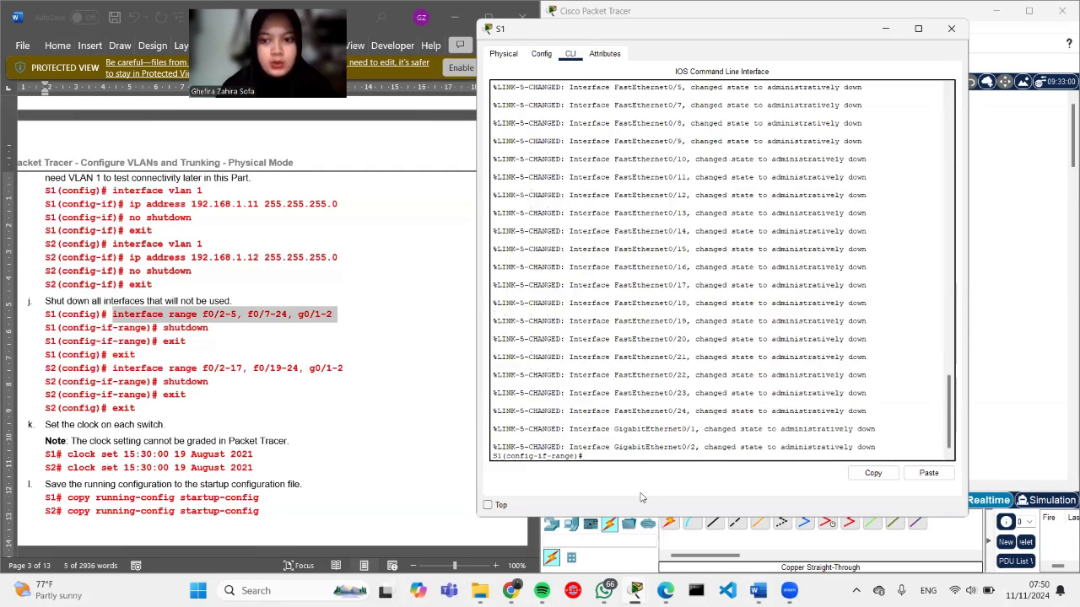
pyautogui.scroll(3, 838, 399)
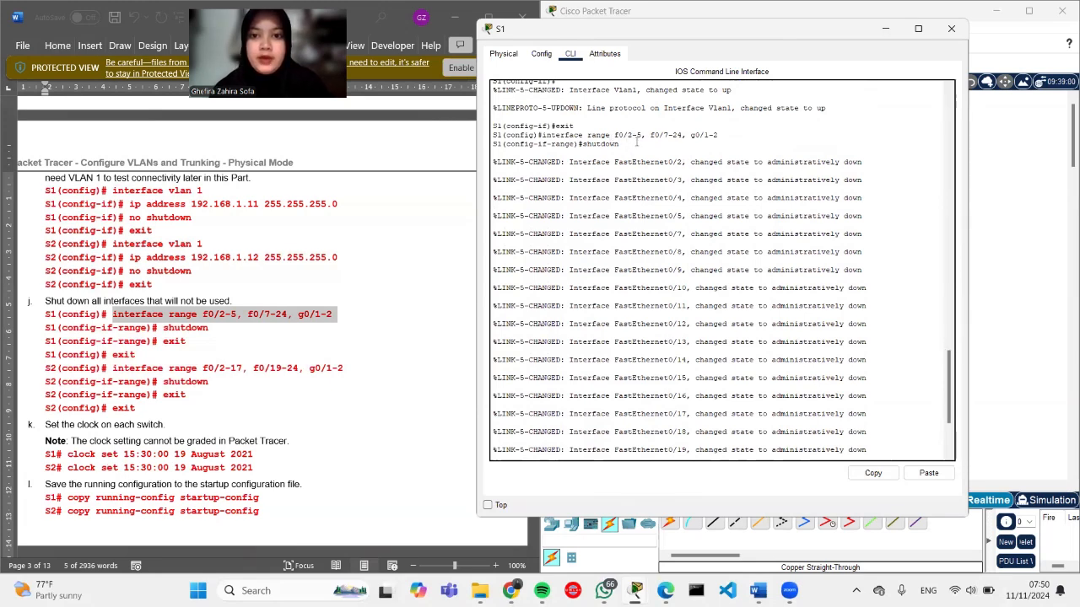
pyautogui.scroll(-2, 662, 245)
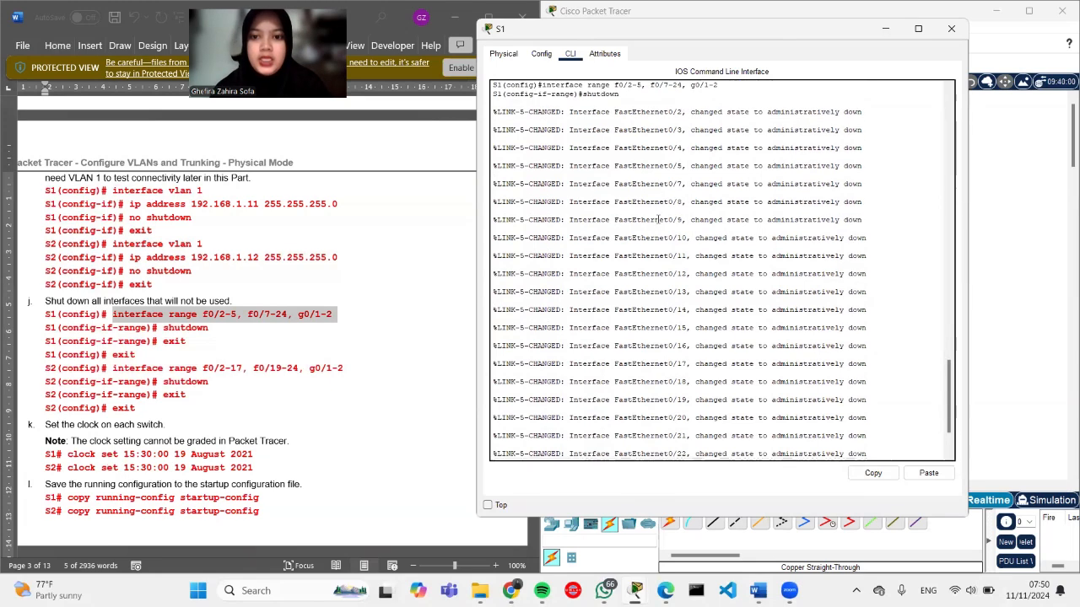
pyautogui.scroll(2, 848, 241)
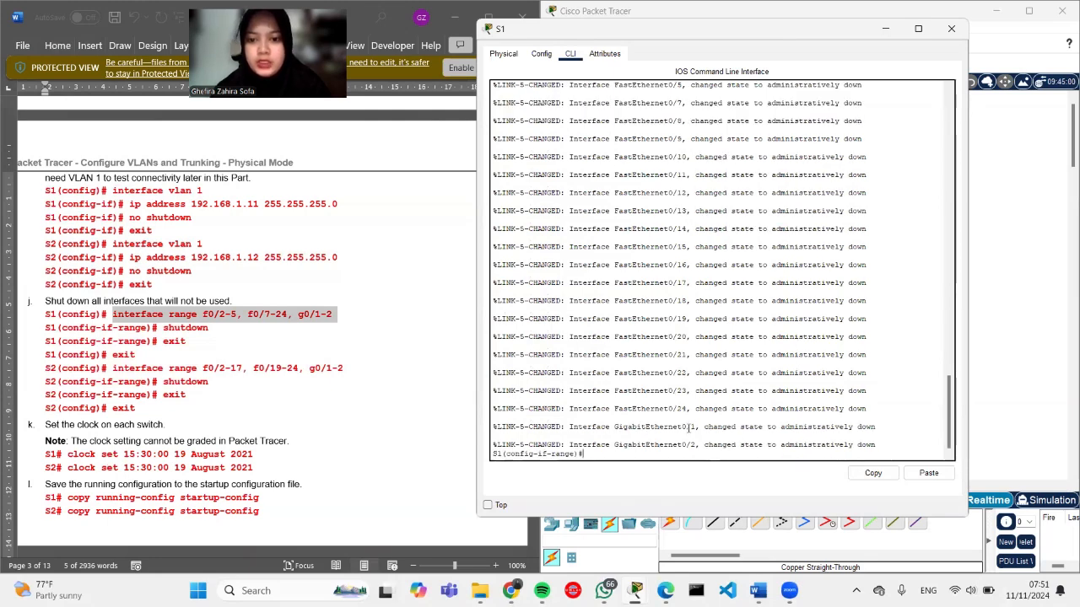
pyautogui.scroll(2, 689, 426)
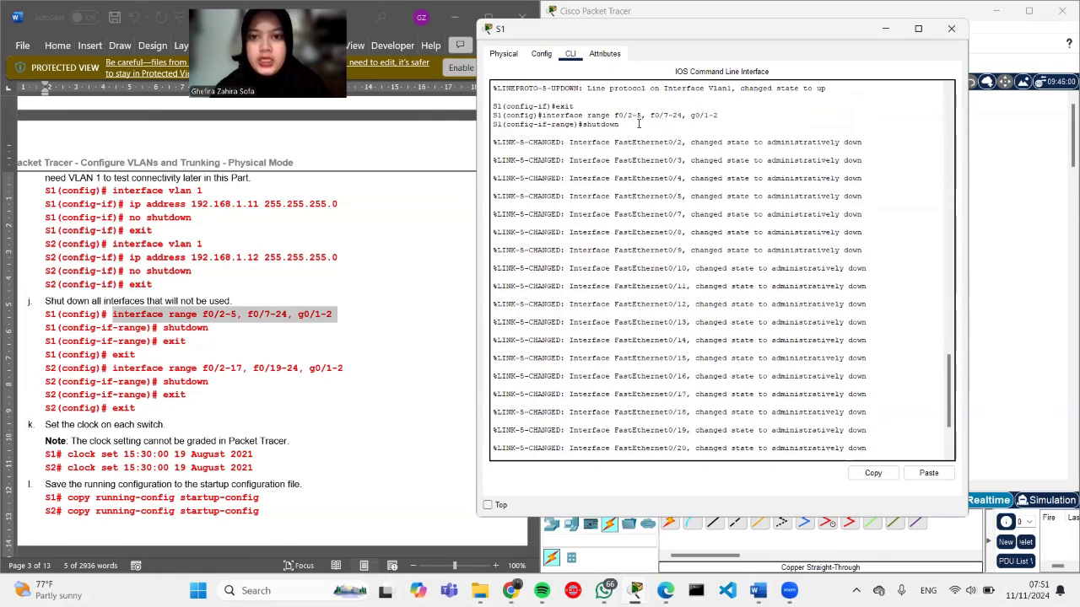
pyautogui.scroll(-2, 699, 371)
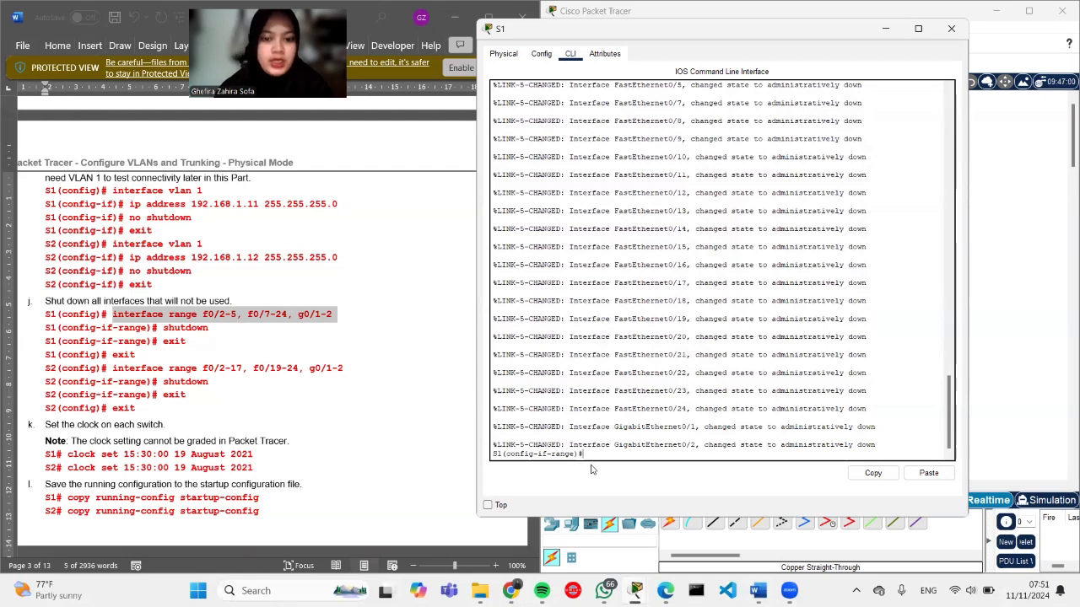
# Step: Exit configuration mode twice to return S1 to the privileged S1# prompt
pyautogui.write('exit')
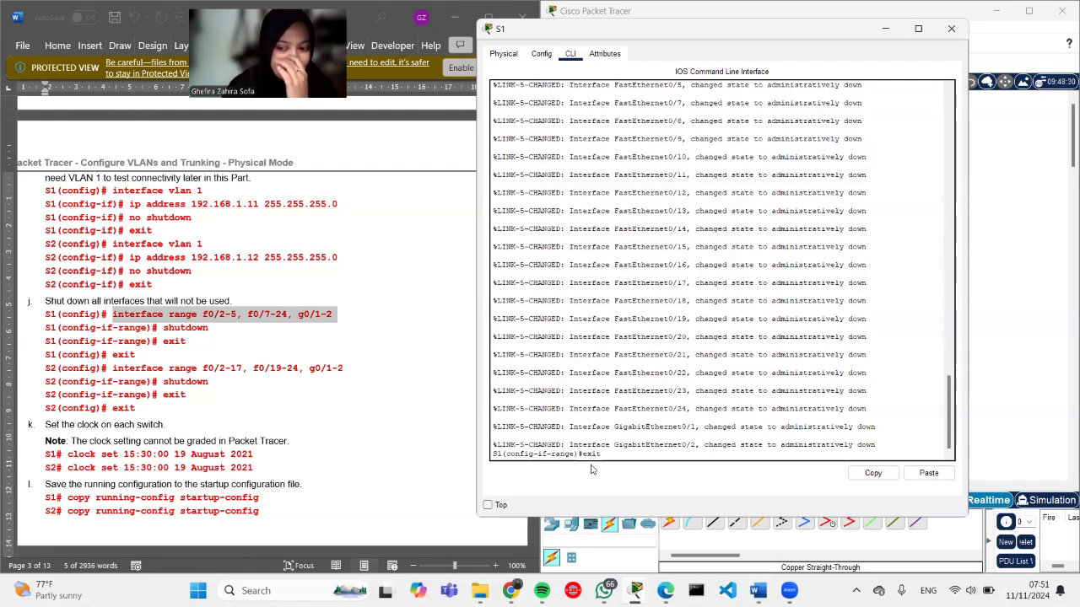
pyautogui.press('Return')
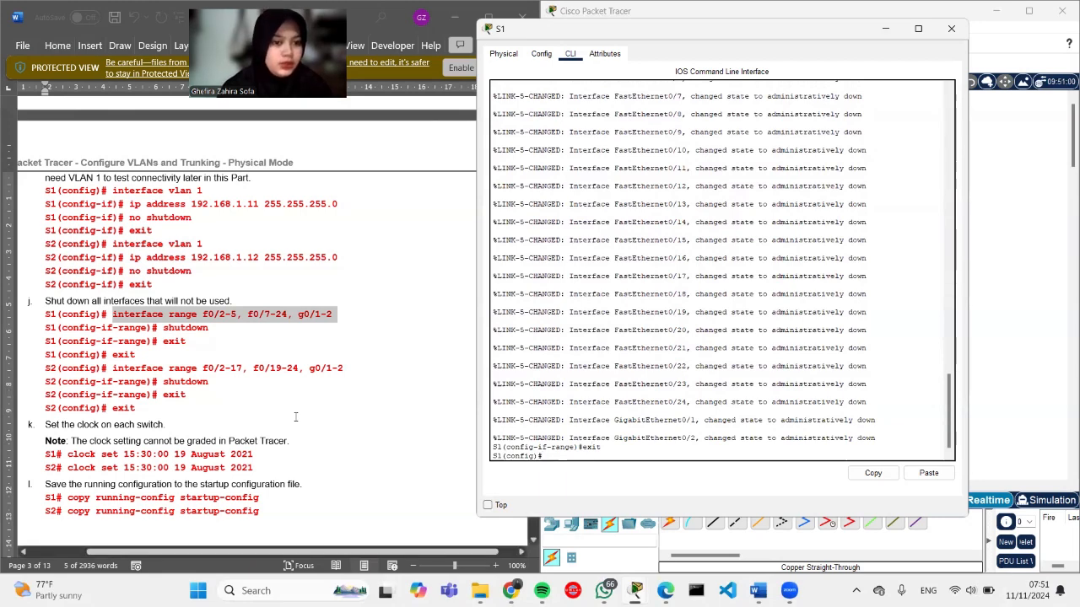
pyautogui.scroll(-1, 295, 417)
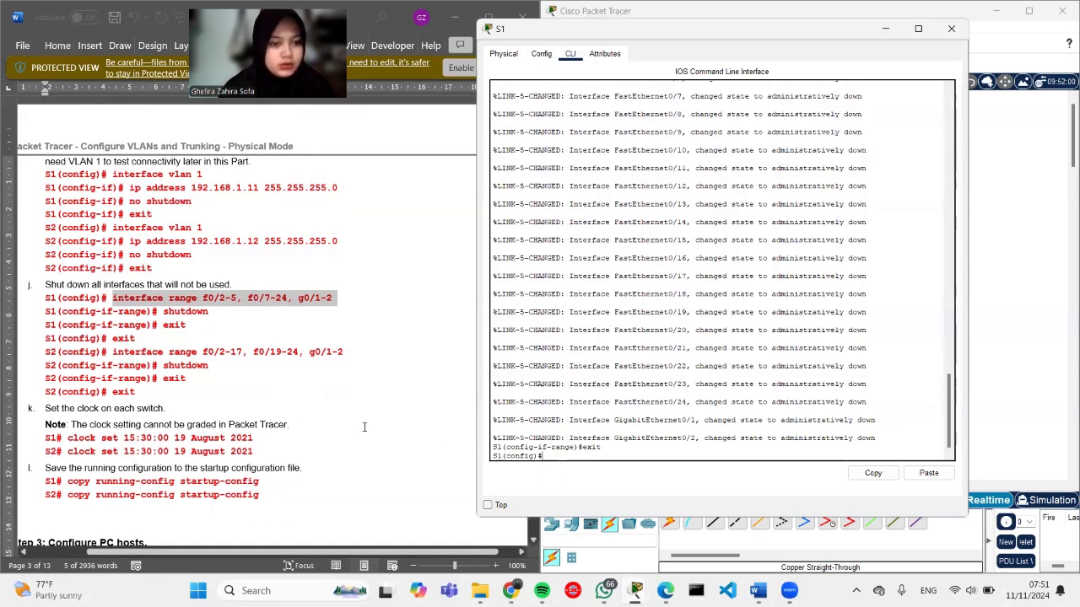
pyautogui.scroll(-3, 470, 453)
pyautogui.write('xit')
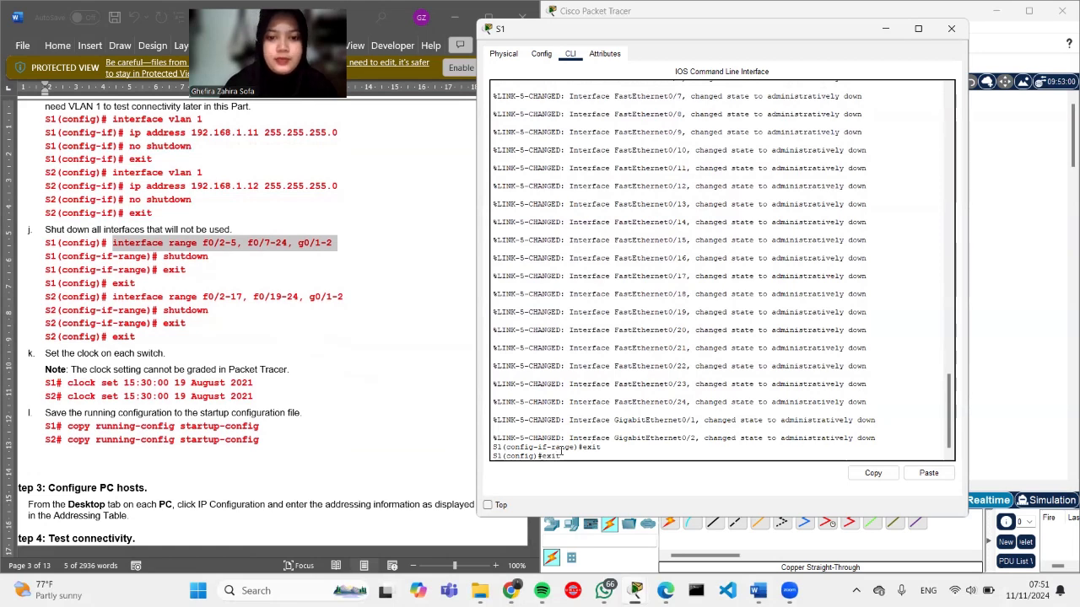
pyautogui.press('Return')
pyautogui.press('Return')
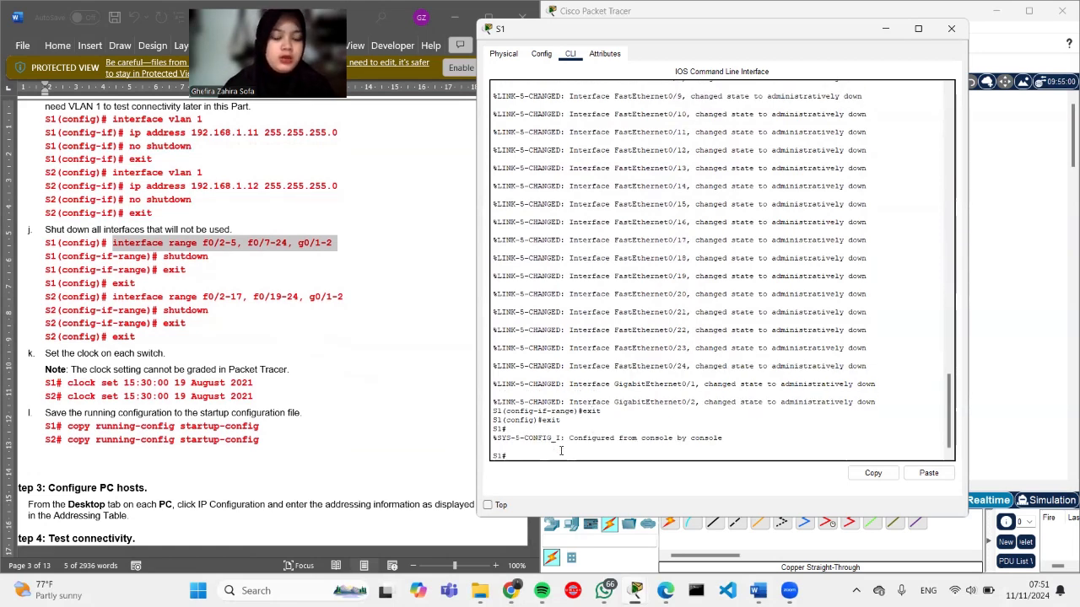
# Step: Set S1's clock with 'clock set 08:00:00 9 November 2024'
pyautogui.write('clock se')
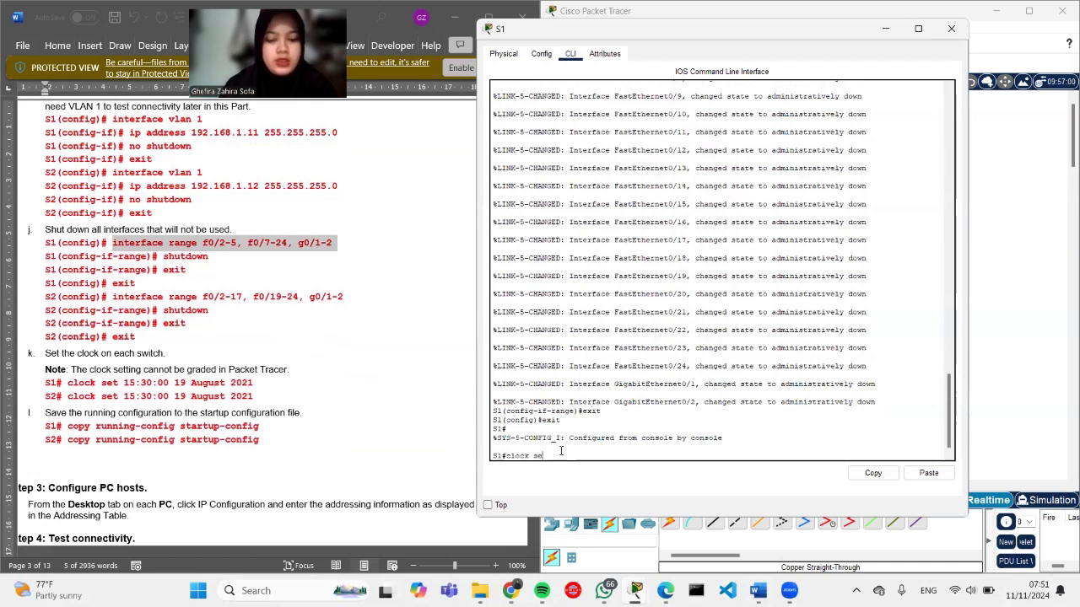
pyautogui.write('t ')
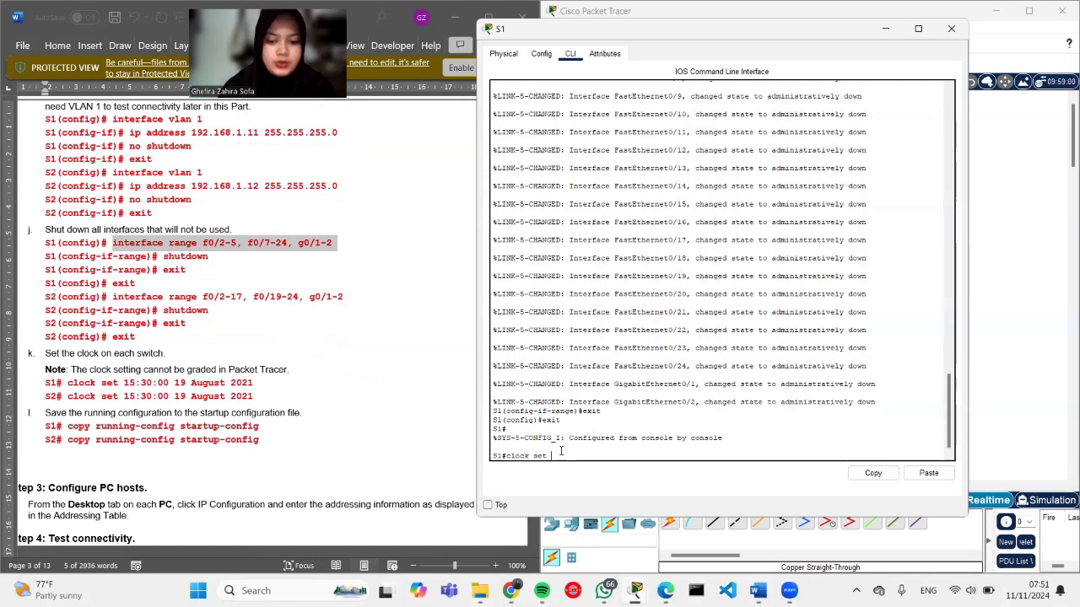
pyautogui.write('08')
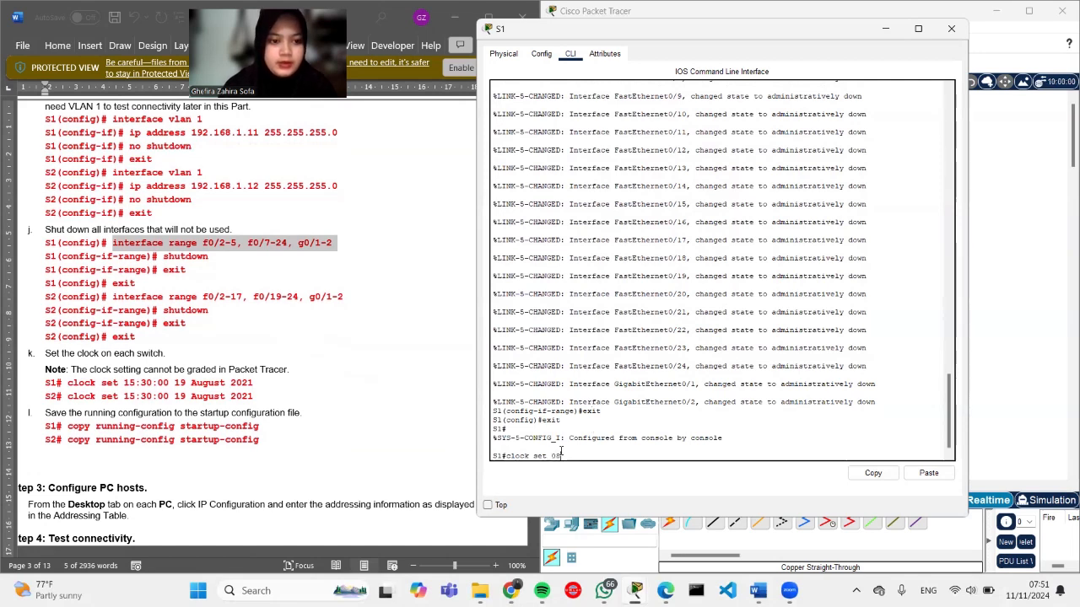
pyautogui.write(':00.')
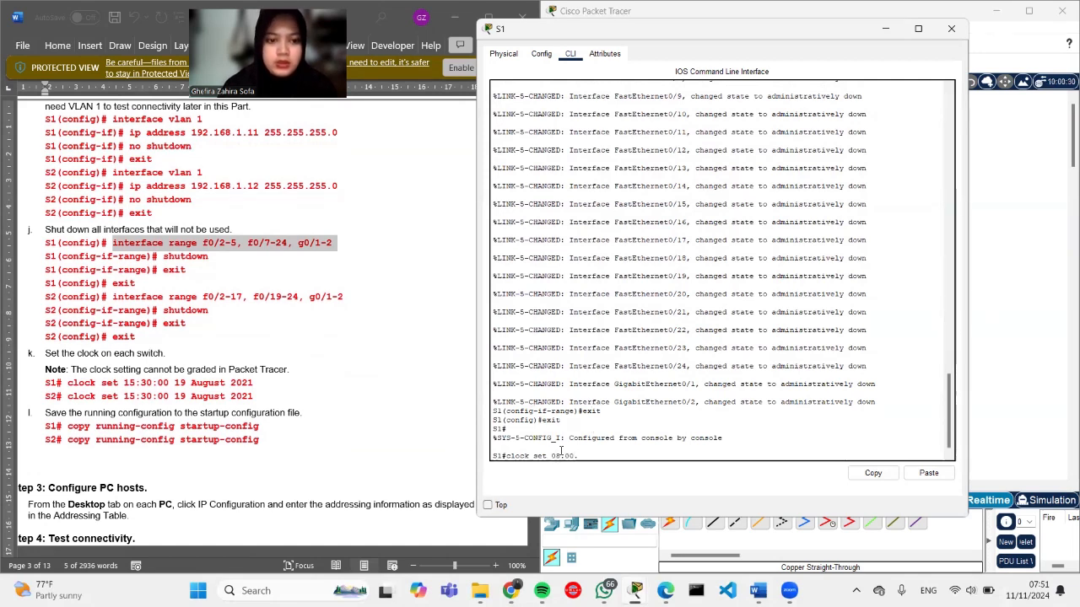
pyautogui.press('BackSpace')
pyautogui.press('BackSpace')
pyautogui.press('BackSpace')
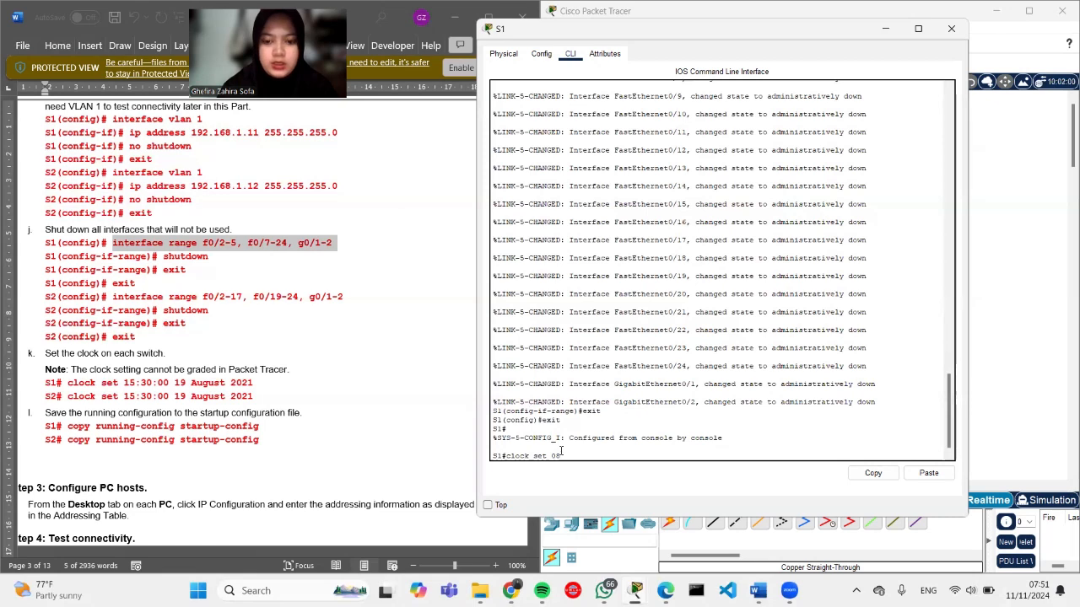
pyautogui.write('00:')
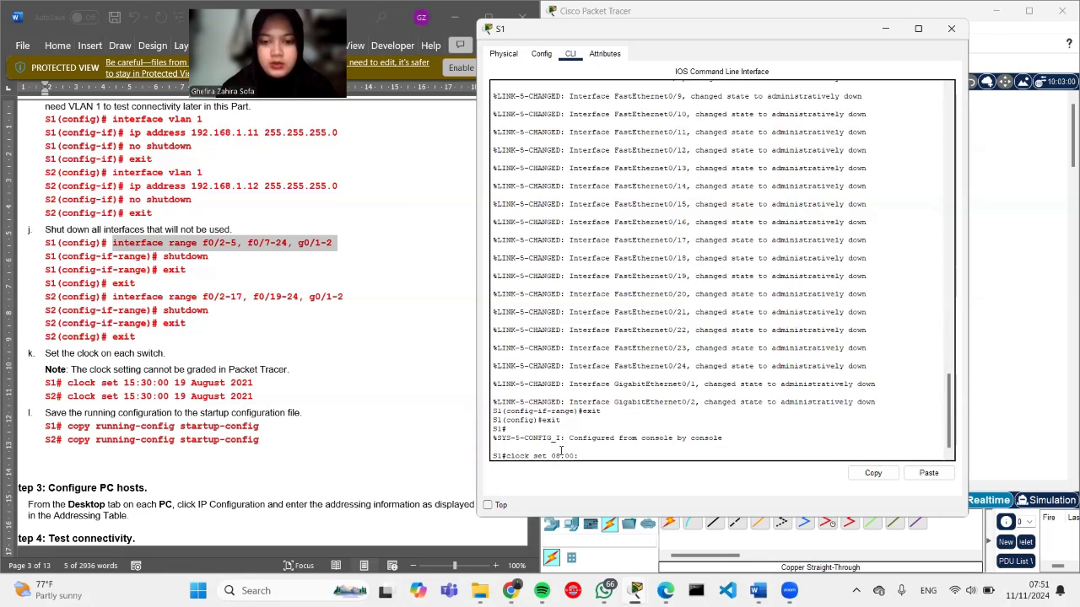
pyautogui.write('00')
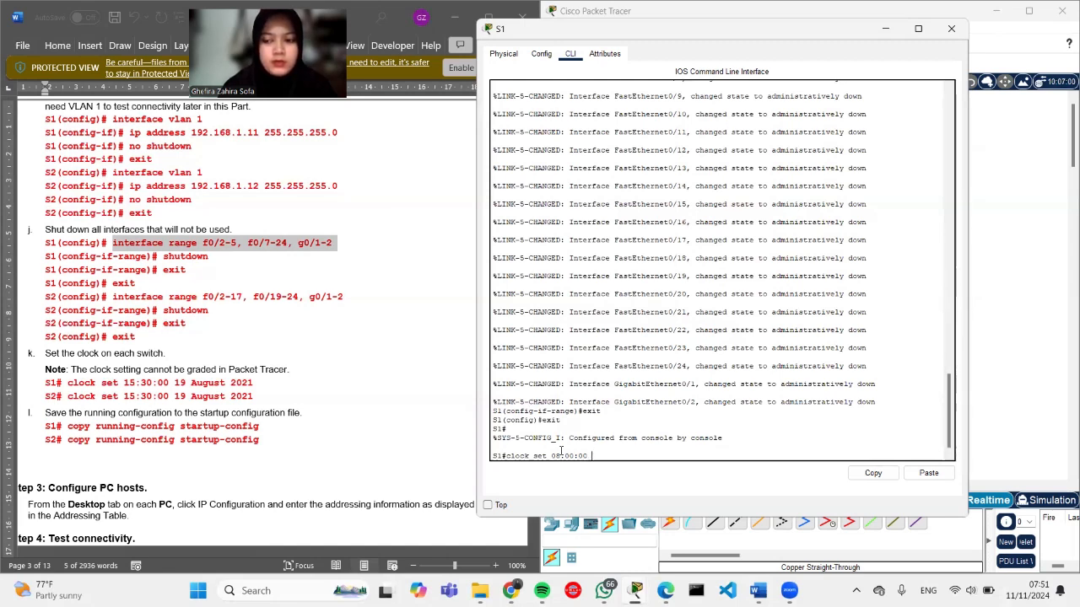
pyautogui.write('9')
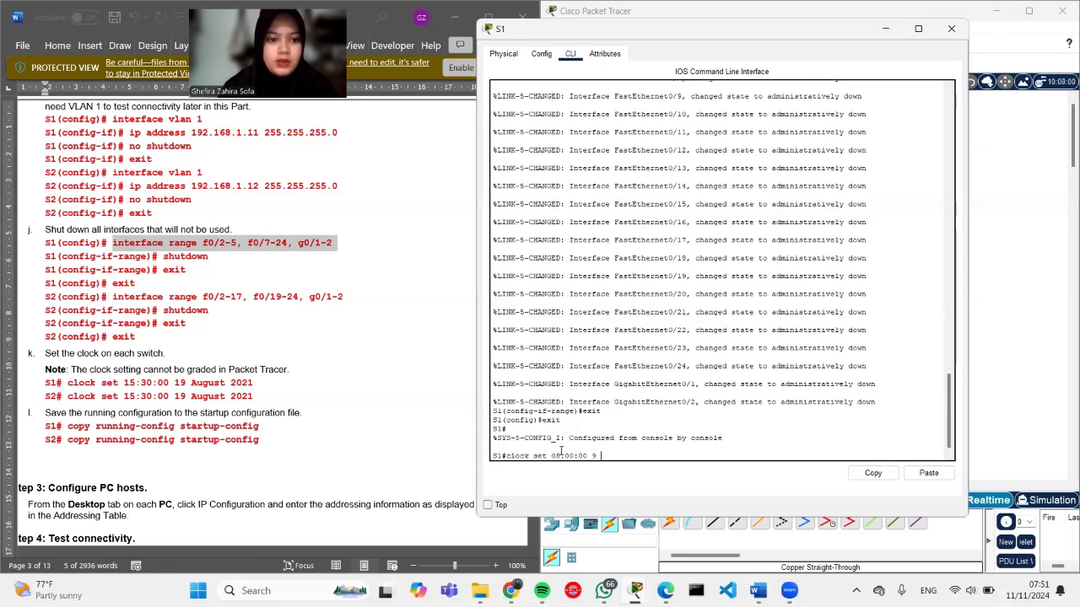
pyautogui.press('capslock')
pyautogui.write('N')
pyautogui.press('capslock')
pyautogui.write('ovember')
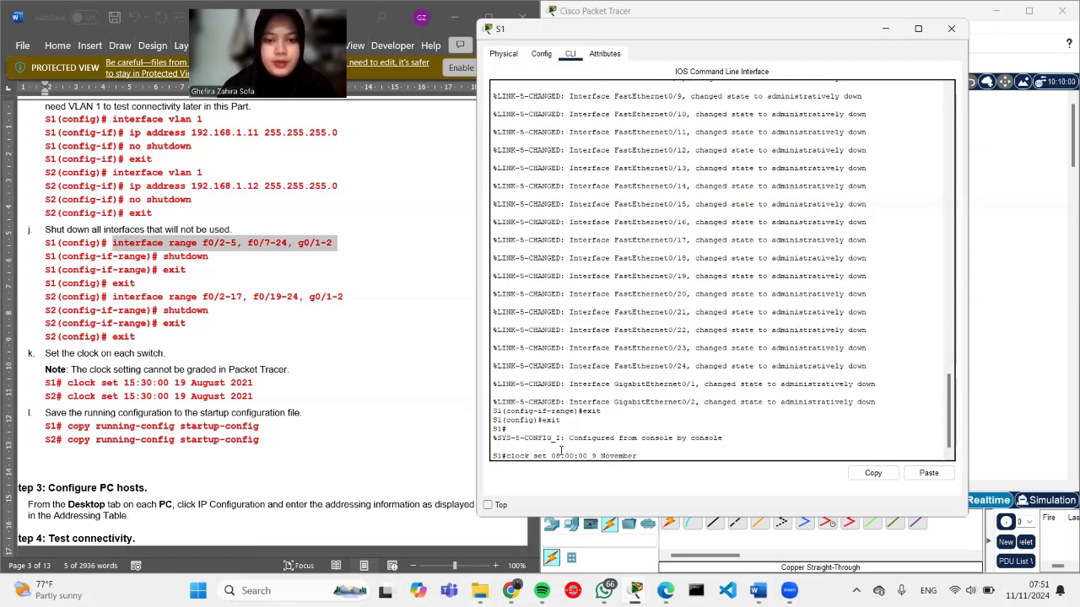
pyautogui.press('capslock')
pyautogui.write('2024')
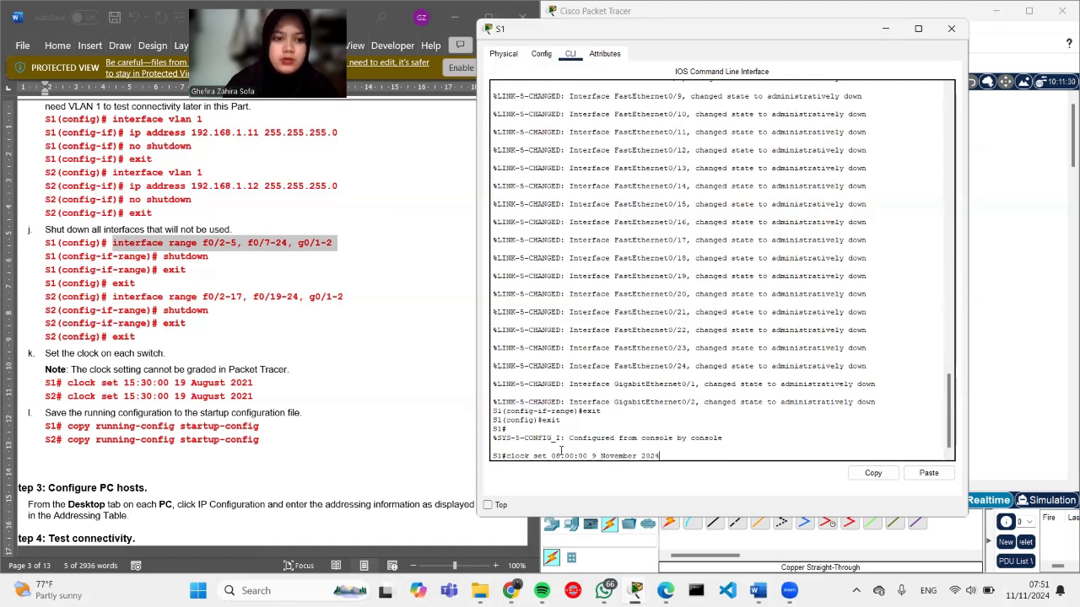
pyautogui.press('Return')
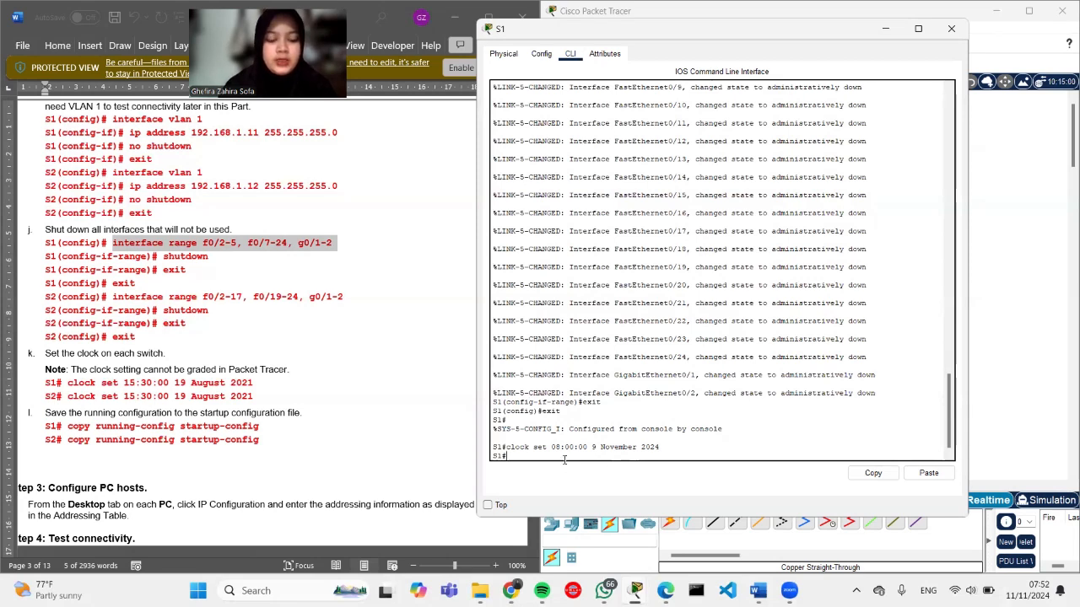
# Step: Copy S1's running-config to startup-config, accepting the default destination filename
pyautogui.write('cop')
pyautogui.press('BackSpace')
pyautogui.press('BackSpace')
pyautogui.press('BackSpace')
pyautogui.press('BackSpace')
pyautogui.press('capslock')
pyautogui.write('cop')
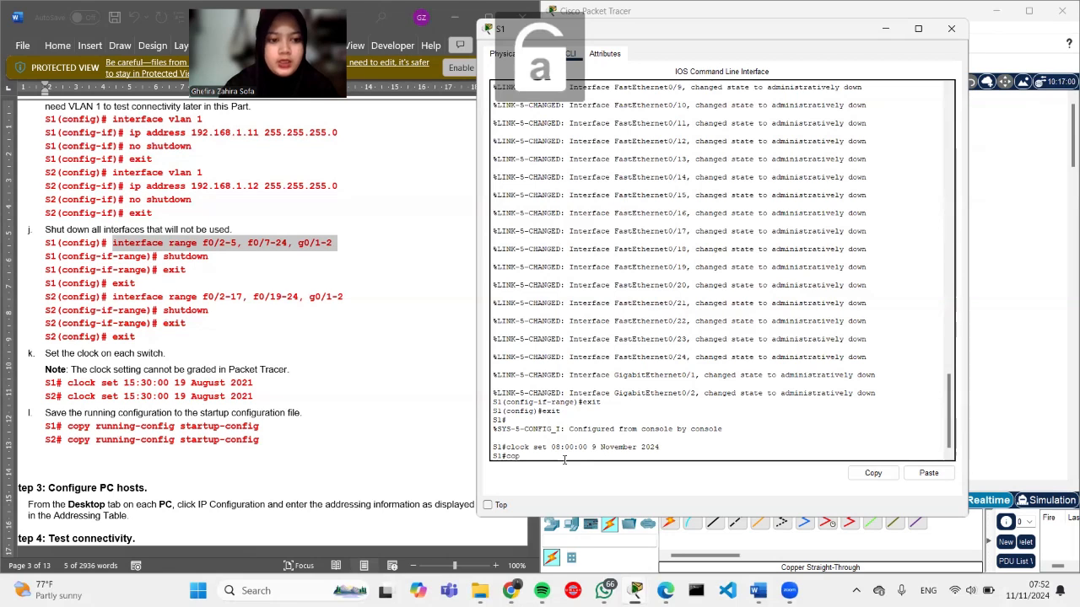
pyautogui.write('y running-')
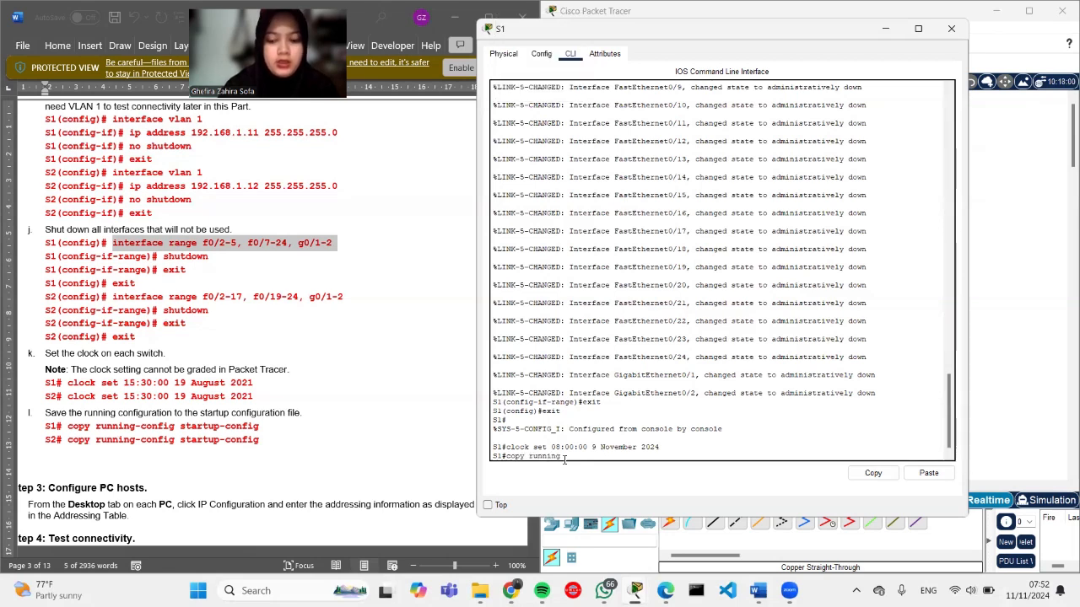
pyautogui.write('config')
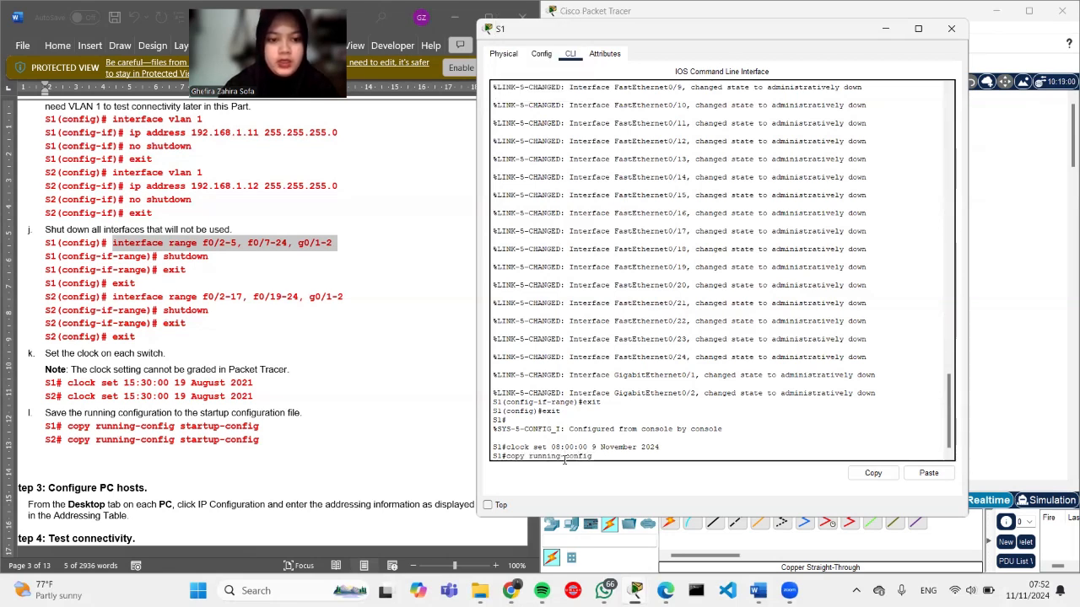
pyautogui.write(' startup')
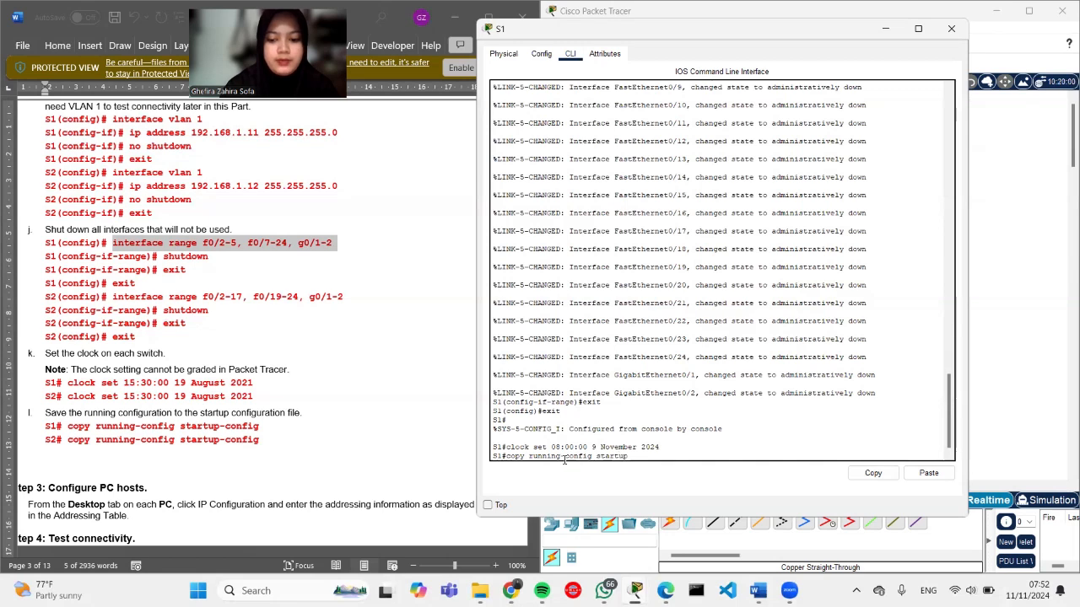
pyautogui.write('-config')
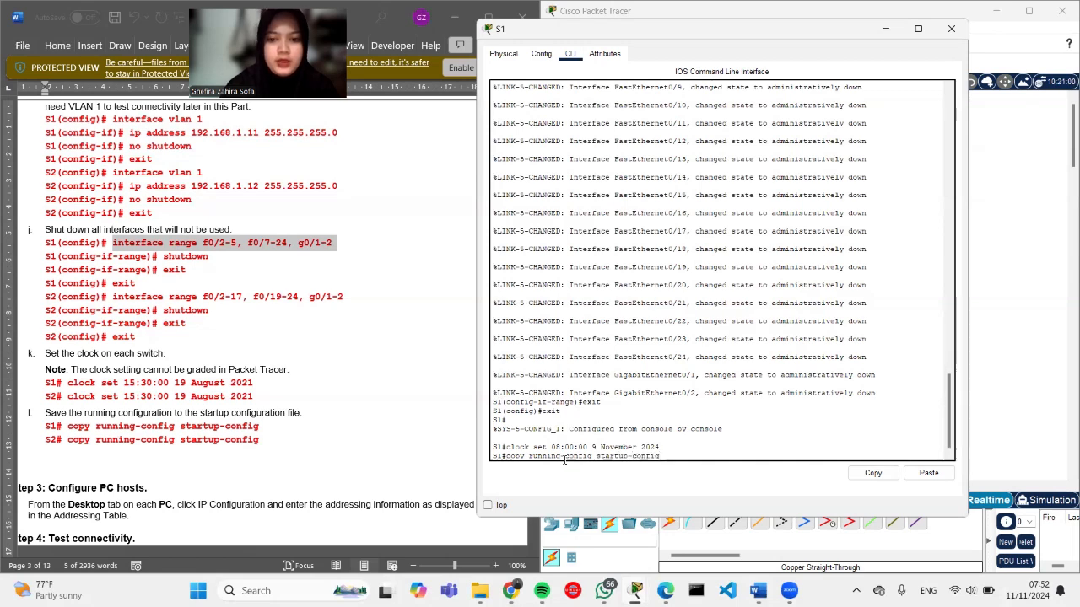
pyautogui.press('Return')
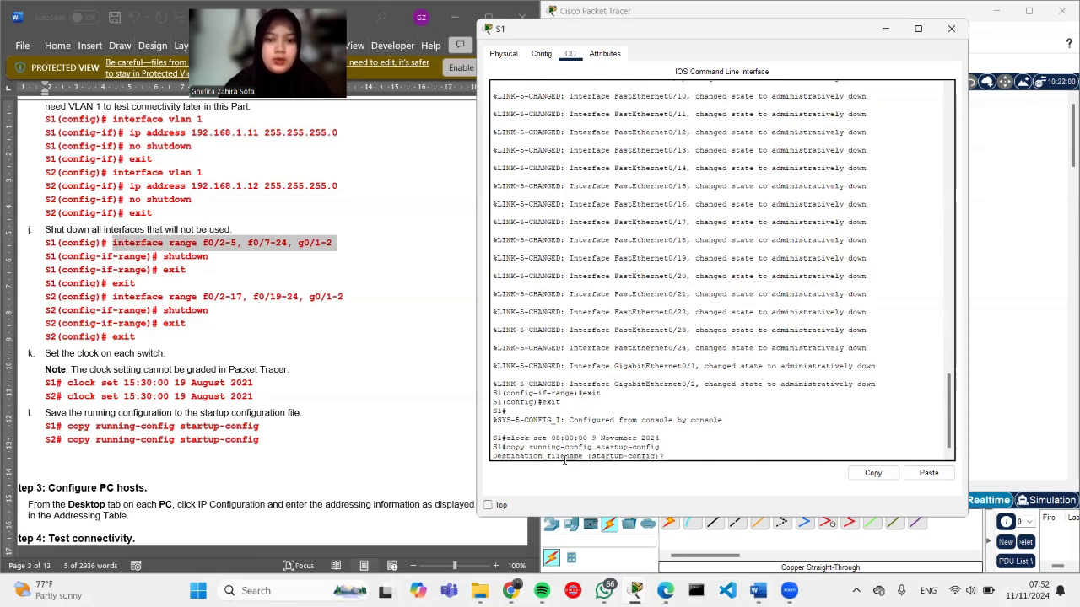
pyautogui.press('Return')
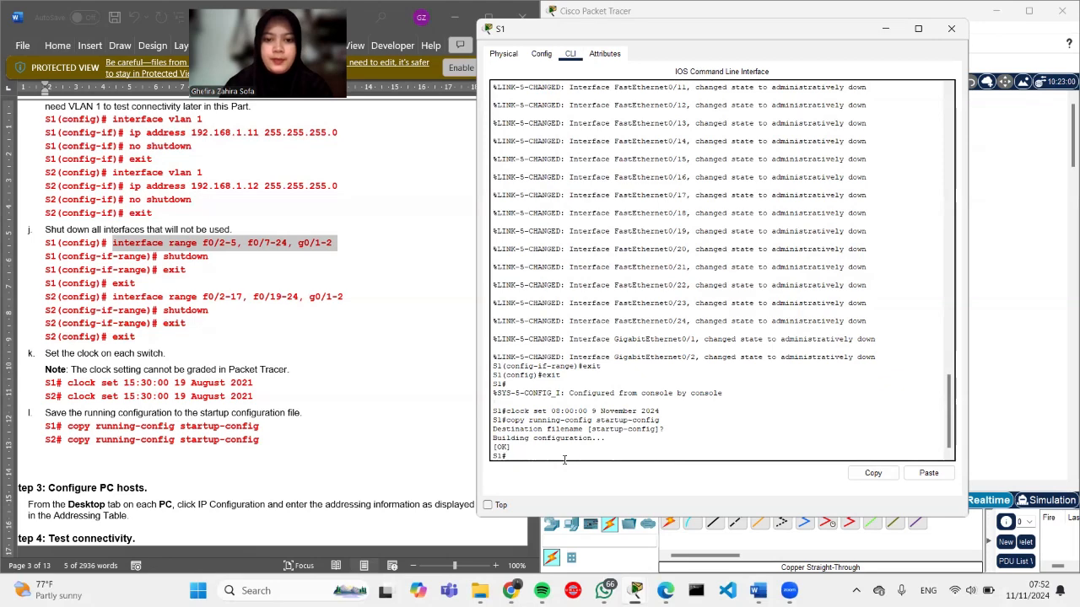
# Step: Scroll the Word handout back to Part 1 Step 2, then open switch S2 from the topology
pyautogui.scroll(-5, 298, 423)
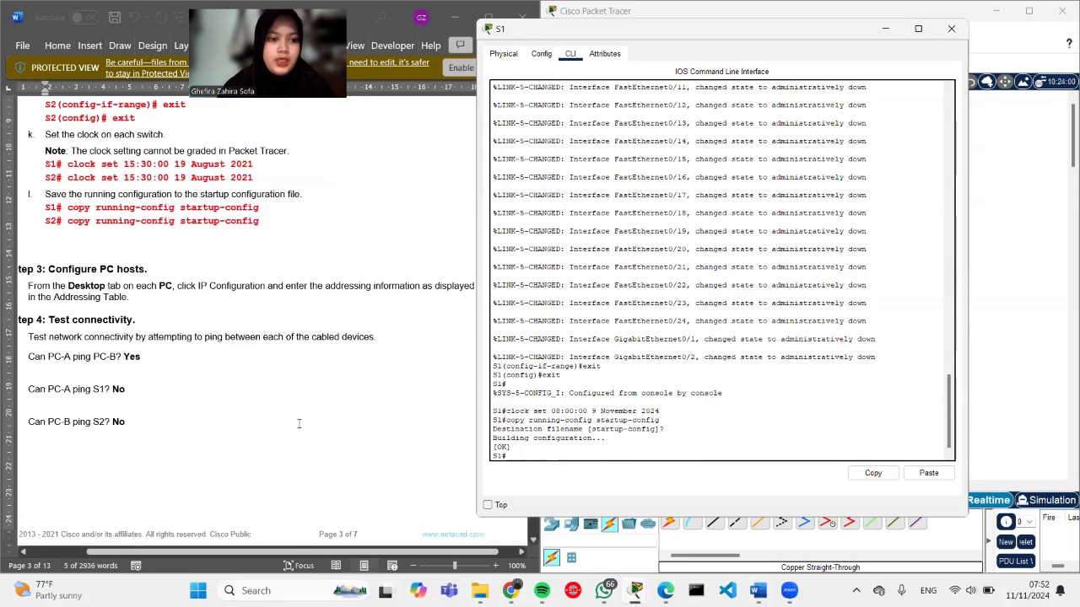
pyautogui.scroll(-8, 299, 424)
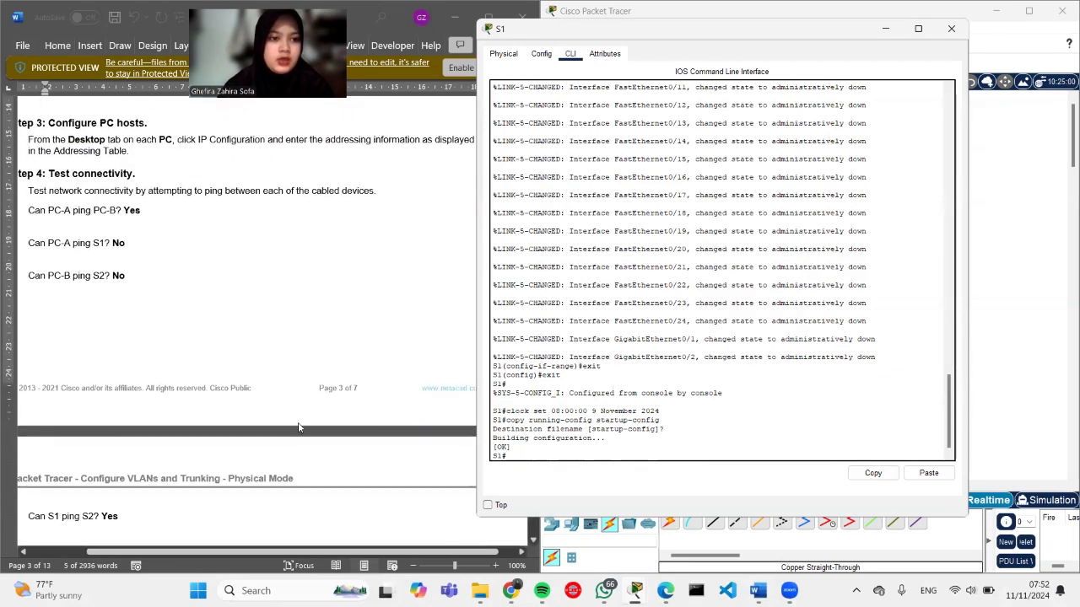
pyautogui.scroll(-2, 298, 424)
pyautogui.scroll(10, 299, 423)
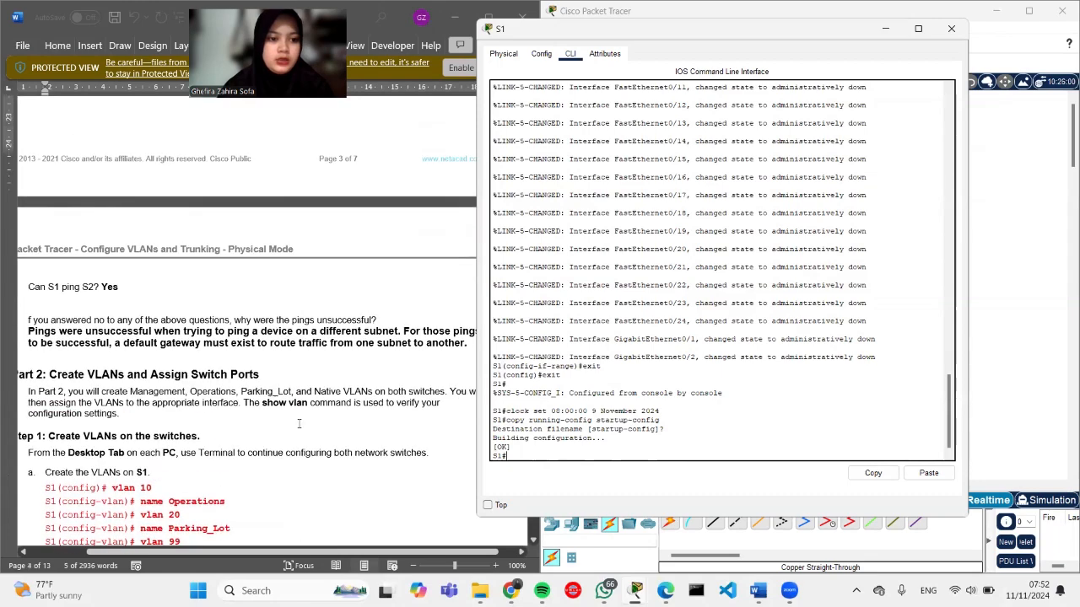
pyautogui.scroll(10, 298, 423)
pyautogui.scroll(-5, 298, 424)
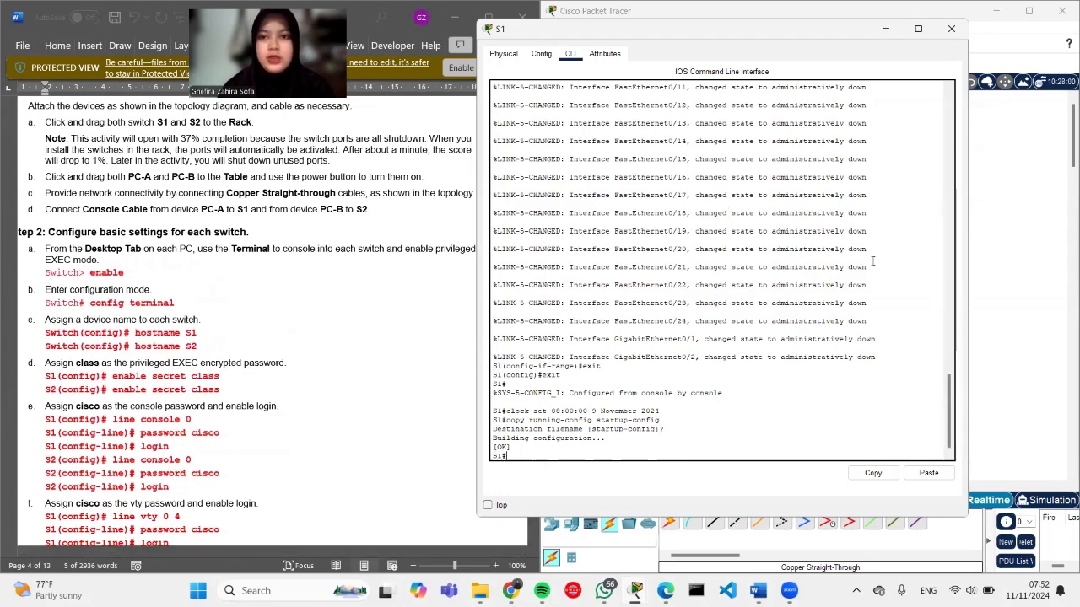
pyautogui.click(1046, 235)
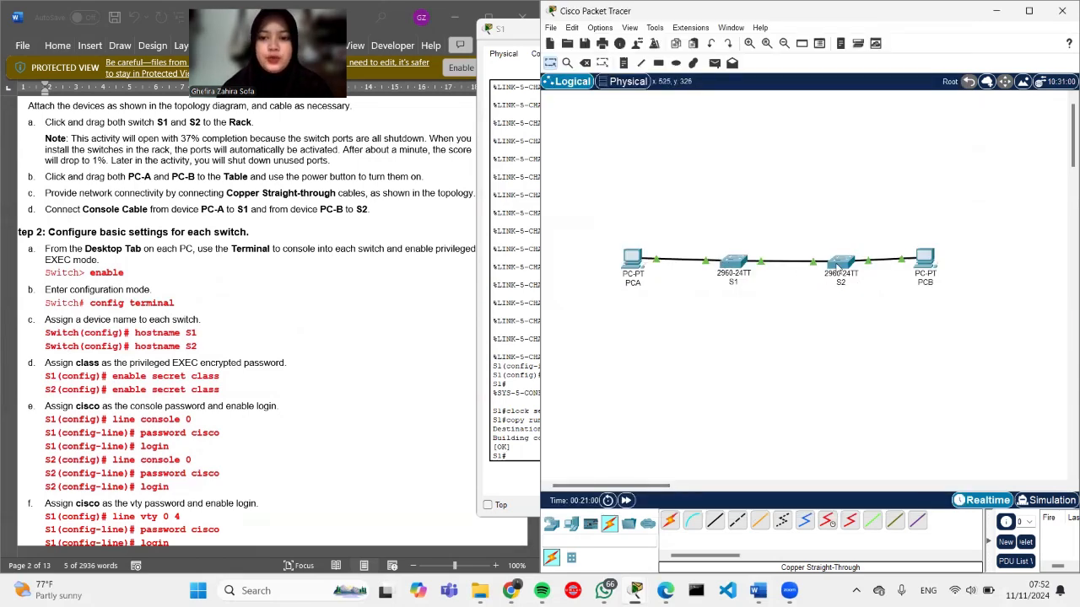
pyautogui.click(838, 266)
# Step: Enter privileged mode and then global configuration mode on S2's CLI
pyautogui.click(471, 110)
pyautogui.press('Return')
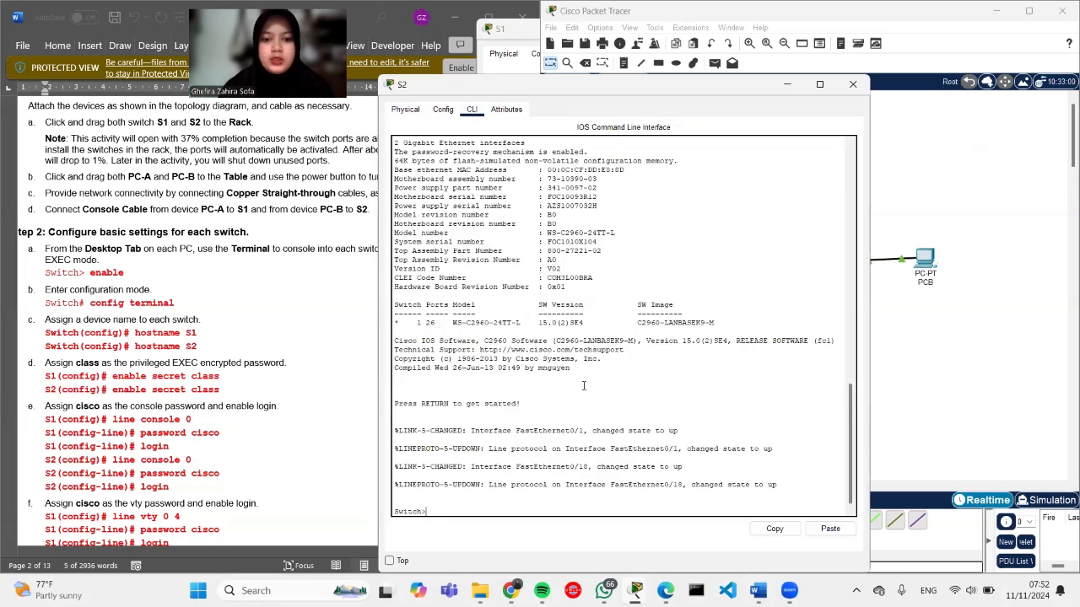
pyautogui.write('enabl')
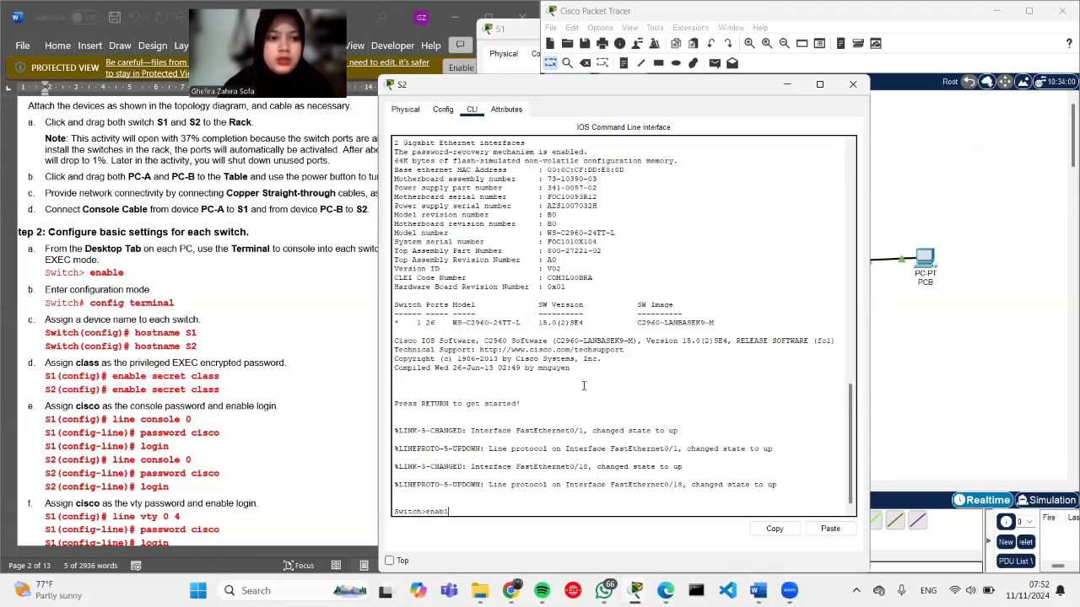
pyautogui.write('e')
pyautogui.press('Return')
pyautogui.write('config')
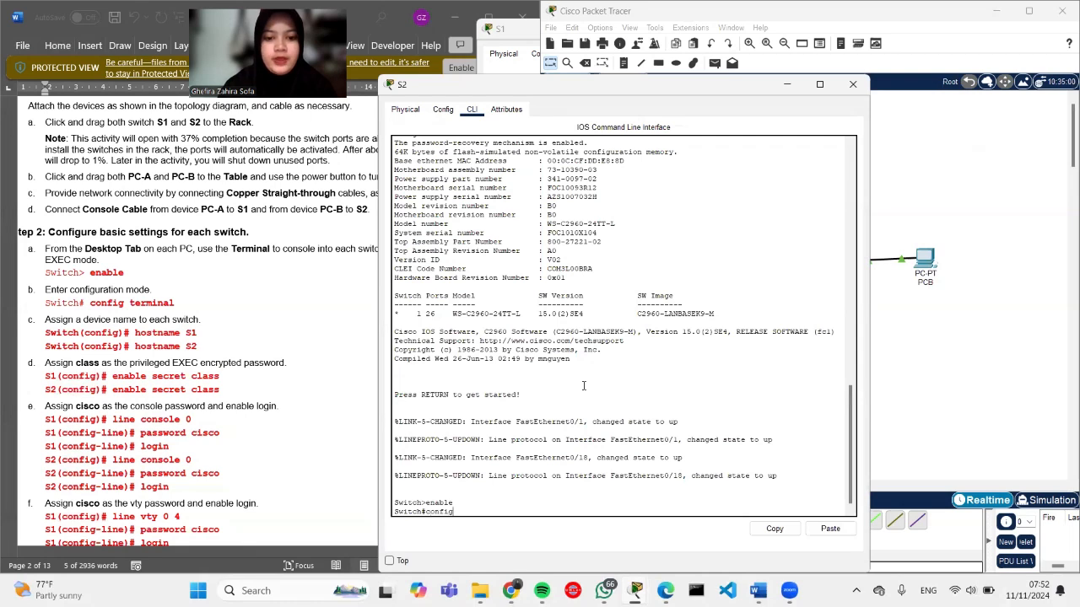
pyautogui.write(' terminal')
pyautogui.press('Return')
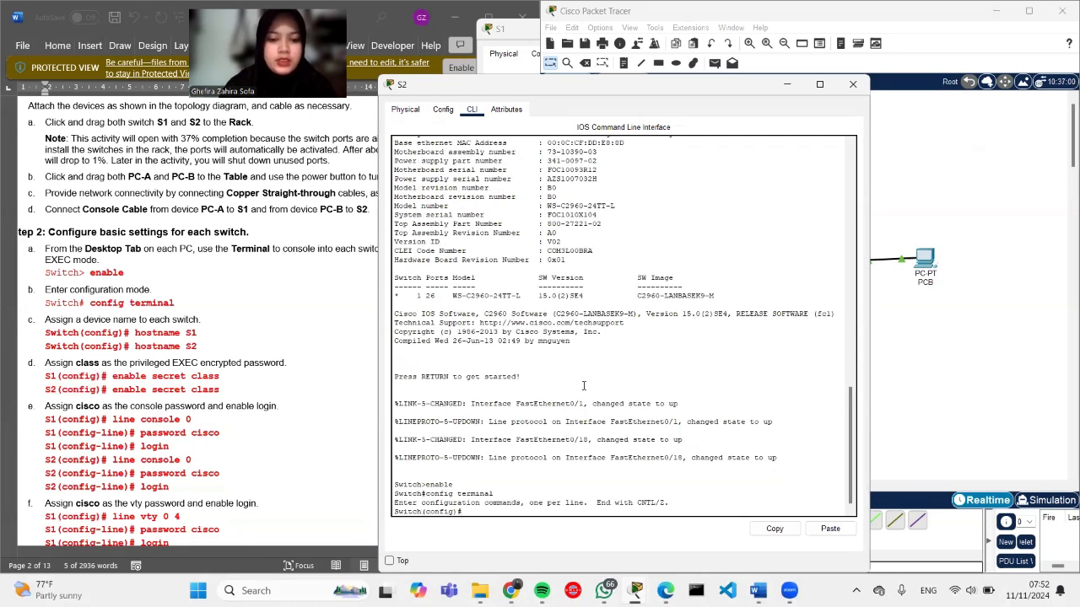
# Step: Set the switch hostname to S2 and configure a privileged EXEC enable secret
pyautogui.write('ho')
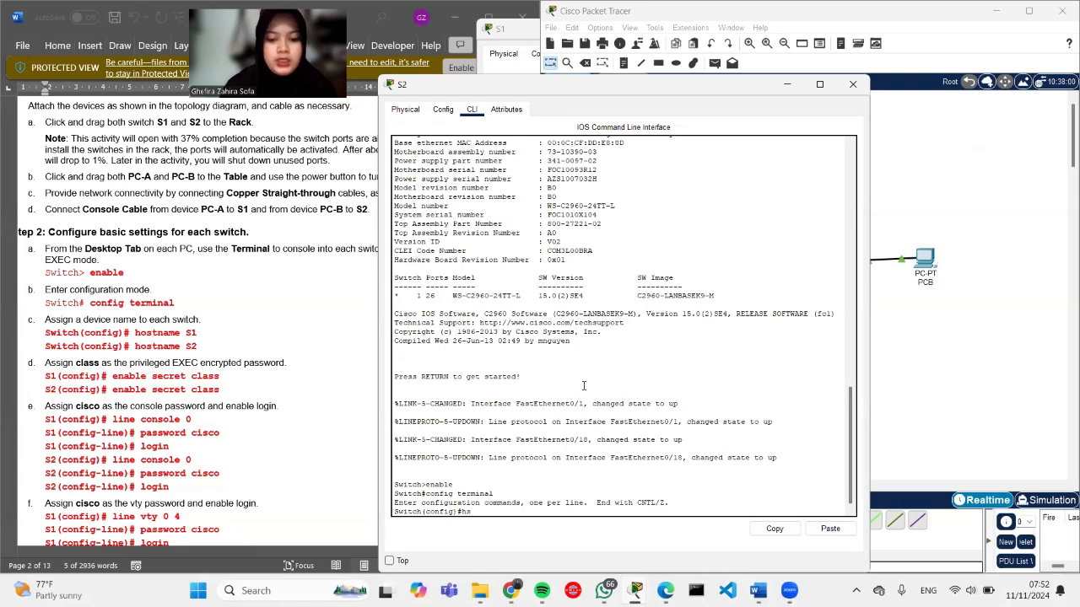
pyautogui.write('stname')
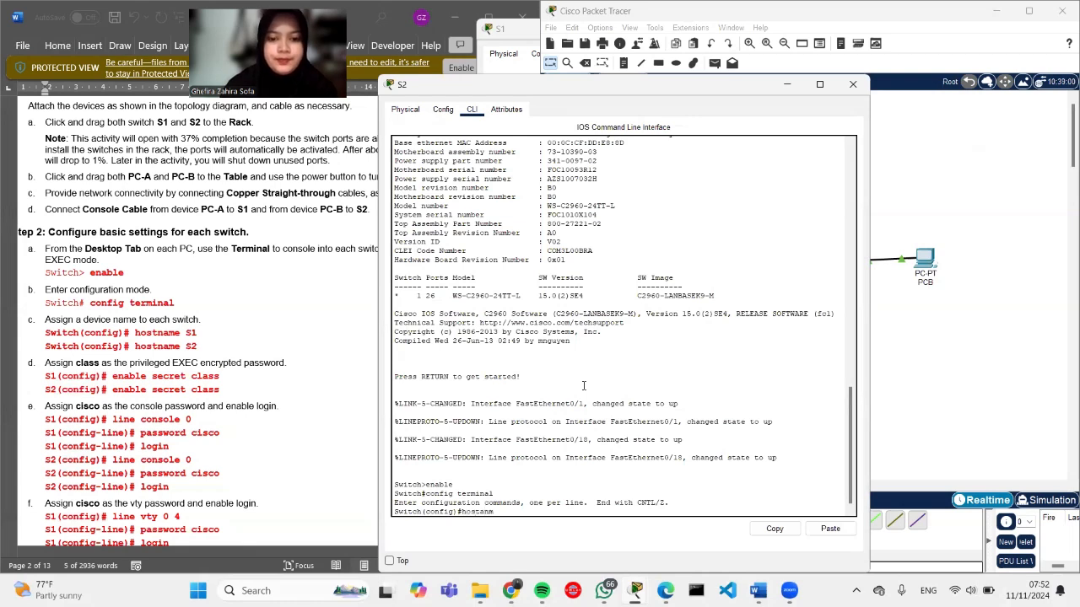
pyautogui.press('BackSpace')
pyautogui.press('BackSpace')
pyautogui.press('BackSpace')
pyautogui.write('nam')
pyautogui.press('BackSpace')
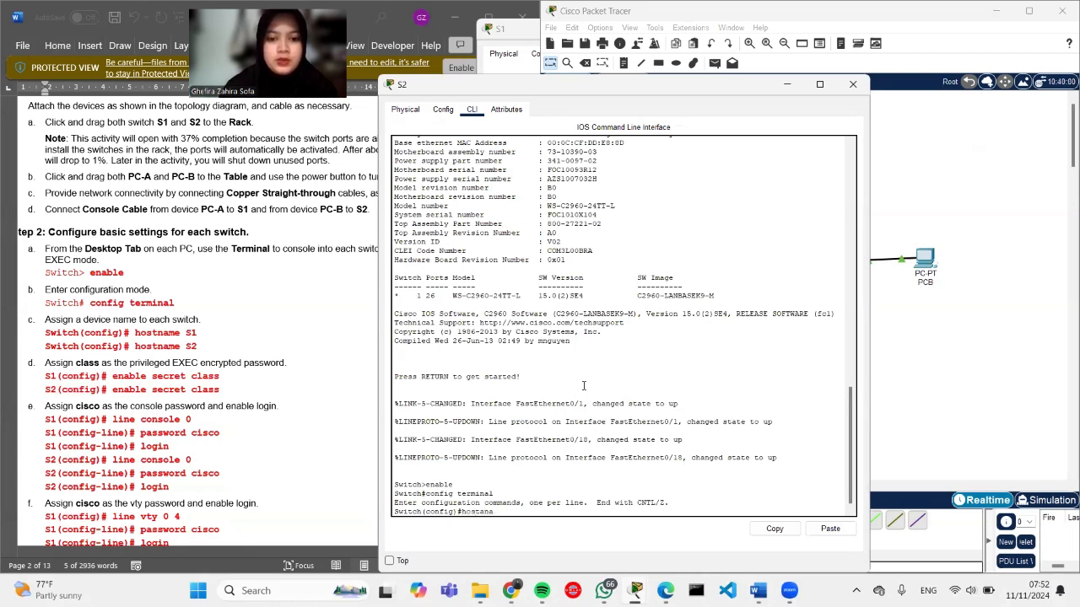
pyautogui.press('BackSpace')
pyautogui.write('name')
pyautogui.press('capslock')
pyautogui.write('S')
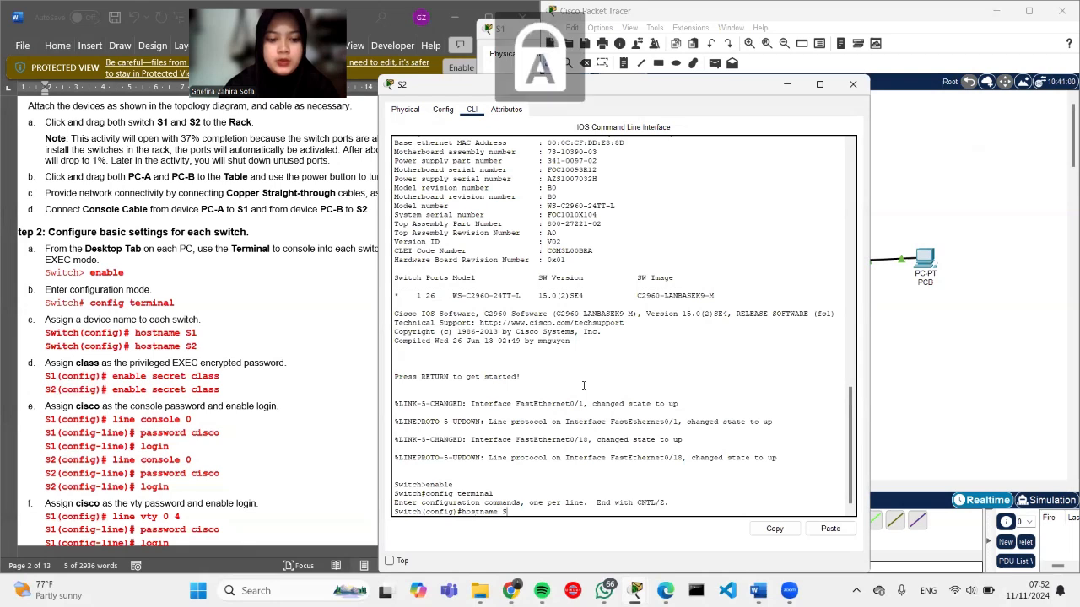
pyautogui.write('2')
pyautogui.press('Return')
pyautogui.press('capslock')
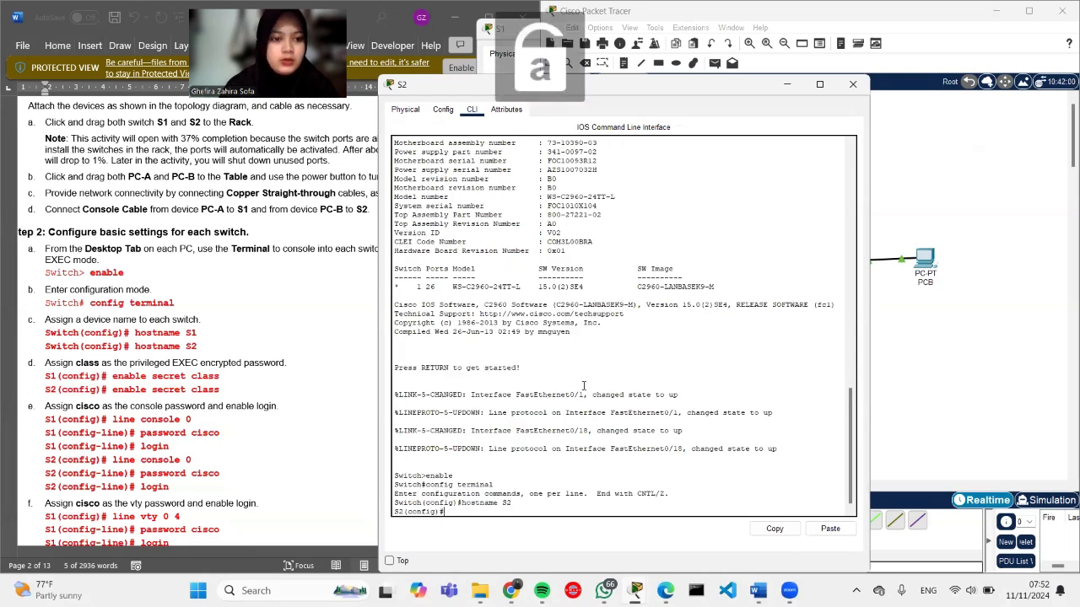
pyautogui.write('enable ')
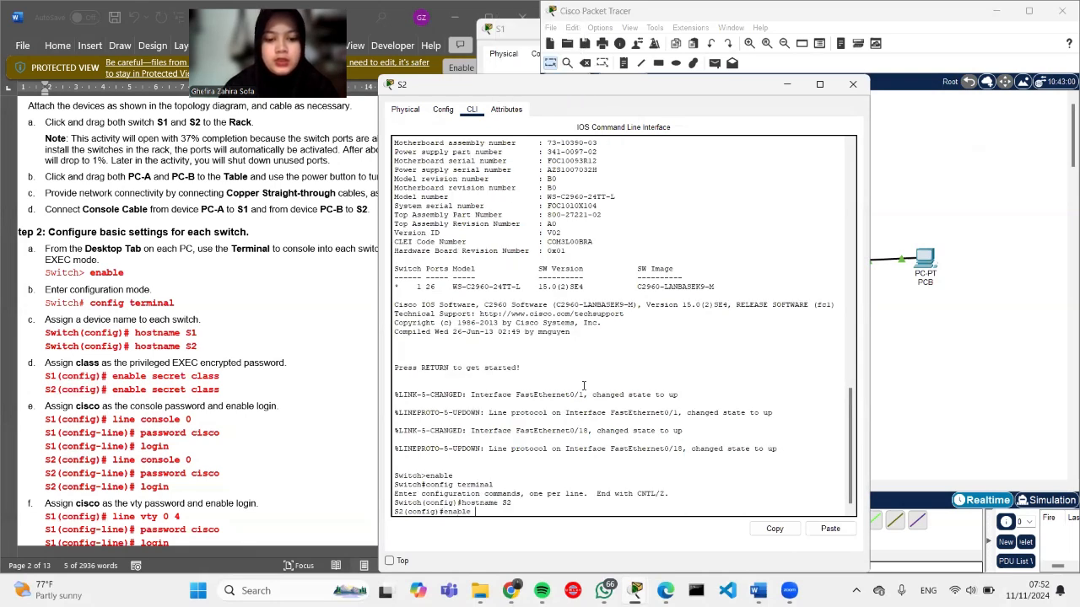
pyautogui.write('secret class')
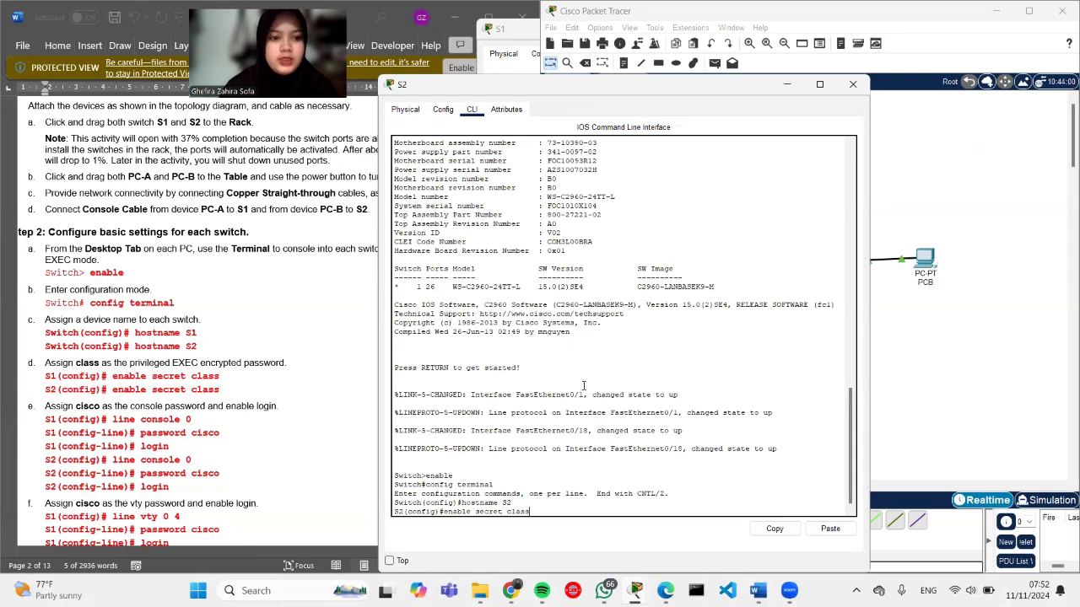
pyautogui.press('Return')
# Step: Give console line 0 a password with login required, then exit line configuration
pyautogui.write('li')
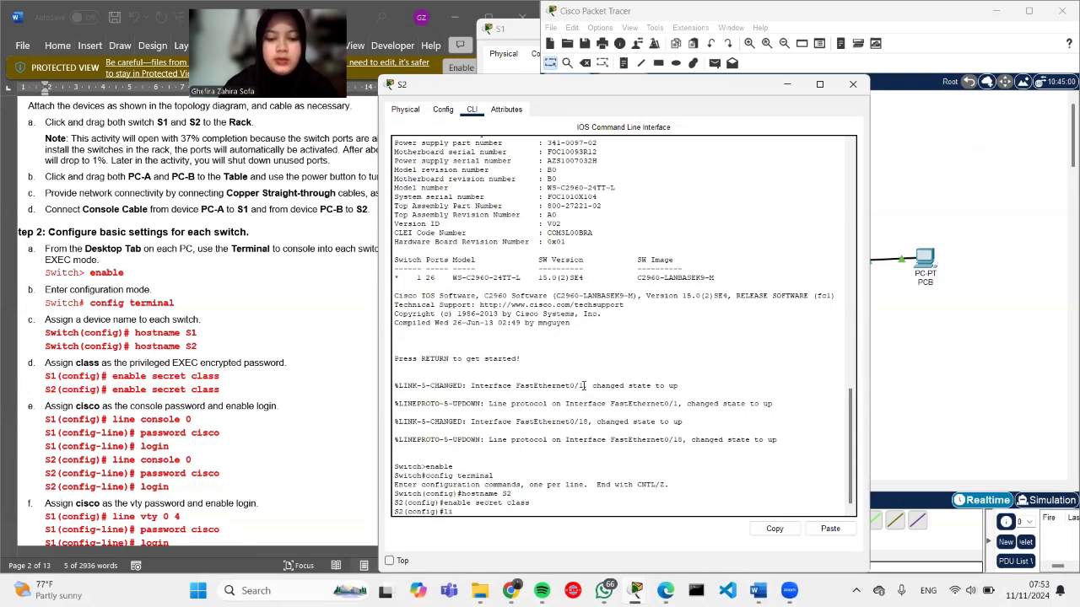
pyautogui.write('ne console 0')
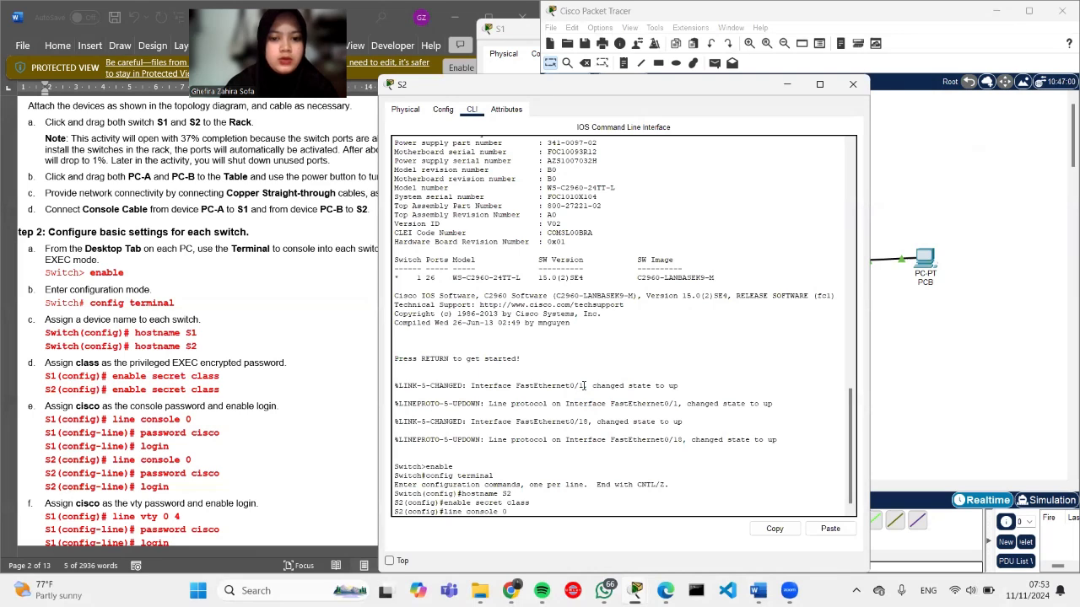
pyautogui.press('Return')
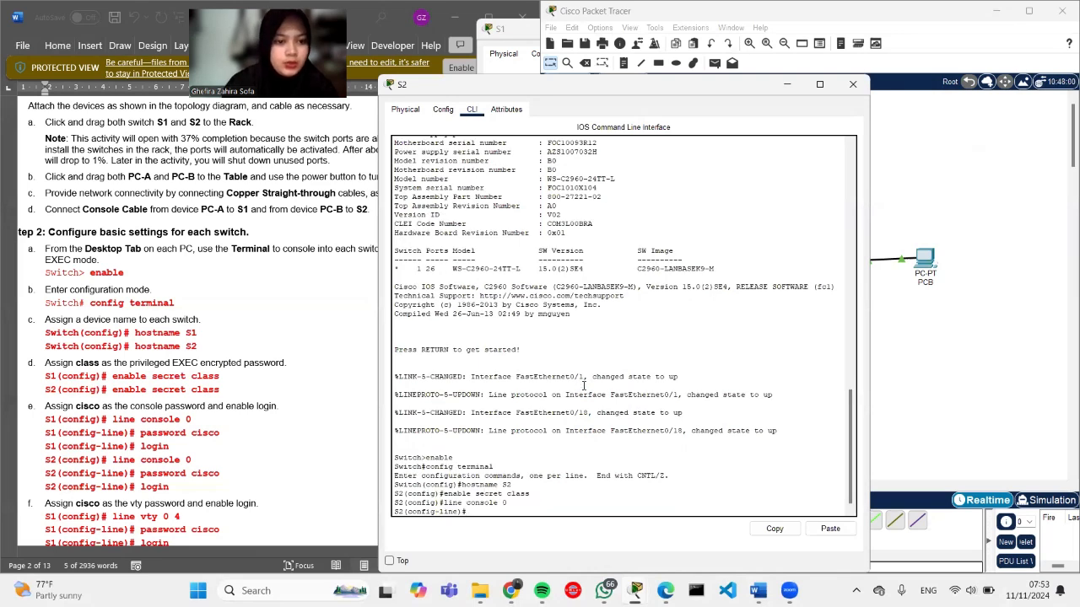
pyautogui.write('passwor')
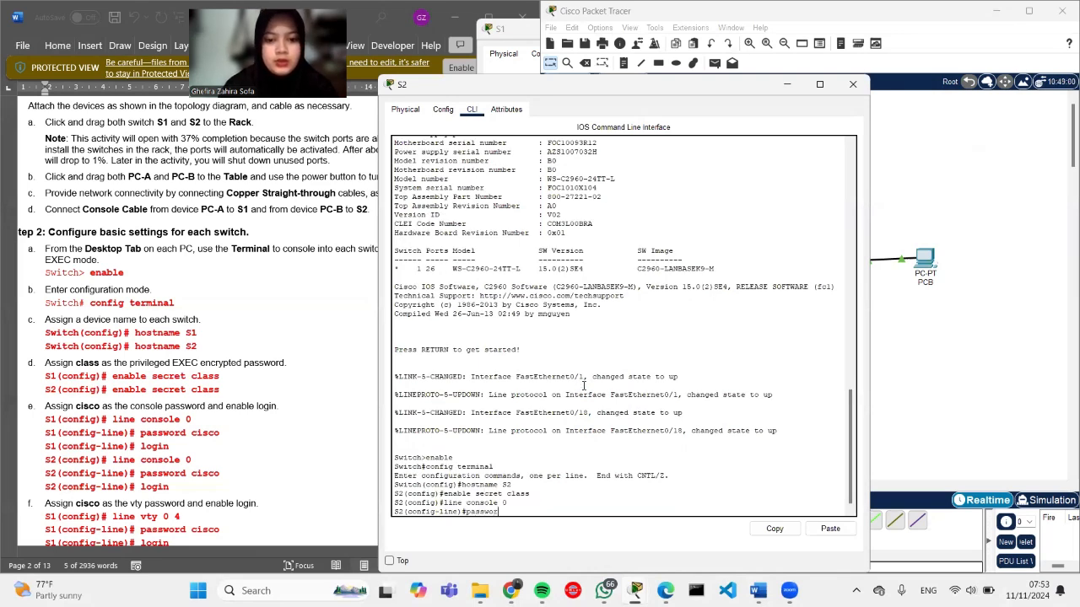
pyautogui.write('d cisco')
pyautogui.press('Return')
pyautogui.write('log')
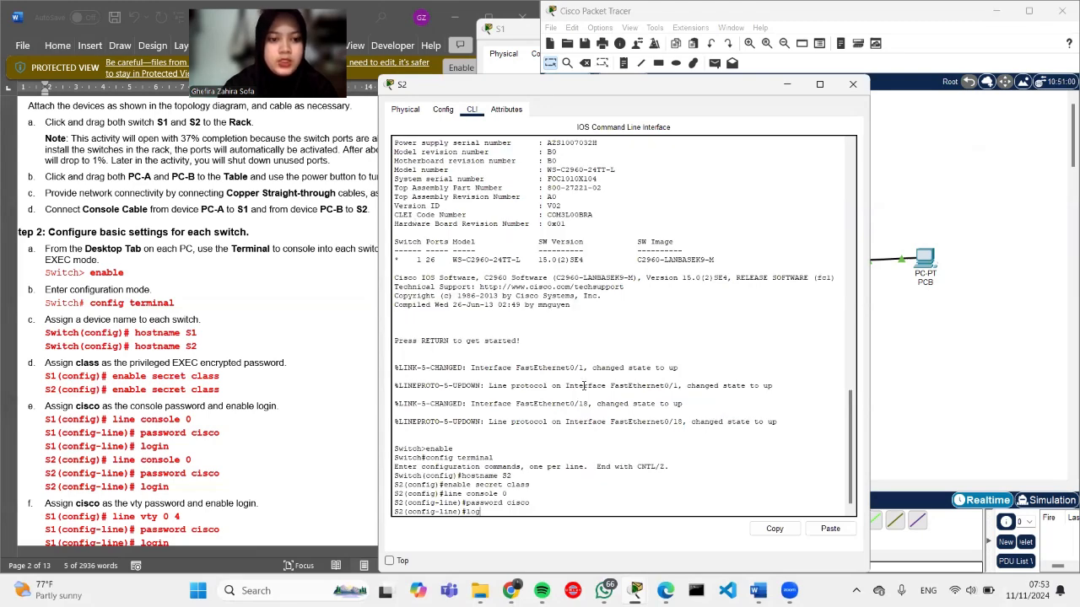
pyautogui.write('in')
pyautogui.press('Return')
pyautogui.write('exit')
pyautogui.press('Return')
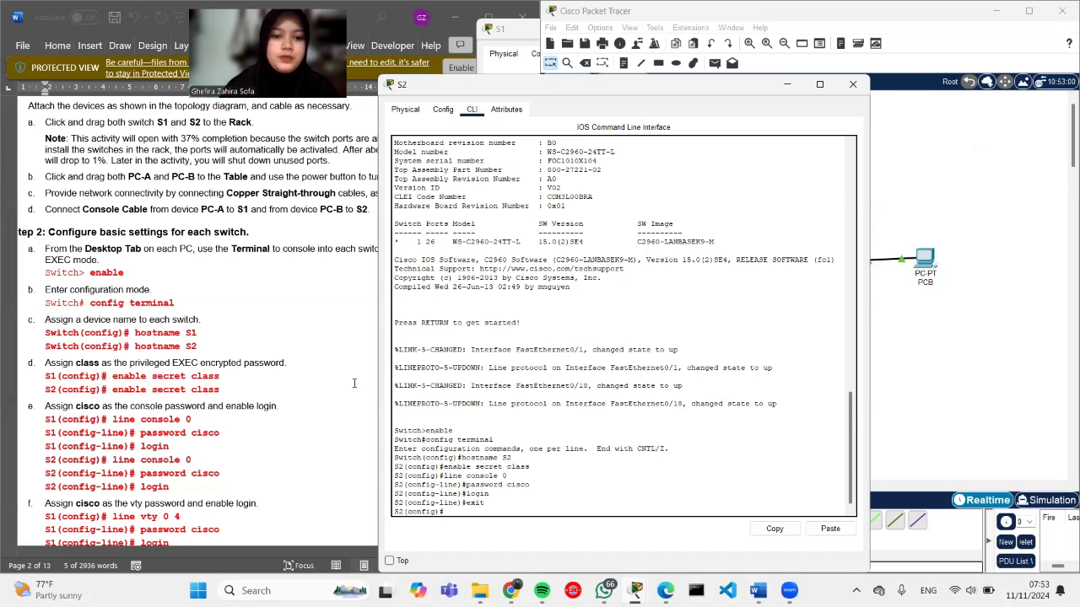
# Step: Set a password with login on vty lines 0 4 and enable service password-encryption
pyautogui.scroll(-4, 239, 415)
pyautogui.scroll(-1, 239, 415)
pyautogui.scroll(-2, 239, 415)
pyautogui.write('line vty 0 4')
pyautogui.press('Return')
pyautogui.write('password c')
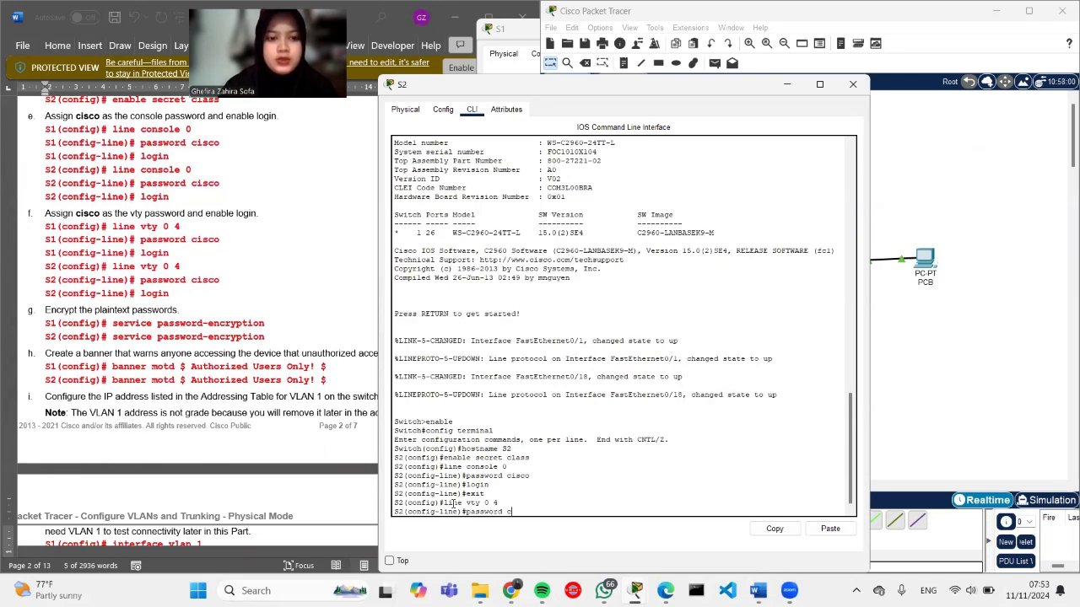
pyautogui.write('isco')
pyautogui.press('Return')
pyautogui.write('login')
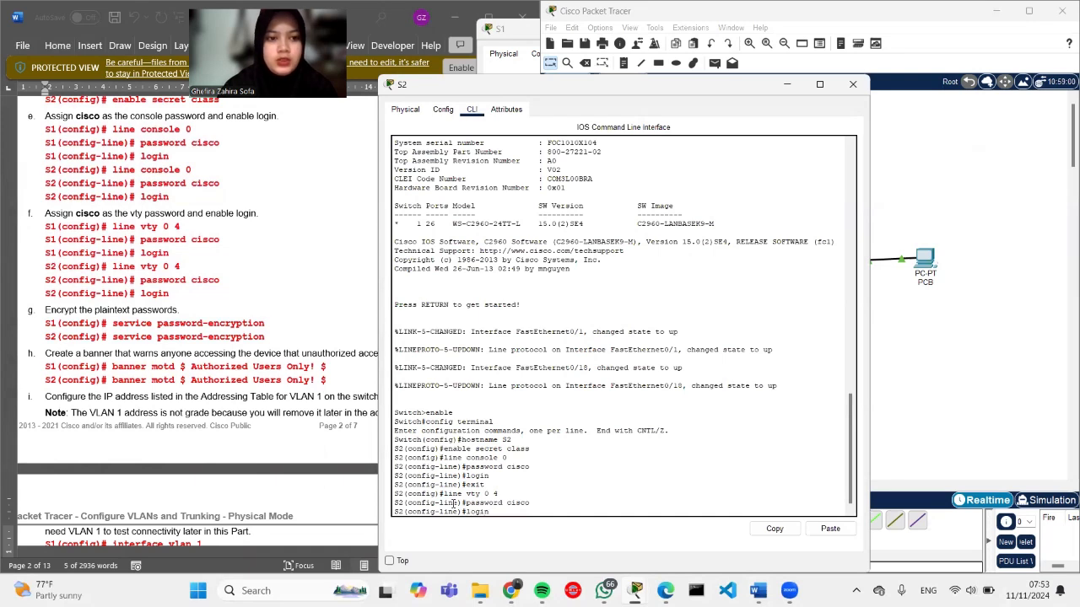
pyautogui.press('Return')
pyautogui.write('exit')
pyautogui.press('Return')
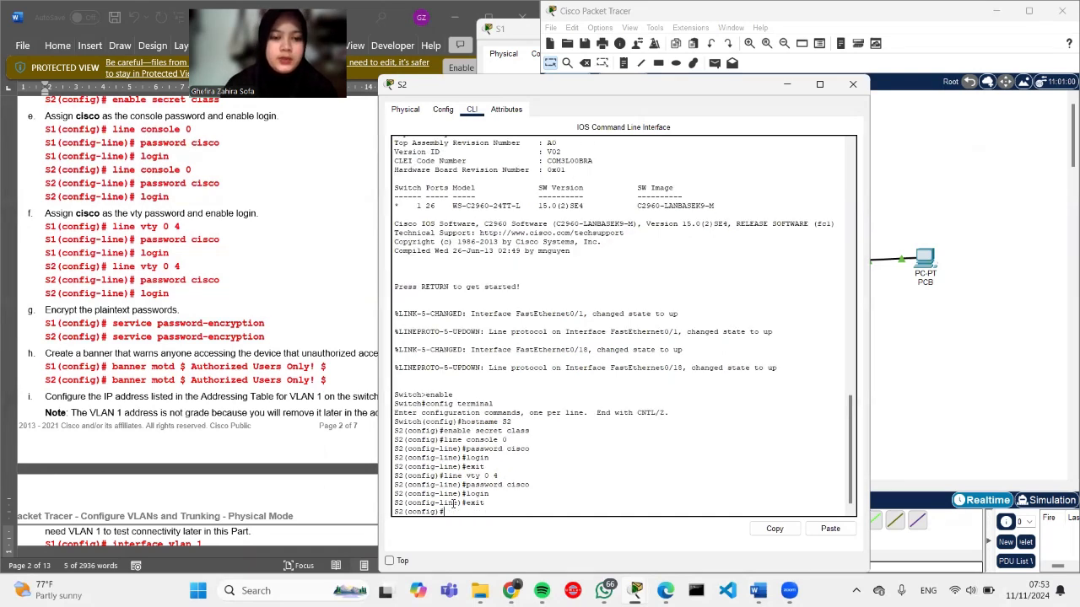
pyautogui.write('se')
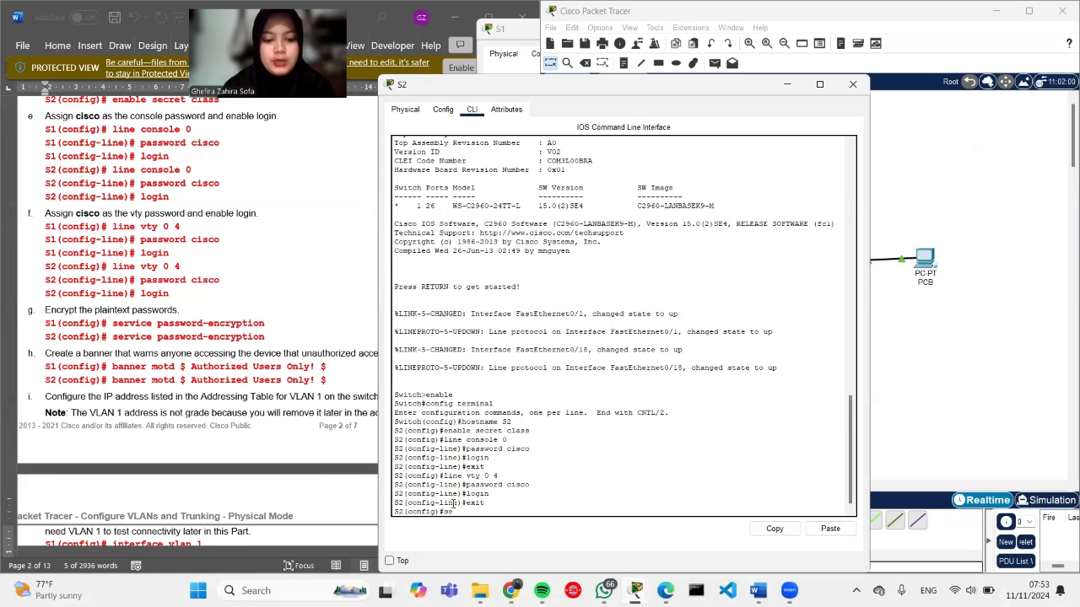
pyautogui.write('rvice password')
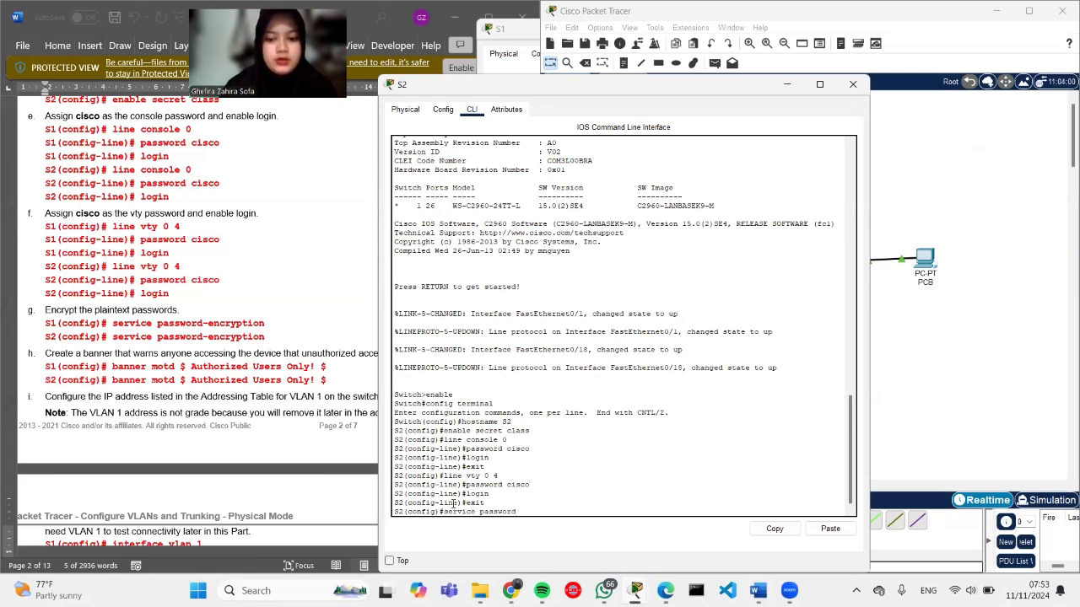
pyautogui.write('-encryption')
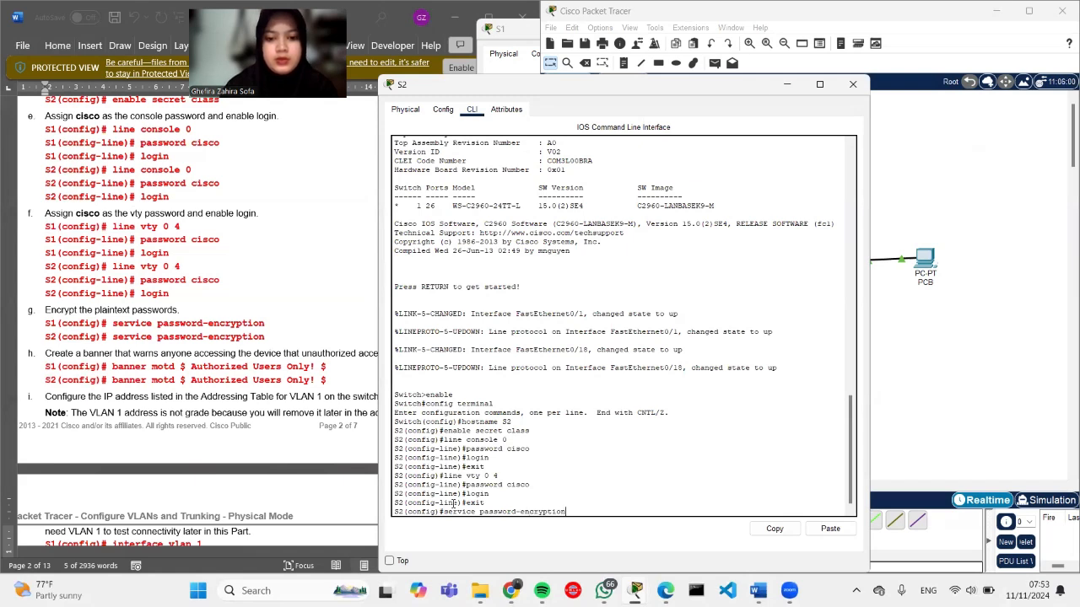
pyautogui.press('Return')
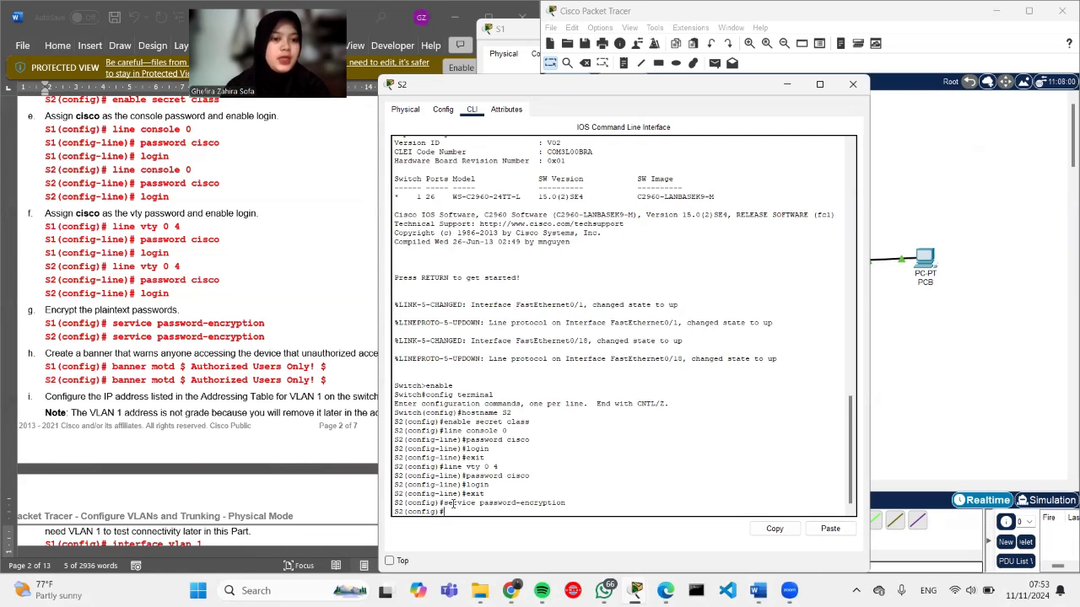
# Step: Set S2's message-of-the-day banner to 'Hai Cantik!' using # delimiters
pyautogui.write('banner m')
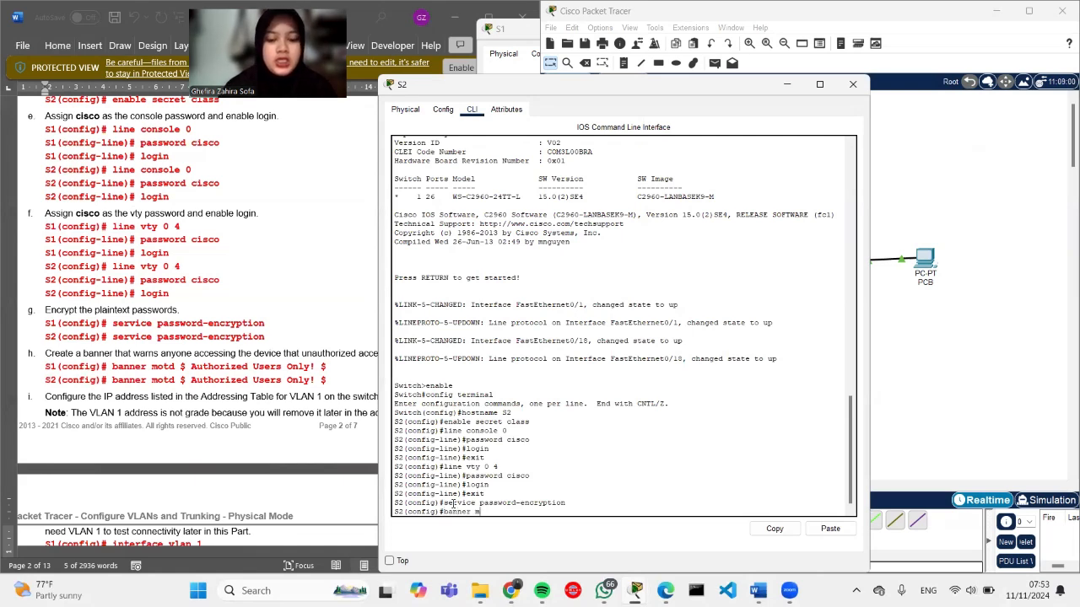
pyautogui.write('otd #')
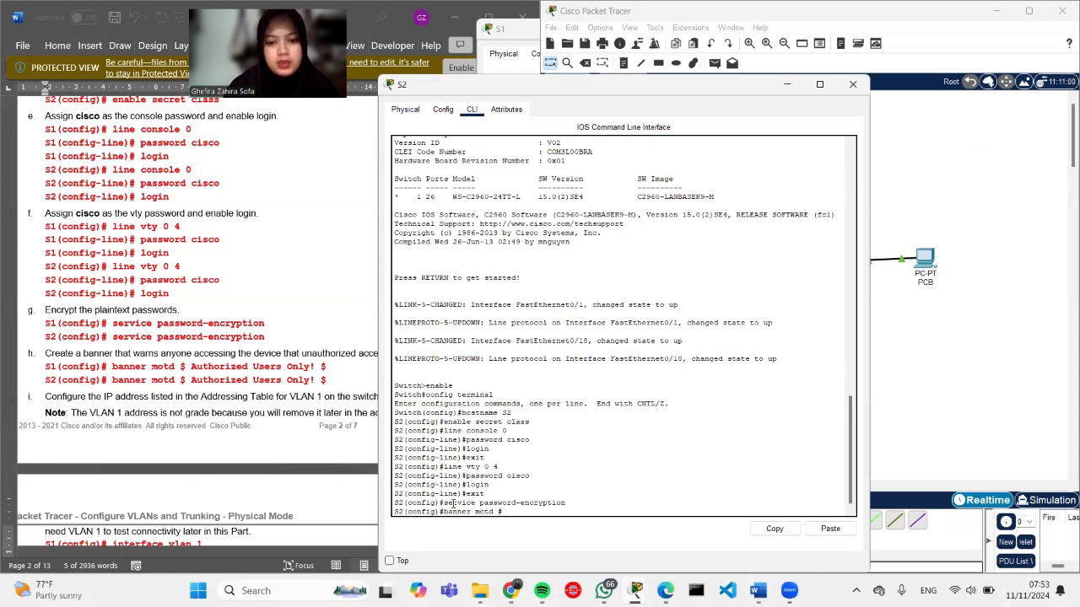
pyautogui.press('capslock')
pyautogui.write('H')
pyautogui.press('capslock')
pyautogui.write('ai ')
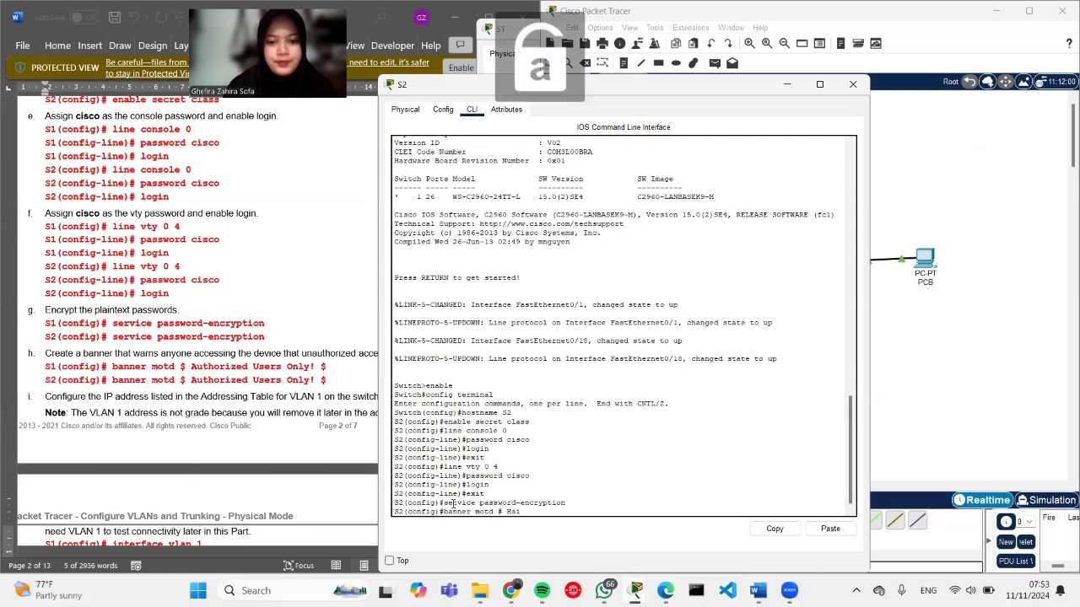
pyautogui.write('Cantik! #')
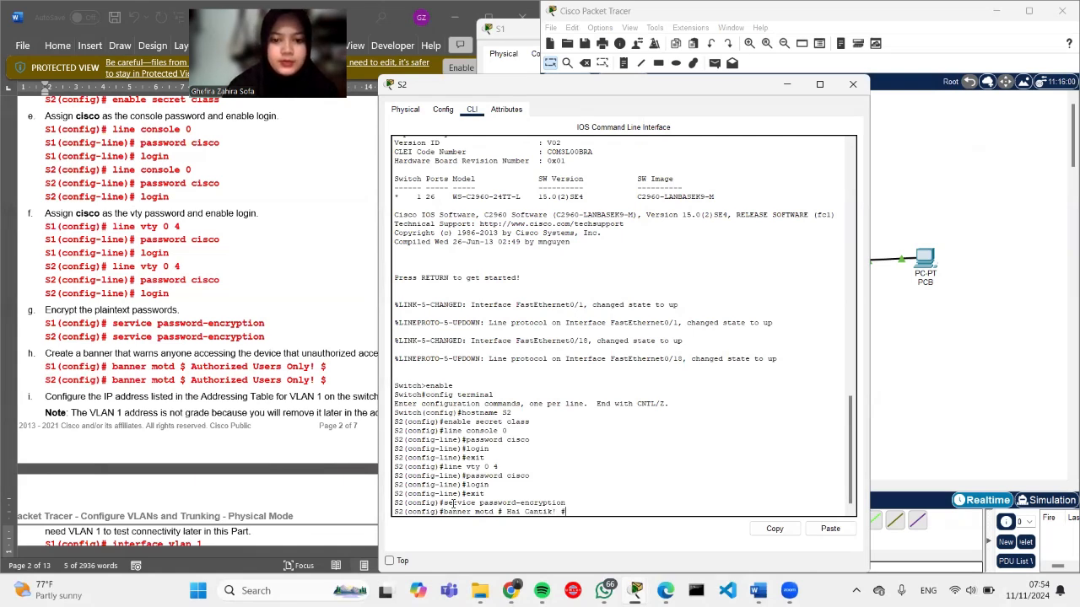
pyautogui.press('Return')
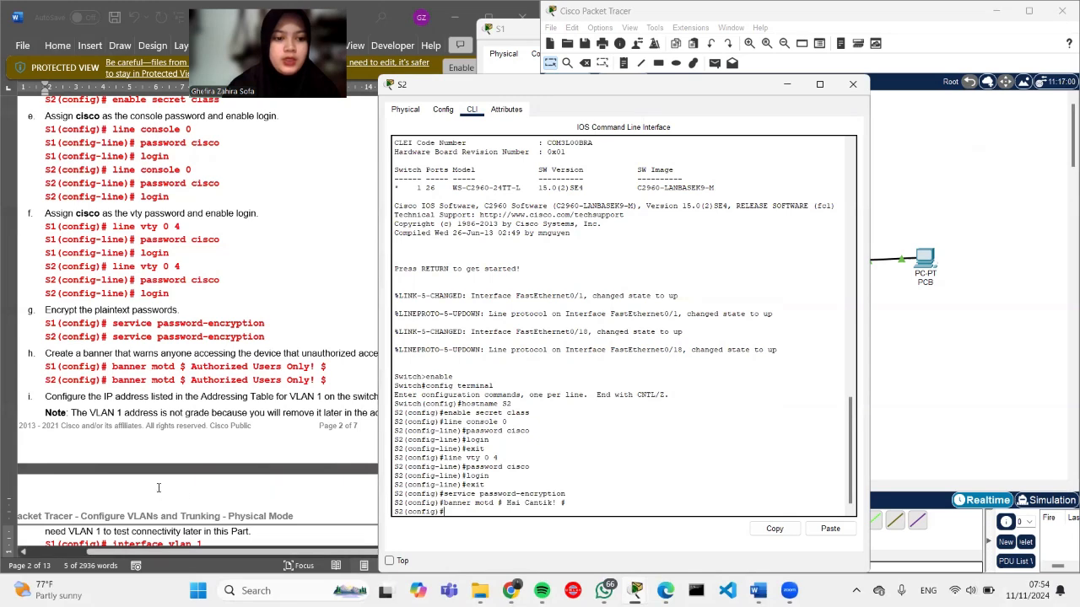
# Step: Start configuring interface VLAN 1 on S2
pyautogui.scroll(-6, 157, 487)
pyautogui.scroll(-2, 158, 488)
pyautogui.write('intervace vlan 1')
# Step: Give S2's VLAN 1 interface IP address 192.168.1.12 255.255.255.0, pasted from the lab guide
pyautogui.press('Return')
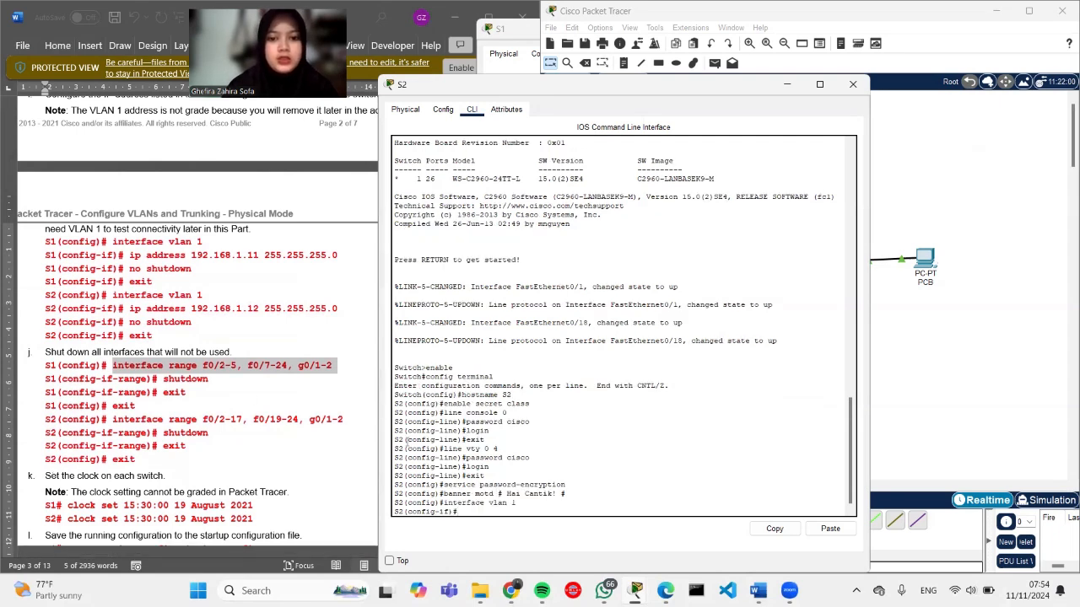
pyautogui.click(329, 420)
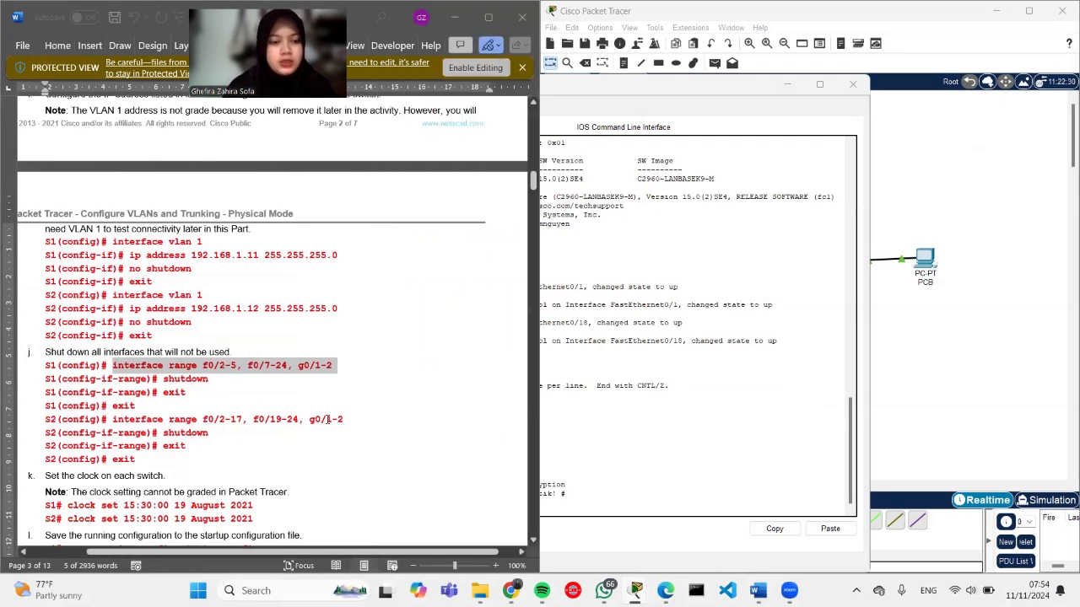
pyautogui.click(699, 416)
pyautogui.moveTo(44, 309); pyautogui.dragTo(141, 309)
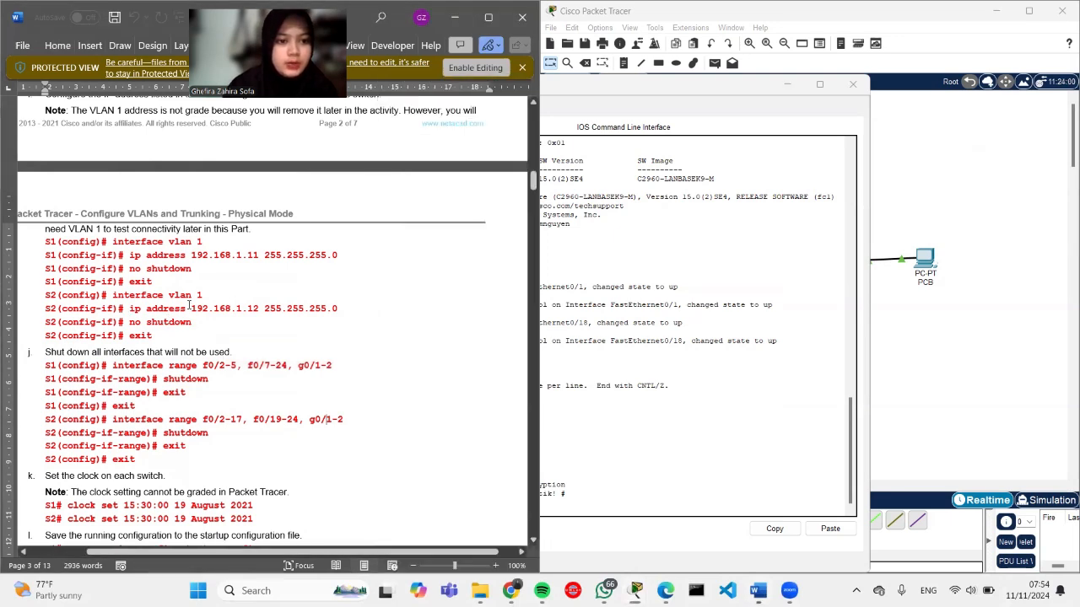
pyautogui.moveTo(340, 309); pyautogui.dragTo(130, 309)
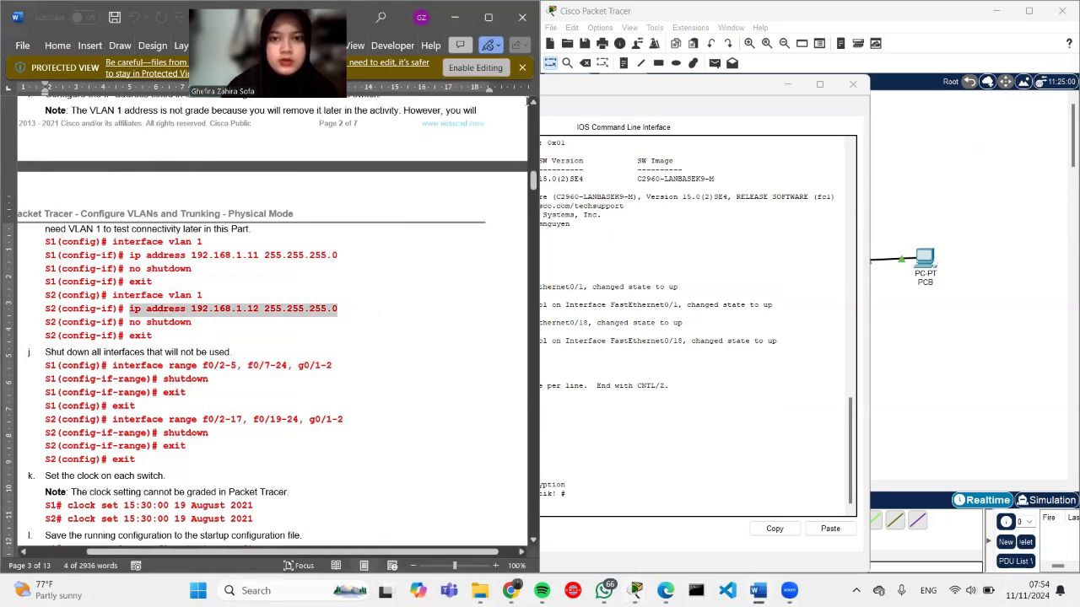
pyautogui.click(565, 88)
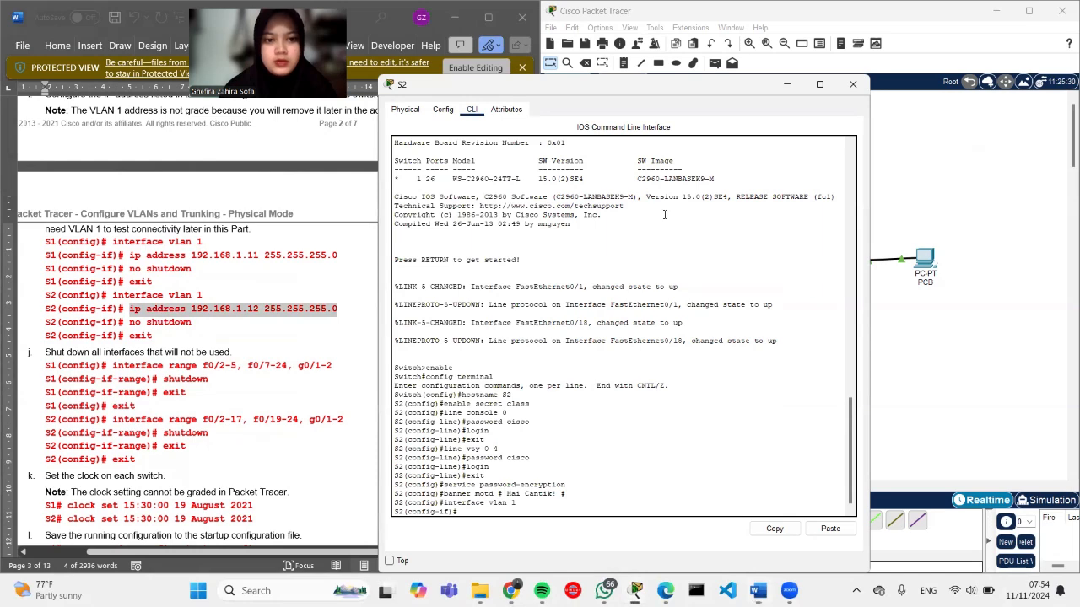
pyautogui.moveTo(565, 88); pyautogui.dragTo(669, 82)
pyautogui.rightClick(567, 505)
pyautogui.click(596, 526)
pyautogui.press('Return')
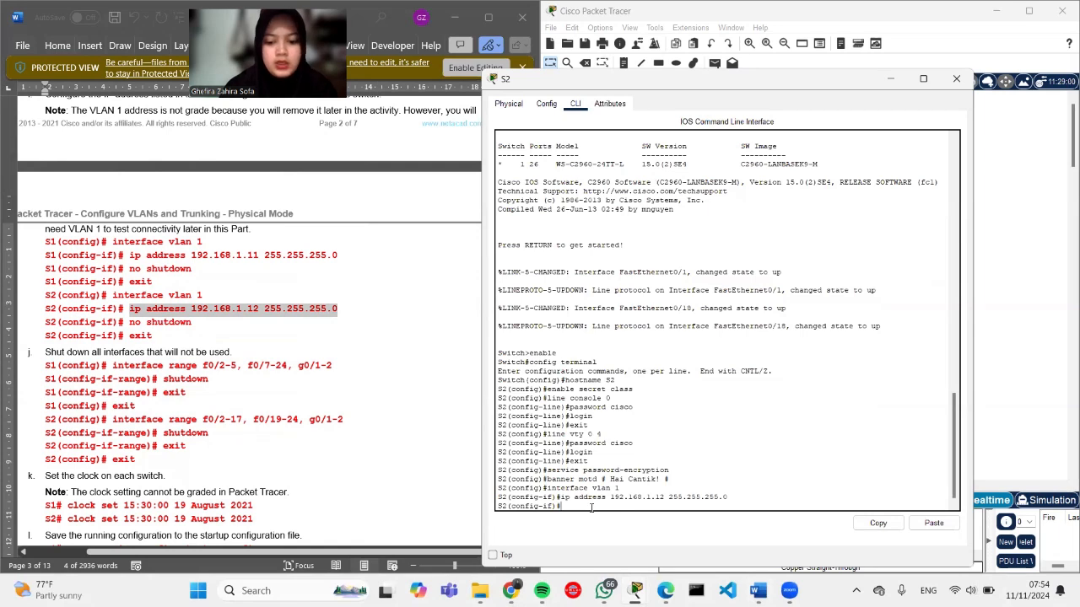
# Step: Bring interface VLAN 1 up with no shutdown and return to global configuration
pyautogui.write('no shutdown')
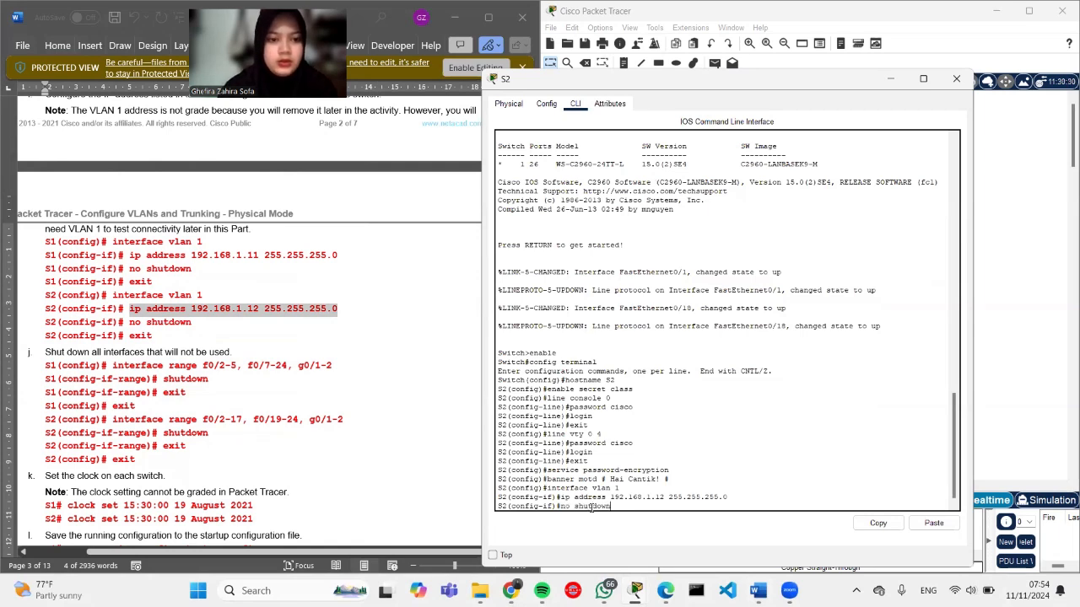
pyautogui.press('Return')
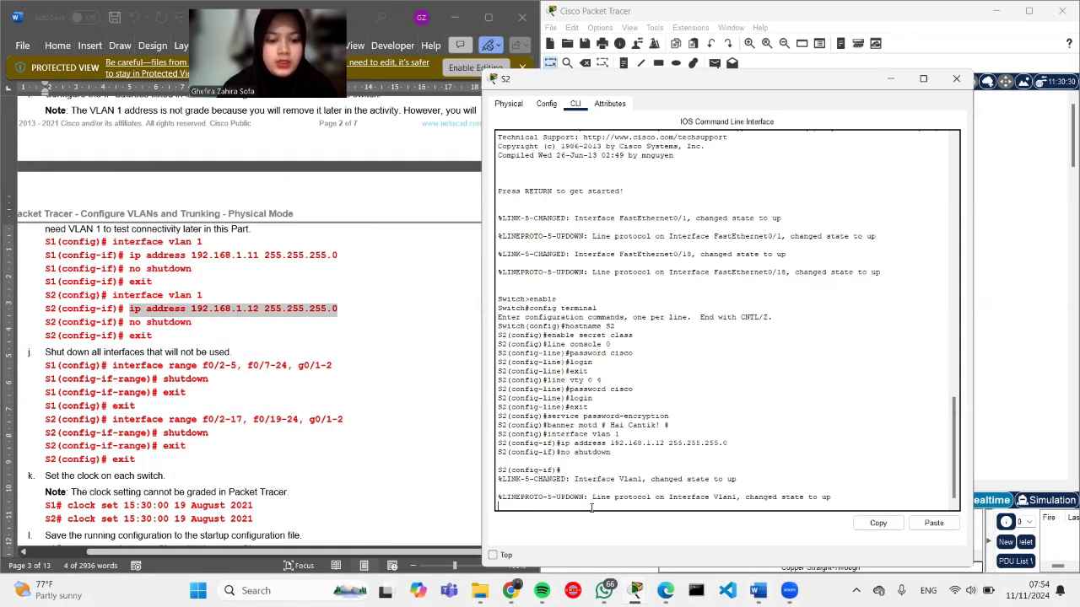
pyautogui.write('exit')
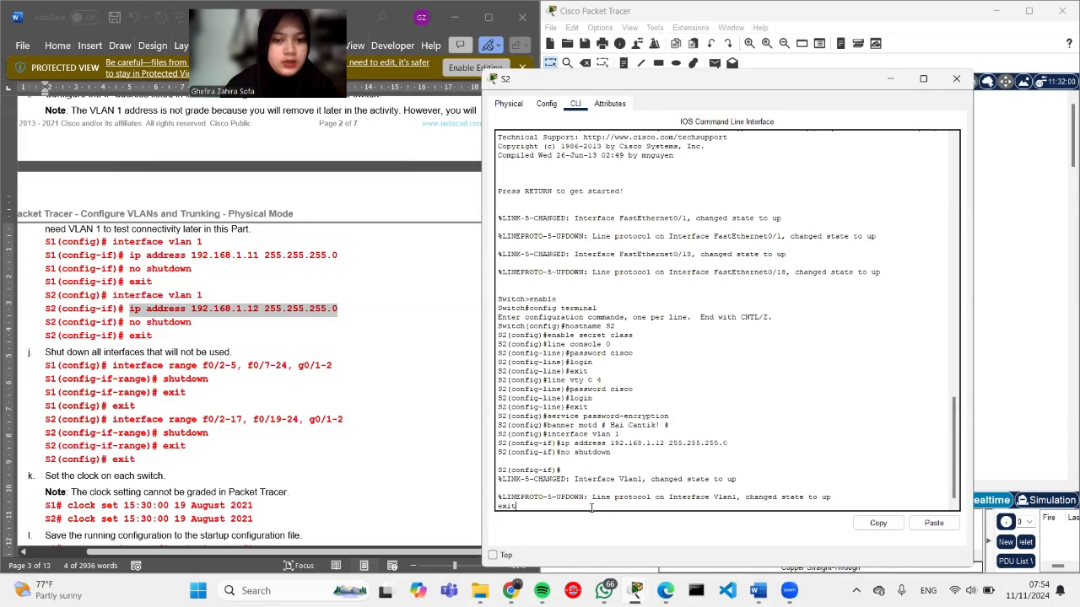
pyautogui.press('BackSpace')
pyautogui.press('BackSpace')
pyautogui.press('BackSpace')
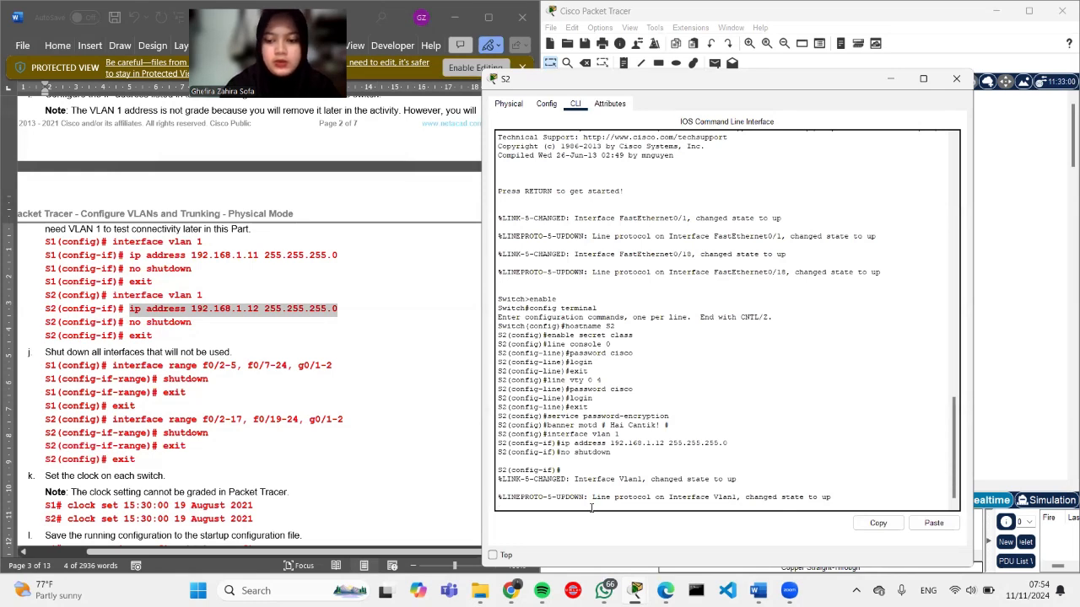
pyautogui.press('Return')
pyautogui.write('exit')
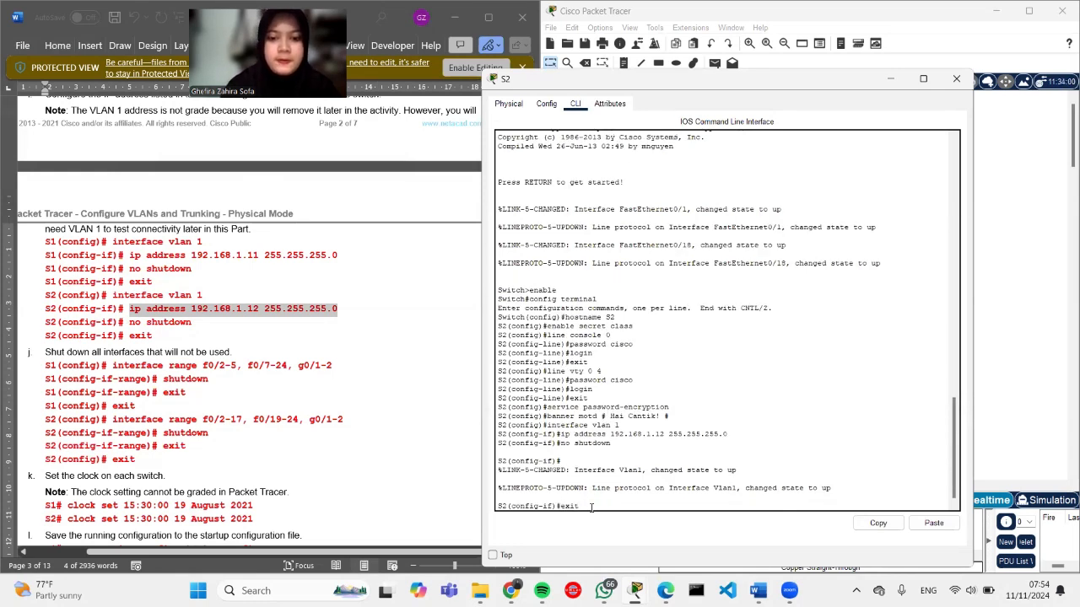
pyautogui.press('Return')
# Step: Paste and run 'interface range f0/2-17, f0/19-24, g0/1-2' on S2
pyautogui.scroll(-2, 286, 463)
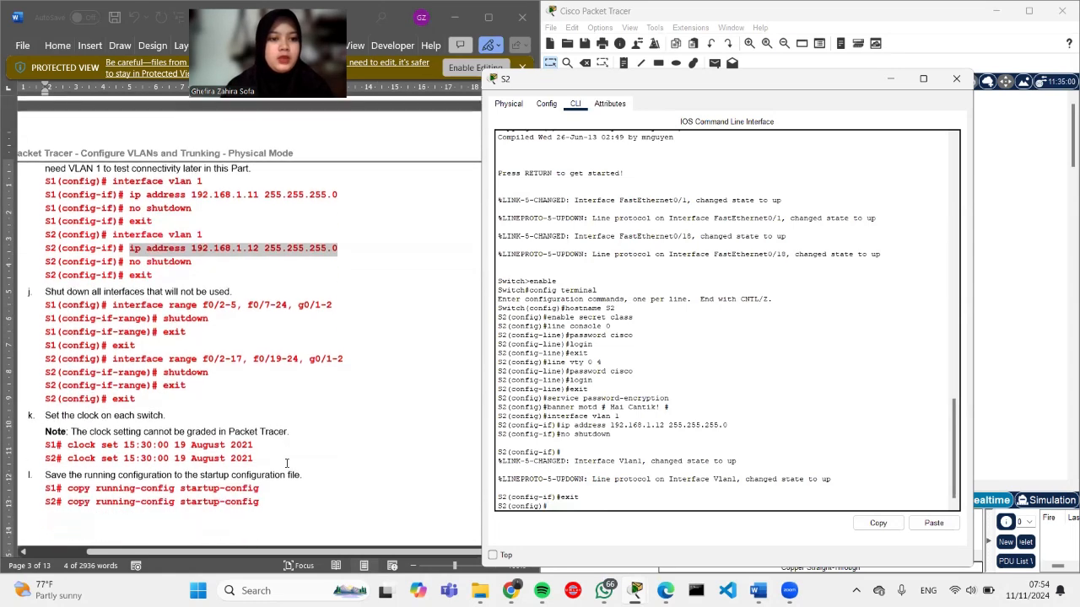
pyautogui.moveTo(112, 355); pyautogui.dragTo(347, 362)
pyautogui.hotkey('ctrl', 'c')
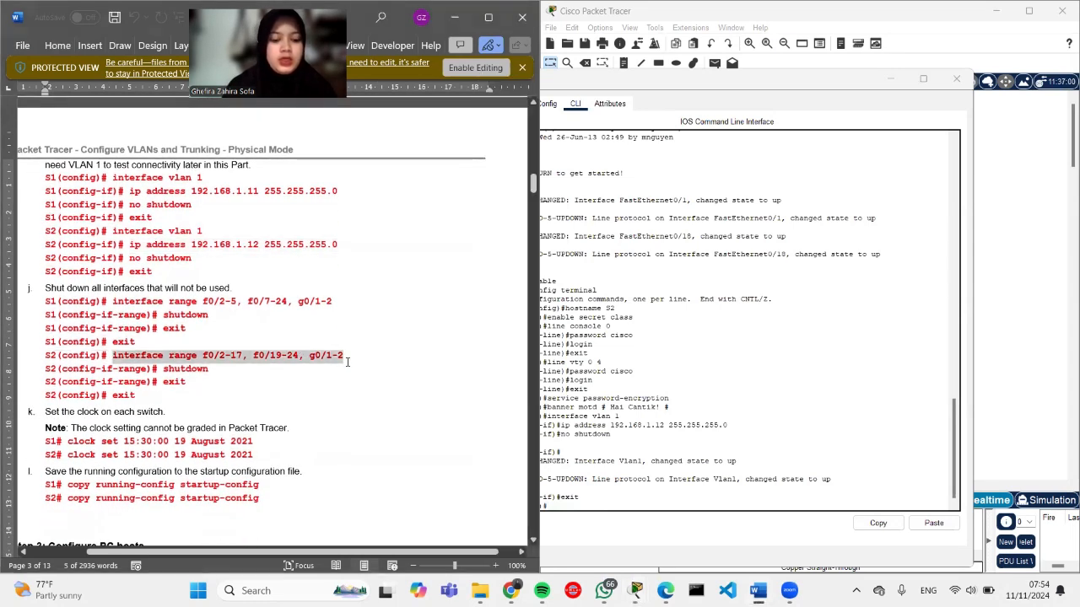
pyautogui.click(885, 331)
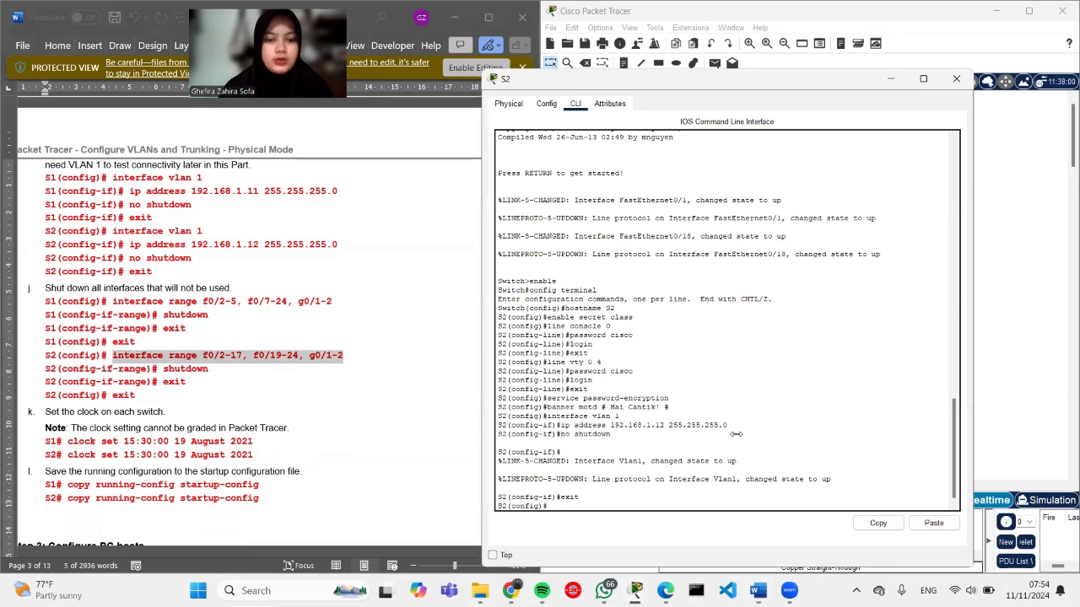
pyautogui.rightClick(568, 508)
pyautogui.click(596, 529)
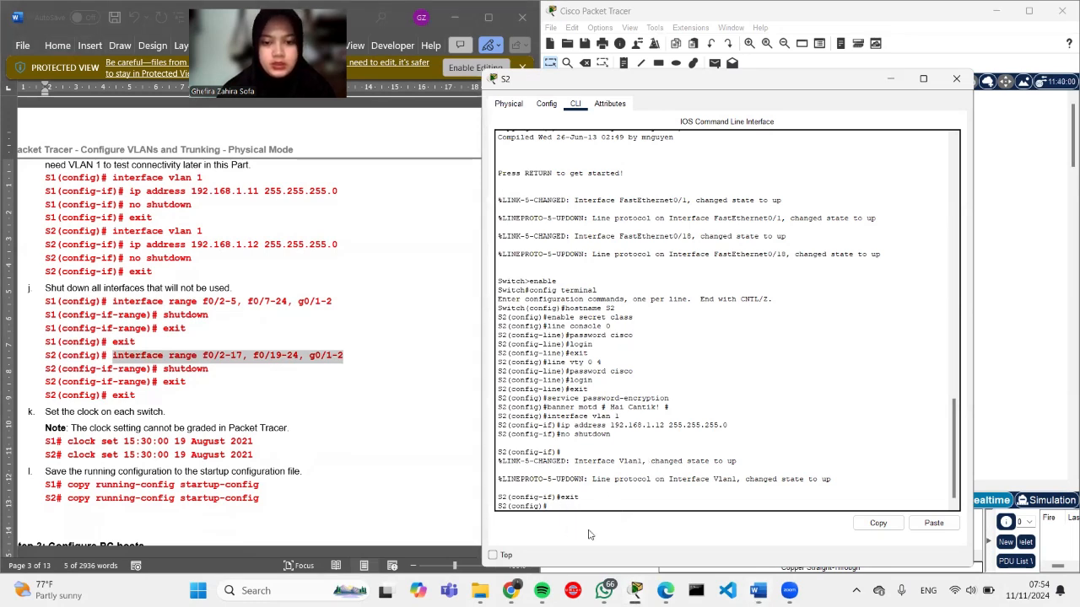
pyautogui.press('Return')
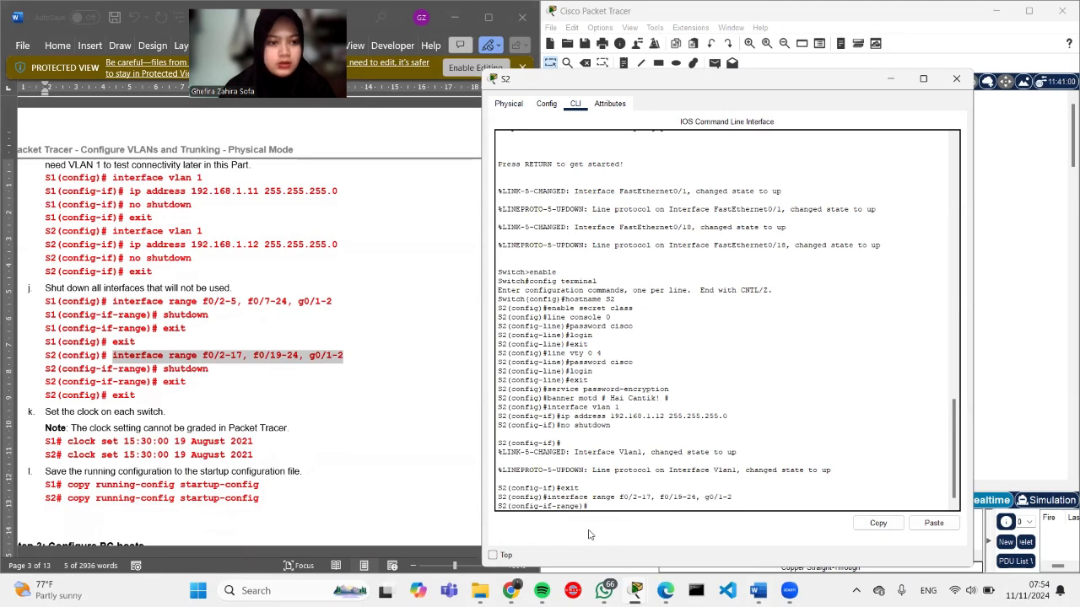
# Step: Shut down all ports in the range, then exit back to the S2# prompt
pyautogui.write('shutdown')
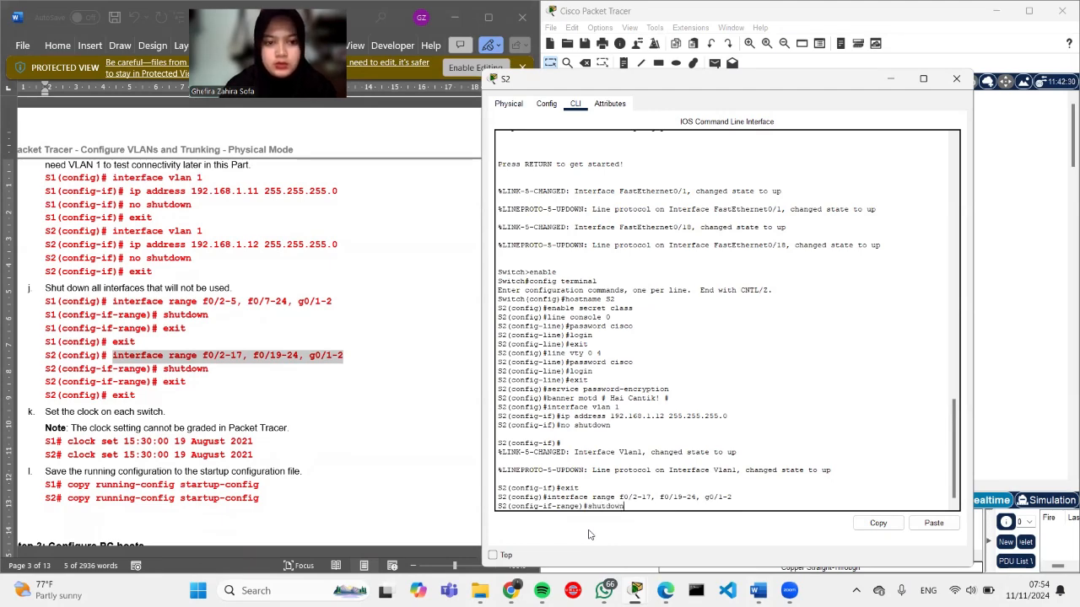
pyautogui.press('Return')
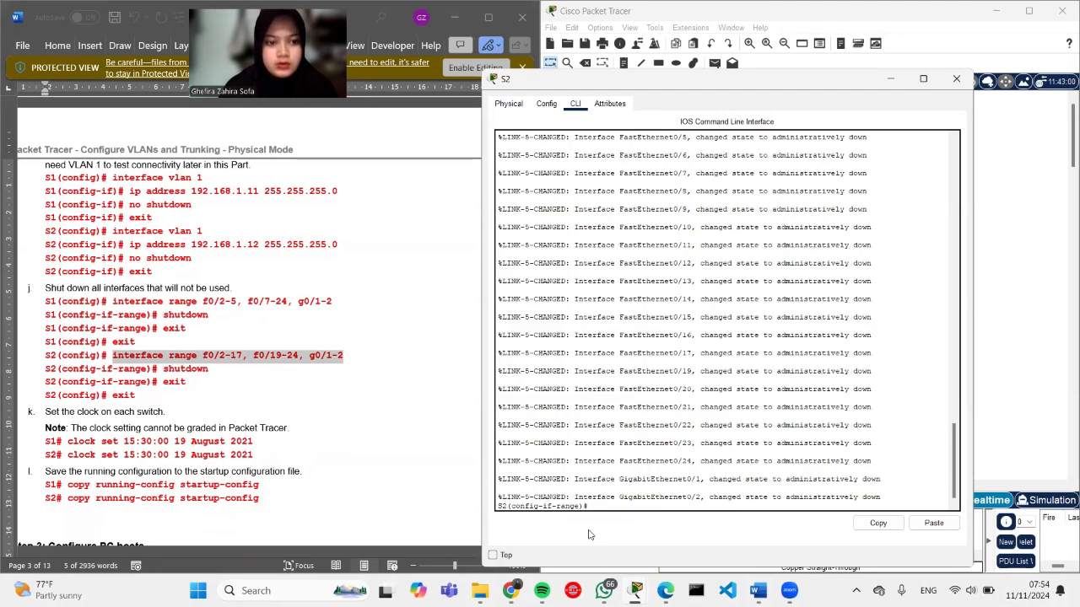
pyautogui.write('exit')
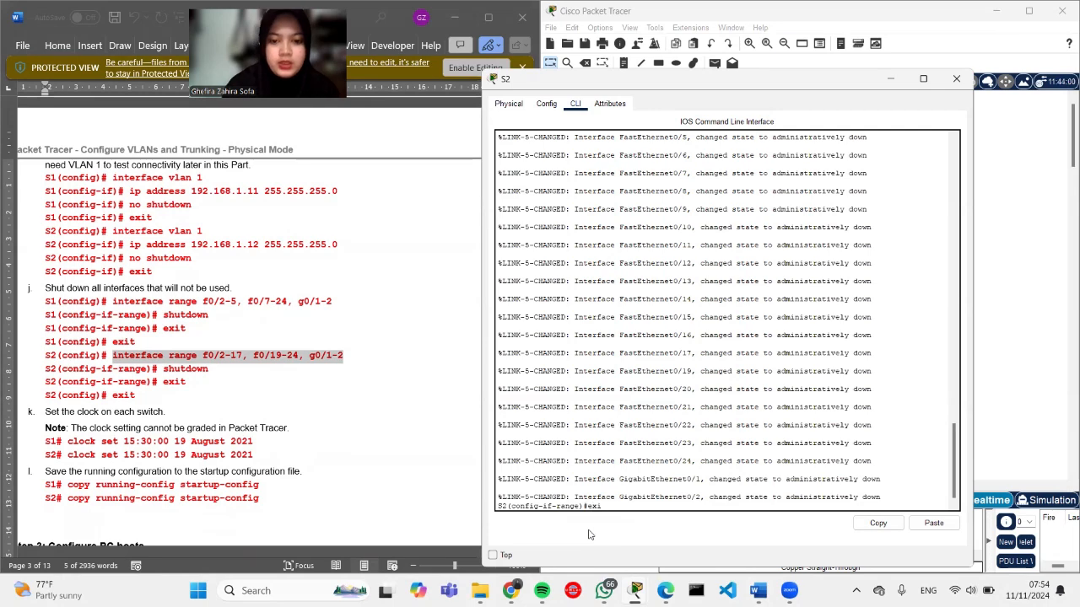
pyautogui.scroll(4, 714, 492)
pyautogui.scroll(-4, 675, 506)
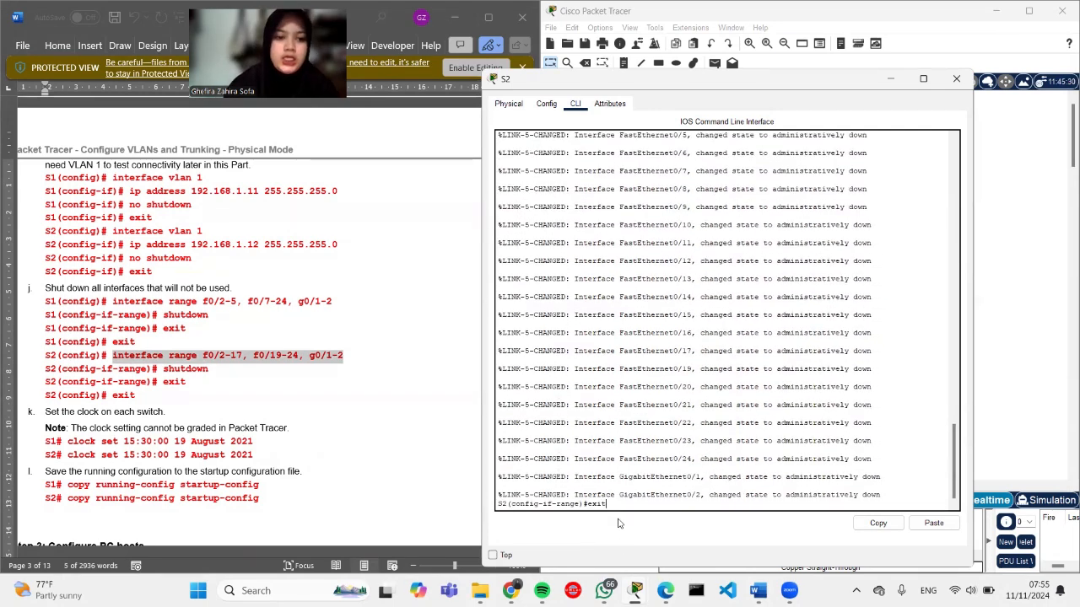
pyautogui.press('Return')
pyautogui.write('exit')
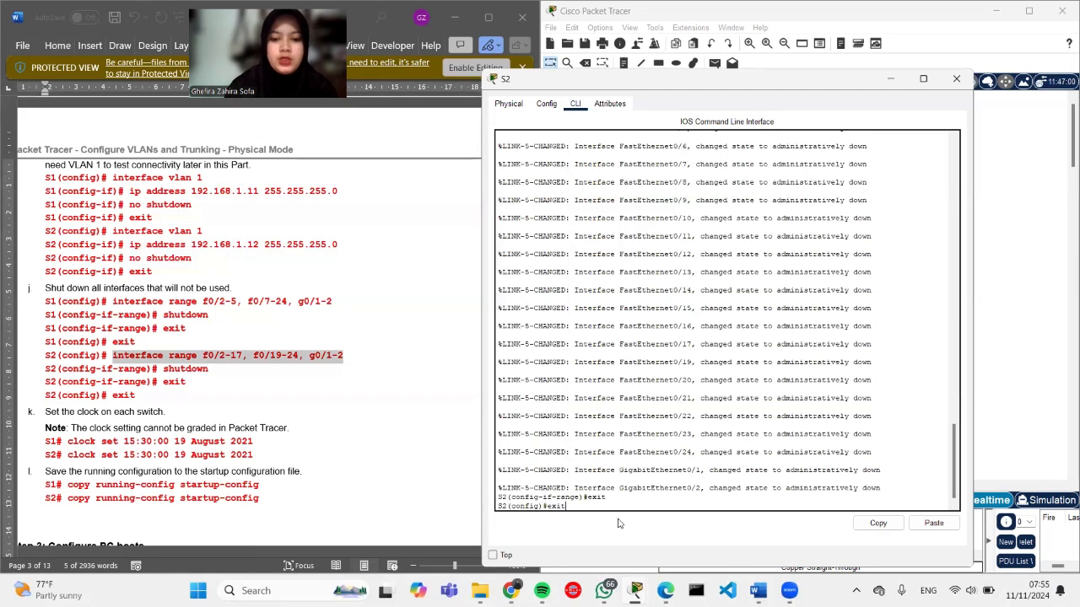
pyautogui.press('Return')
pyautogui.press('Return')
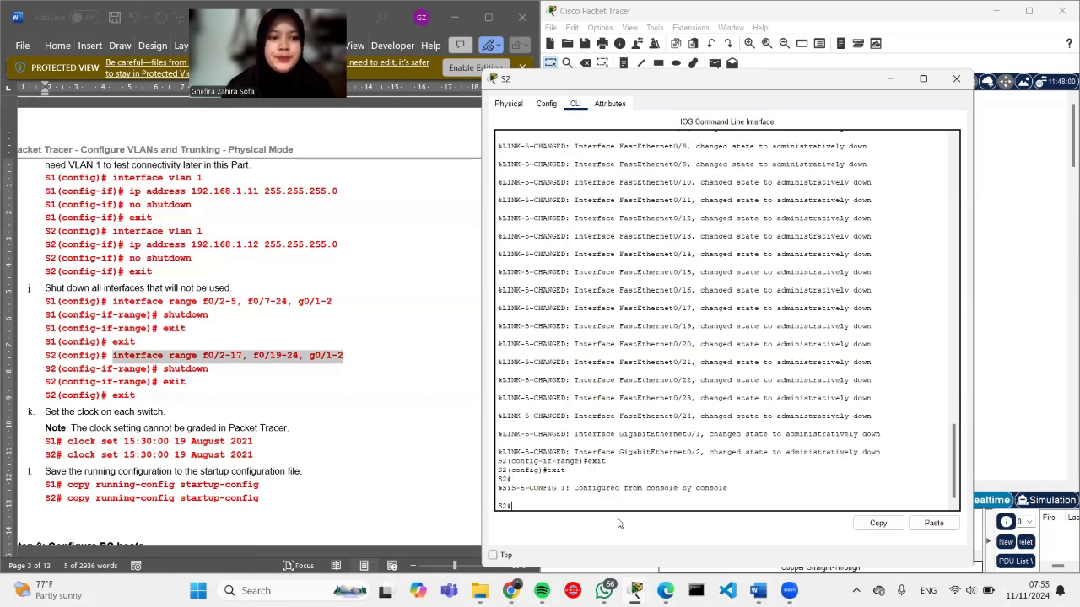
# Step: Set S2's clock to 08:00:00 on 9 November 2024 with clock set
pyautogui.write('clock set')
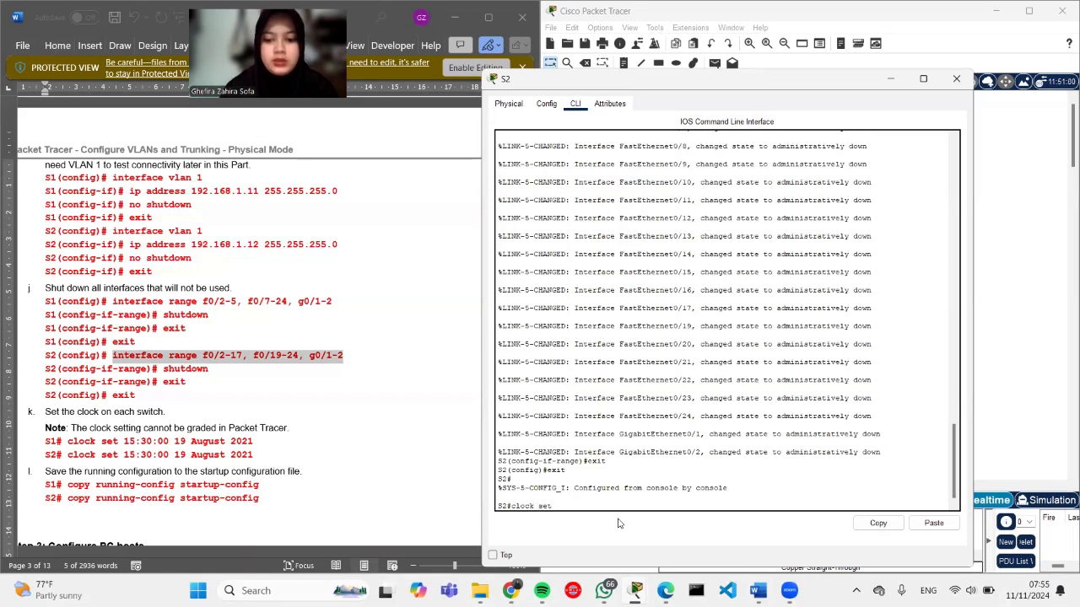
pyautogui.write('08:00:00')
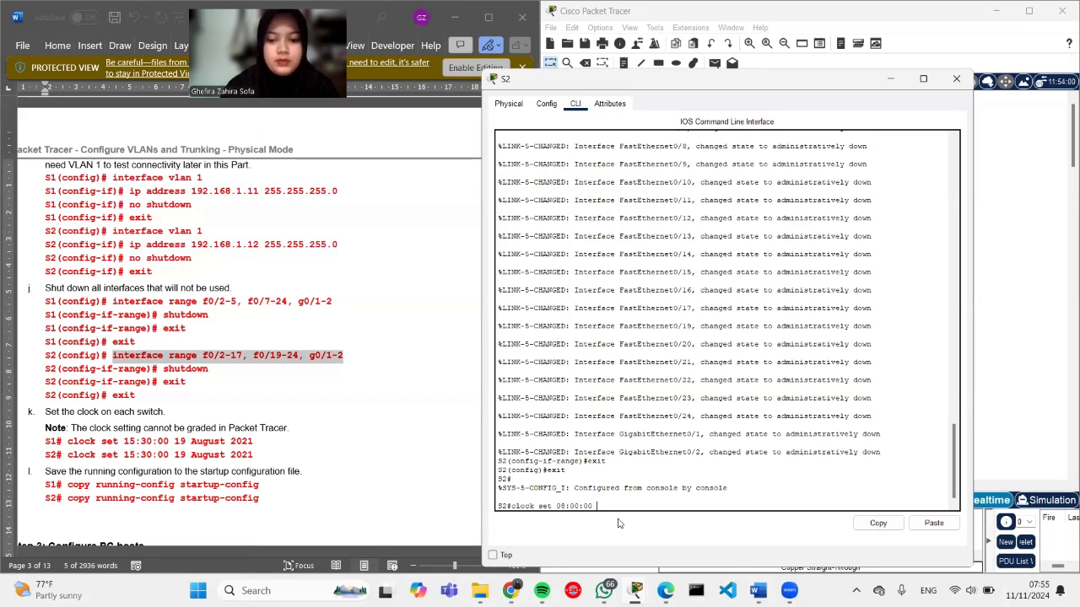
pyautogui.write(' 9')
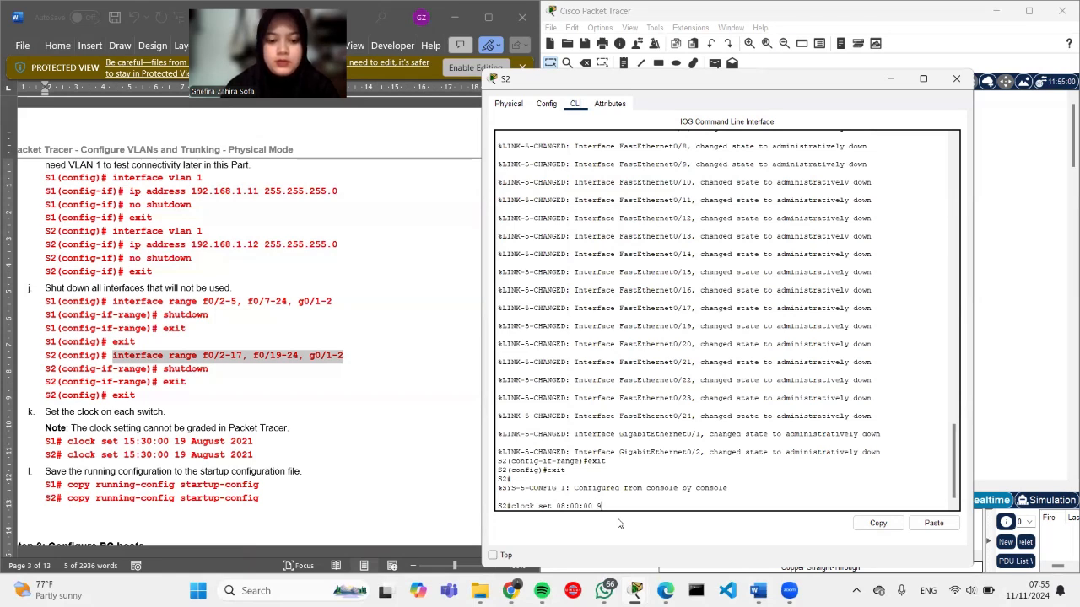
pyautogui.press('capslock')
pyautogui.write('N')
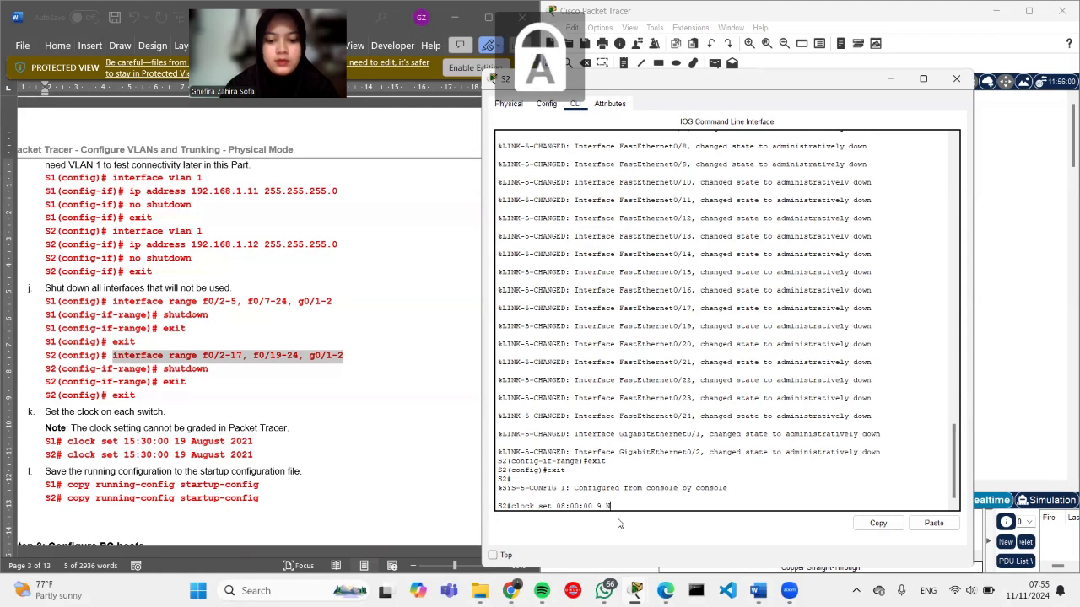
pyautogui.press('capslock')
pyautogui.write('ovember 2024')
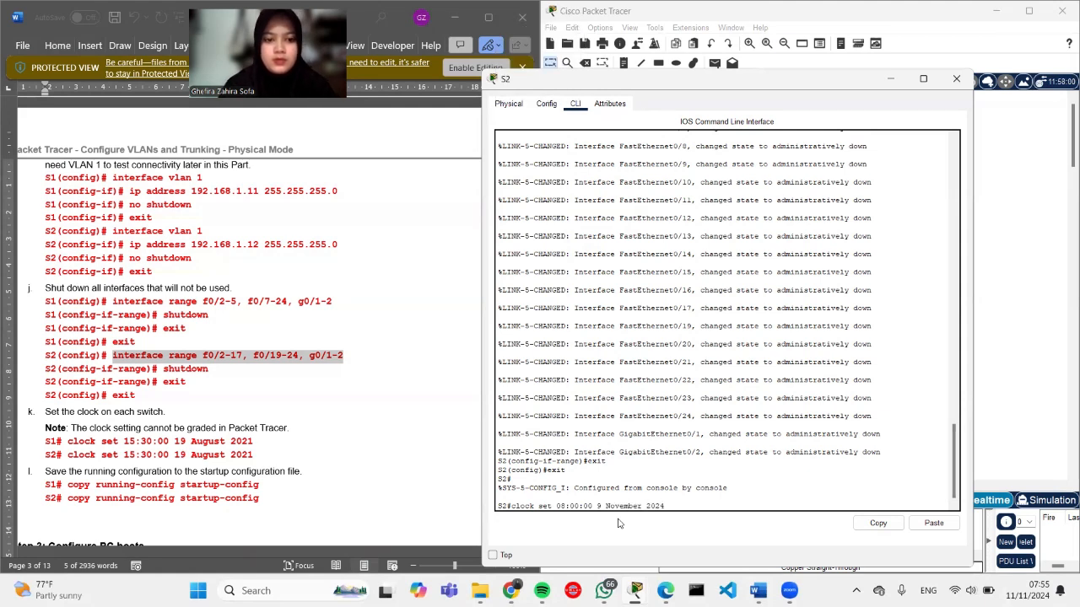
pyautogui.press('Return')
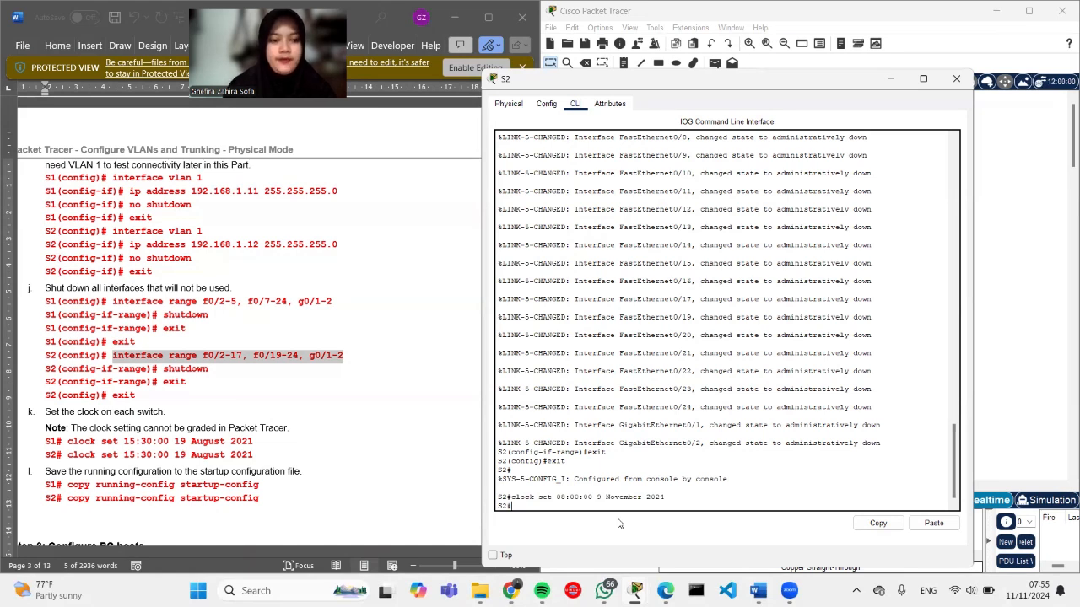
# Step: Save S2's running configuration with copy running-config startup-config
pyautogui.write('co')
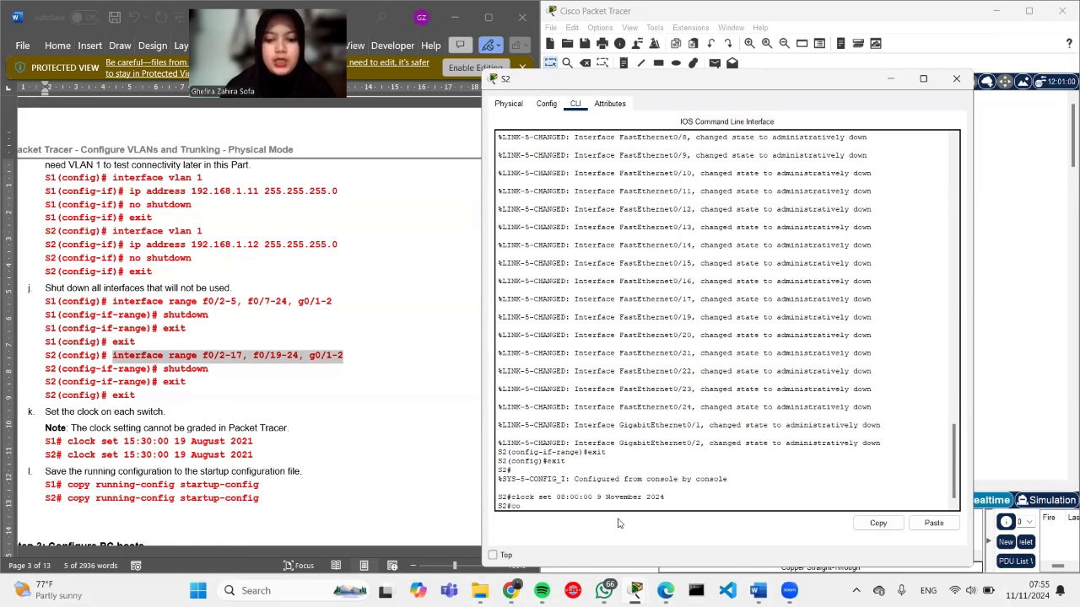
pyautogui.write('py running')
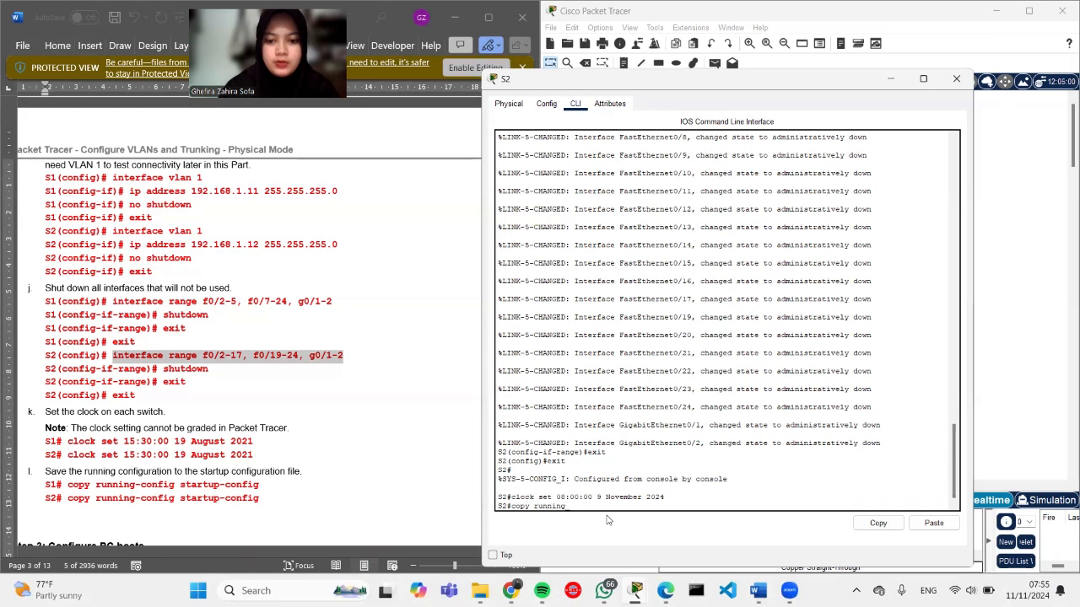
pyautogui.write('-config startup')
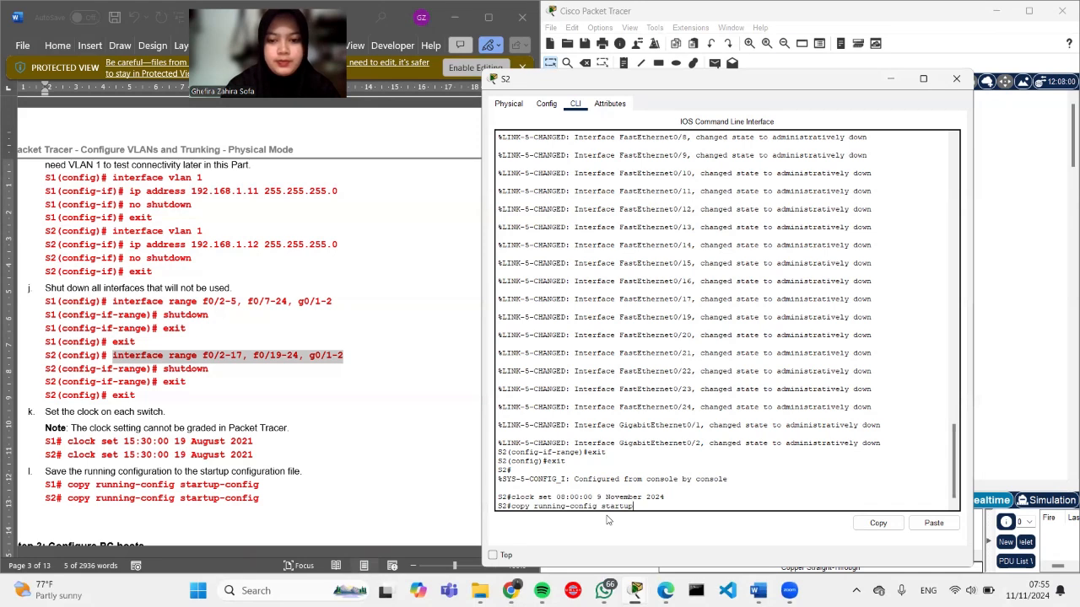
pyautogui.write('-confi')
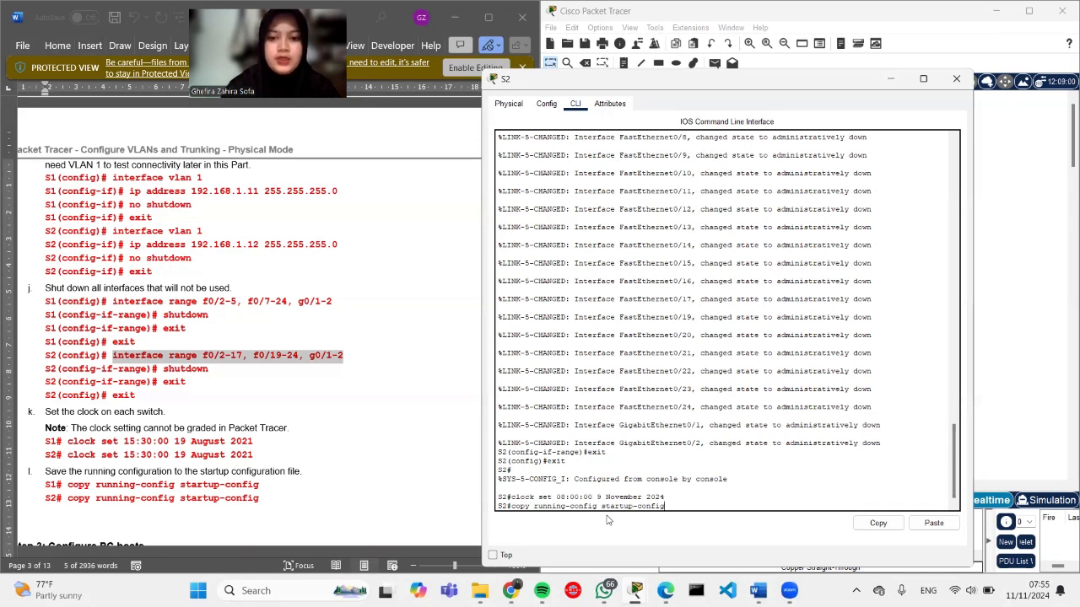
pyautogui.write('g')
pyautogui.press('Return')
pyautogui.press('Return')
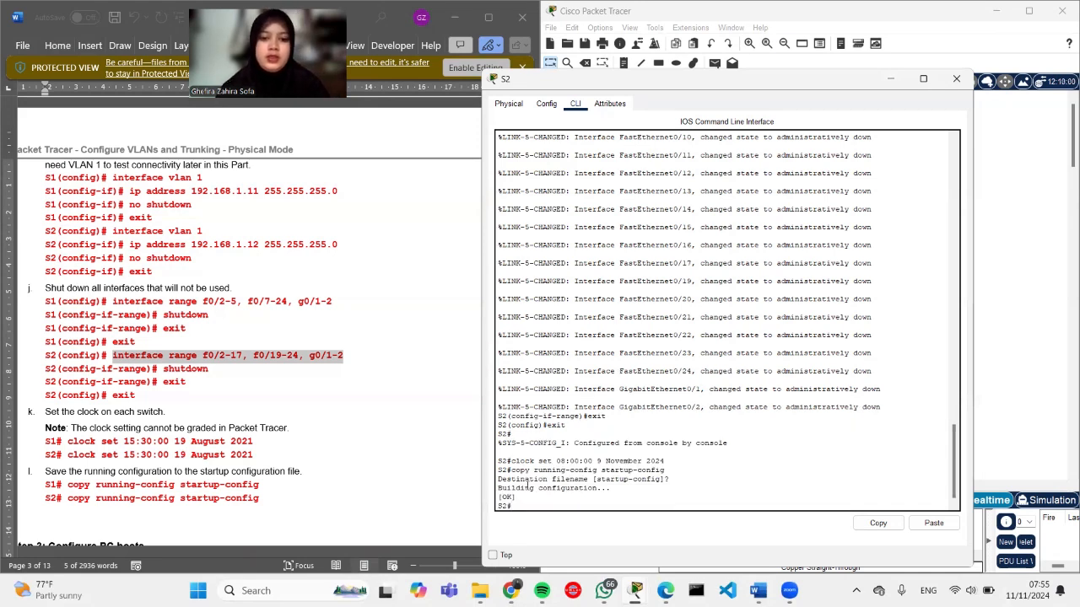
# Step: Close S2's device window and pick the Console cable
pyautogui.click(439, 470)
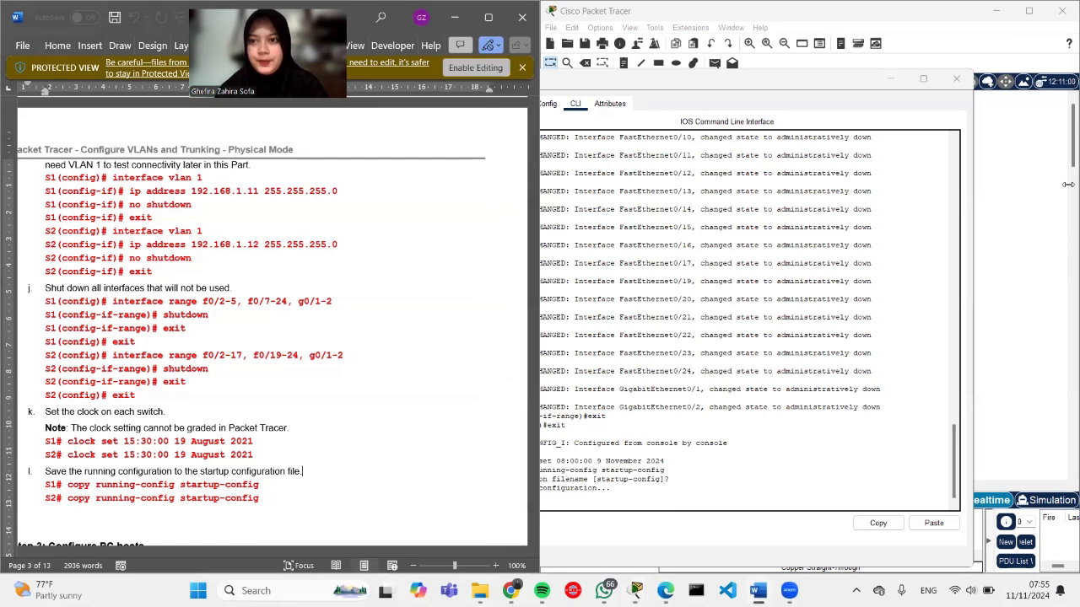
pyautogui.click(890, 78)
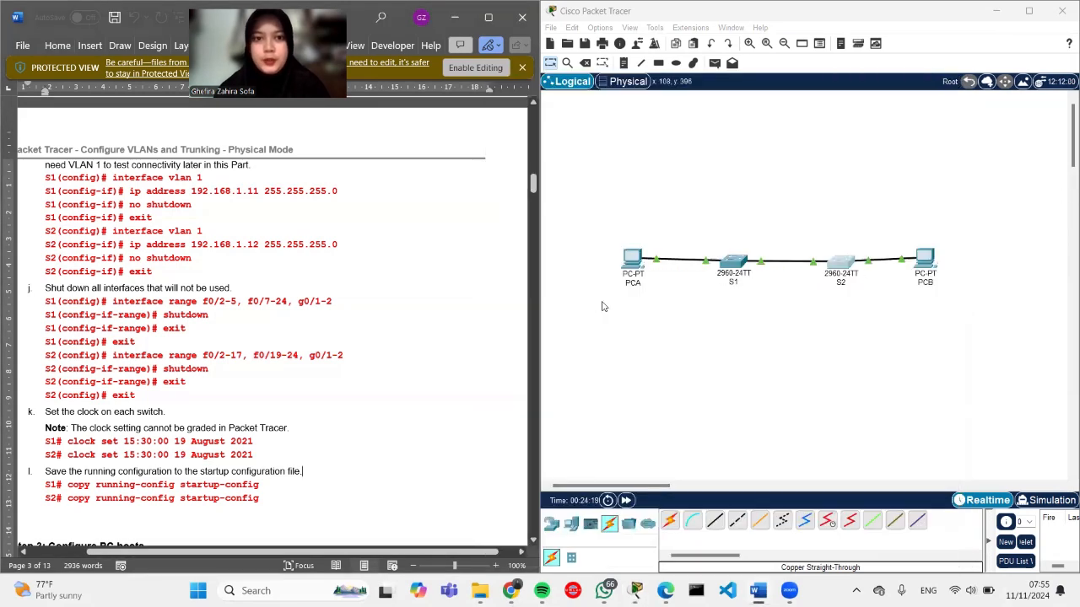
pyautogui.click(692, 520)
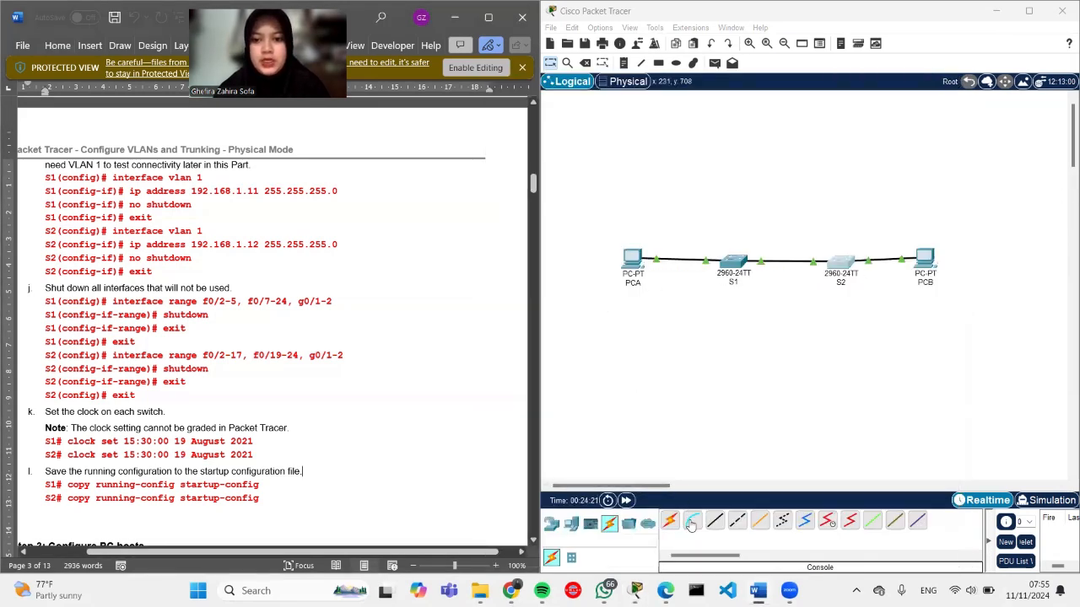
# Step: Close PCA's window and cable PCA's RS 232 port to S1's Console port
pyautogui.click(635, 256)
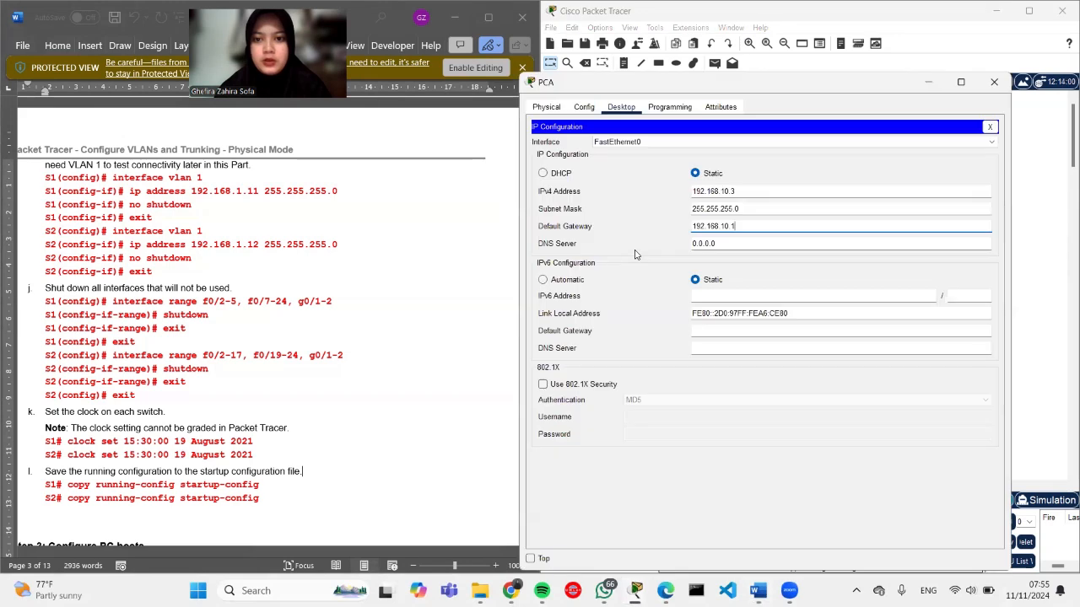
pyautogui.click(993, 84)
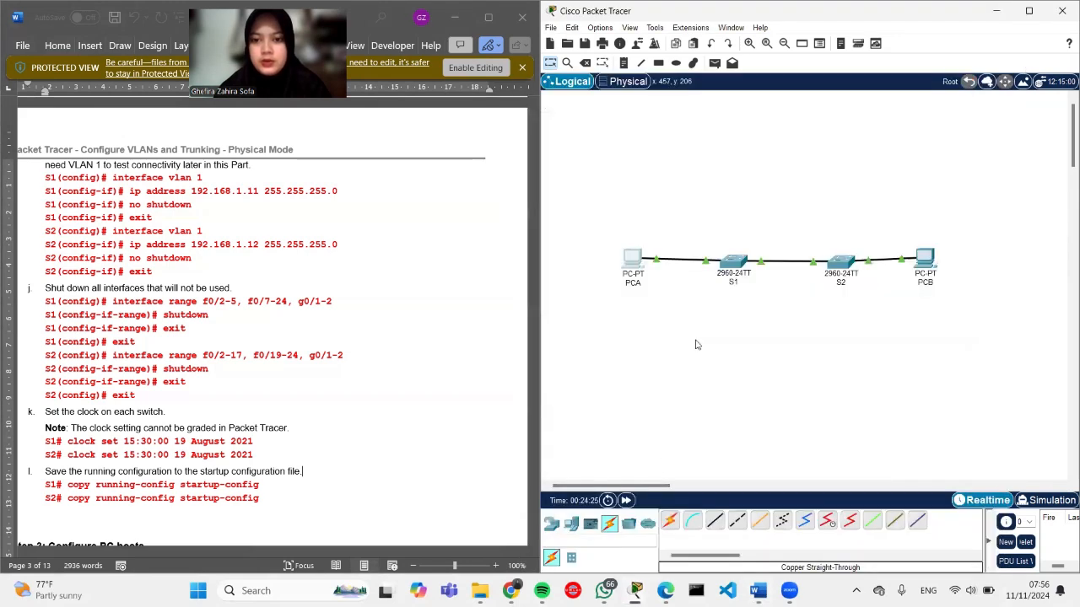
pyautogui.click(692, 521)
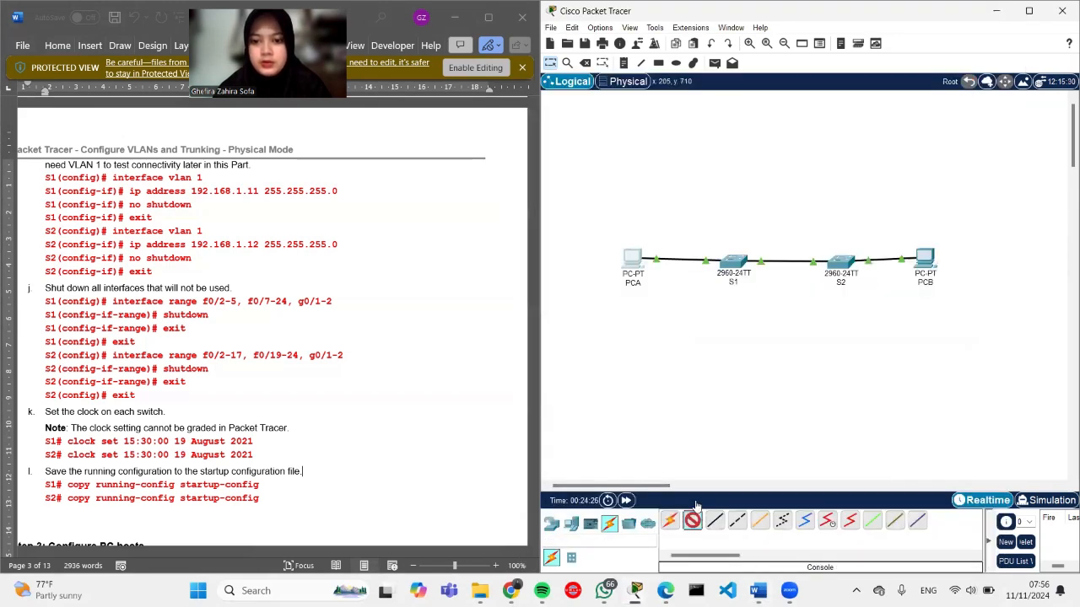
pyautogui.click(634, 260)
pyautogui.click(656, 265)
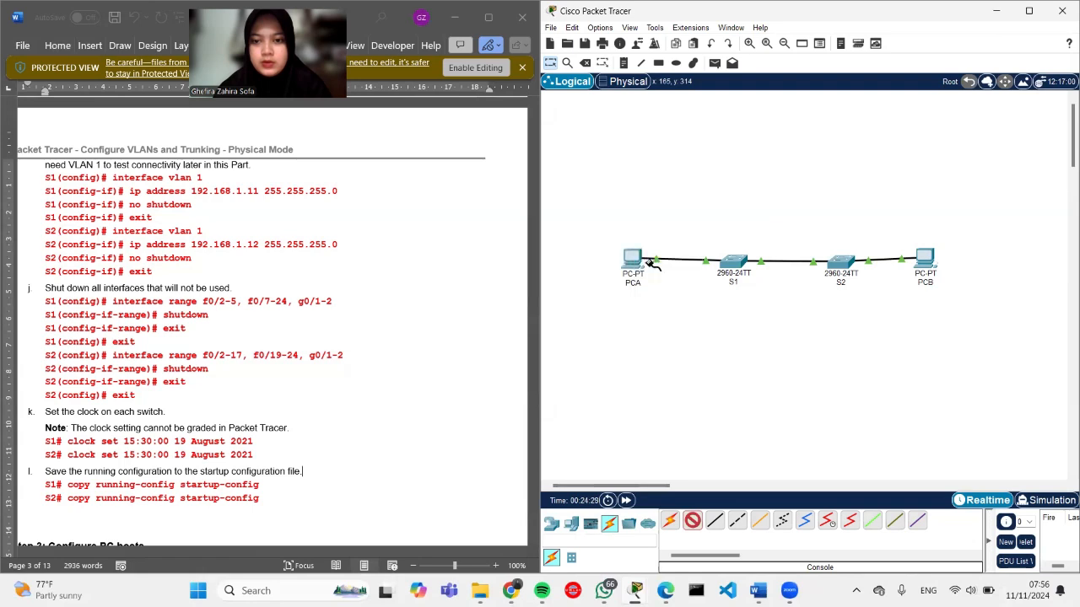
pyautogui.click(732, 260)
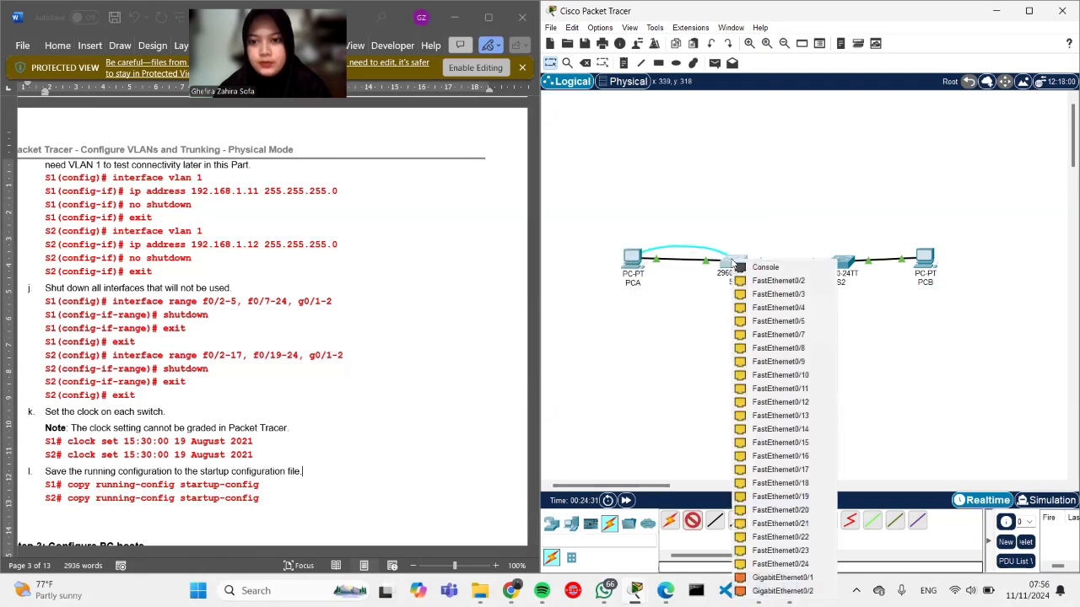
pyautogui.click(749, 266)
# Step: Connect S2's Console port to PCB's RS 232 port with a second console cable
pyautogui.click(692, 523)
pyautogui.click(841, 263)
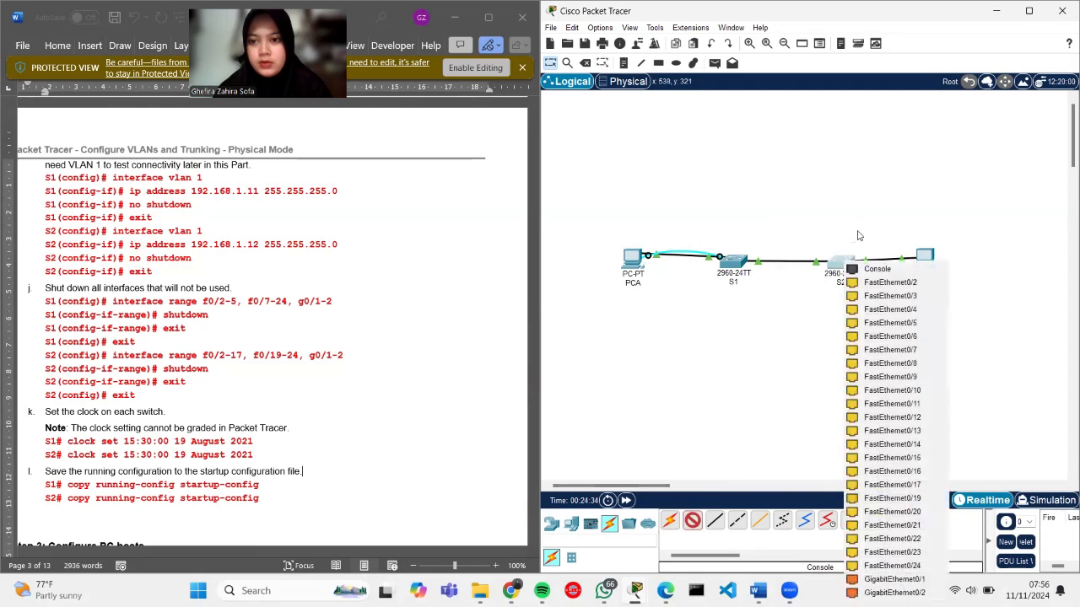
pyautogui.click(869, 268)
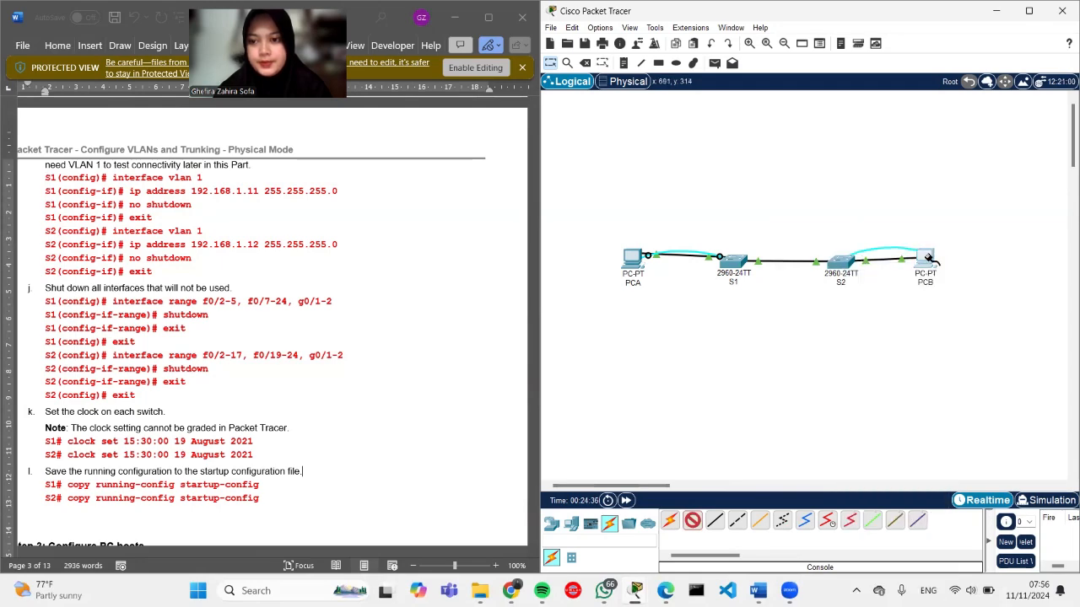
pyautogui.click(928, 258)
pyautogui.click(953, 263)
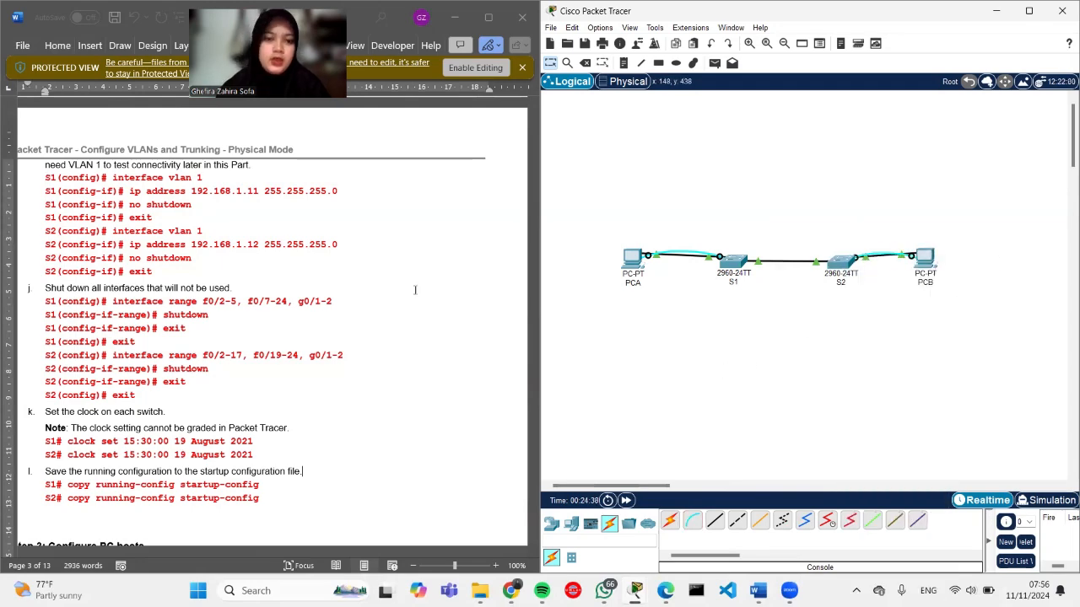
pyautogui.scroll(-5, 282, 340)
pyautogui.scroll(-2, 283, 340)
pyautogui.hscroll(-1, 282, 339)
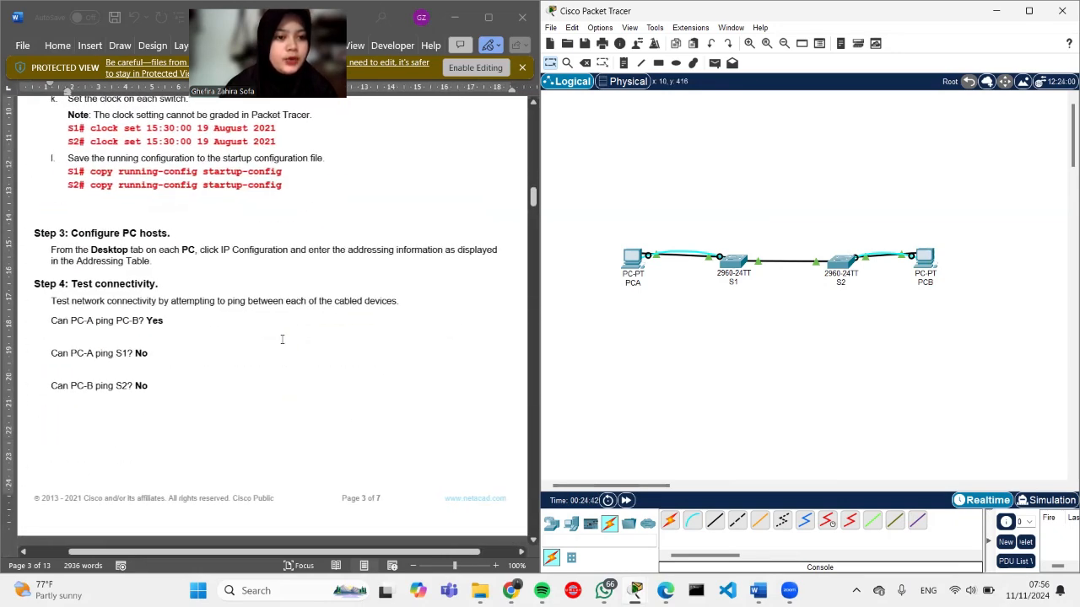
pyautogui.scroll(-2, 283, 339)
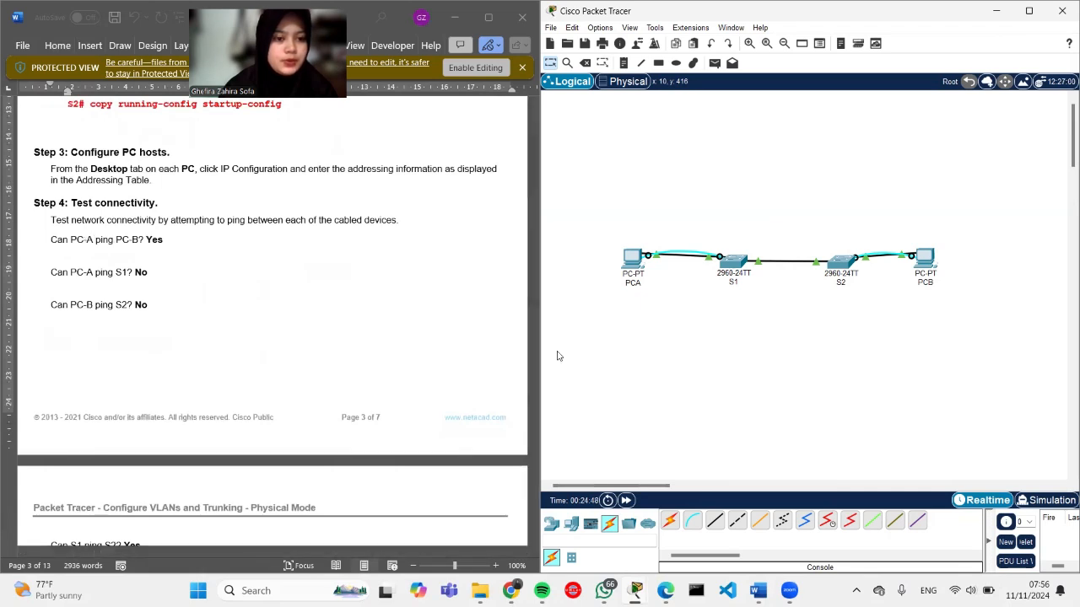
# Step: From PCA's Command Prompt, ping PCB at 192.168.10.4
pyautogui.click(622, 251)
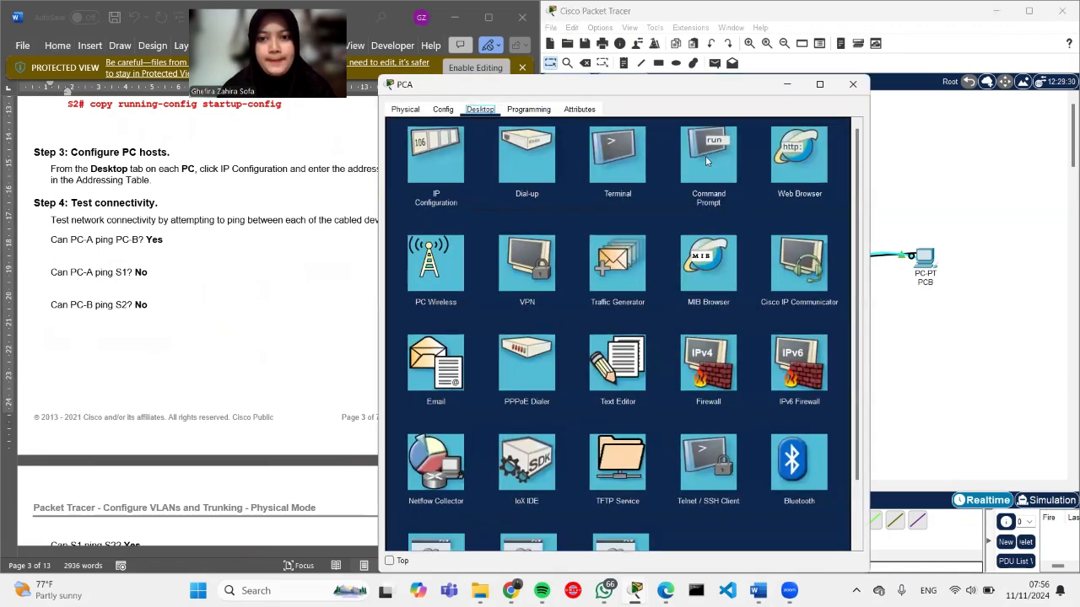
pyautogui.click(714, 158)
pyautogui.scroll(20, 190, 302)
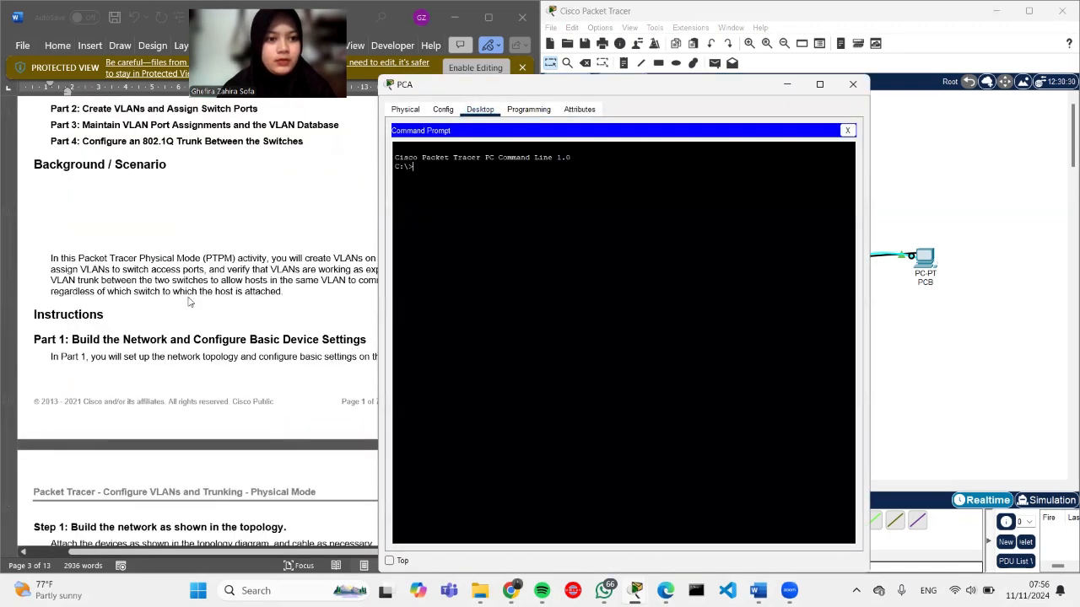
pyautogui.hscroll(2, 190, 302)
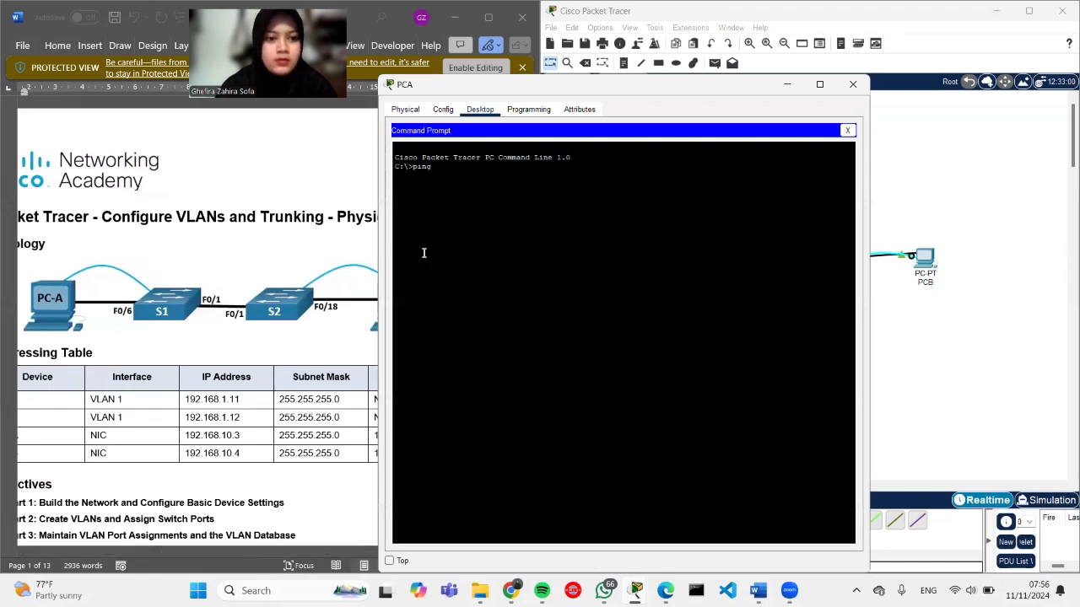
pyautogui.write('ping 192.168.10.4')
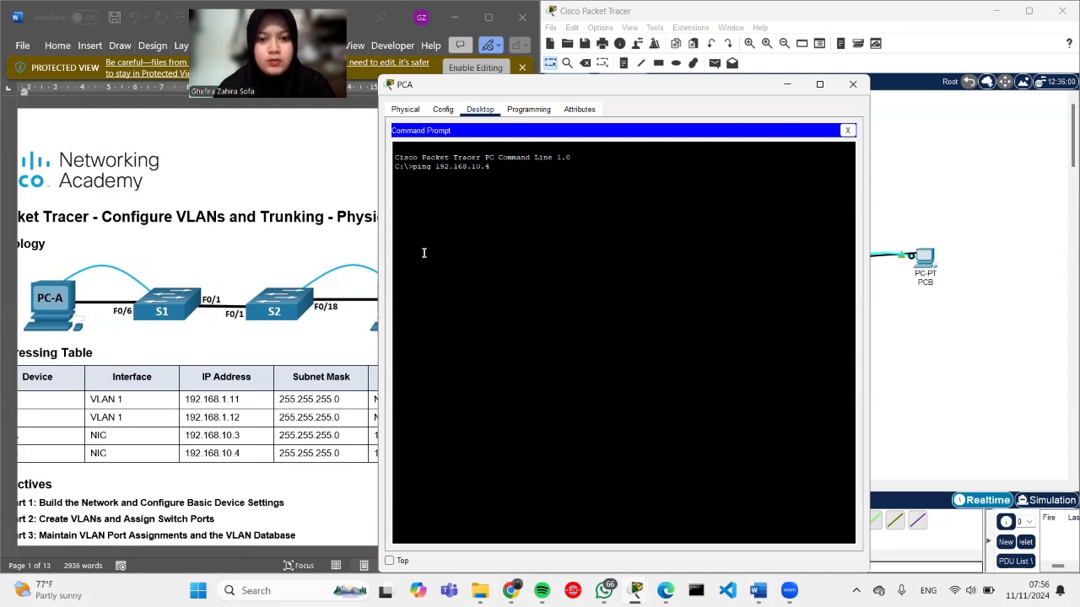
pyautogui.press('Return')
# Step: Check the ping shows 4 of 4 replies with 0% loss, then close PCA's window
pyautogui.scroll(-10, 248, 275)
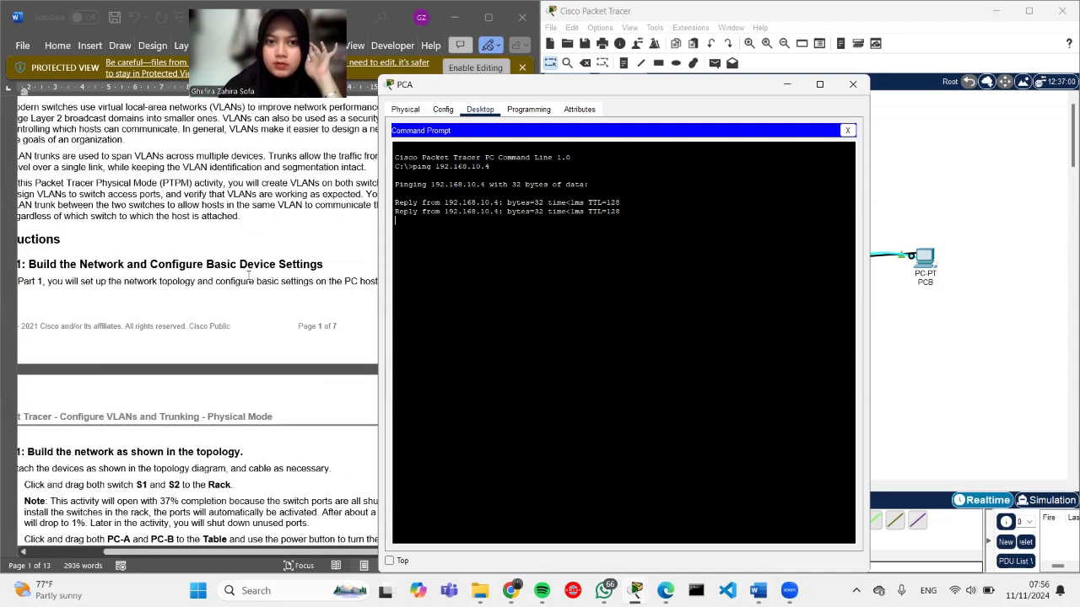
pyautogui.scroll(-15, 248, 275)
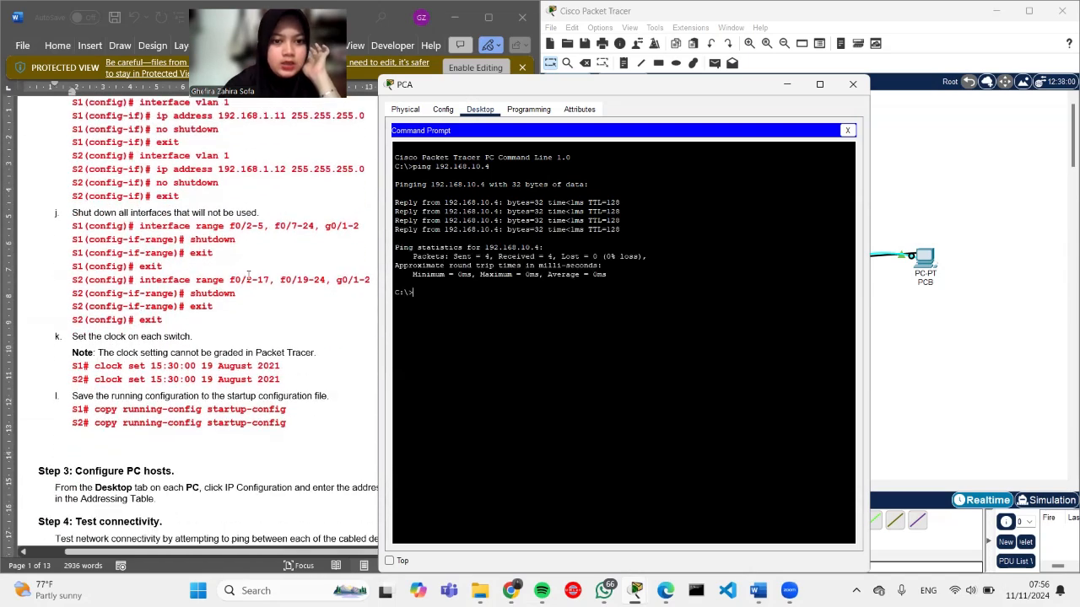
pyautogui.scroll(-3, 248, 275)
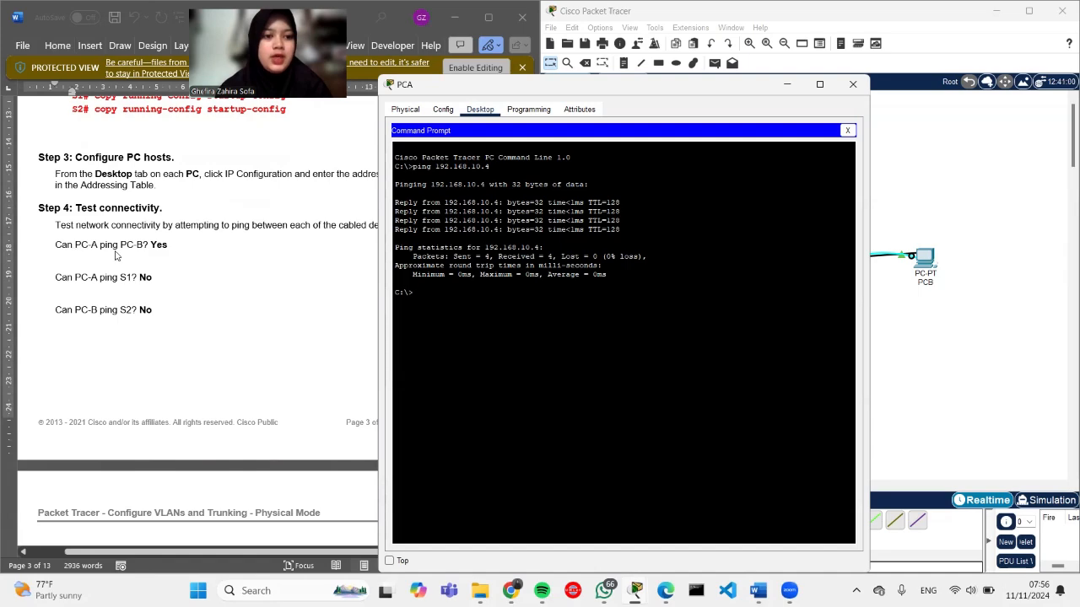
pyautogui.scroll(-5, 264, 332)
pyautogui.scroll(-3, 264, 332)
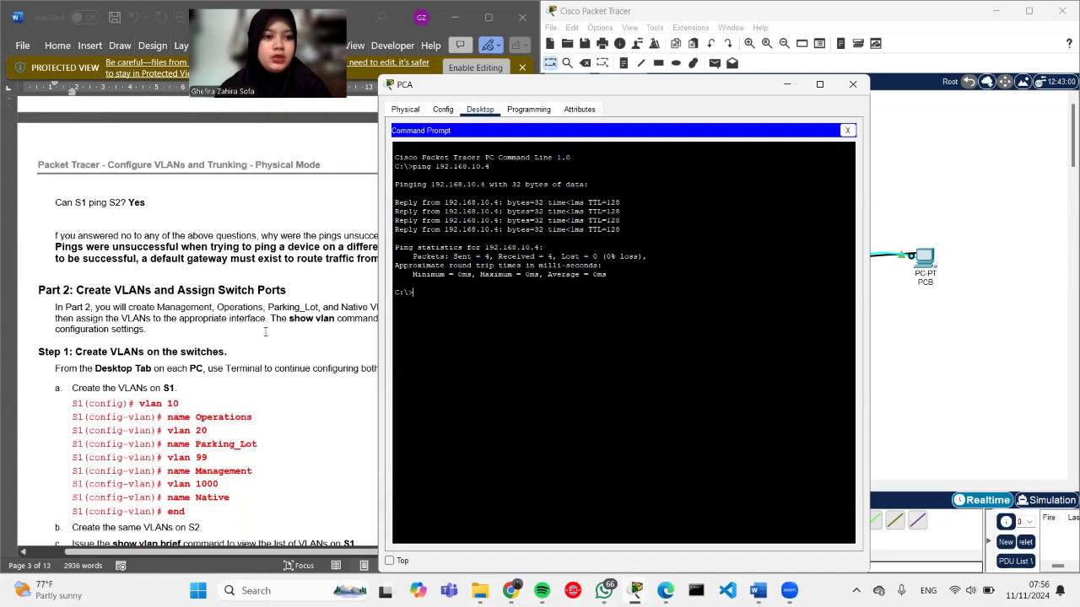
pyautogui.scroll(5, 264, 334)
pyautogui.scroll(-4, 264, 336)
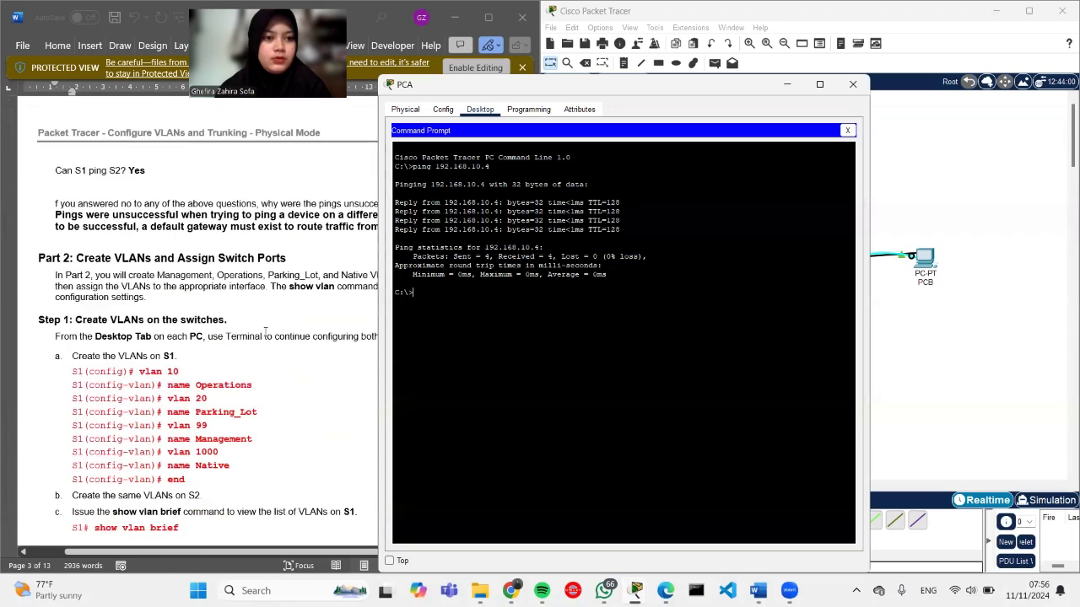
pyautogui.scroll(-1, 264, 332)
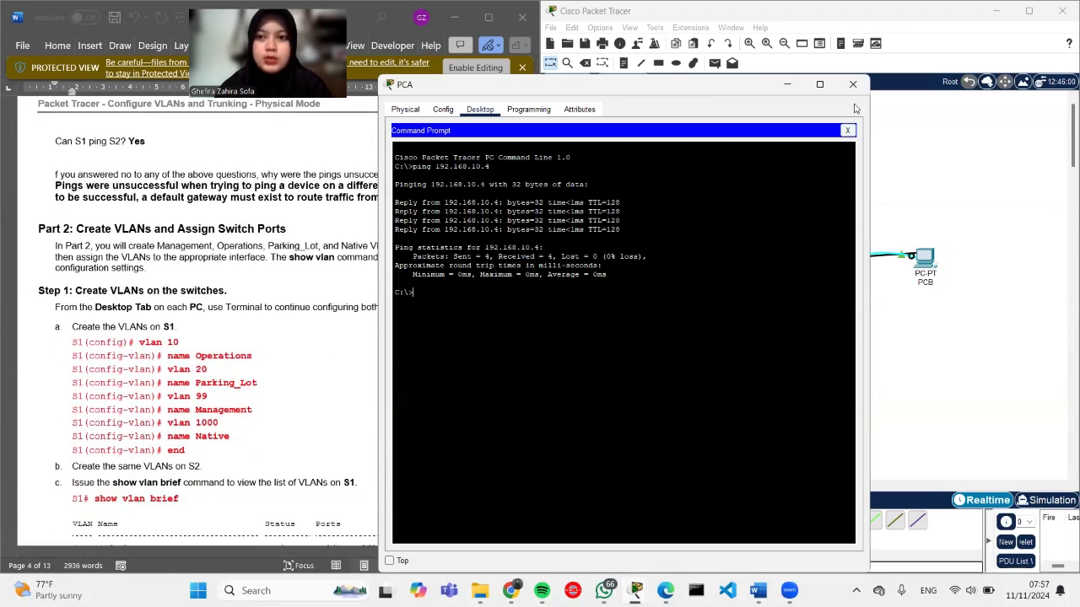
pyautogui.click(854, 84)
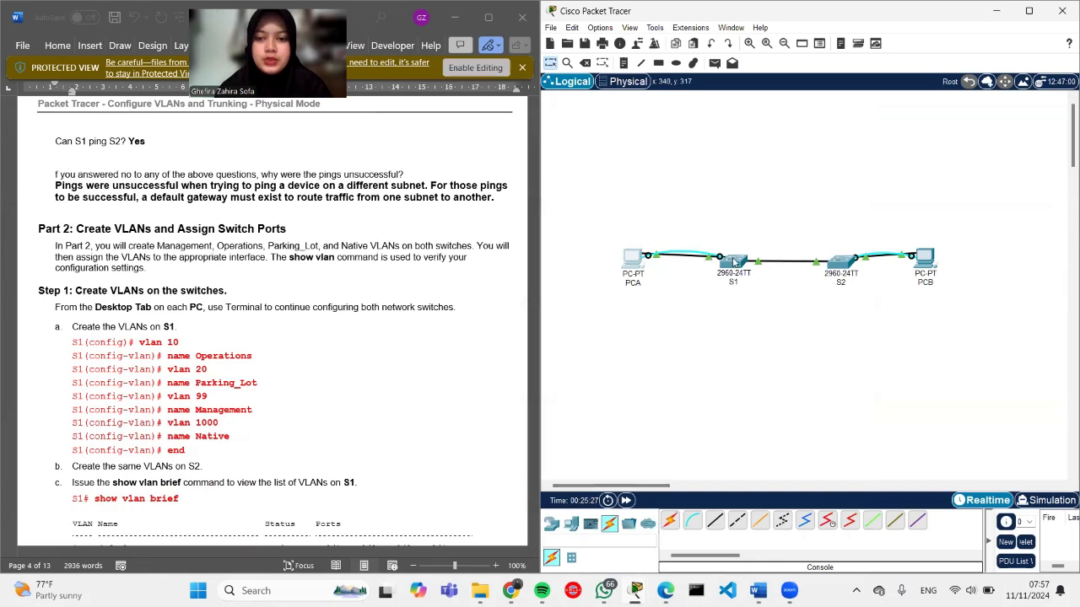
# Step: From S1's CLI, ping S2 at 192.168.1.12, getting 3 of 5 replies (60%)
pyautogui.click(713, 255)
pyautogui.scroll(15, 359, 401)
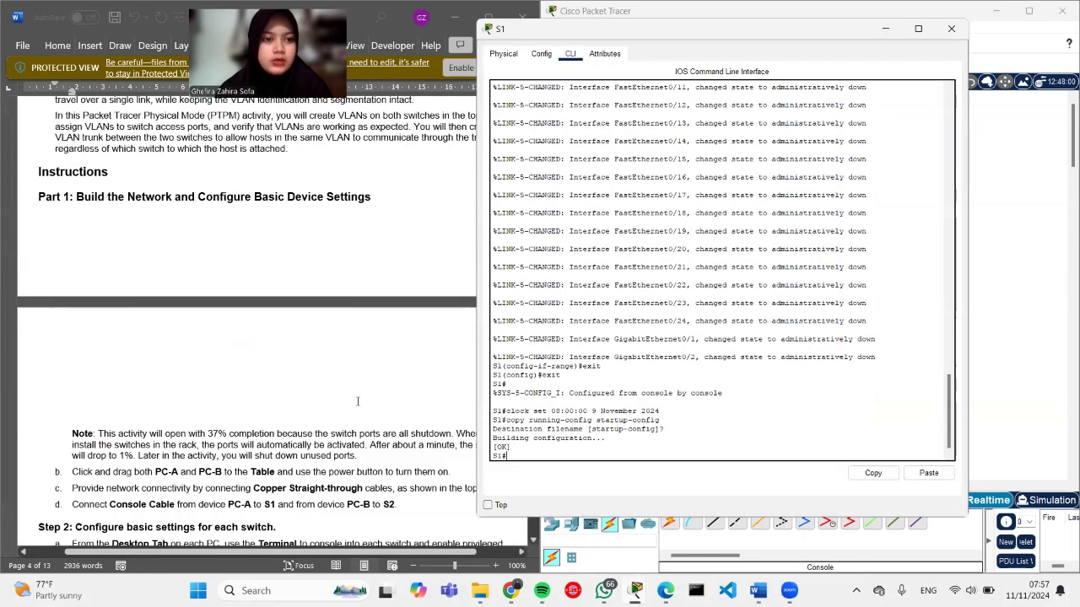
pyautogui.scroll(-2, 358, 401)
pyautogui.write('ping')
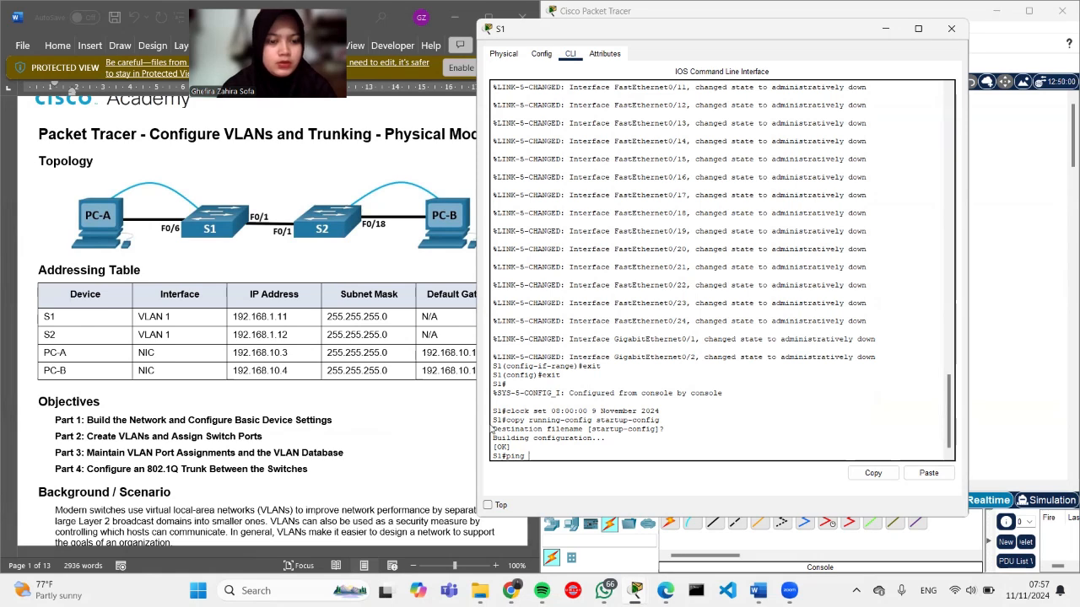
pyautogui.write(' 192.16')
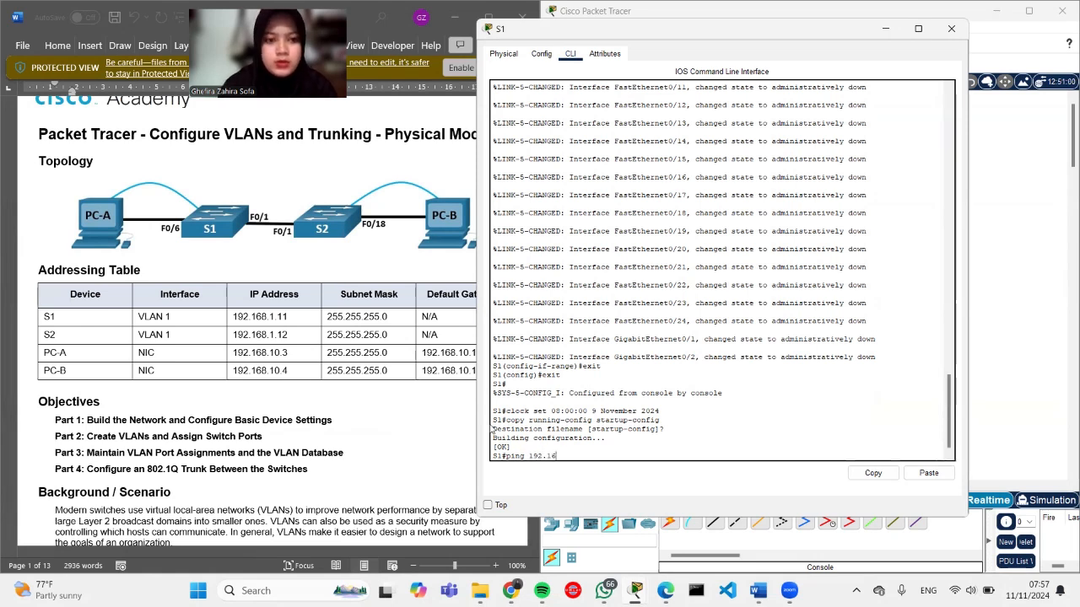
pyautogui.write('8.1.')
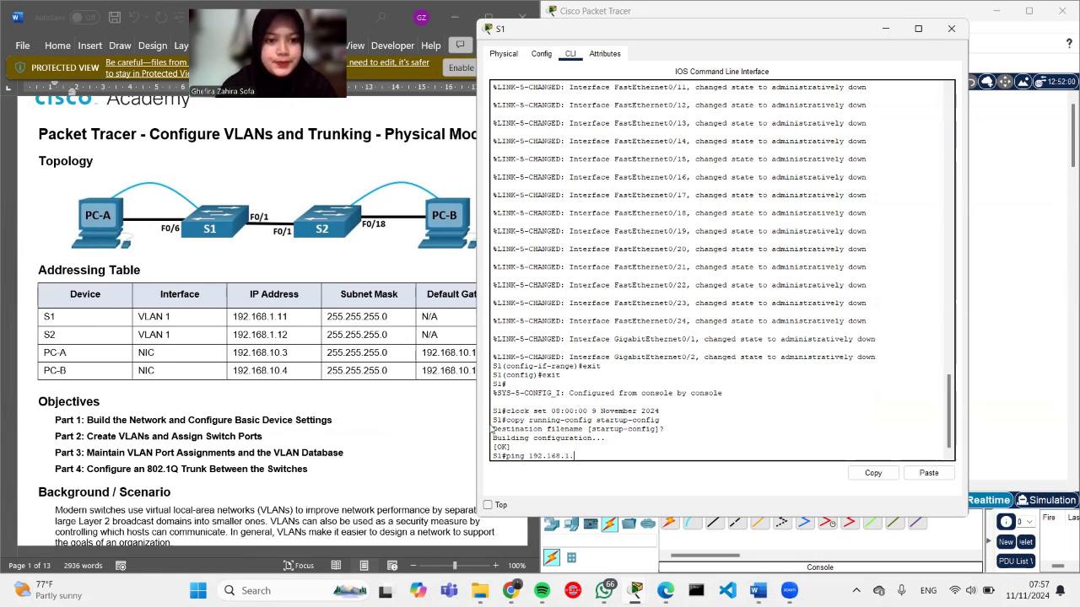
pyautogui.write('12')
pyautogui.press('Return')
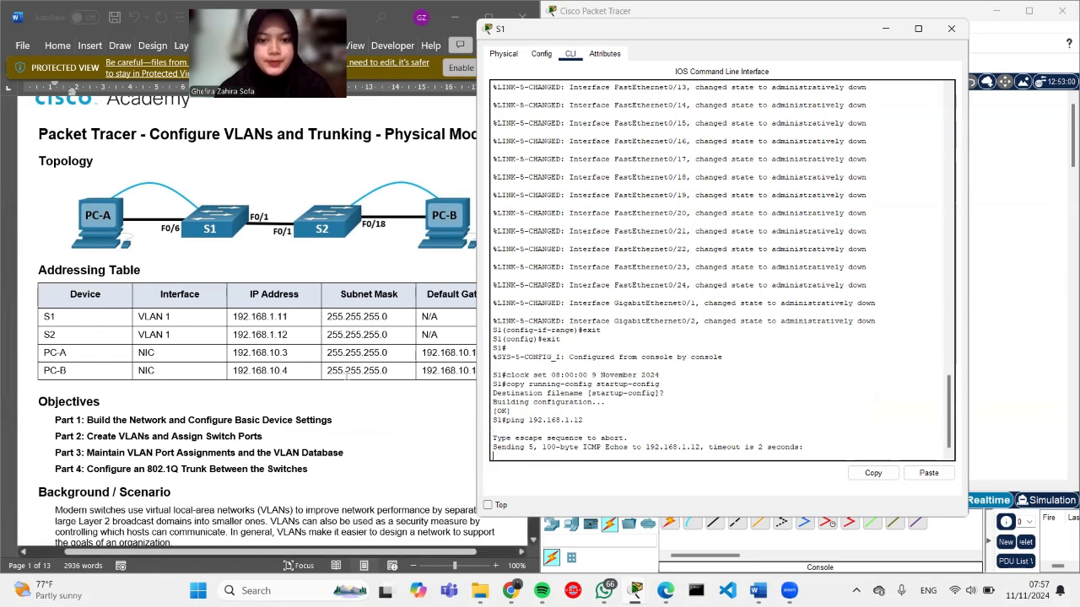
pyautogui.scroll(-15, 346, 380)
pyautogui.scroll(-5, 346, 379)
pyautogui.scroll(4, 346, 378)
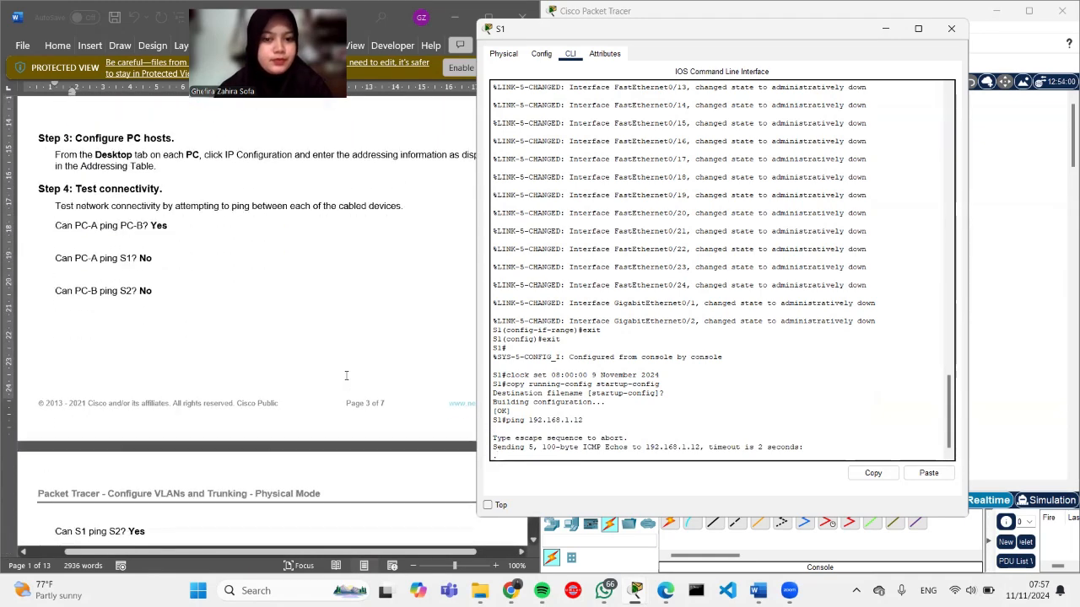
pyautogui.scroll(-4, 346, 377)
pyautogui.scroll(-1, 346, 375)
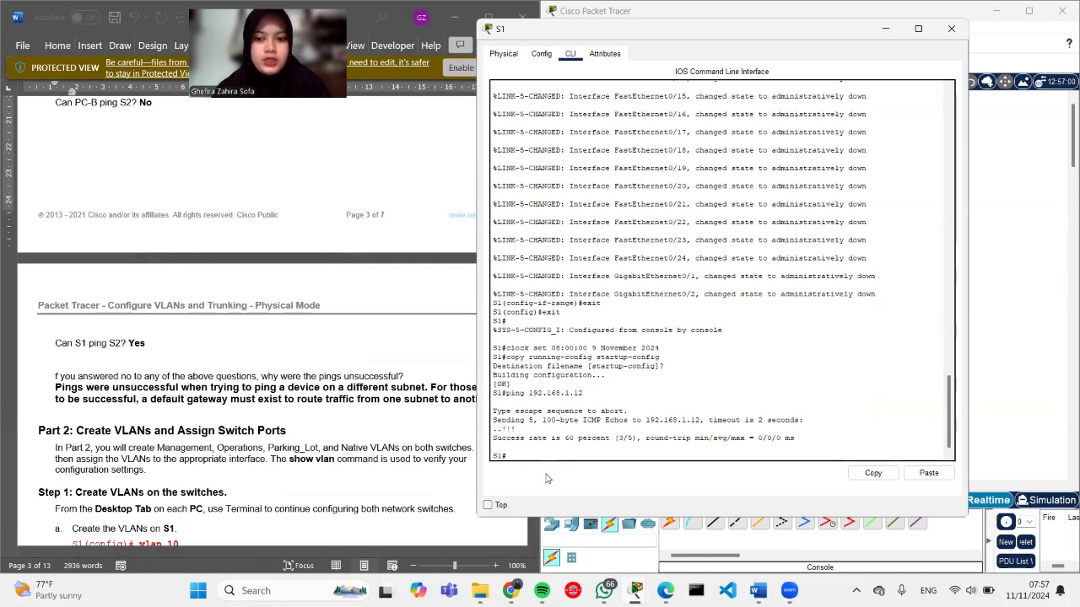
pyautogui.scroll(-4, 311, 393)
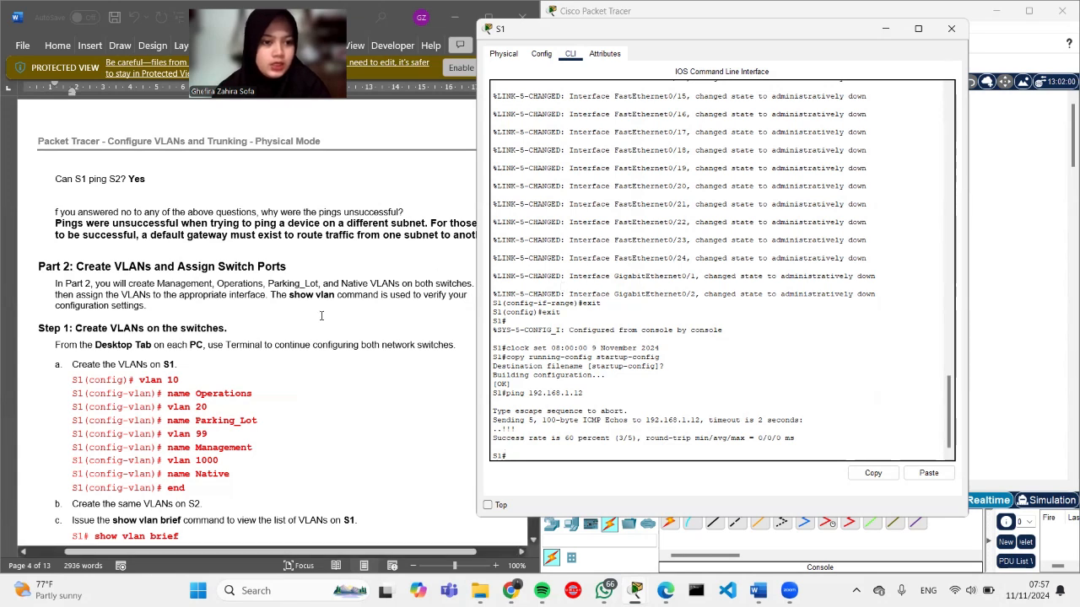
# Step: Enter config terminal on S1 and create VLAN 10 named Operations
pyautogui.click(554, 404)
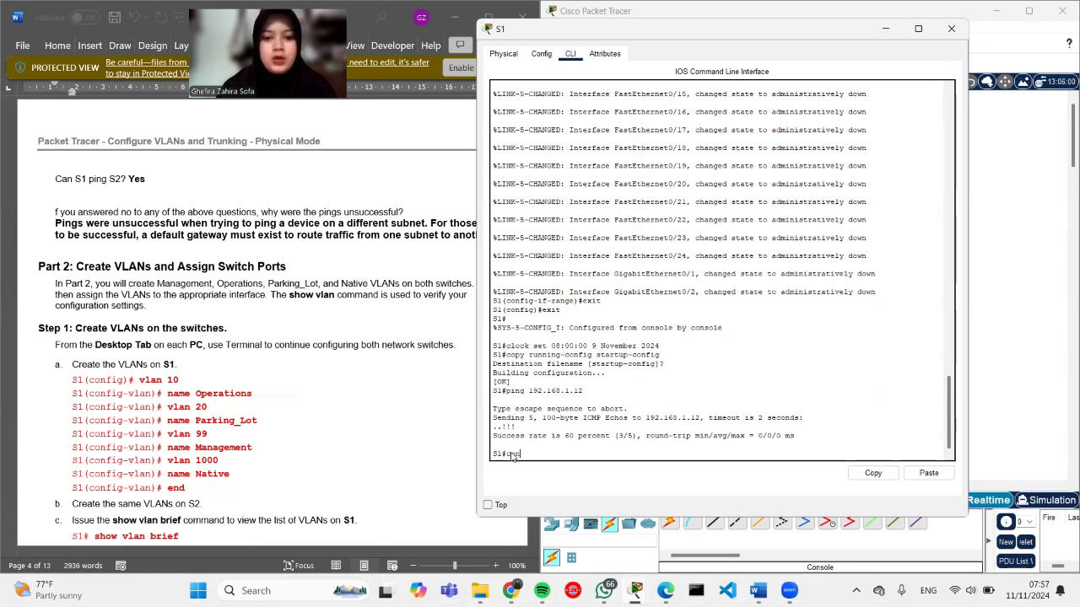
pyautogui.write('ig terminal')
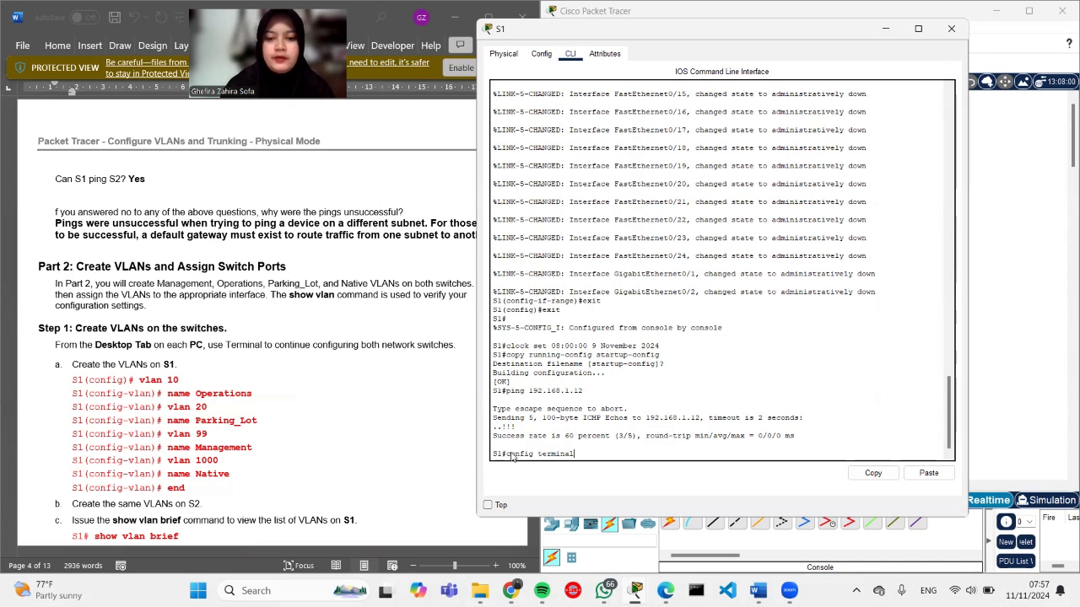
pyautogui.press('Return')
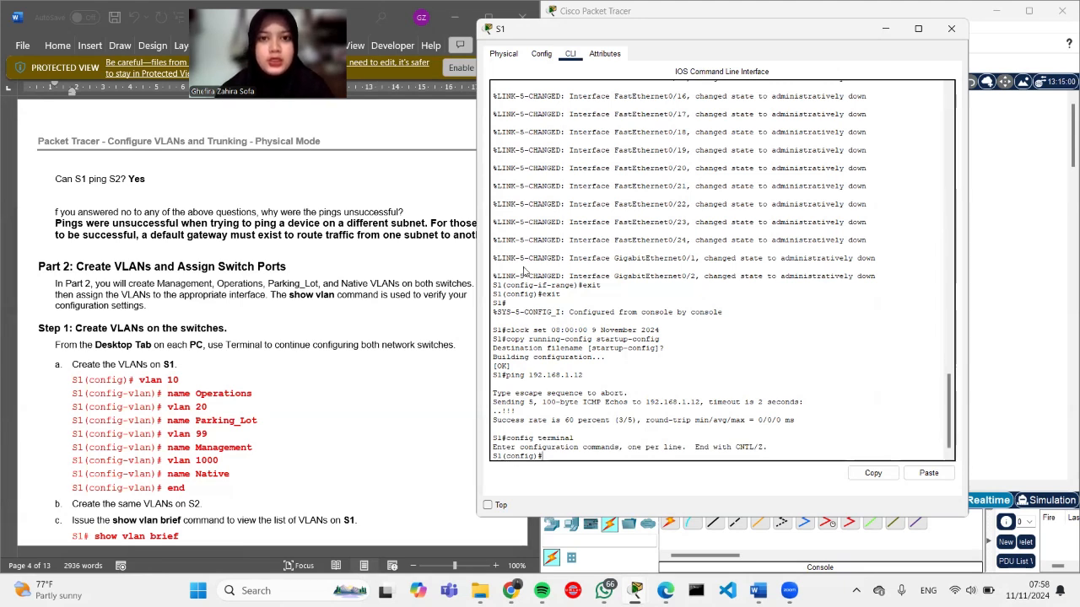
pyautogui.scroll(-1, 148, 353)
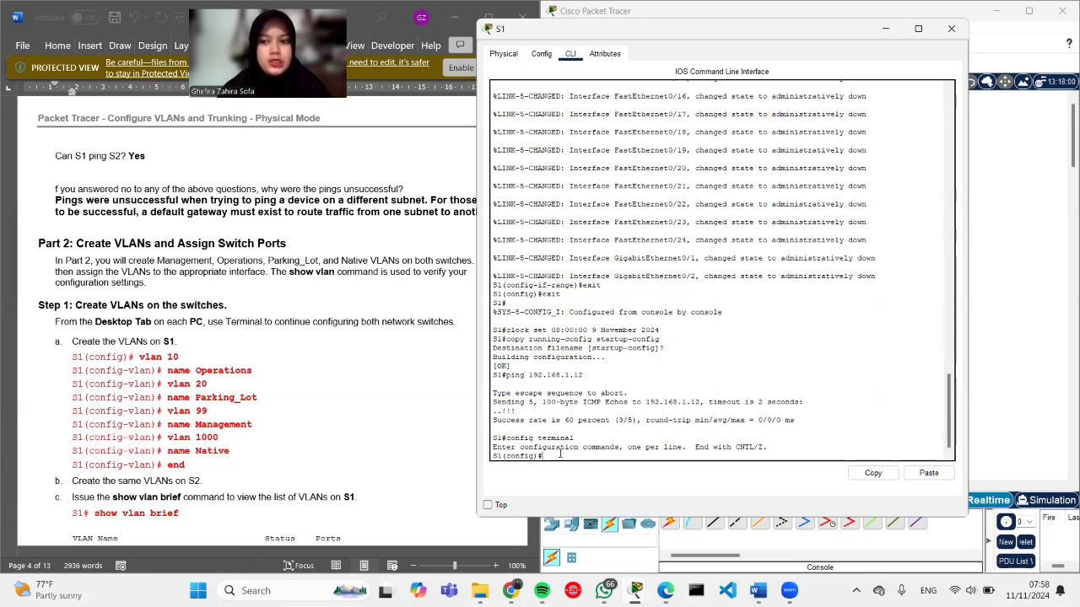
pyautogui.write('vlan')
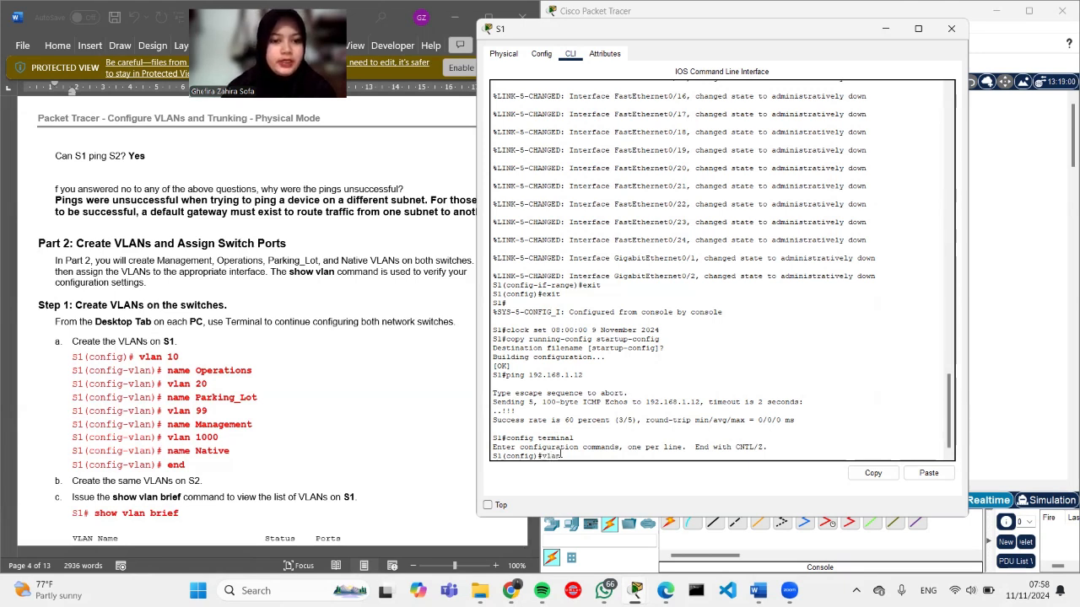
pyautogui.write(' 10')
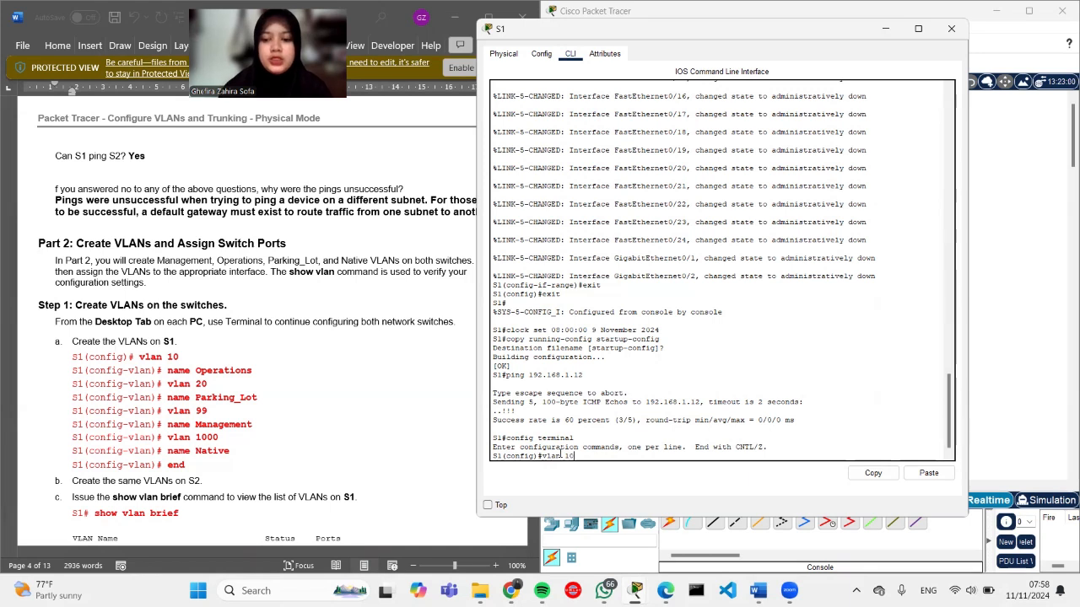
pyautogui.press('Return')
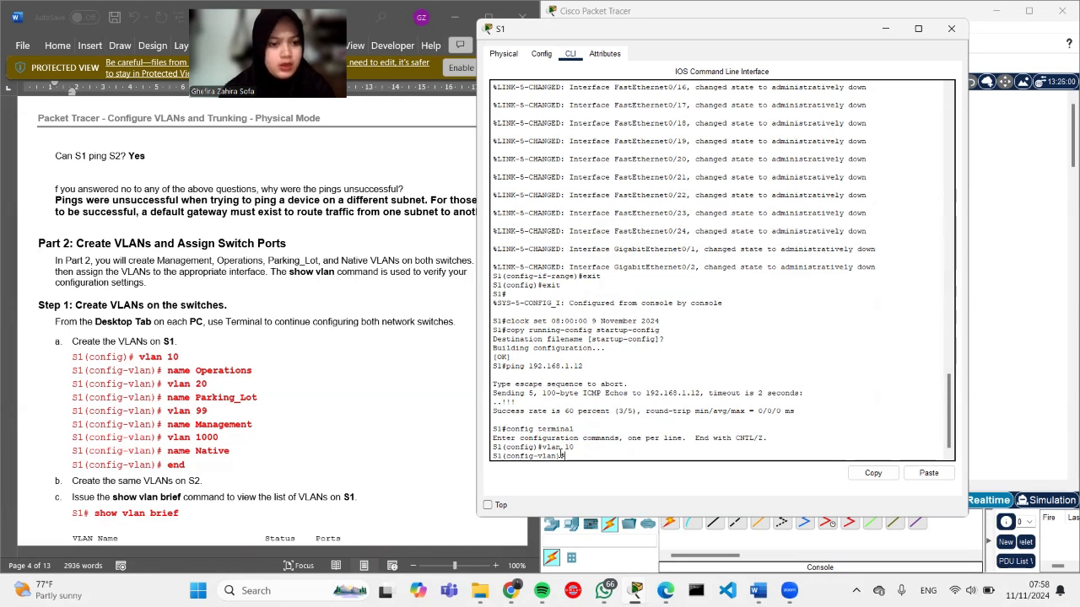
pyautogui.write('name')
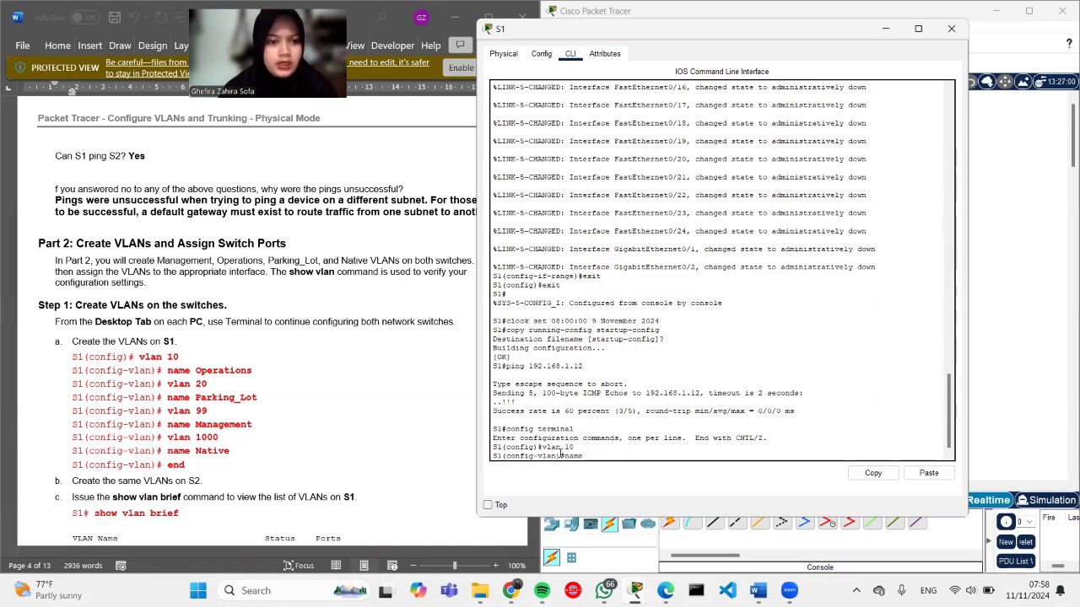
pyautogui.write(' Ope')
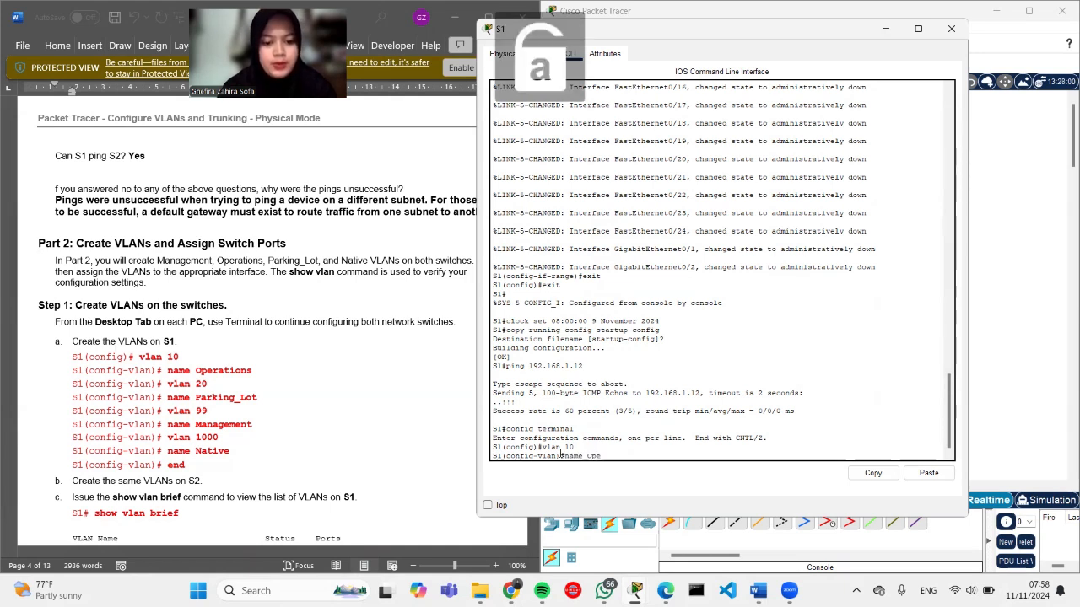
pyautogui.write('rations')
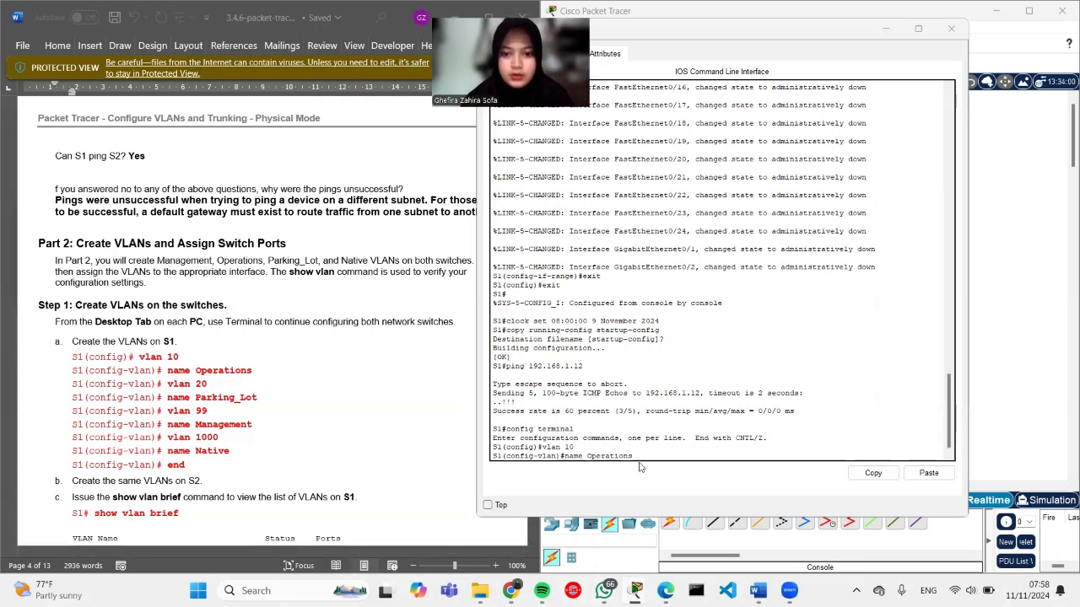
pyautogui.press('Return')
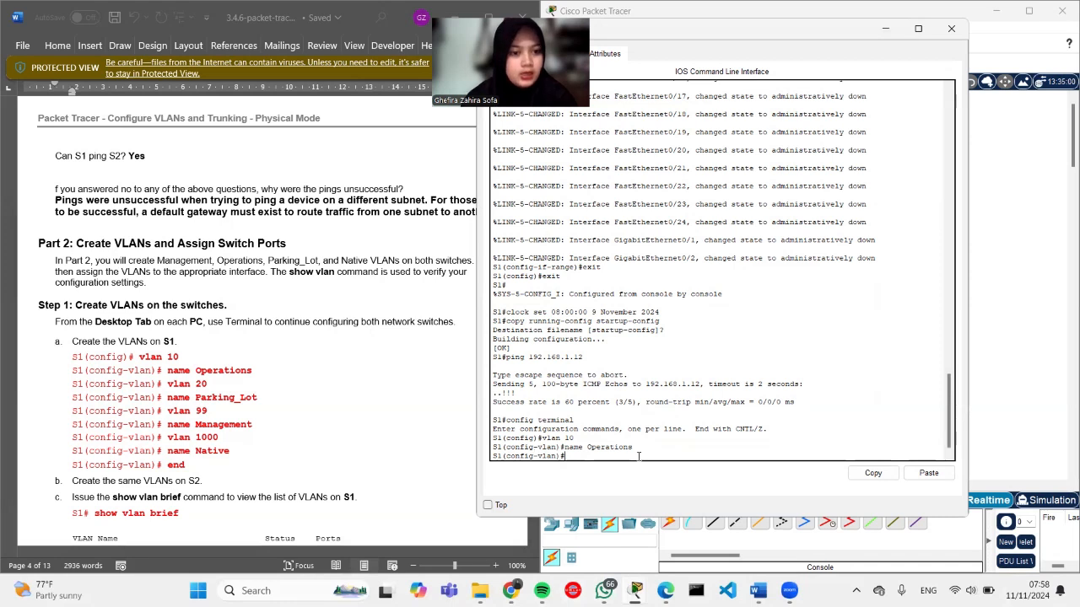
# Step: Create VLAN 20 named Parking_Lot and VLAN 99 named Management
pyautogui.write('vlan ')
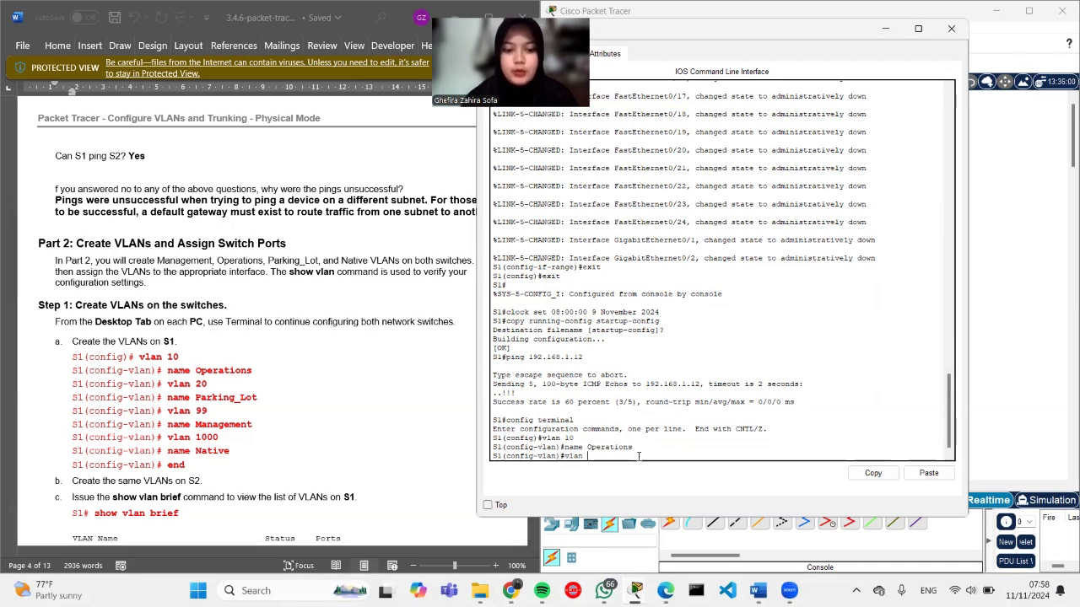
pyautogui.write('20')
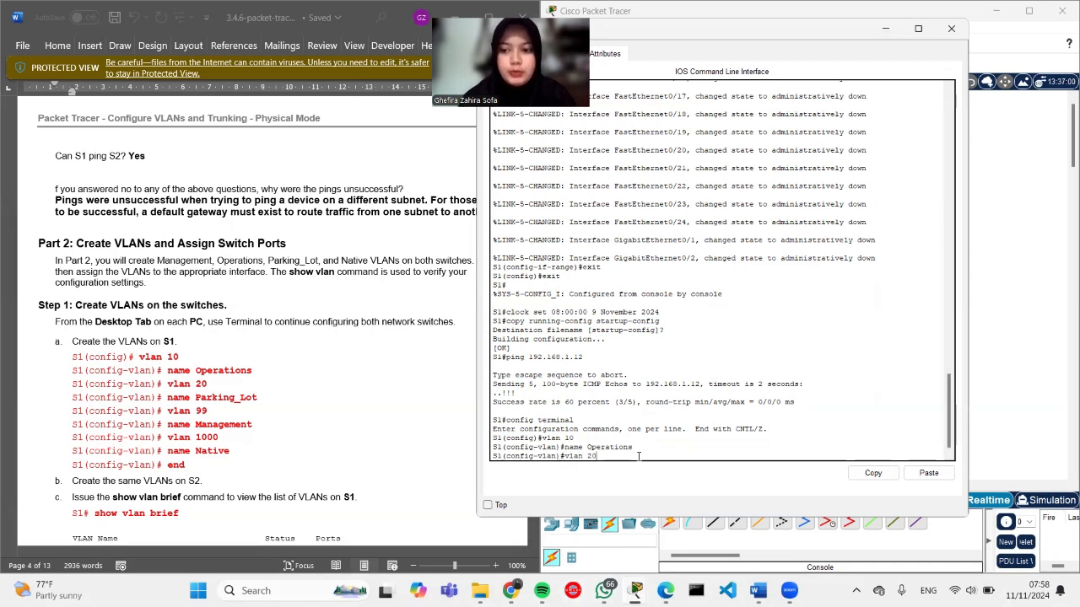
pyautogui.press('Return')
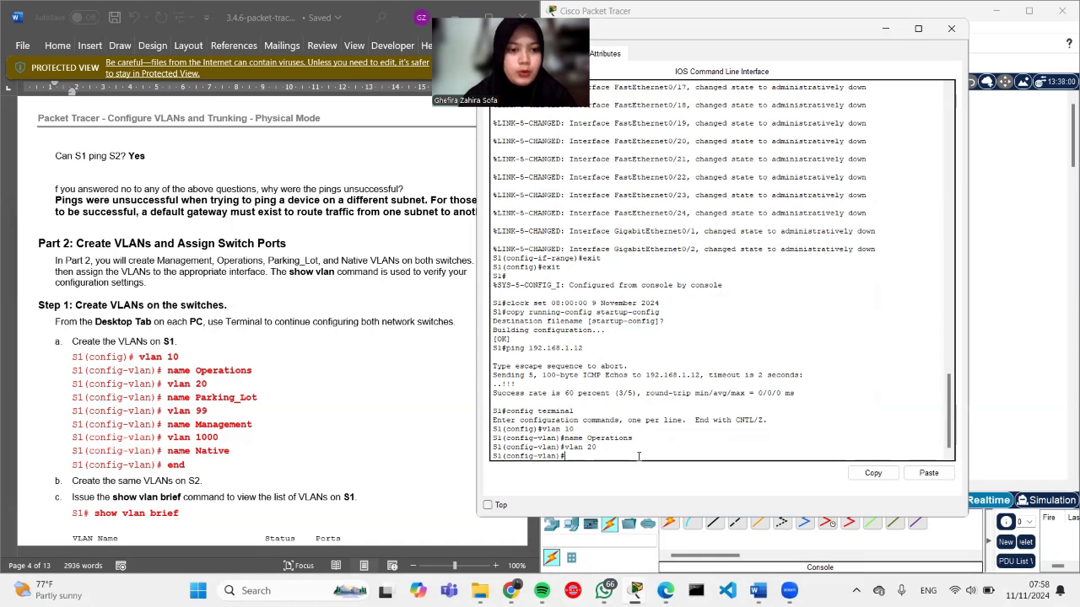
pyautogui.write('name Parking_lo')
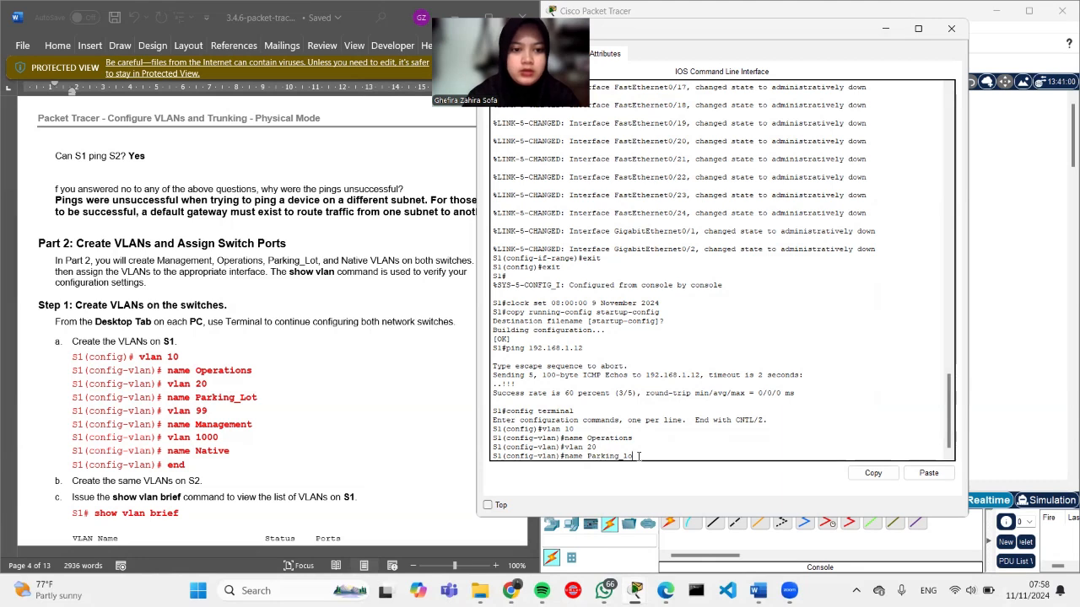
pyautogui.press('BackSpace')
pyautogui.press('BackSpace')
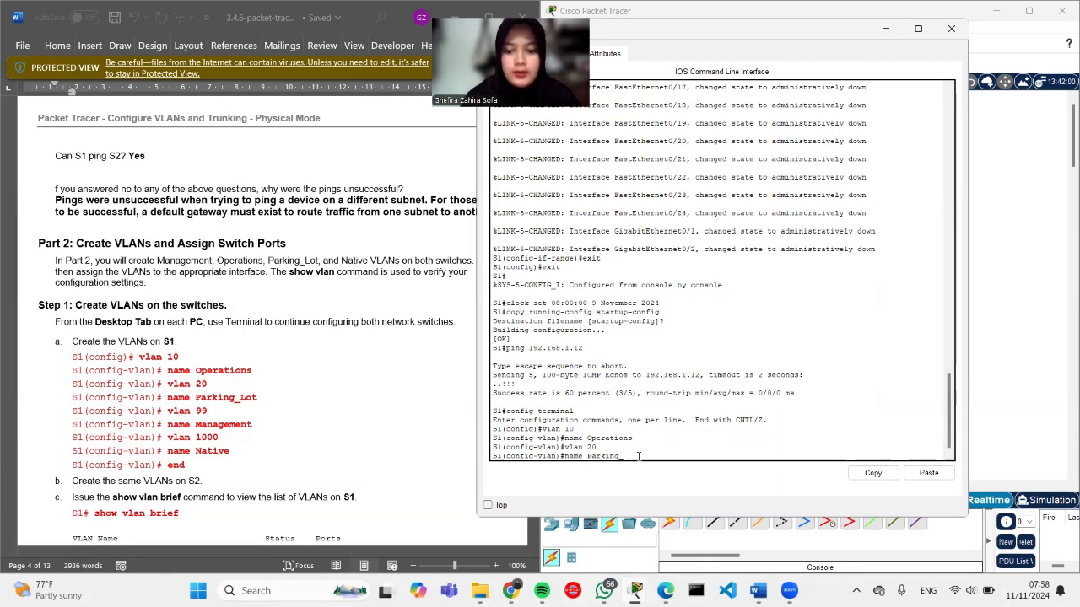
pyautogui.write('Lot')
pyautogui.press('Return')
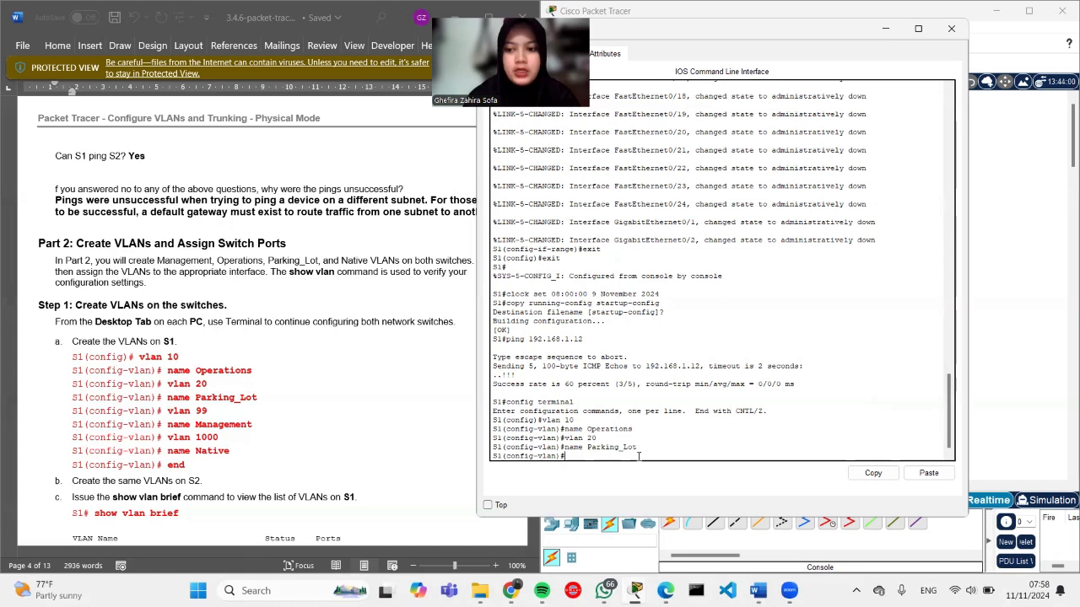
pyautogui.write('vlan 99')
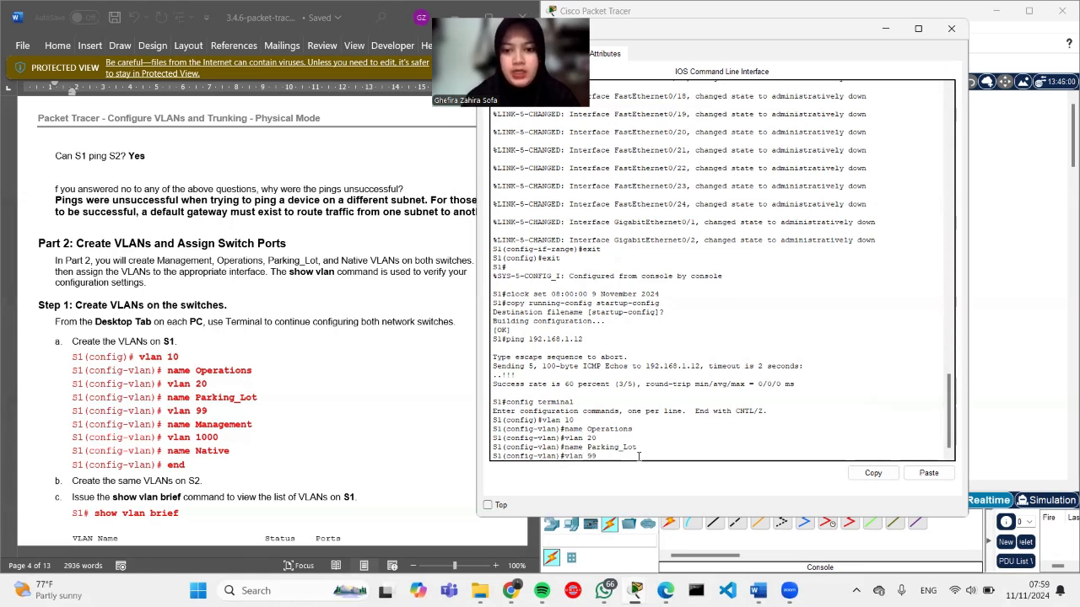
pyautogui.press('Return')
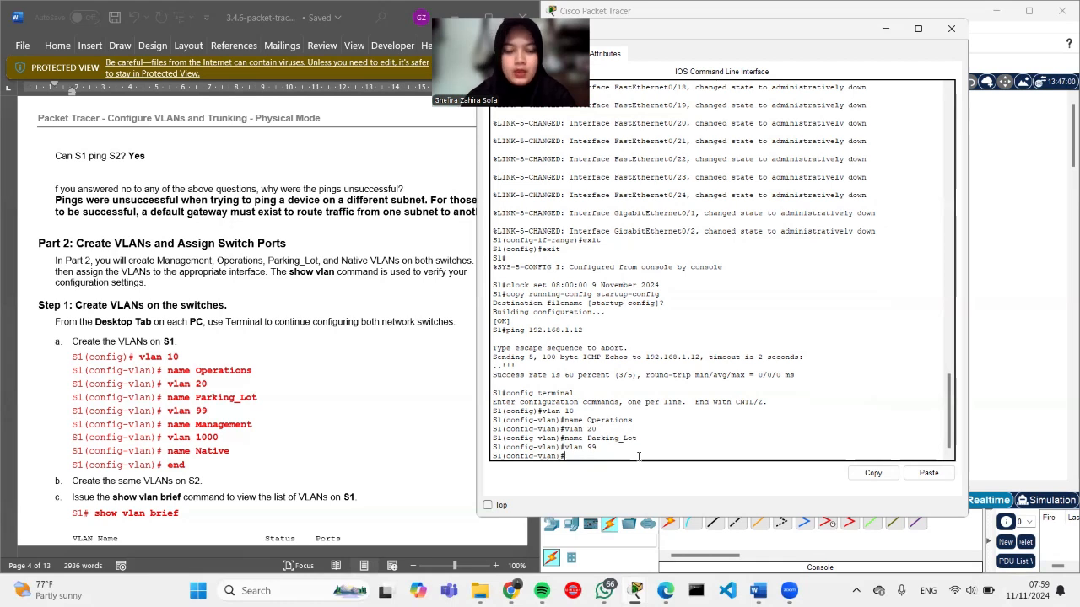
pyautogui.write('name ')
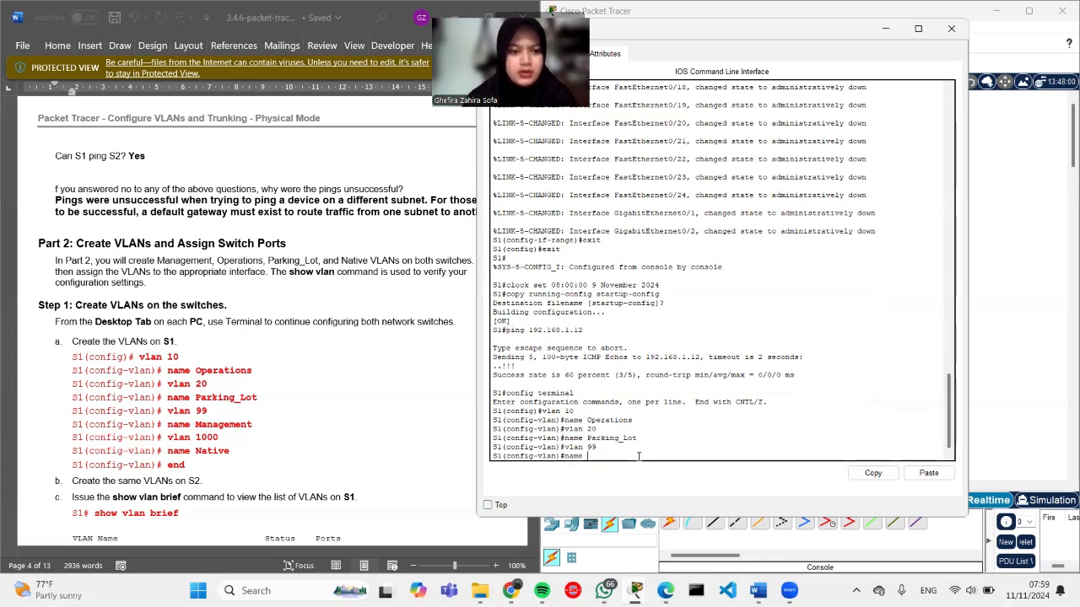
pyautogui.write('Management')
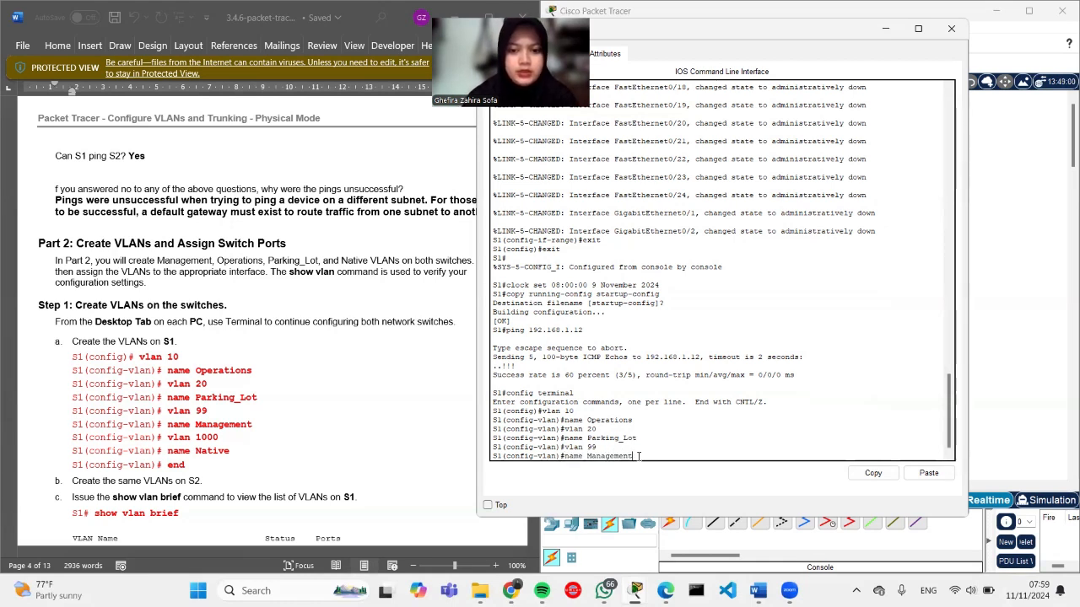
pyautogui.press('Return')
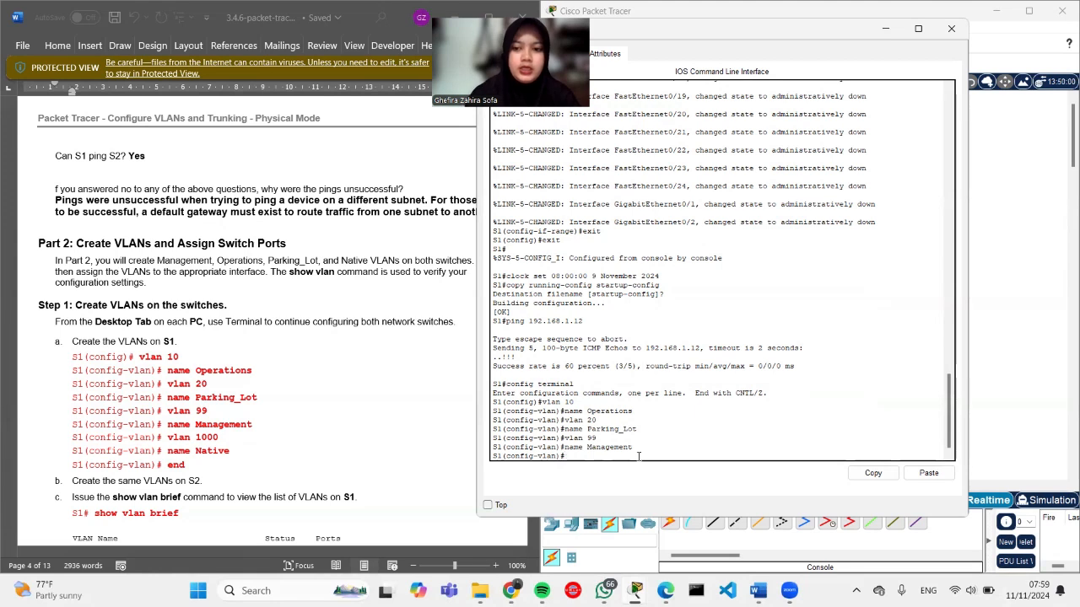
# Step: Create VLAN 1000 named Native and return to the S1# prompt
pyautogui.write('vlan')
pyautogui.write(' 1000')
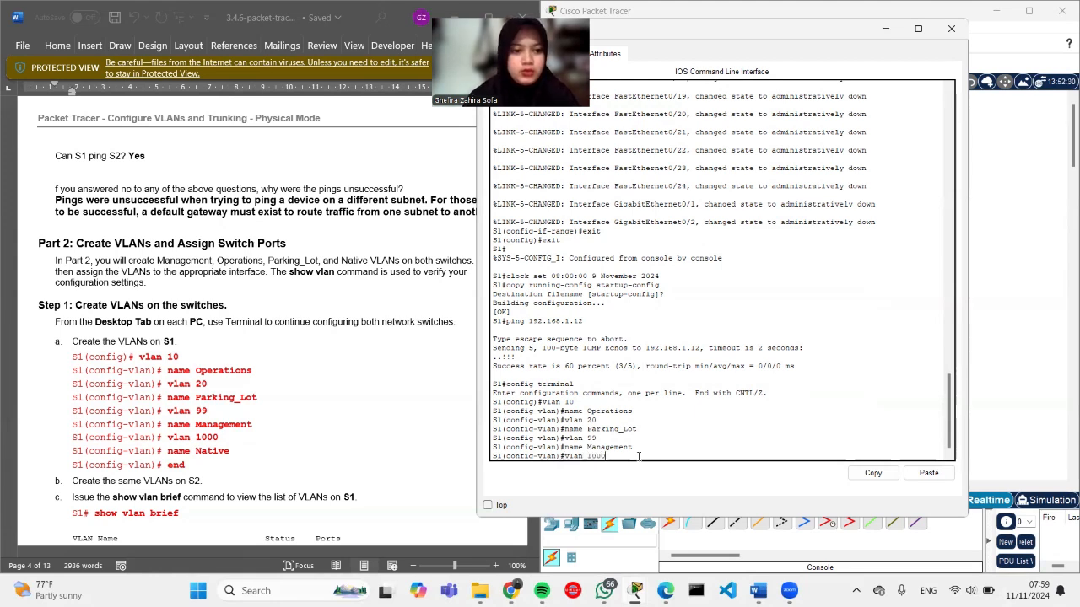
pyautogui.press('Return')
pyautogui.write('na')
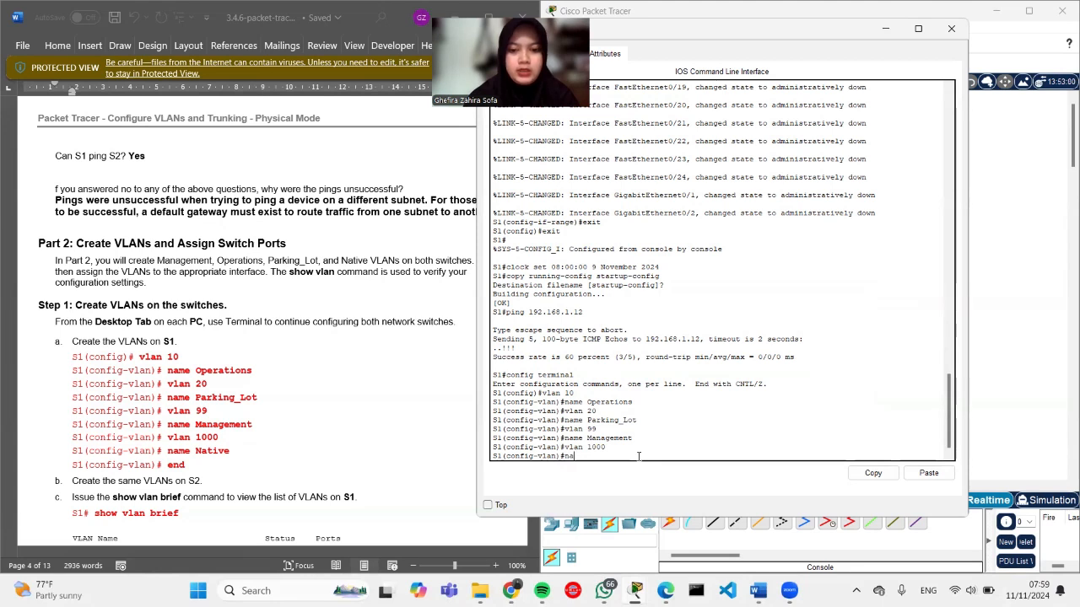
pyautogui.write('me Natuv')
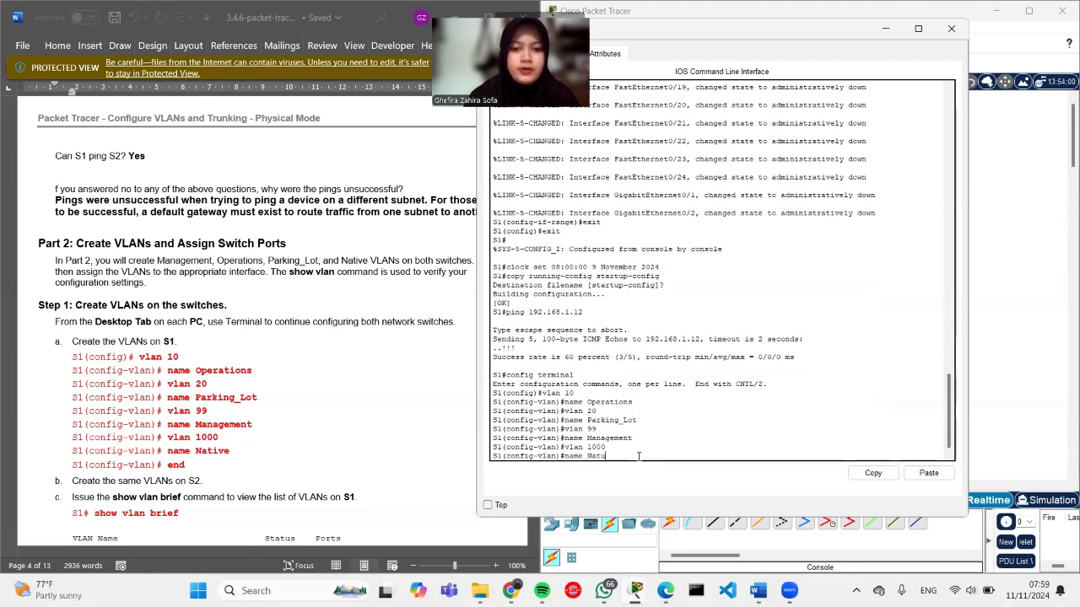
pyautogui.press('BackSpace')
pyautogui.press('BackSpace')
pyautogui.write('ive')
pyautogui.press('Return')
pyautogui.write('ed')
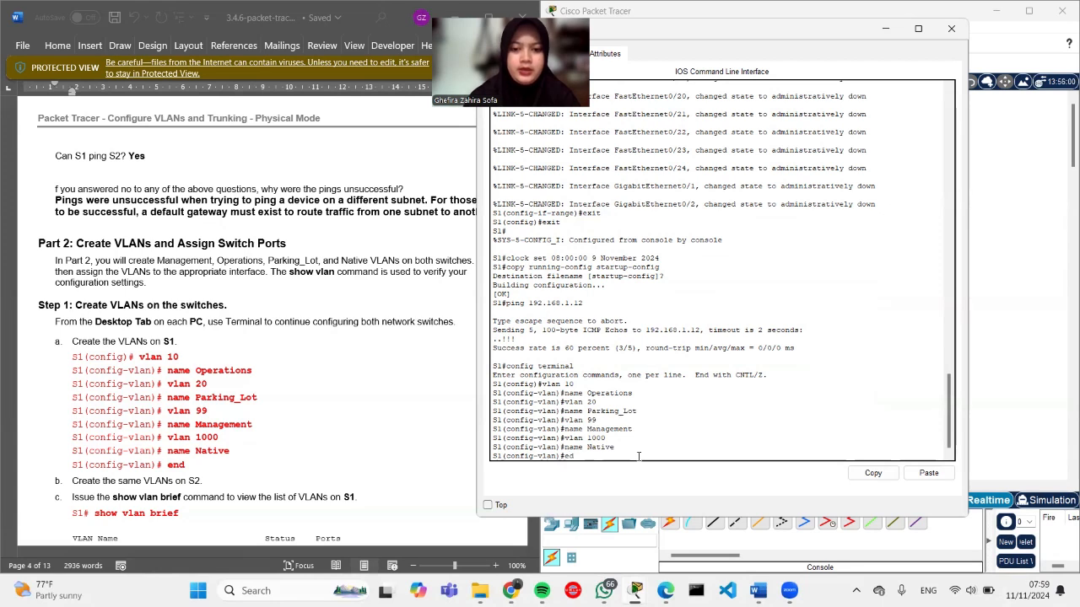
pyautogui.press('BackSpace')
pyautogui.write('nd')
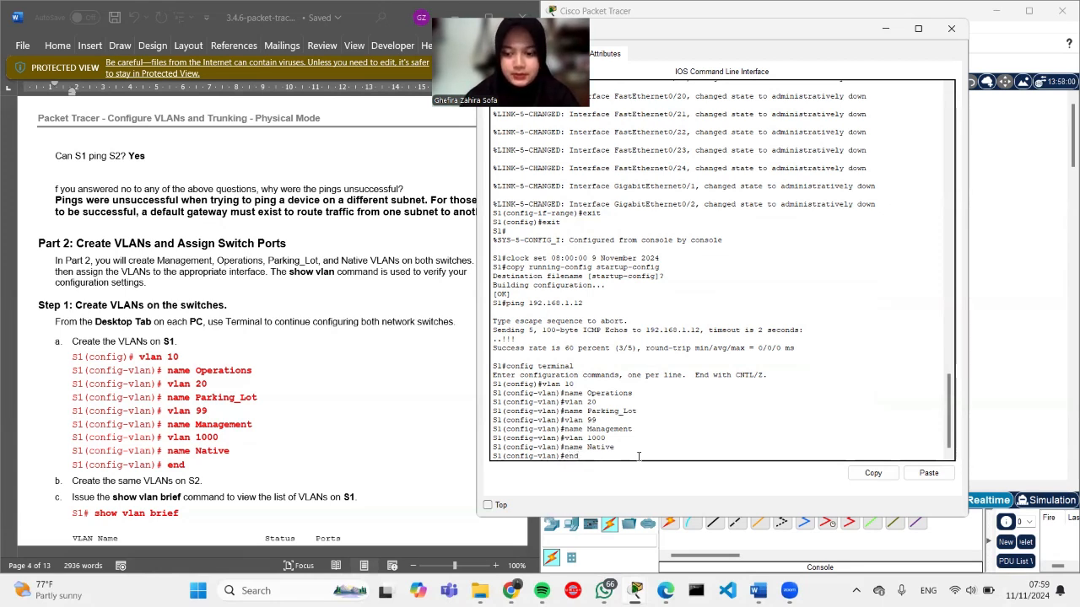
pyautogui.press('Return')
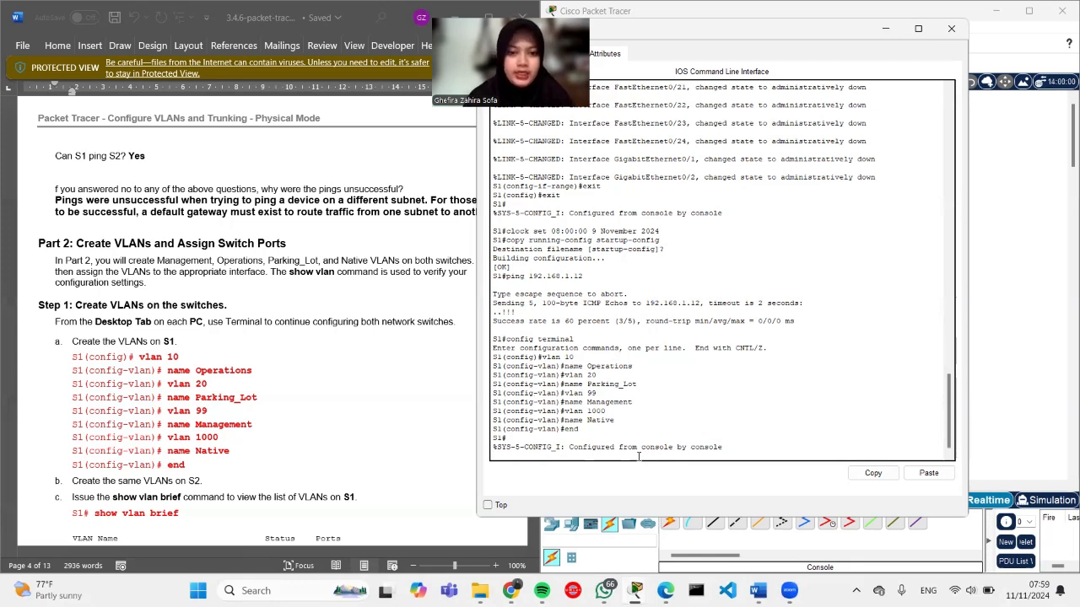
pyautogui.press('Return')
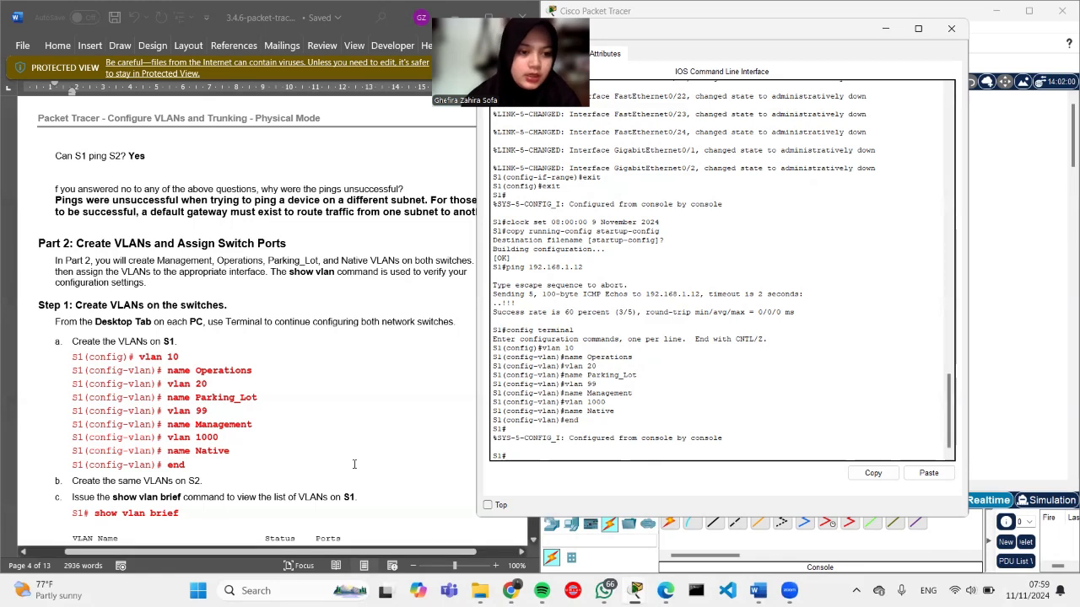
# Step: Run show vlan brief on S1 and check VLANs 10, 20, 99 and 1000 are active
pyautogui.scroll(-5, 349, 464)
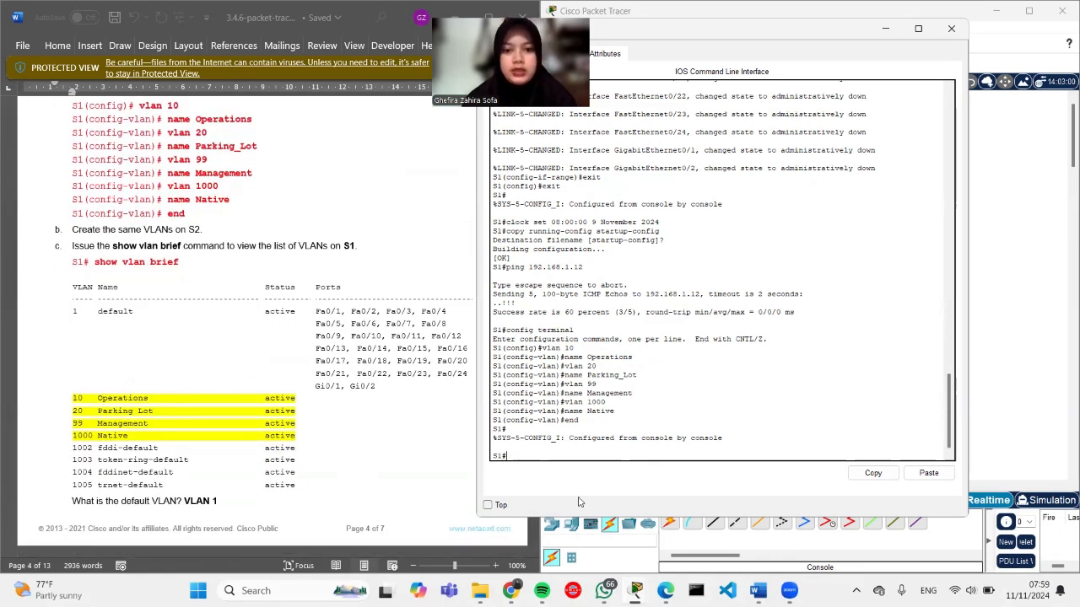
pyautogui.write('show ')
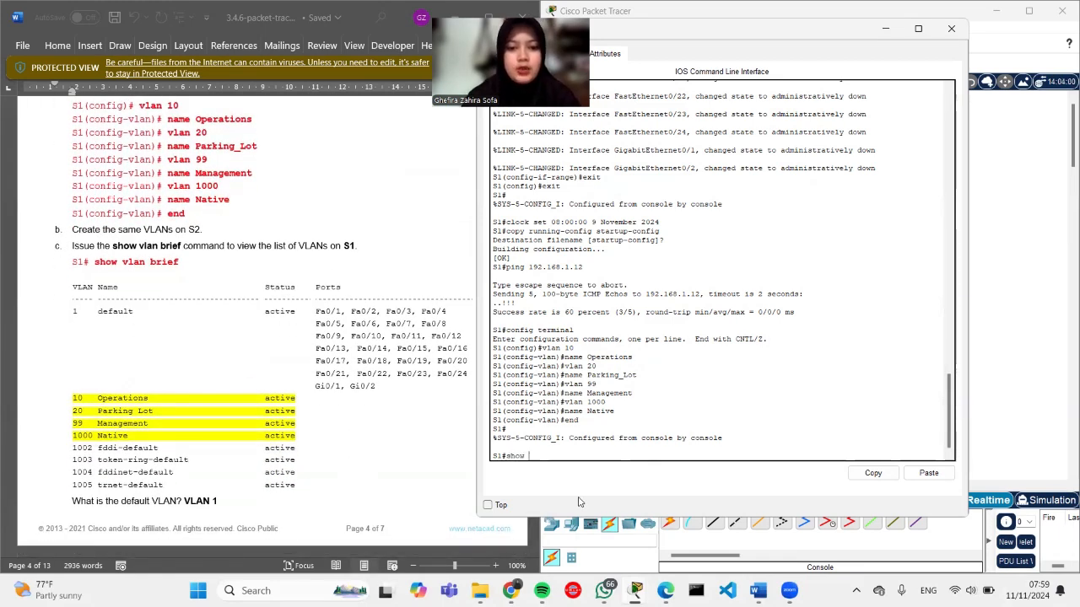
pyautogui.write('vlan ')
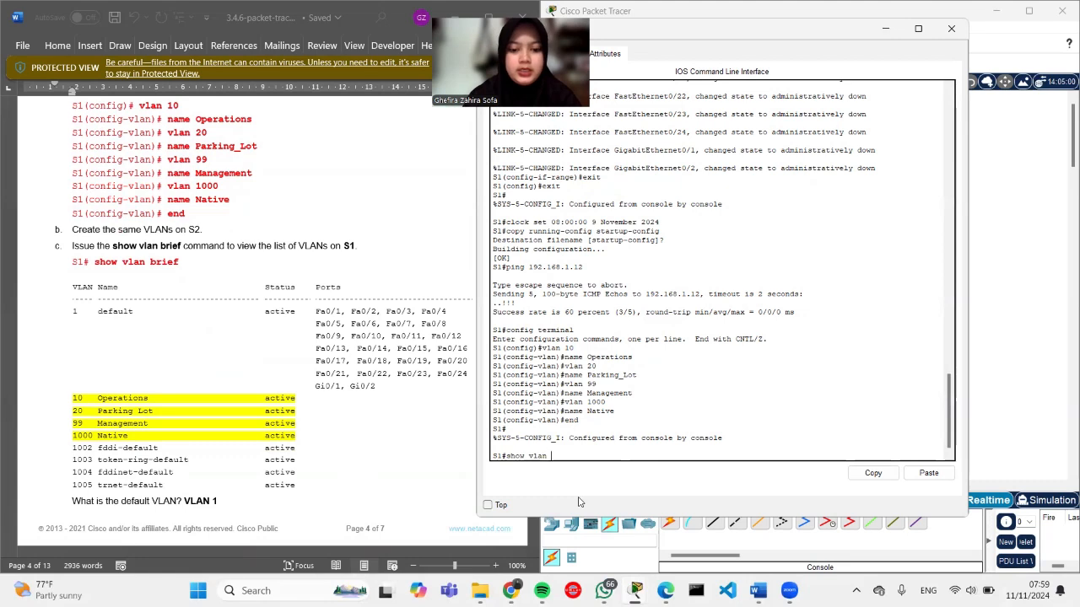
pyautogui.write('brief')
pyautogui.press('Return')
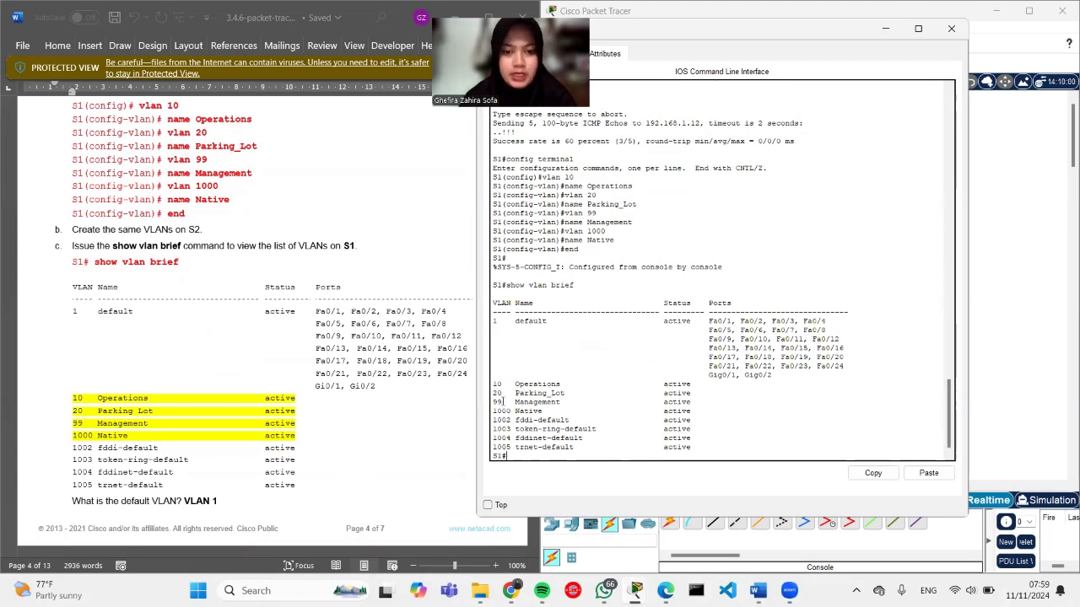
pyautogui.moveTo(695, 411); pyautogui.dragTo(491, 385)
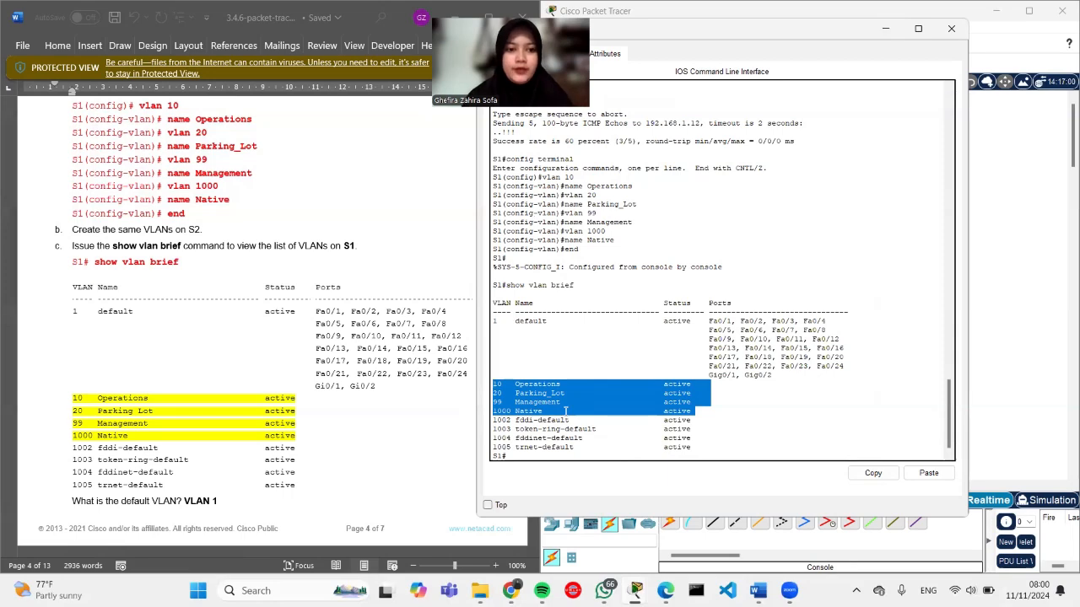
pyautogui.click(692, 409)
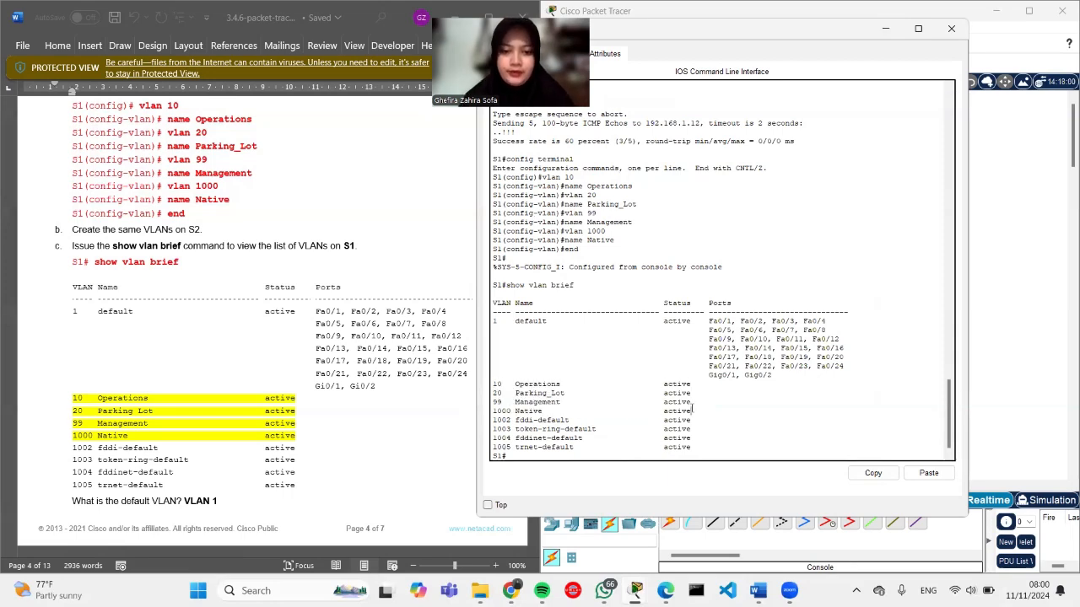
pyautogui.scroll(-8, 249, 415)
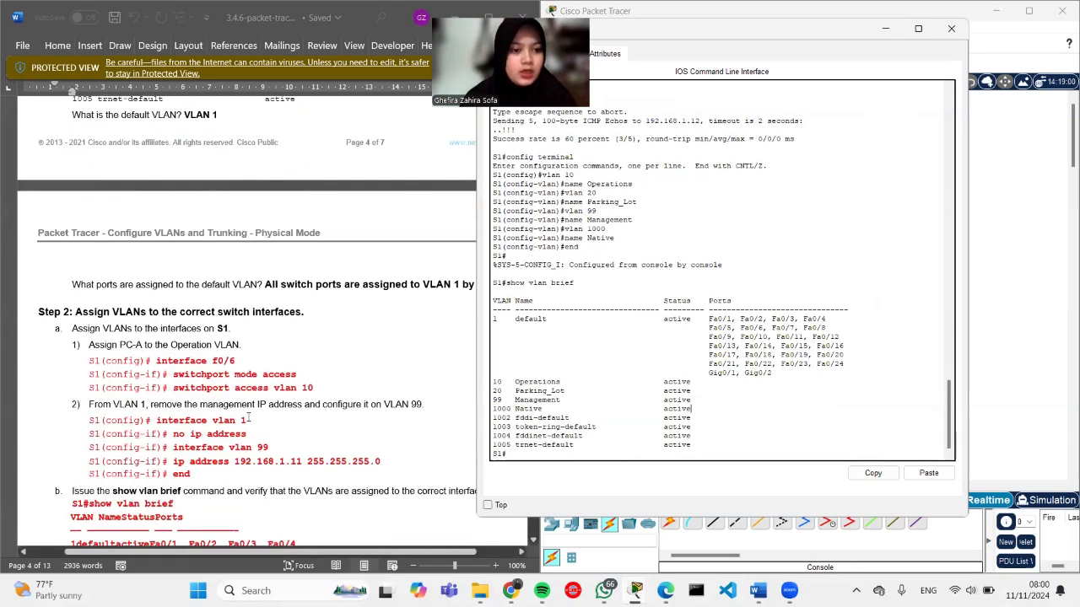
# Step: On S1, set interface f0/6 to switchport mode access
pyautogui.scroll(-2, 249, 418)
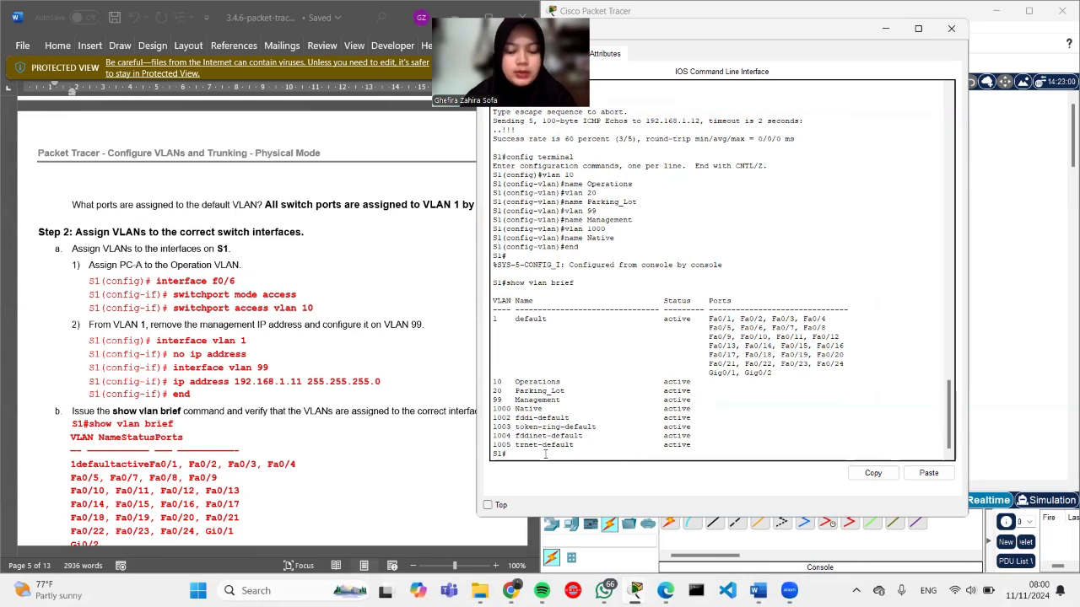
pyautogui.write('con')
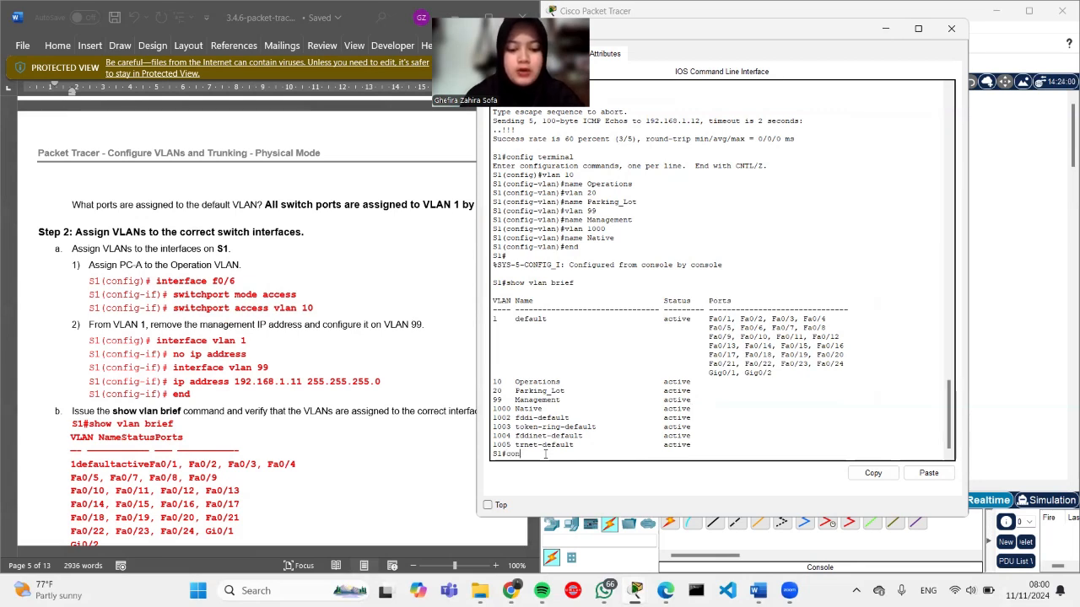
pyautogui.write('fig terminal')
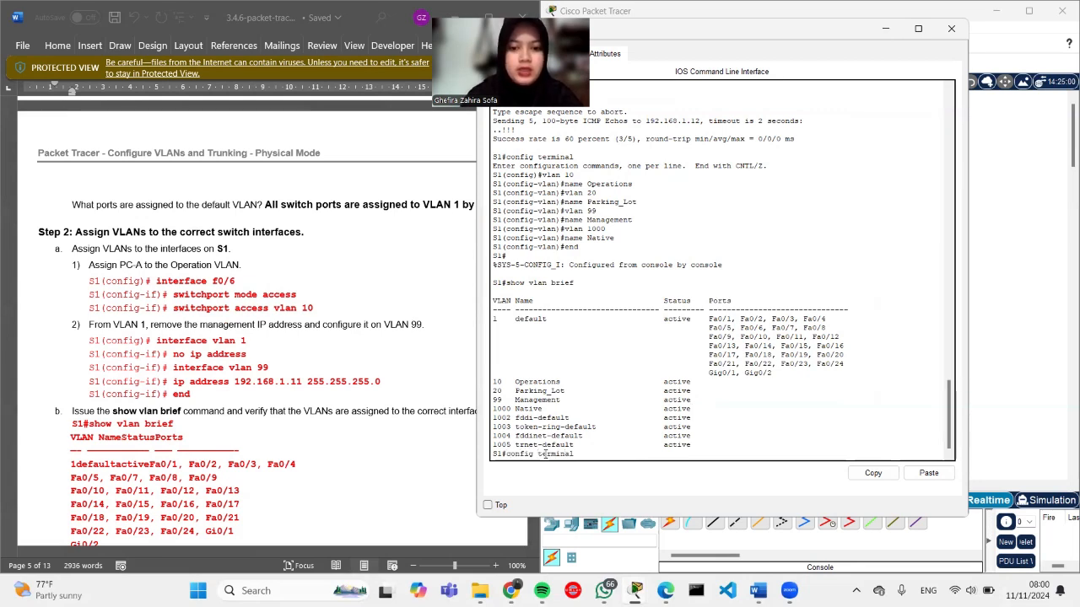
pyautogui.press('Return')
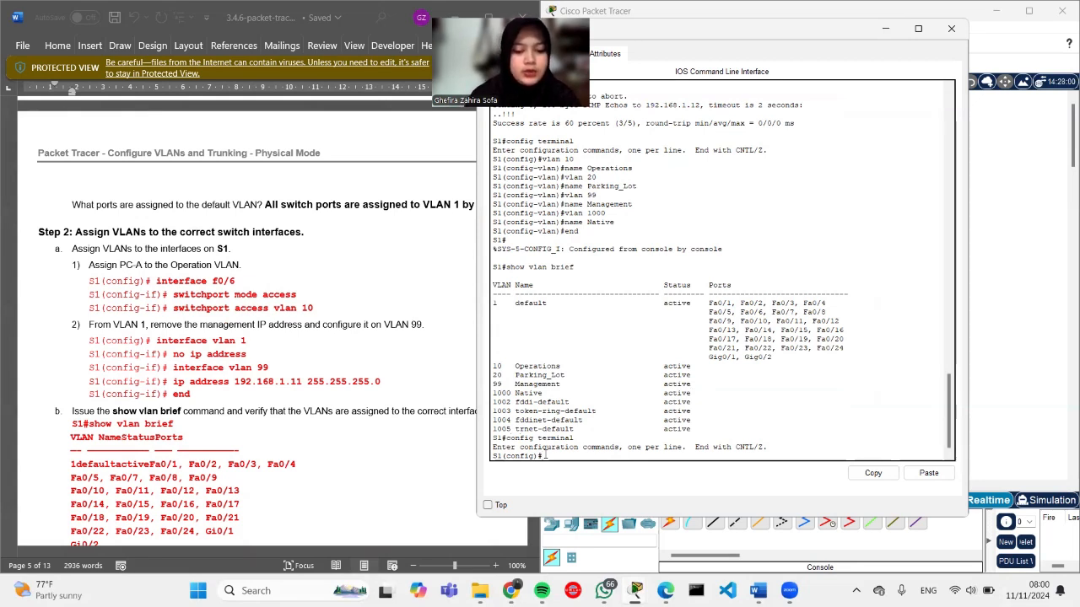
pyautogui.write('terfac')
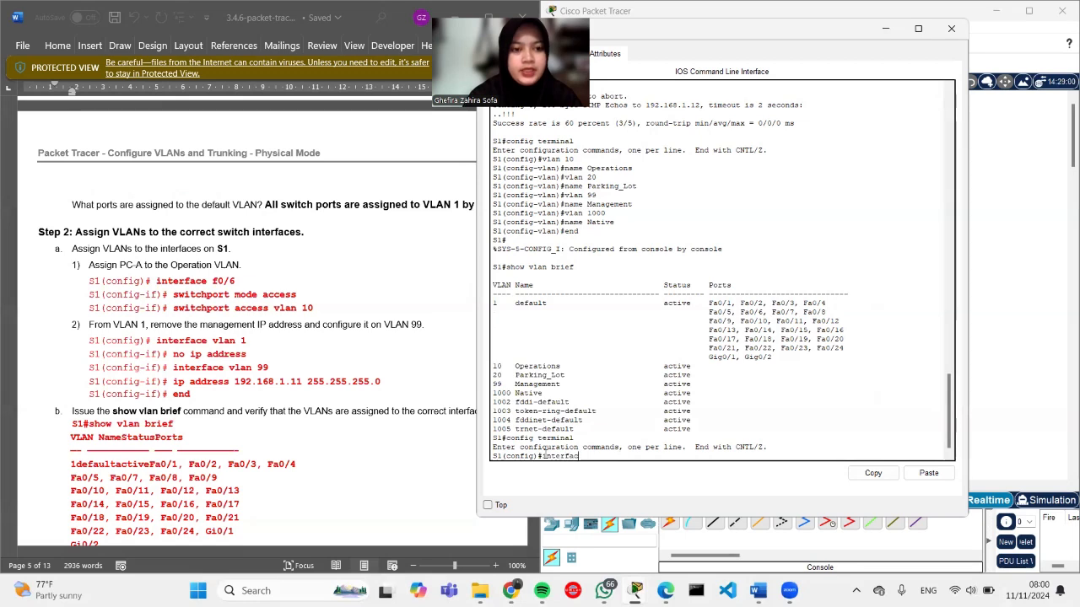
pyautogui.write('e f')
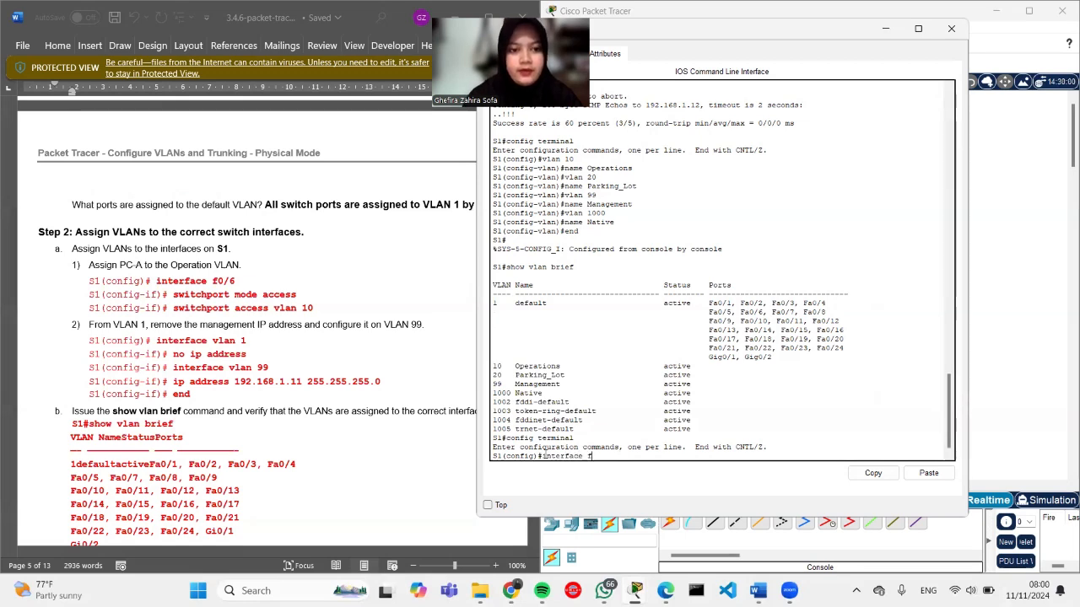
pyautogui.write('0/6')
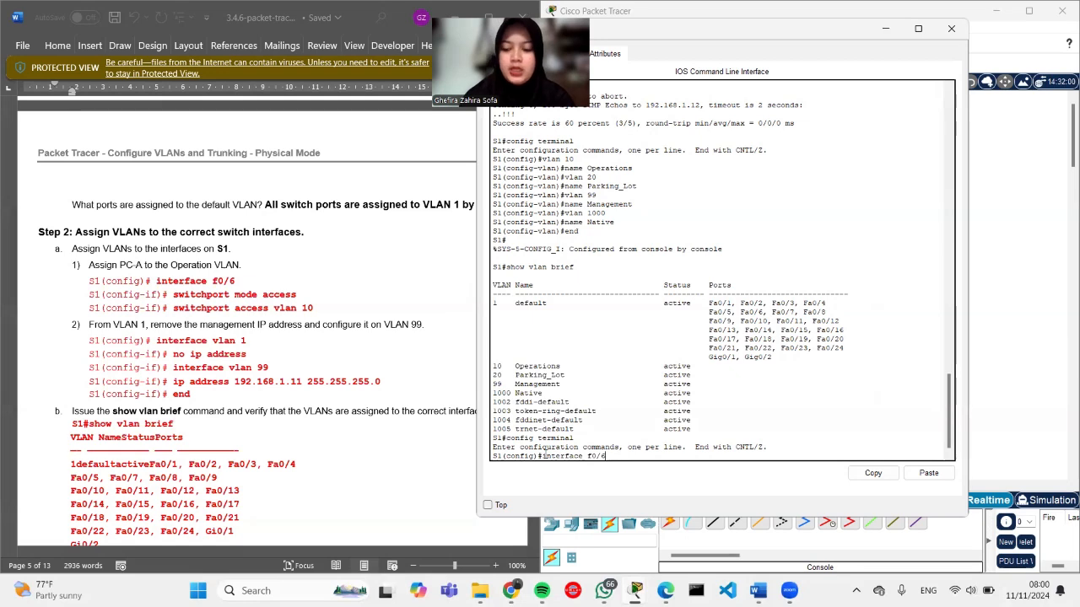
pyautogui.press('Return')
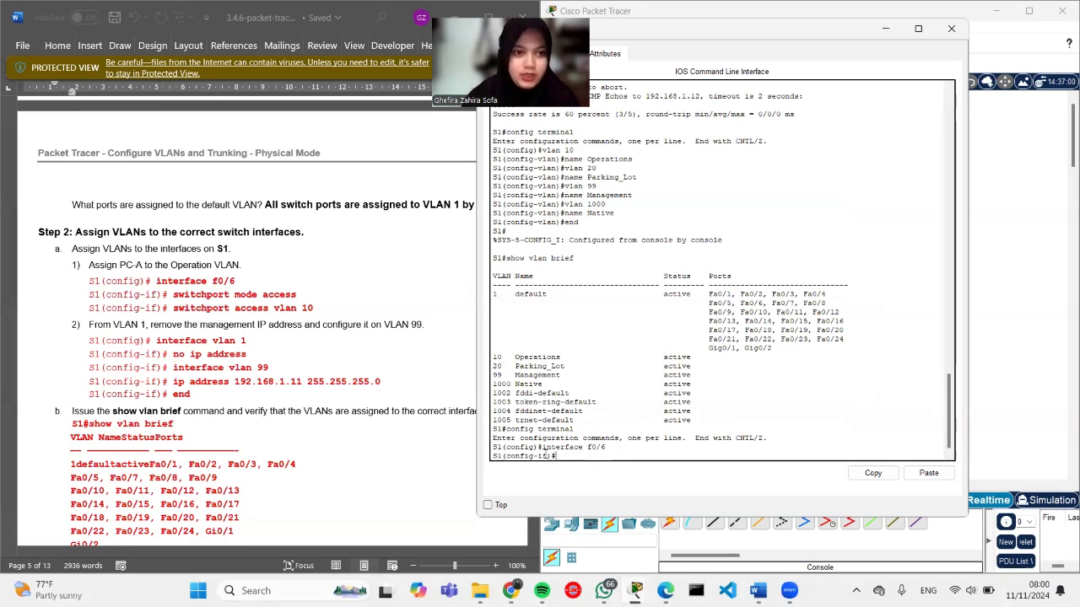
pyautogui.write('sw')
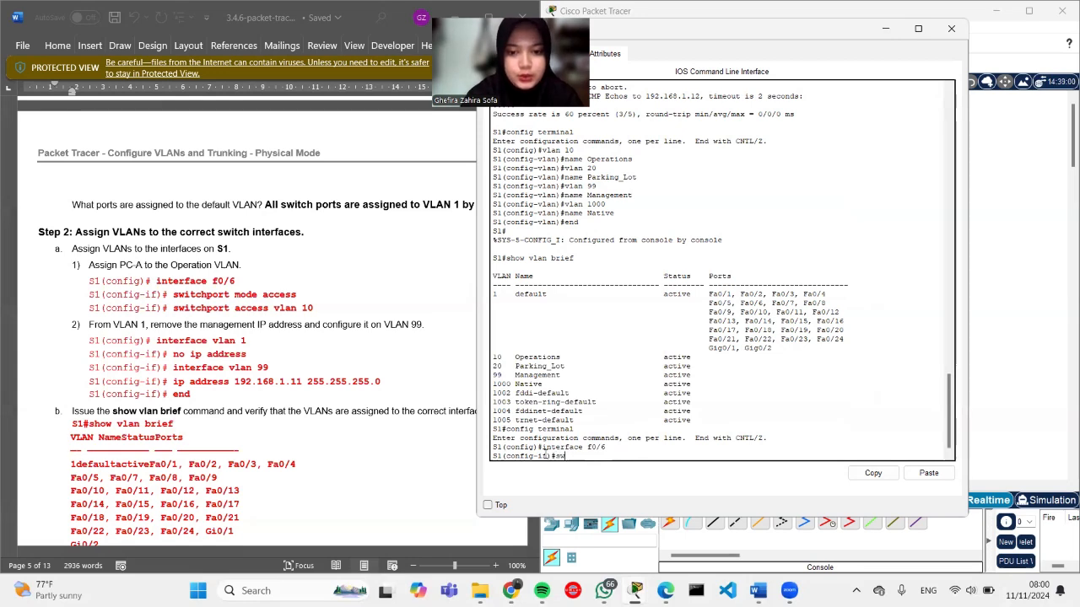
pyautogui.write('itch')
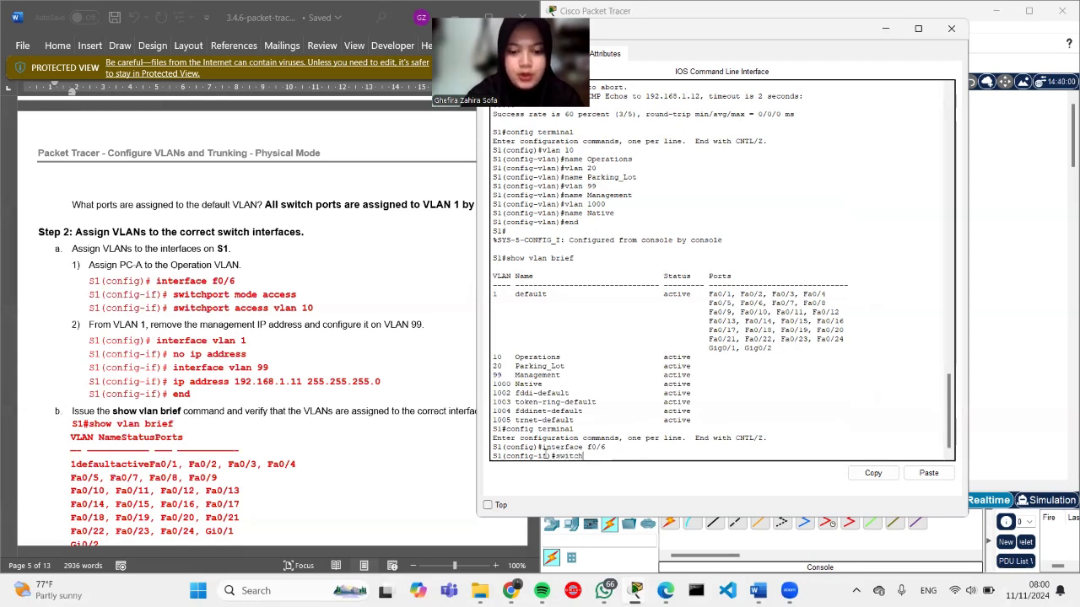
pyautogui.write('port mode a')
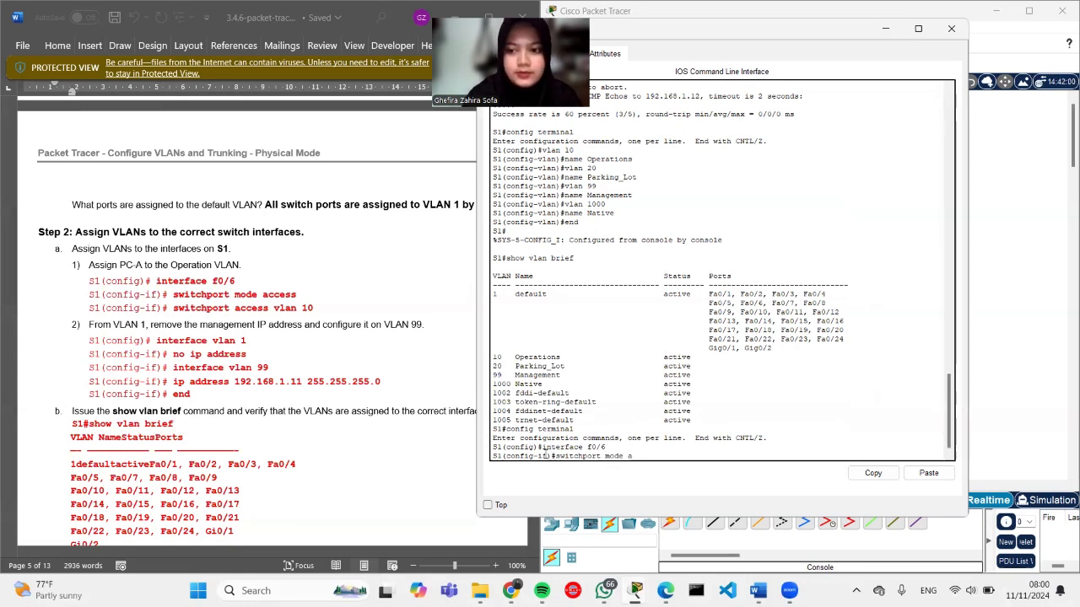
pyautogui.write('cc')
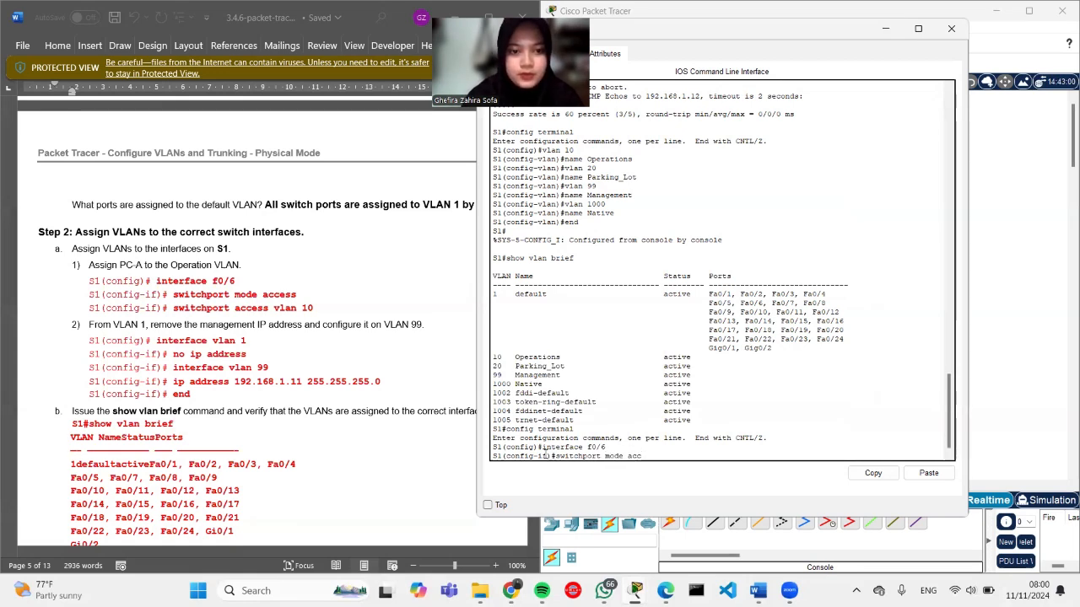
pyautogui.write('ess')
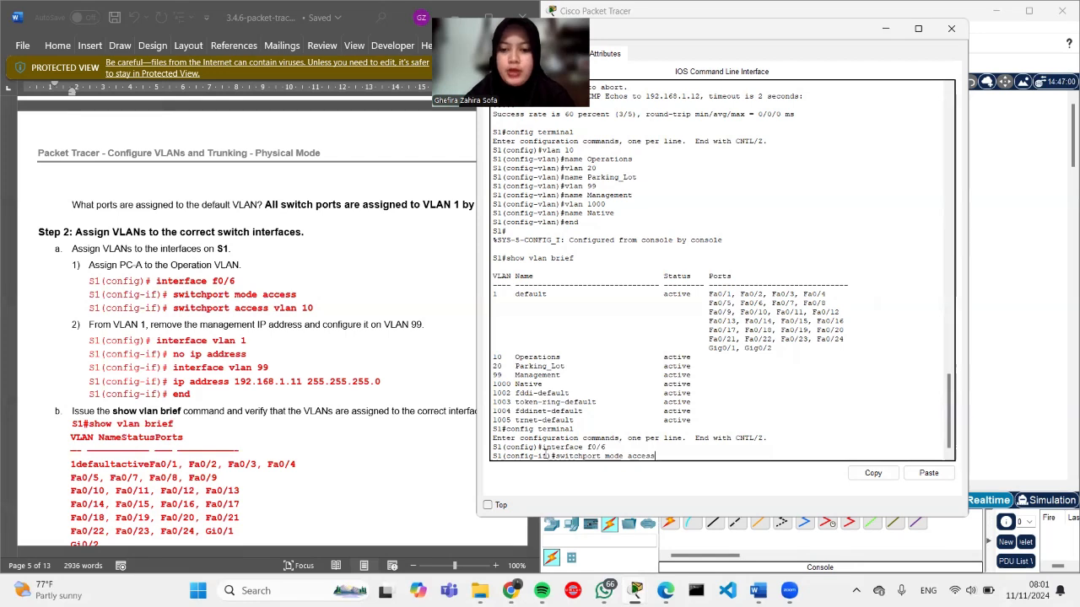
pyautogui.press('Return')
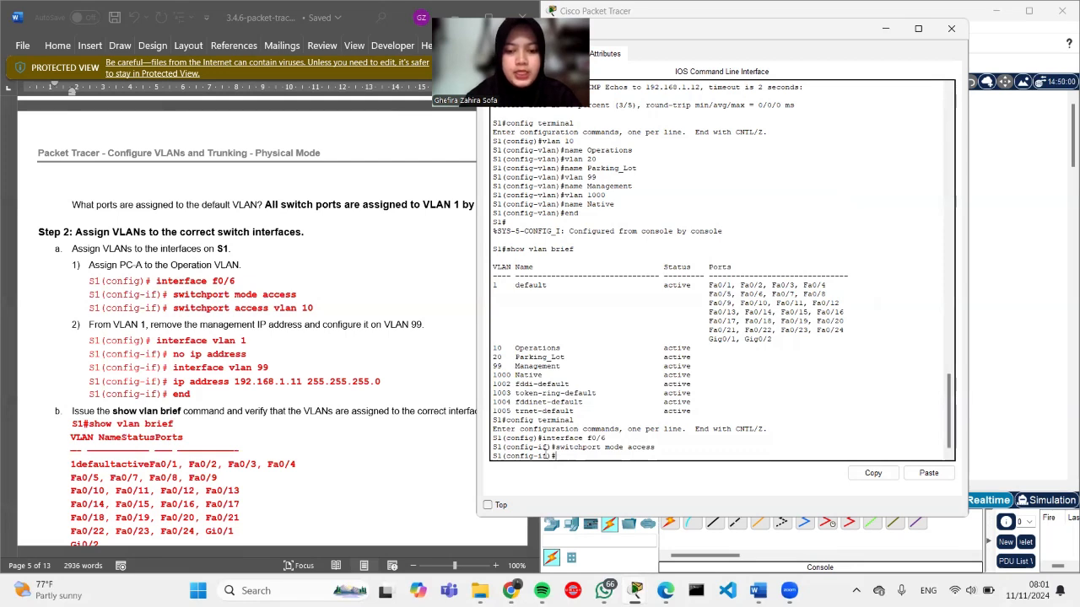
# Step: Paste 'switchport access vlan 10' from the lab guide into S1's CLI
pyautogui.moveTo(169, 308); pyautogui.dragTo(199, 313)
pyautogui.hotkey('ctrl', 'c')
pyautogui.click(320, 313)
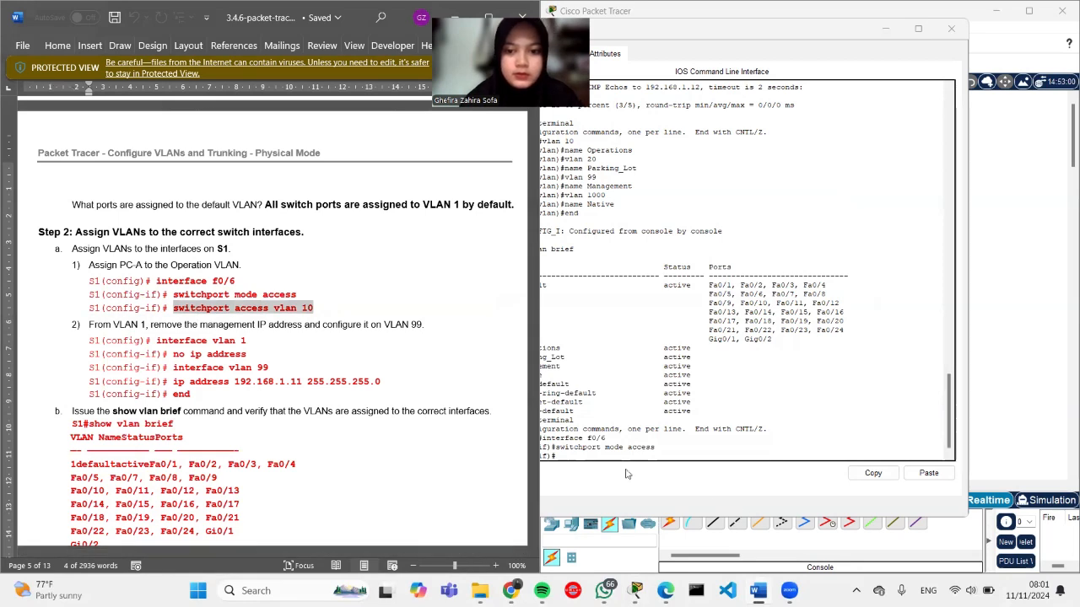
pyautogui.click(580, 454)
pyautogui.rightClick(581, 457)
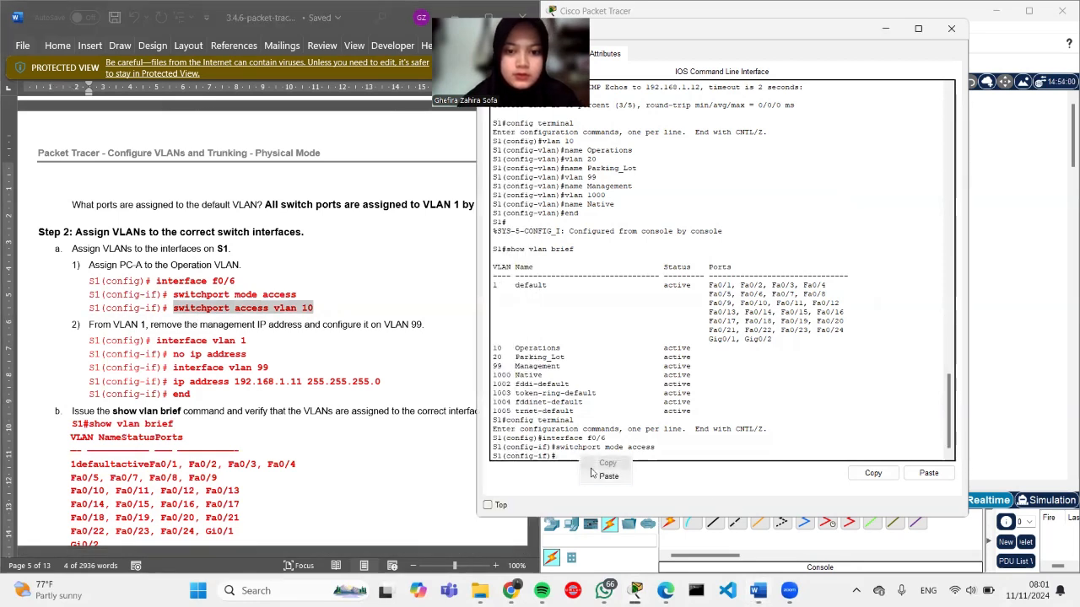
pyautogui.click(609, 477)
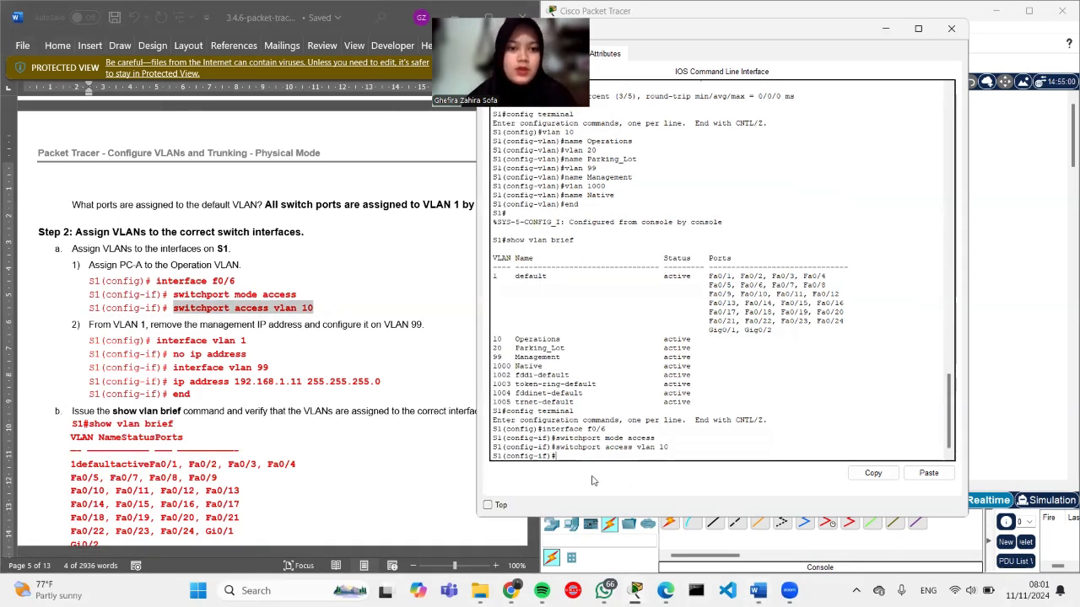
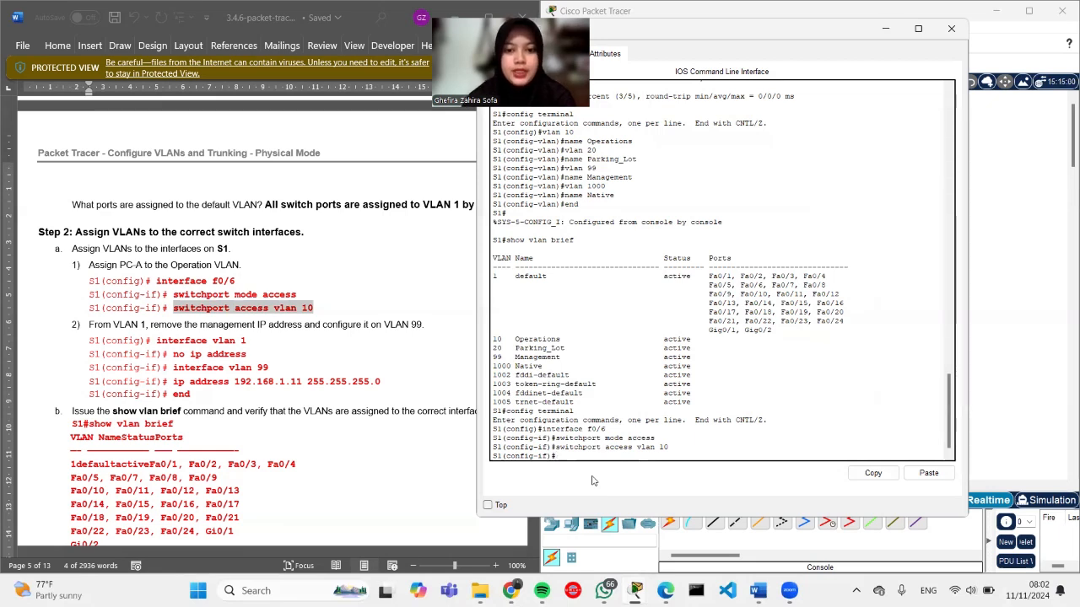
# Step: Remove the IP address from S1's interface vlan 1 with no ip address
pyautogui.write('interface')
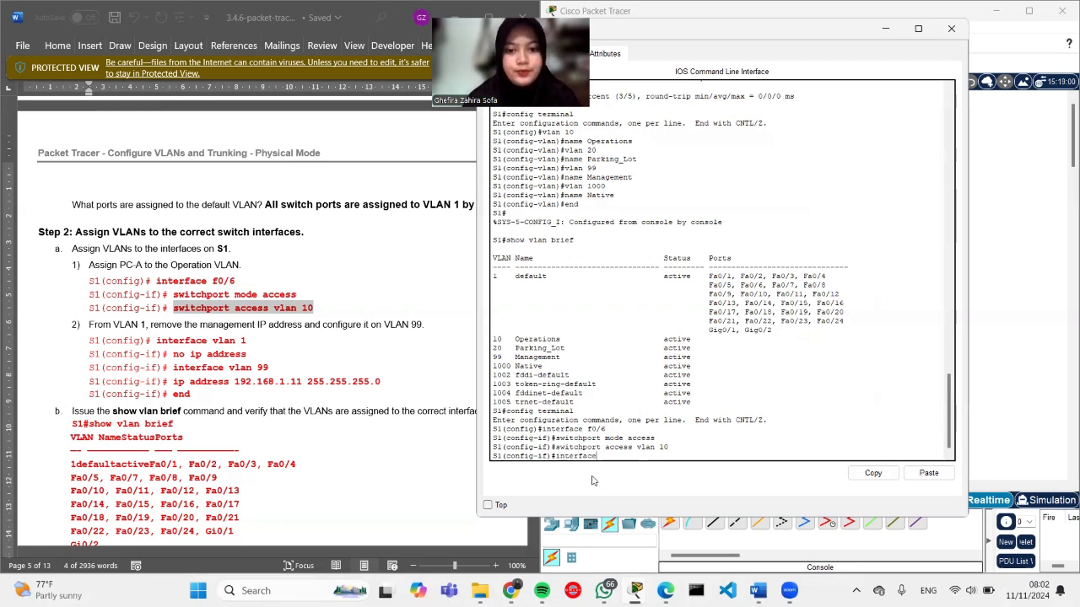
pyautogui.write(' vlan ')
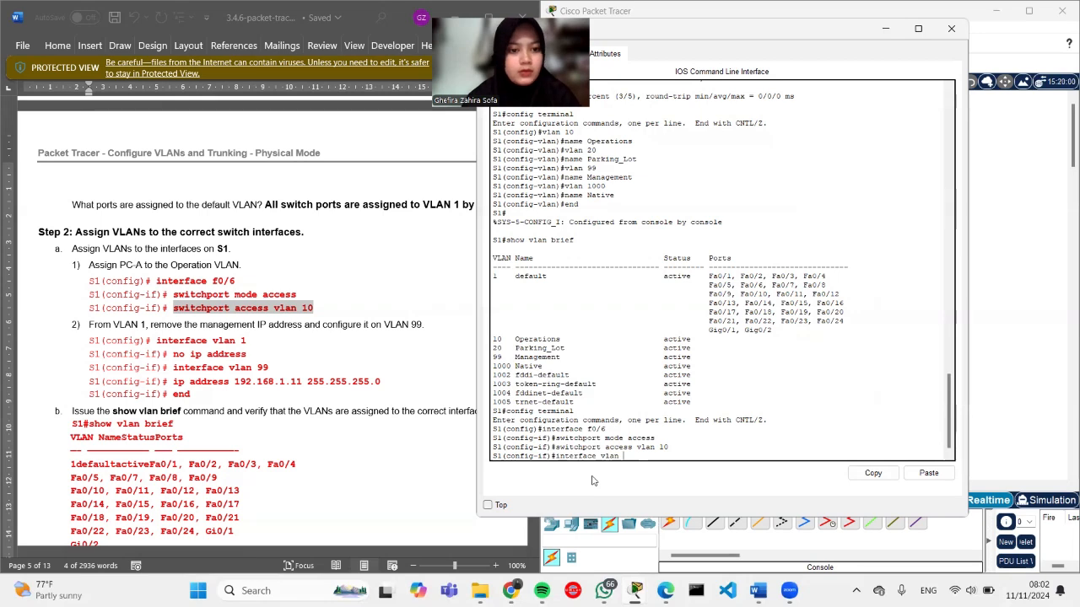
pyautogui.write('1')
pyautogui.press('Return')
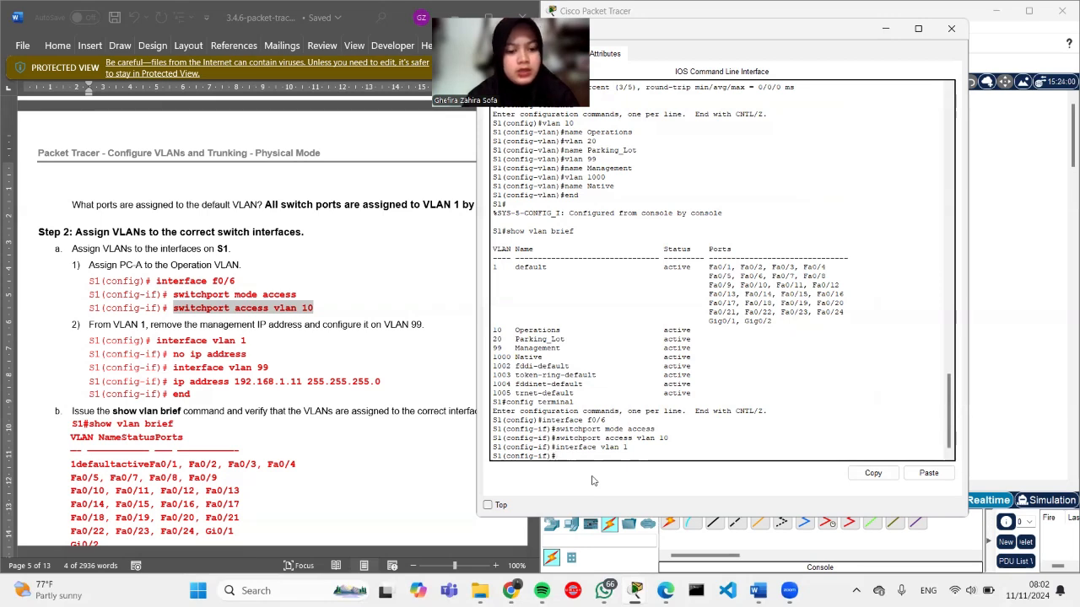
pyautogui.write('exit')
pyautogui.press('Return')
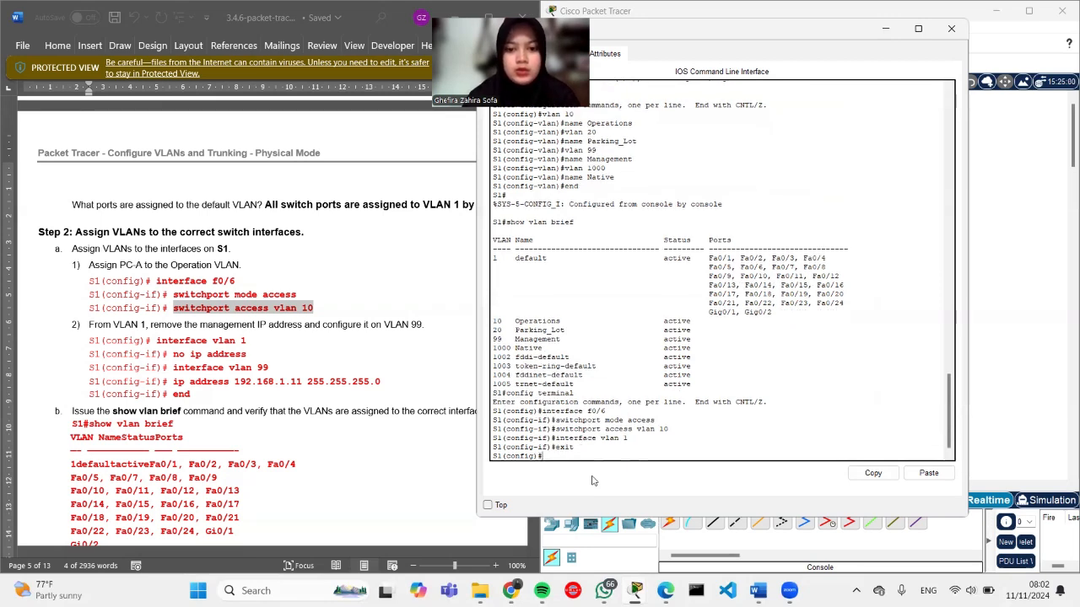
pyautogui.write('interface vlan')
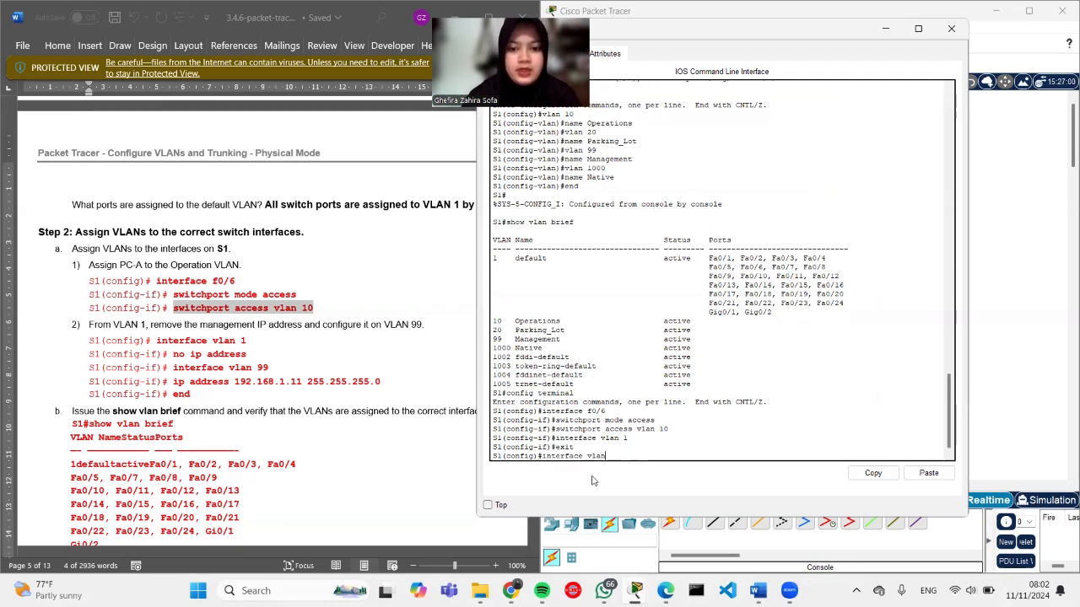
pyautogui.write(' 99')
pyautogui.press('Return')
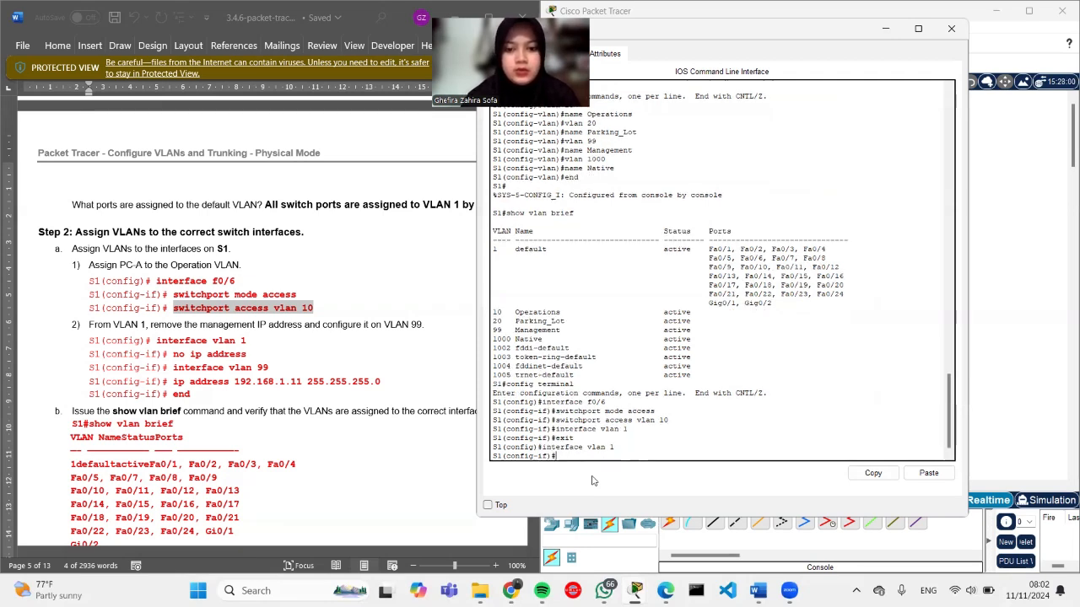
pyautogui.write('n')
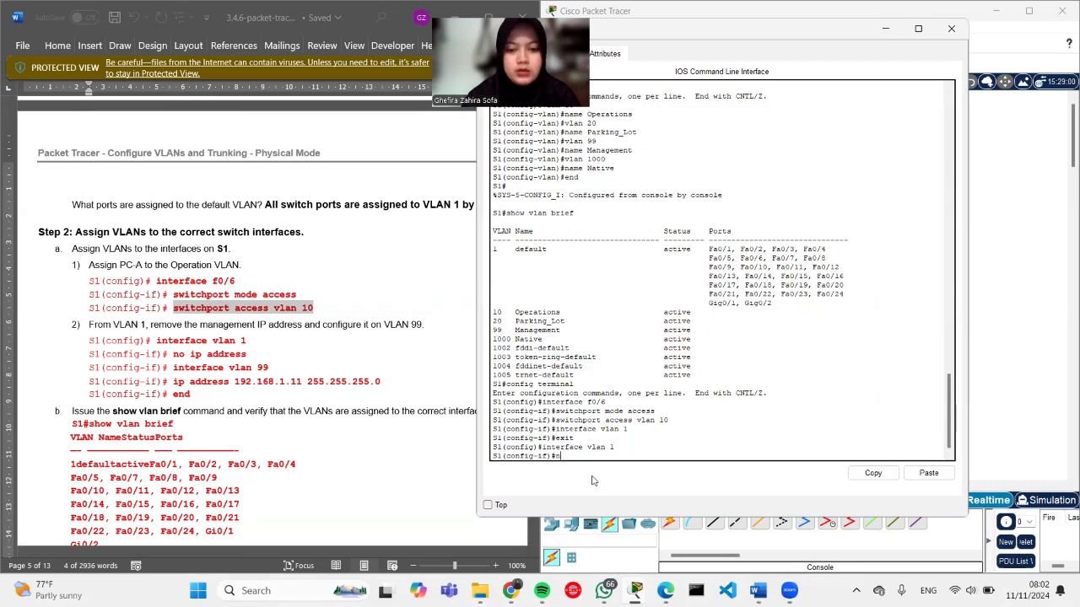
pyautogui.write('o ip address')
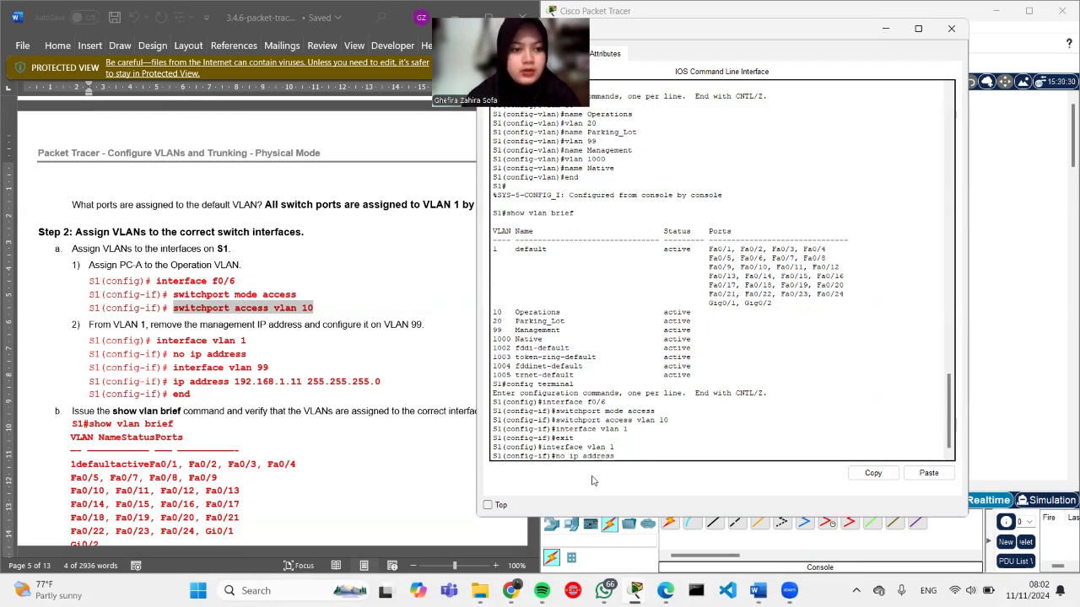
pyautogui.press('Return')
# Step: Enter S1's interface vlan 99 configuration and let the interface come up
pyautogui.write('in')
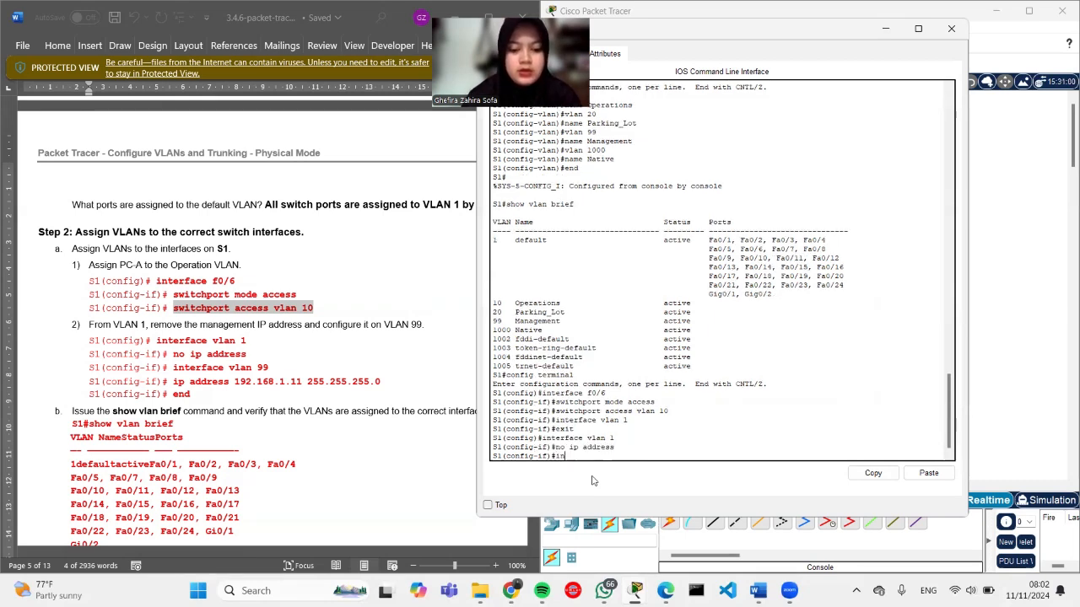
pyautogui.write('terface vlan')
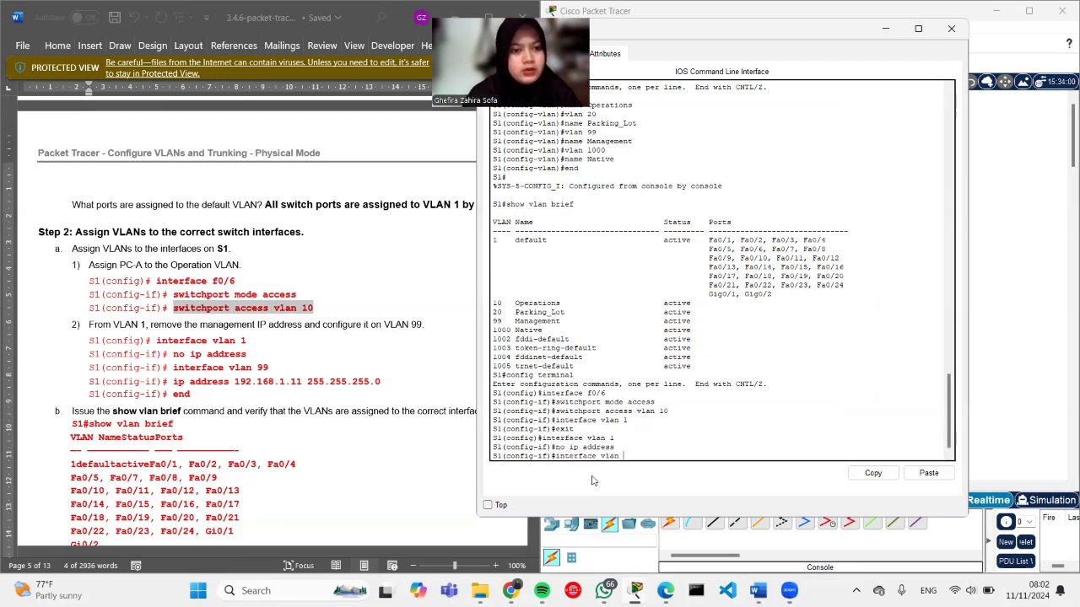
pyautogui.write(' 99')
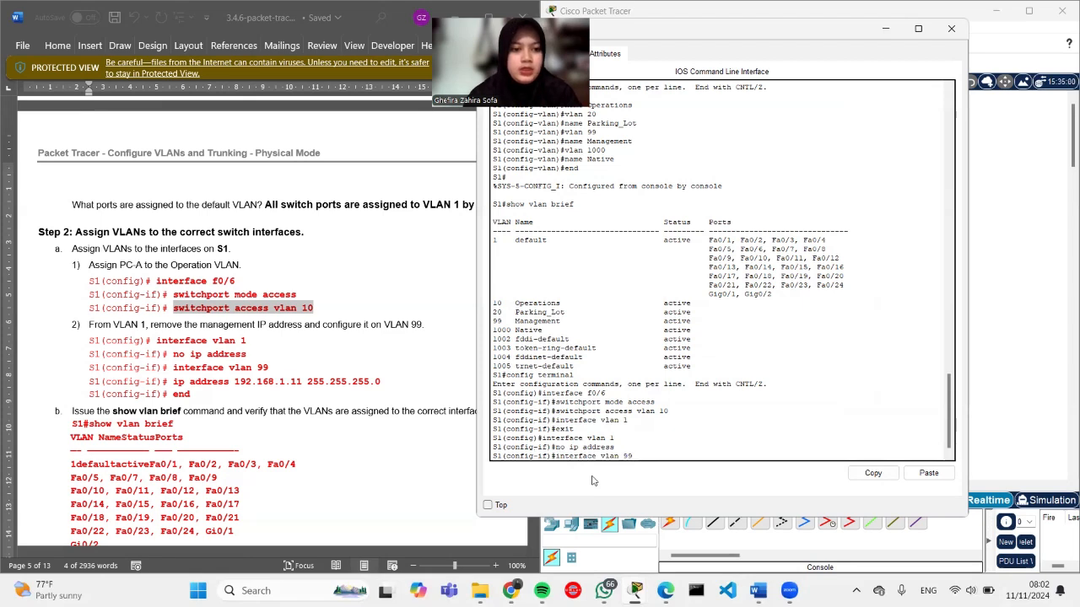
pyautogui.press('Return')
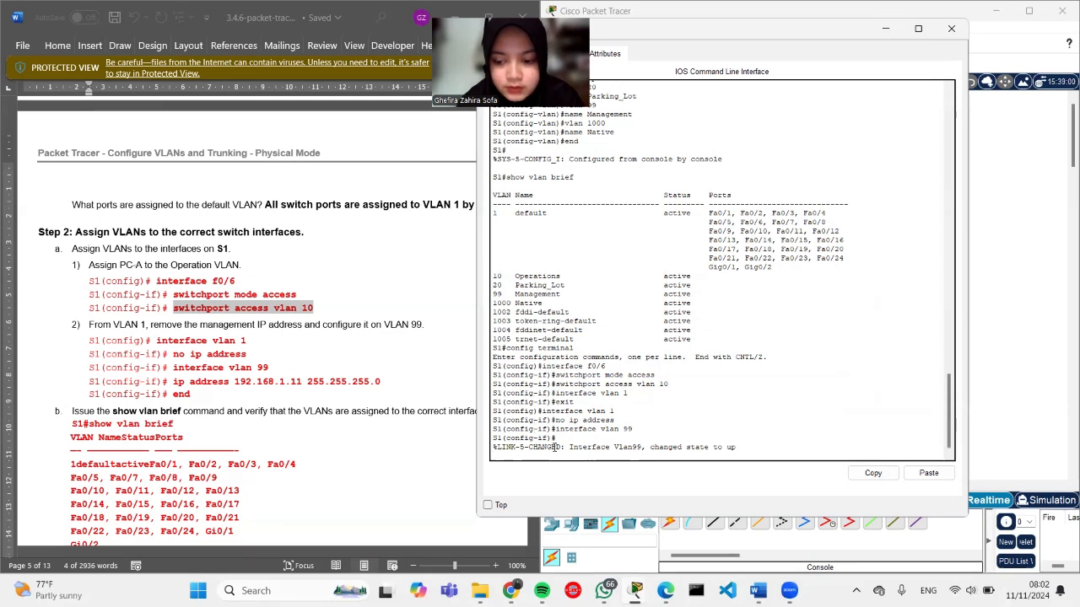
pyautogui.press('Return')
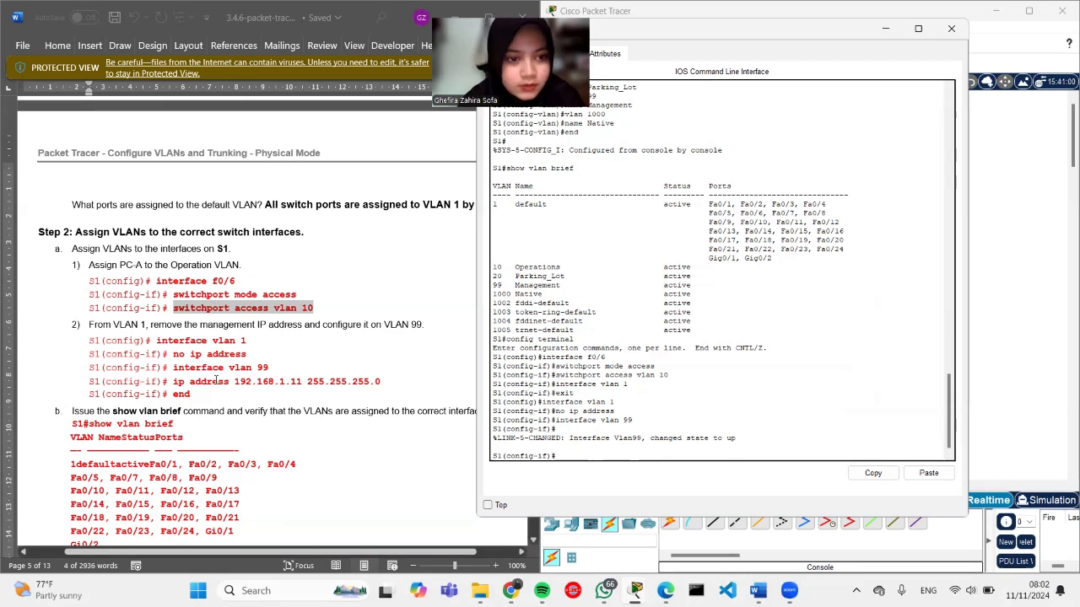
# Step: Assign ip address 192.168.1.11 255.255.255.0 to S1's Vlan99, then end to privileged mode
pyautogui.moveTo(189, 381); pyautogui.dragTo(380, 385)
pyautogui.hotkey('ctrl', 'c')
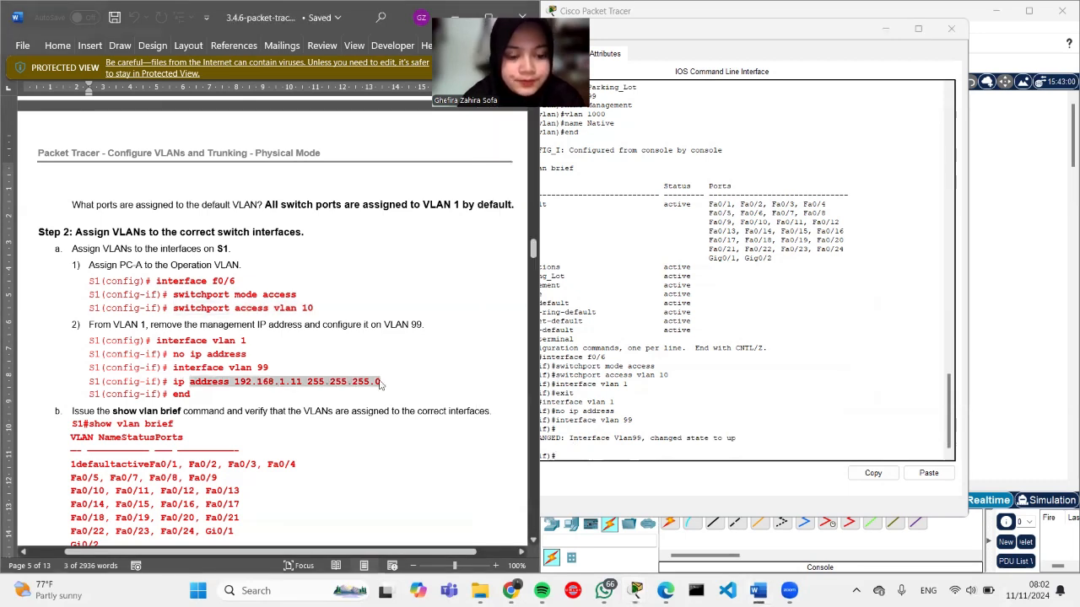
pyautogui.click(567, 456)
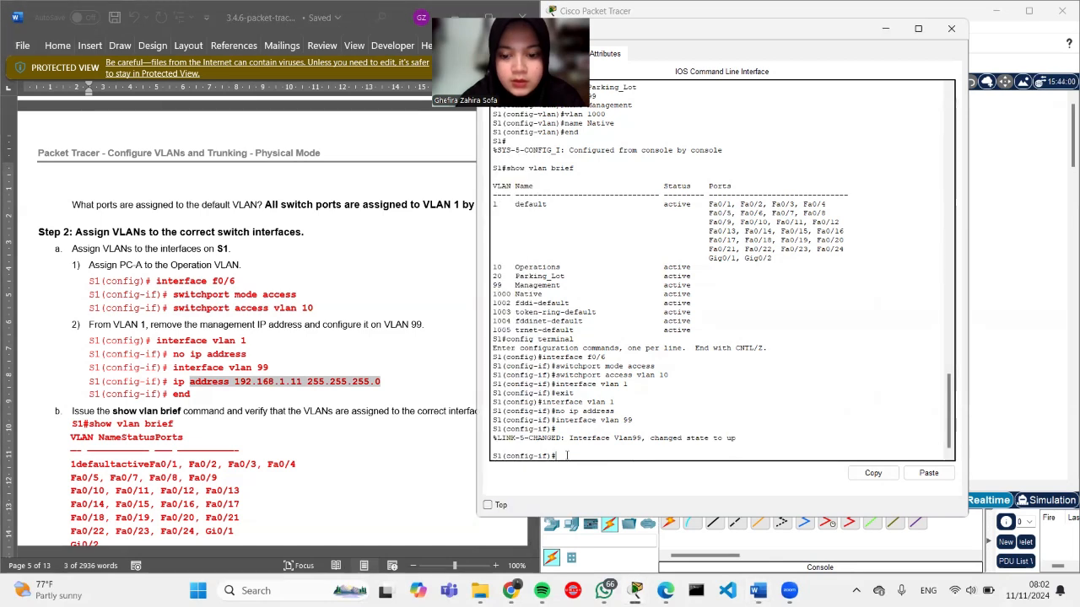
pyautogui.write('ip')
pyautogui.rightClick(567, 457)
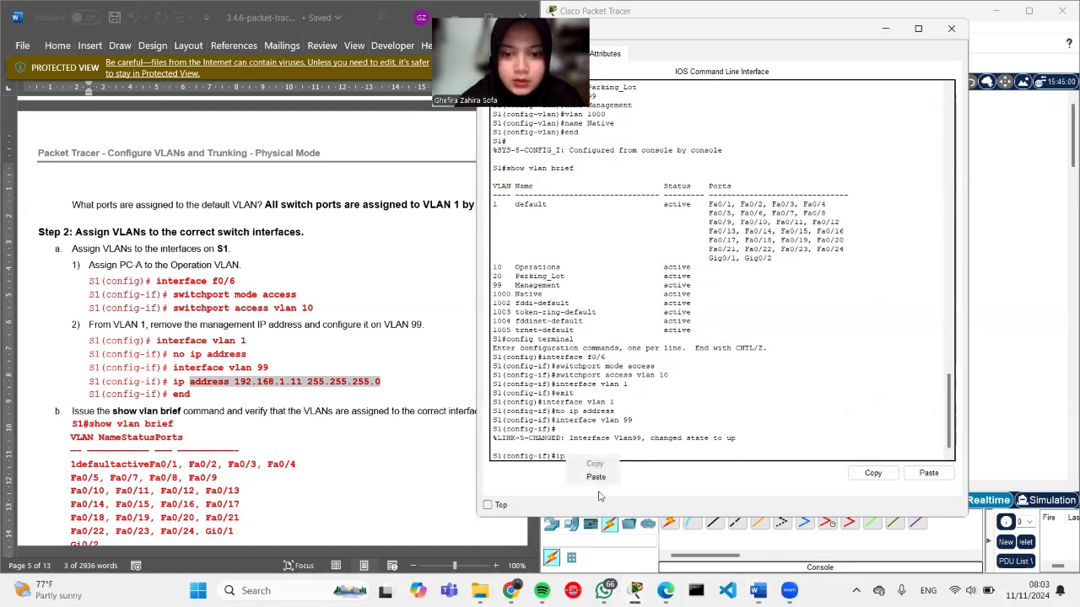
pyautogui.click(595, 477)
pyautogui.press('Return')
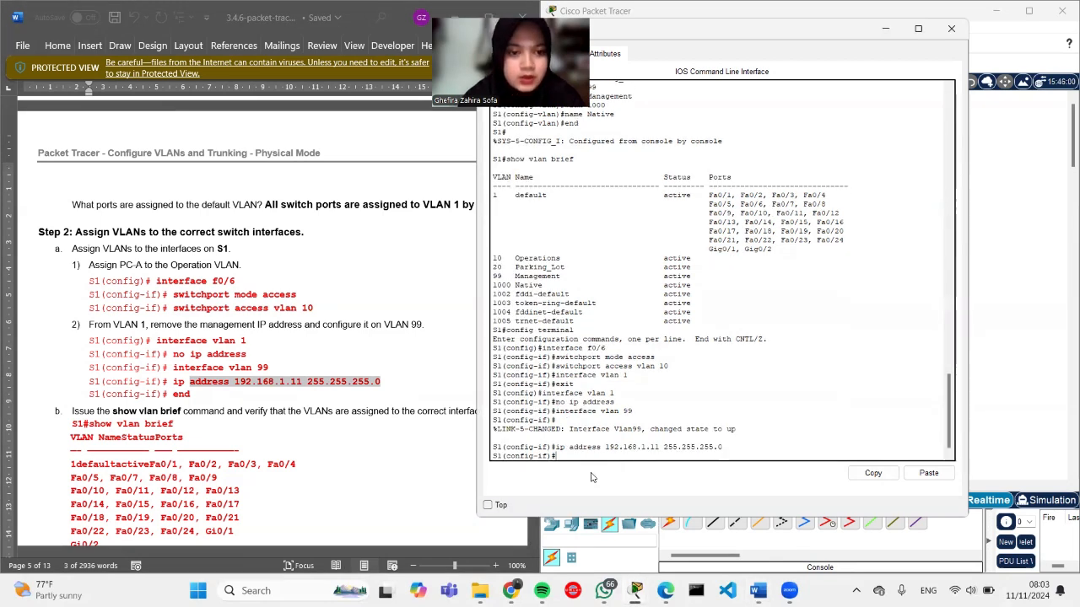
pyautogui.write('end')
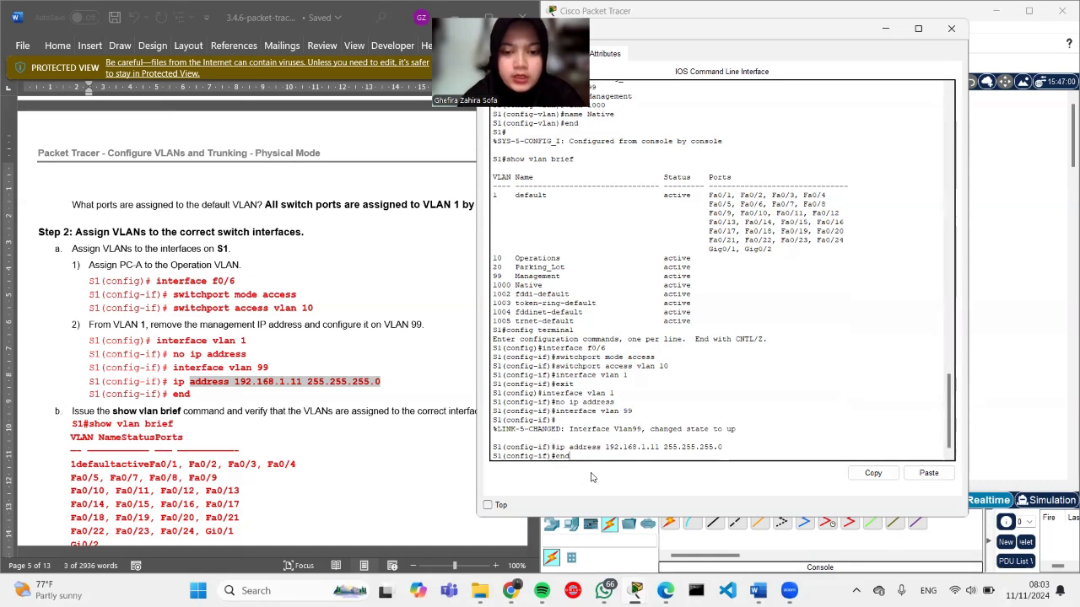
pyautogui.press('Return')
pyautogui.press('Return')
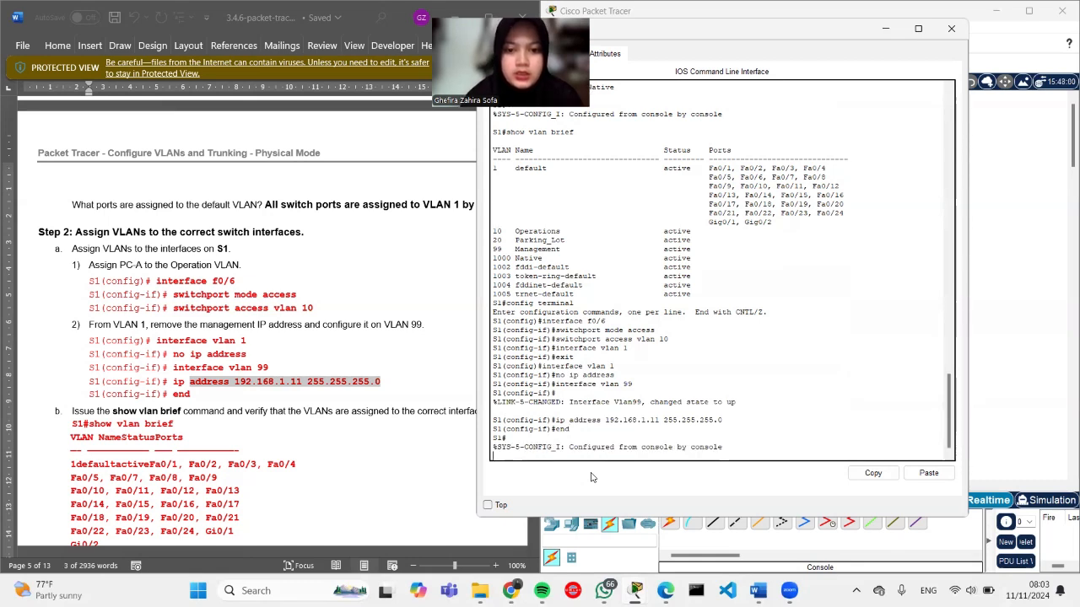
pyautogui.scroll(-2, 290, 412)
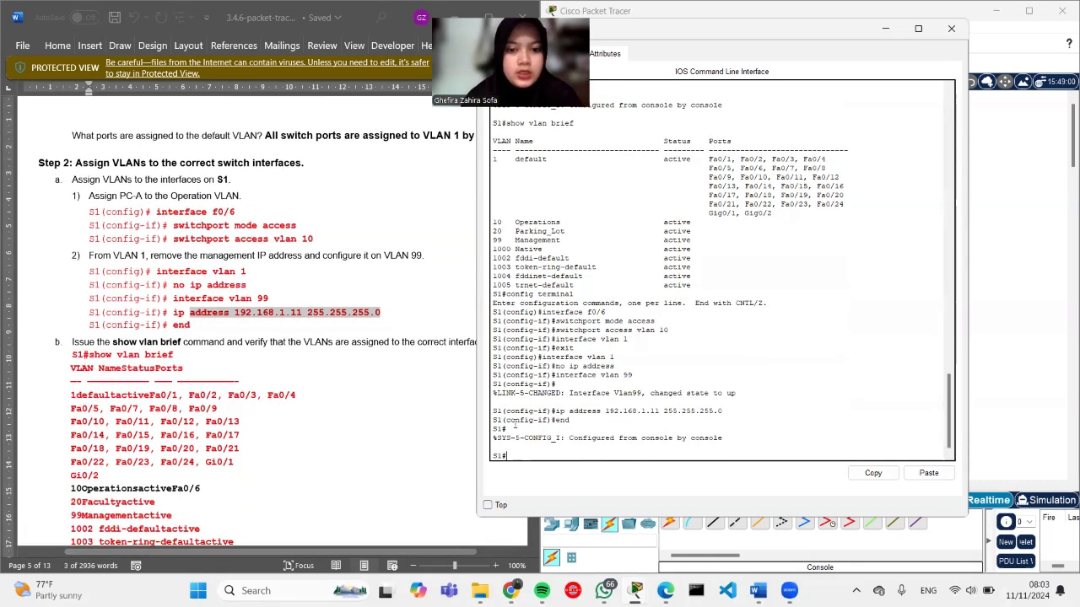
# Step: Run show vlan brief on S1 and check Fa0/6 is listed under VLAN 10 Operations
pyautogui.write('show ')
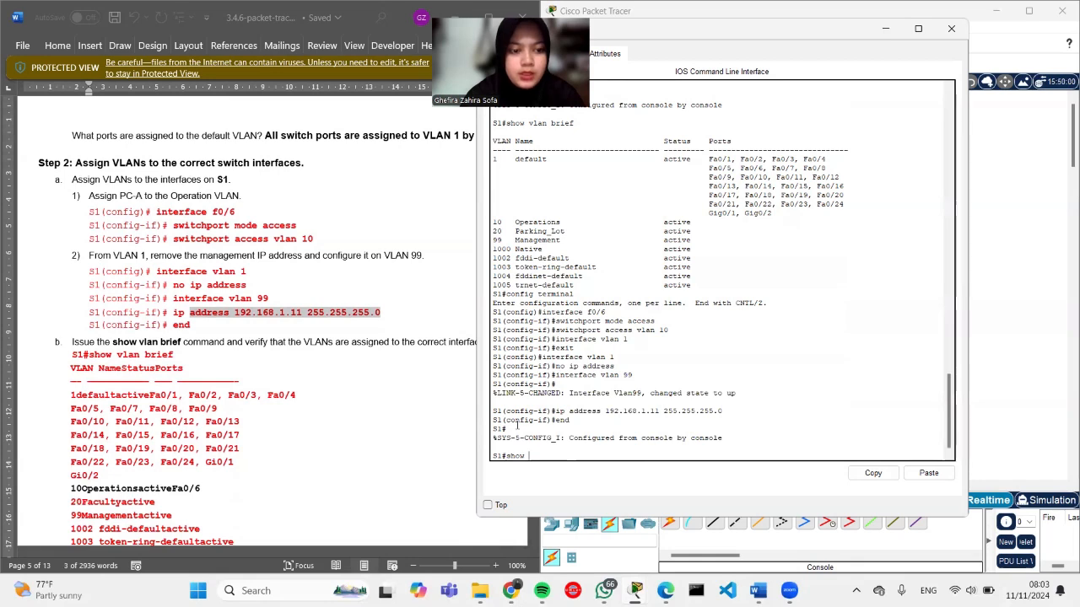
pyautogui.write('vla')
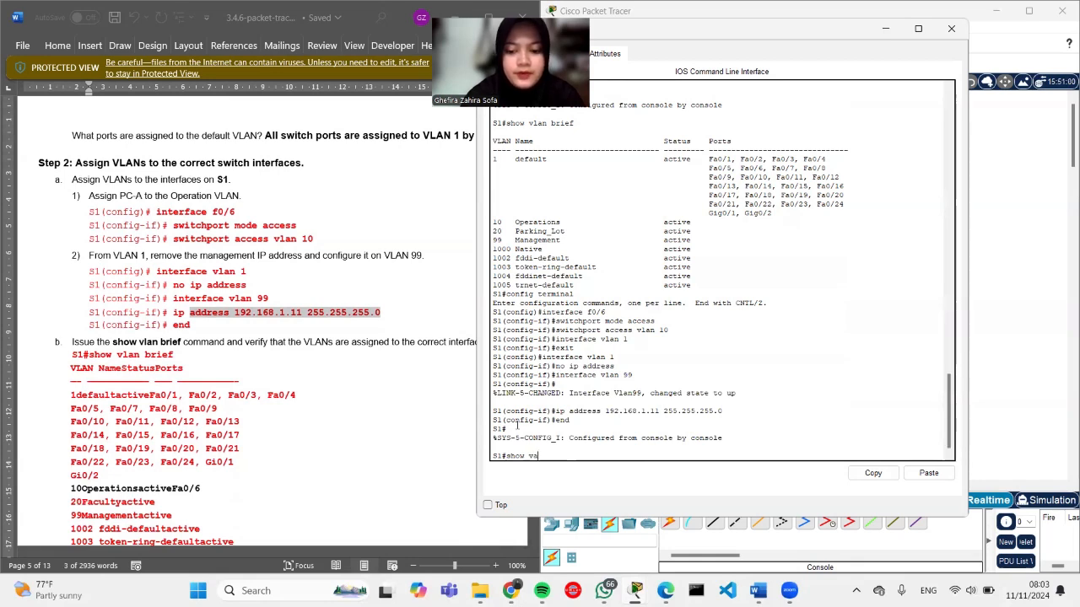
pyautogui.write('n brief')
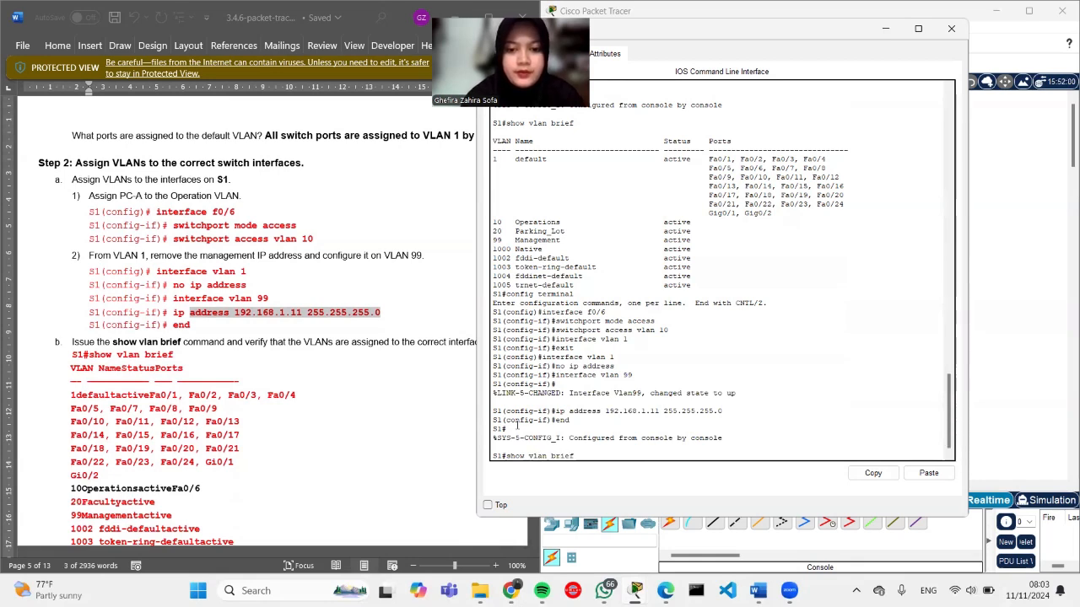
pyautogui.press('Return')
pyautogui.scroll(-1, 273, 411)
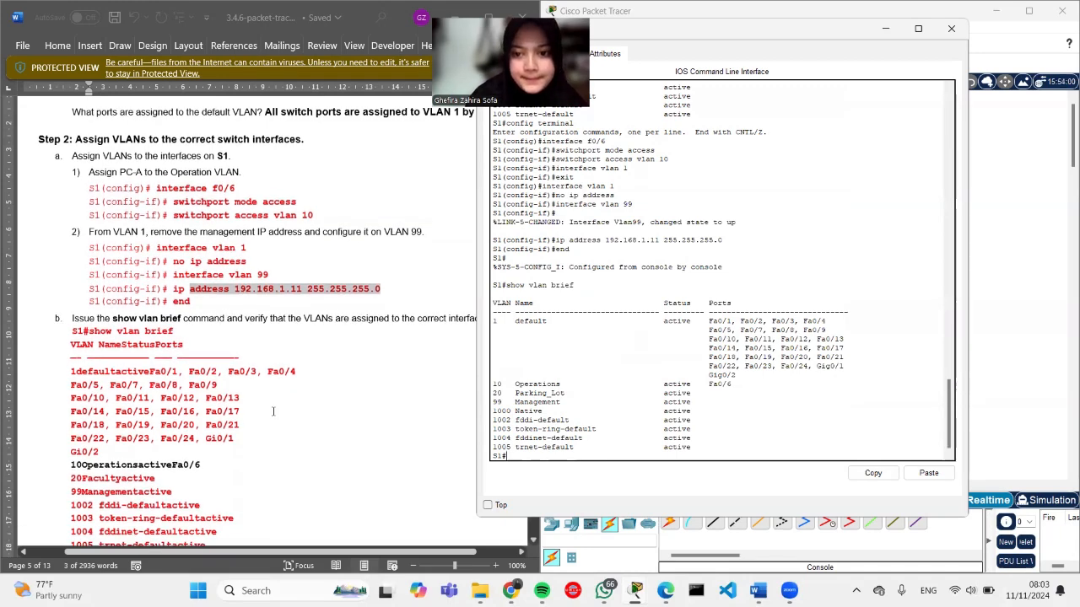
pyautogui.scroll(-1, 272, 411)
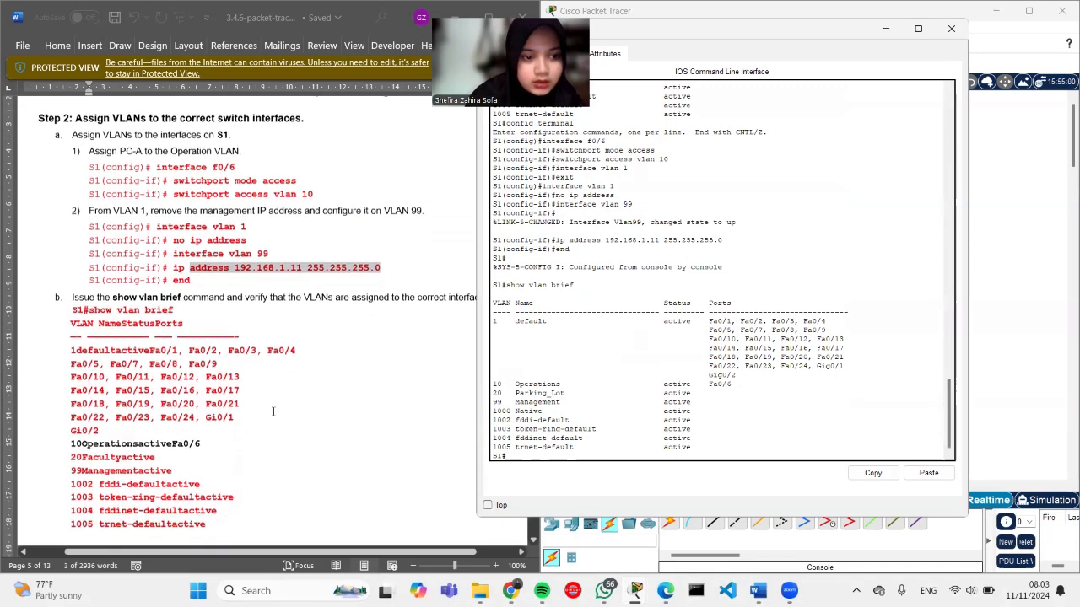
pyautogui.scroll(-3, 273, 411)
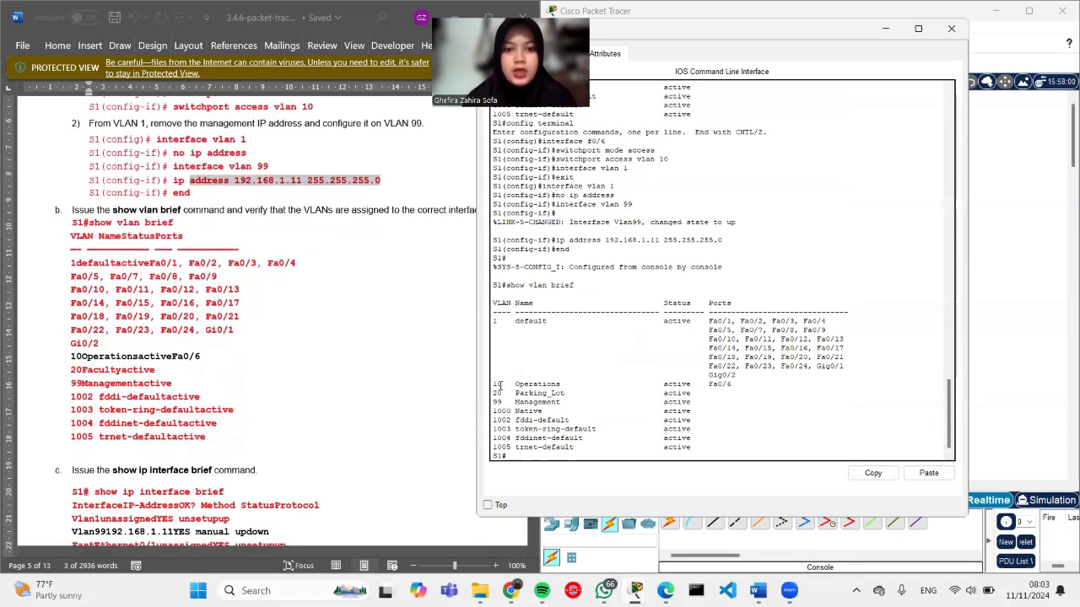
pyautogui.moveTo(494, 387); pyautogui.dragTo(741, 386)
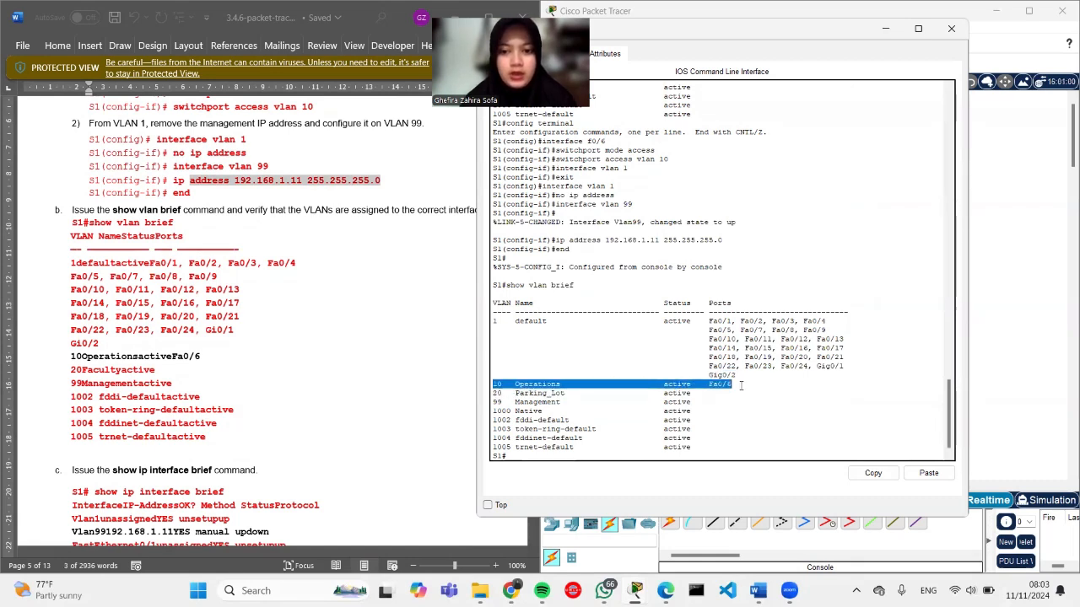
pyautogui.click(741, 386)
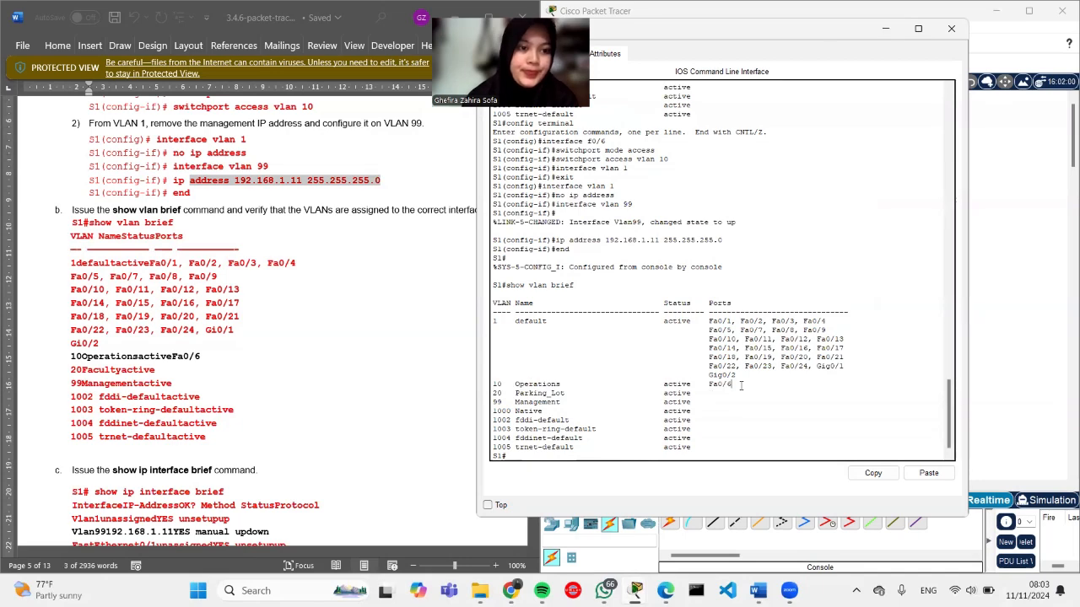
pyautogui.scroll(-3, 277, 345)
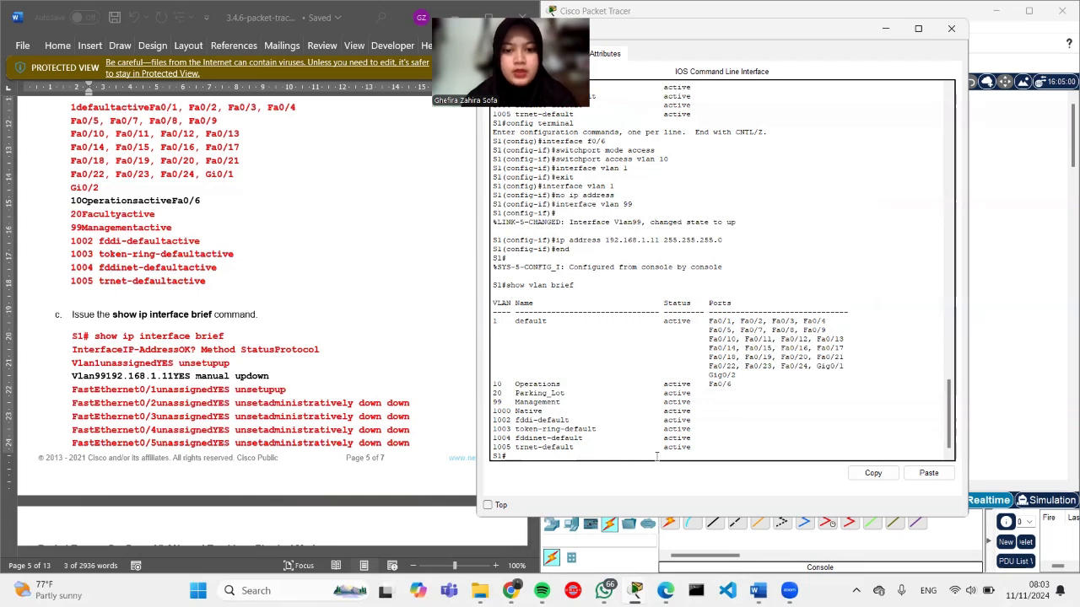
# Step: Run show ip interface brief on S1 and check Vlan99 shows 192.168.1.11
pyautogui.write('show')
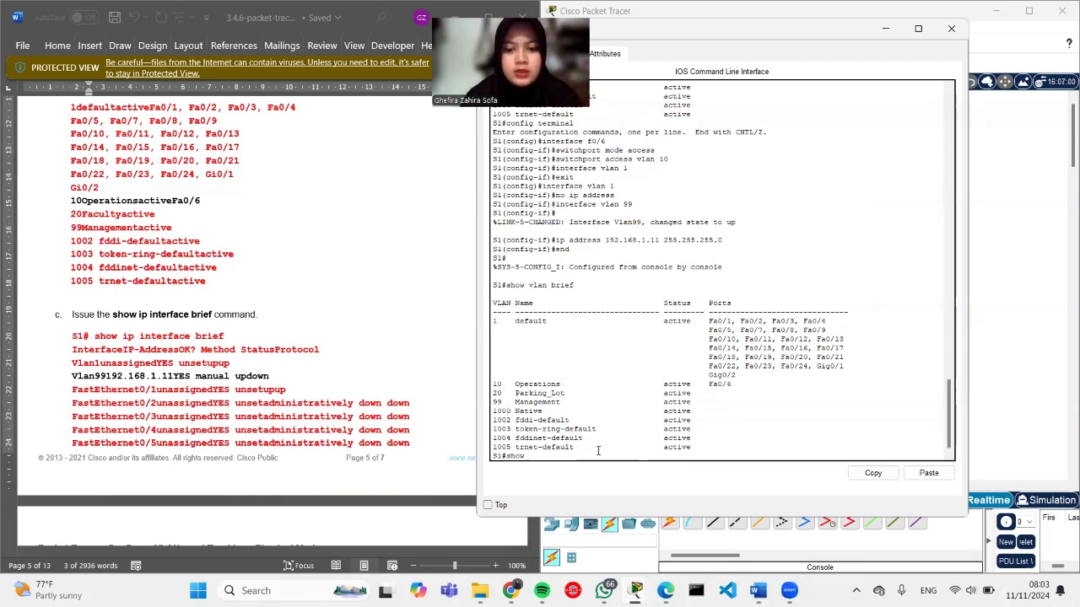
pyautogui.write(' ip interface brief')
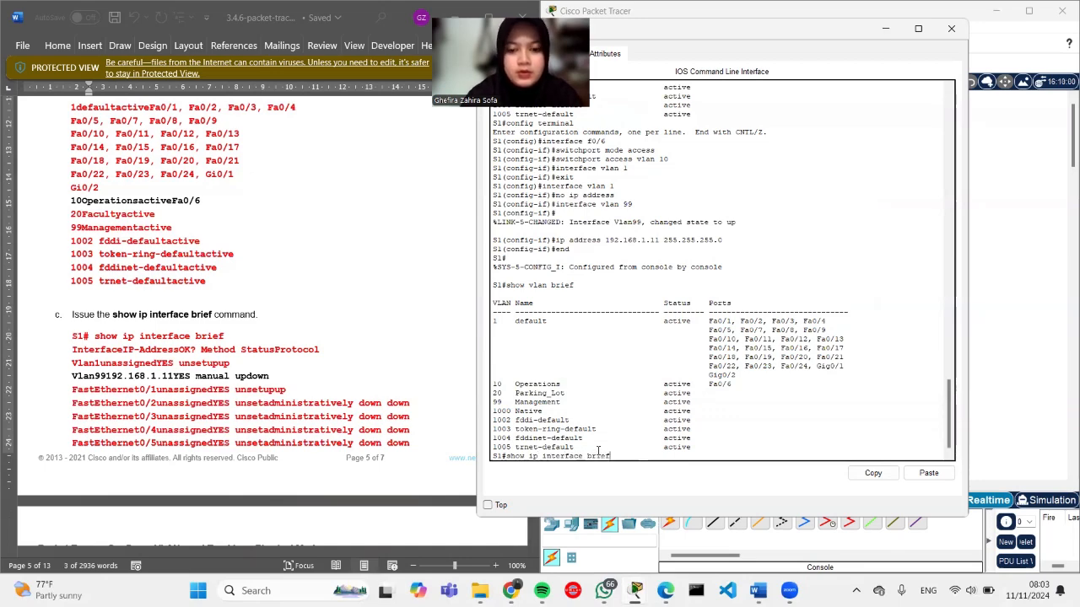
pyautogui.press('Return')
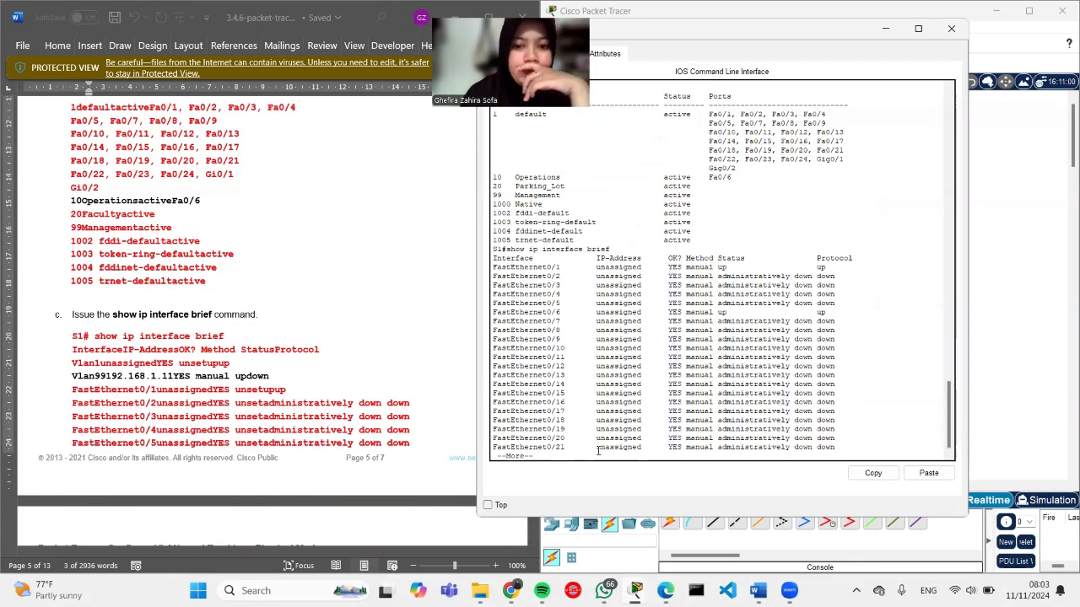
pyautogui.press('Return')
pyautogui.press('Return')
pyautogui.press('Return')
pyautogui.press('Return')
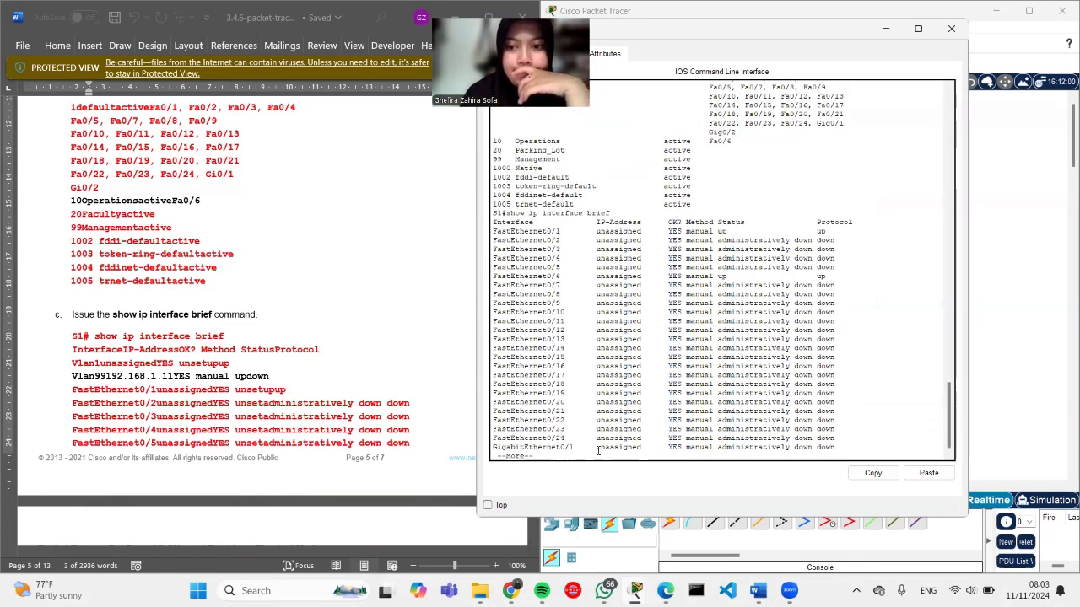
pyautogui.press('Return')
pyautogui.press('Return')
pyautogui.press('Return')
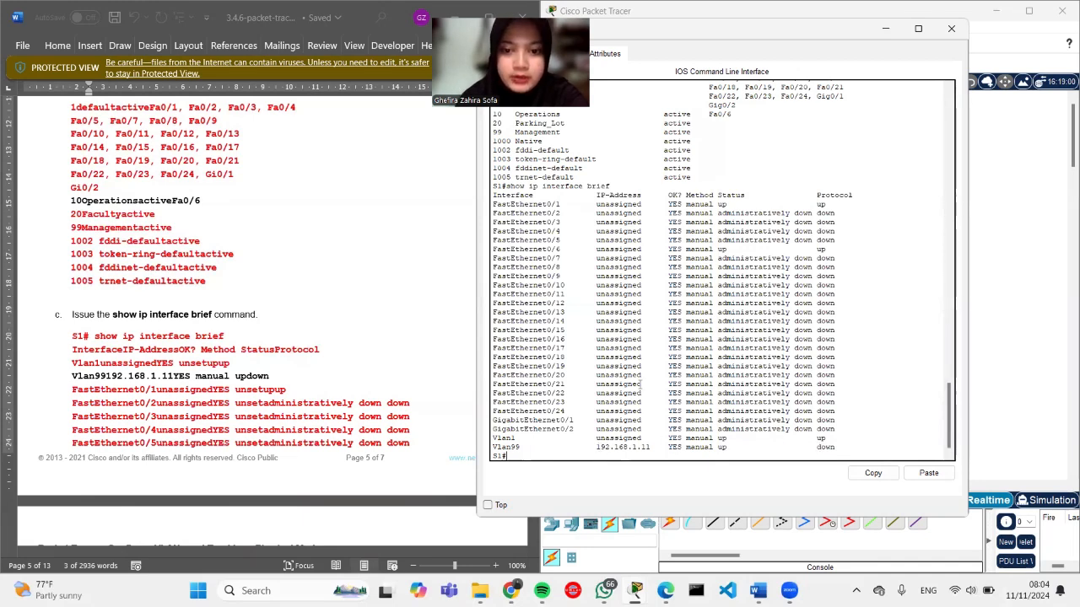
pyautogui.scroll(6, 642, 387)
pyautogui.scroll(2, 610, 351)
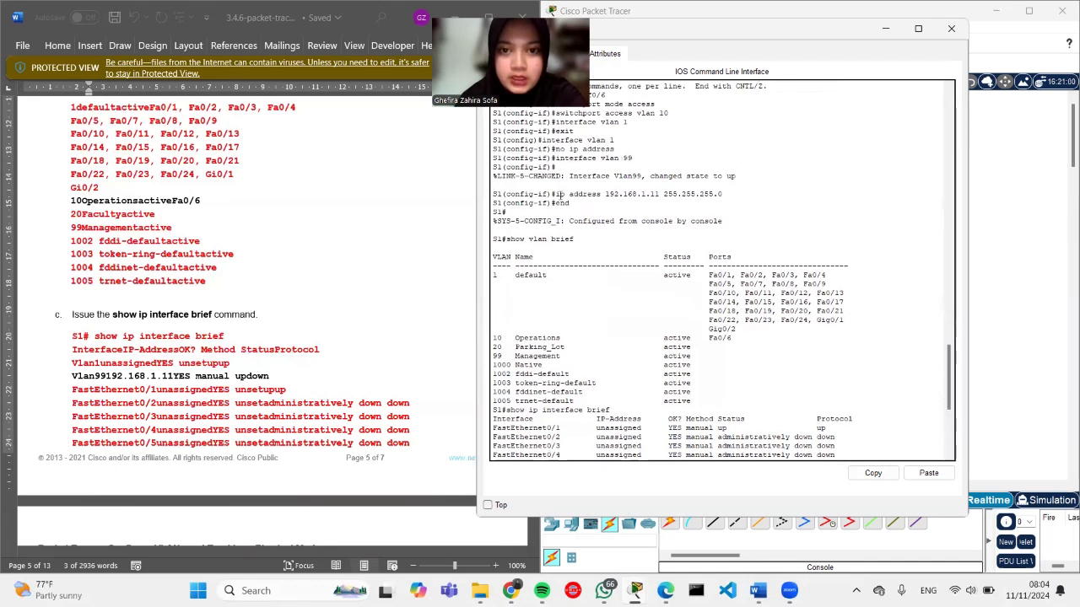
pyautogui.scroll(1, 563, 221)
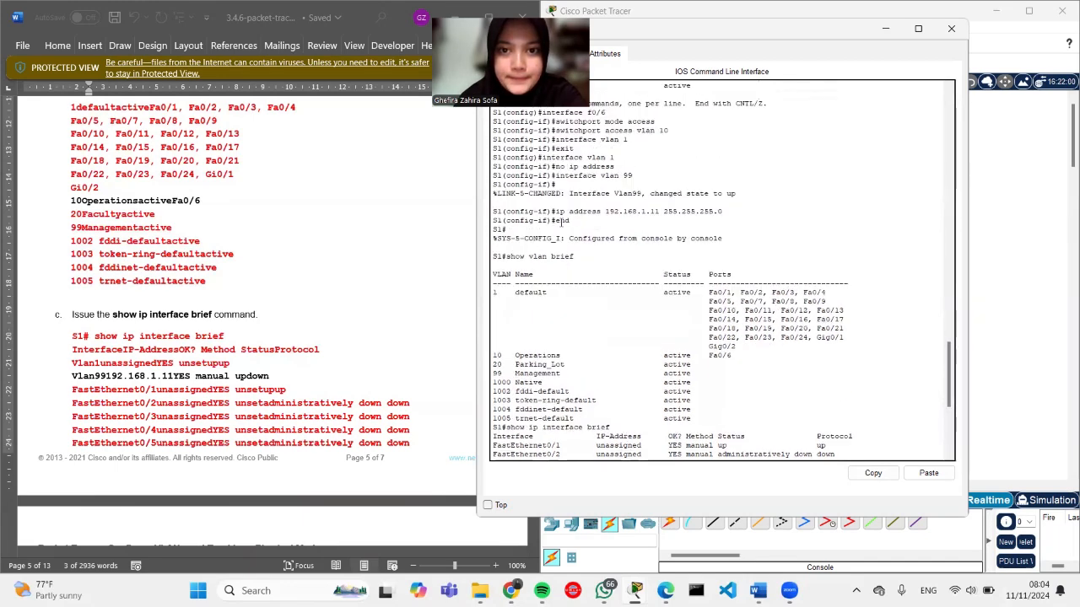
pyautogui.scroll(-2, 299, 270)
pyautogui.click(300, 270)
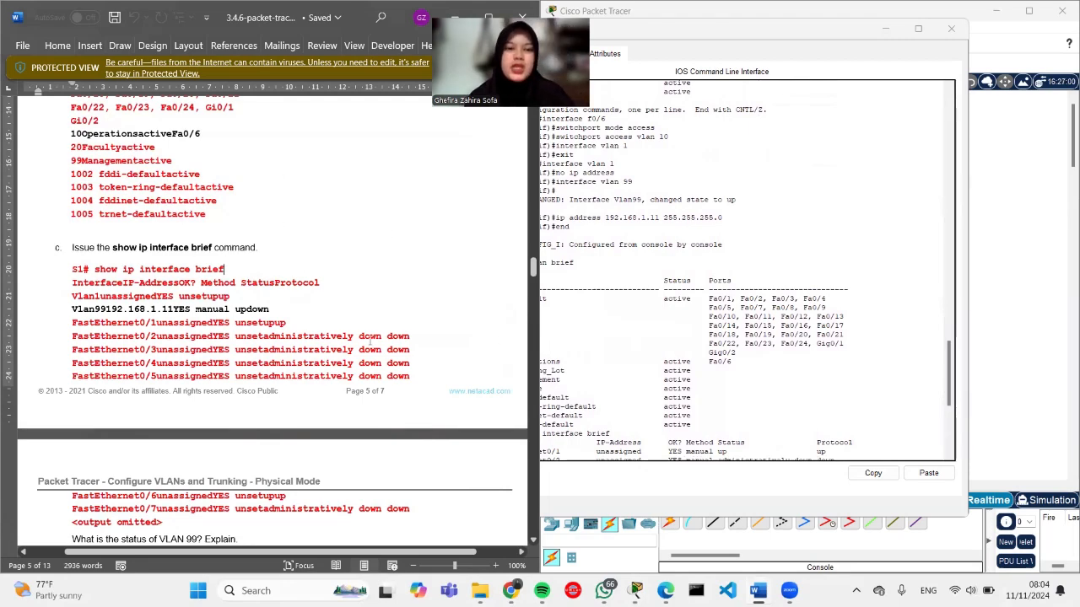
# Step: Scroll the lab worksheet to steps d and e for assigning PC-B to VLAN 10
pyautogui.scroll(-5, 502, 338)
pyautogui.scroll(-1, 302, 377)
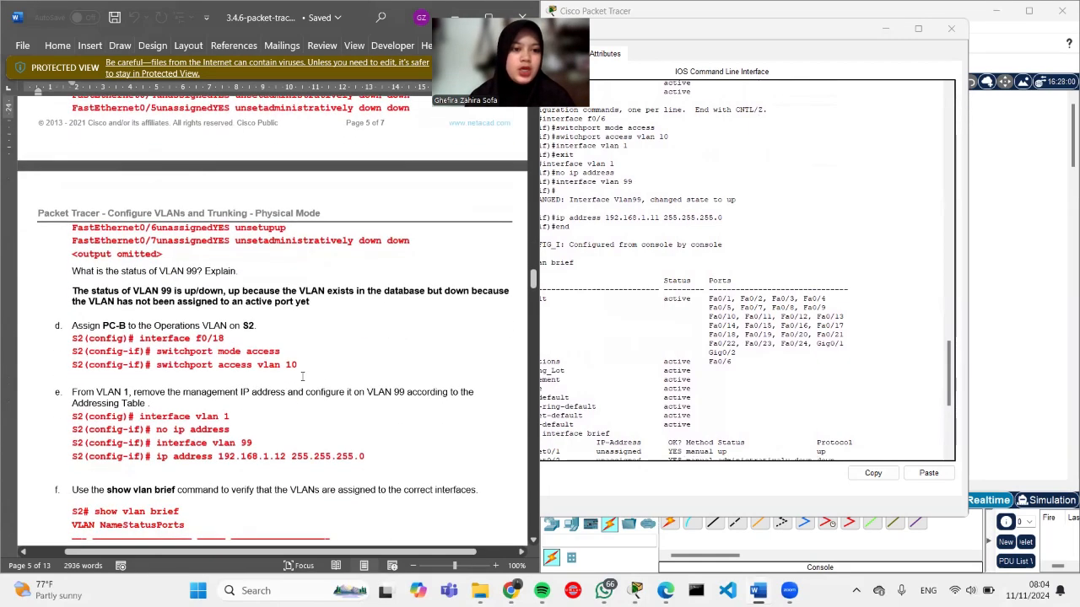
pyautogui.scroll(3, 302, 376)
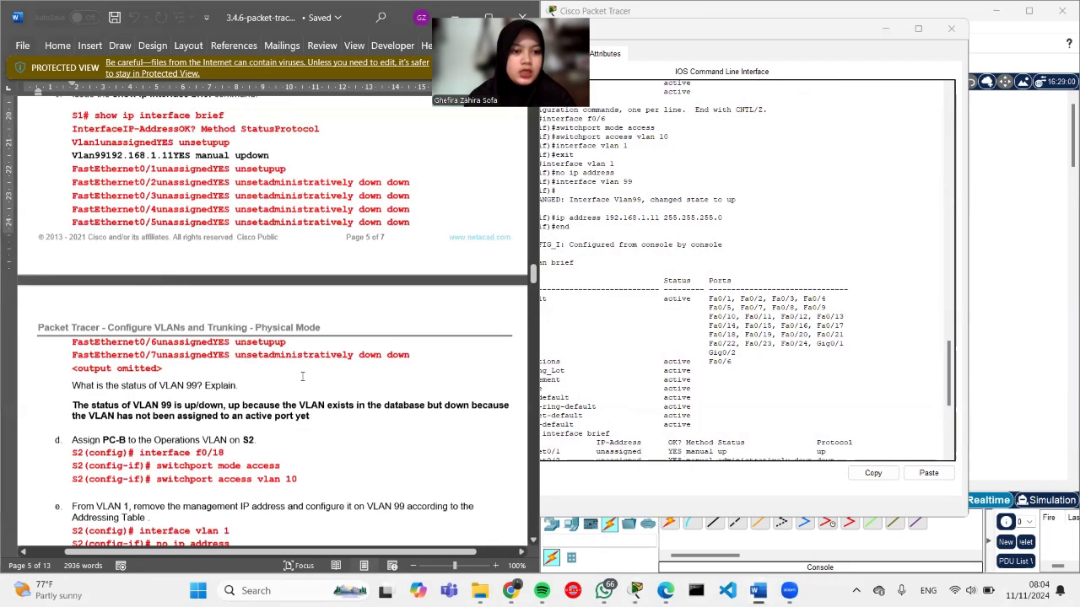
pyautogui.scroll(2, 148, 423)
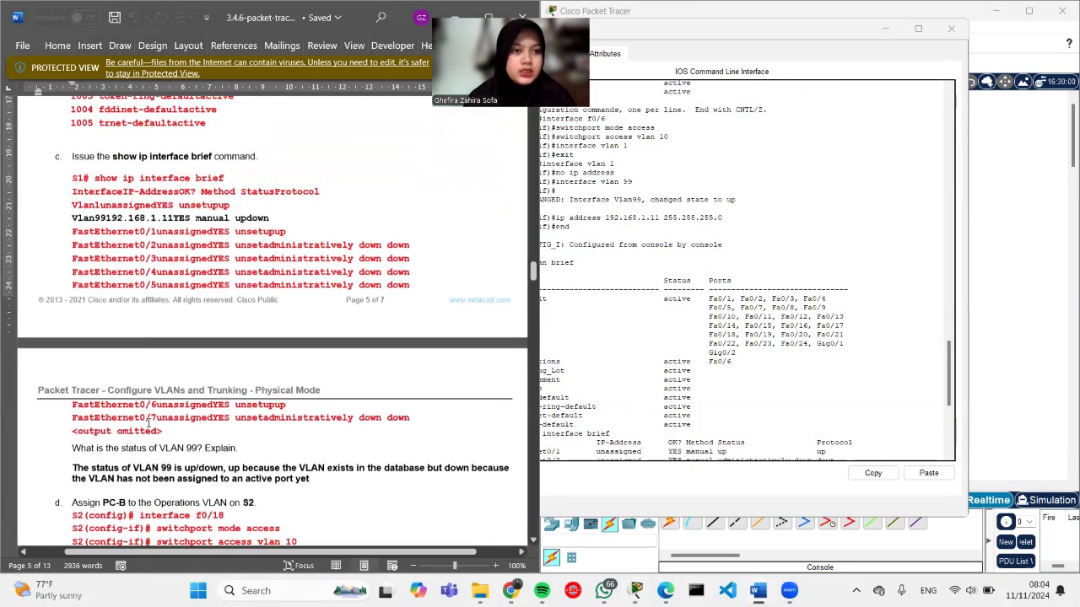
pyautogui.scroll(-3, 135, 415)
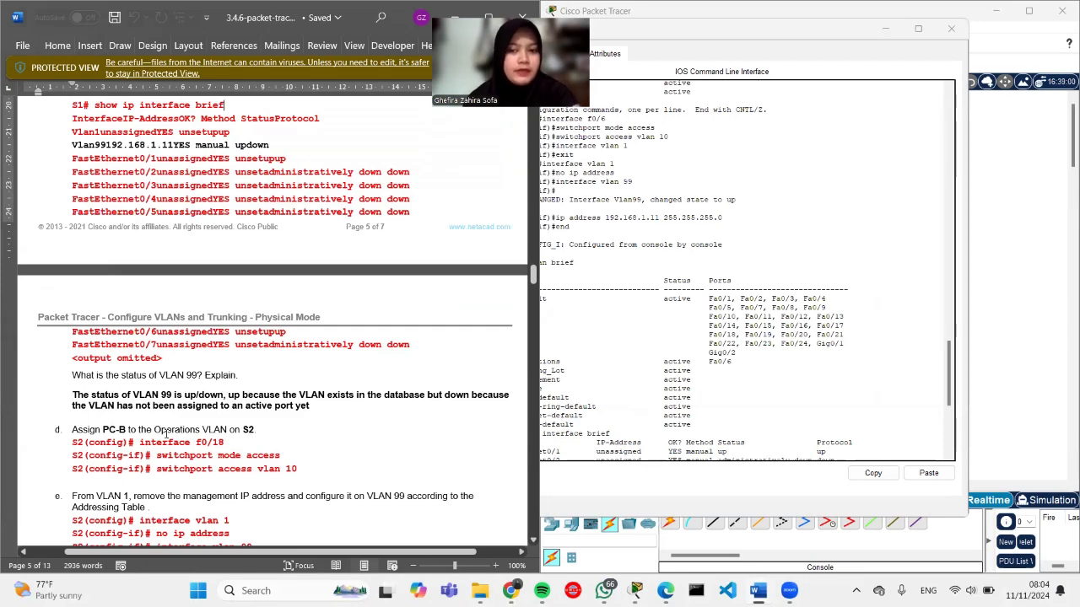
pyautogui.scroll(-9, 651, 400)
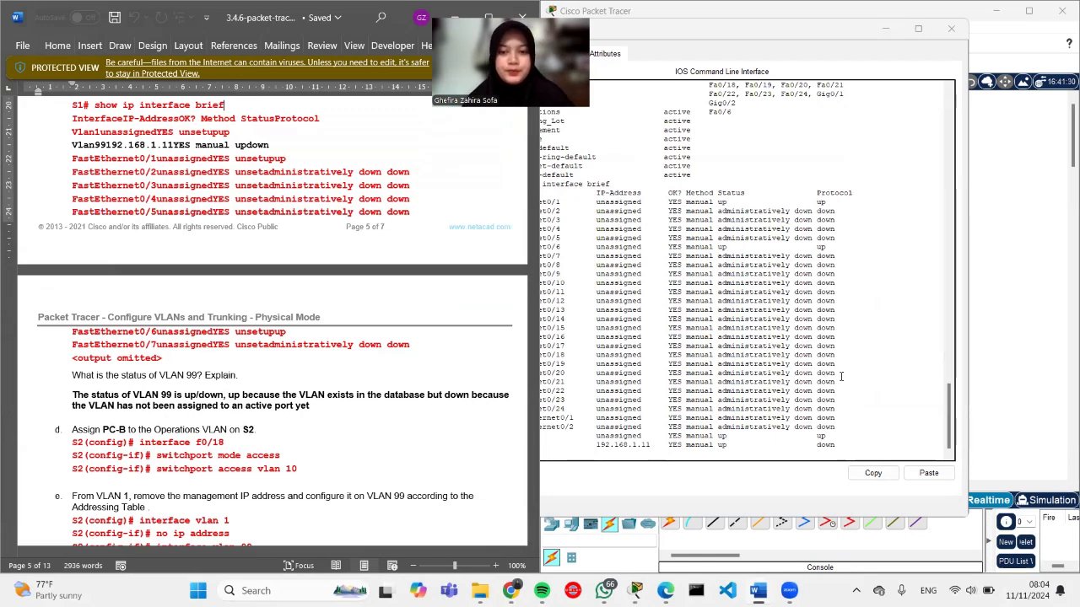
# Step: Close S1's console to return to the topology of PCA, S1, S2 and PCB
pyautogui.click(778, 37)
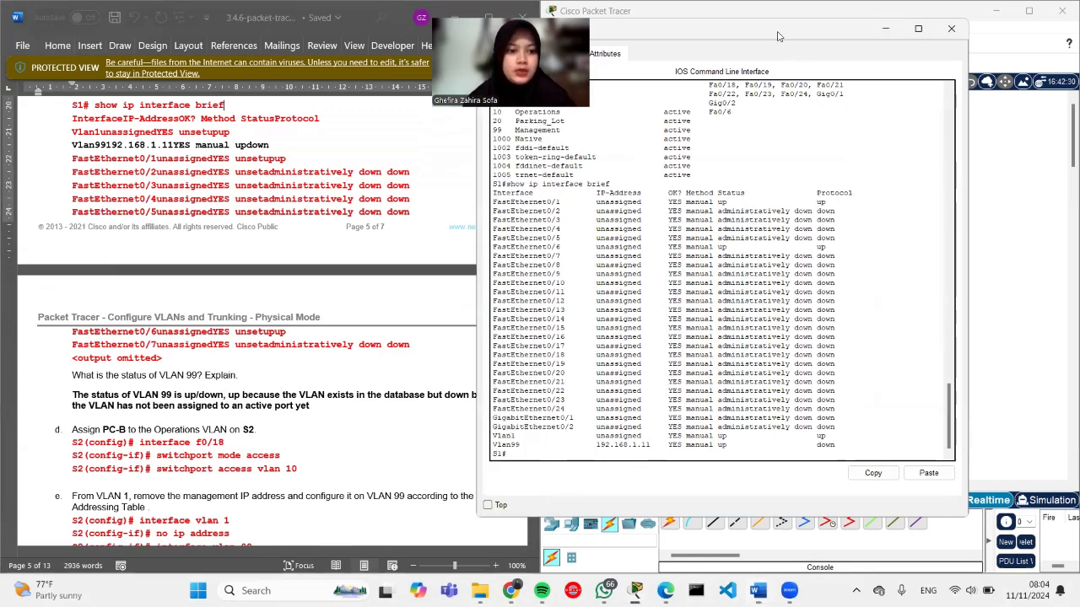
pyautogui.moveTo(779, 36); pyautogui.dragTo(833, 68)
pyautogui.scroll(-4, 441, 317)
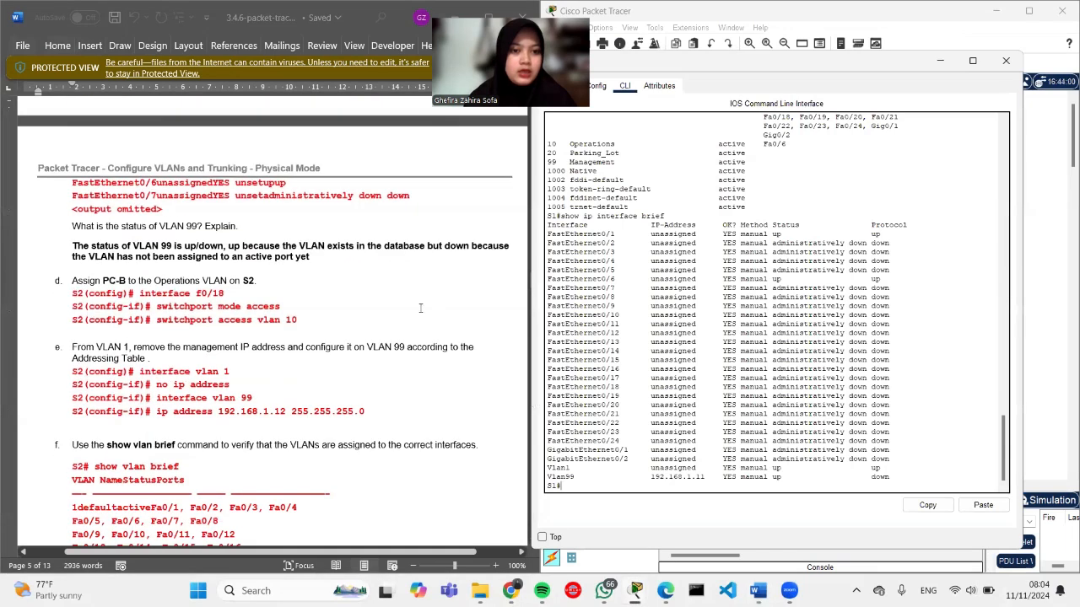
pyautogui.scroll(-2, 251, 322)
pyautogui.scroll(2, 252, 322)
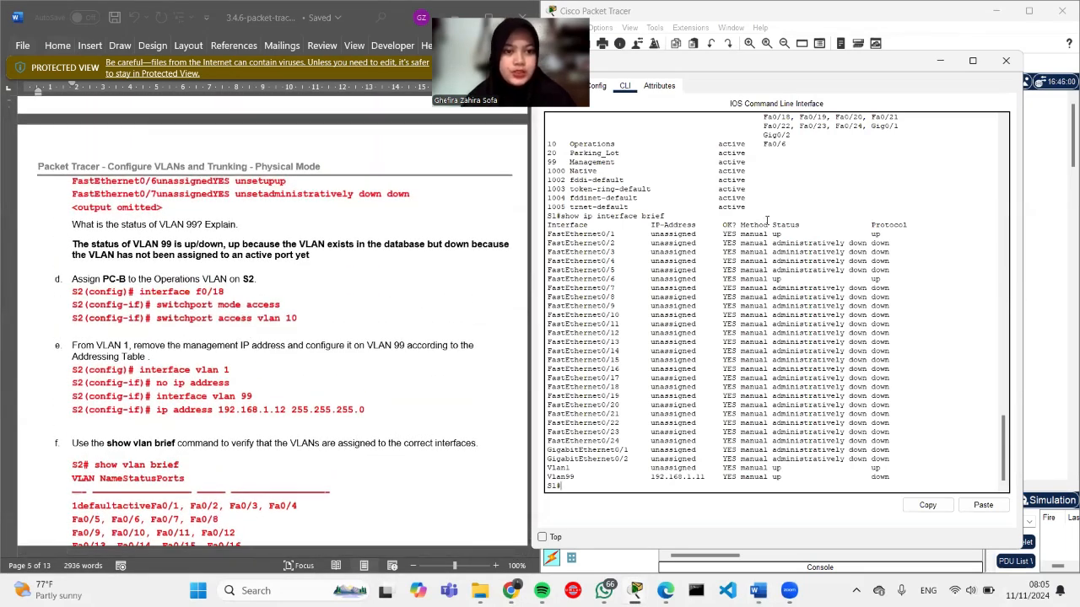
pyautogui.click(1065, 246)
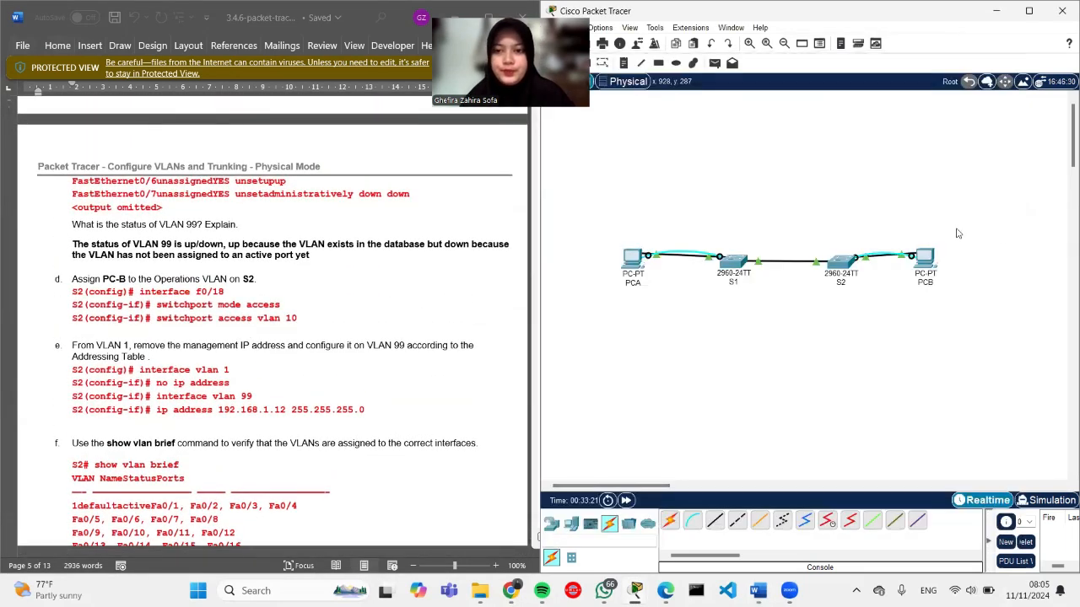
# Step: Open switch S2's CLI and enter global configuration mode with config terminal
pyautogui.click(838, 260)
pyautogui.scroll(20, 280, 373)
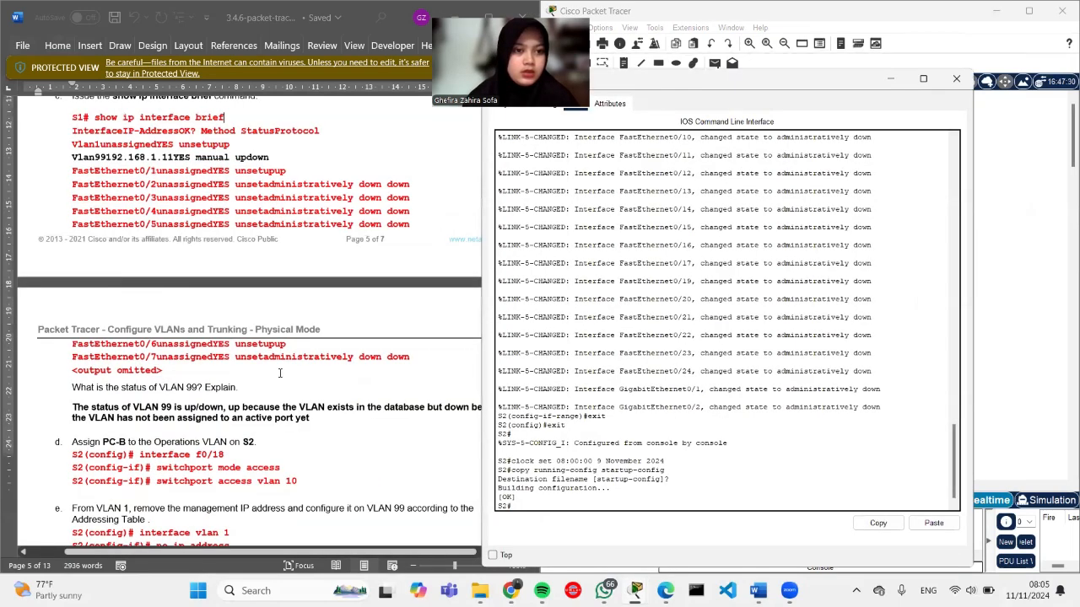
pyautogui.scroll(10, 280, 374)
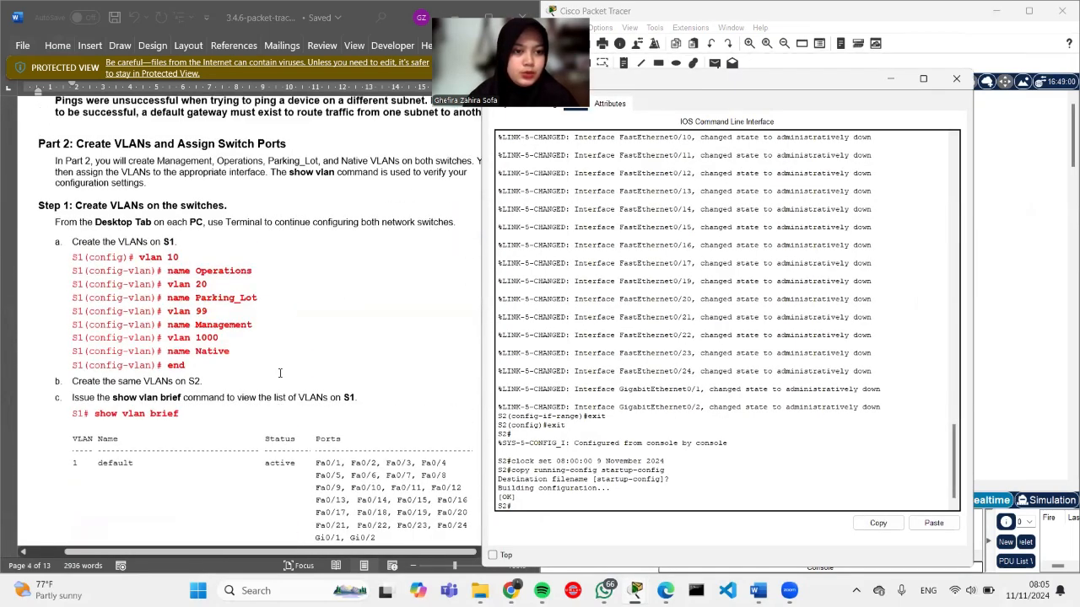
pyautogui.scroll(-3, 281, 371)
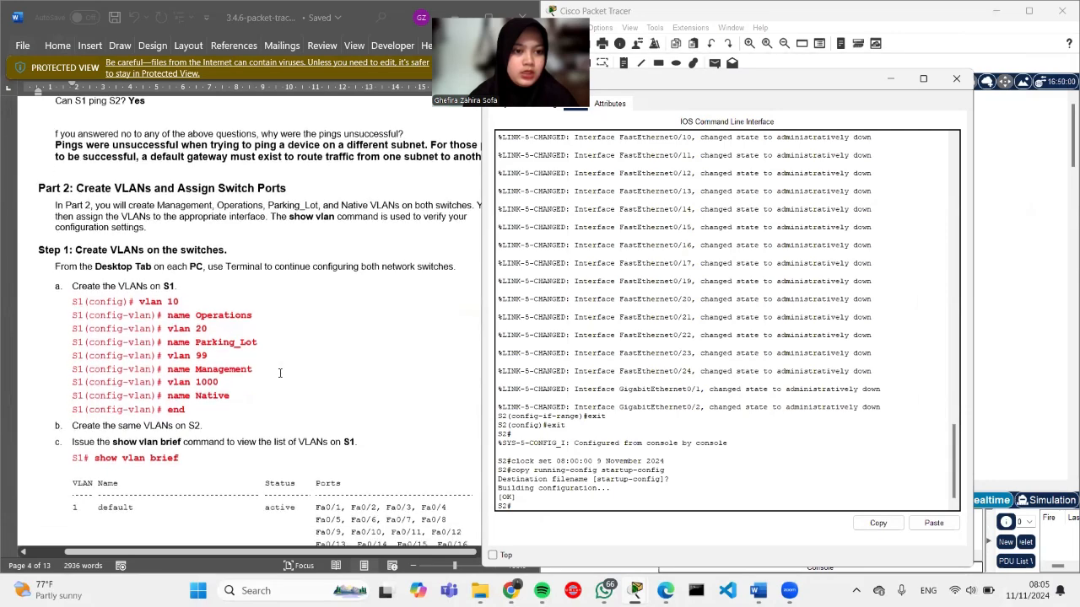
pyautogui.scroll(-15, 280, 369)
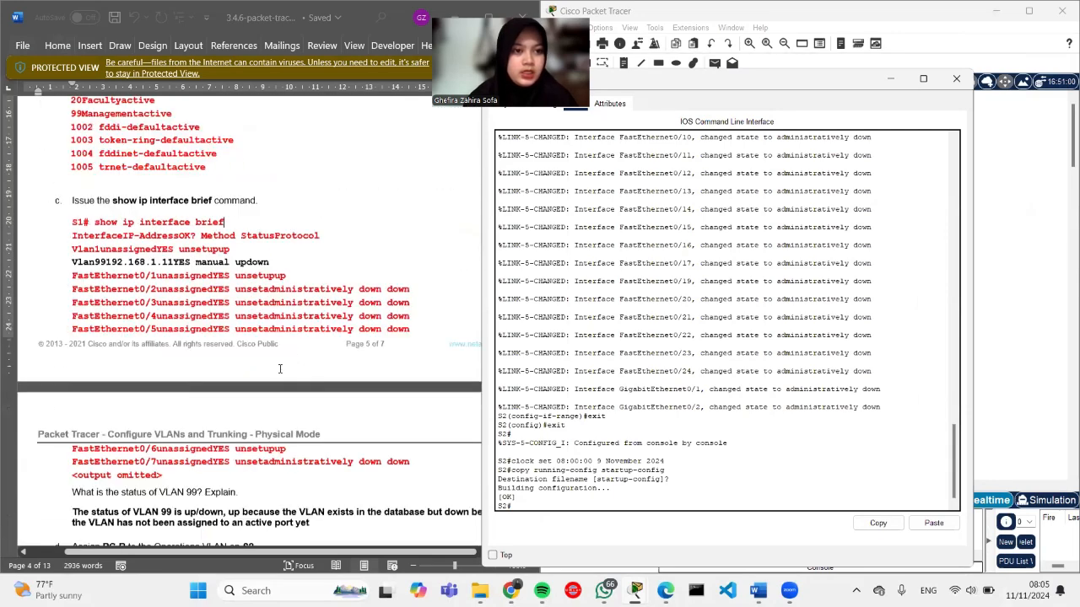
pyautogui.scroll(-9, 280, 368)
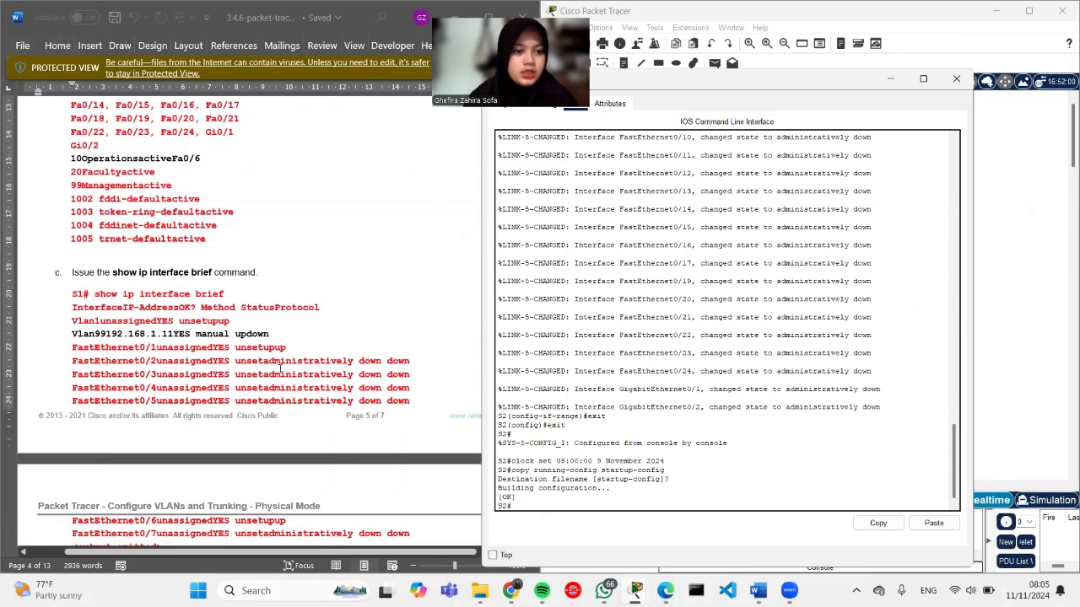
pyautogui.scroll(-1, 280, 369)
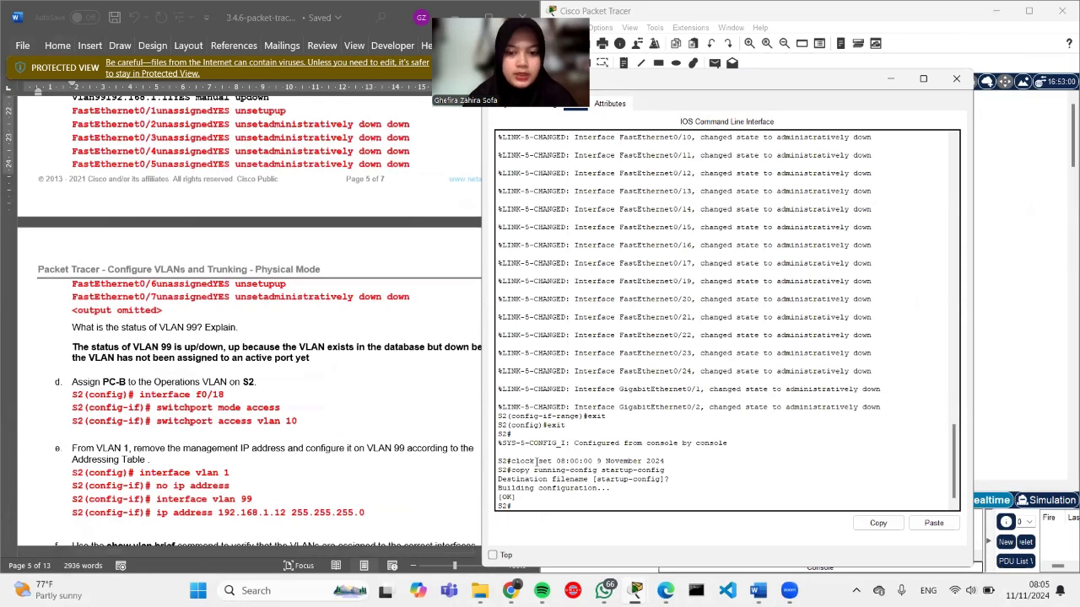
pyautogui.write('config')
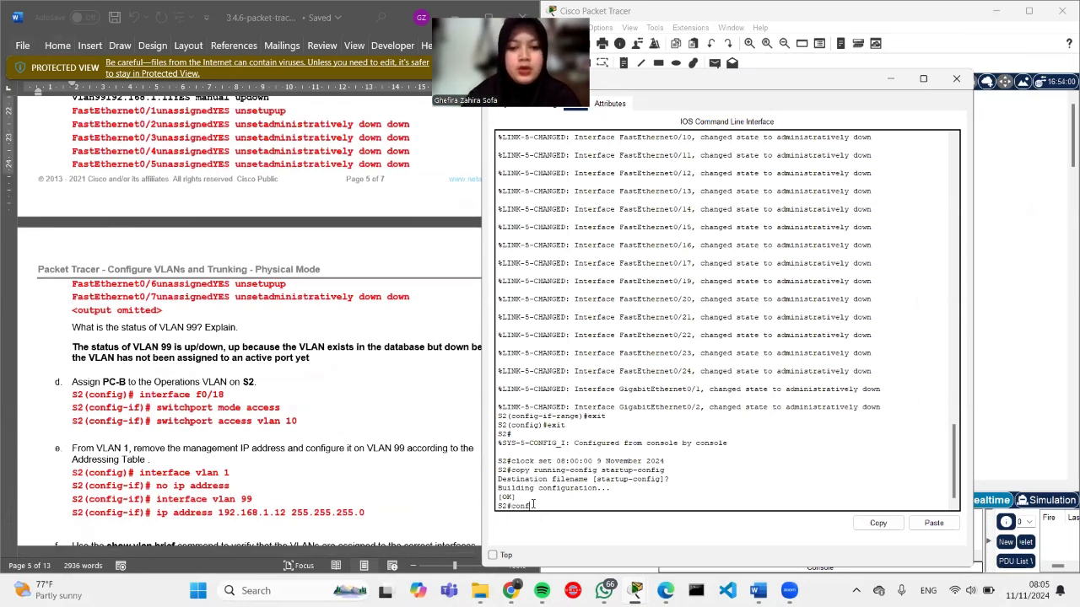
pyautogui.write(' terminal')
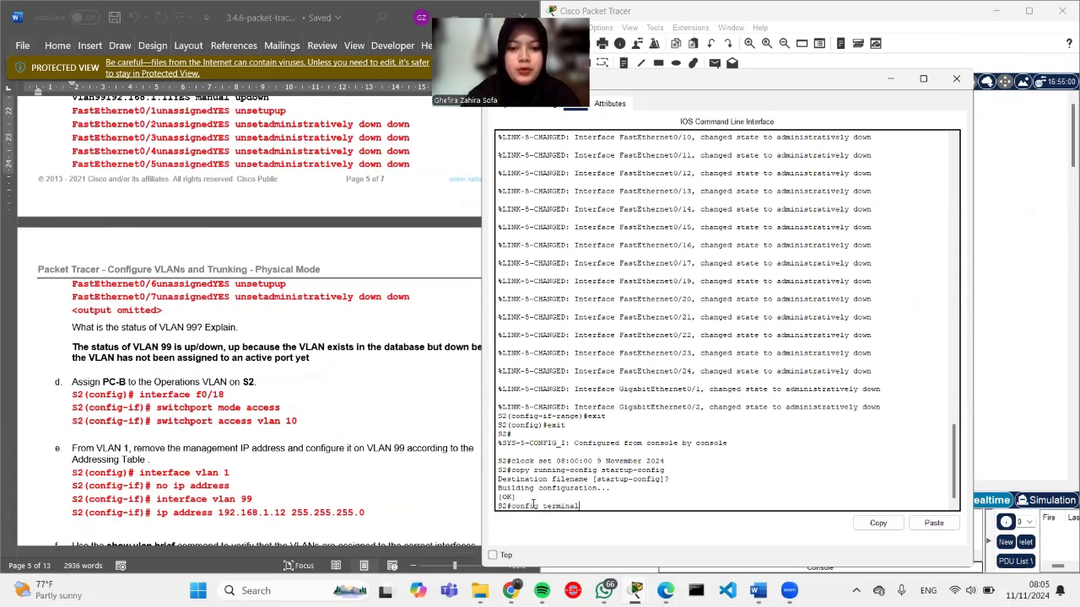
pyautogui.press('Return')
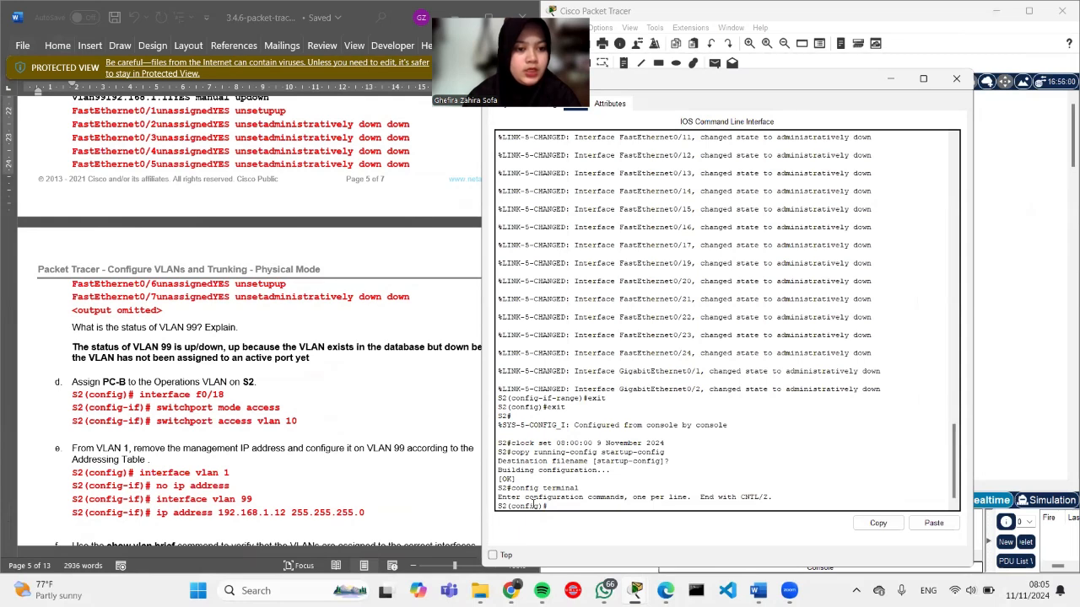
# Step: Make S2 port f0/18 an access port in VLAN 10, creating VLAN 10
pyautogui.write('interface ')
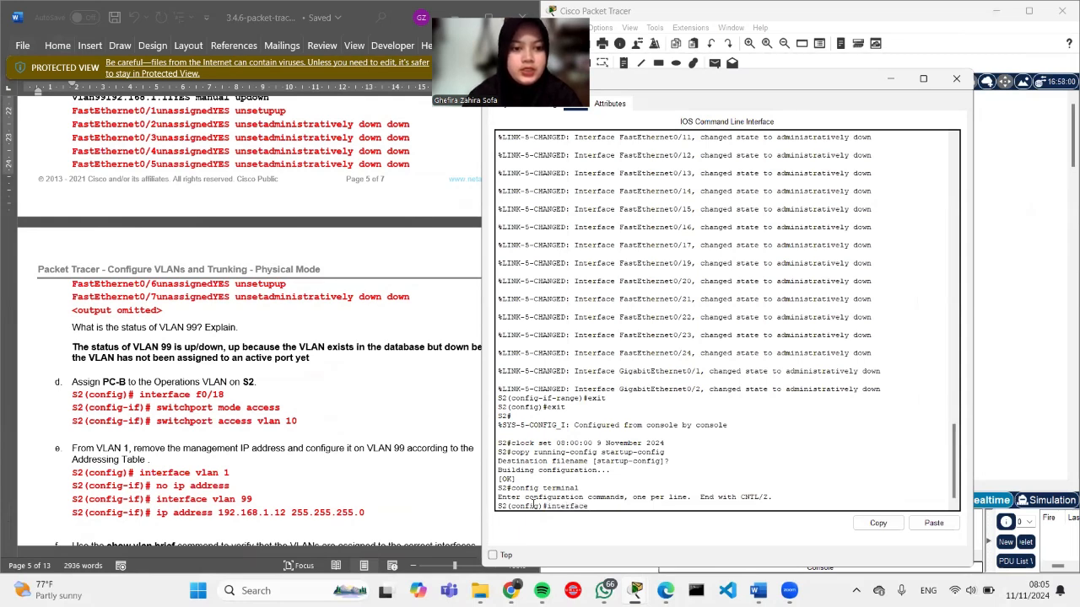
pyautogui.write('f')
pyautogui.write('0')
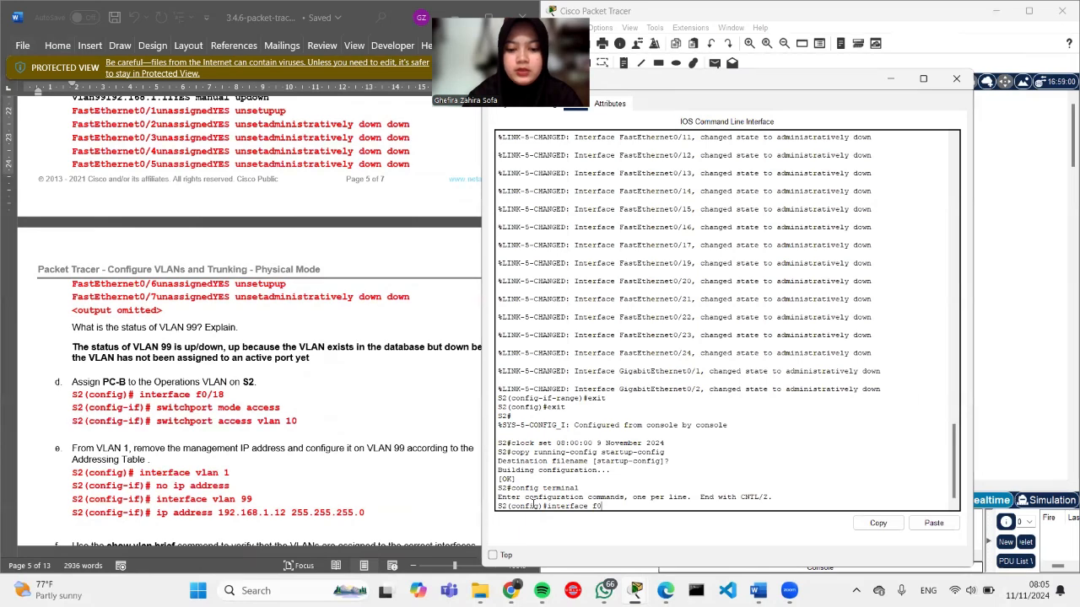
pyautogui.write('/18')
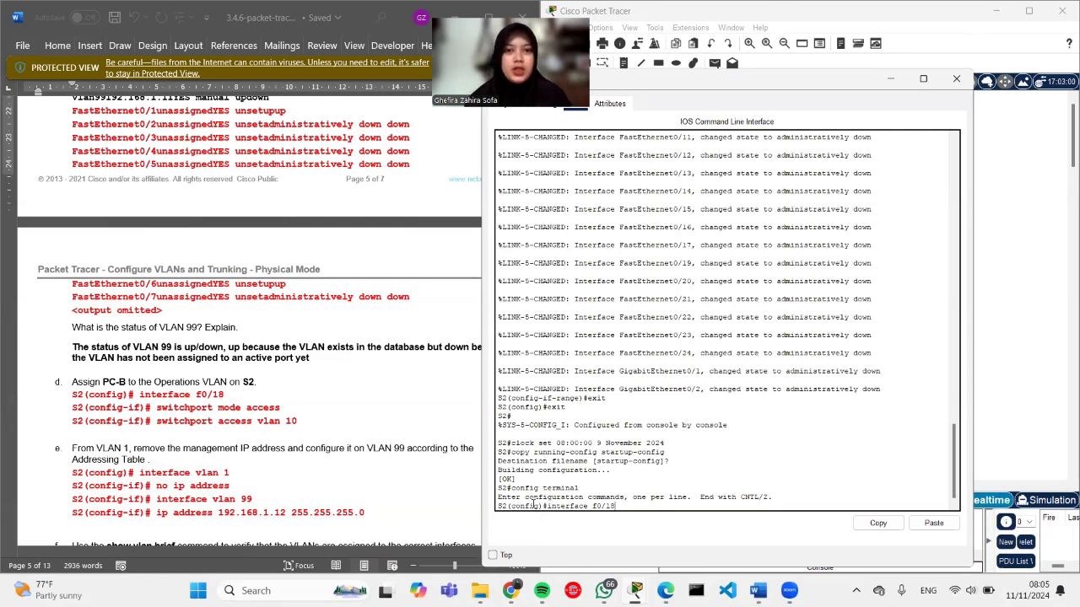
pyautogui.press('Return')
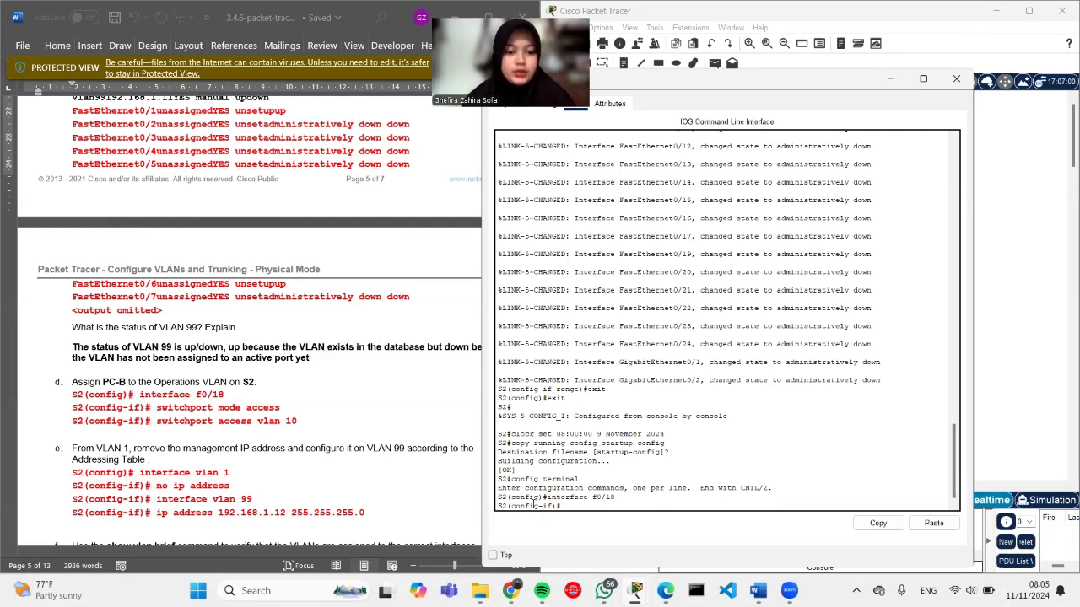
pyautogui.write('switc')
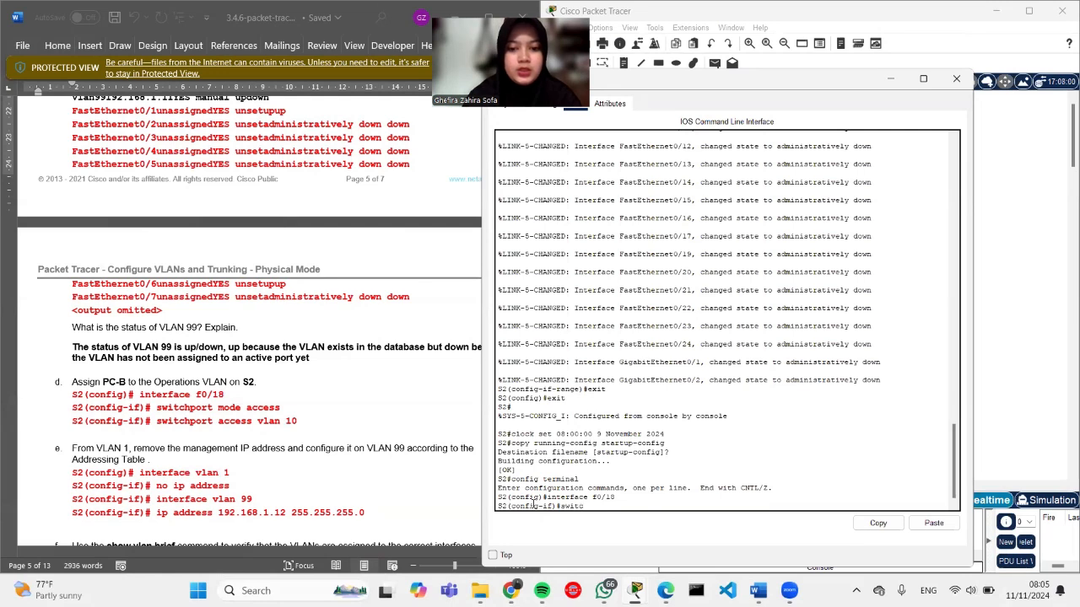
pyautogui.write('hpo')
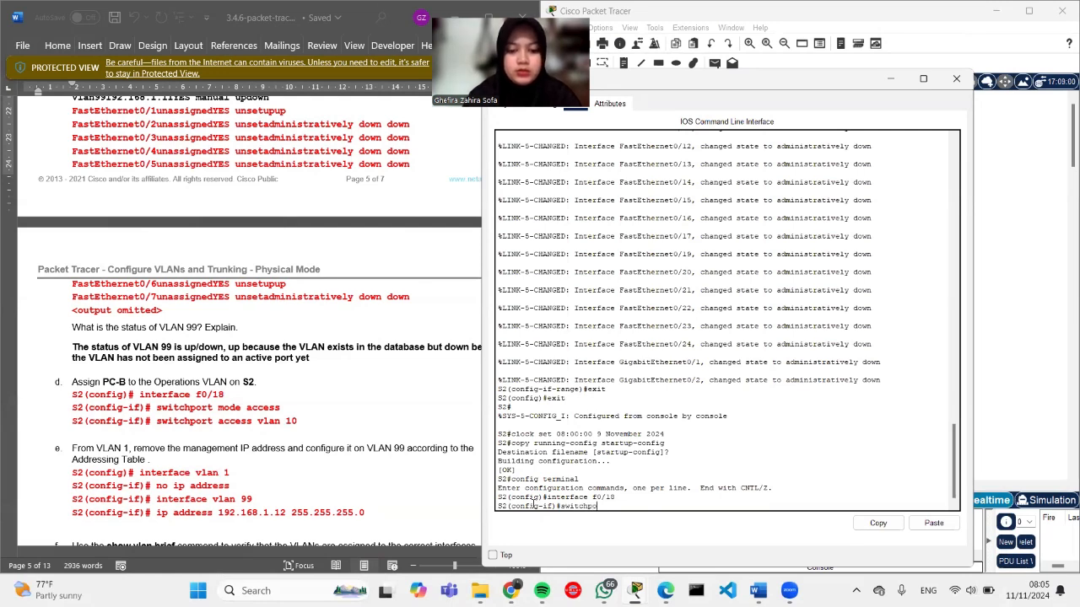
pyautogui.write('rt mode ')
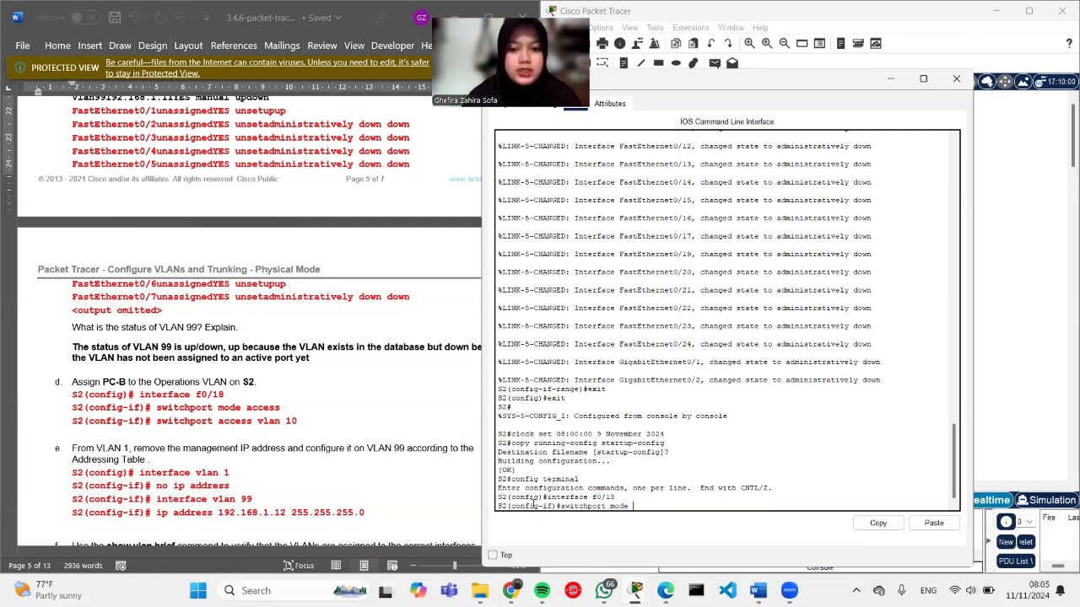
pyautogui.write('access')
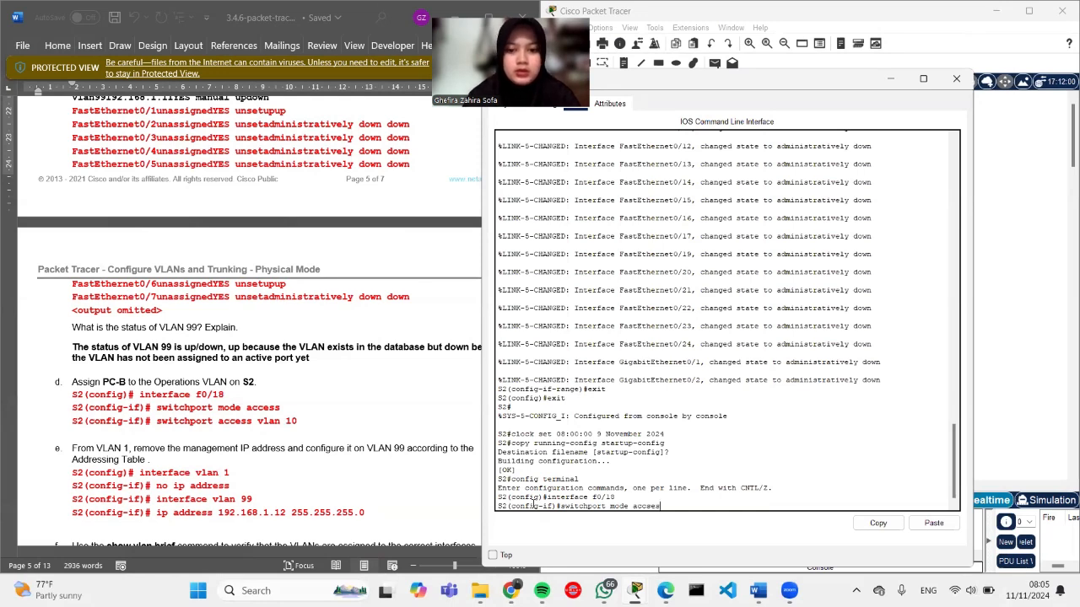
pyautogui.write('s')
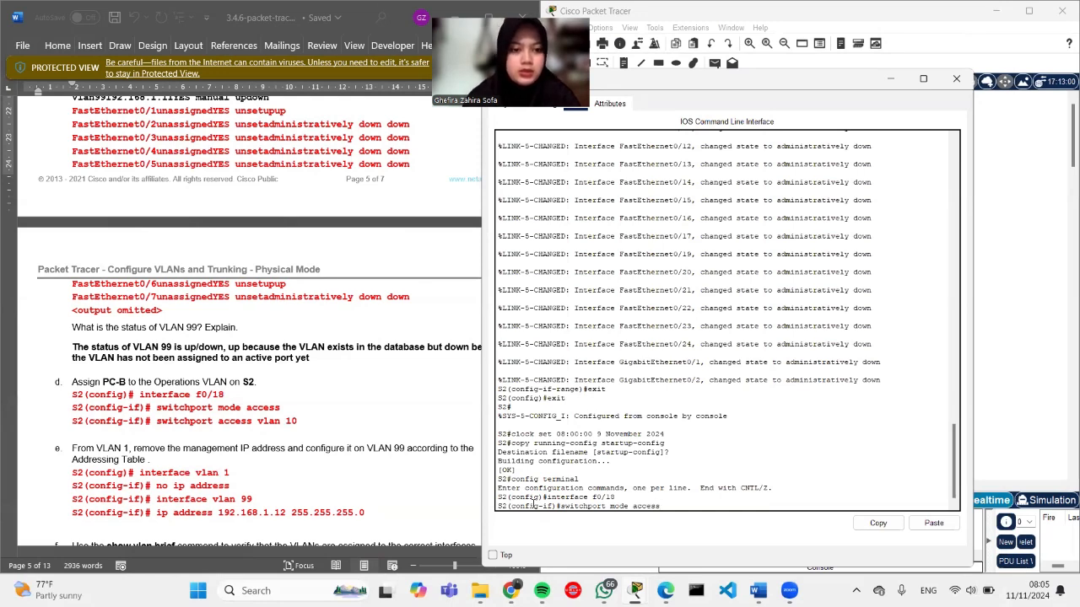
pyautogui.press('Return')
pyautogui.write('s')
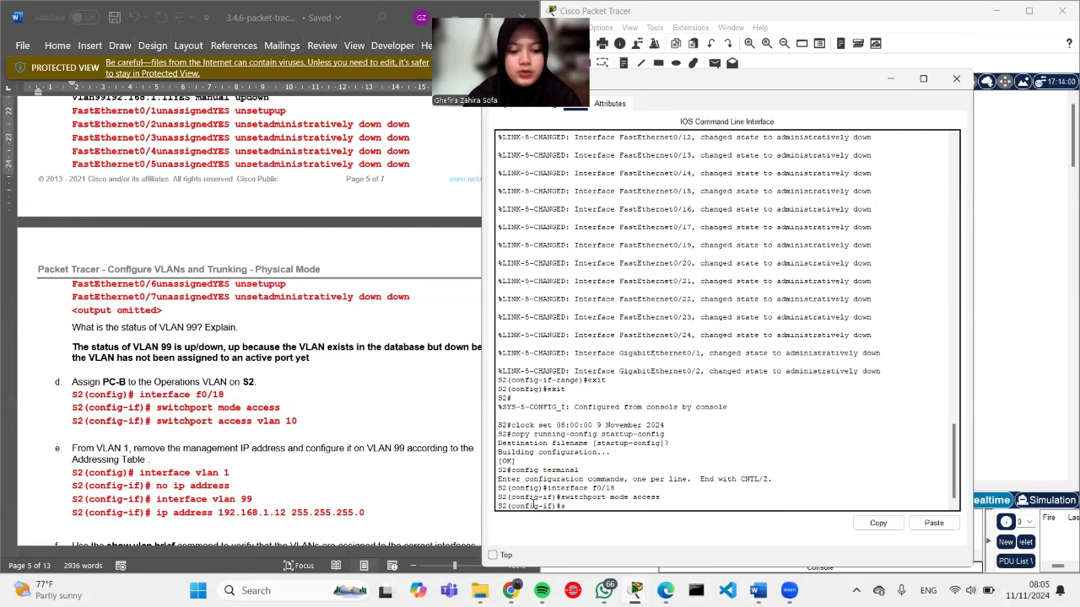
pyautogui.write('witchpo')
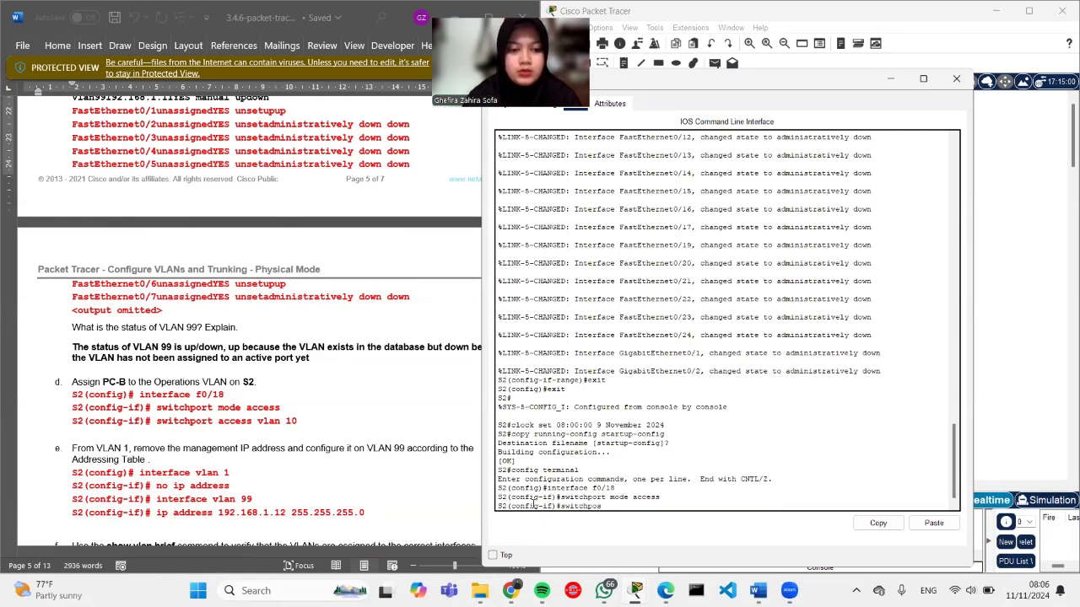
pyautogui.write('rt access')
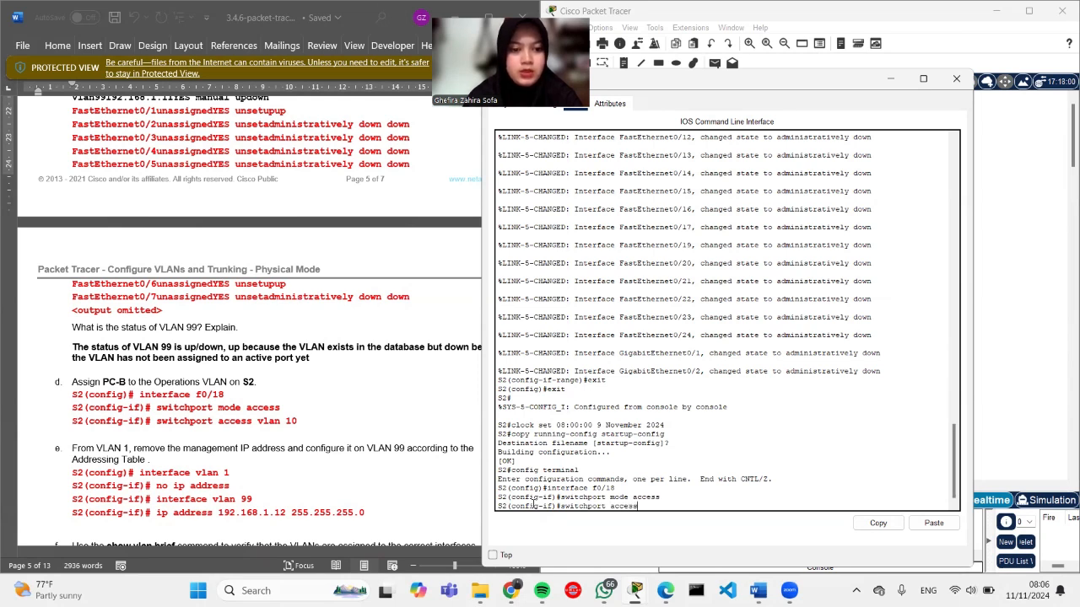
pyautogui.write(' vlan 10')
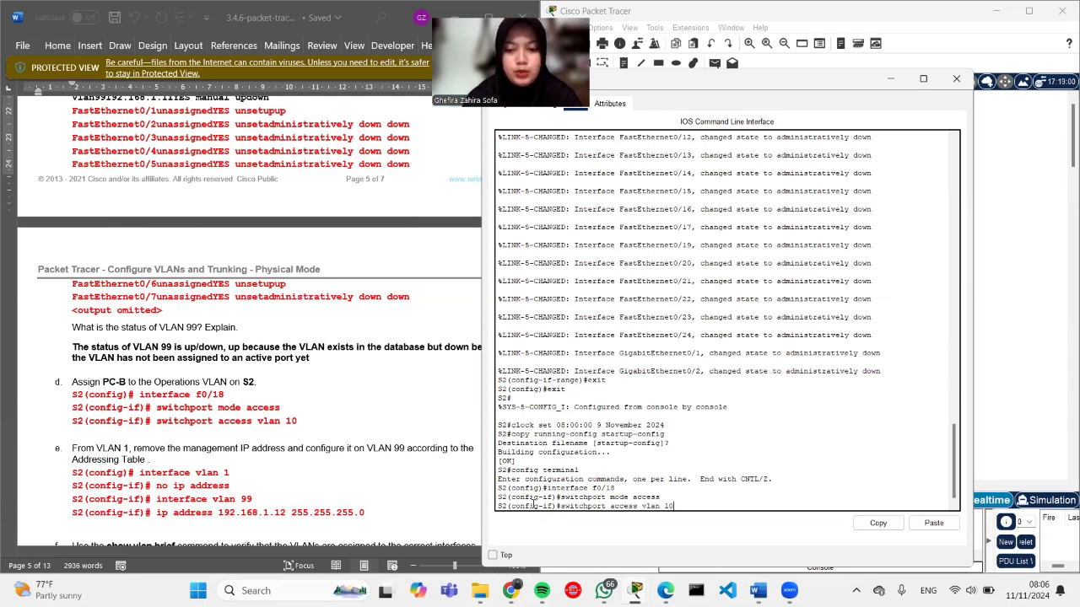
pyautogui.press('Return')
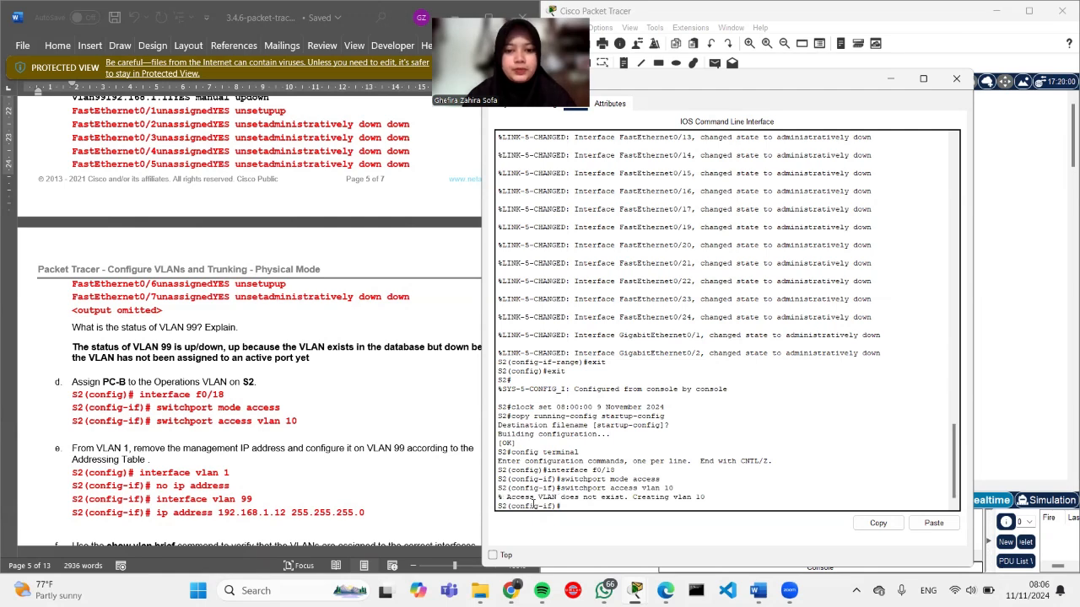
pyautogui.scroll(-3, 352, 475)
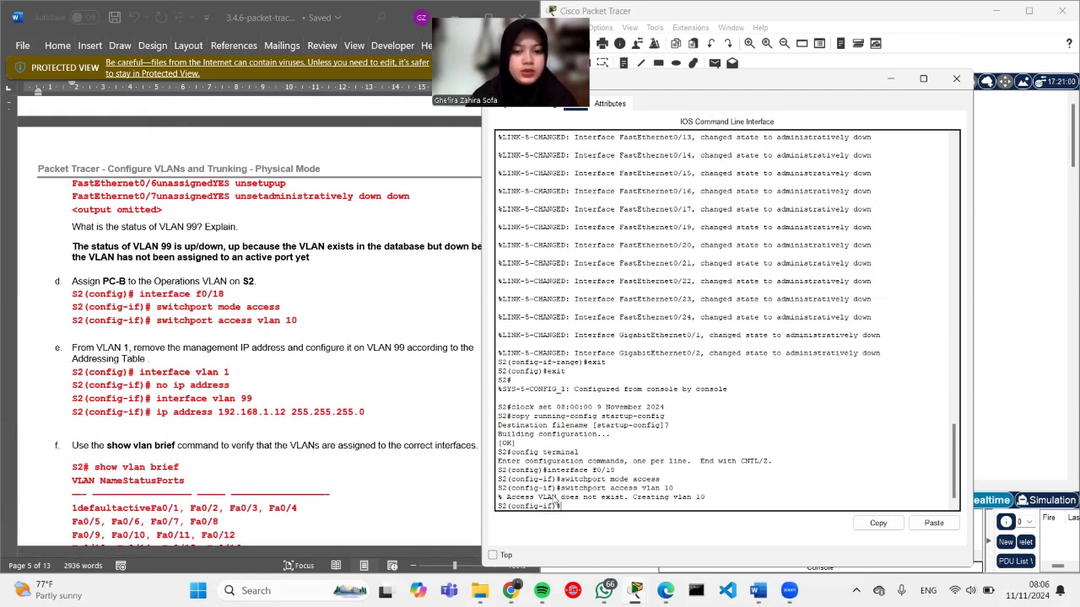
# Step: Remove the IP address from S2's interface vlan 1 and enter interface vlan 99
pyautogui.write('exit')
pyautogui.press('Return')
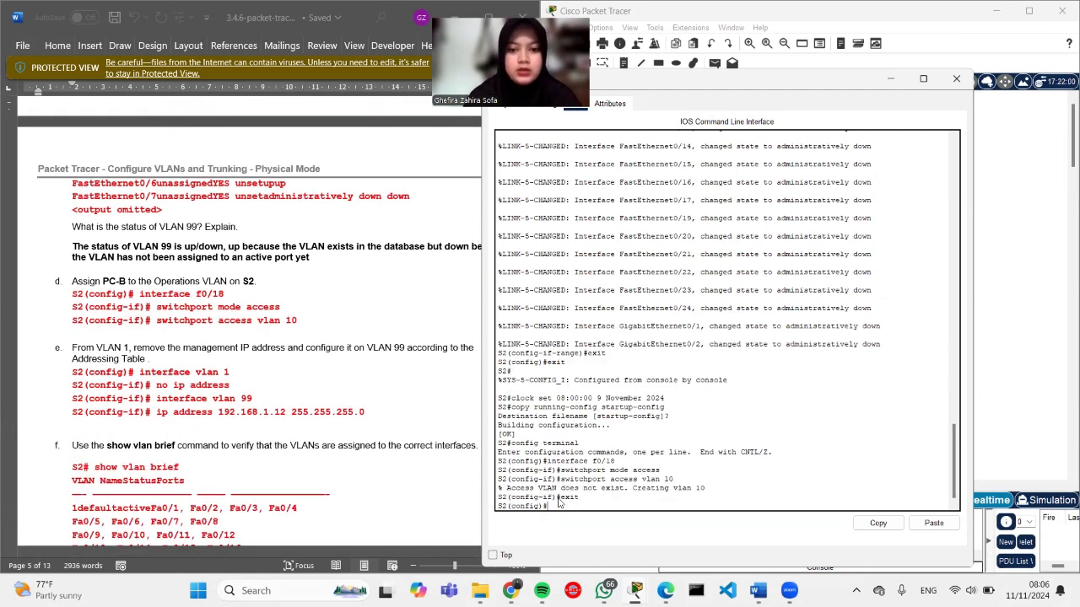
pyautogui.write('interface')
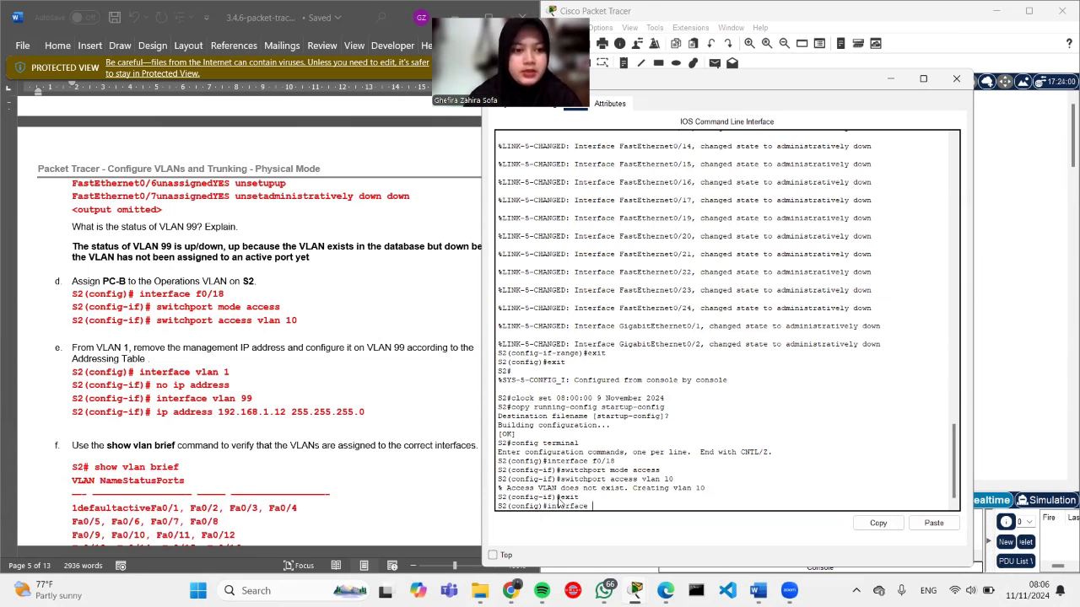
pyautogui.write(' vlan')
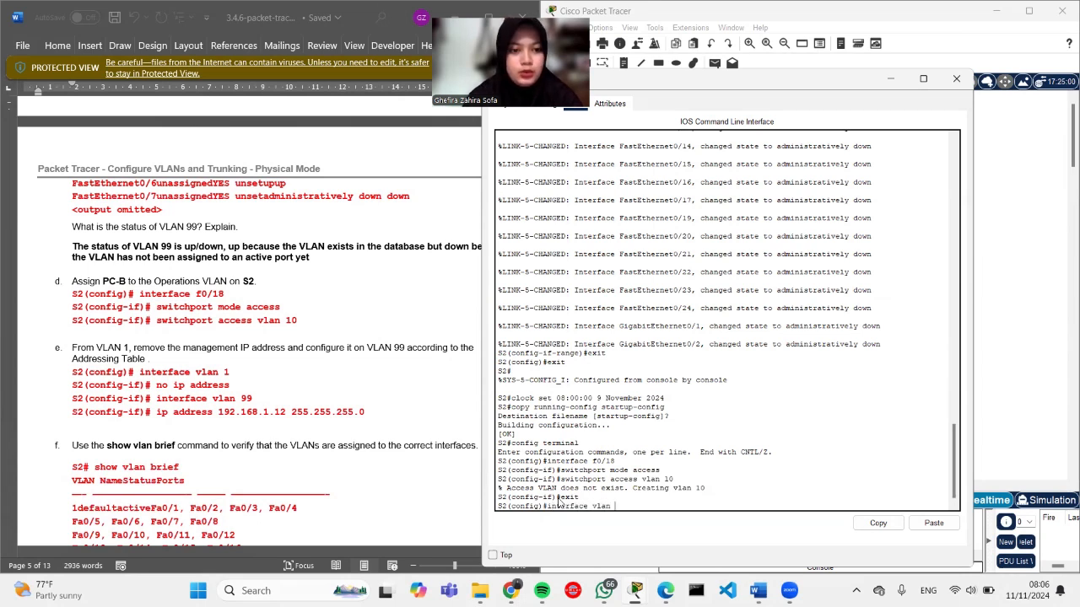
pyautogui.write(' 1')
pyautogui.press('Return')
pyautogui.write('no ip addr')
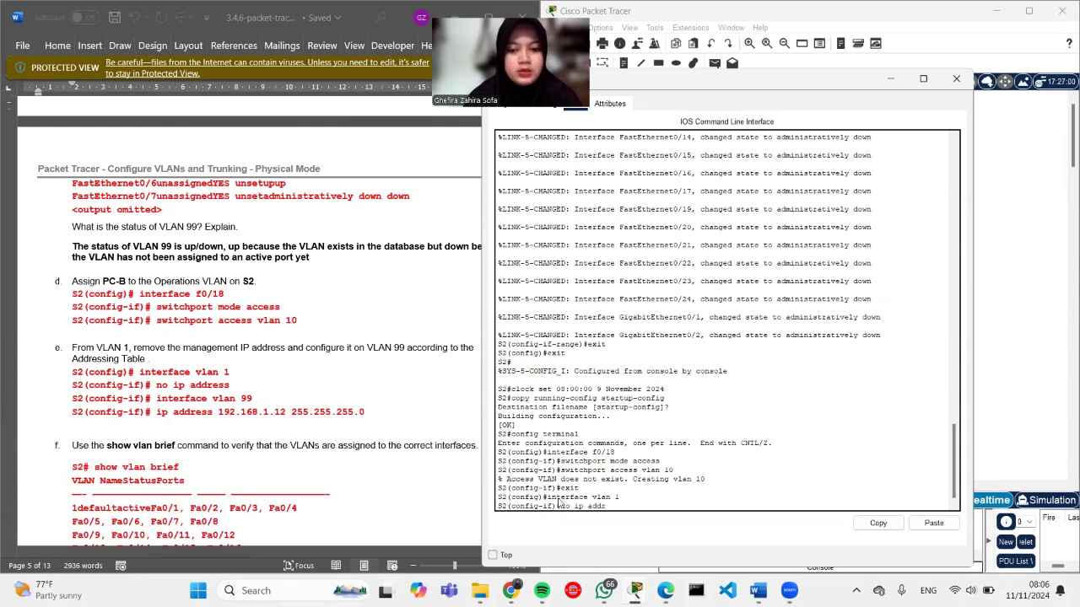
pyautogui.write('ess')
pyautogui.press('Return')
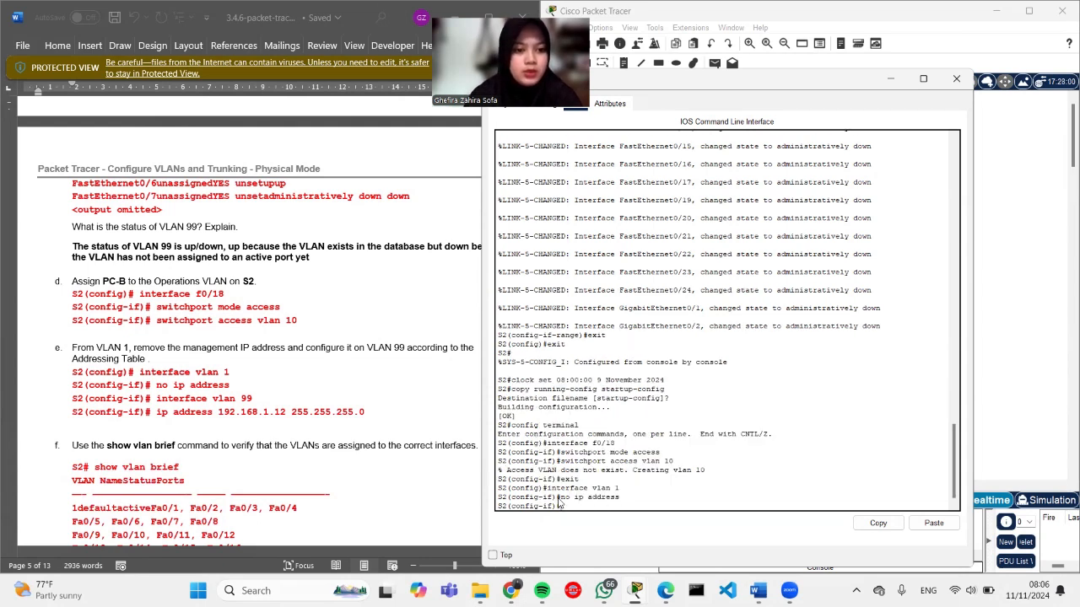
pyautogui.write('inter')
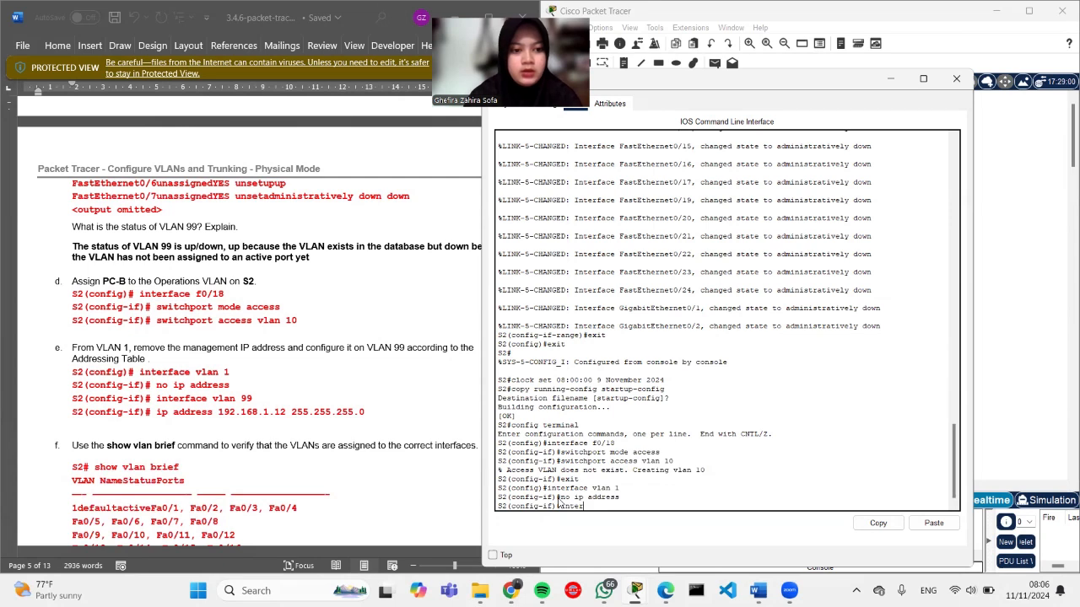
pyautogui.write('face vlan 99')
pyautogui.press('Return')
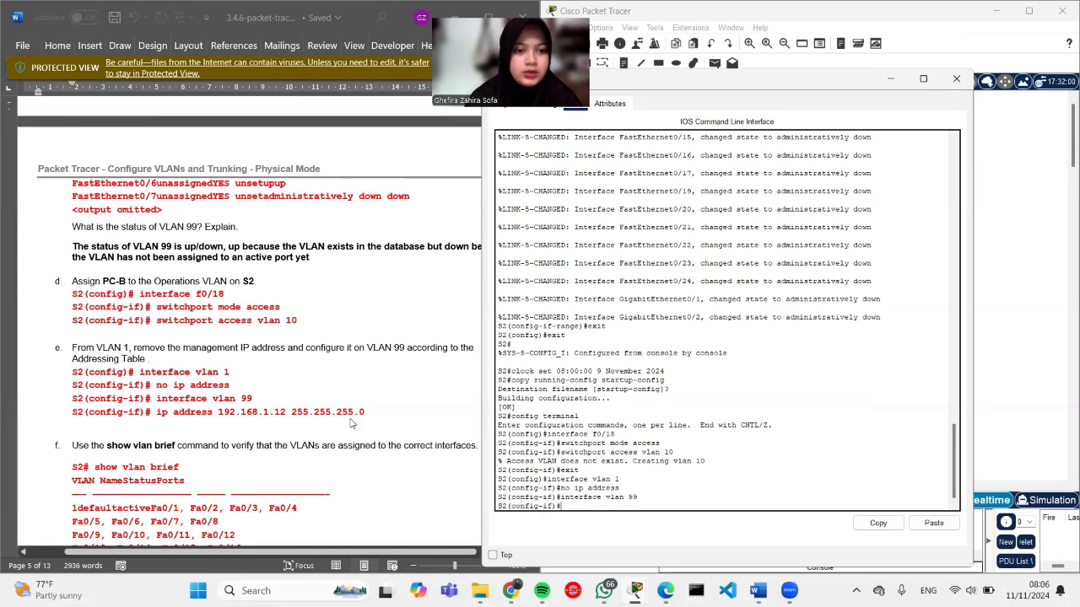
# Step: Give S2's Vlan99 ip address 192.168.1.12 255.255.255.0 and exit configuration mode
pyautogui.moveTo(366, 413); pyautogui.dragTo(159, 419)
pyautogui.hotkey('ctrl', 'c')
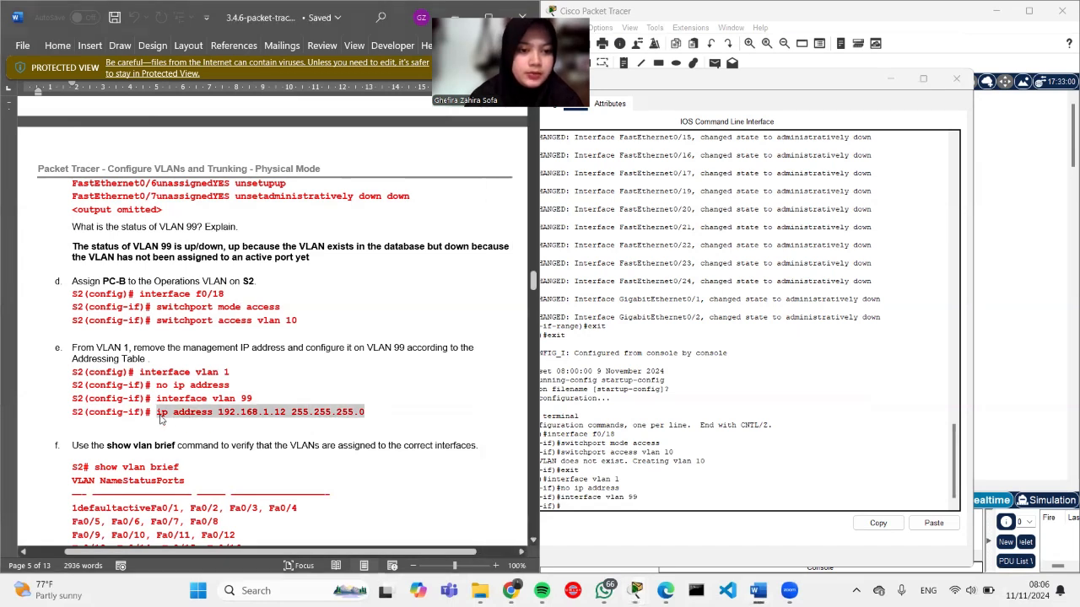
pyautogui.click(572, 509)
pyautogui.rightClick(572, 510)
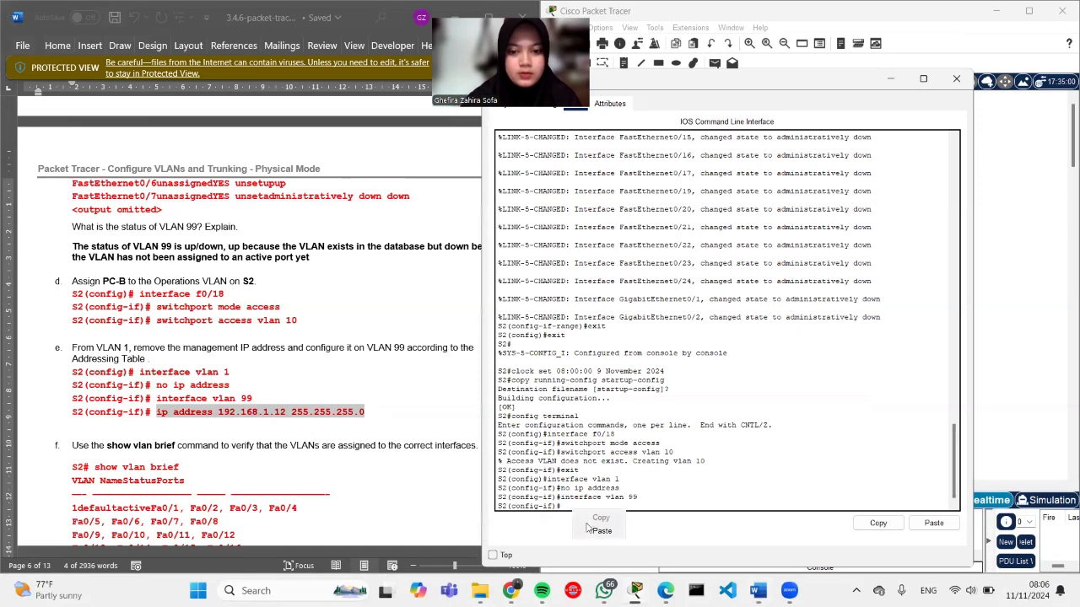
pyautogui.click(590, 532)
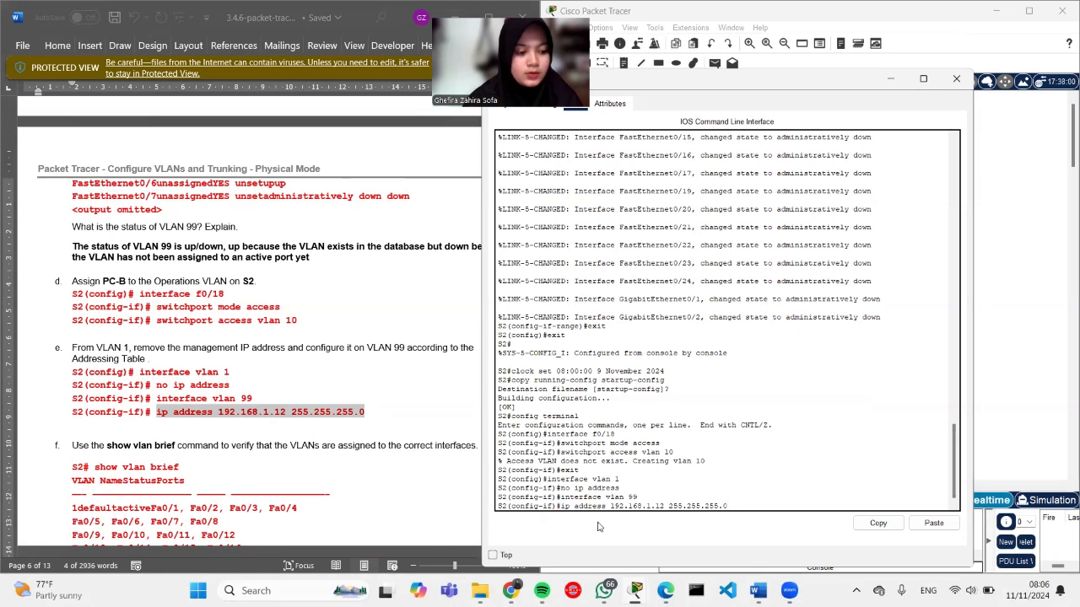
pyautogui.press('Return')
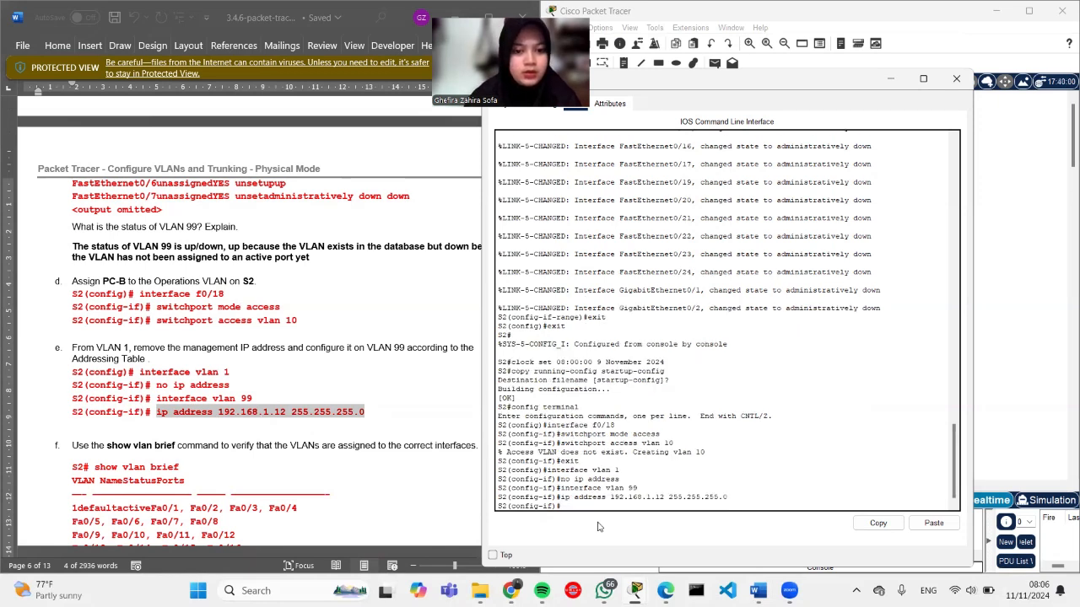
pyautogui.write('exit')
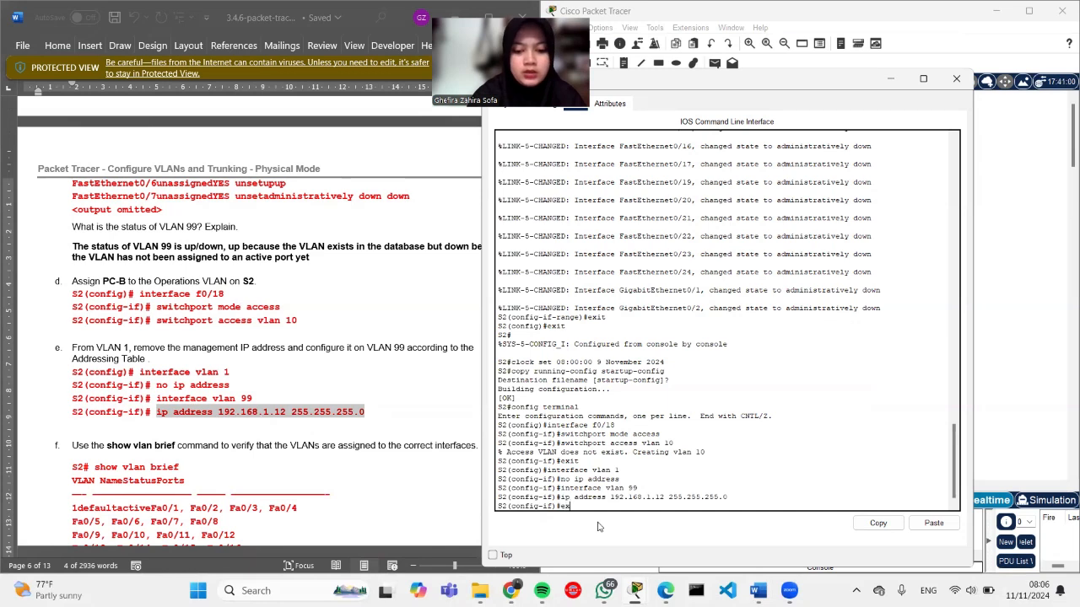
pyautogui.press('Return')
pyautogui.write('exit')
pyautogui.press('Return')
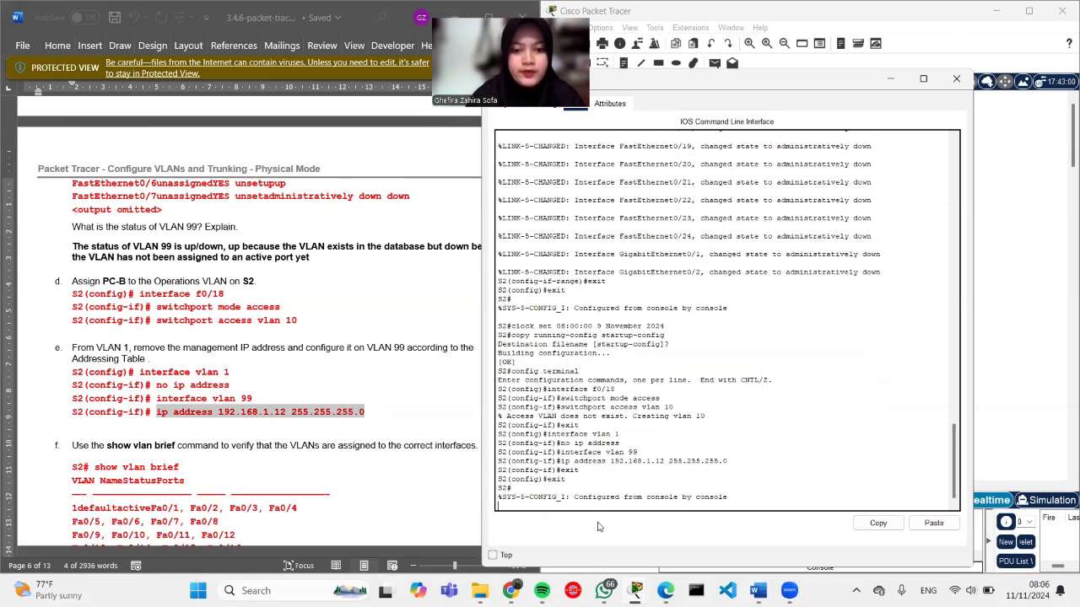
pyautogui.press('Return')
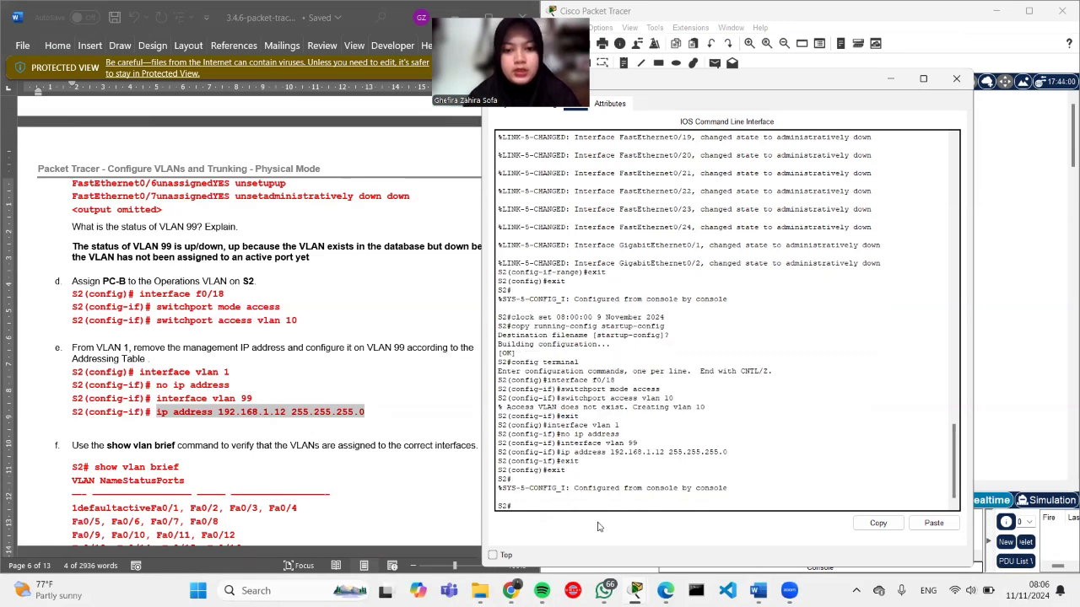
pyautogui.write('show')
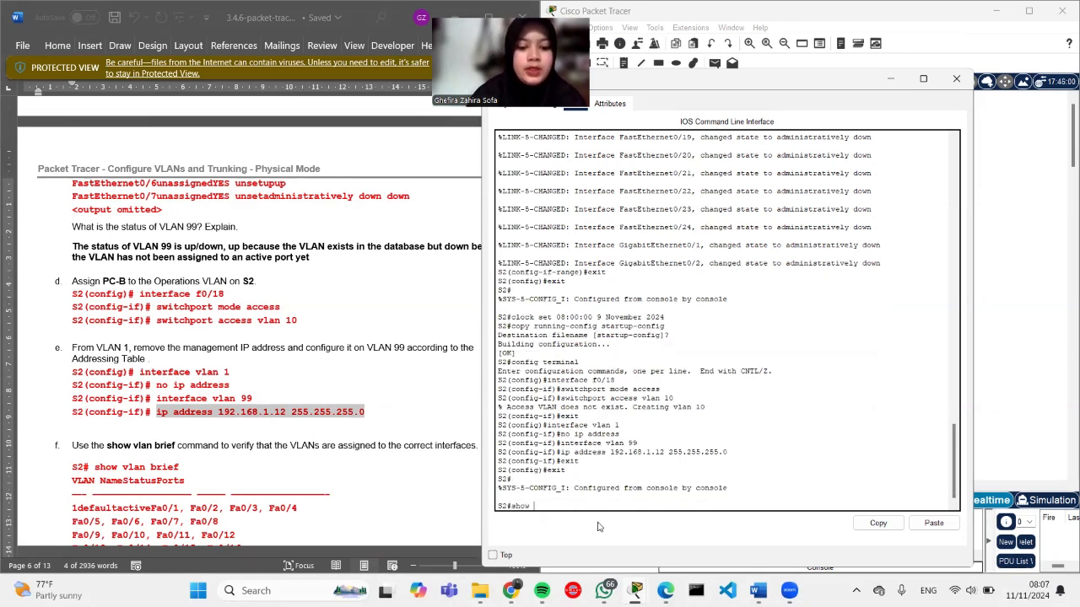
pyautogui.write(' vlan')
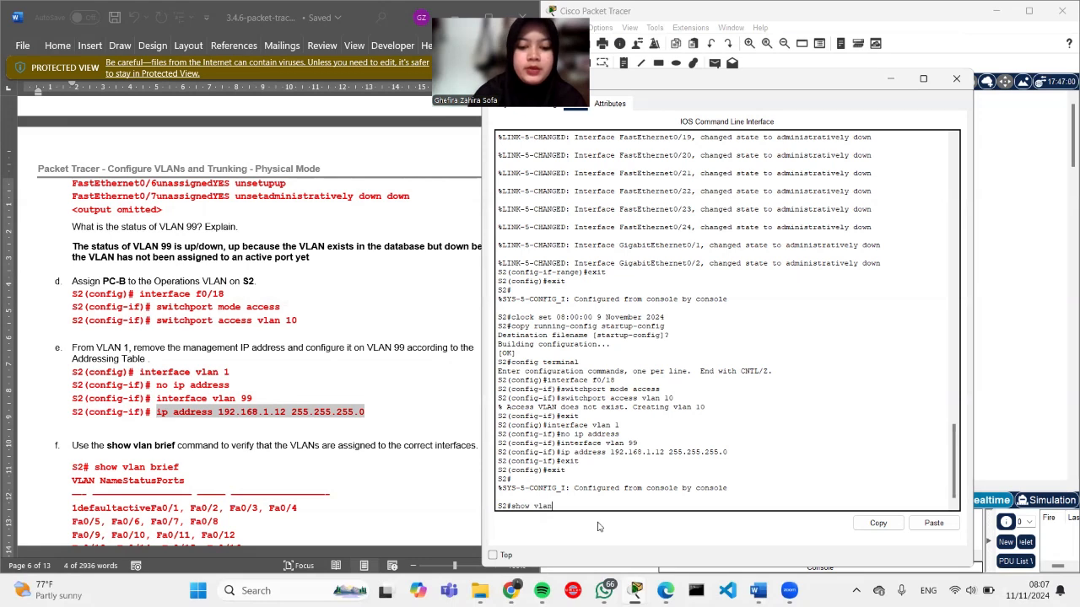
pyautogui.write(' brief')
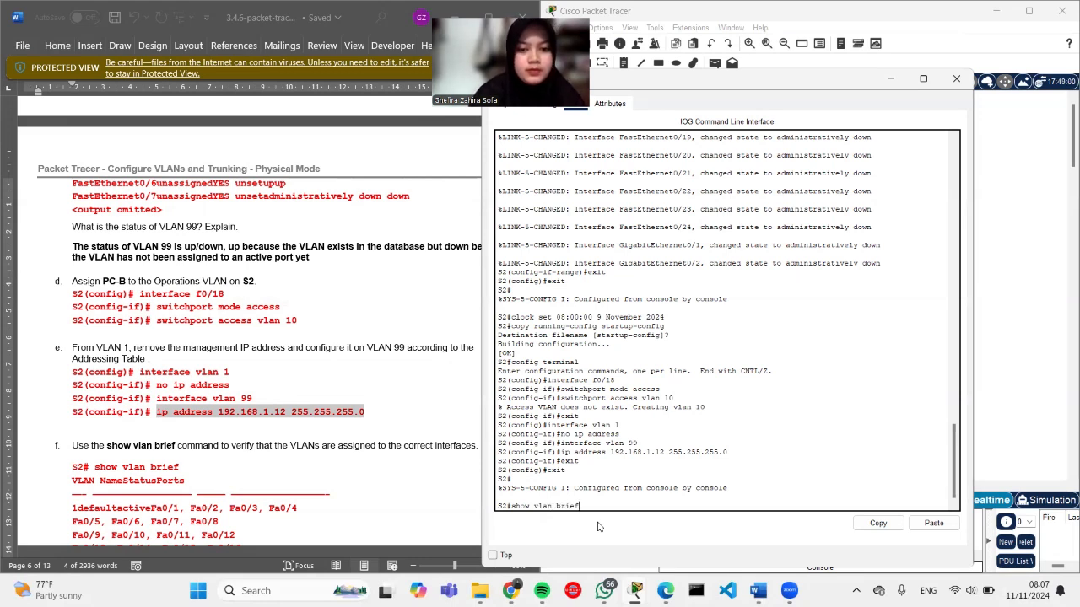
pyautogui.press('Return')
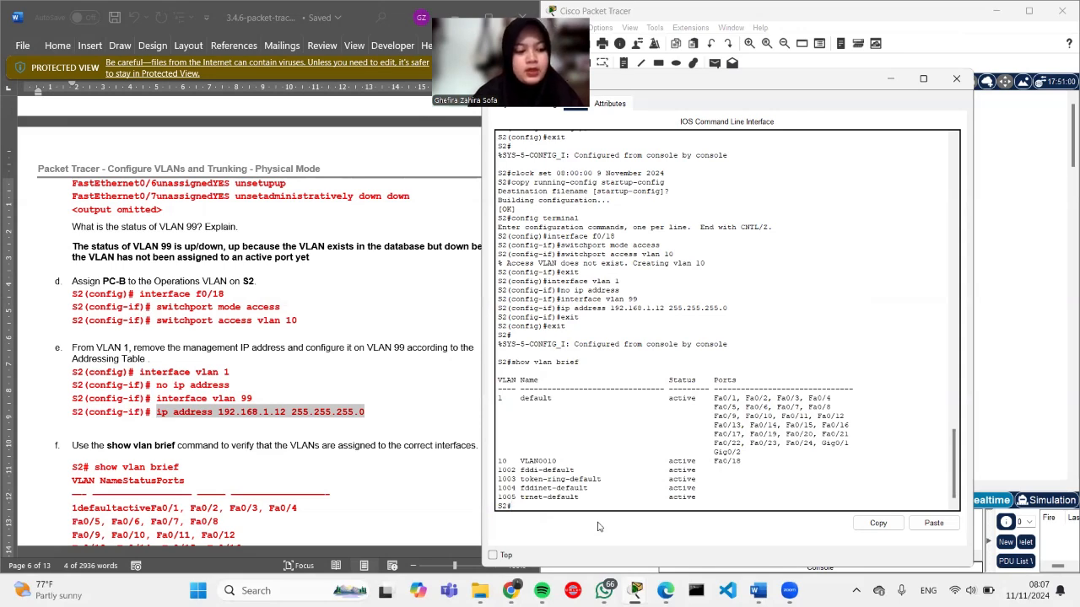
pyautogui.scroll(-3, 290, 427)
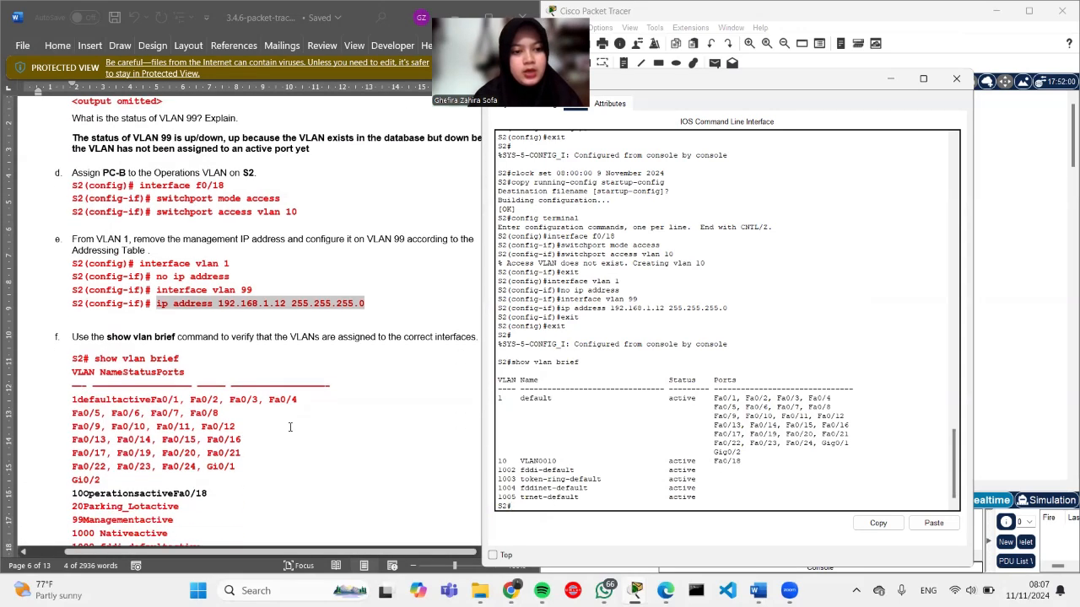
pyautogui.scroll(-3, 278, 458)
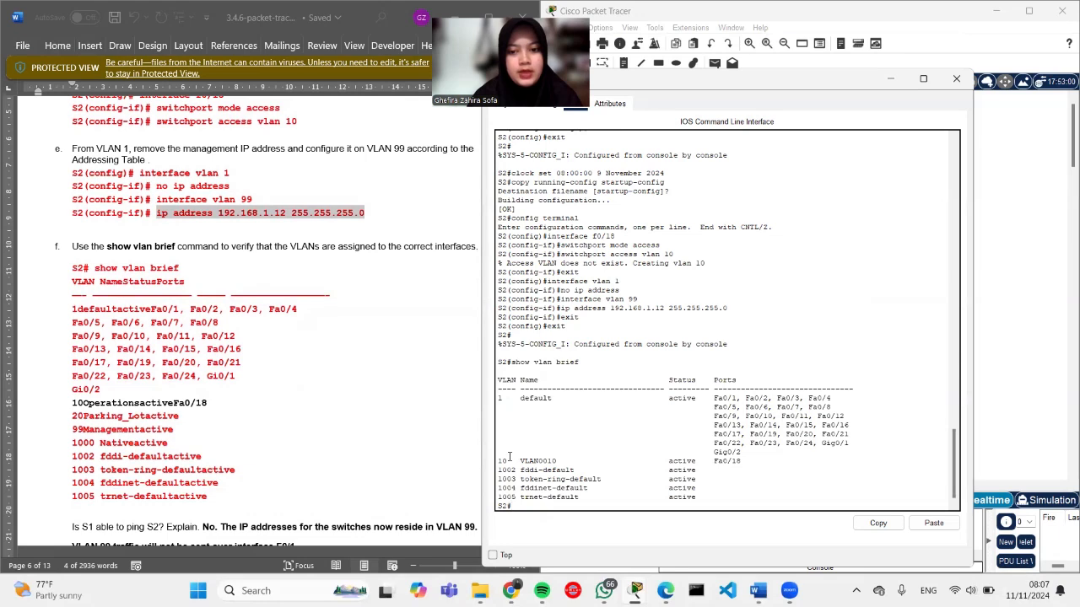
pyautogui.moveTo(498, 463); pyautogui.dragTo(850, 463)
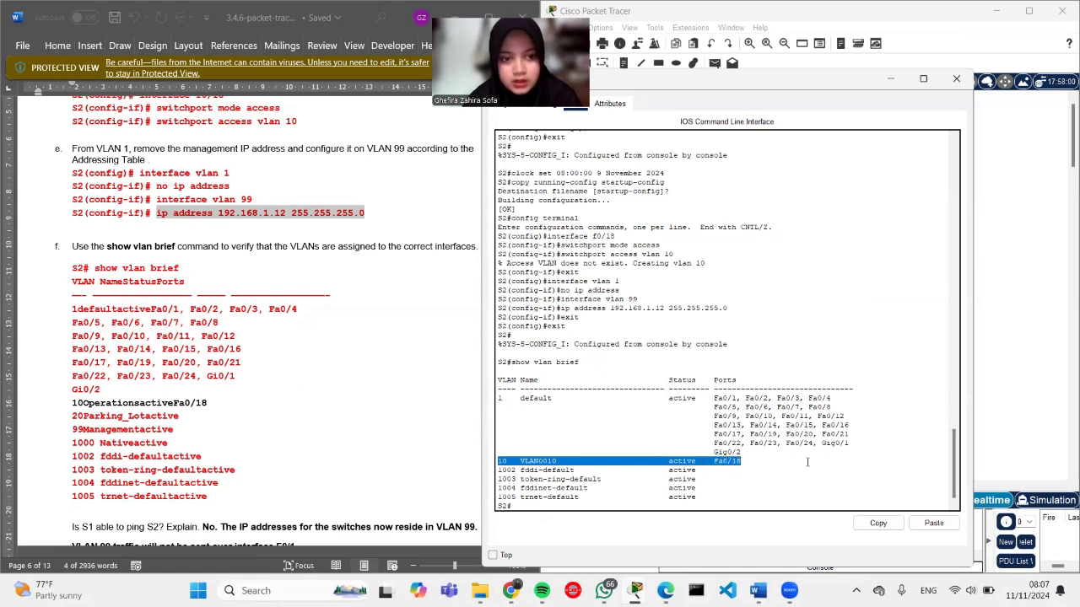
pyautogui.click(782, 459)
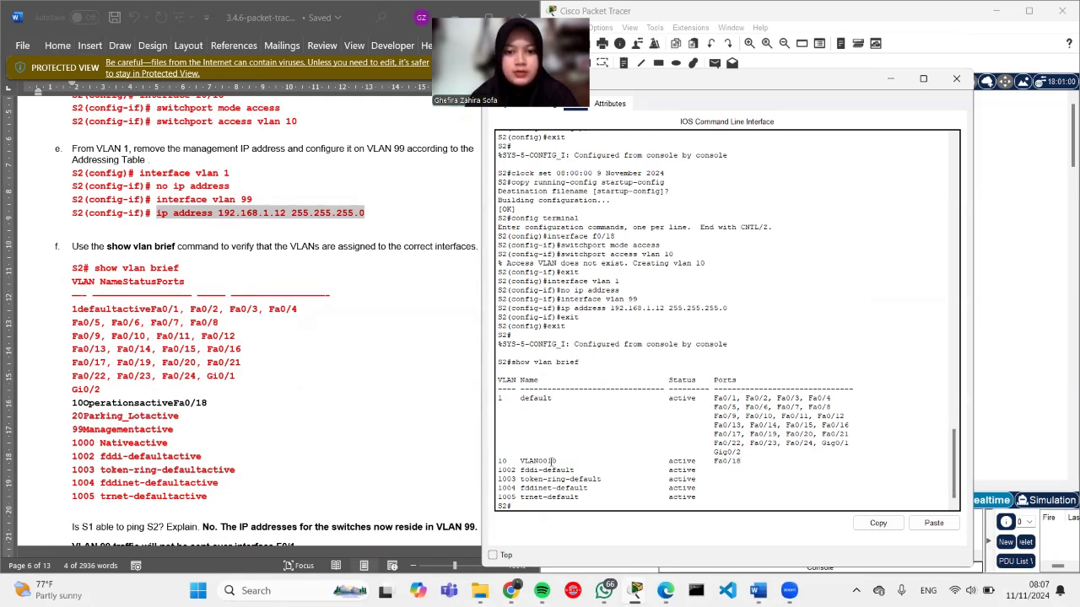
pyautogui.moveTo(519, 461); pyautogui.dragTo(562, 462)
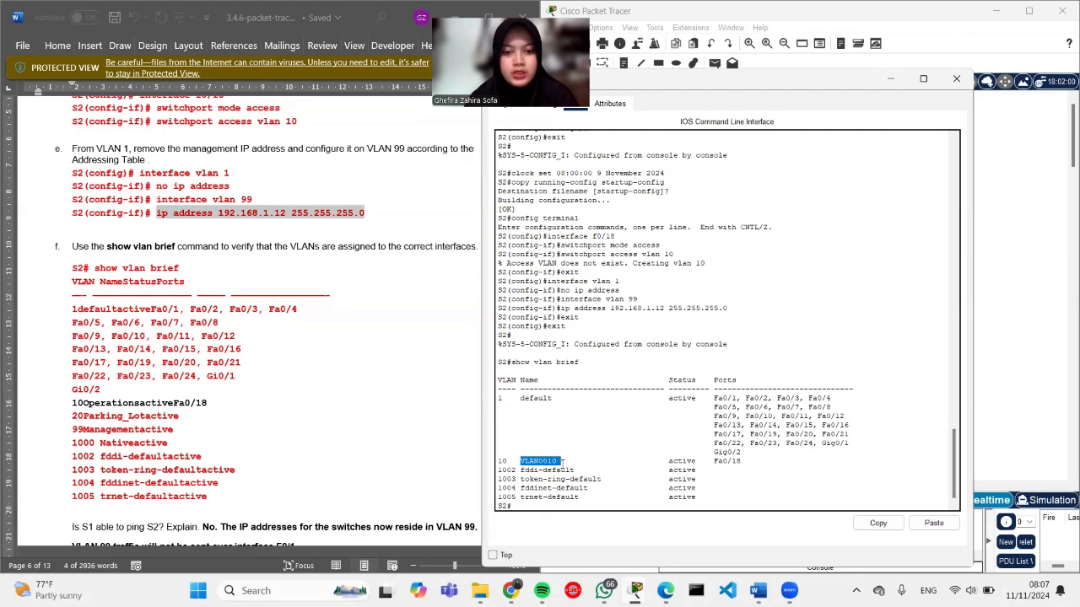
pyautogui.click(562, 461)
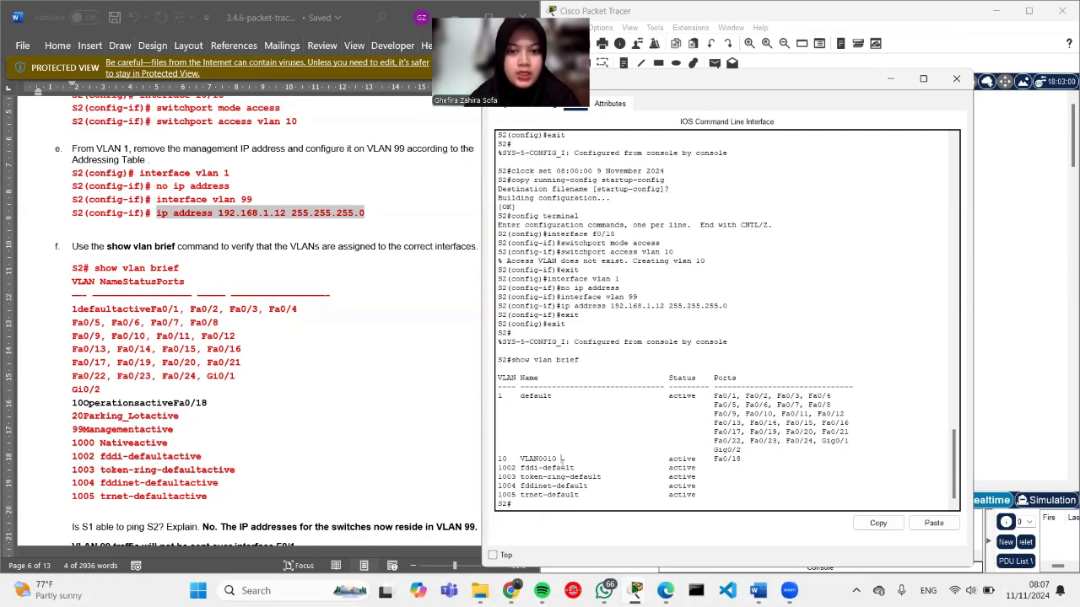
# Step: Scroll the lab guide to Part 3, then bring Packet Tracer's physical topology forward
pyautogui.scroll(-15, 264, 427)
pyautogui.scroll(10, 264, 428)
pyautogui.scroll(10, 631, 329)
pyautogui.scroll(4, 631, 329)
pyautogui.scroll(-10, 612, 325)
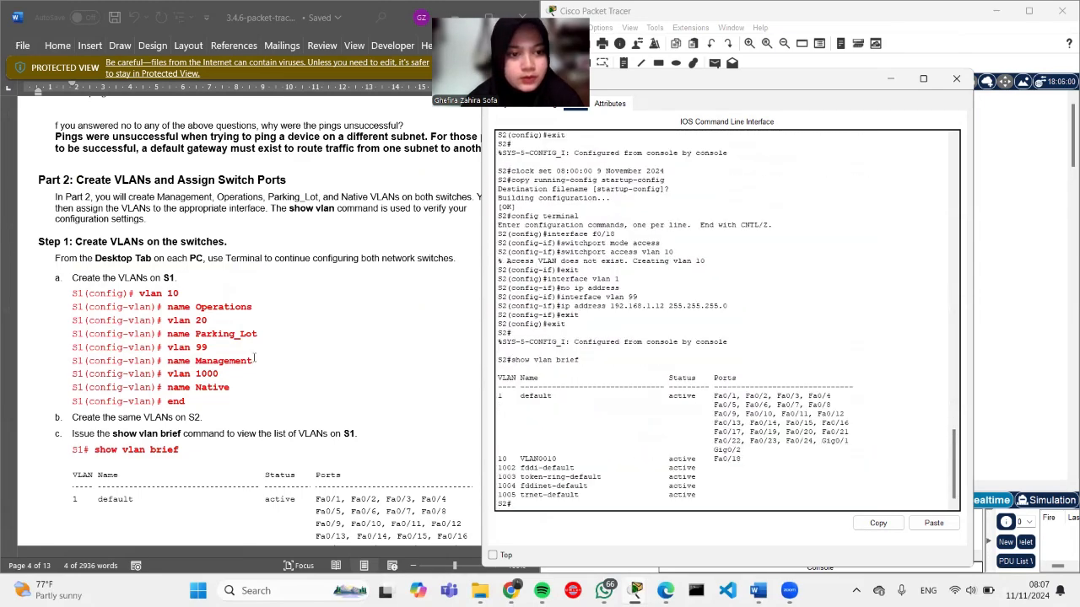
pyautogui.scroll(-1, 219, 374)
pyautogui.scroll(-20, 219, 374)
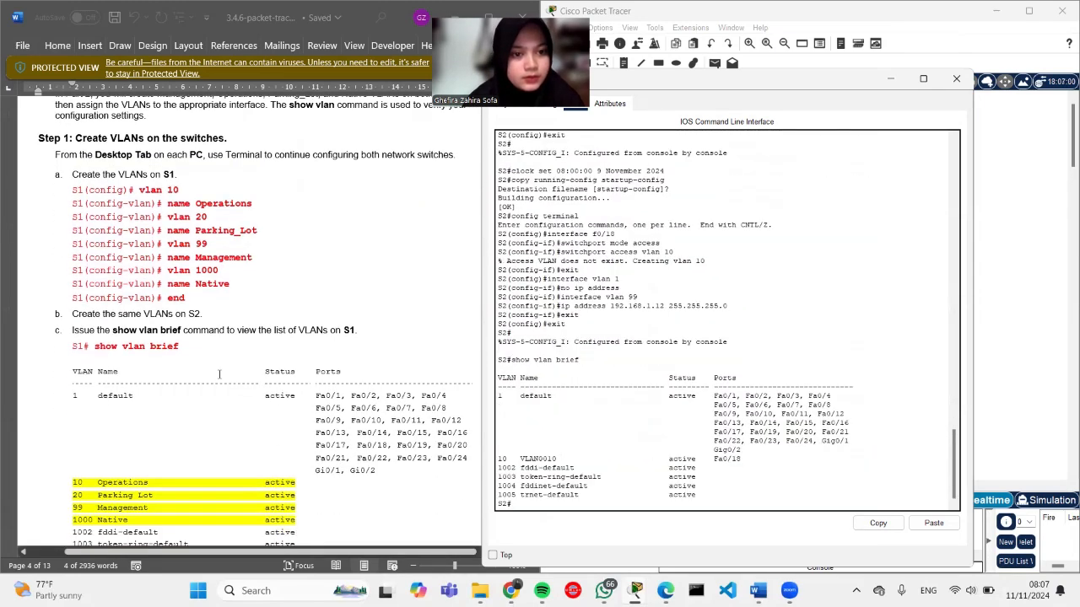
pyautogui.scroll(12, 219, 374)
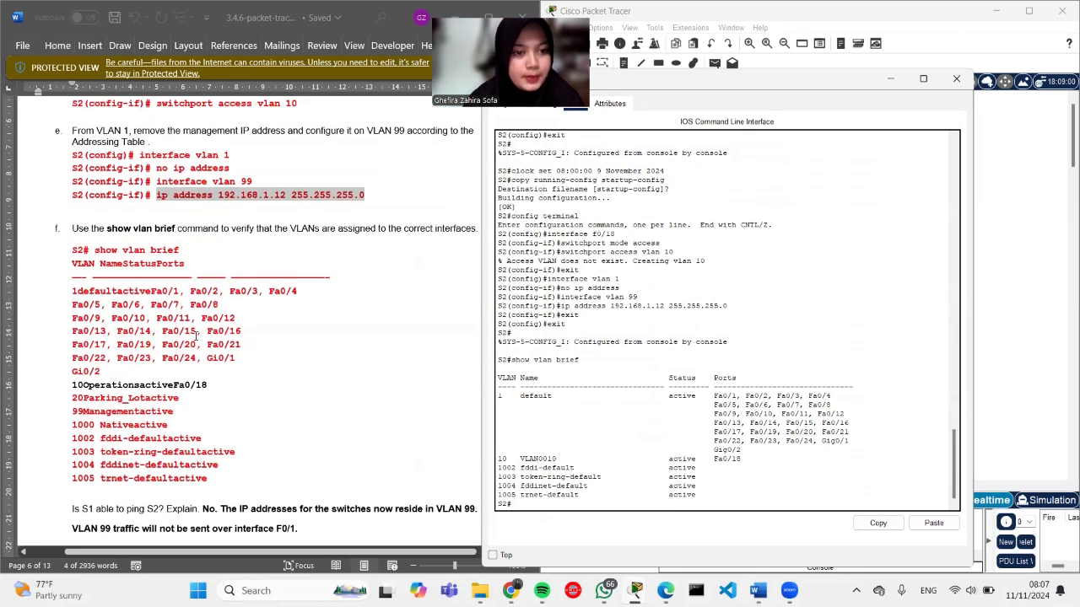
pyautogui.scroll(-12, 195, 335)
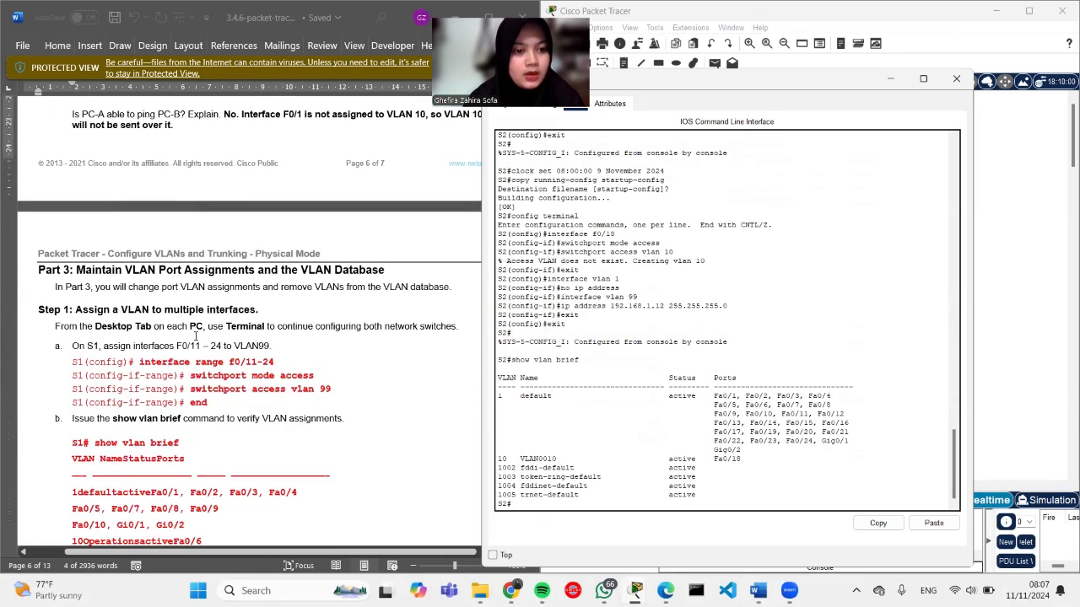
pyautogui.scroll(-3, 267, 368)
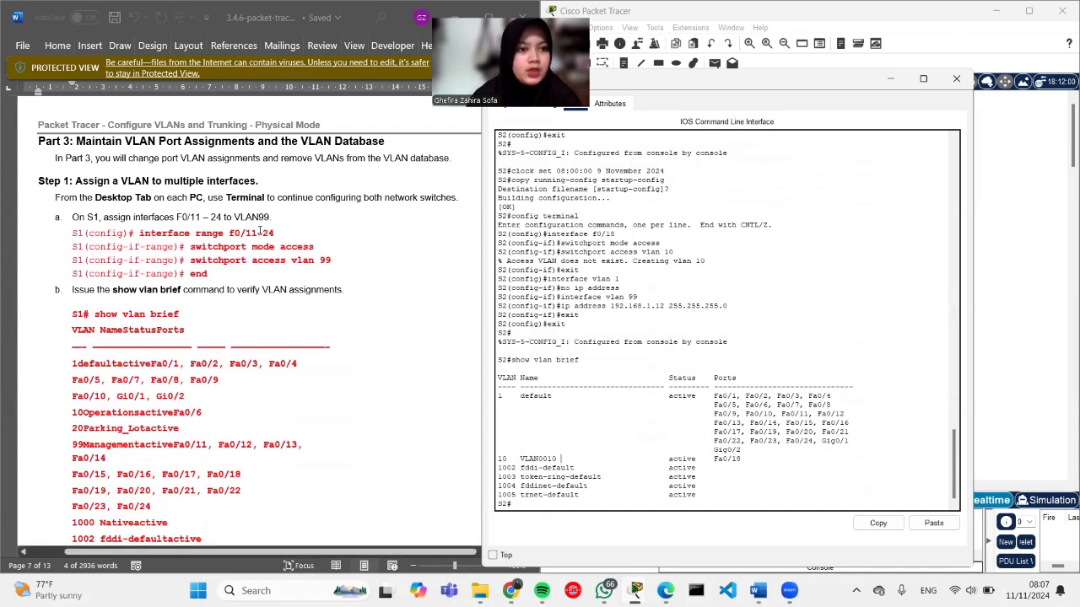
pyautogui.click(1025, 352)
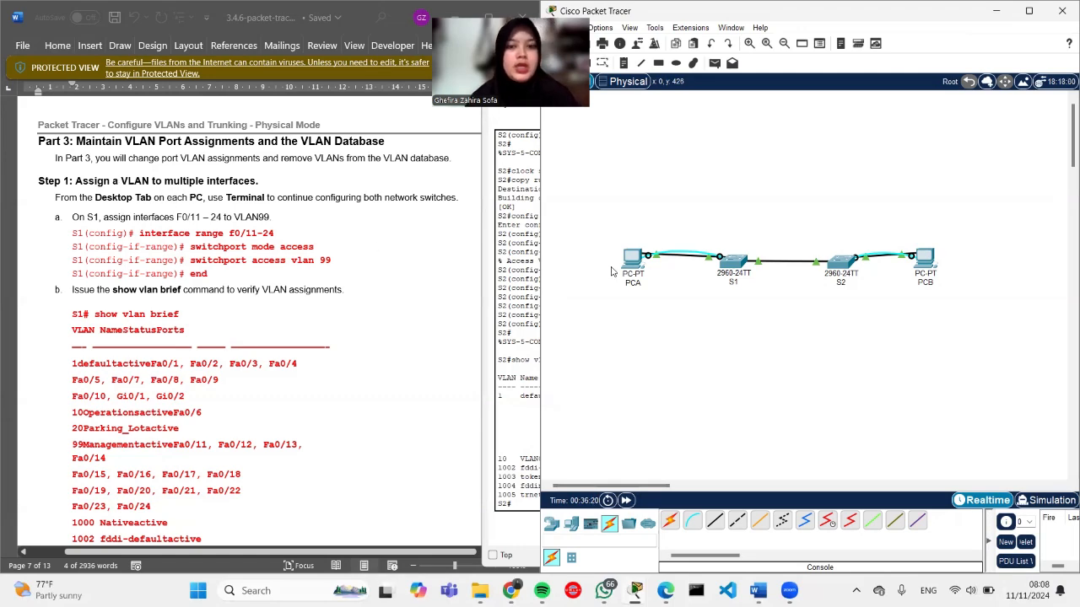
# Step: Open S1's CLI and start configuring interface range f0/11-24
pyautogui.click(736, 268)
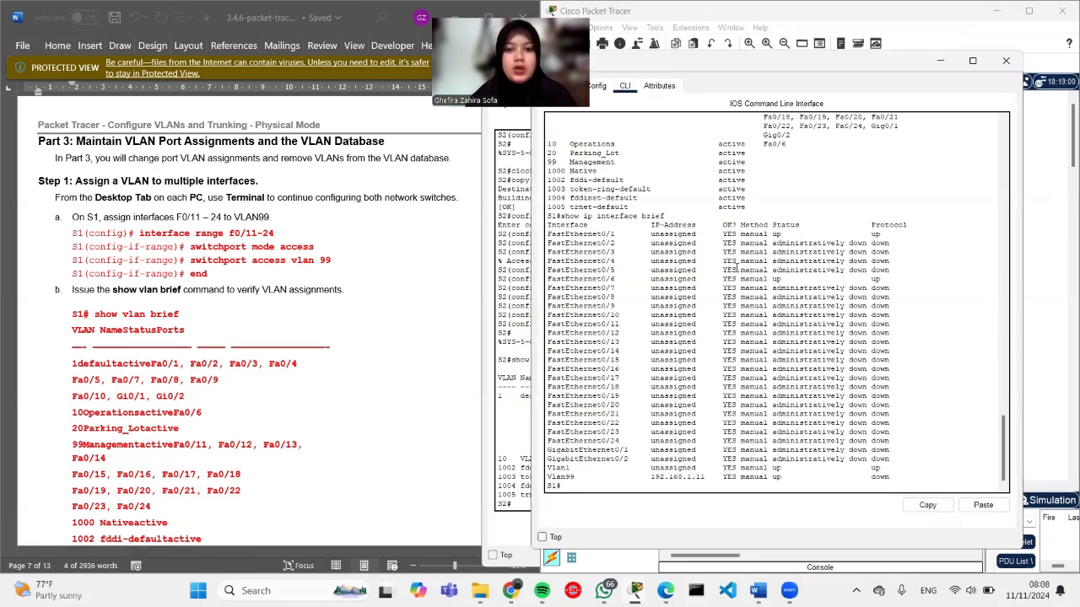
pyautogui.press('Return')
pyautogui.write('co')
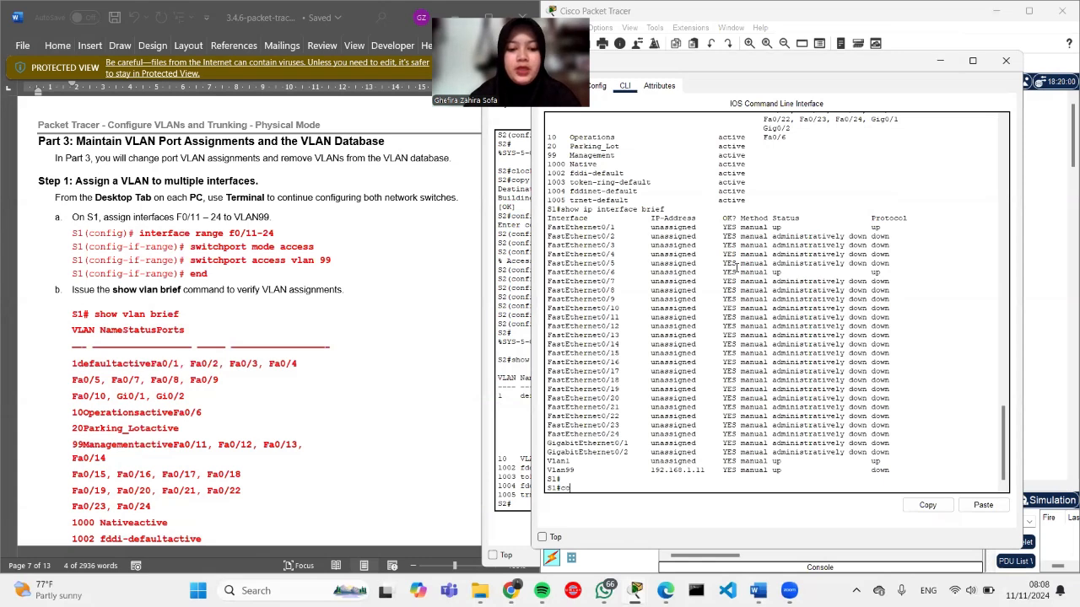
pyautogui.write('nfig terminal')
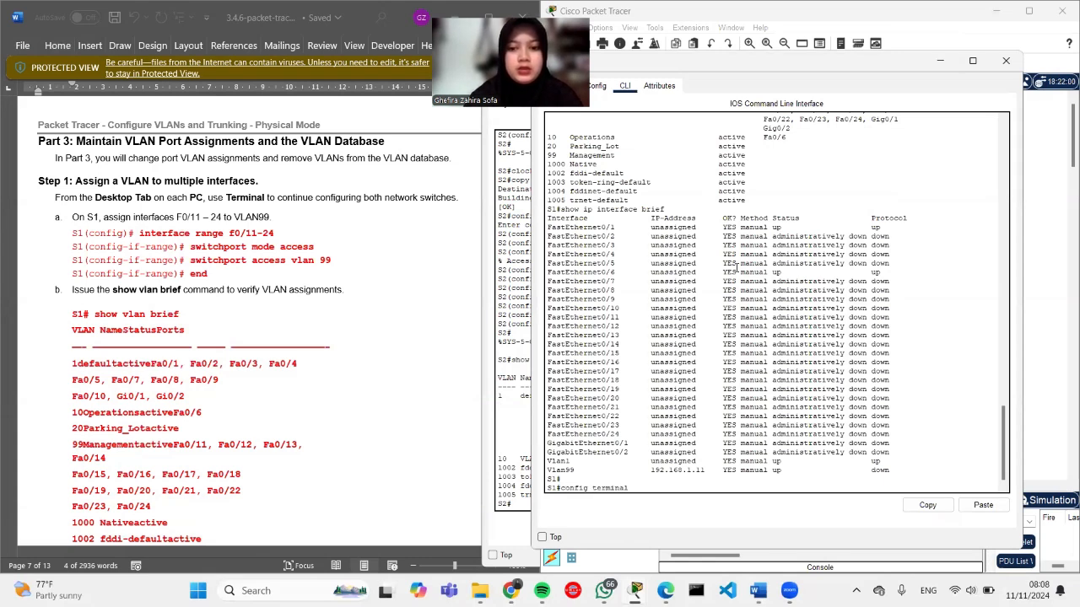
pyautogui.press('Return')
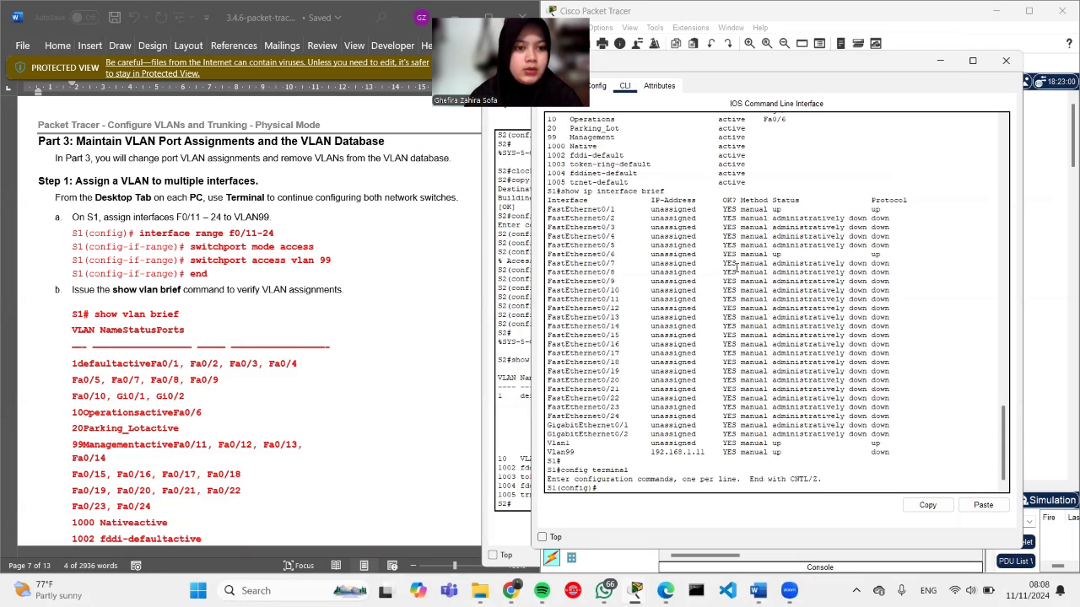
pyautogui.write('inter')
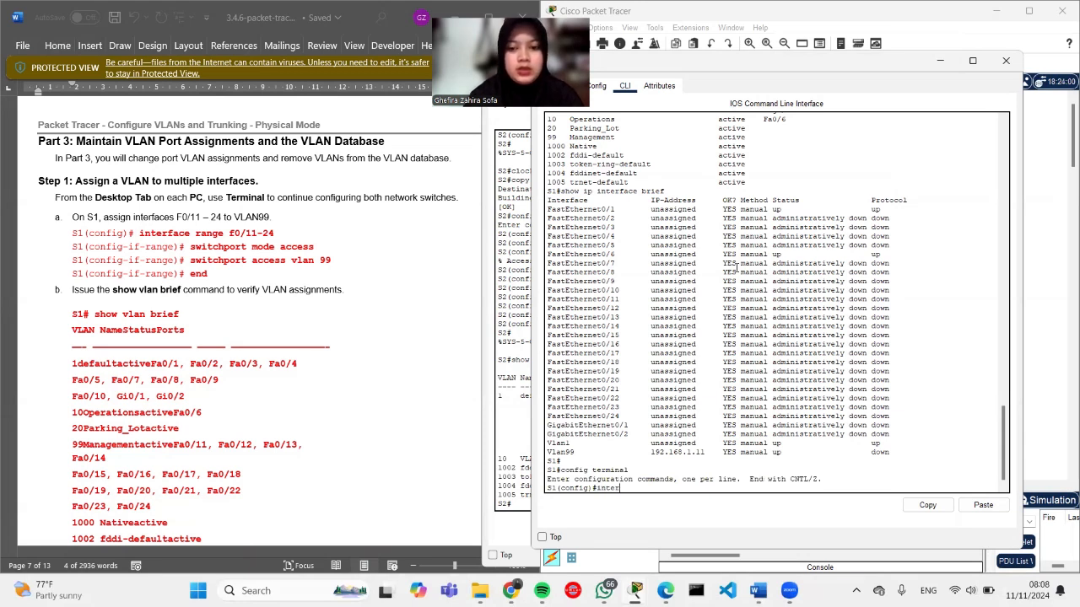
pyautogui.write('face range')
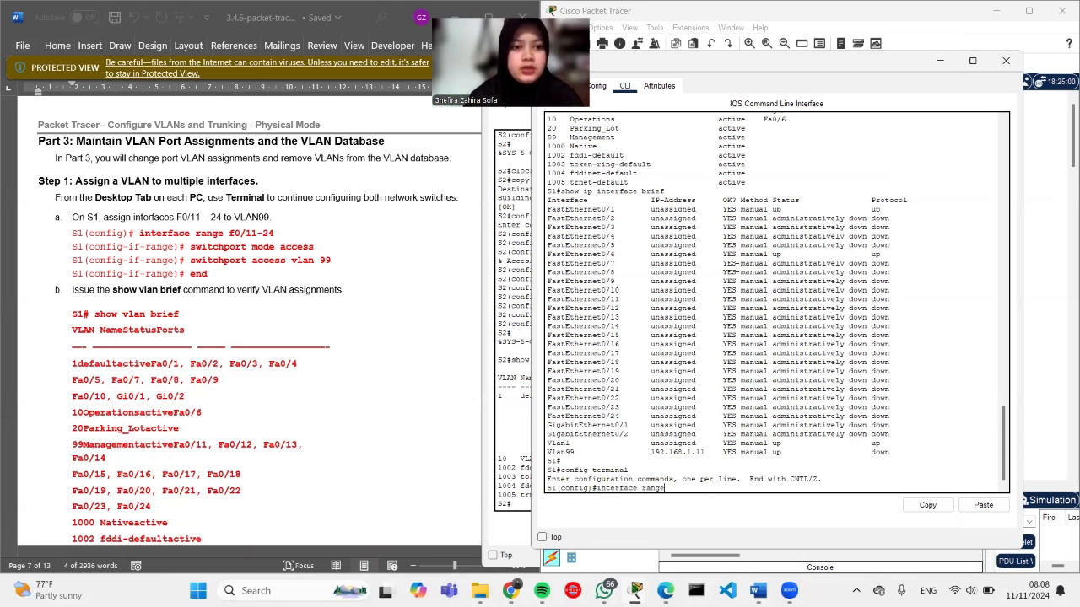
pyautogui.write(' f0/11-24')
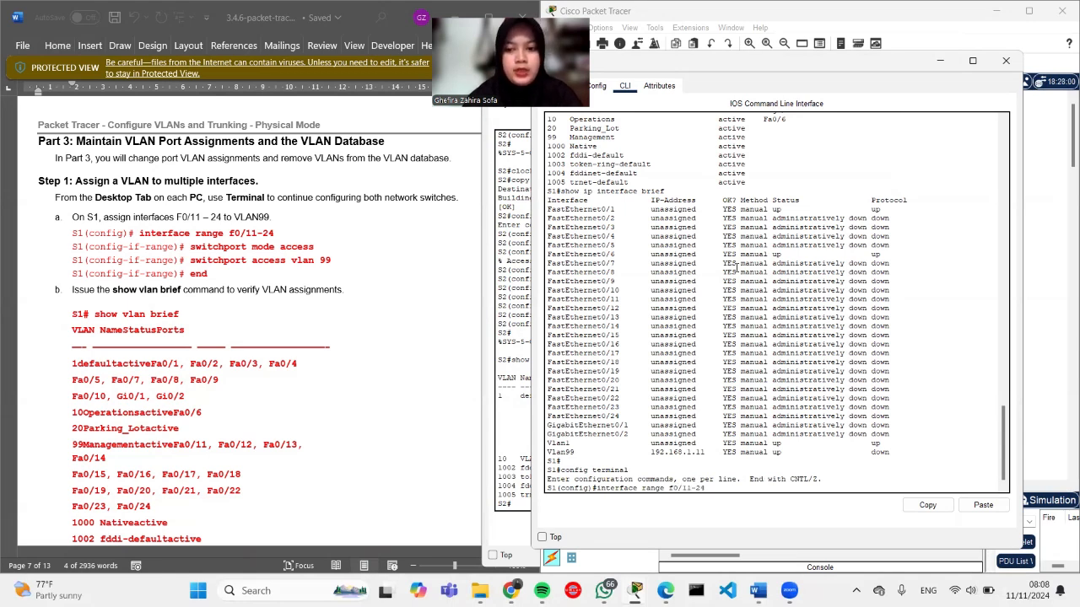
pyautogui.press('Return')
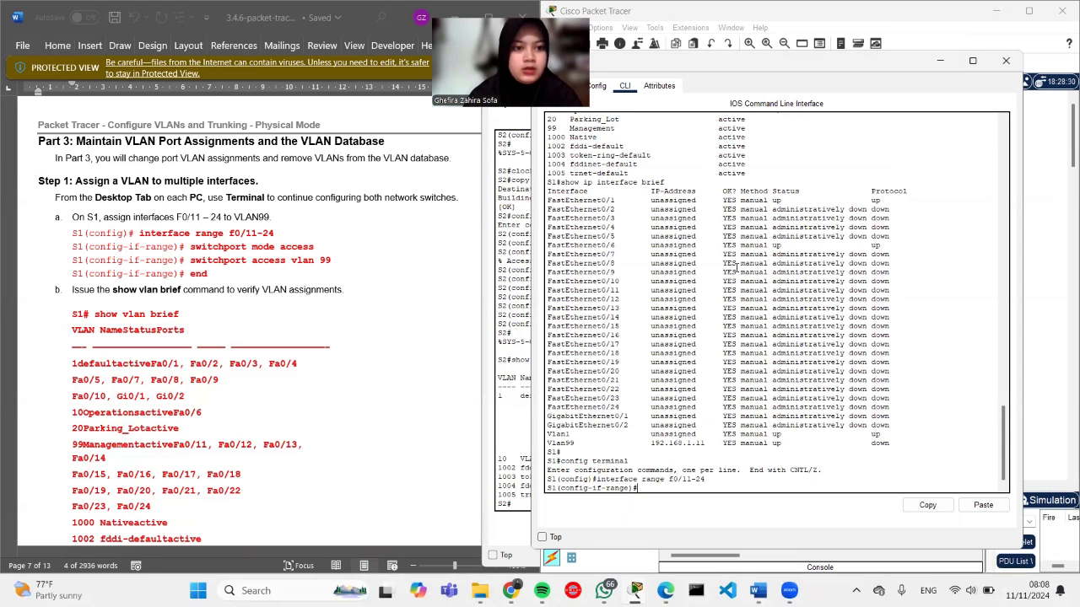
# Step: Make F0/11–24 access ports in VLAN 99 and verify with show vlan brief
pyautogui.moveTo(314, 246); pyautogui.dragTo(191, 246)
pyautogui.hotkey('ctrl', 'c')
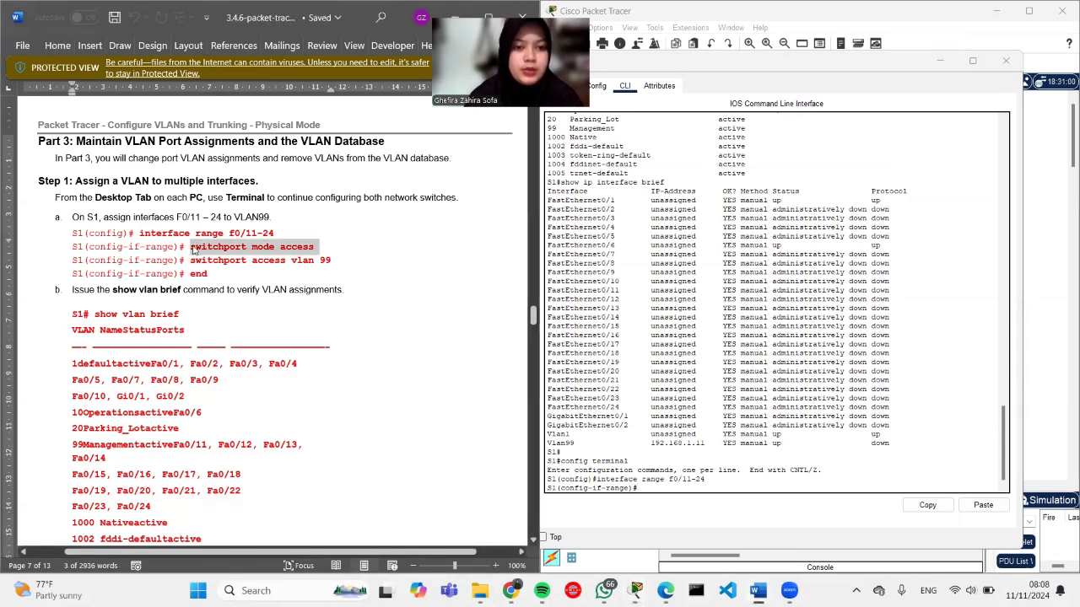
pyautogui.click(642, 489)
pyautogui.rightClick(642, 490)
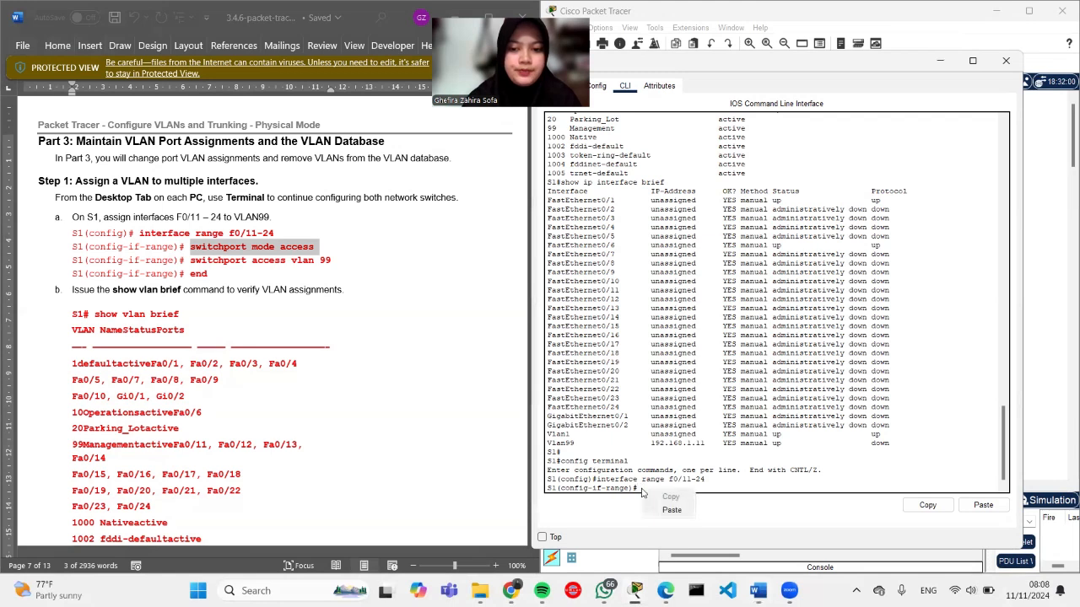
pyautogui.click(664, 511)
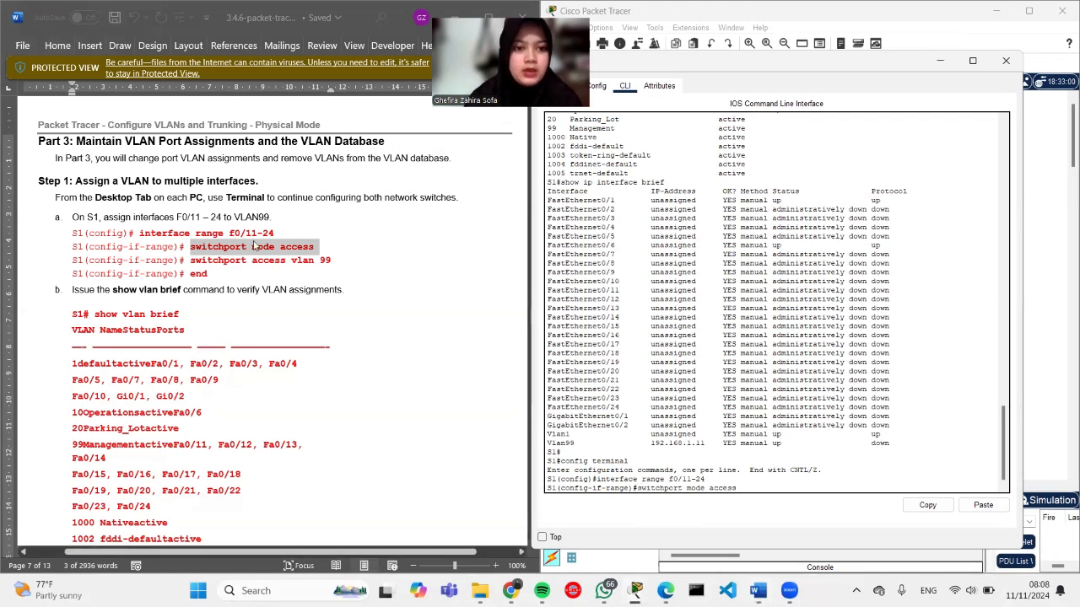
pyautogui.moveTo(331, 260); pyautogui.dragTo(191, 261)
pyautogui.hotkey('ctrl', 'c')
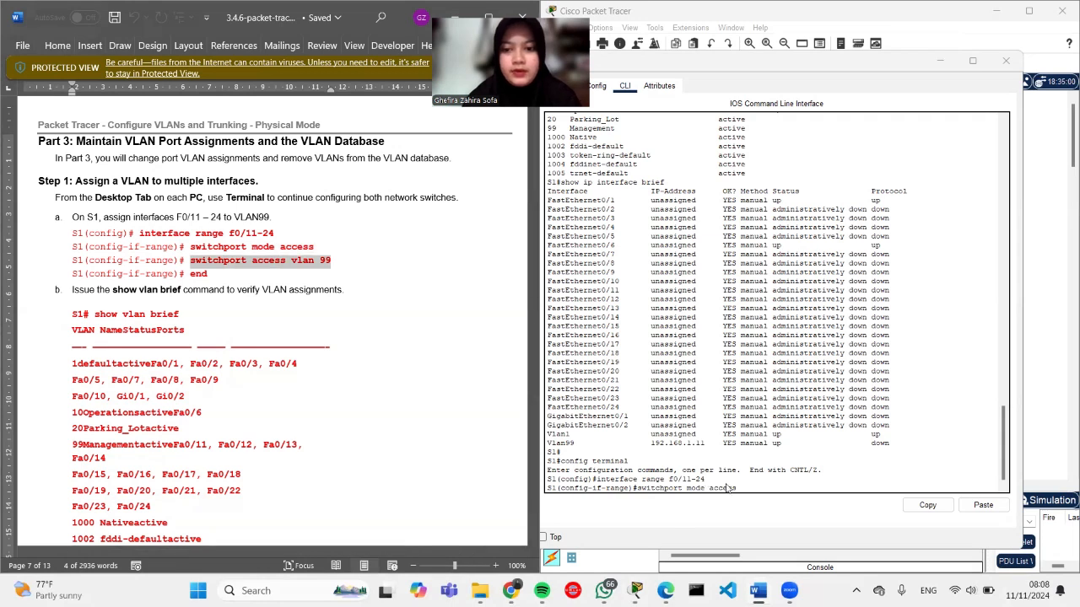
pyautogui.click(743, 491)
pyautogui.press('Return')
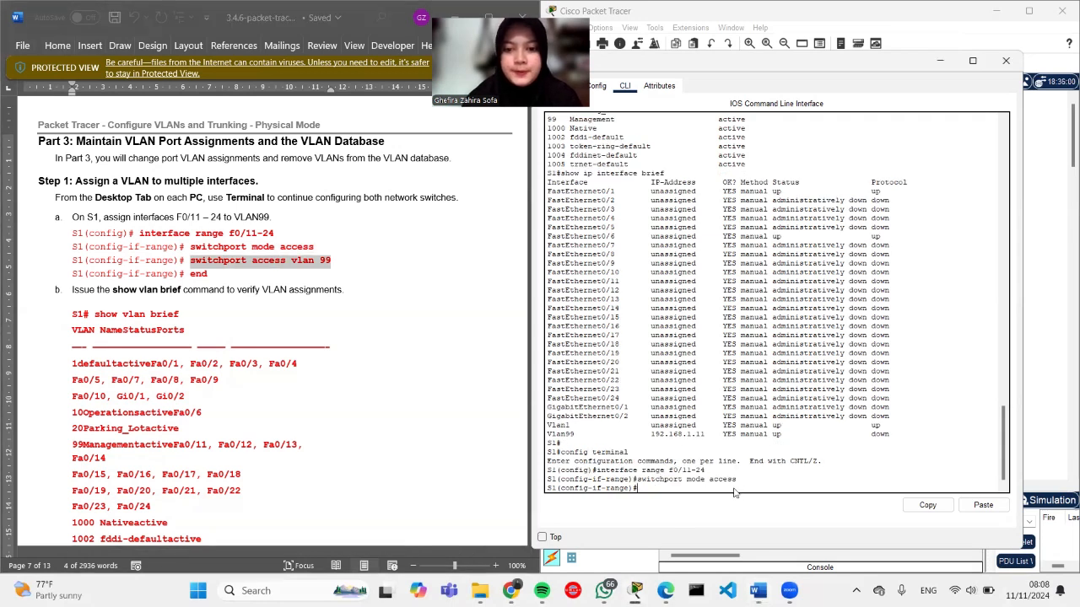
pyautogui.rightClick(710, 494)
pyautogui.click(738, 512)
pyautogui.press('Return')
pyautogui.write('end')
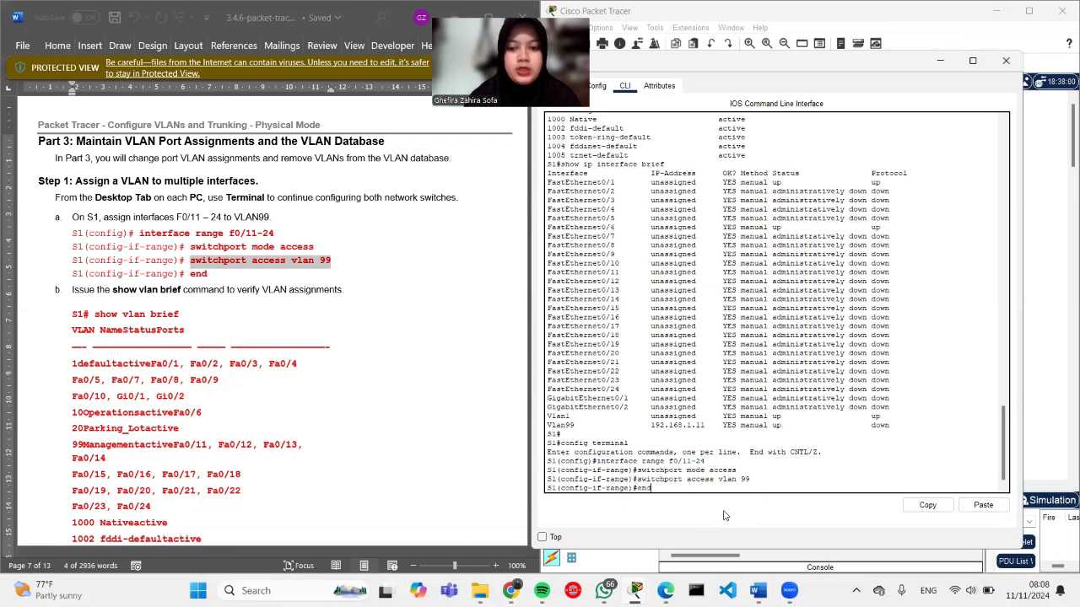
pyautogui.press('Return')
pyautogui.press('Return')
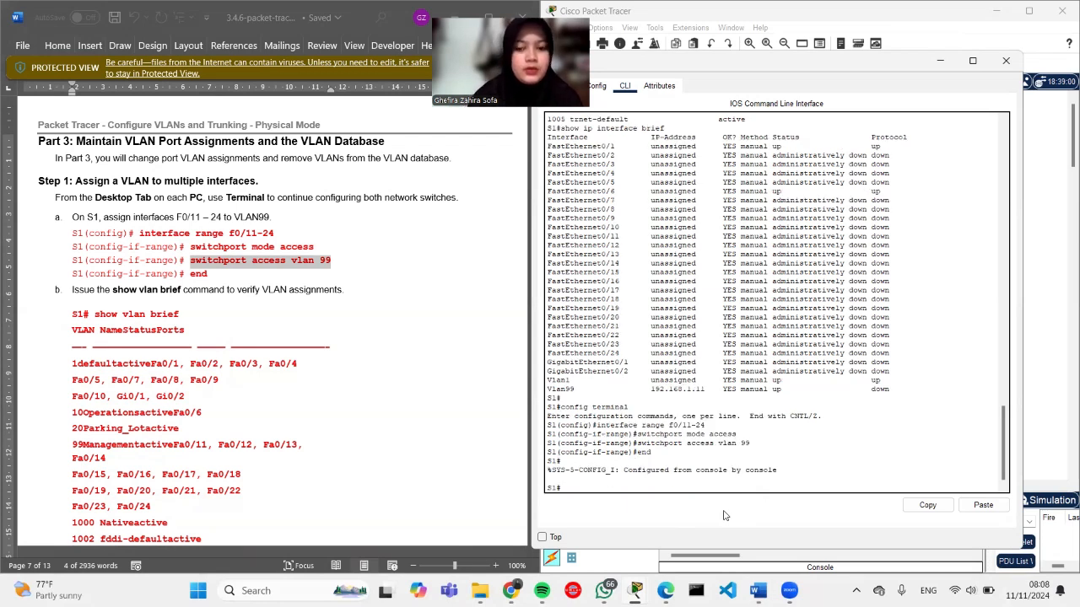
pyautogui.write('show')
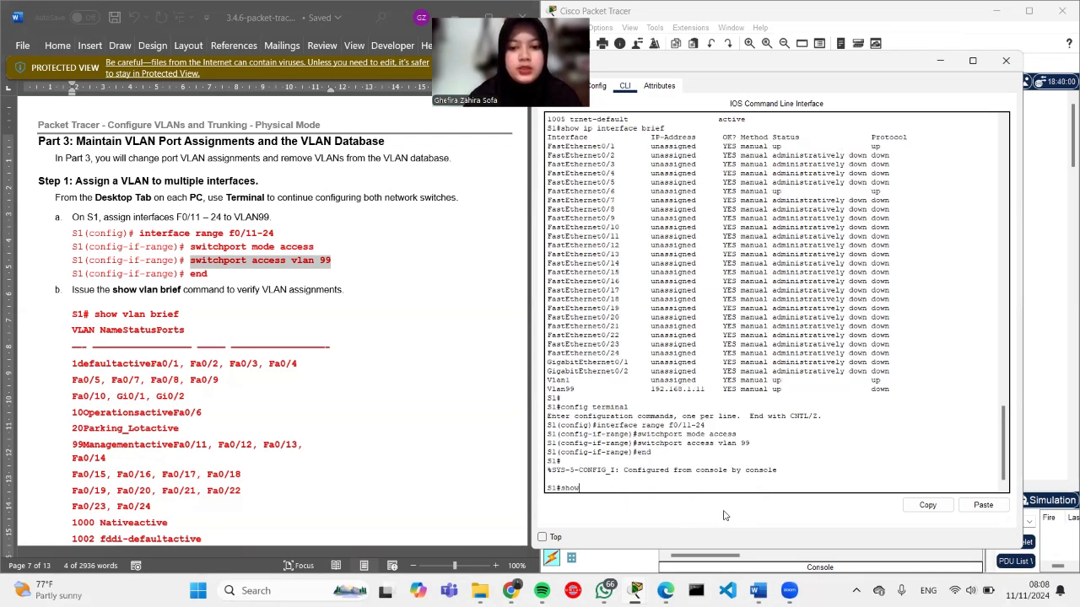
pyautogui.write(' vlan brief')
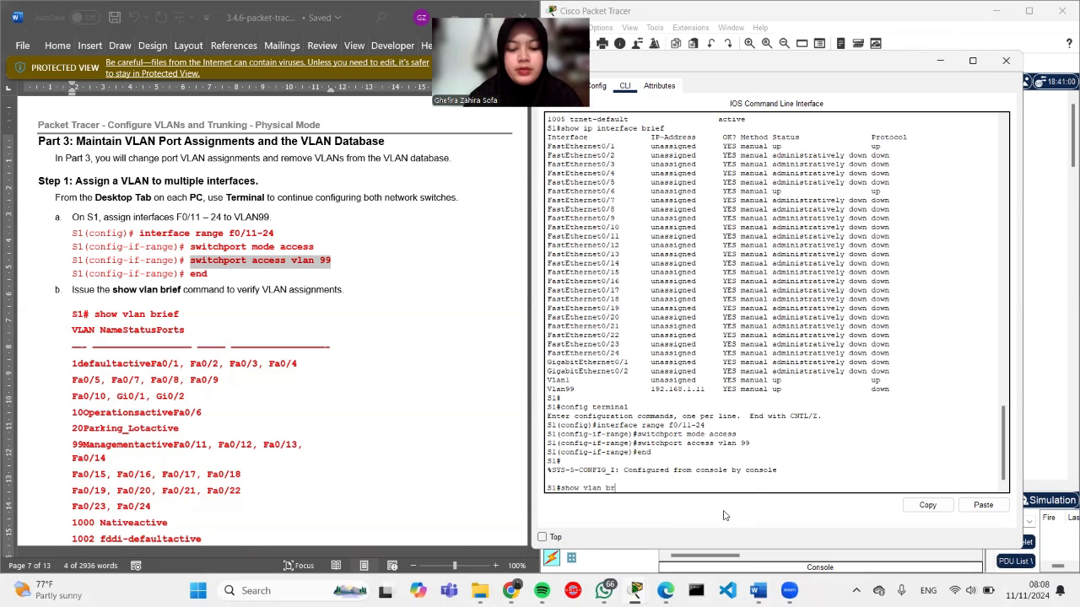
pyautogui.press('Return')
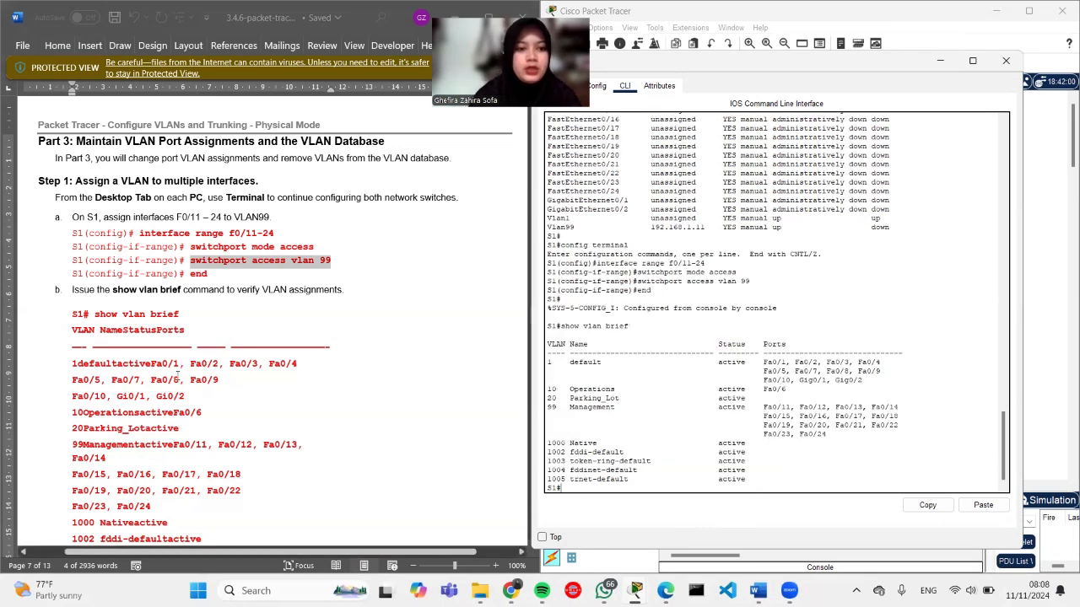
pyautogui.scroll(-3, 135, 354)
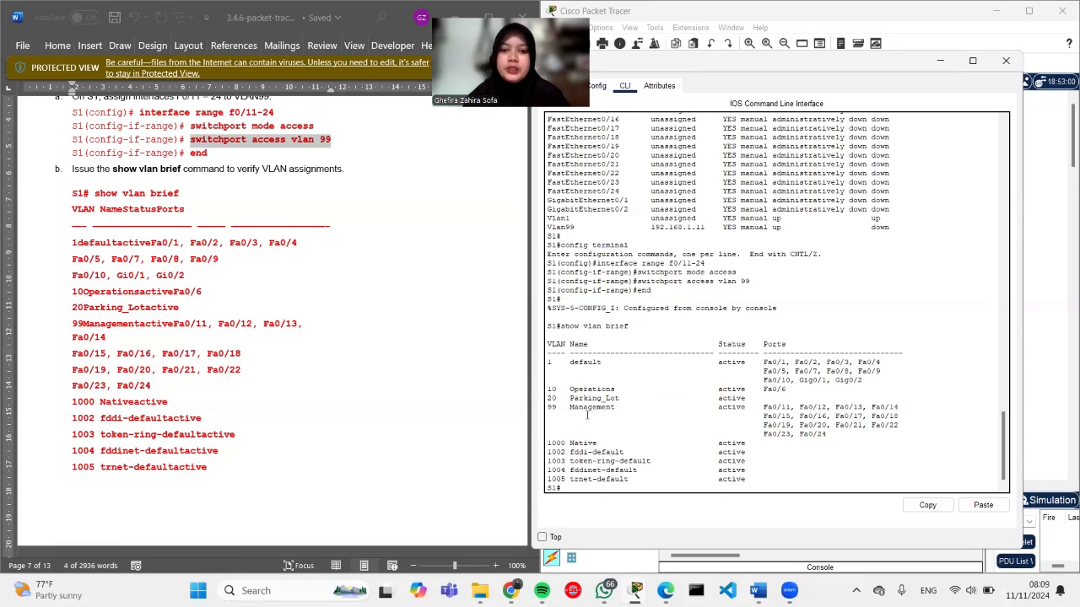
pyautogui.scroll(-10, 270, 417)
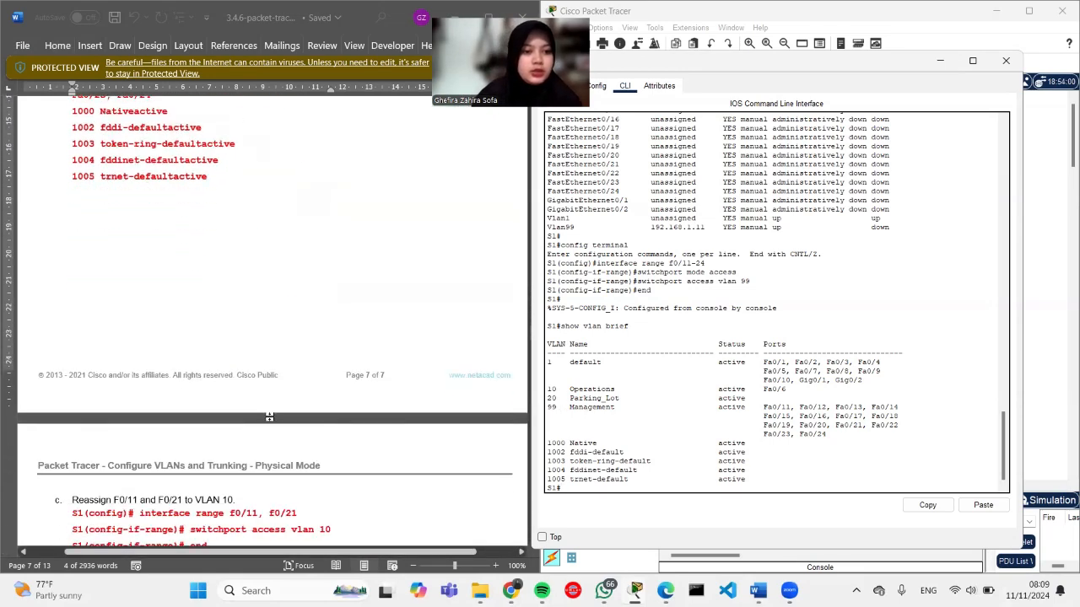
pyautogui.scroll(-2, 270, 417)
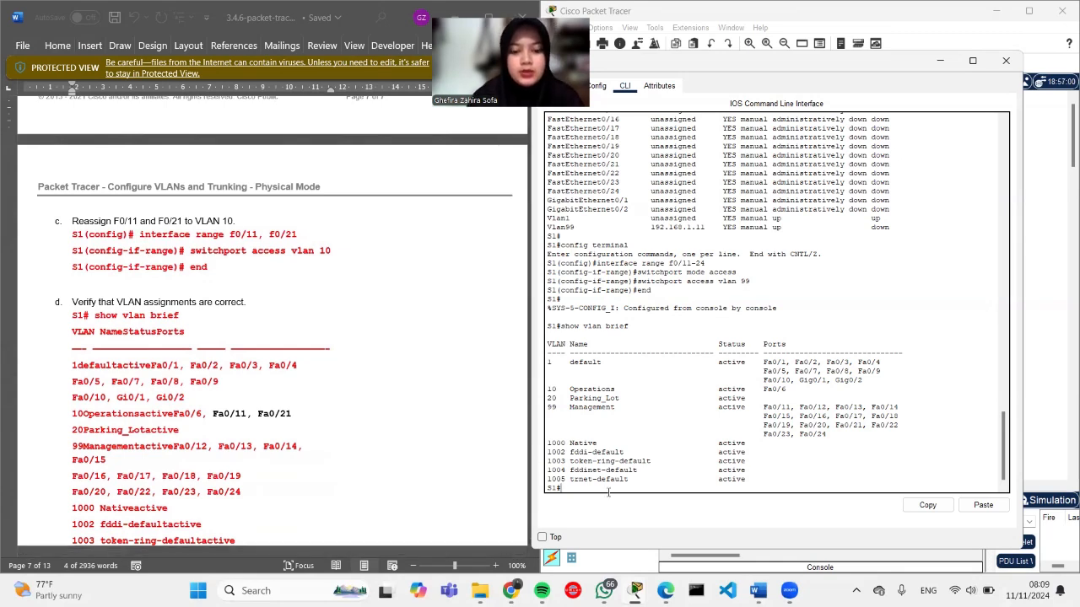
# Step: Move S1 ports f0/11 and f0/21 into access VLAN 10 via an interface range
pyautogui.write('nfig terminal')
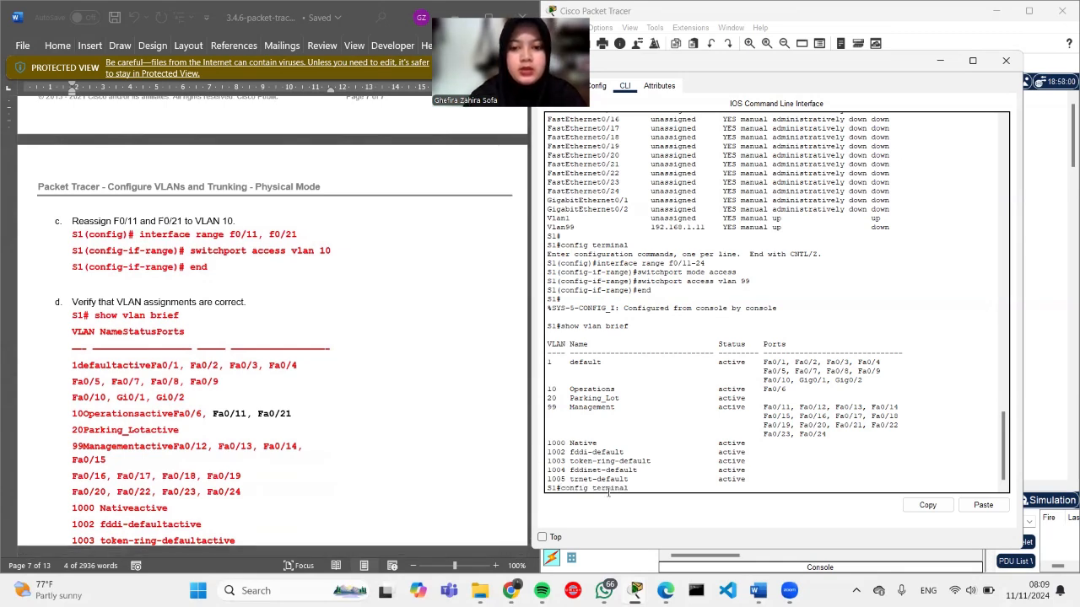
pyautogui.press('Return')
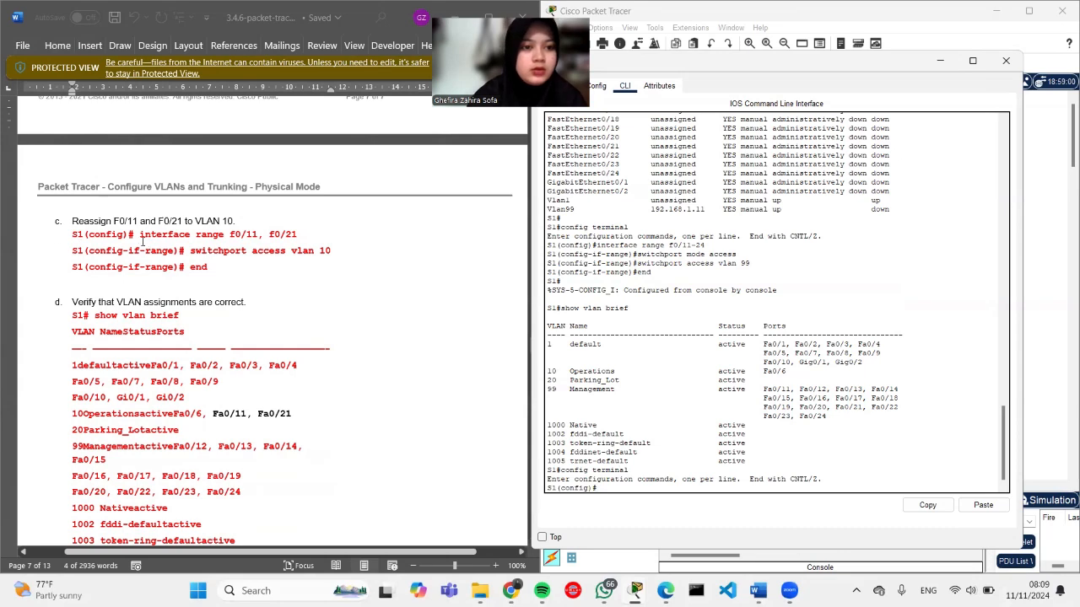
pyautogui.moveTo(139, 238); pyautogui.dragTo(300, 236)
pyautogui.hotkey('ctrl', 'c')
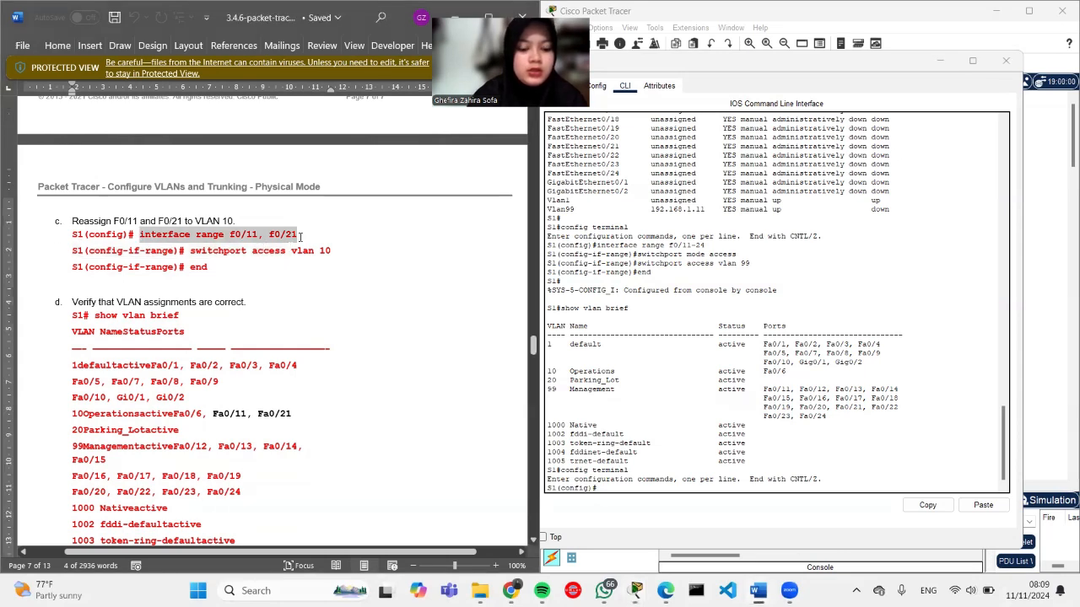
pyautogui.click(604, 487)
pyautogui.hotkey('ctrl', 'v')
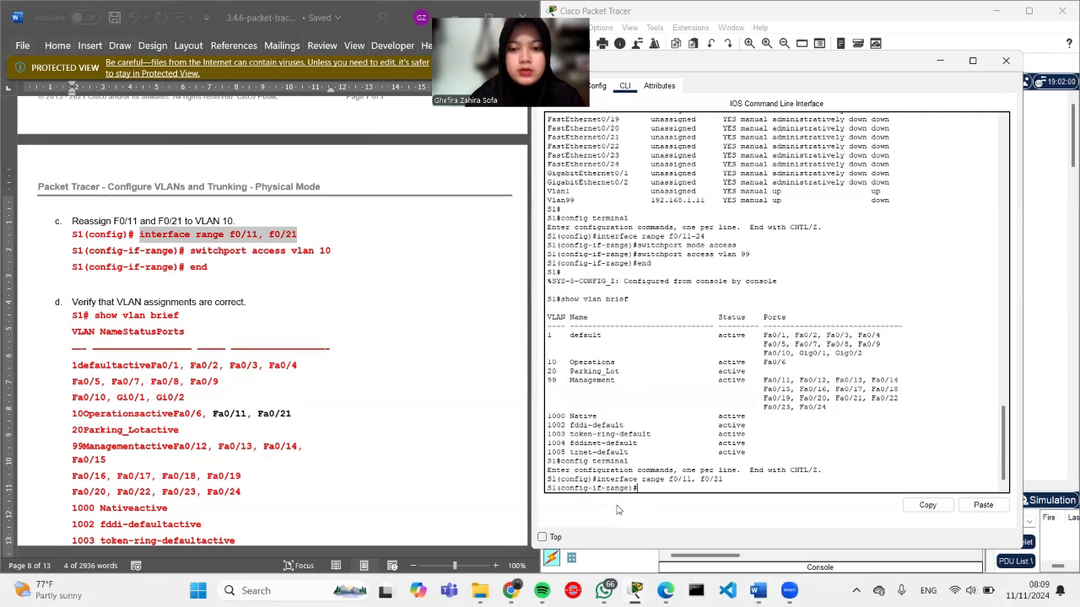
pyautogui.moveTo(191, 251); pyautogui.dragTo(338, 262)
pyautogui.hotkey('ctrl', 'c')
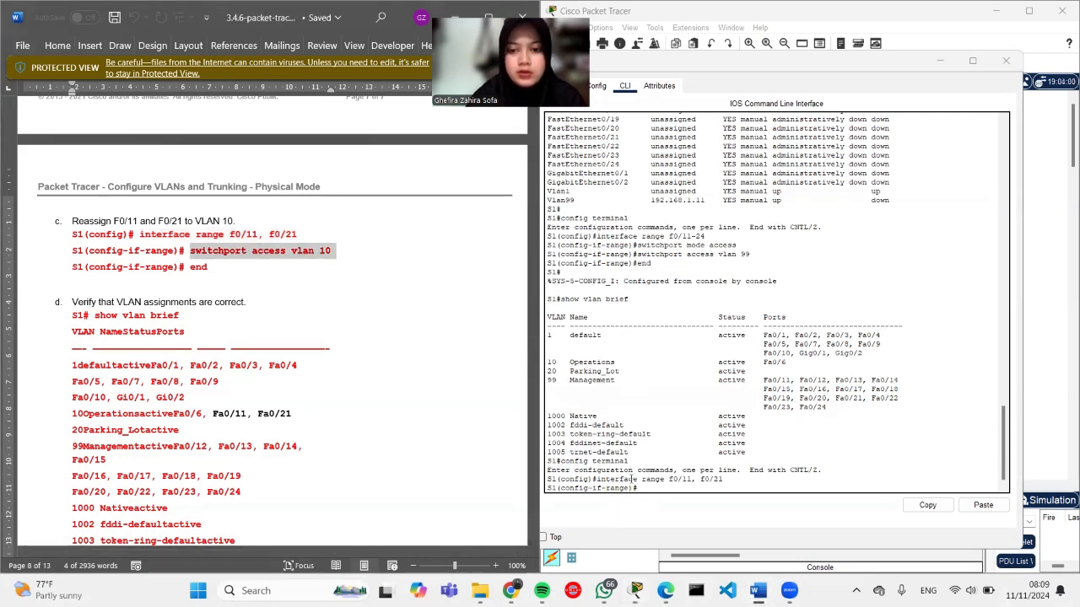
pyautogui.rightClick(642, 490)
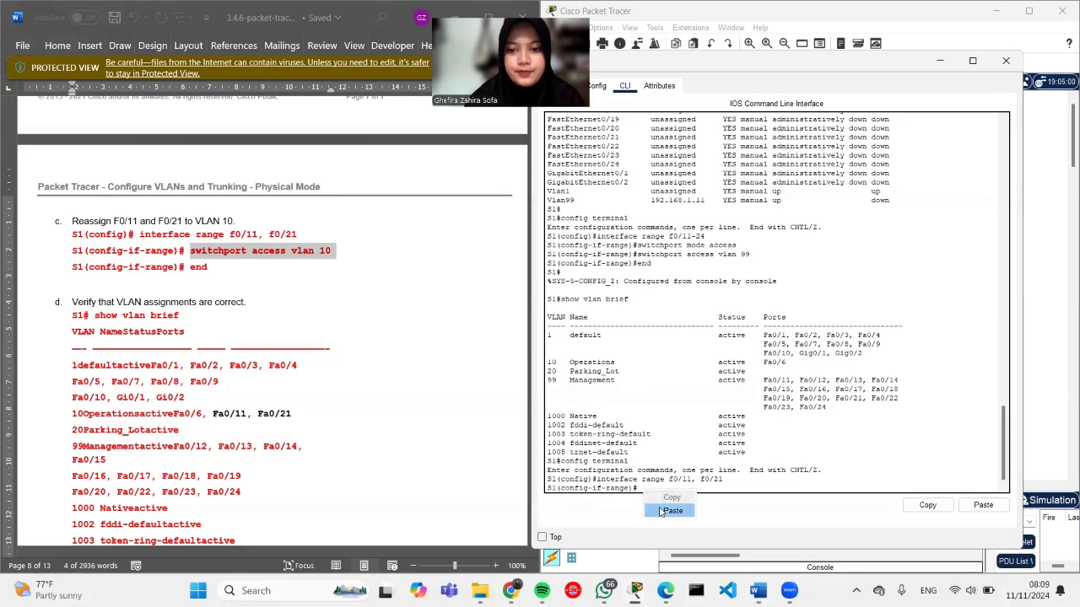
pyautogui.click(673, 511)
pyautogui.write('end')
pyautogui.press('Return')
pyautogui.press('Return')
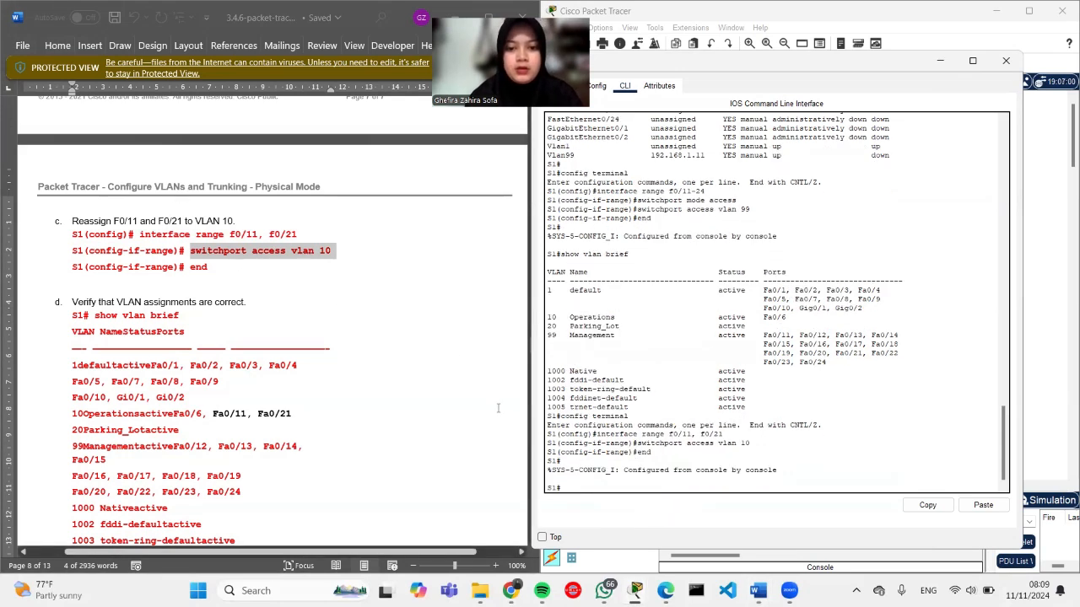
# Step: Run show vlan brief to confirm Fa0/11 and Fa0/21 join Fa0/6 in VLAN 10 Operations
pyautogui.write('show')
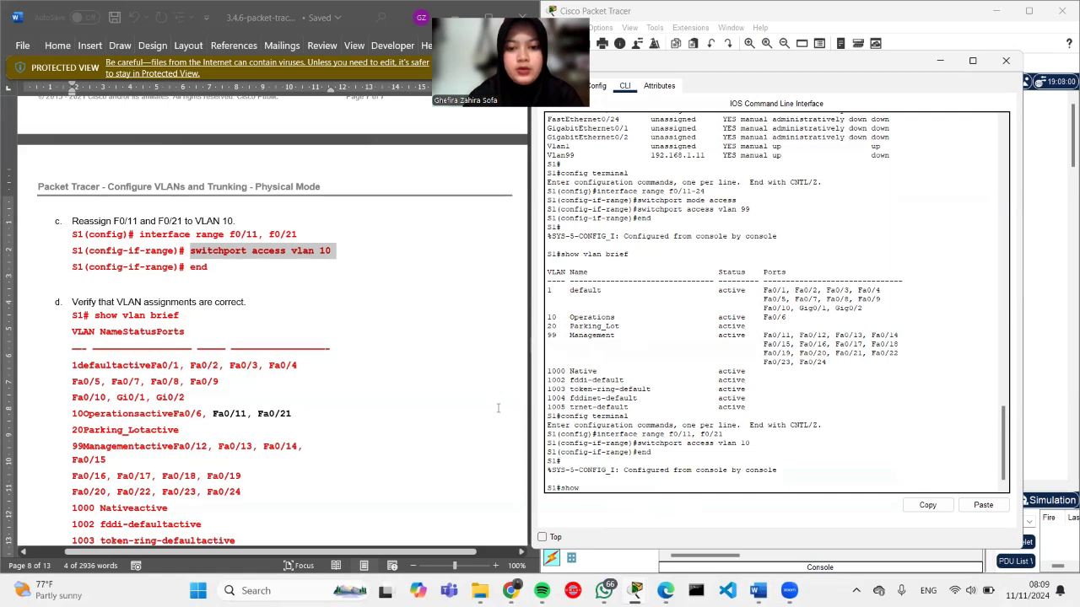
pyautogui.write(' vlan bri')
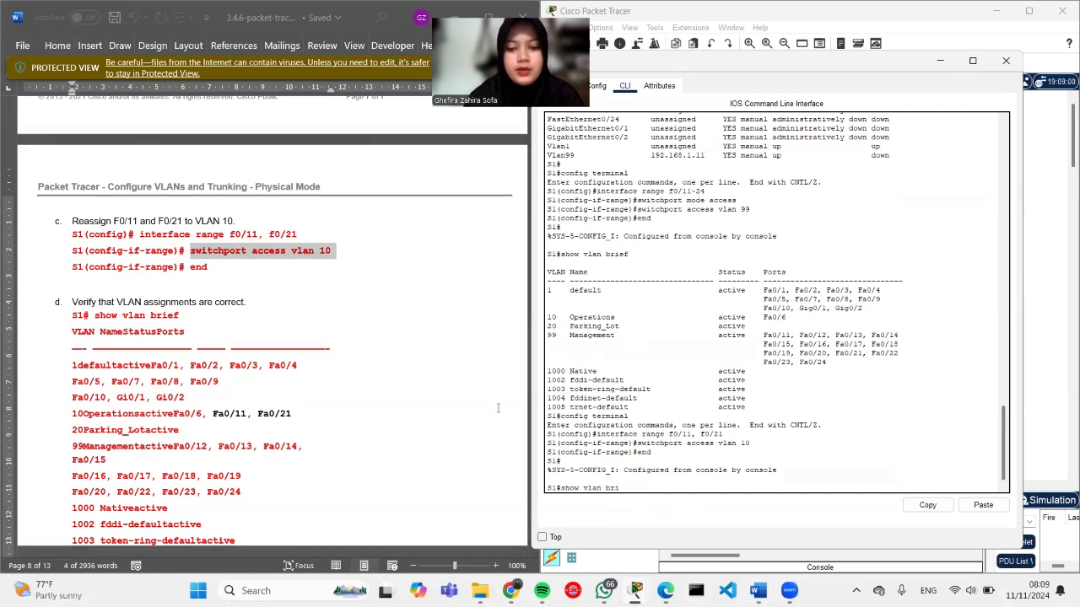
pyautogui.write('ef')
pyautogui.press('Return')
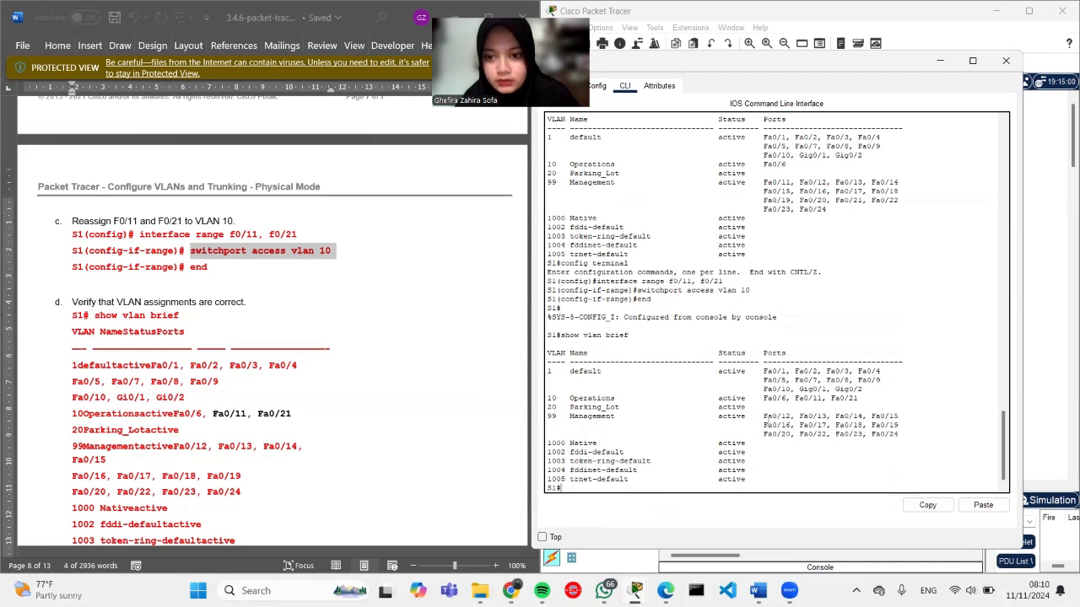
pyautogui.scroll(-1, 718, 334)
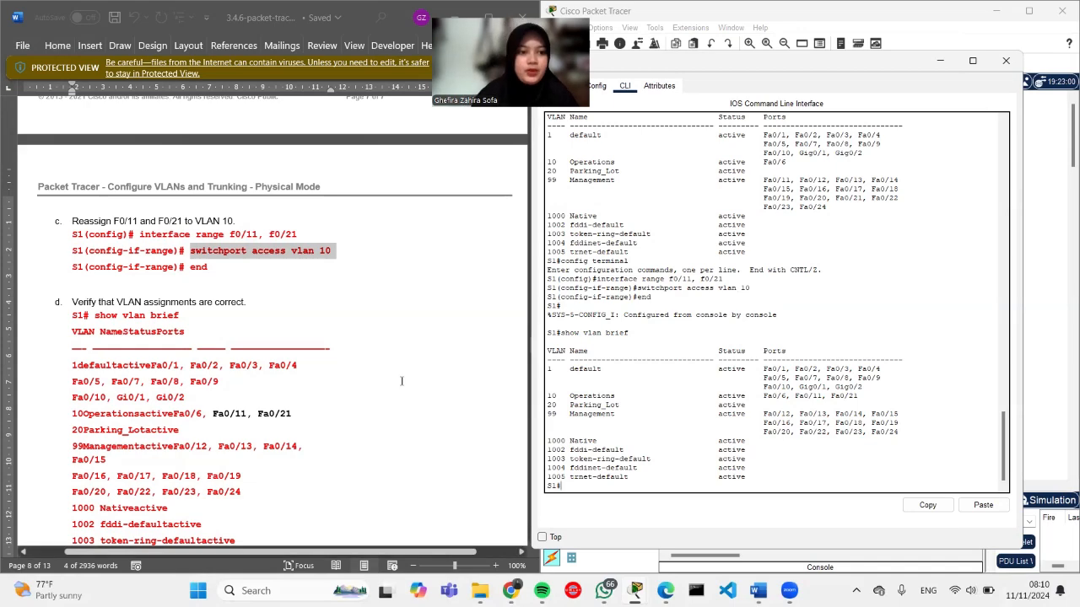
pyautogui.scroll(-10, 402, 381)
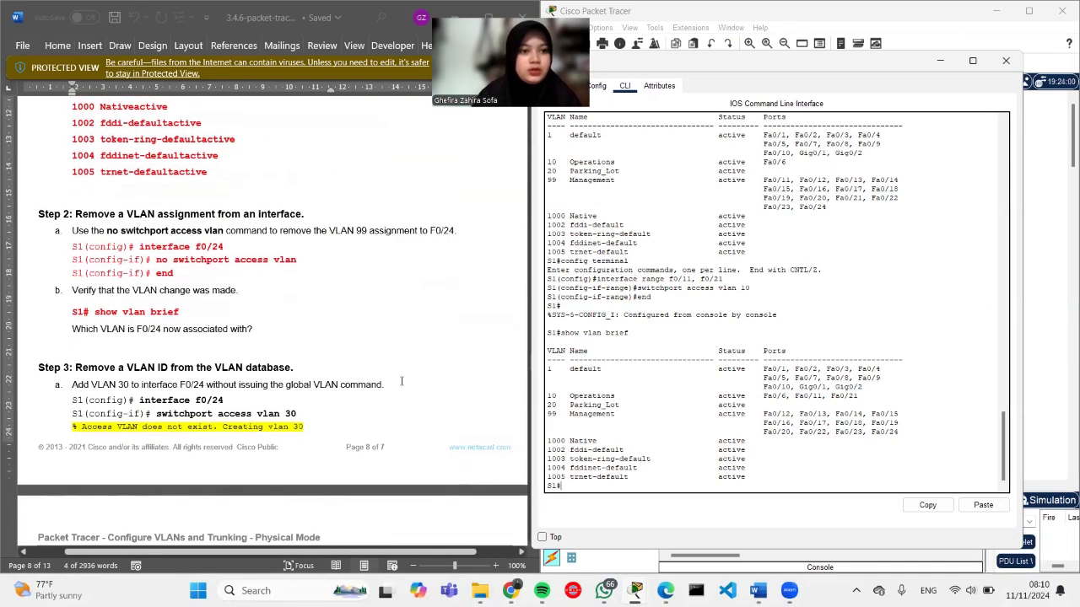
pyautogui.scroll(-1, 401, 381)
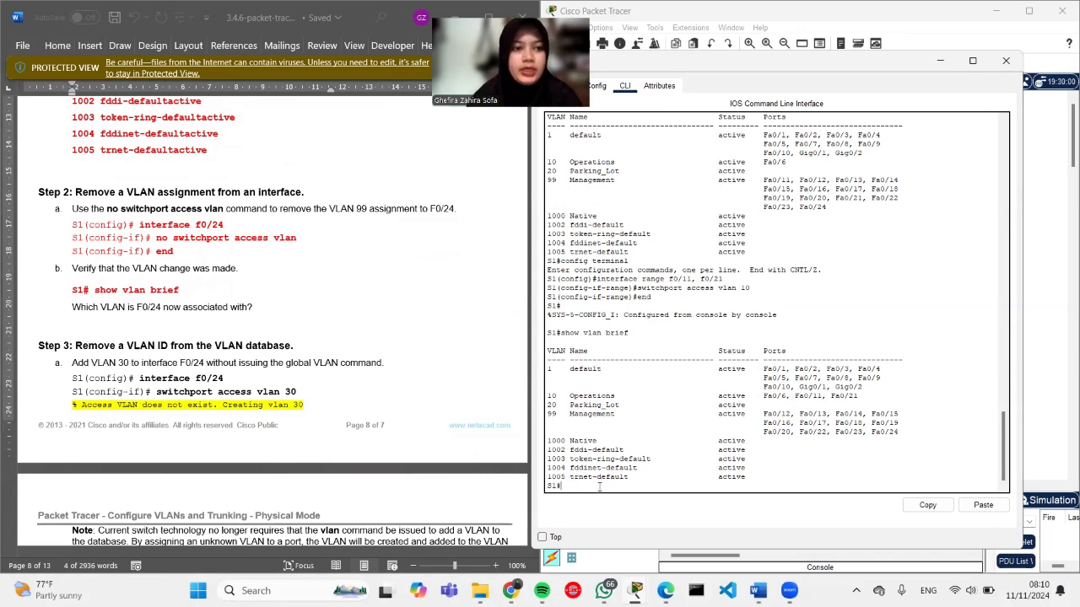
# Step: Run no switchport access vlan on S1 interface F0/24, then end back to privileged mode
pyautogui.write('co')
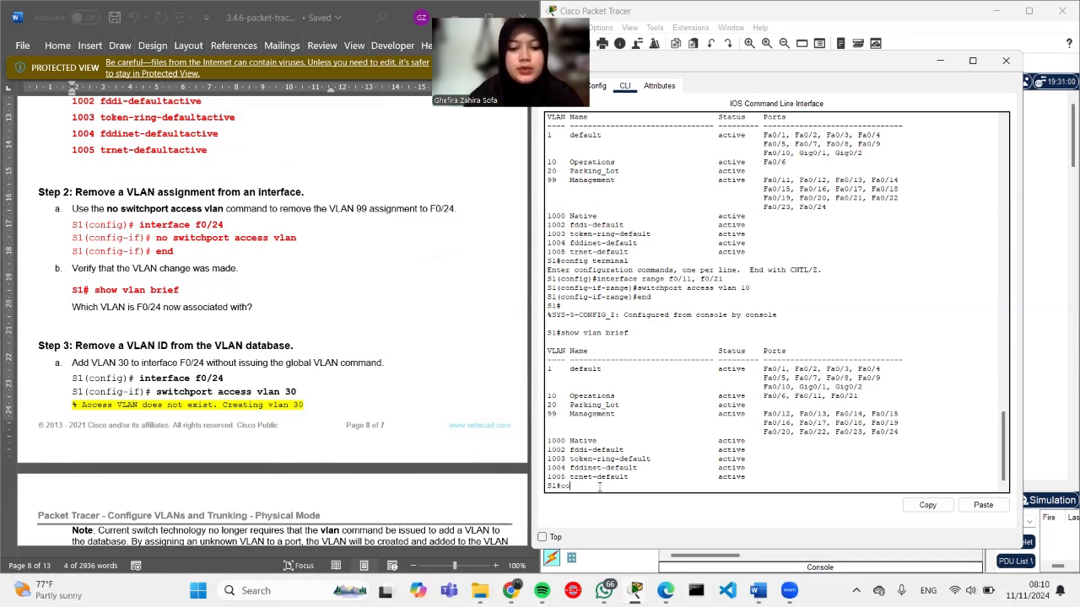
pyautogui.write('nfig terminal')
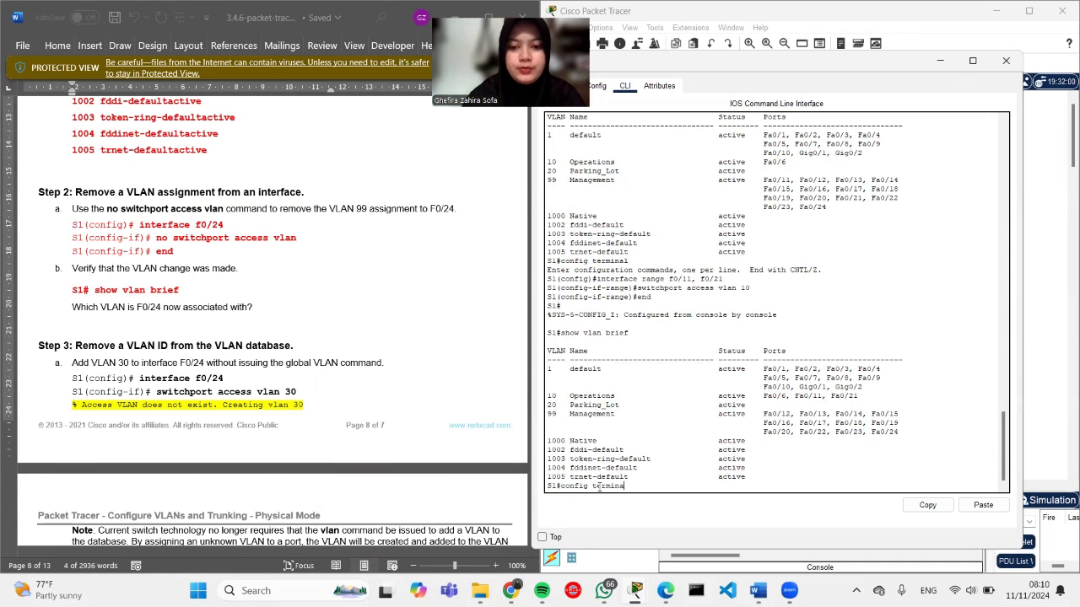
pyautogui.press('Return')
pyautogui.write('interface')
pyautogui.press('BackSpace')
pyautogui.press('BackSpace')
pyautogui.press('BackSpace')
pyautogui.write('ace')
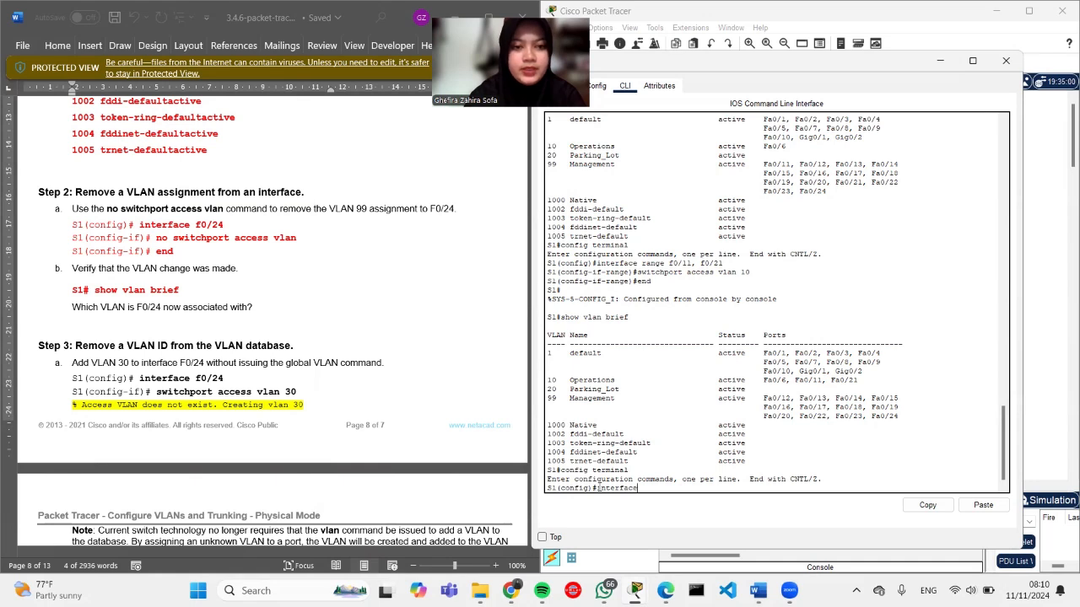
pyautogui.write(' f')
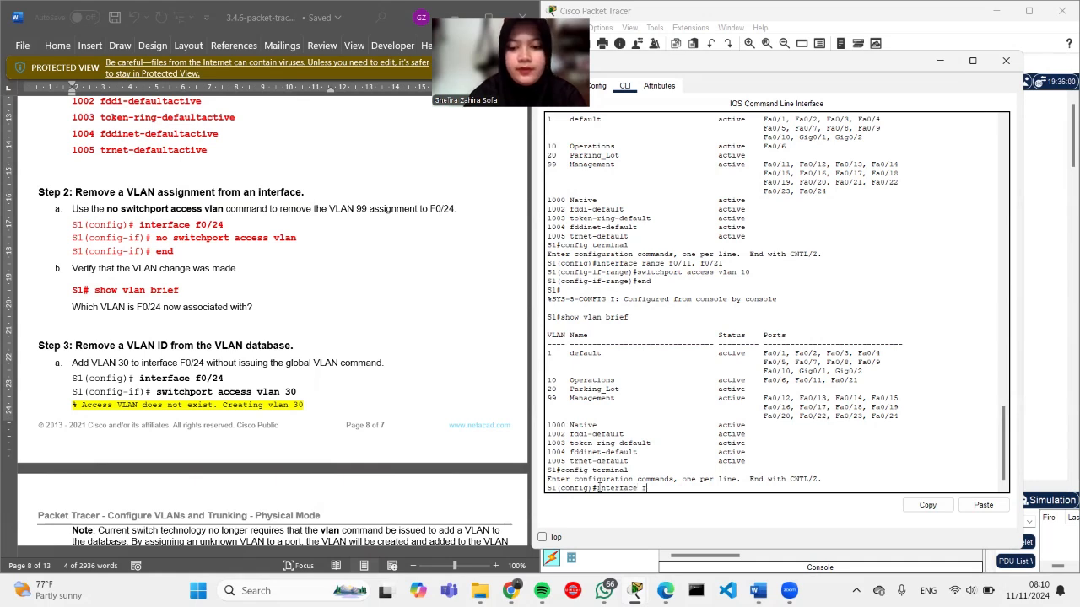
pyautogui.write('0/24')
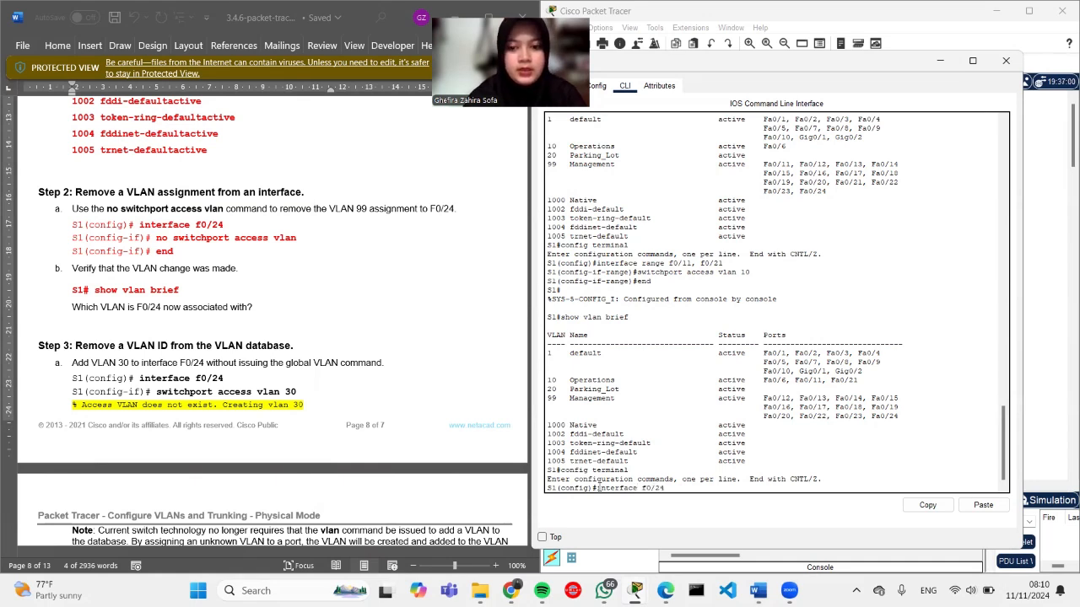
pyautogui.press('Return')
pyautogui.write('no s')
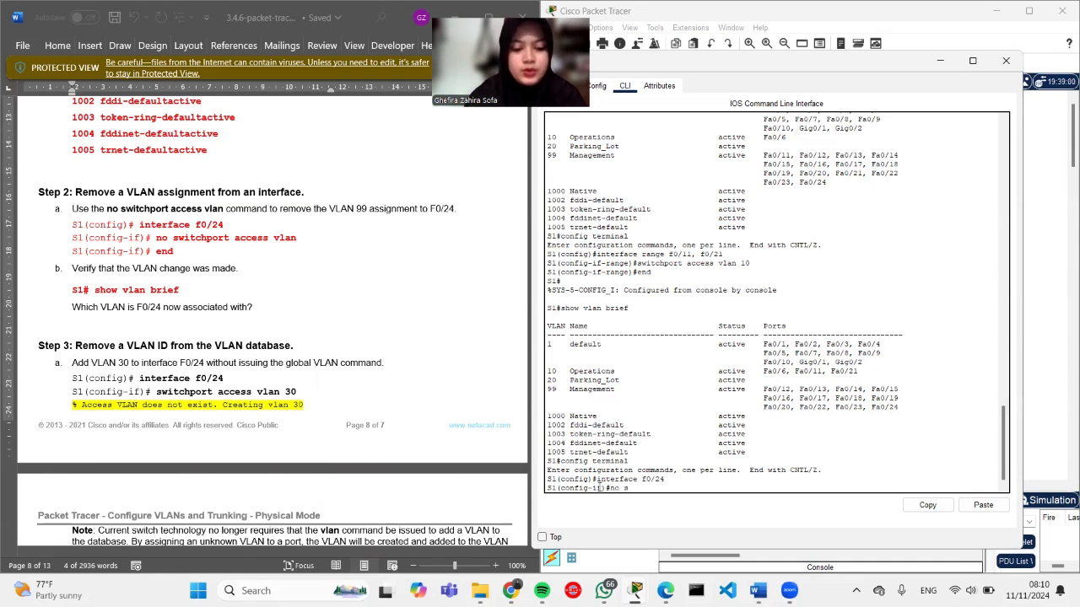
pyautogui.write('witchpo')
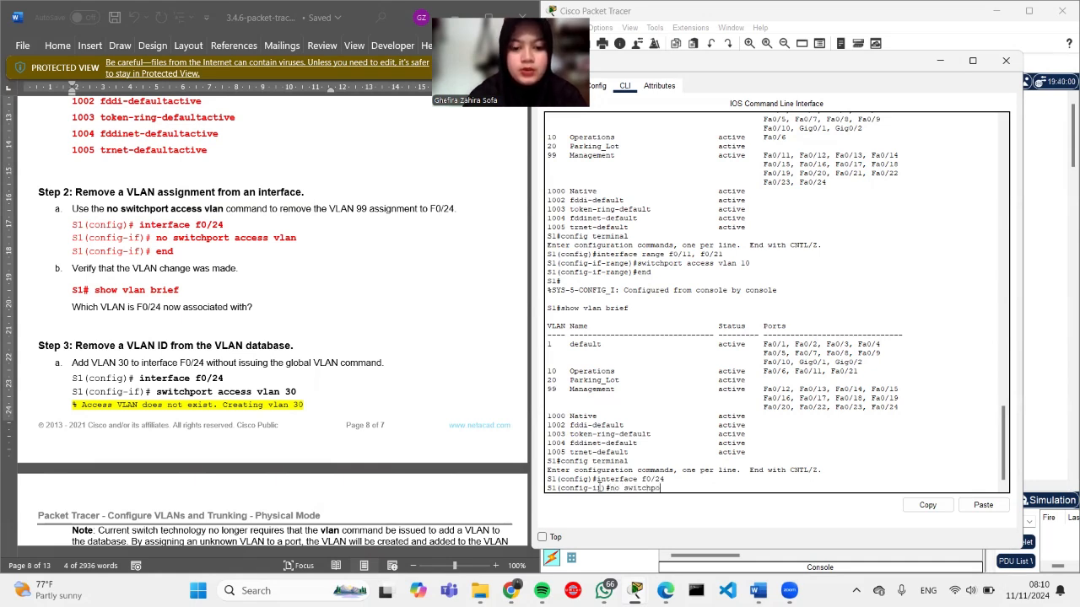
pyautogui.write('rt acces')
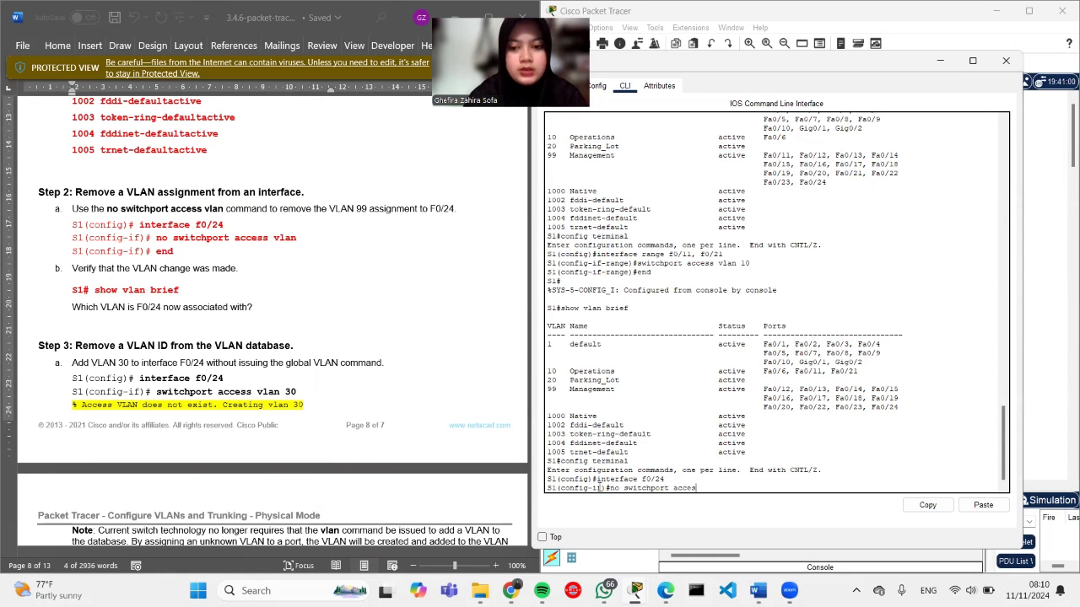
pyautogui.write('s vlan')
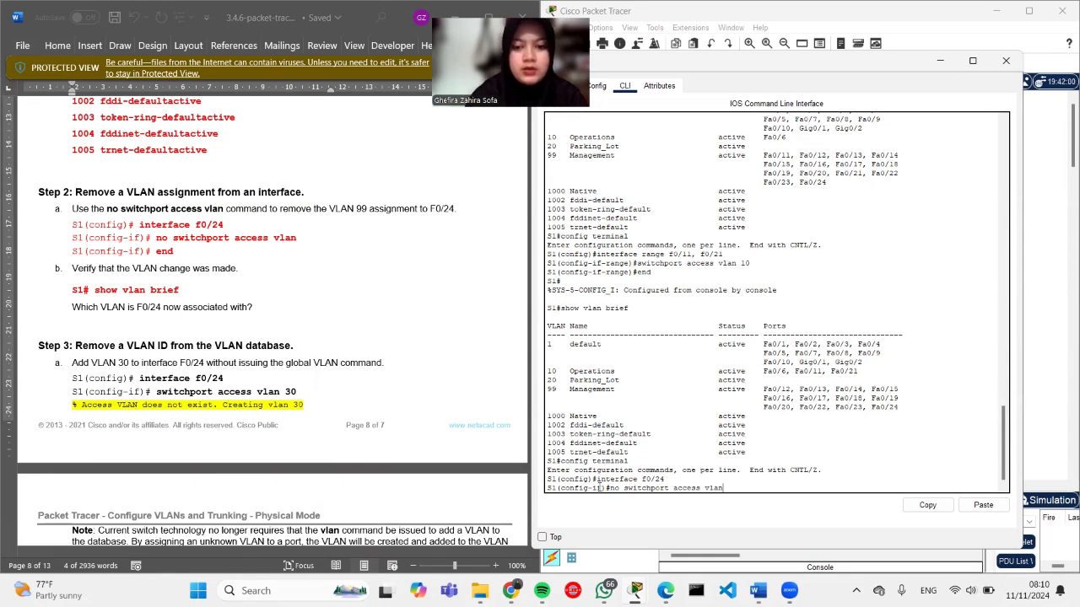
pyautogui.press('Return')
pyautogui.write('end')
pyautogui.press('Return')
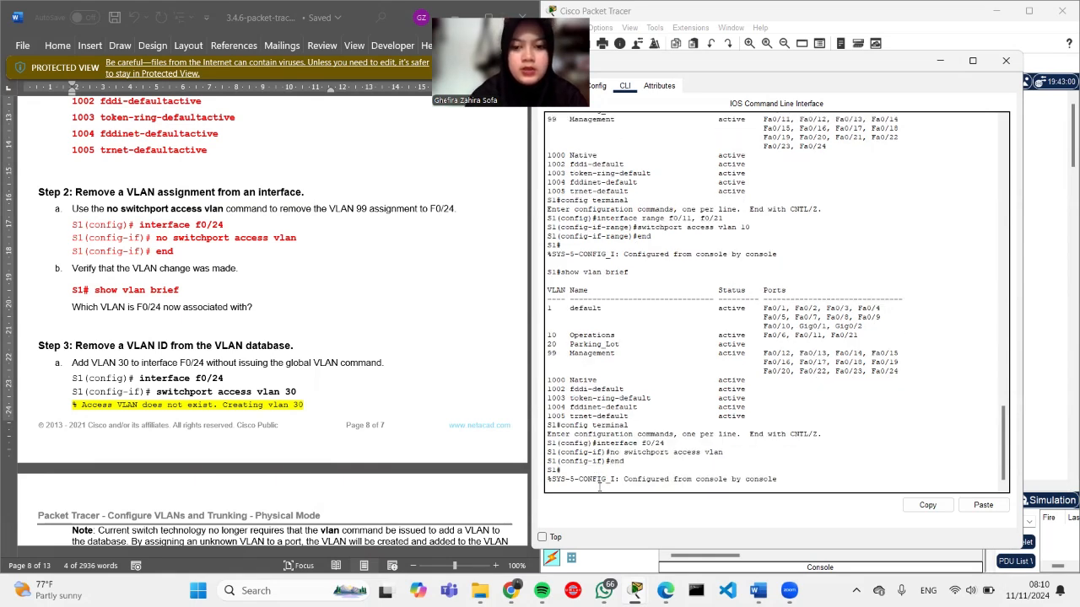
pyautogui.press('Return')
pyautogui.write('show ')
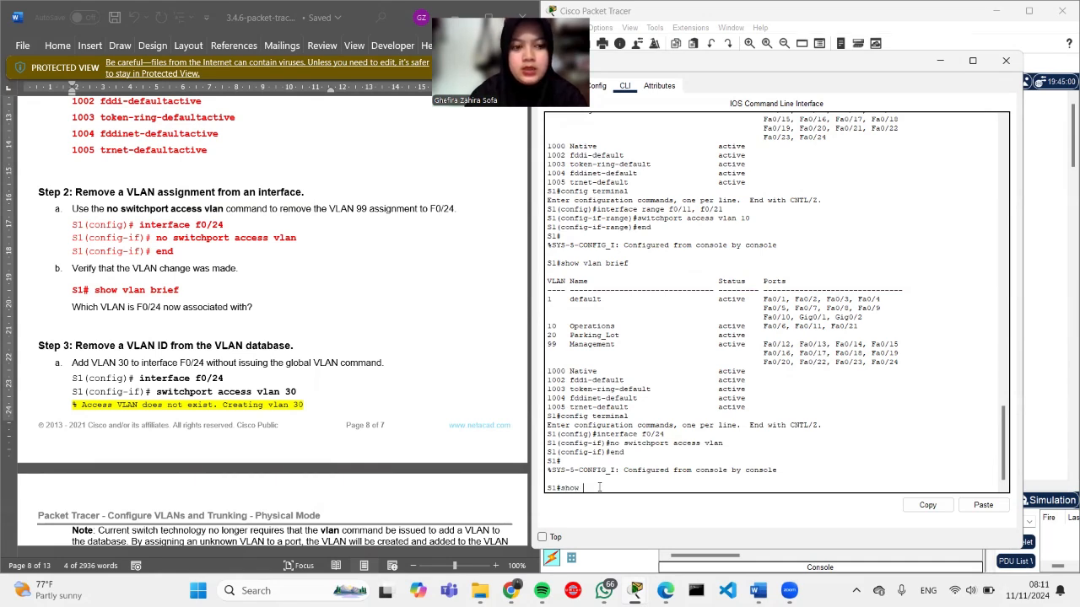
pyautogui.write('vlan br')
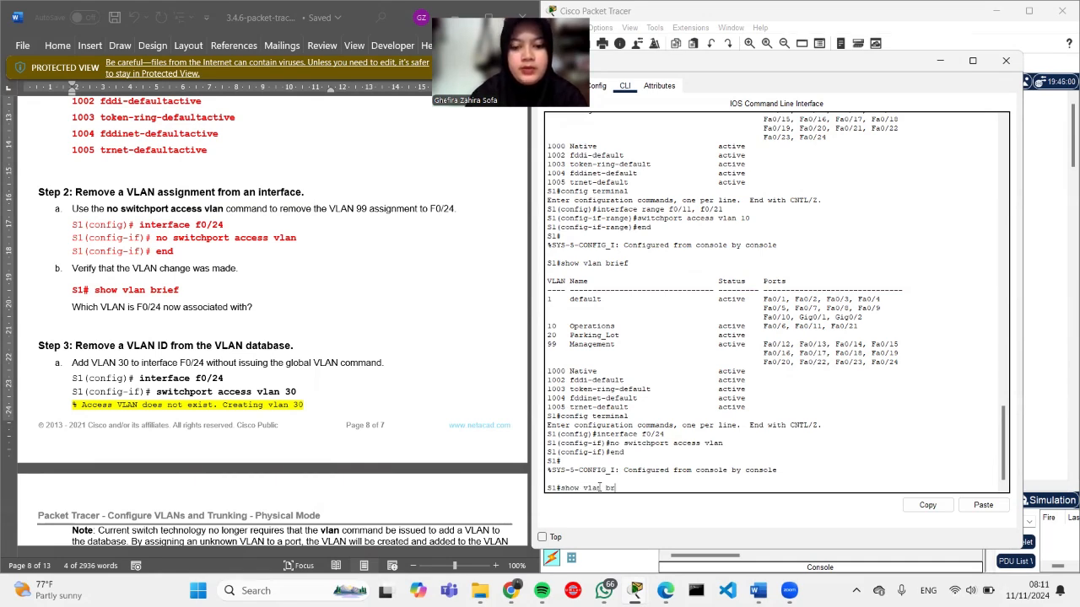
pyautogui.write('eef')
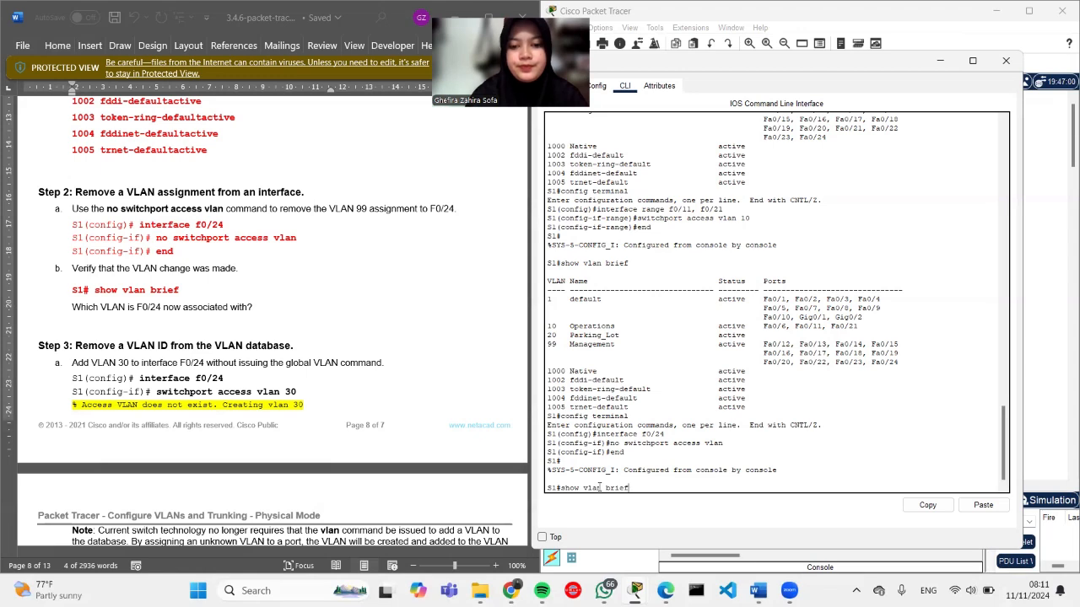
pyautogui.press('Return')
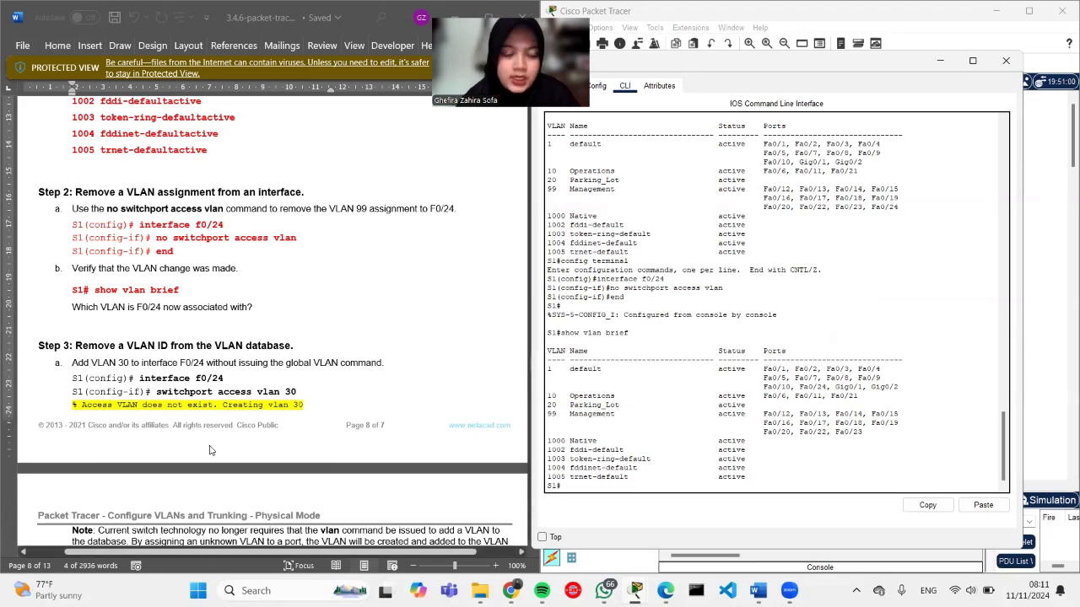
pyautogui.scroll(-4, 211, 447)
pyautogui.scroll(-3, 210, 447)
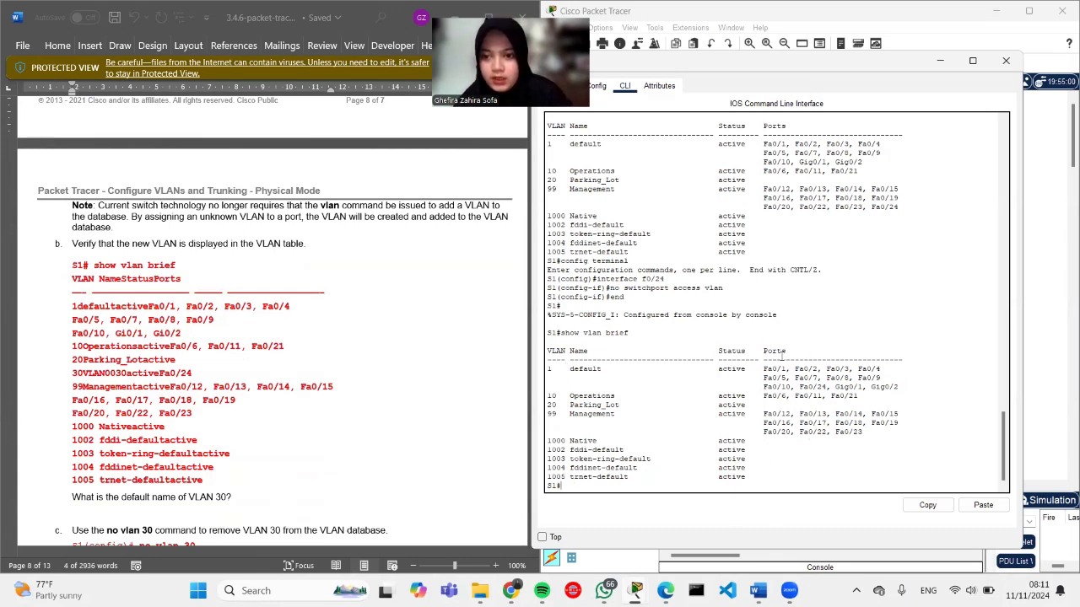
pyautogui.scroll(-1, 135, 382)
pyautogui.scroll(5, 135, 382)
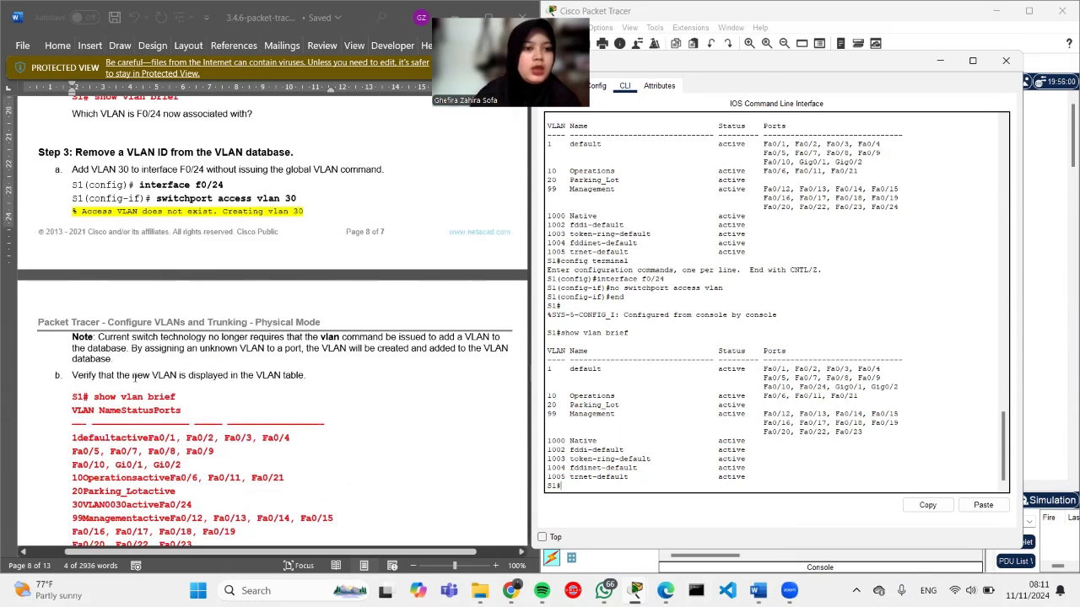
pyautogui.scroll(-1, 135, 382)
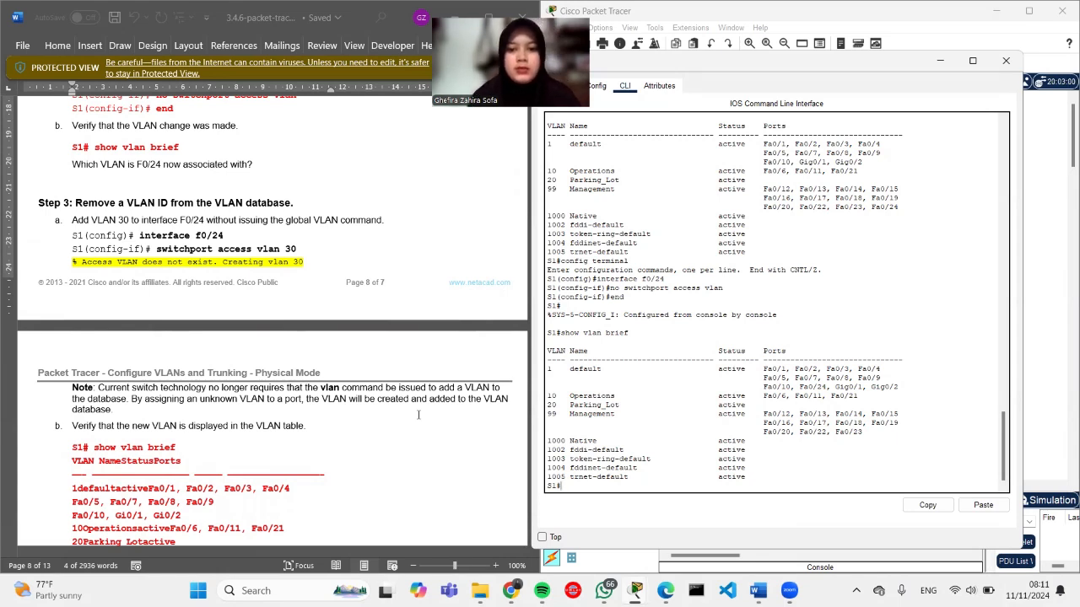
# Step: Enter configuration mode for S1 interface F0/24
pyautogui.write('co')
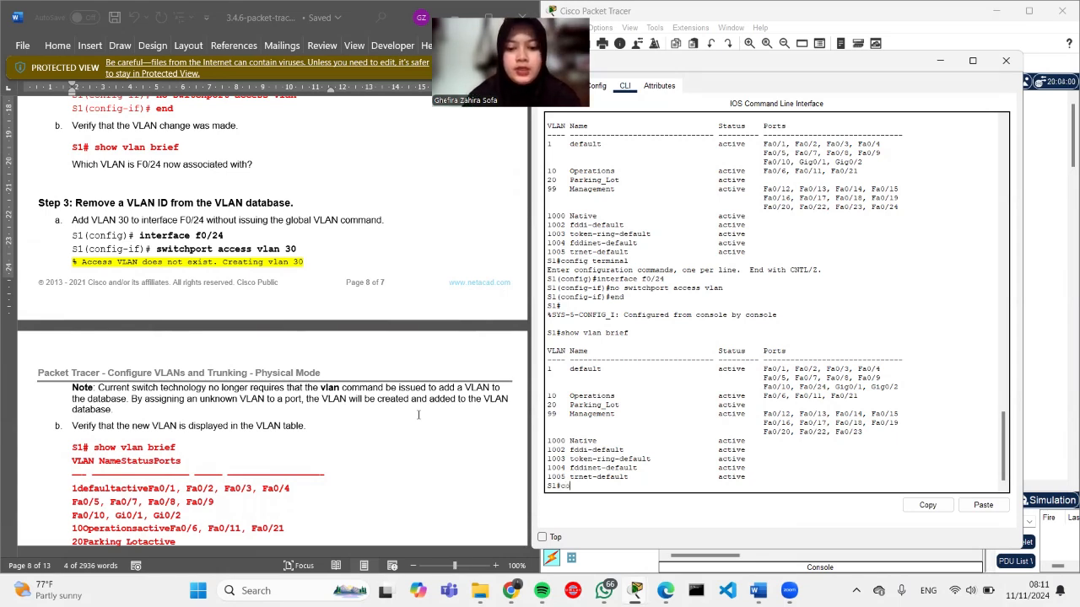
pyautogui.write('nfig terminal')
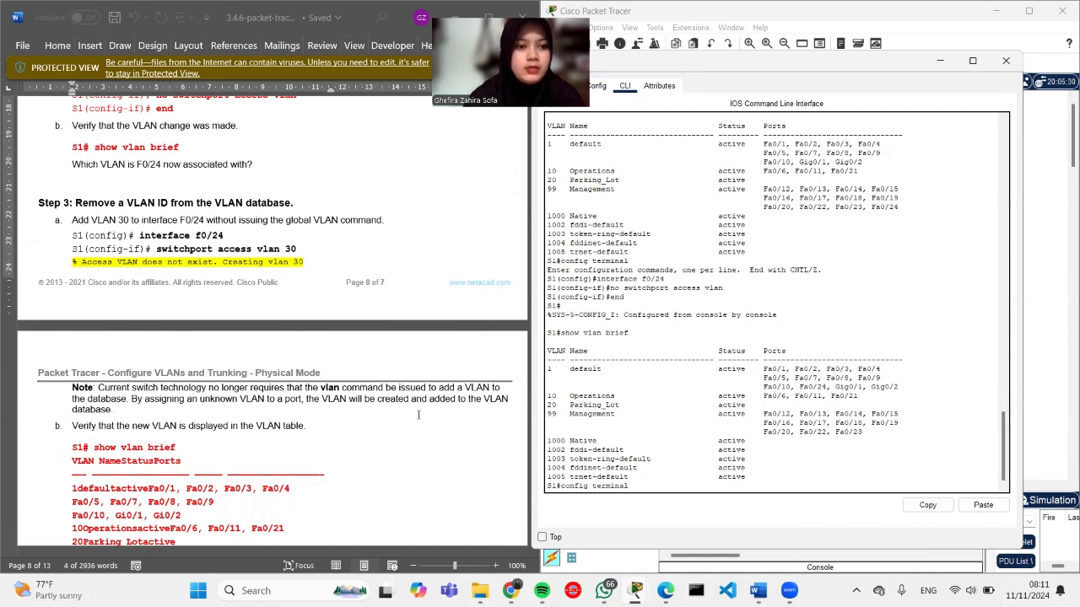
pyautogui.press('Return')
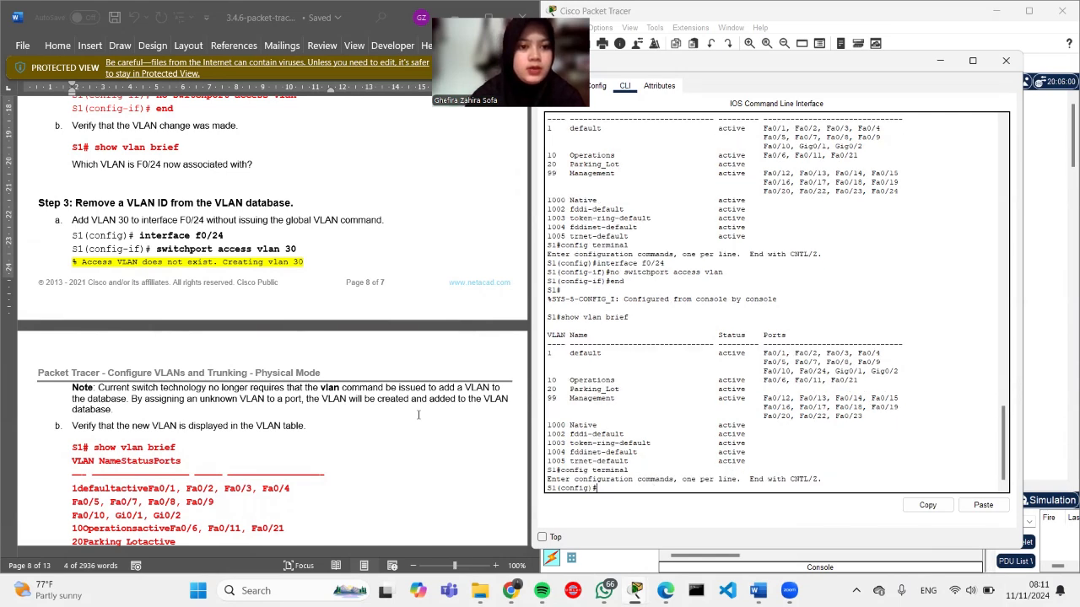
pyautogui.write('interface ')
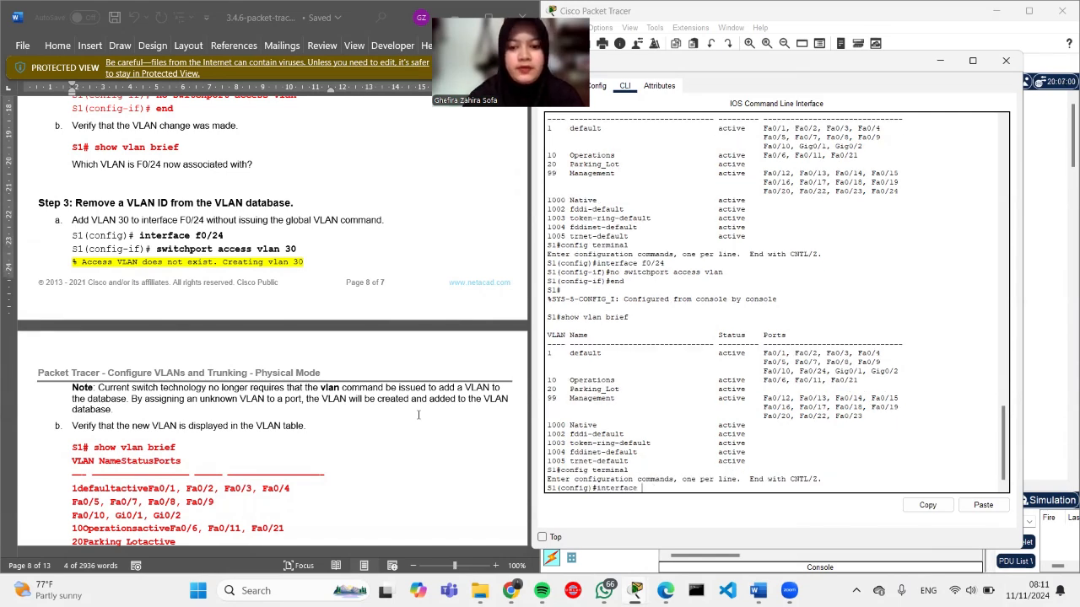
pyautogui.write('f0')
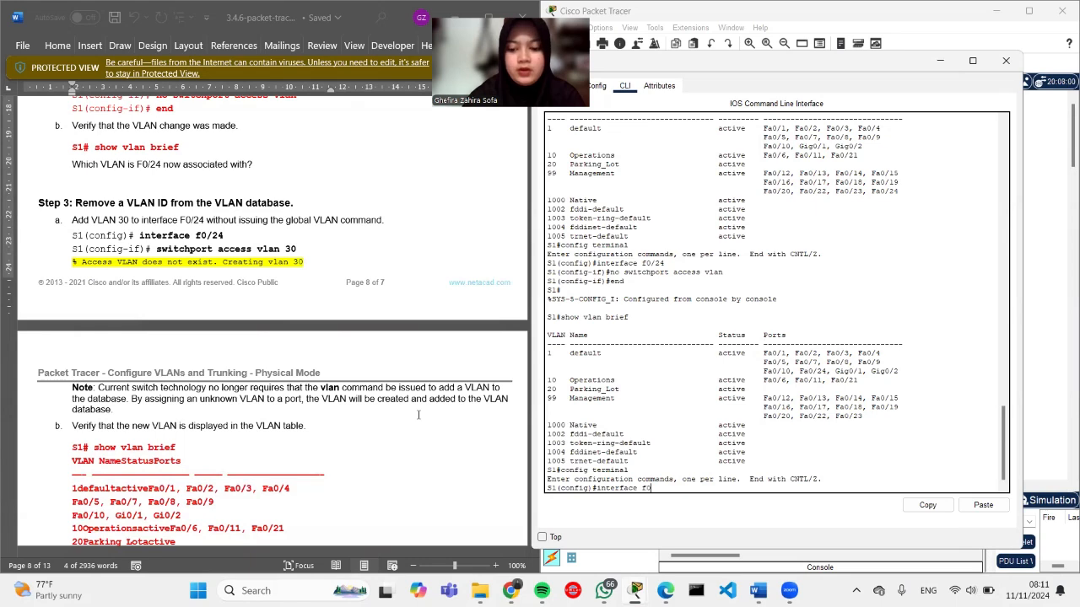
pyautogui.write('/24')
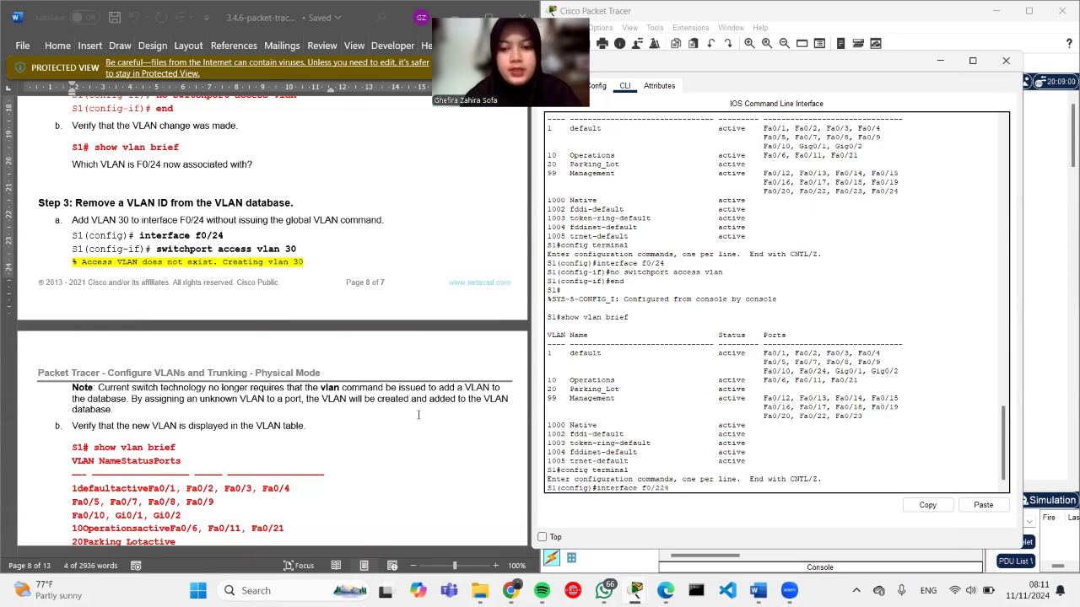
pyautogui.press('Return')
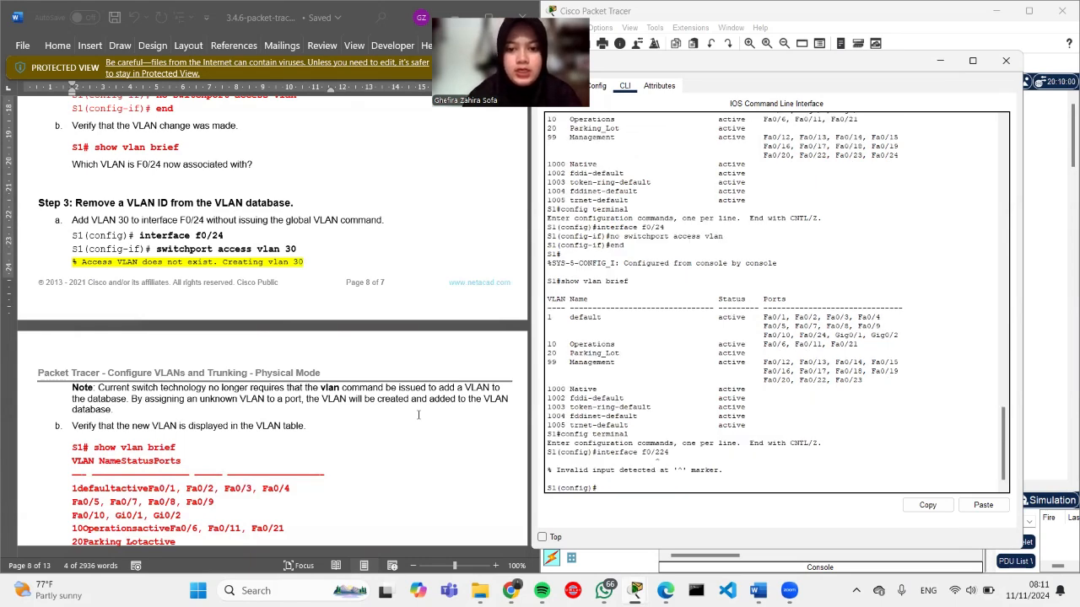
pyautogui.write('interfac')
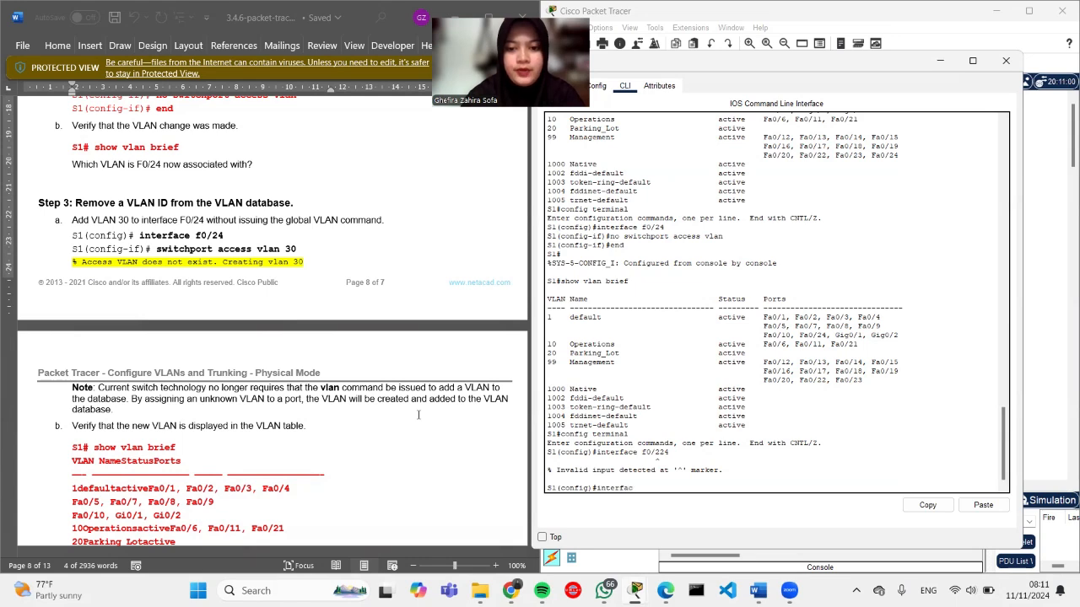
pyautogui.write('e f0.')
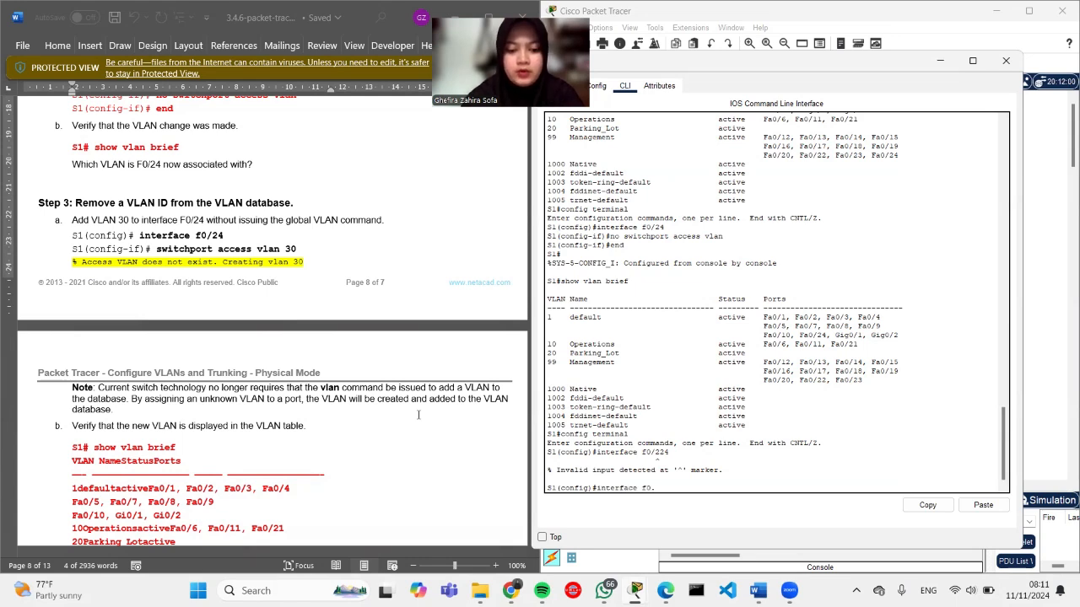
pyautogui.press('BackSpace')
pyautogui.write('/24')
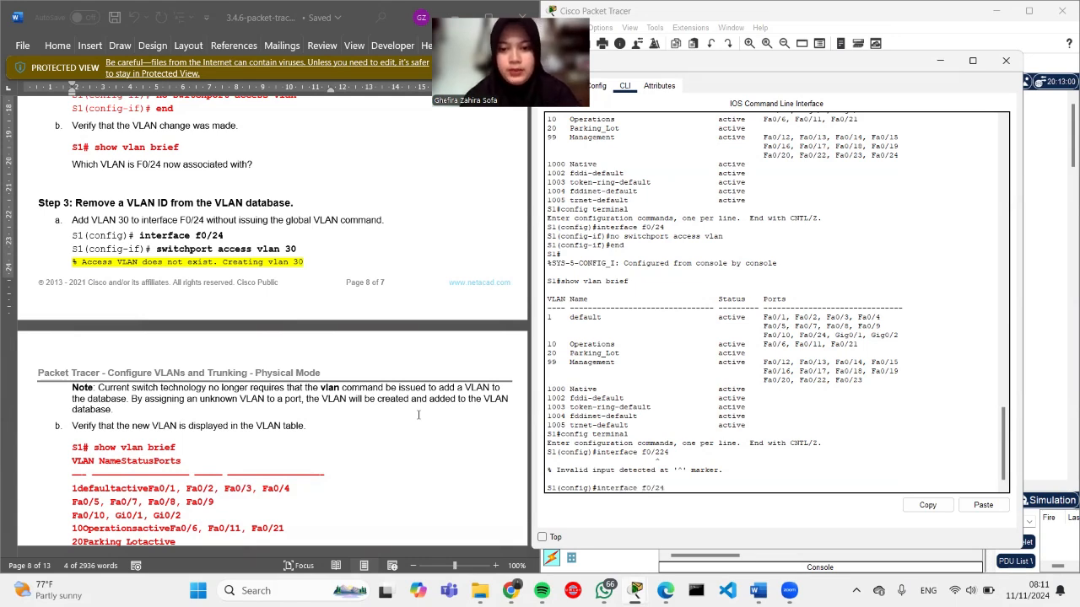
pyautogui.press('Return')
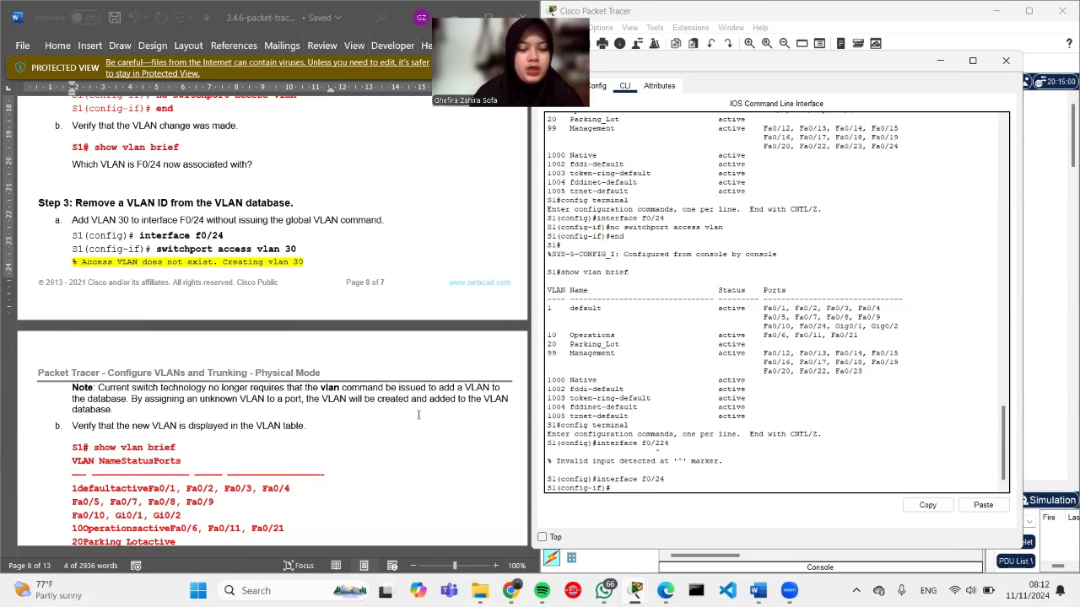
# Step: Assign F0/24 to access VLAN 30 and exit back to the privileged prompt
pyautogui.write('switc')
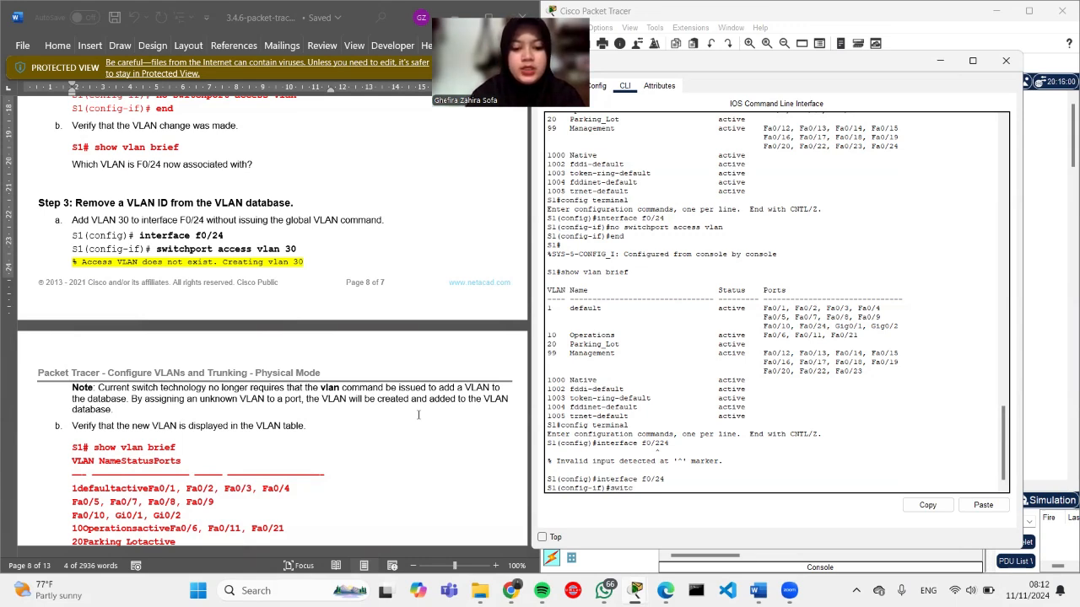
pyautogui.write('hport')
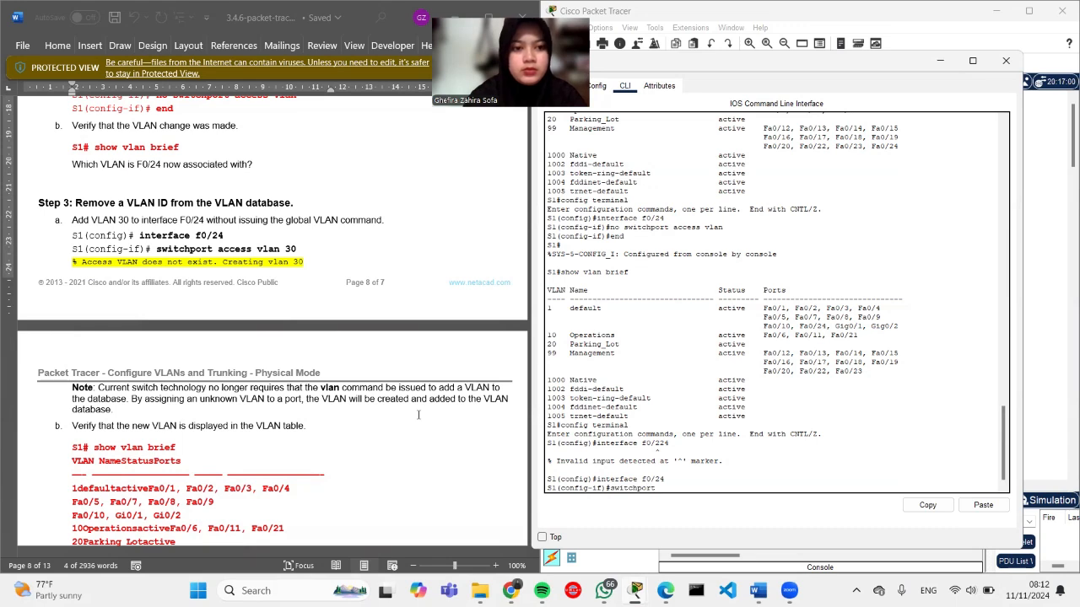
pyautogui.write(' access ')
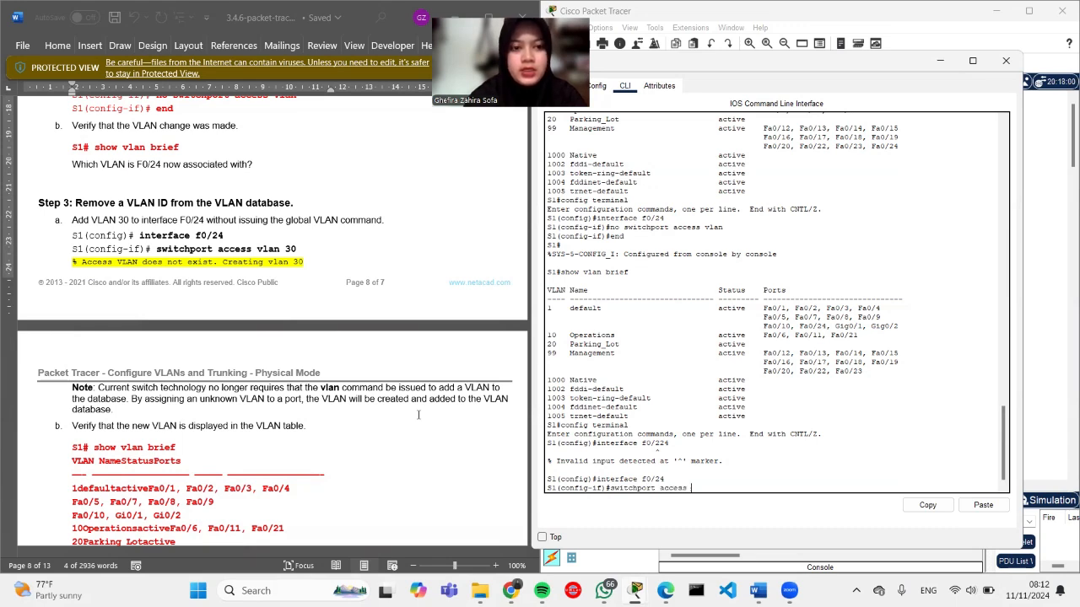
pyautogui.write('vlan')
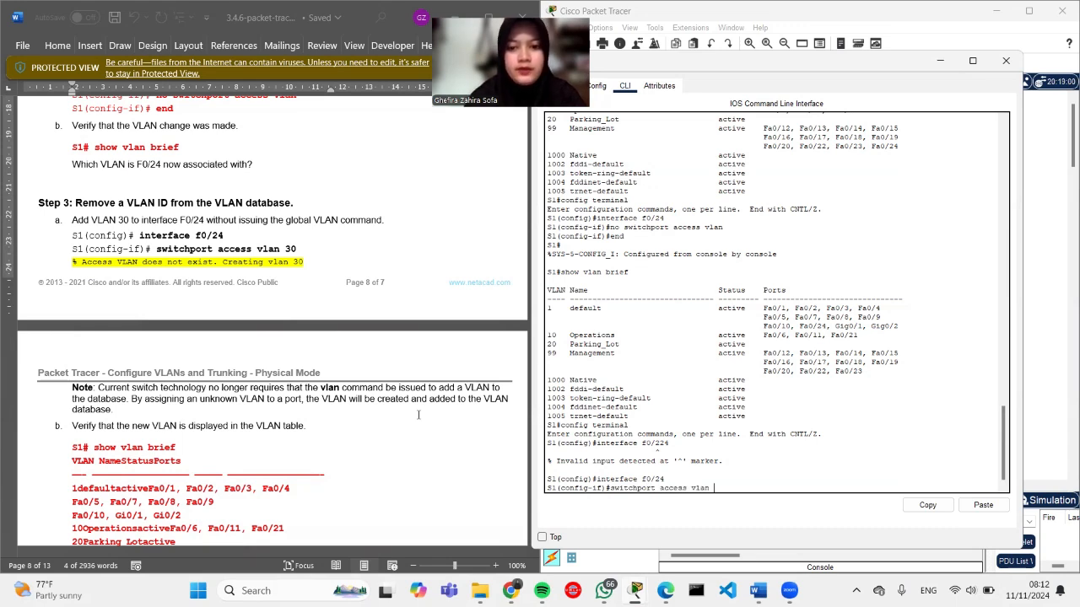
pyautogui.write(' 30')
pyautogui.press('Return')
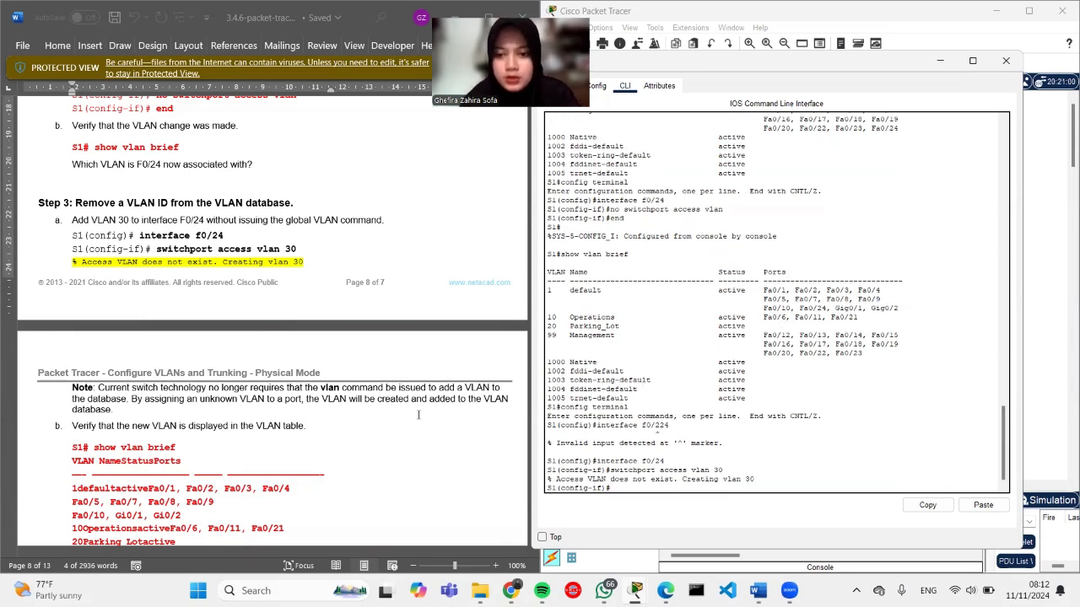
pyautogui.scroll(-3, 417, 414)
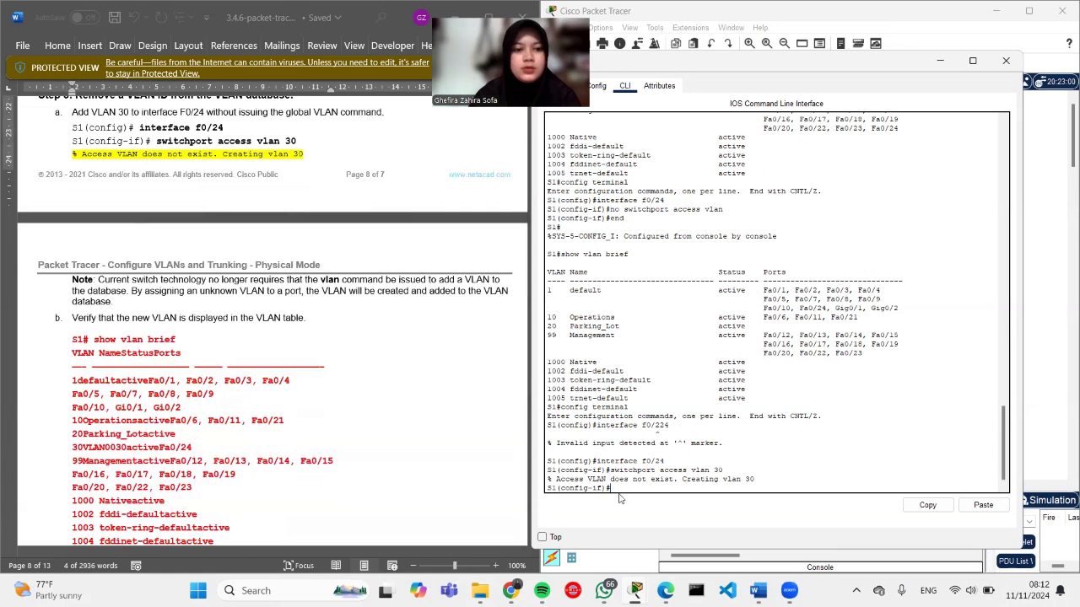
pyautogui.write('exit')
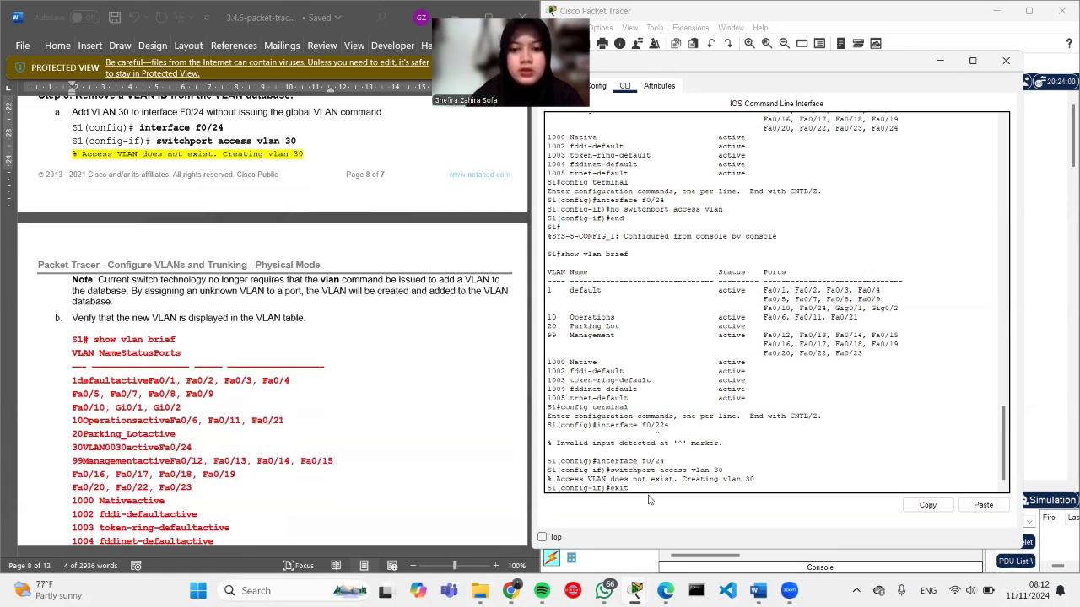
pyautogui.press('Return')
pyautogui.write('exi')
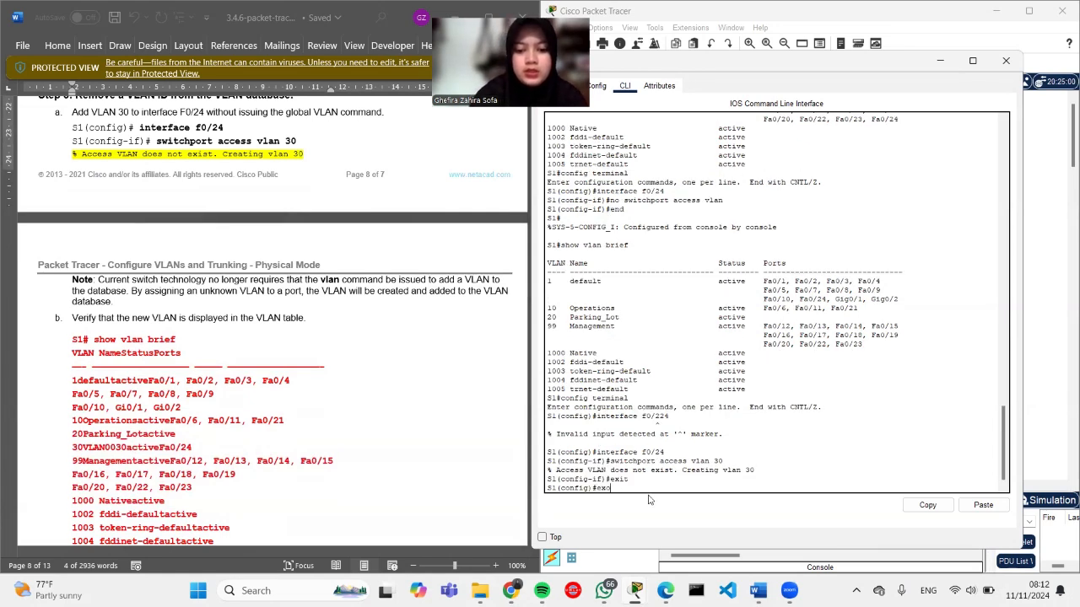
pyautogui.press('BackSpace')
pyautogui.write('xit')
pyautogui.press('Return')
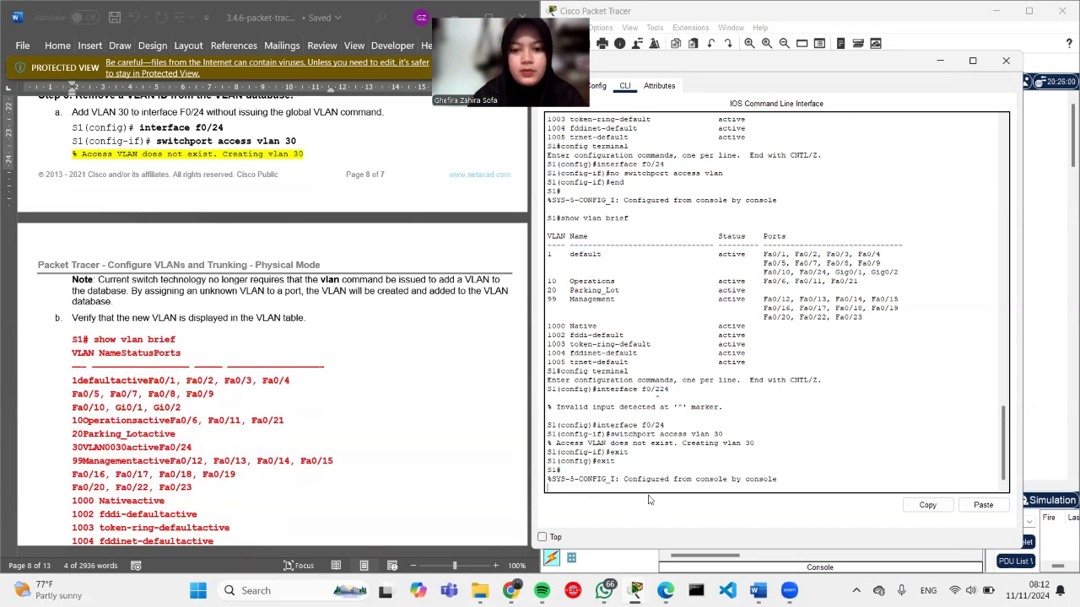
# Step: Run show vlan brief on S1 and highlight Fa0/24 under VLAN 30 (VLAN0030)
pyautogui.press('Return')
pyautogui.write('show')
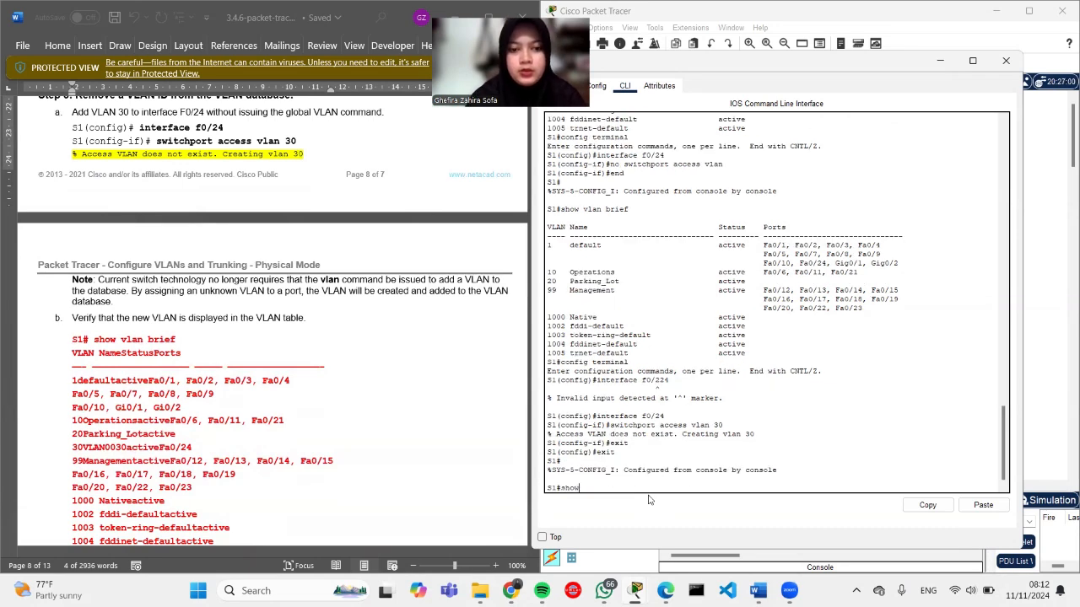
pyautogui.write(' vlan brief')
pyautogui.press('Return')
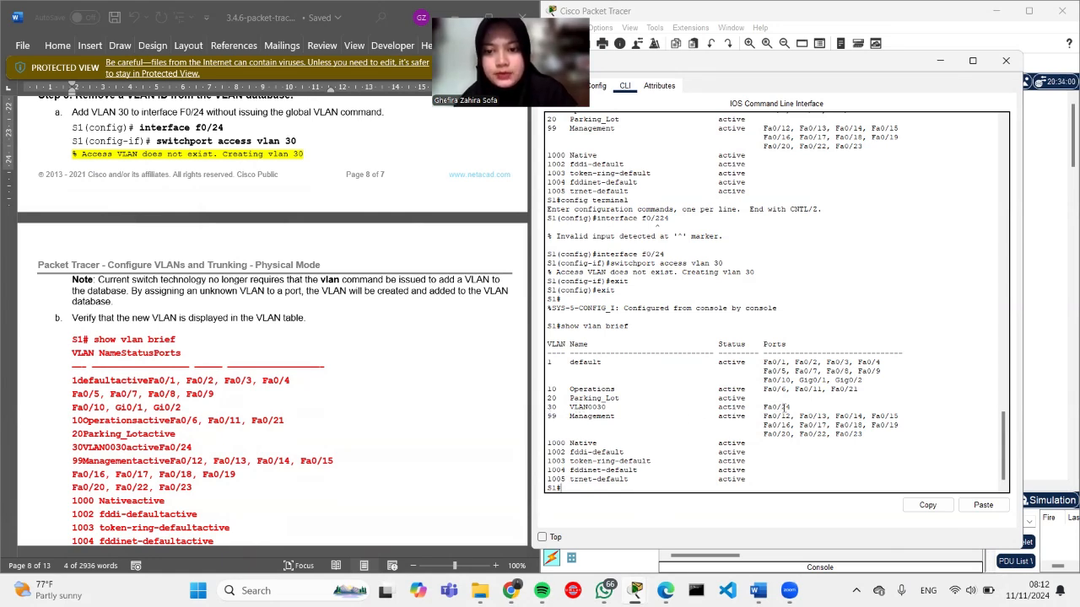
pyautogui.moveTo(796, 407); pyautogui.dragTo(763, 411)
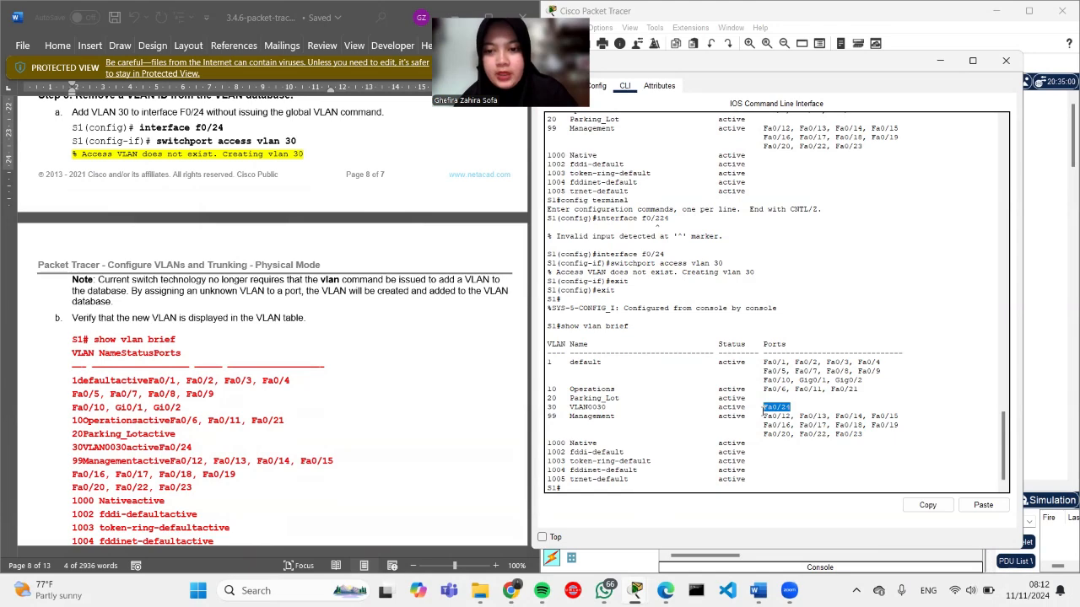
pyautogui.click(790, 412)
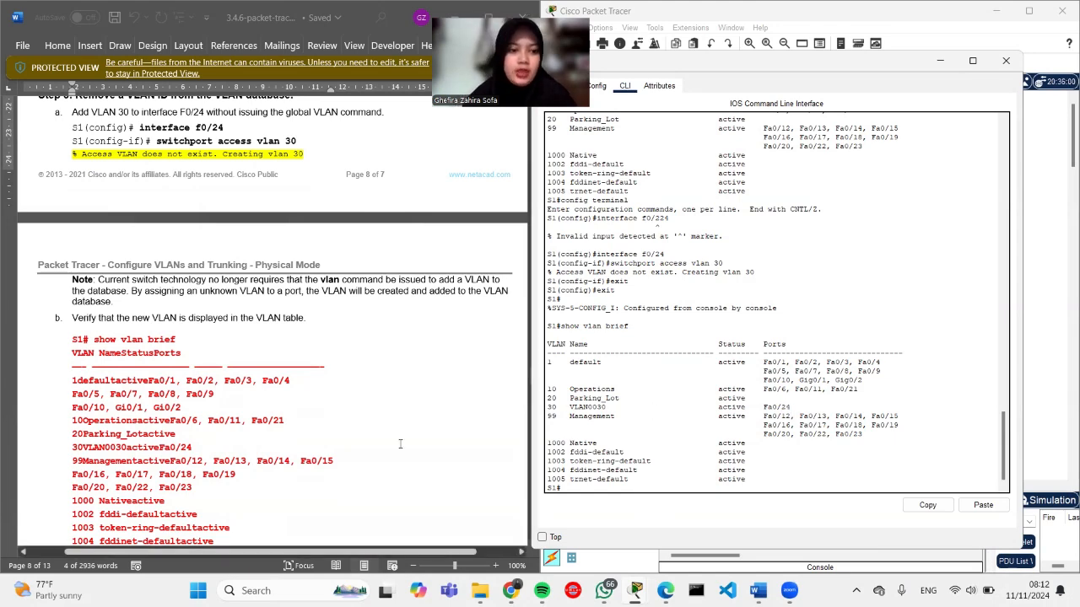
pyautogui.scroll(-8, 401, 445)
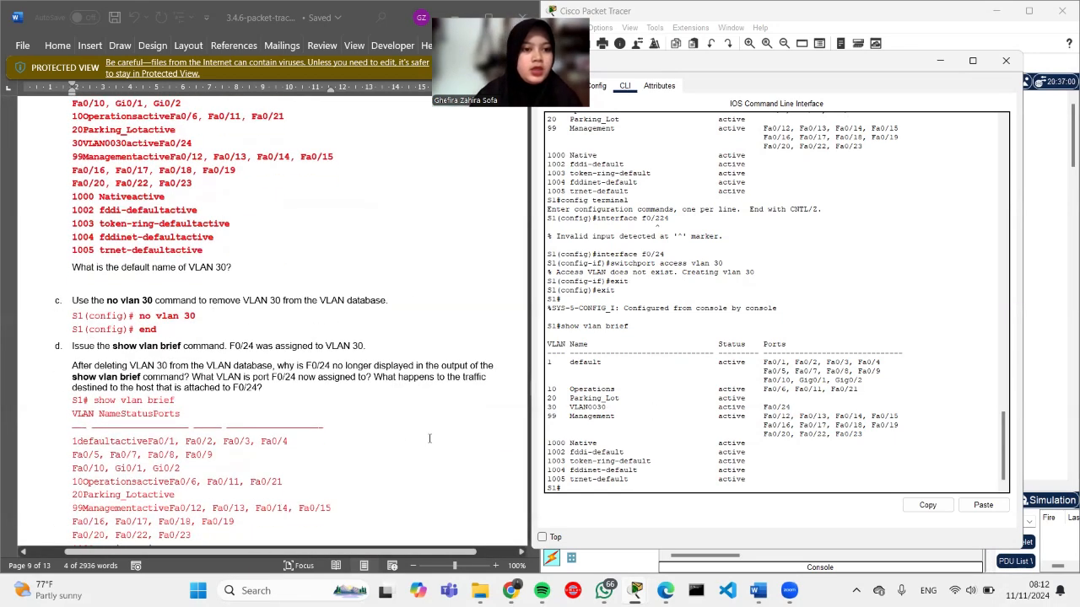
# Step: Delete VLAN 30 from S1 with no vlan 30 and leave configuration mode
pyautogui.scroll(-1, 361, 416)
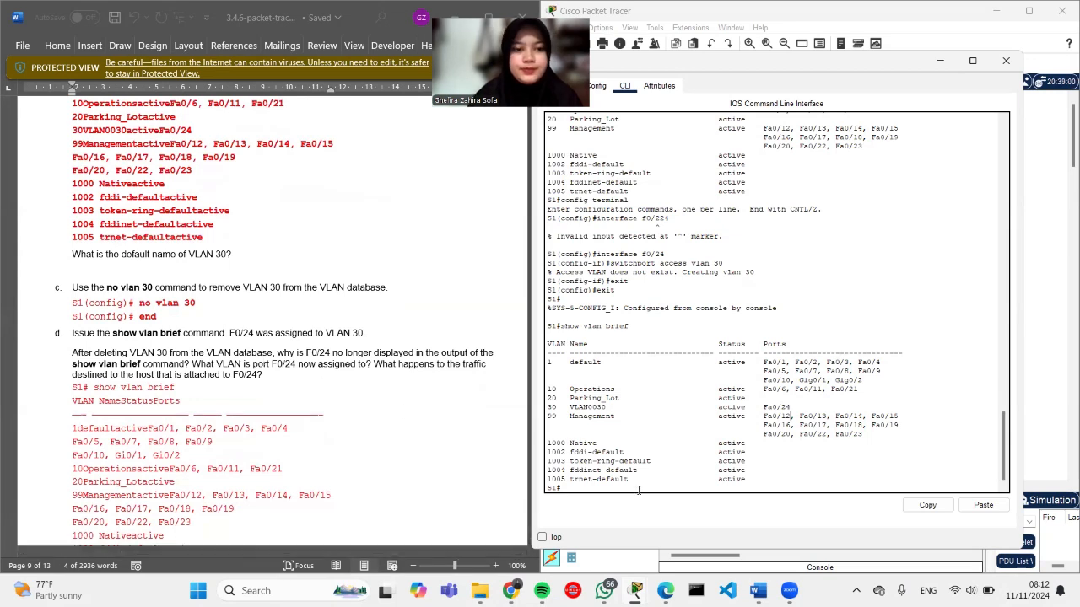
pyautogui.write('config terminal')
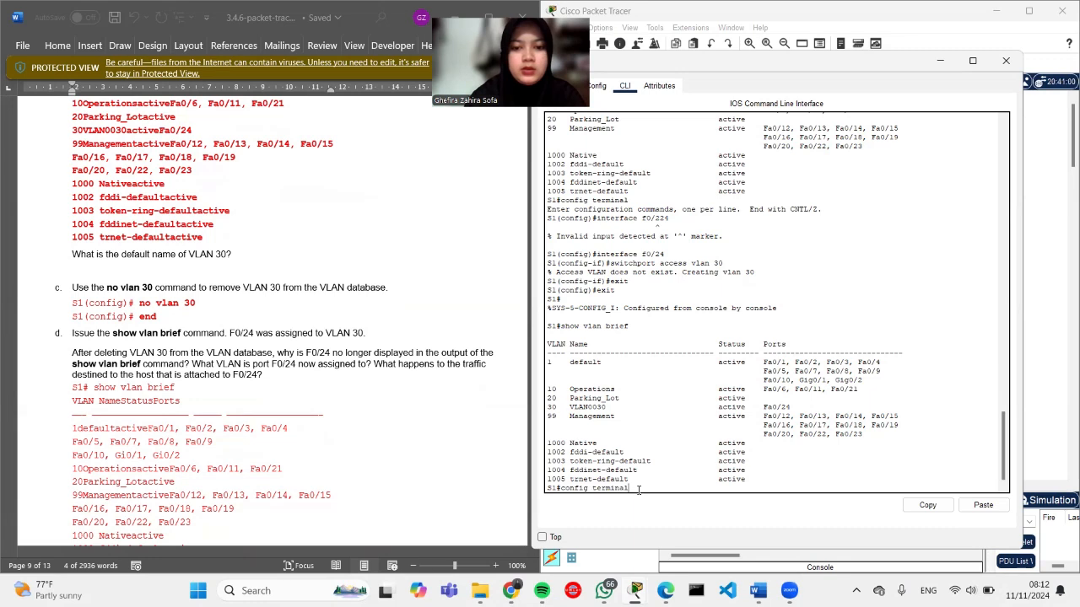
pyautogui.press('Return')
pyautogui.write('no vlan 30')
pyautogui.press('Return')
pyautogui.write('end')
pyautogui.press('Return')
pyautogui.press('Return')
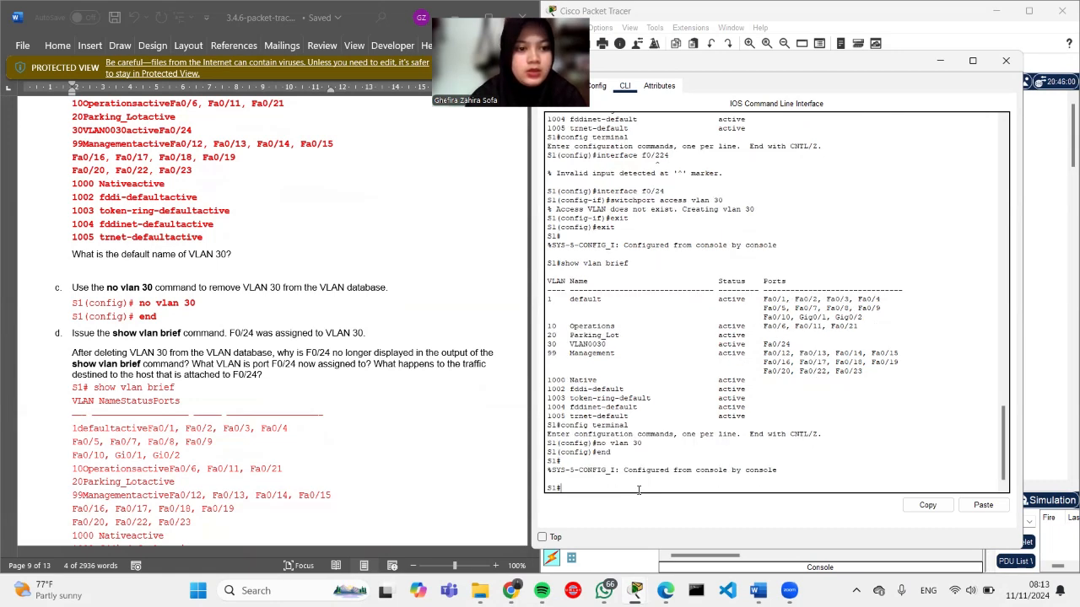
# Step: Run show vlan brief to confirm VLAN 30 and Fa0/24 are no longer listed
pyautogui.write('show')
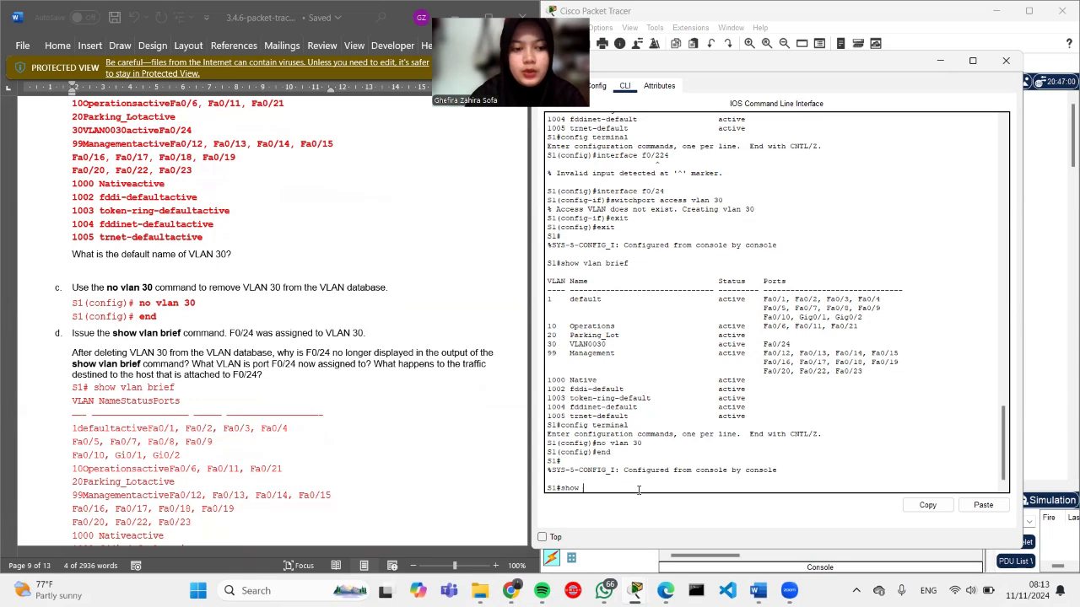
pyautogui.write(' vla')
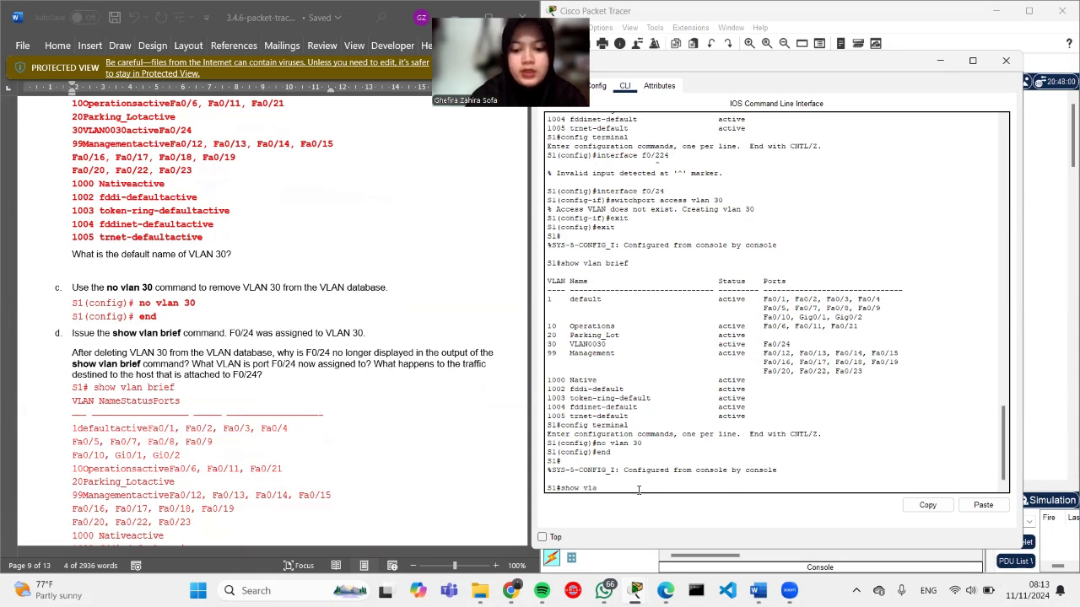
pyautogui.write('n brief')
pyautogui.press('Return')
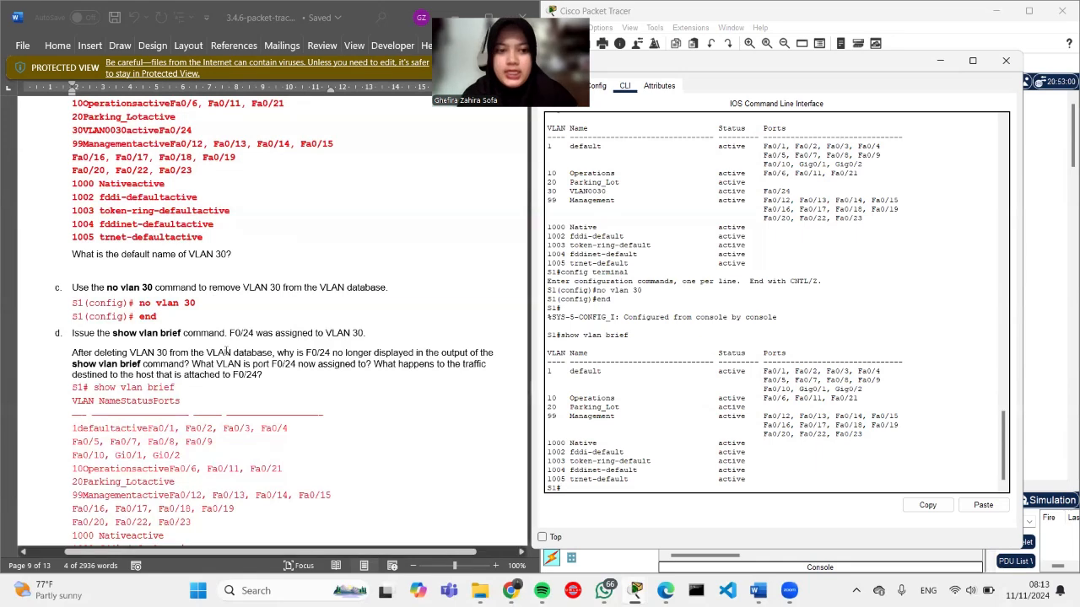
pyautogui.scroll(-1, 202, 346)
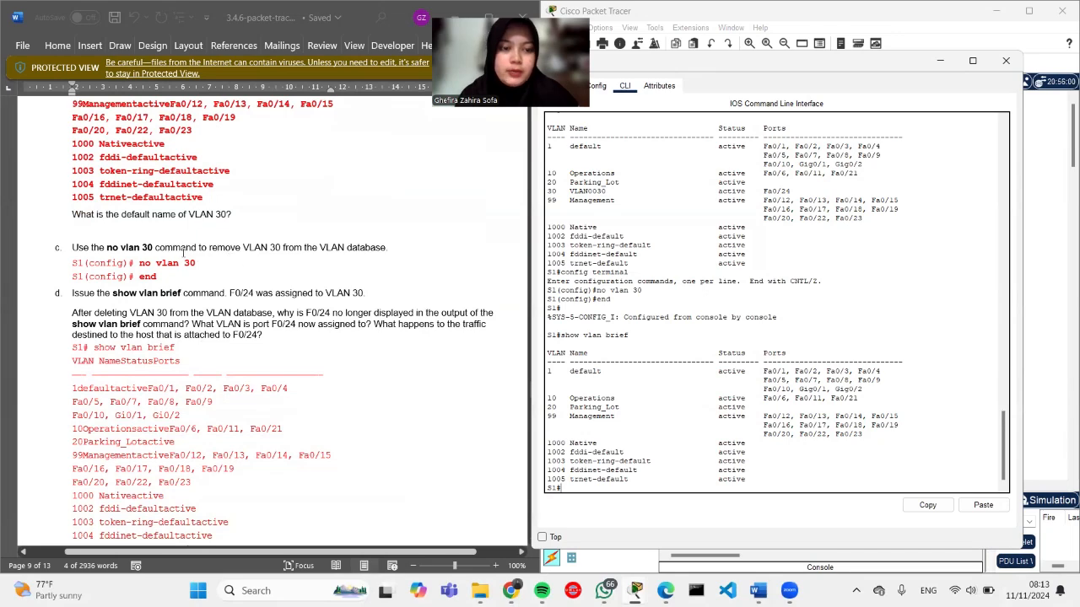
# Step: Enter global configuration on S1; the first interface vlan f0/24 attempt is rejected
pyautogui.scroll(-5, 179, 268)
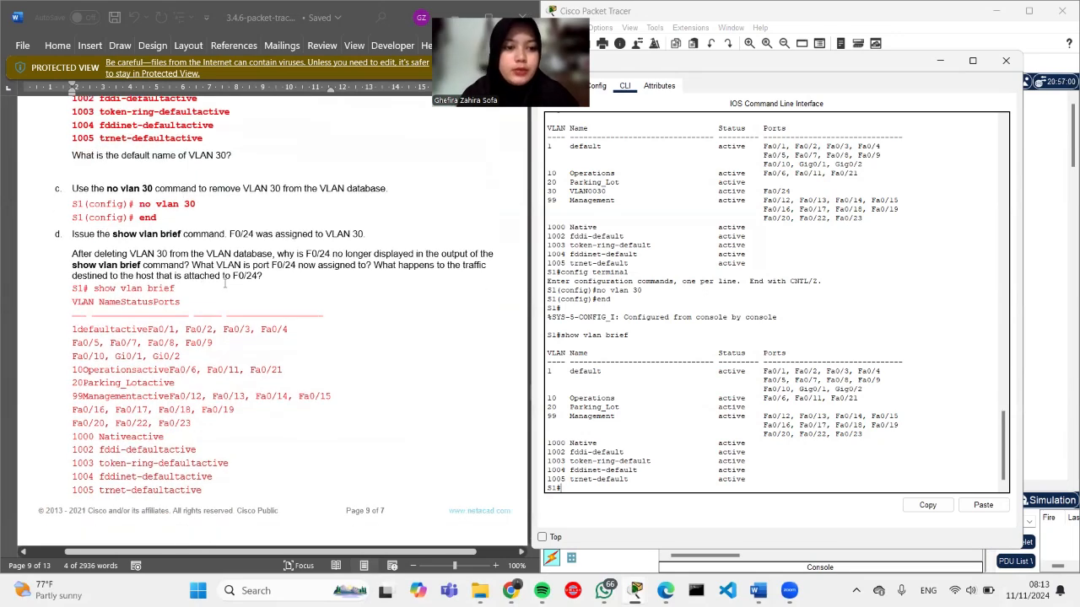
pyautogui.scroll(-4, 225, 283)
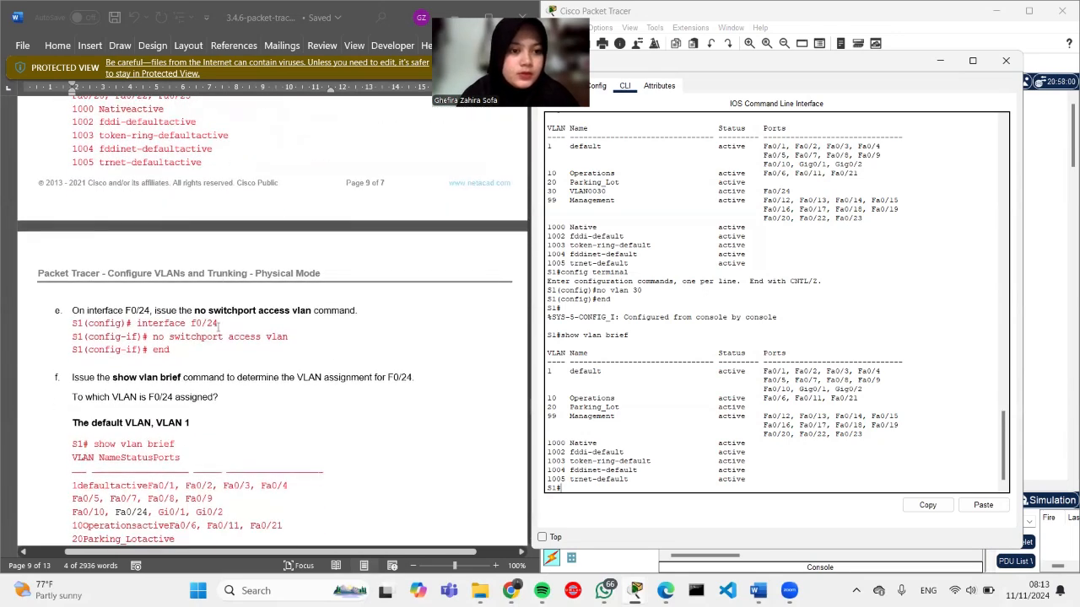
pyautogui.scroll(-2, 217, 333)
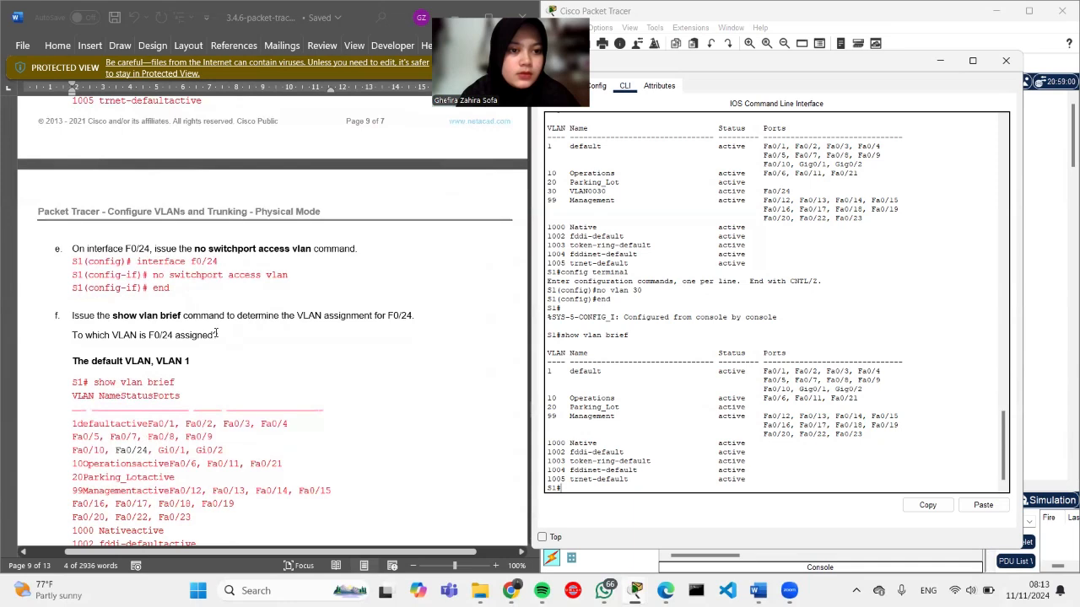
pyautogui.scroll(-1, 217, 333)
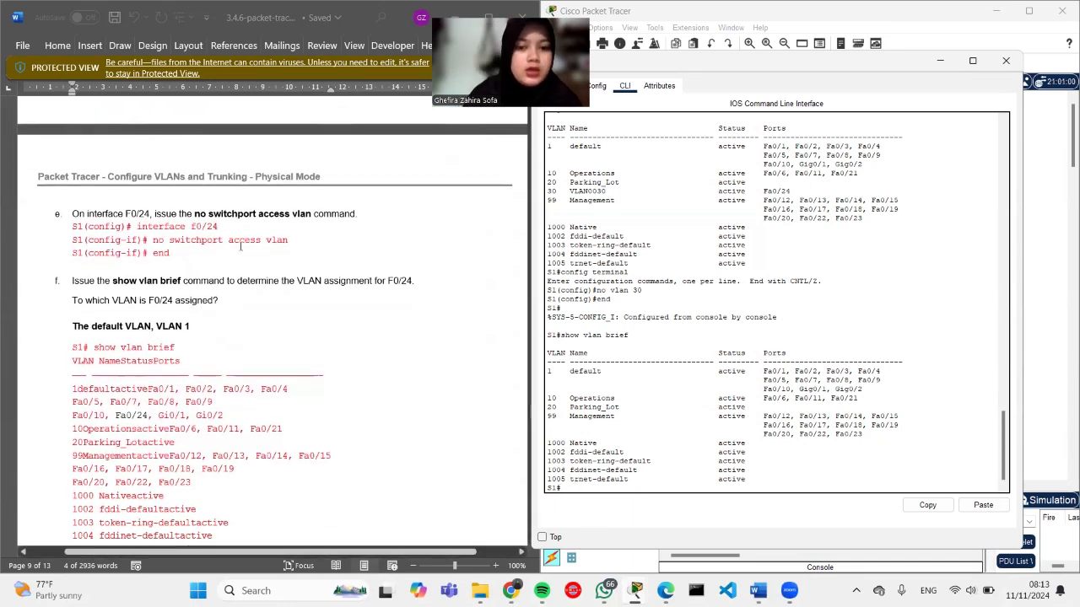
pyautogui.write('config t')
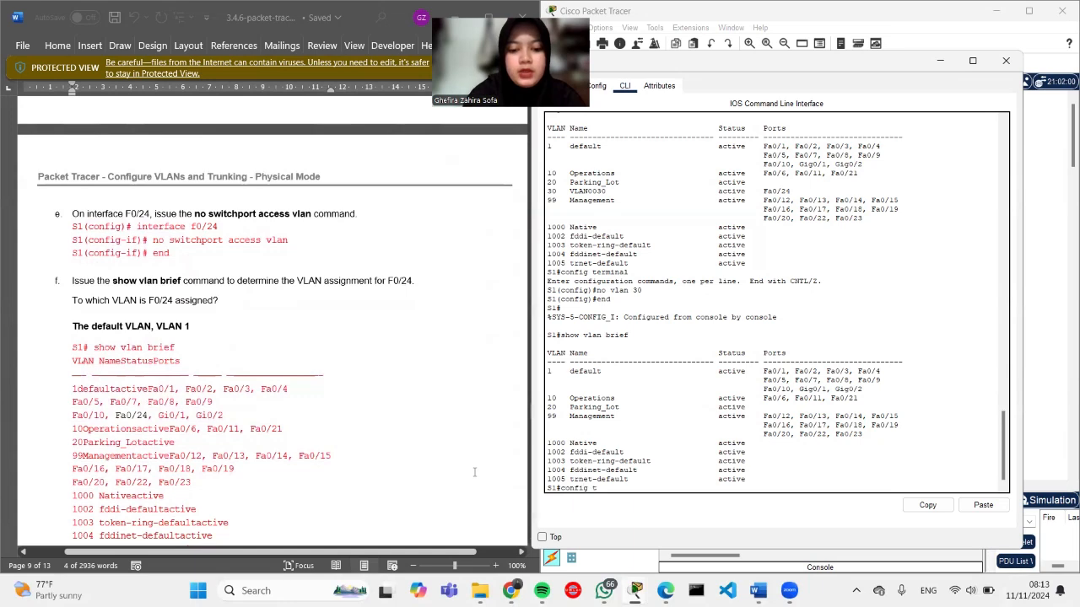
pyautogui.write('erminal')
pyautogui.press('Return')
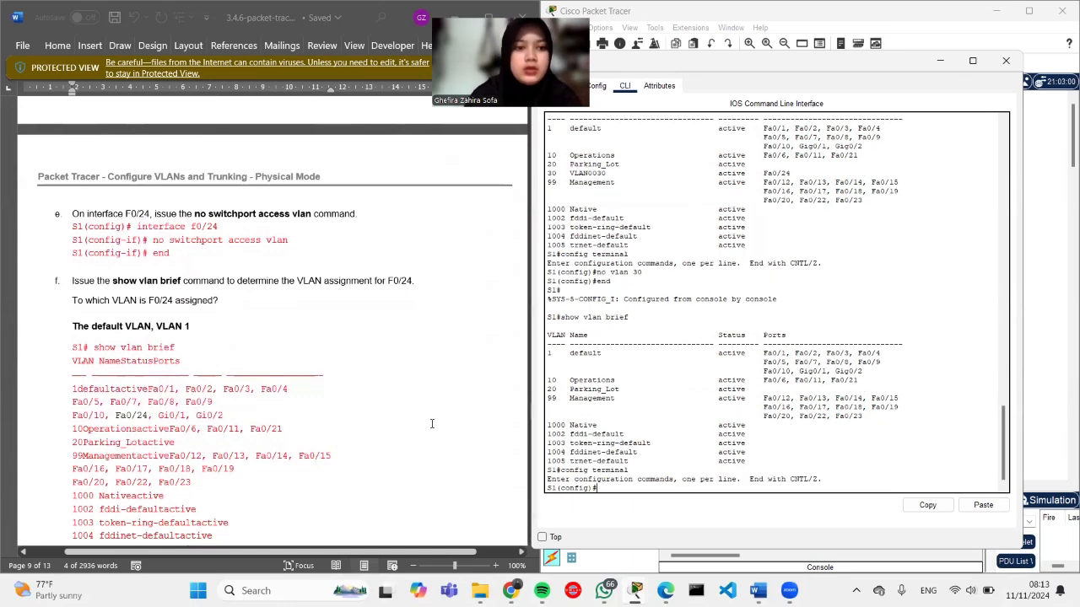
pyautogui.write('i')
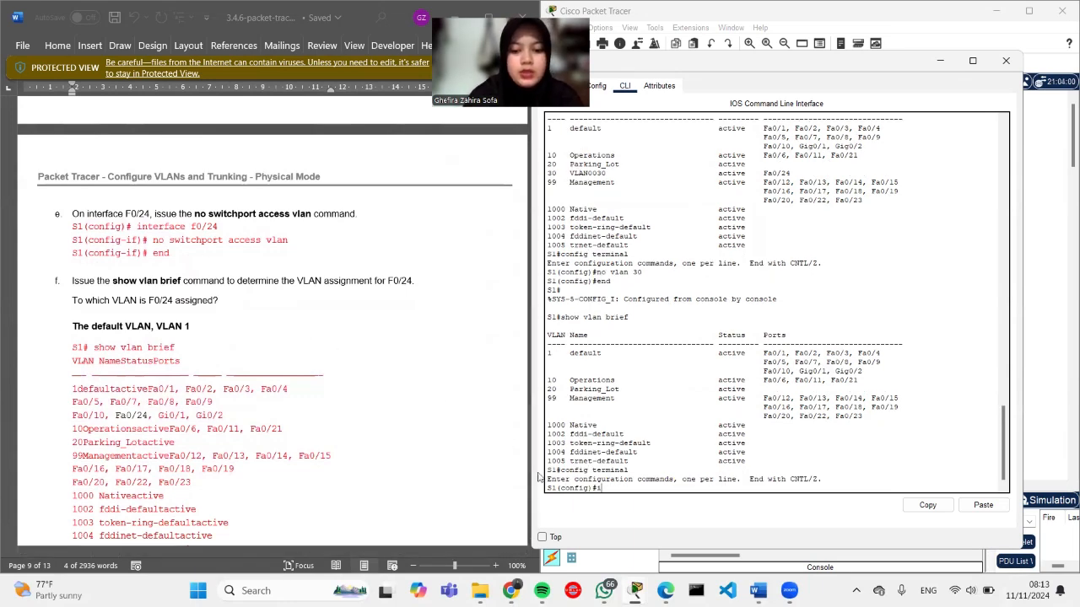
pyautogui.write('nterface vlan')
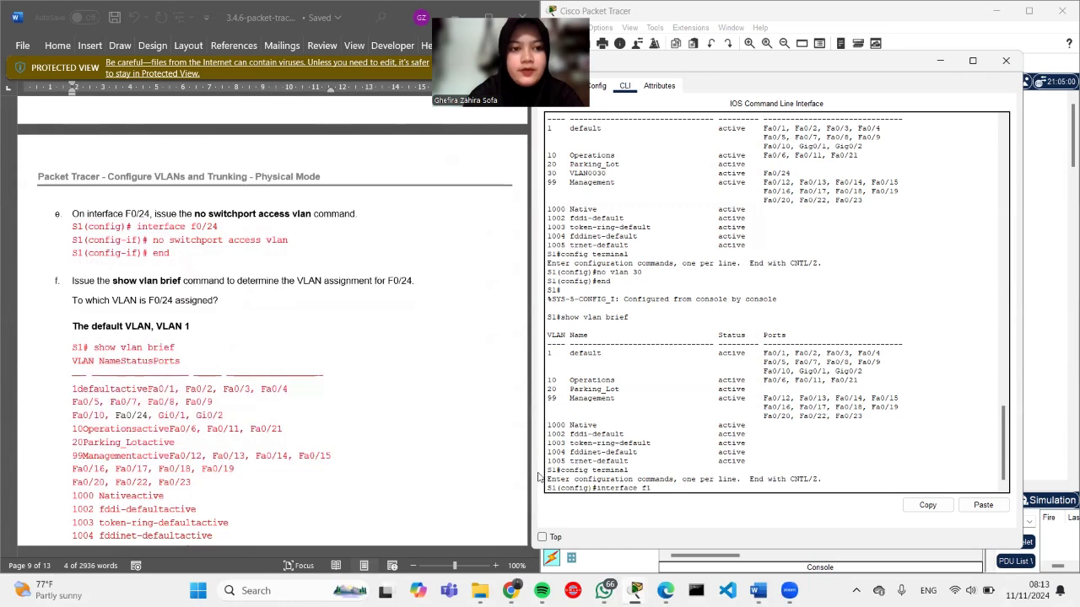
pyautogui.write(' f0/24')
pyautogui.press('Return')
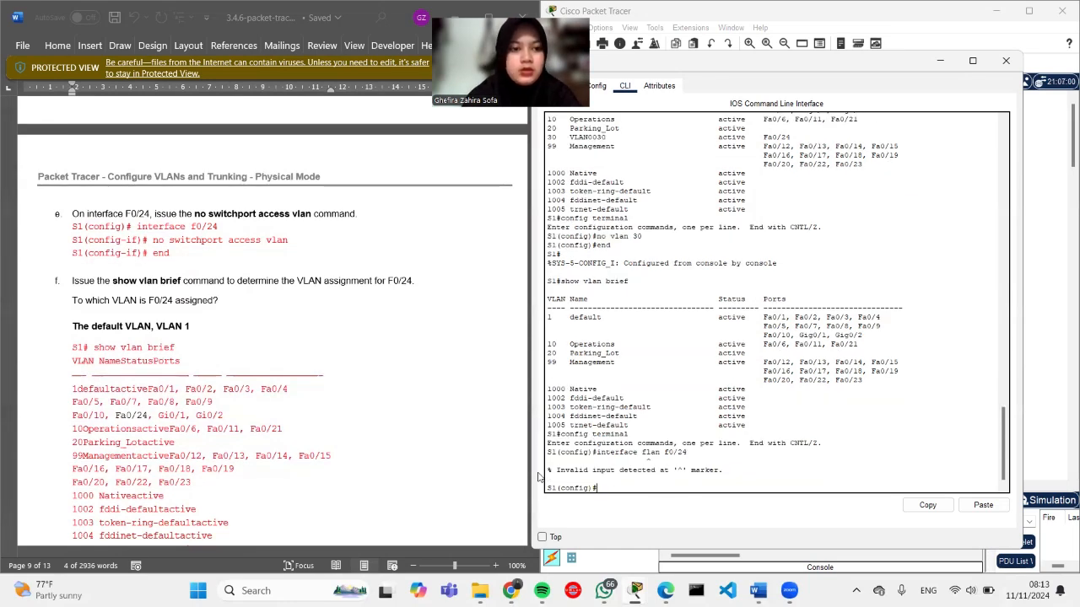
# Step: Copy the no switchport access vlan command and enter interface F0/24 configuration after another rejected try
pyautogui.moveTo(290, 242); pyautogui.dragTo(153, 243)
pyautogui.hotkey('ctrl', 'c')
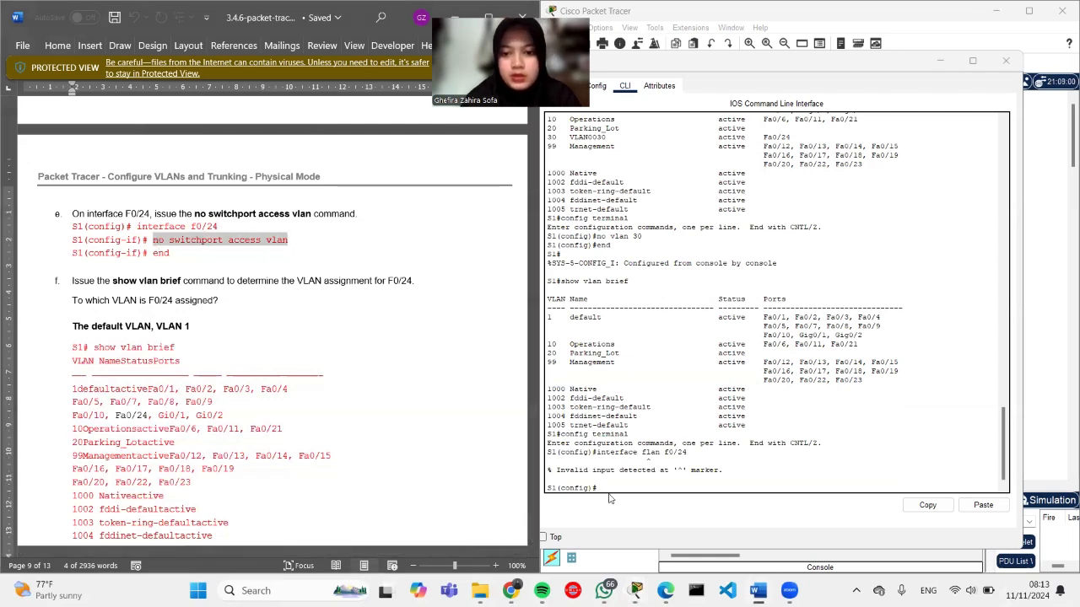
pyautogui.click(607, 488)
pyautogui.write('interface vlan f0/24')
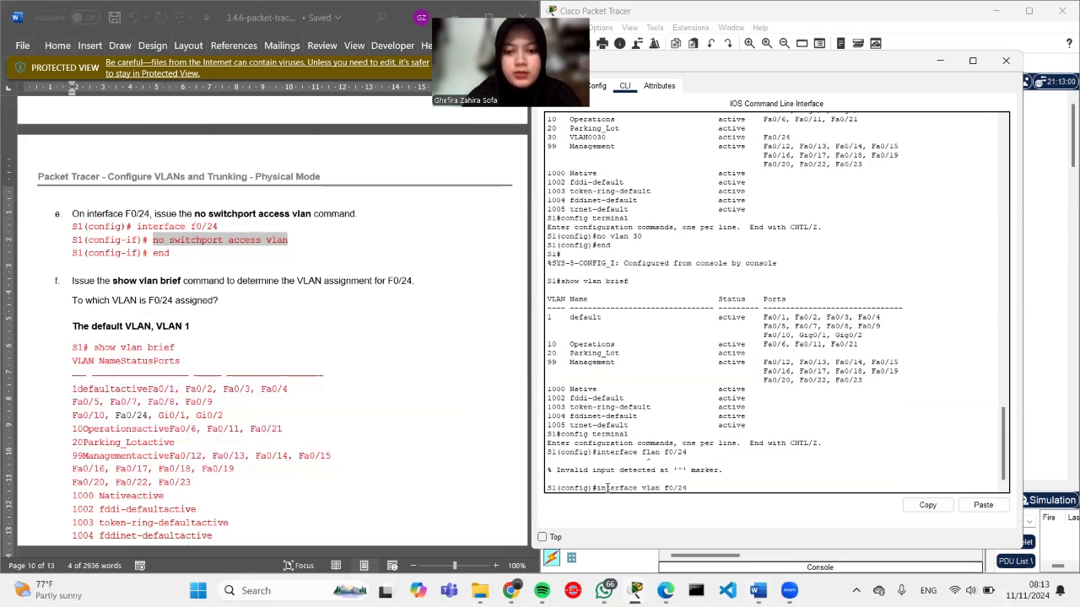
pyautogui.press('Return')
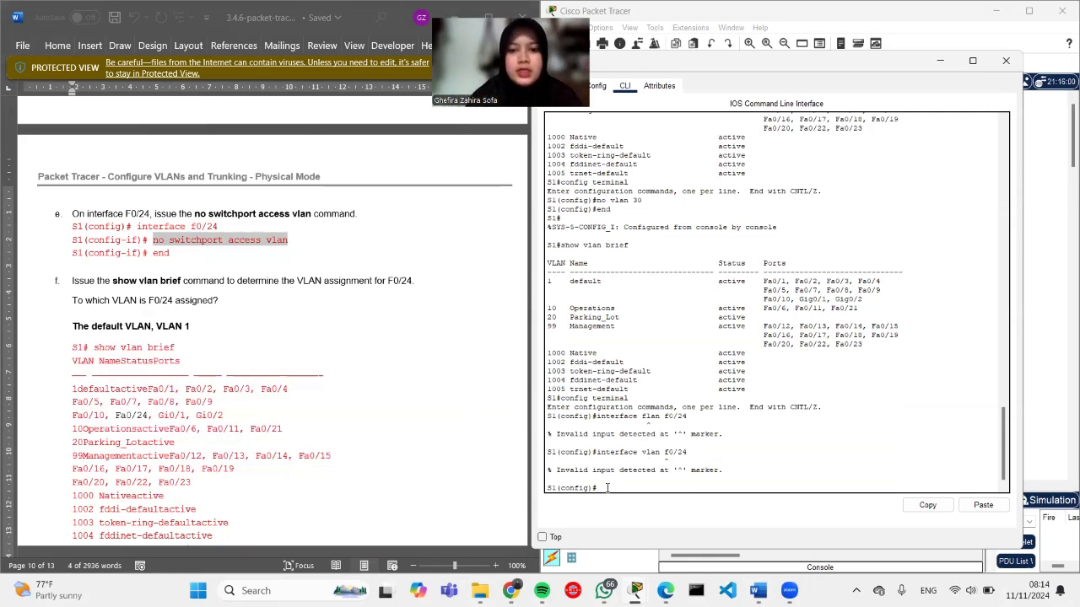
pyautogui.write('nterface')
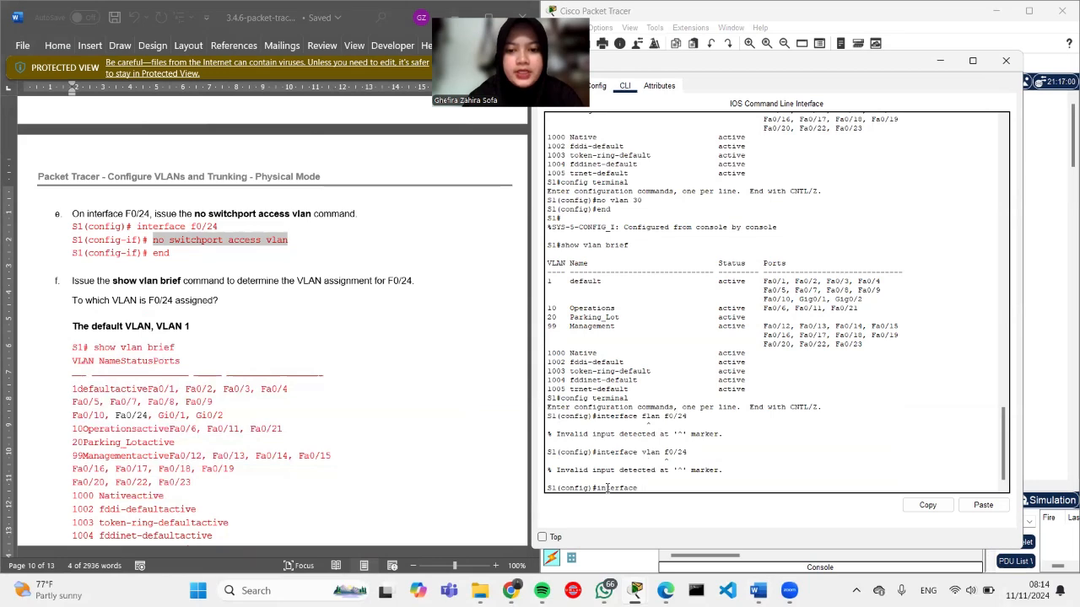
pyautogui.write(' f0/')
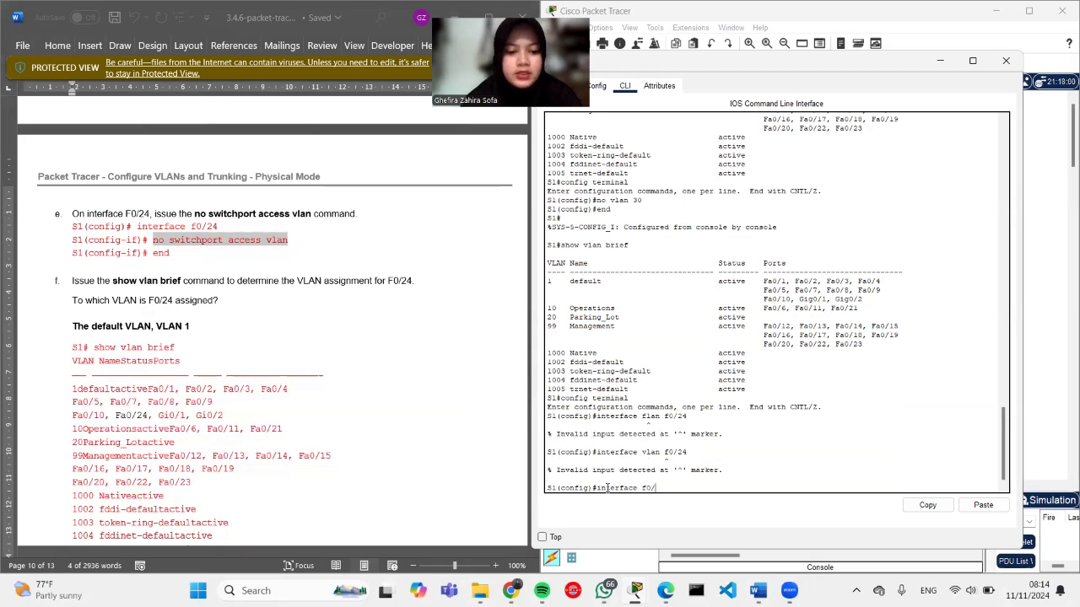
pyautogui.write('24')
pyautogui.press('Return')
# Step: Paste no switchport access vlan on F0/24, end, and run show vlan brief showing Fa0/24 in VLAN 1
pyautogui.rightClick(607, 488)
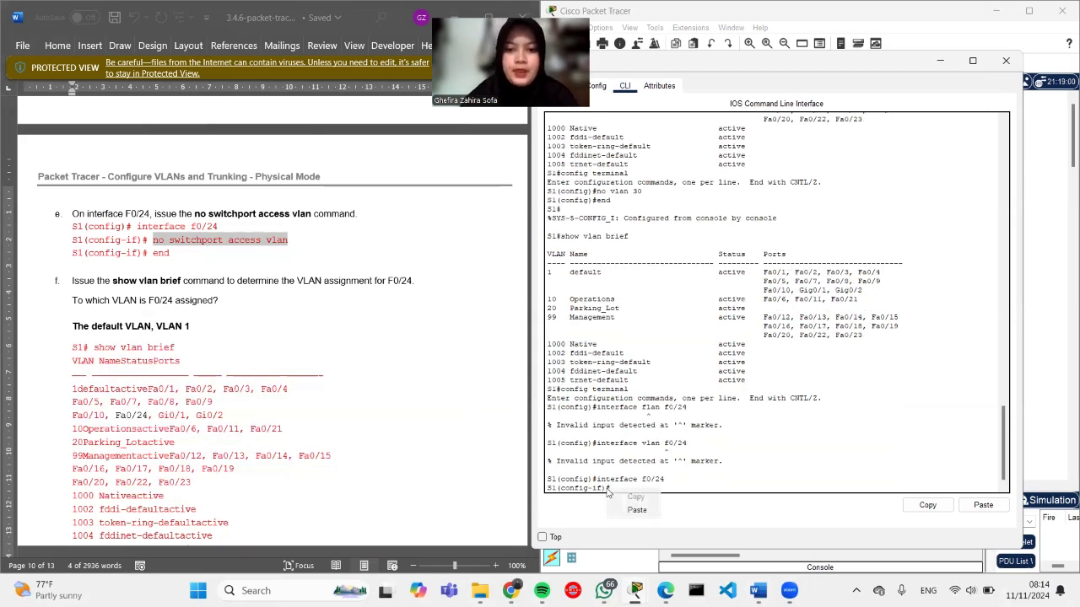
pyautogui.click(638, 511)
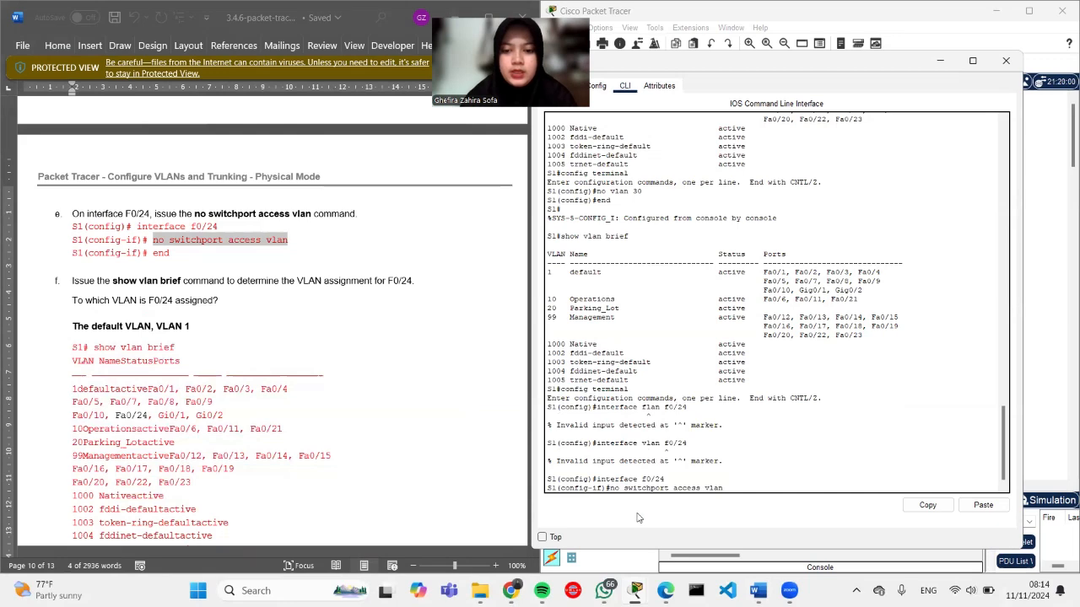
pyautogui.press('Return')
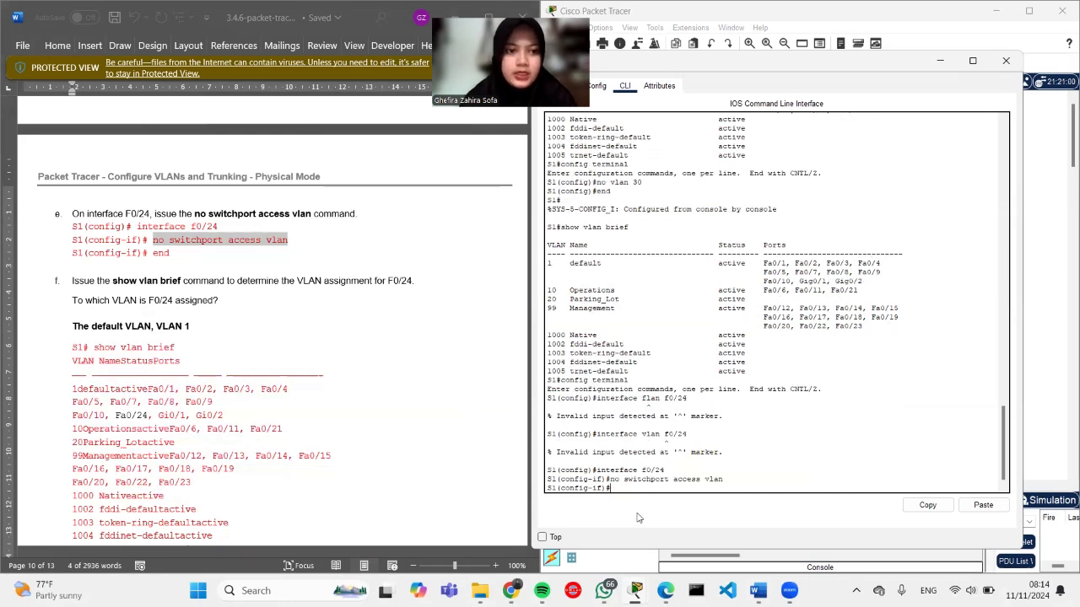
pyautogui.write('end')
pyautogui.press('Return')
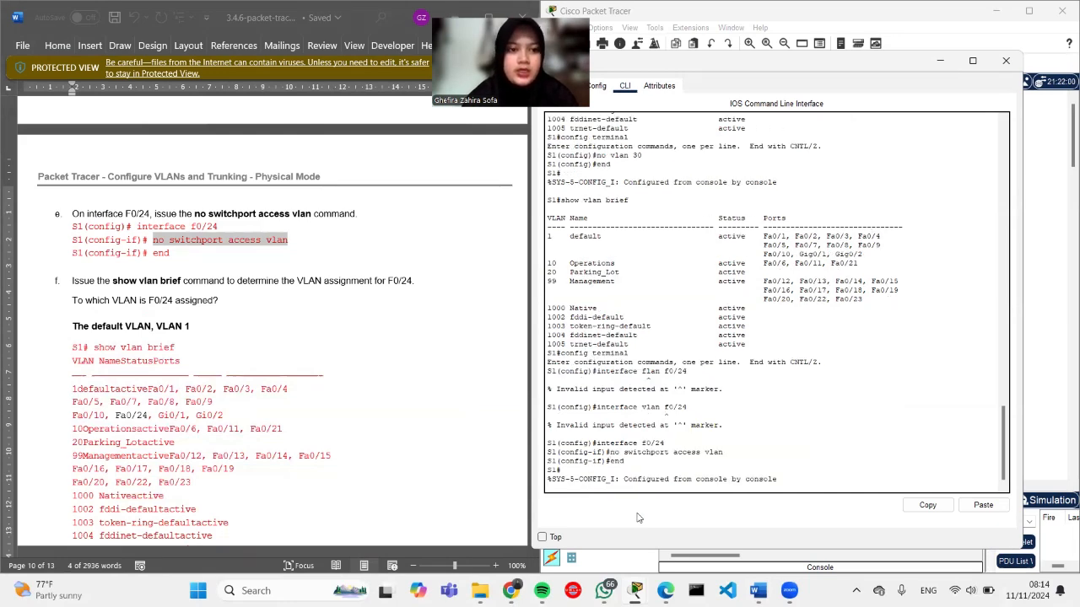
pyautogui.press('Return')
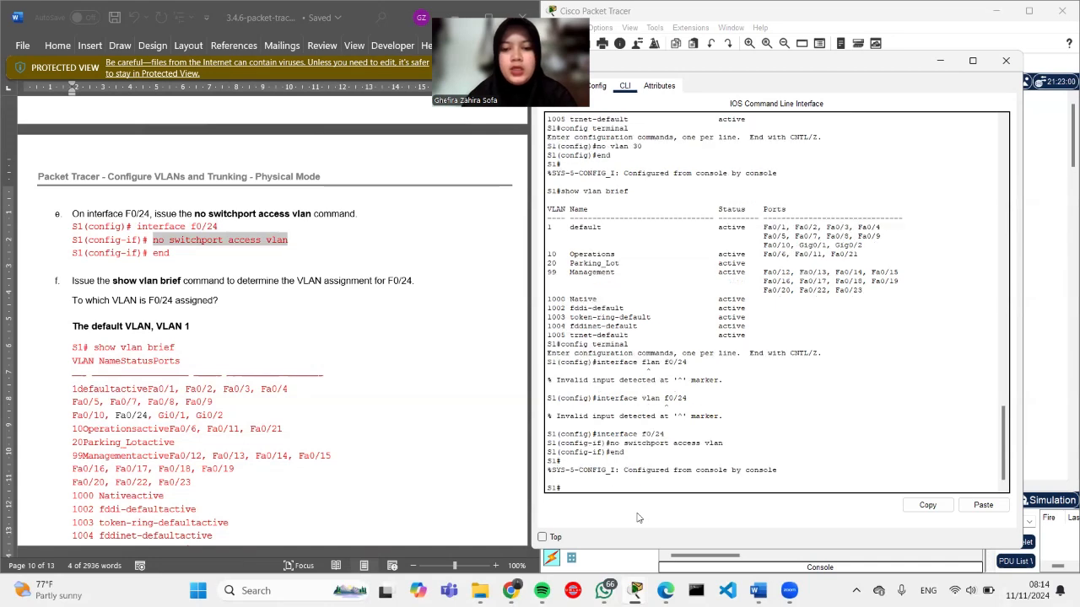
pyautogui.write('show ')
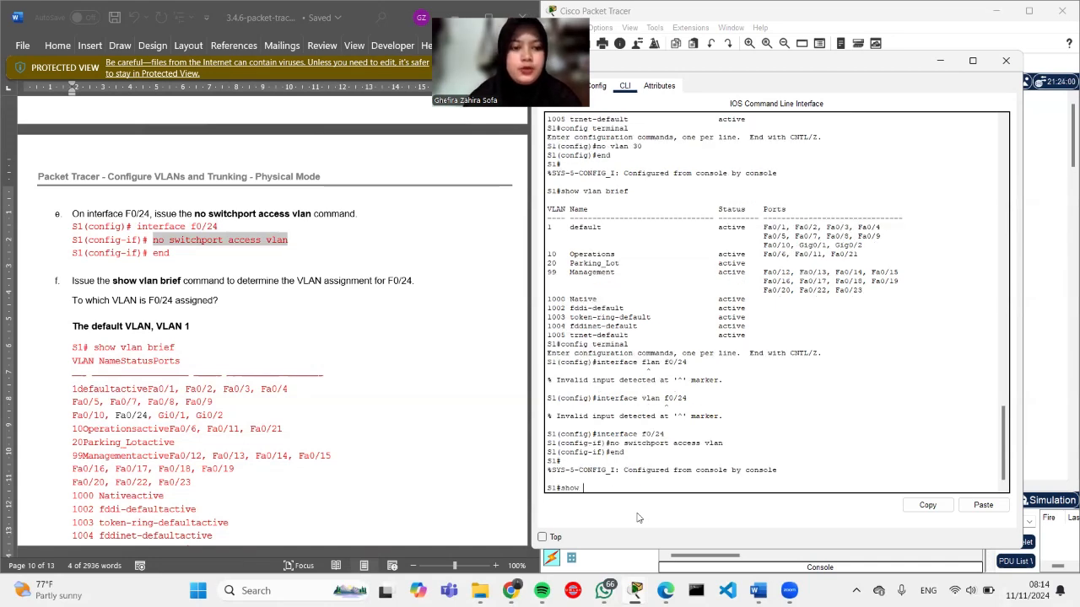
pyautogui.write('vlan')
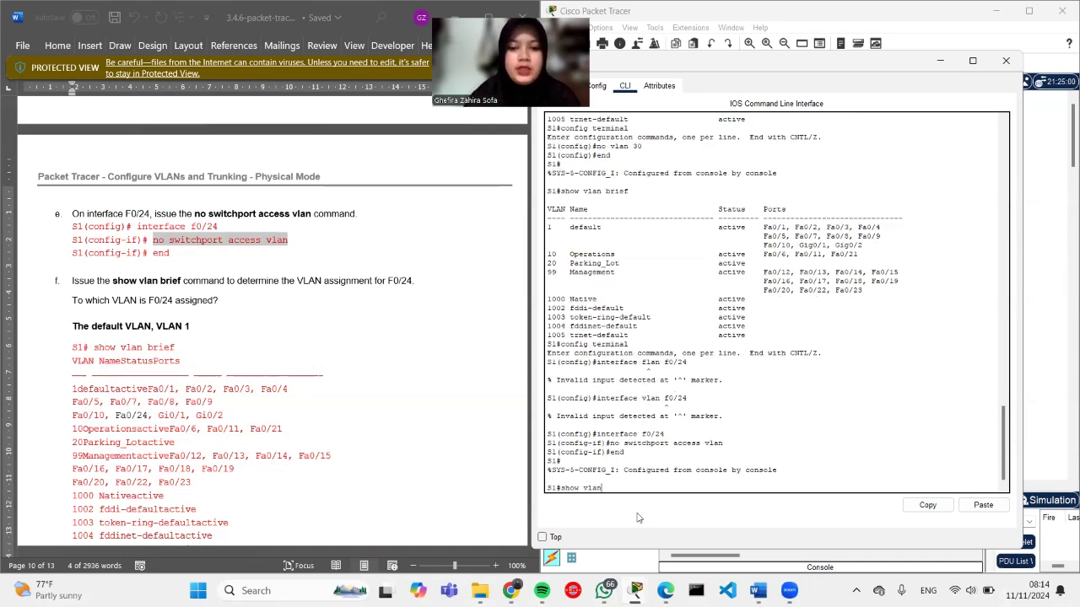
pyautogui.write(' brief')
pyautogui.press('Return')
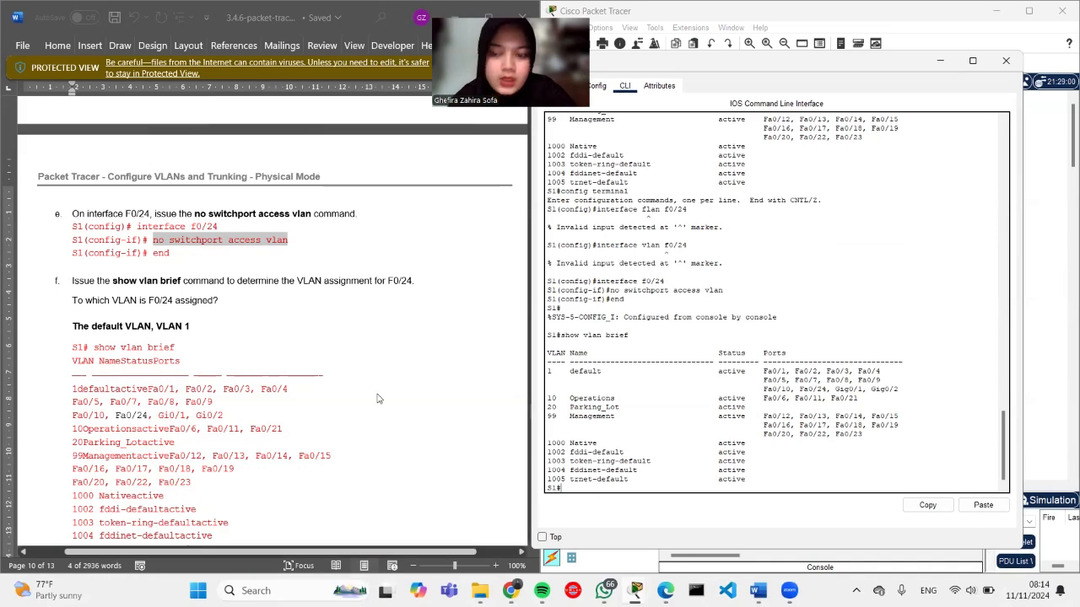
pyautogui.scroll(-10, 378, 393)
pyautogui.scroll(-1, 378, 393)
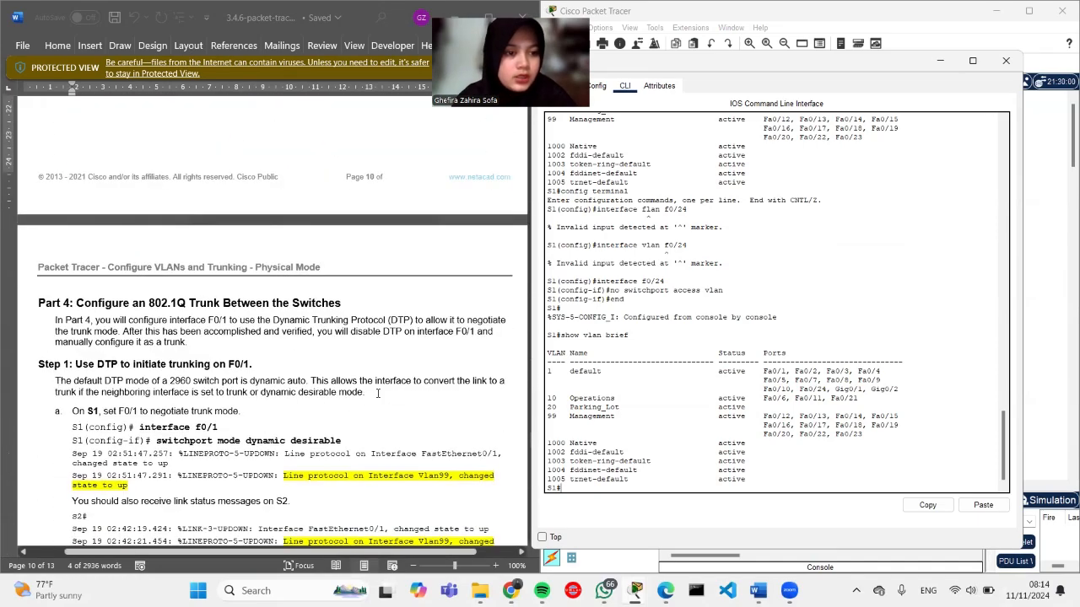
pyautogui.scroll(-3, 378, 393)
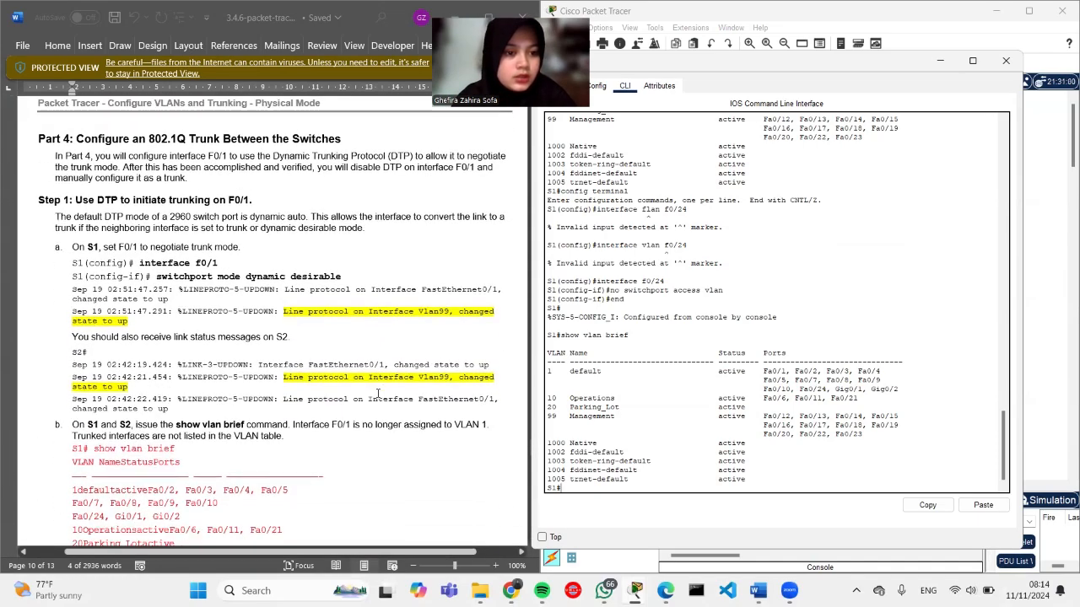
pyautogui.scroll(-1, 378, 393)
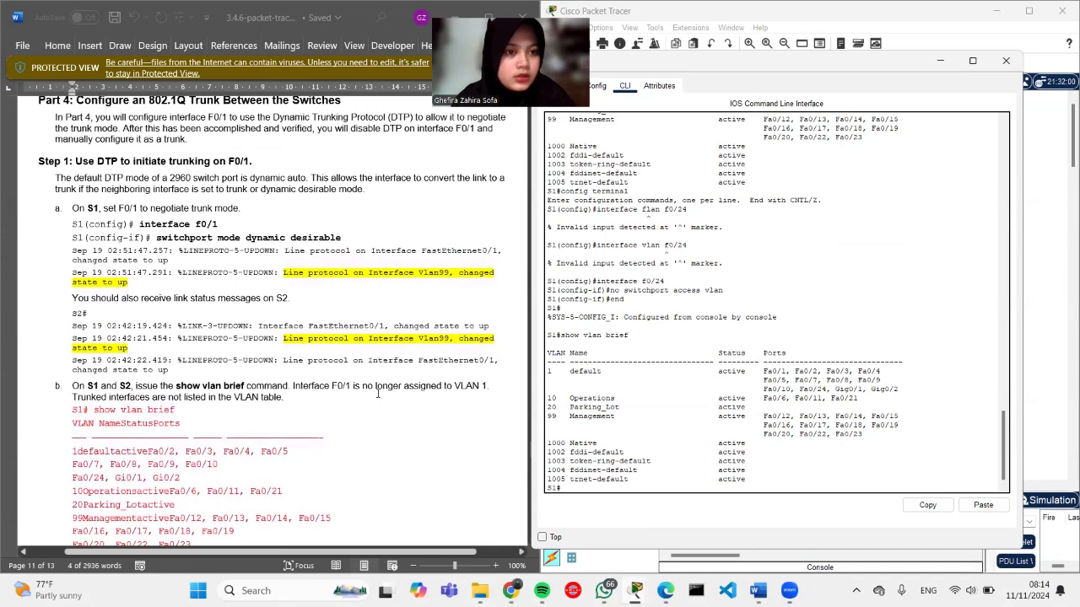
pyautogui.scroll(1, 378, 393)
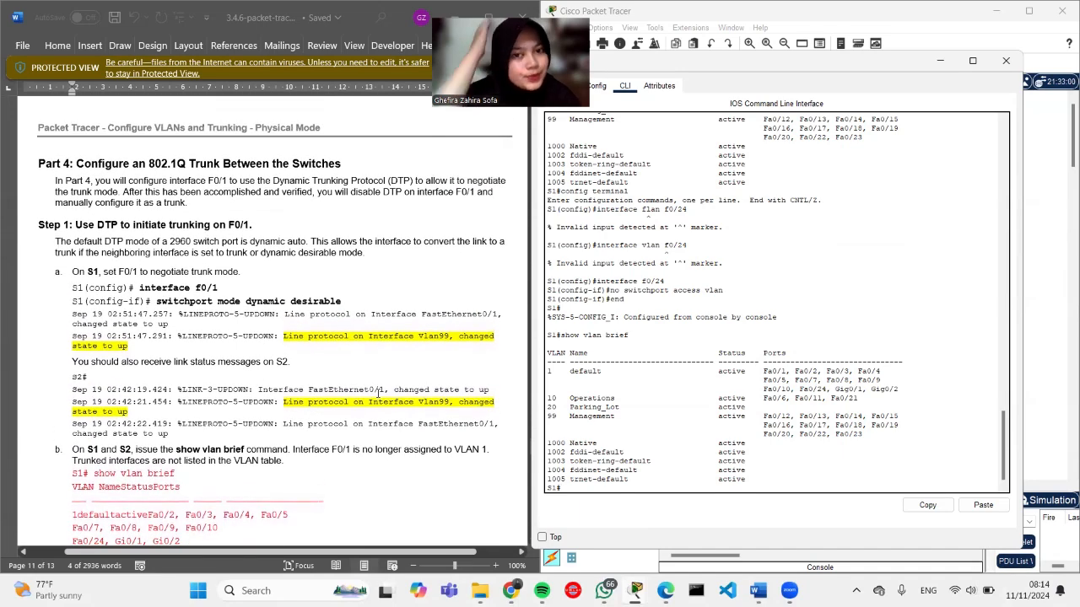
pyautogui.scroll(-1, 378, 393)
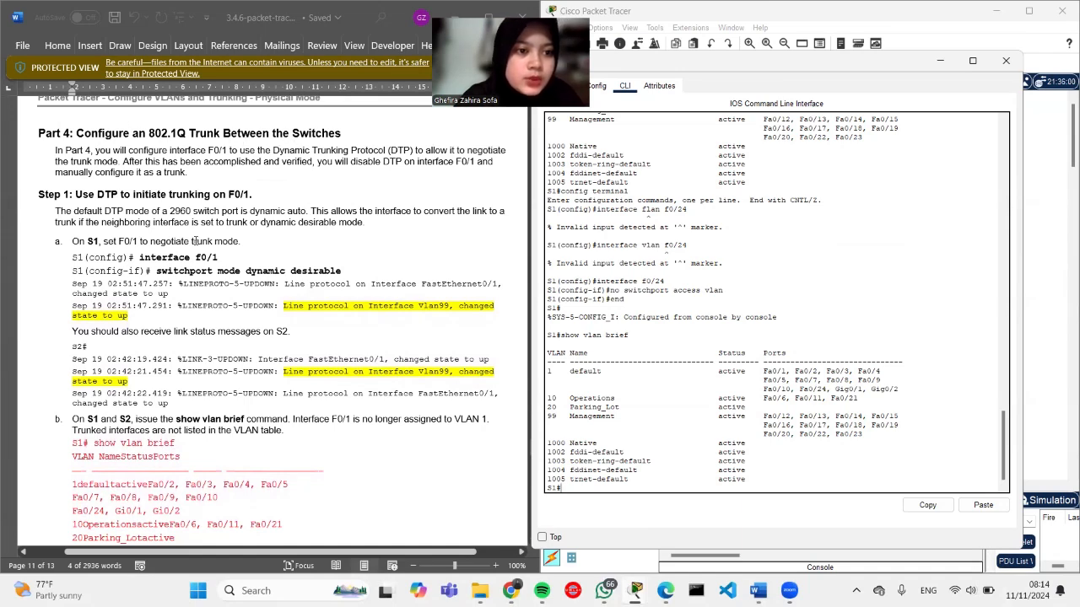
pyautogui.scroll(-2, 189, 241)
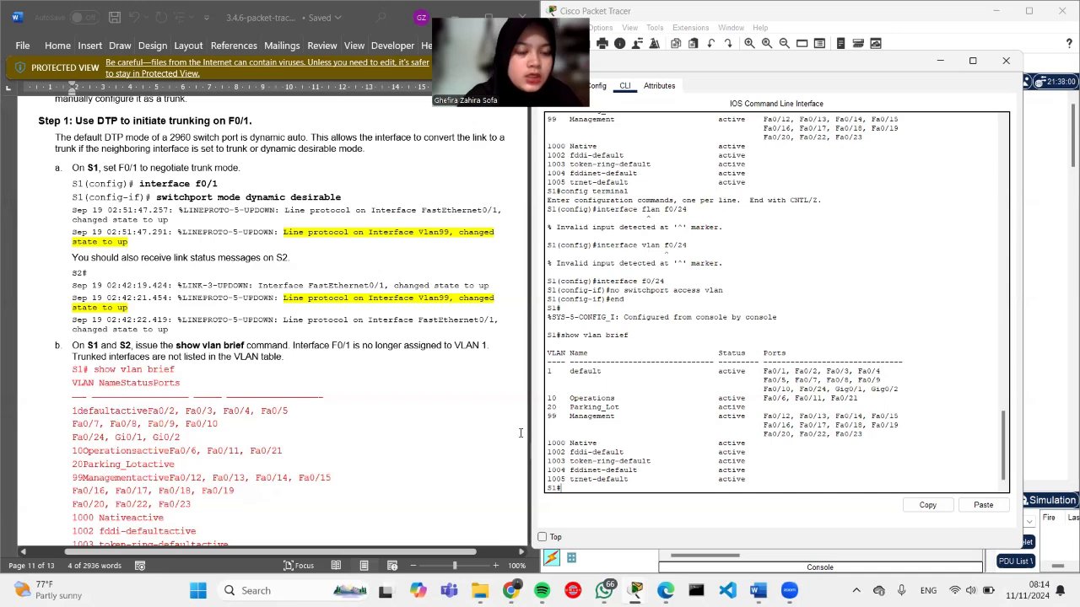
pyautogui.scroll(-1, 447, 403)
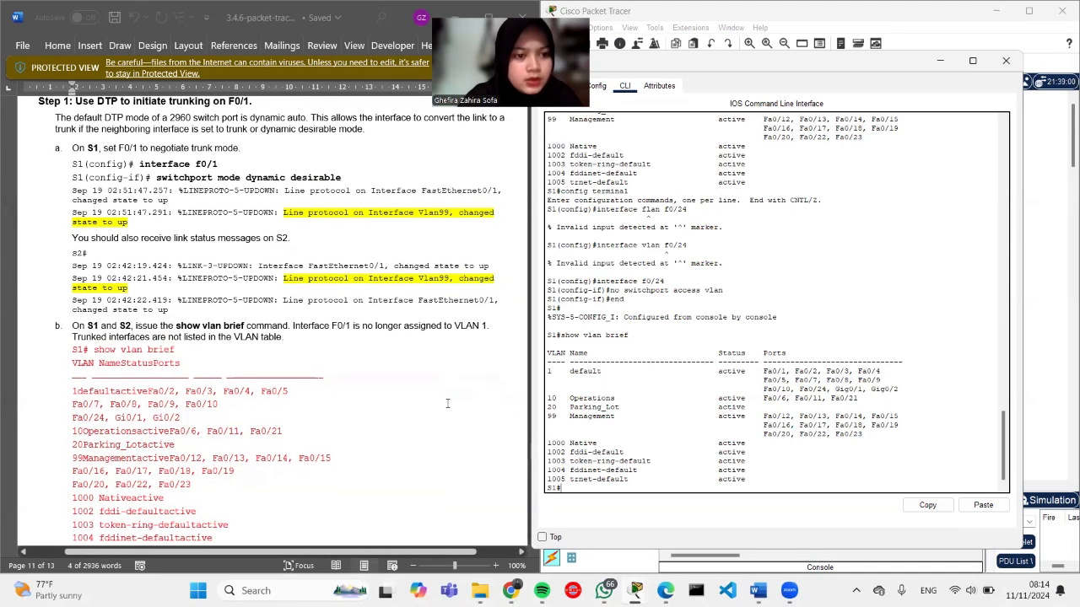
pyautogui.scroll(1, 447, 403)
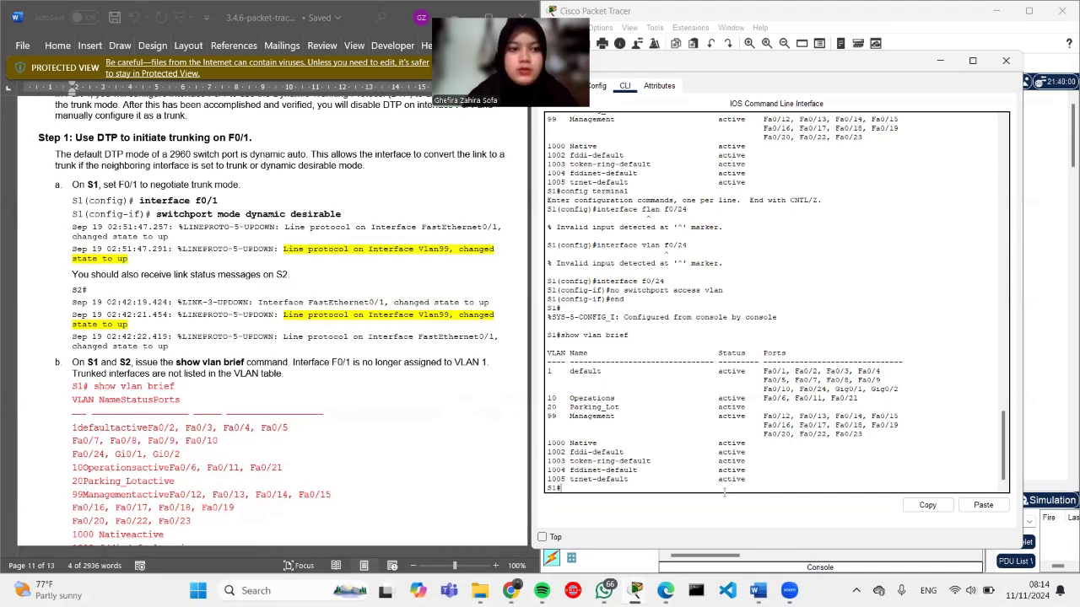
# Step: Try interface f0/1 at S1's prompt and copy that command from the lab sheet
pyautogui.write('interface')
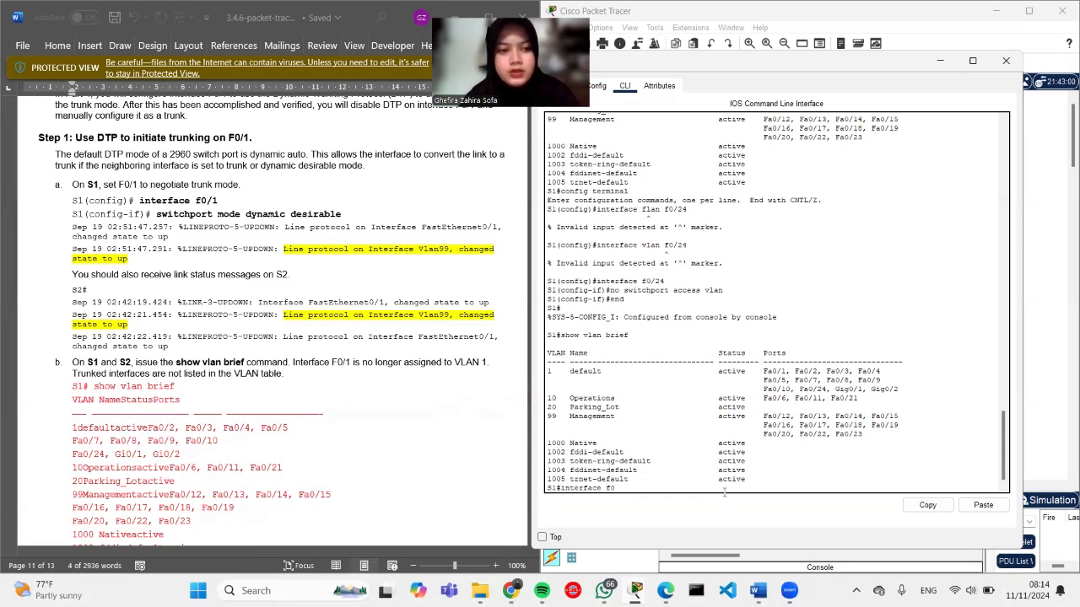
pyautogui.write('f0/1')
pyautogui.press('Return')
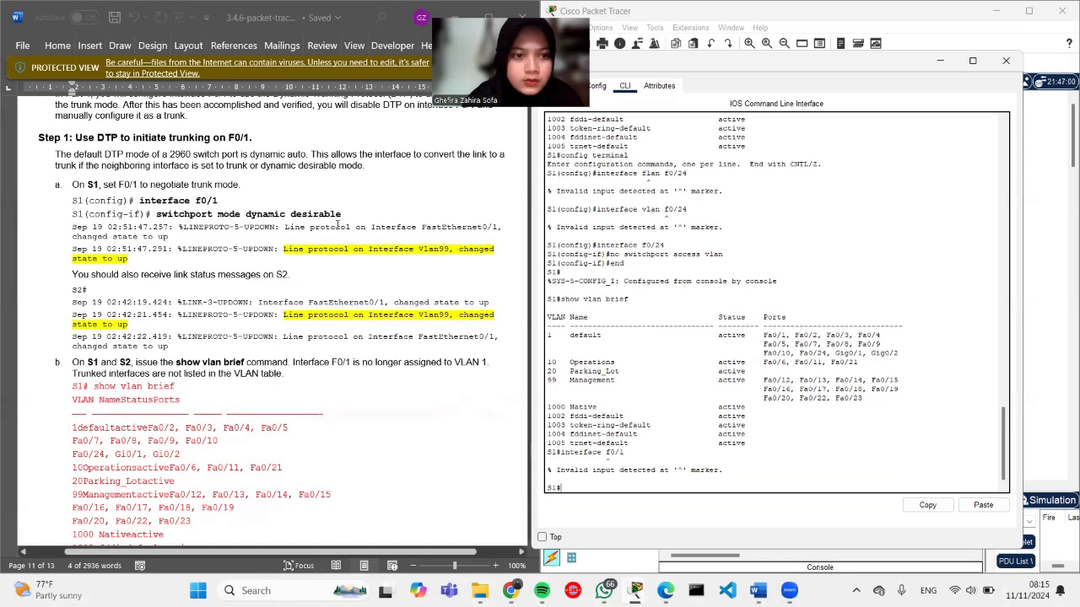
pyautogui.moveTo(217, 200); pyautogui.dragTo(140, 202)
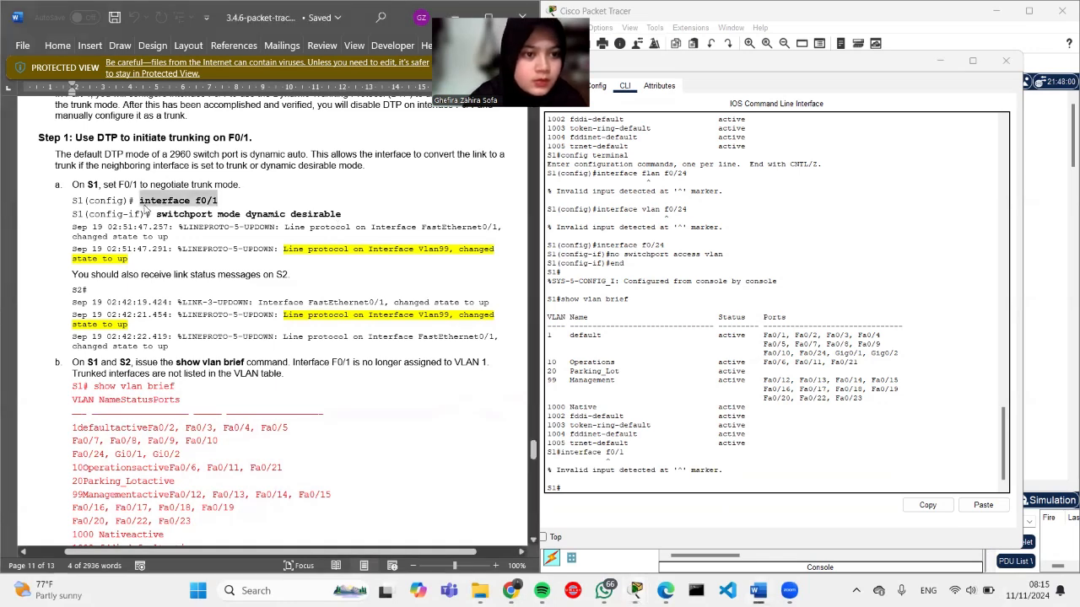
pyautogui.rightClick(145, 207)
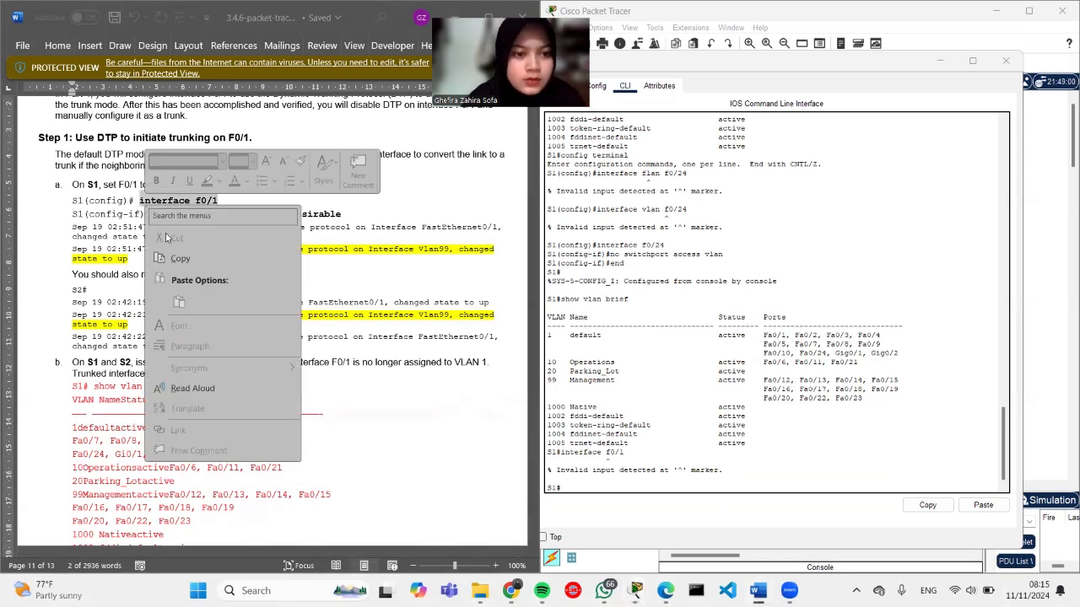
pyautogui.click(180, 259)
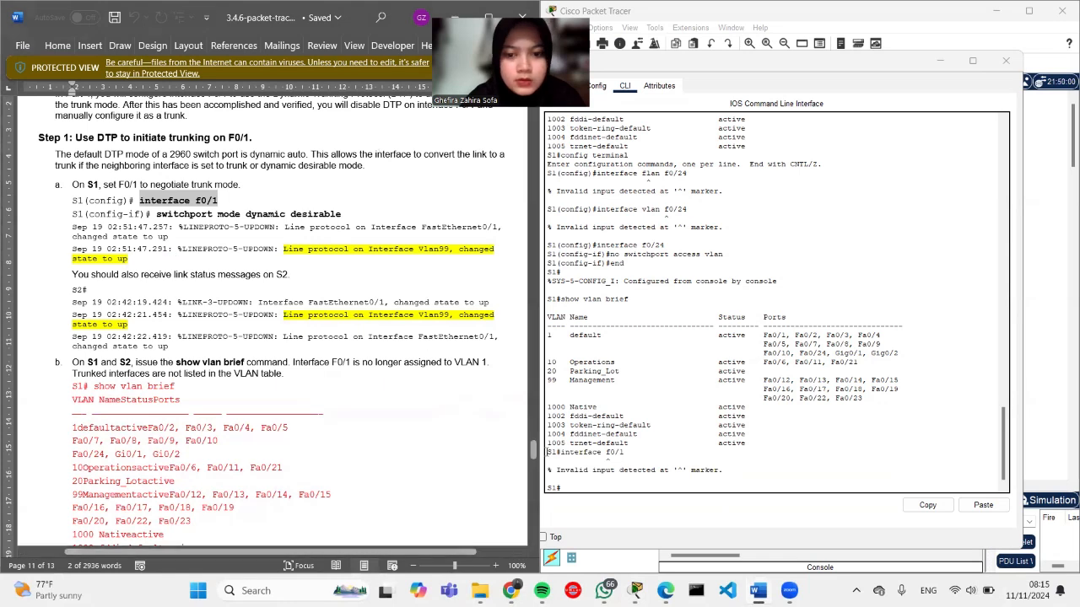
pyautogui.click(570, 483)
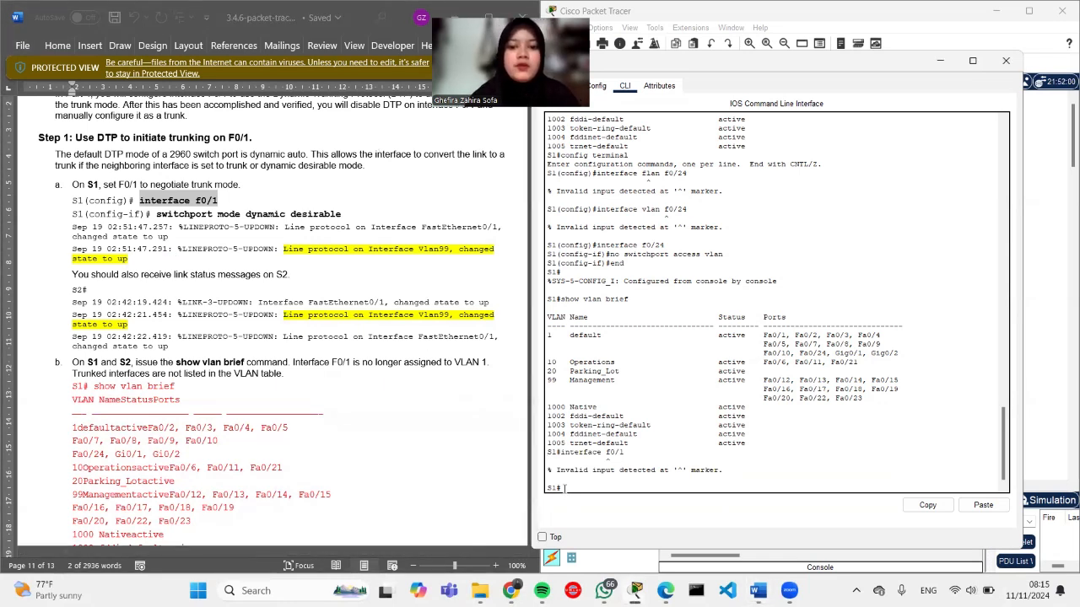
# Step: Enter global configuration and interface f0/1 configuration on S1
pyautogui.write('config')
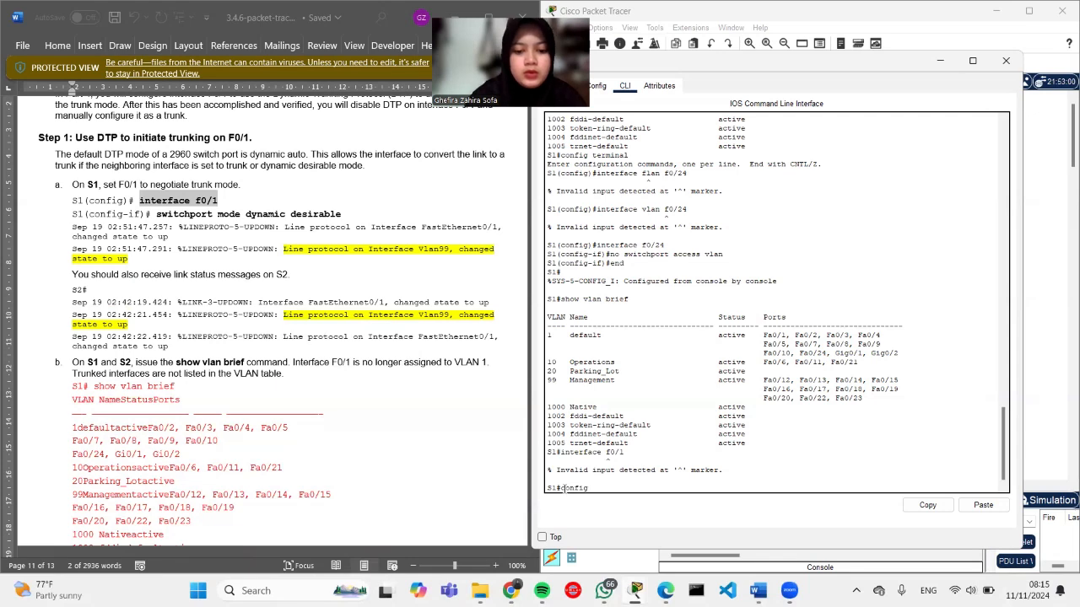
pyautogui.write(' terminal')
pyautogui.press('Return')
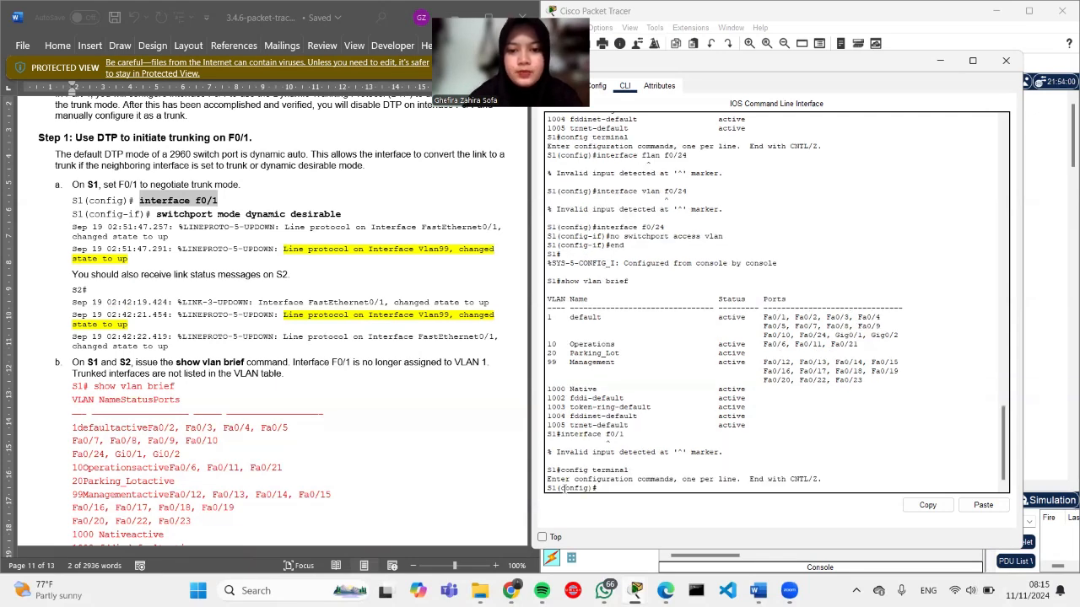
pyautogui.write('interface f0/1')
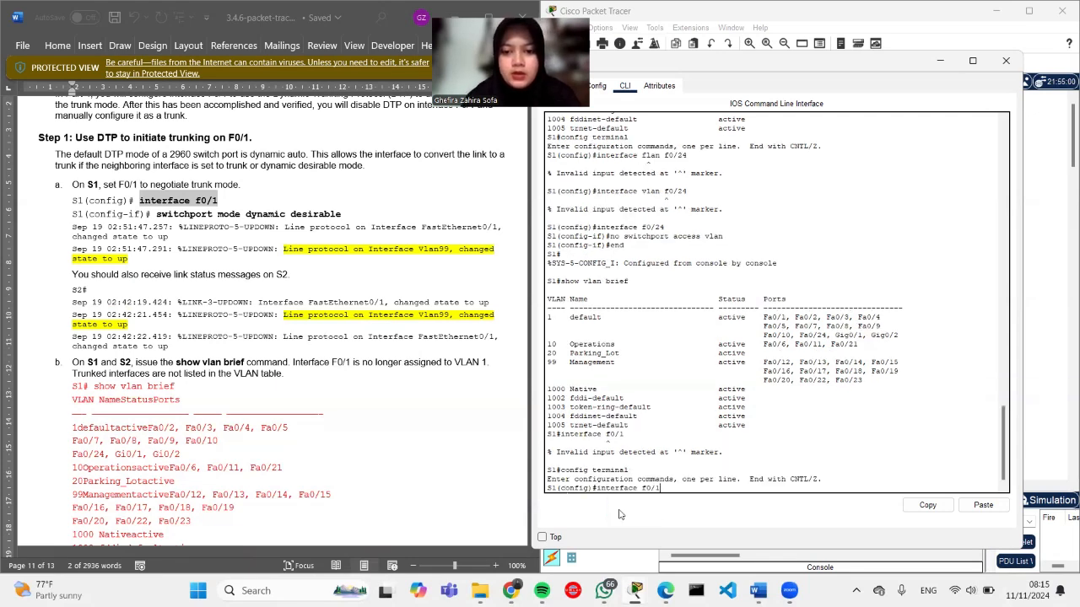
pyautogui.press('Return')
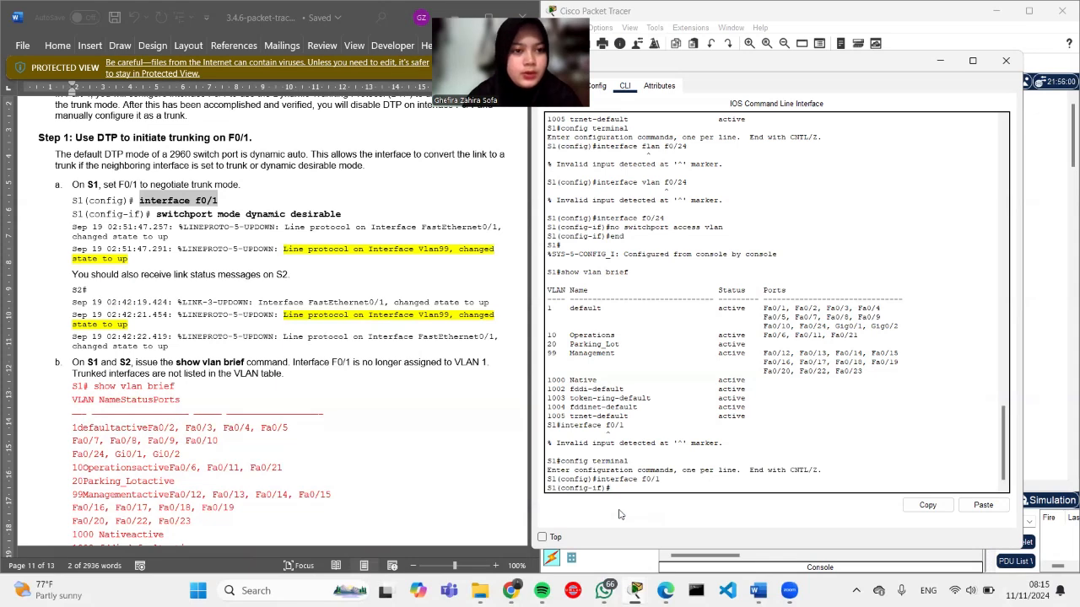
# Step: Paste and run switchport mode dynamic desirable on F0/1 from the lab sheet
pyautogui.moveTo(341, 215); pyautogui.dragTo(156, 216)
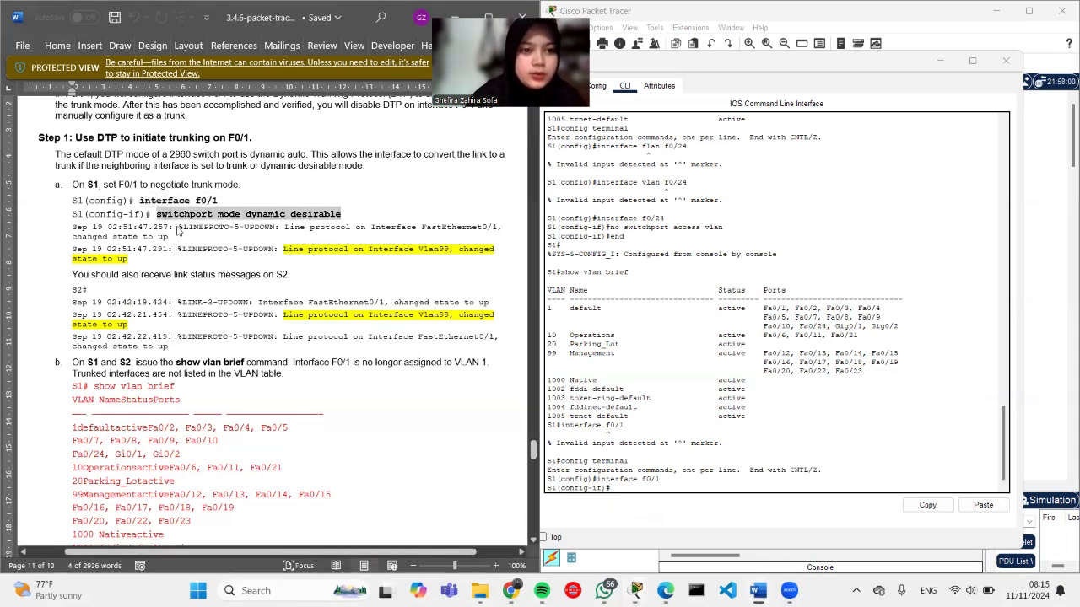
pyautogui.click(635, 496)
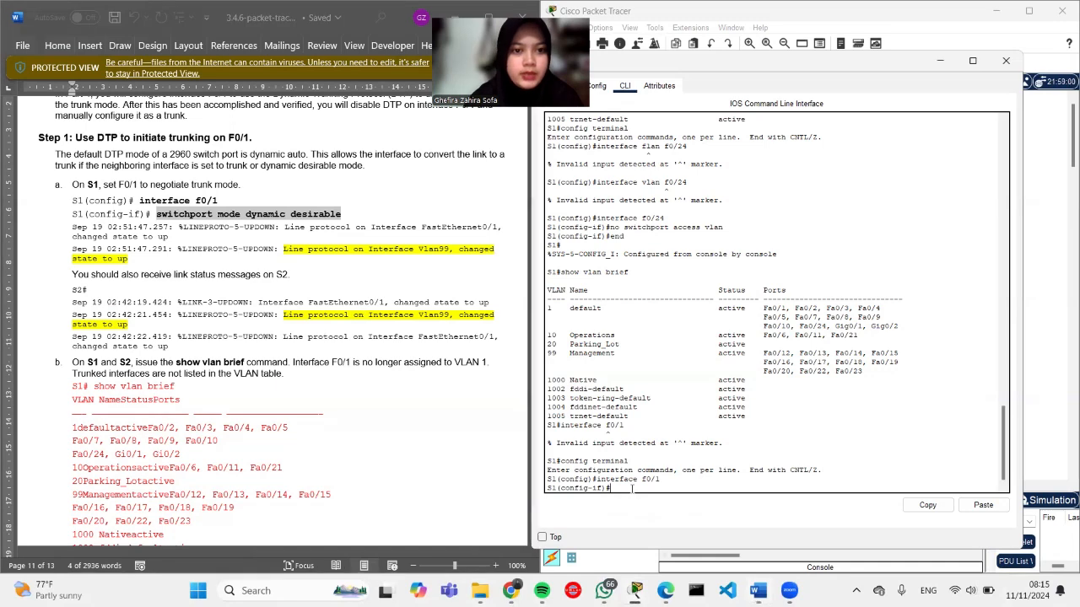
pyautogui.rightClick(631, 494)
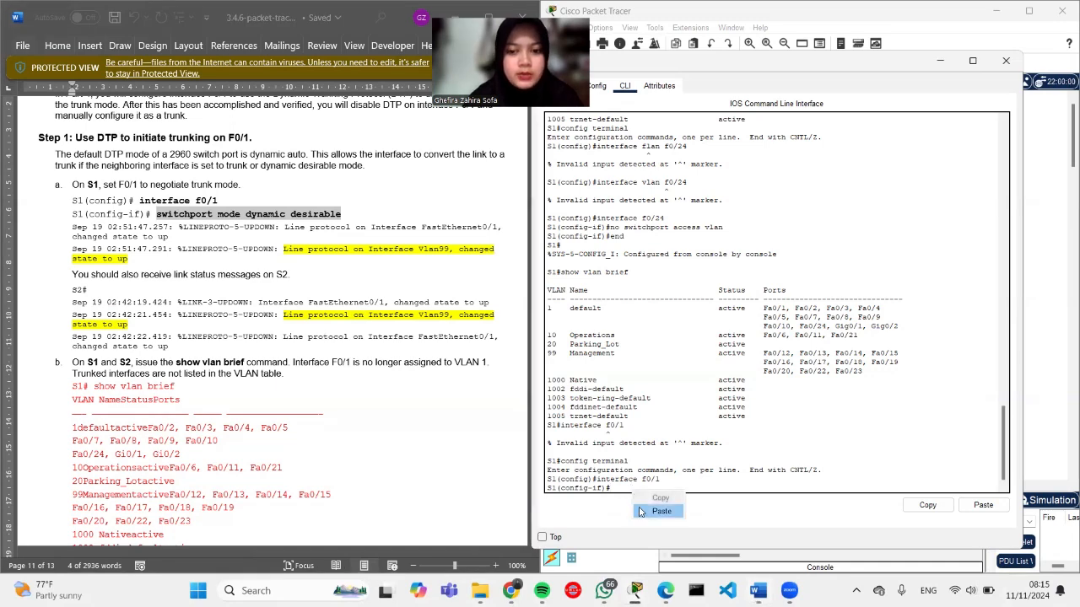
pyautogui.click(646, 511)
pyautogui.press('Return')
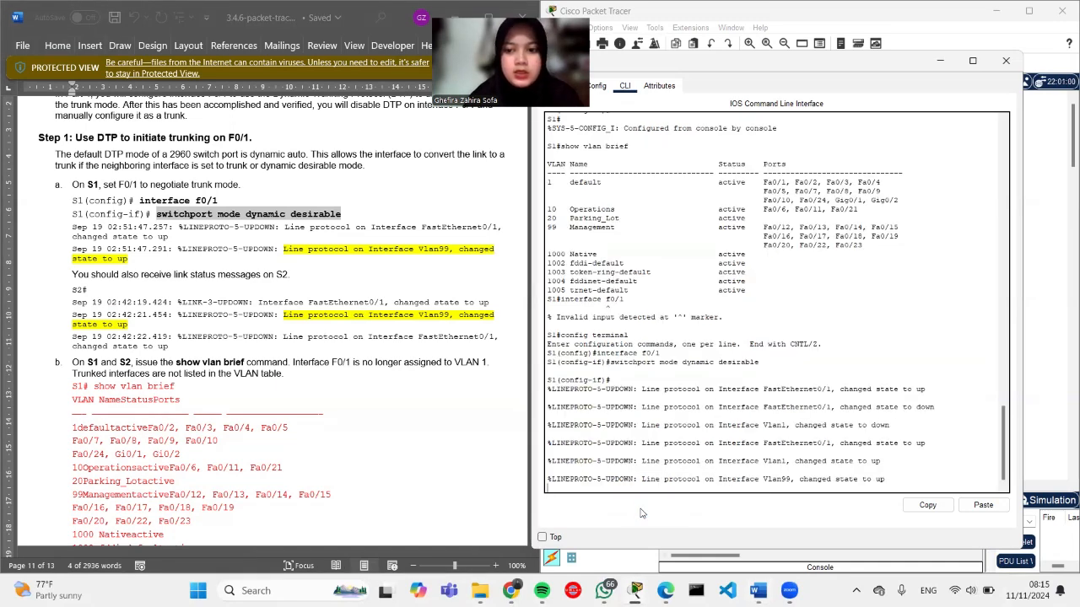
pyautogui.press('Return')
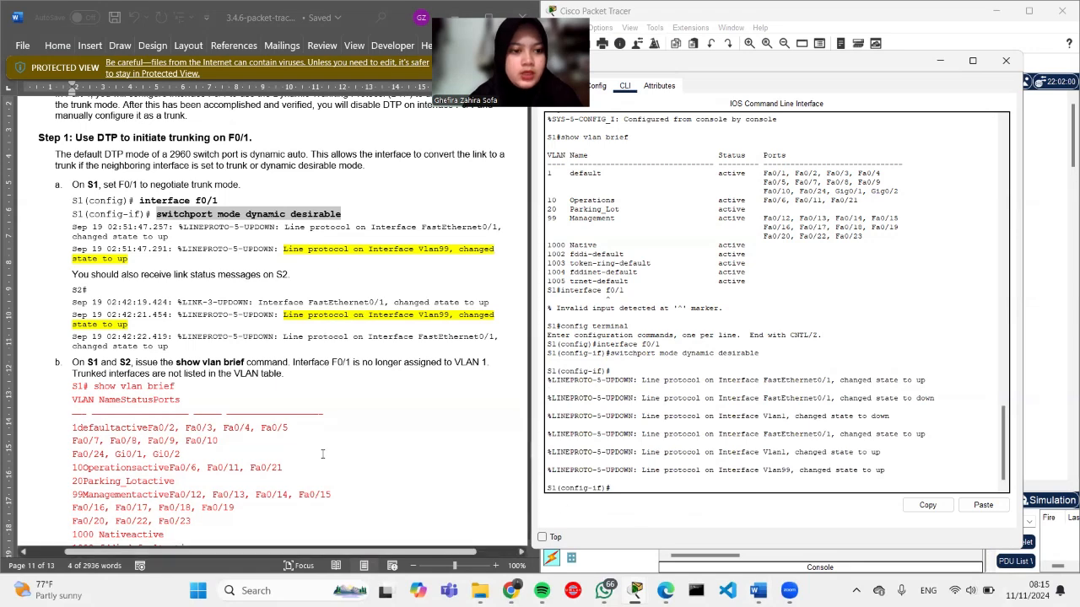
pyautogui.scroll(-3, 266, 447)
pyautogui.scroll(-1, 265, 446)
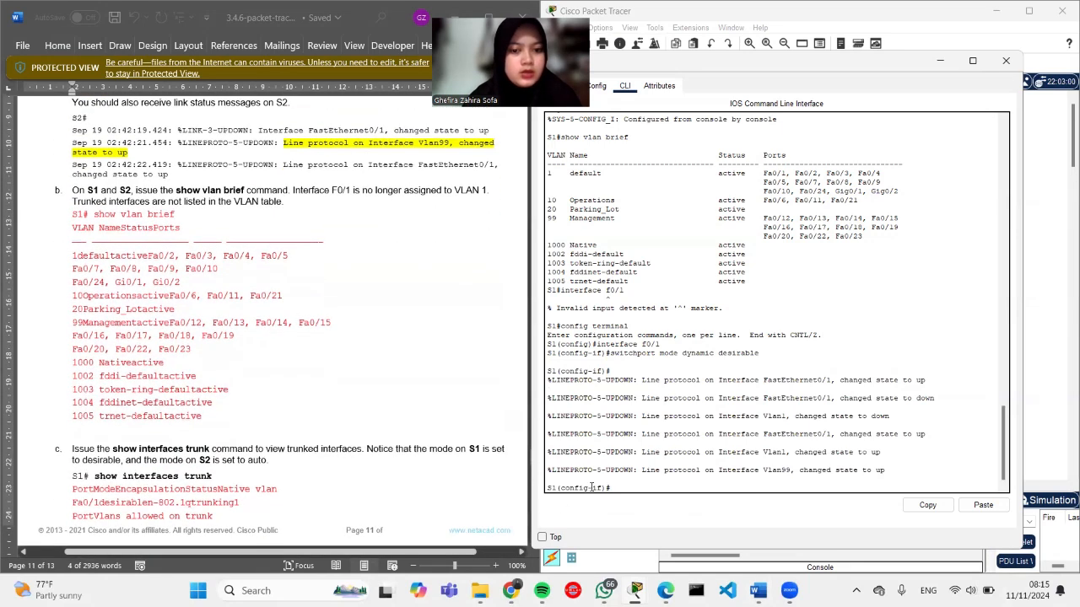
# Step: Exit to privileged mode and run show vlan brief, confirming Fa0/1 left VLAN 1
pyautogui.write('exit')
pyautogui.press('Return')
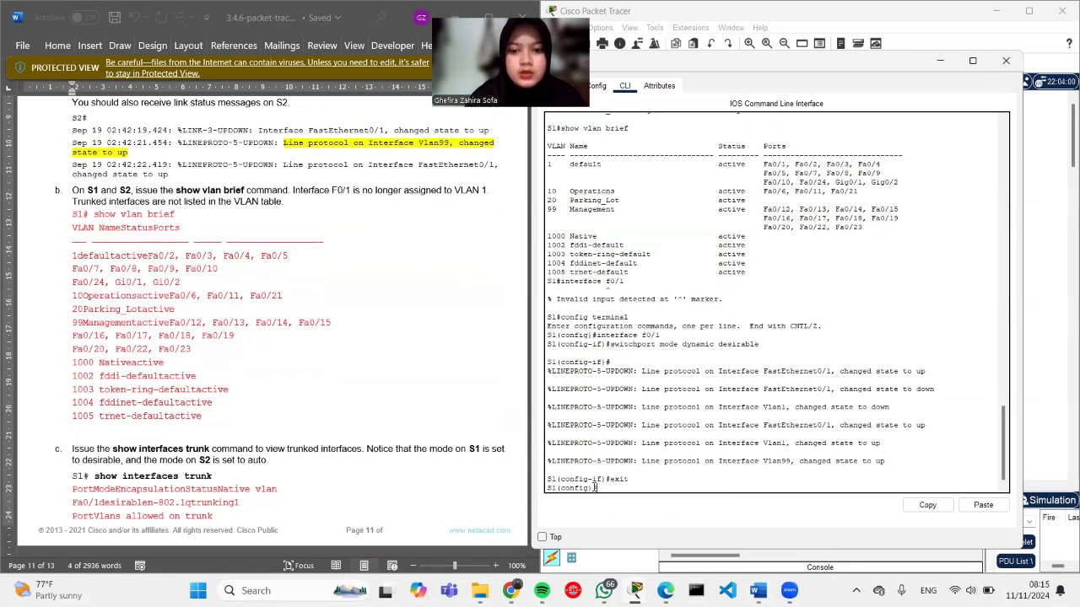
pyautogui.write('exit')
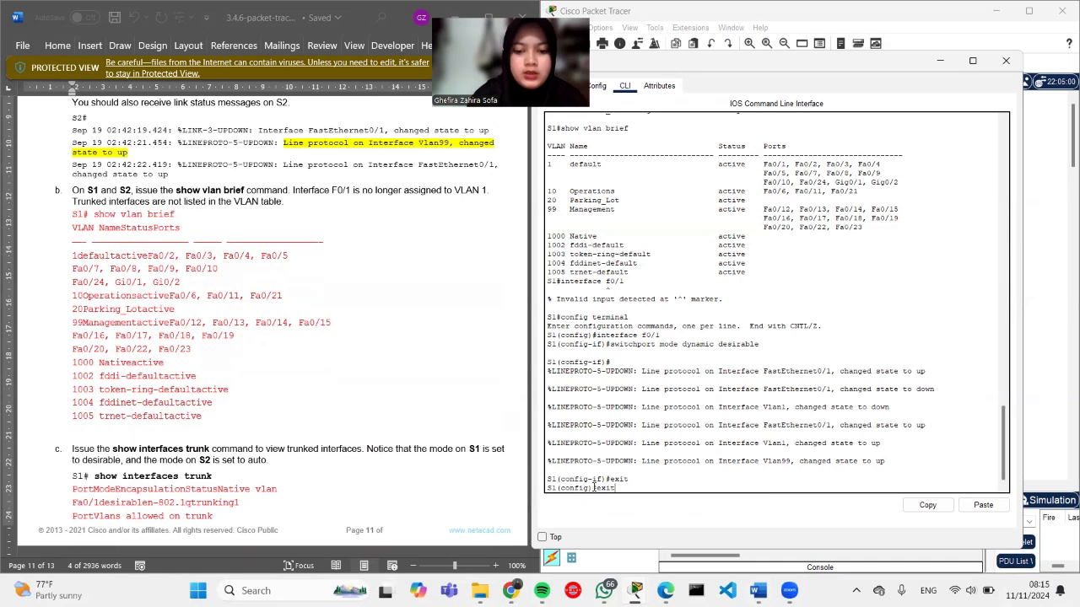
pyautogui.press('Return')
pyautogui.press('Return')
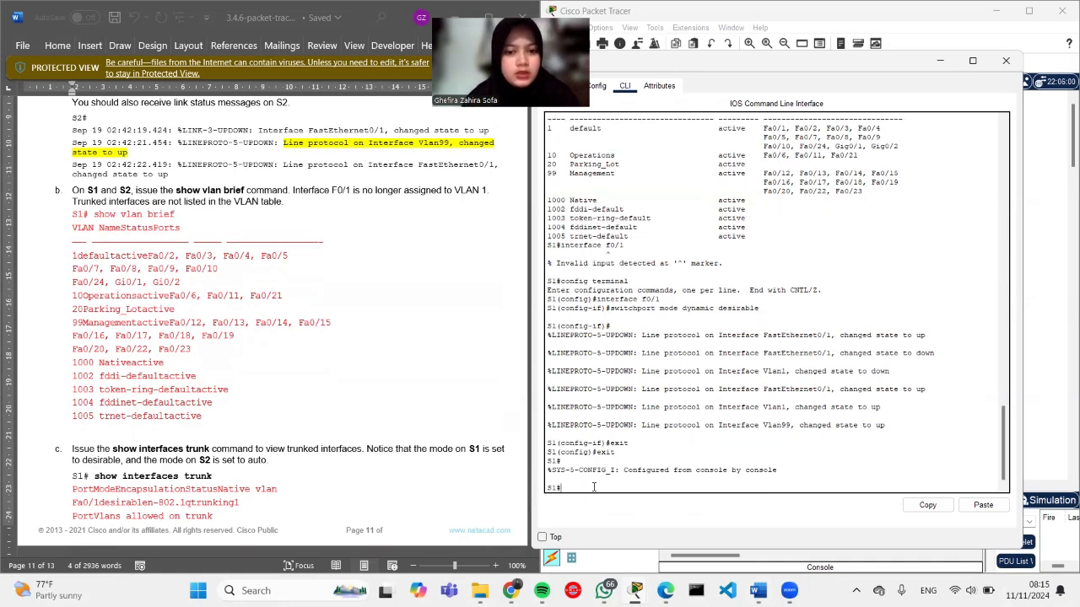
pyautogui.write('show')
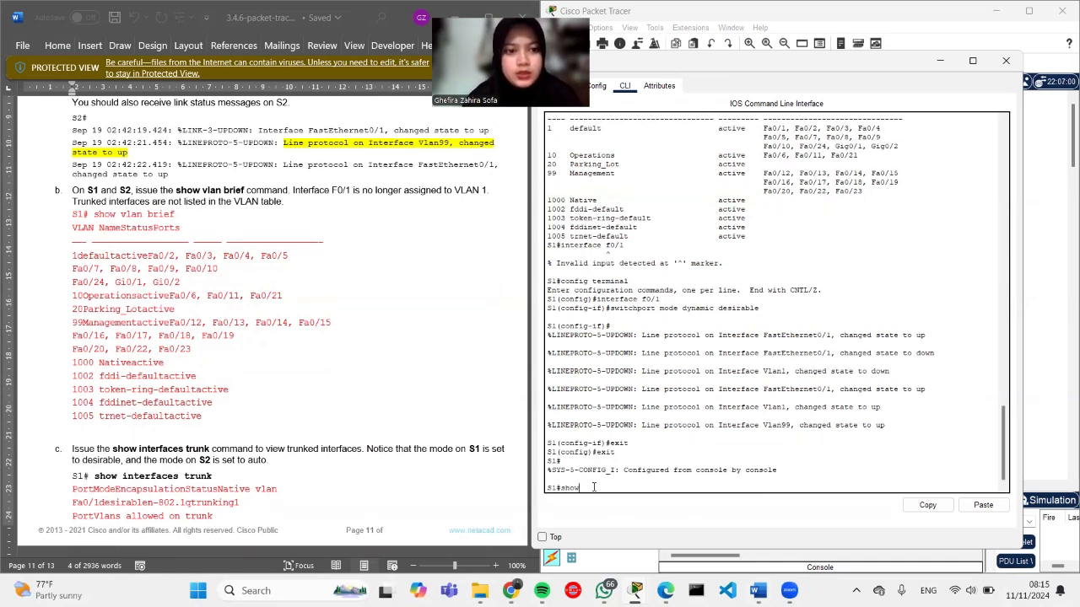
pyautogui.write(' vlan brief')
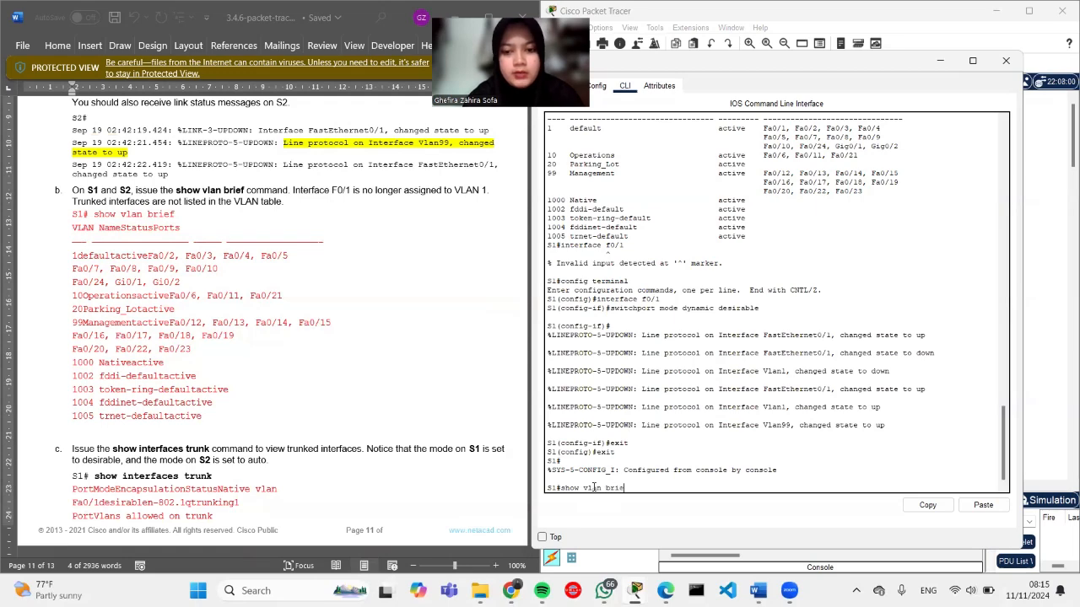
pyautogui.press('Return')
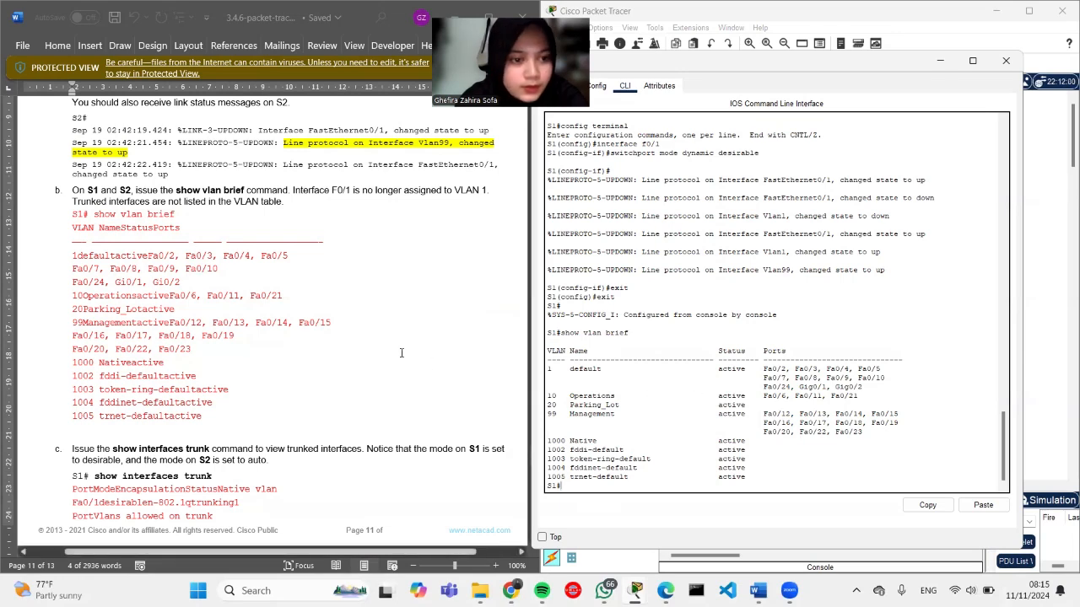
pyautogui.scroll(-1, 261, 392)
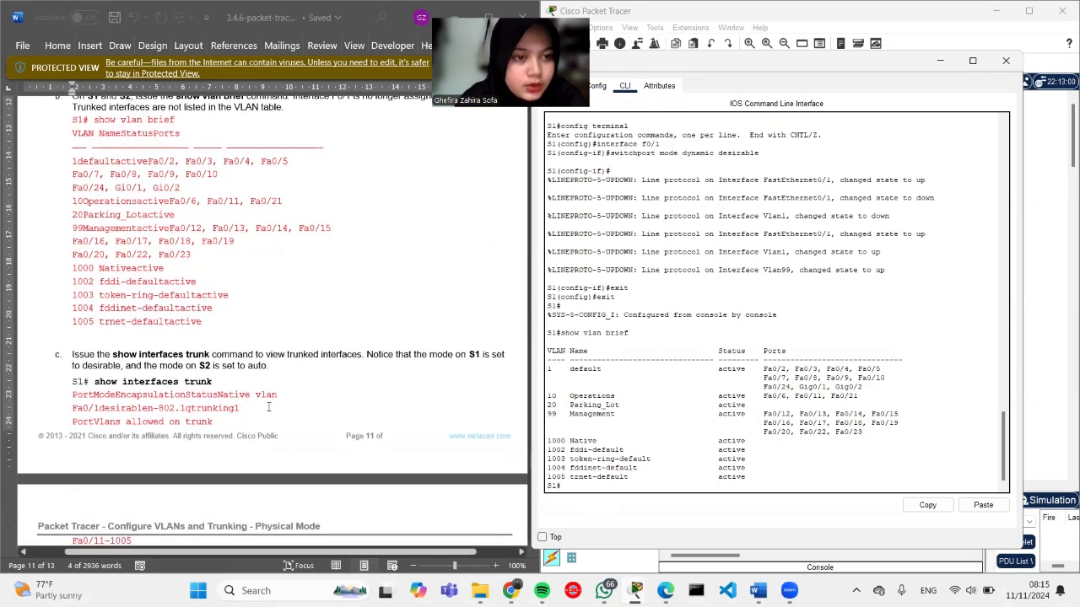
pyautogui.scroll(-2, 268, 406)
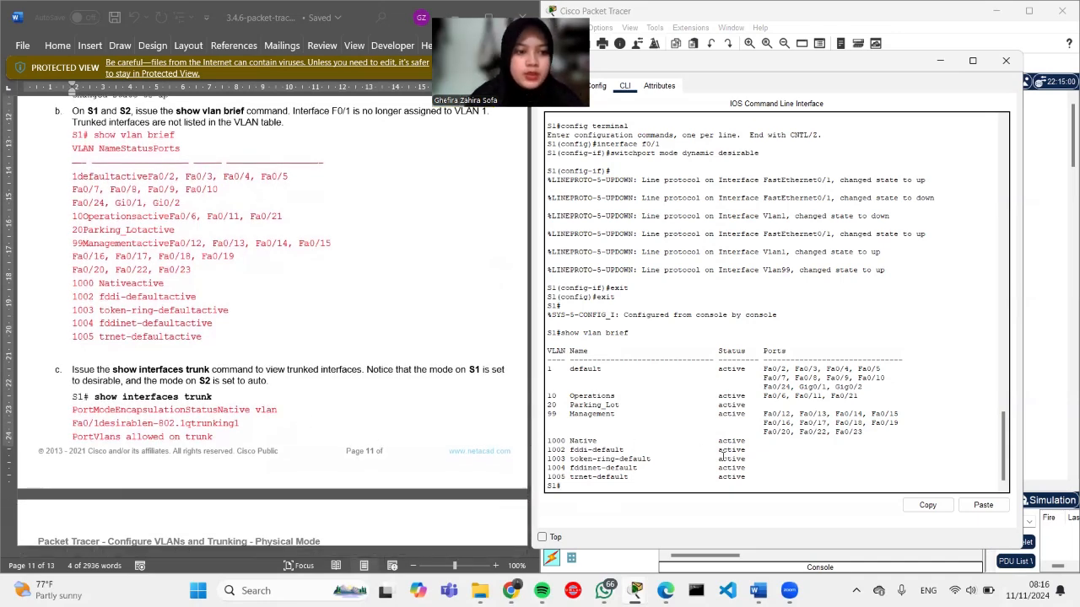
# Step: Run show interfaces trunk on S1
pyautogui.write('show interface')
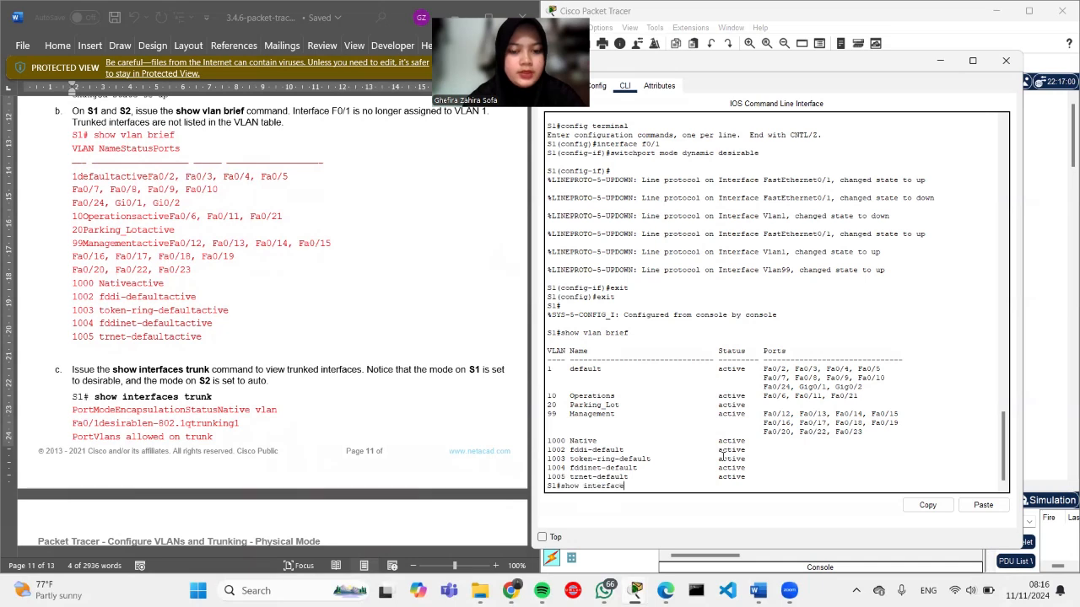
pyautogui.write('s trun')
pyautogui.press('BackSpace')
pyautogui.press('BackSpace')
pyautogui.write('runk')
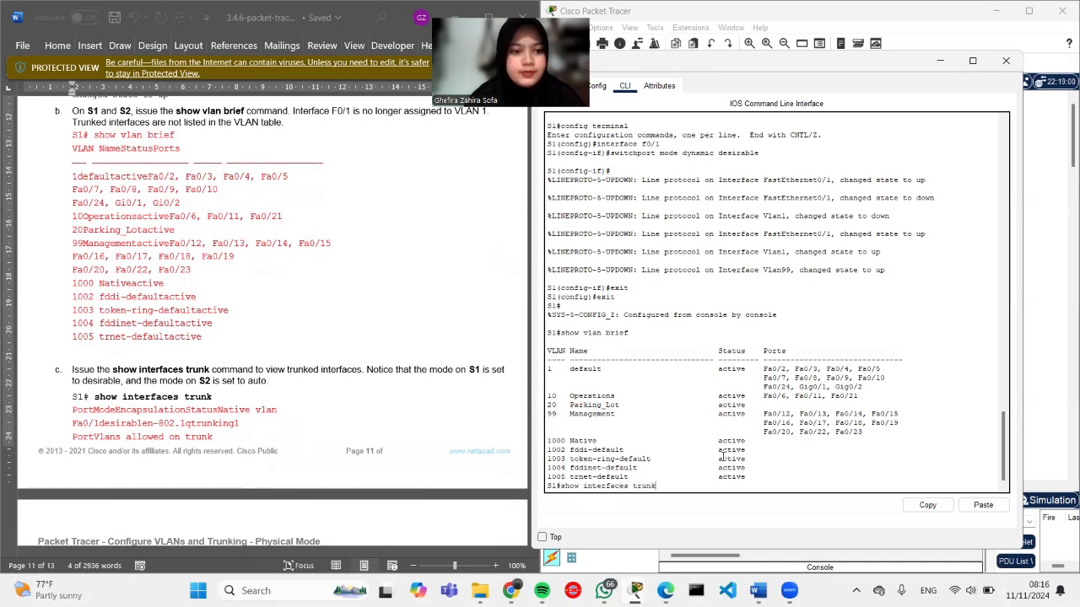
pyautogui.press('Return')
# Step: Scroll through the lab's trunk and ping answers, ending at the Addressing Table listing S2 at 192.168.1.12
pyautogui.scroll(-2, 311, 389)
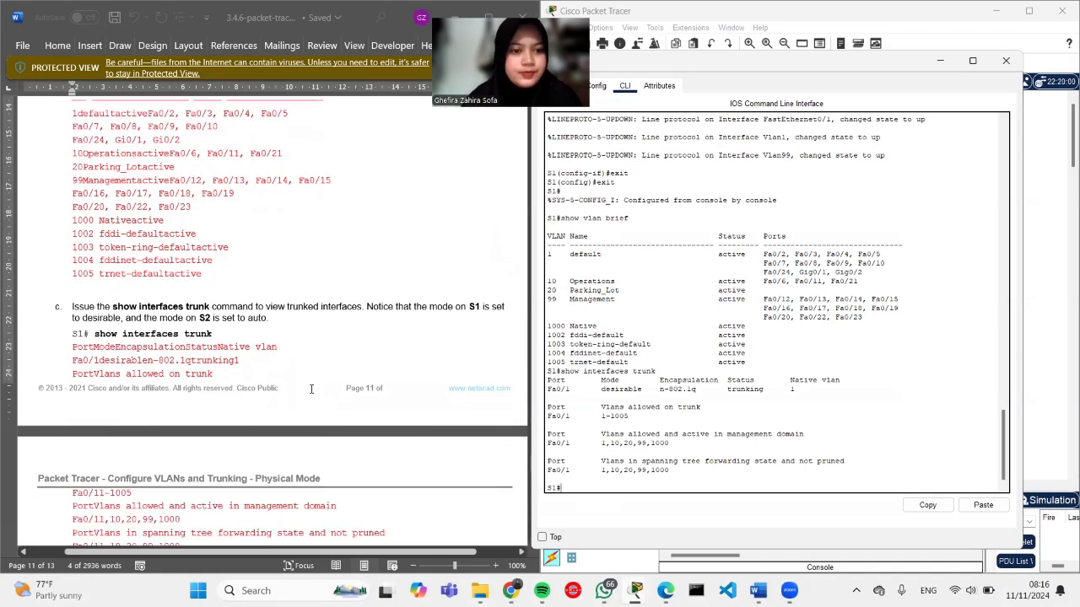
pyautogui.scroll(-2, 282, 403)
pyautogui.scroll(-2, 255, 424)
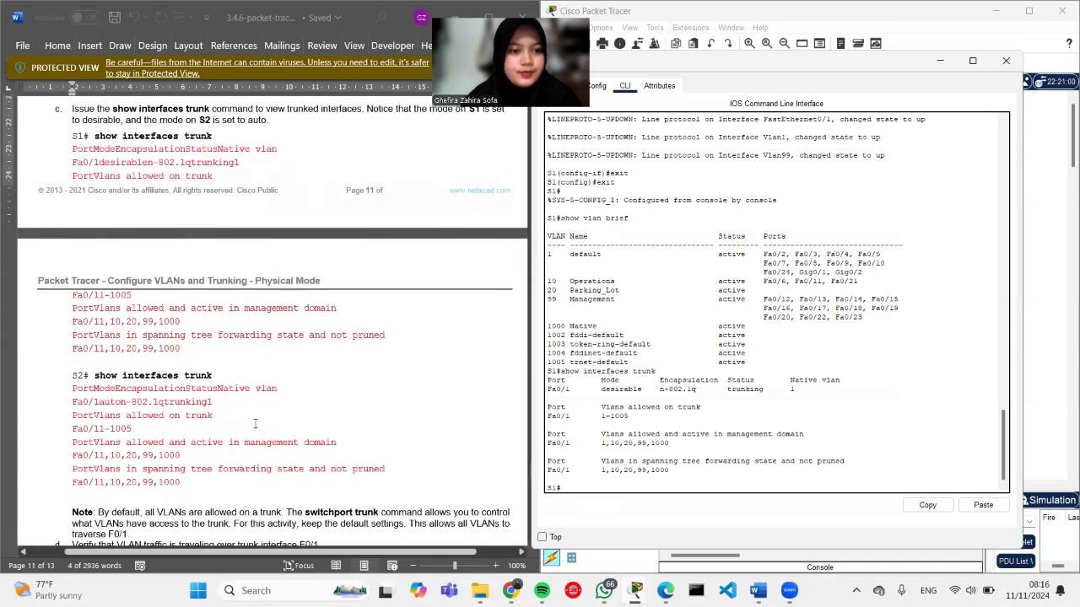
pyautogui.scroll(-1, 255, 423)
pyautogui.scroll(-6, 255, 424)
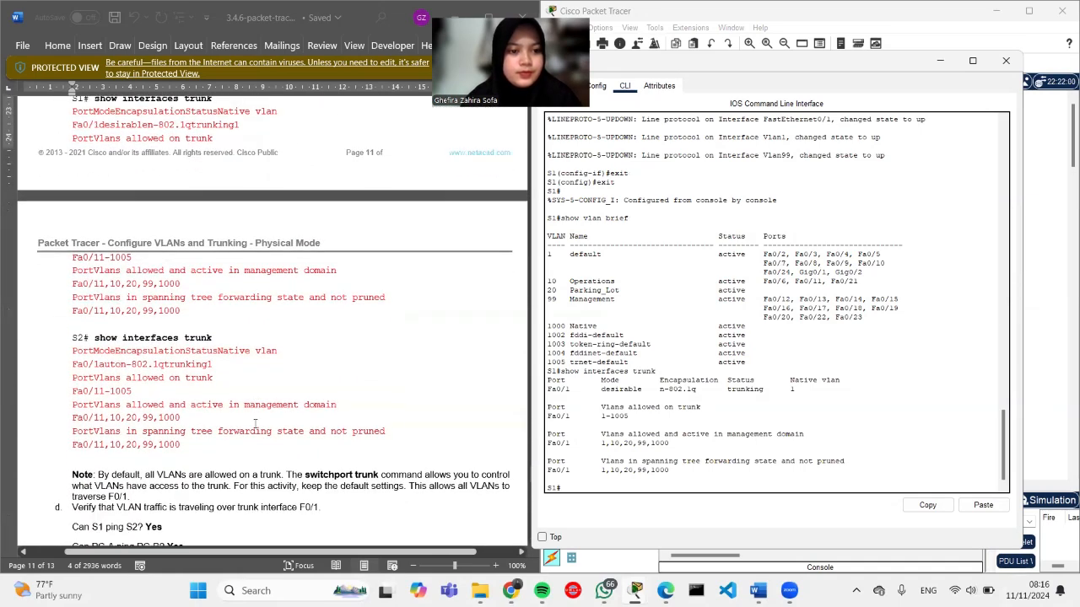
pyautogui.scroll(1, 255, 423)
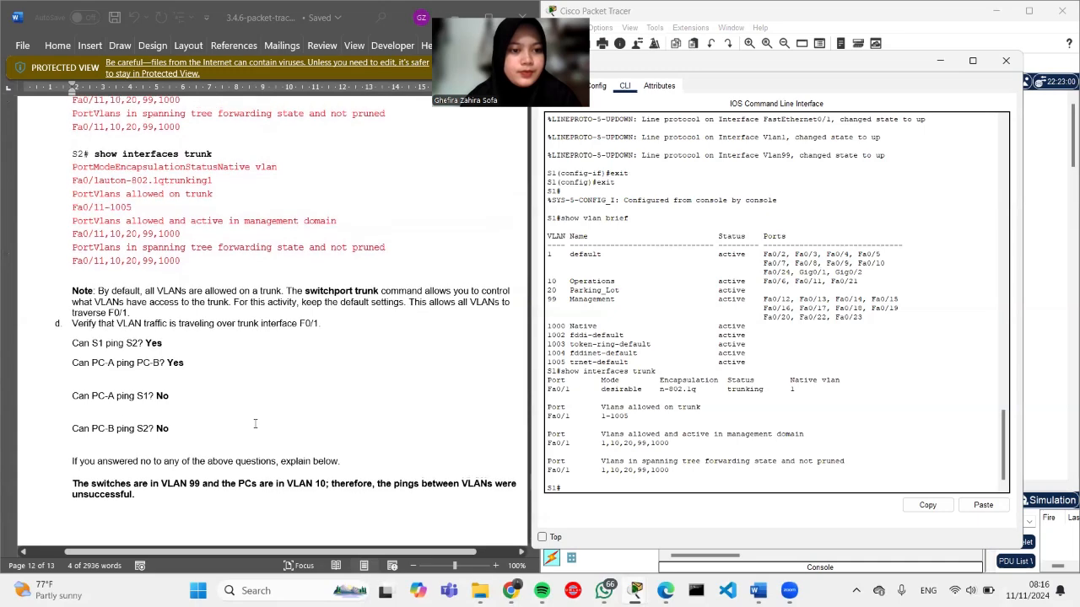
pyautogui.scroll(-4, 254, 423)
pyautogui.scroll(-12, 254, 424)
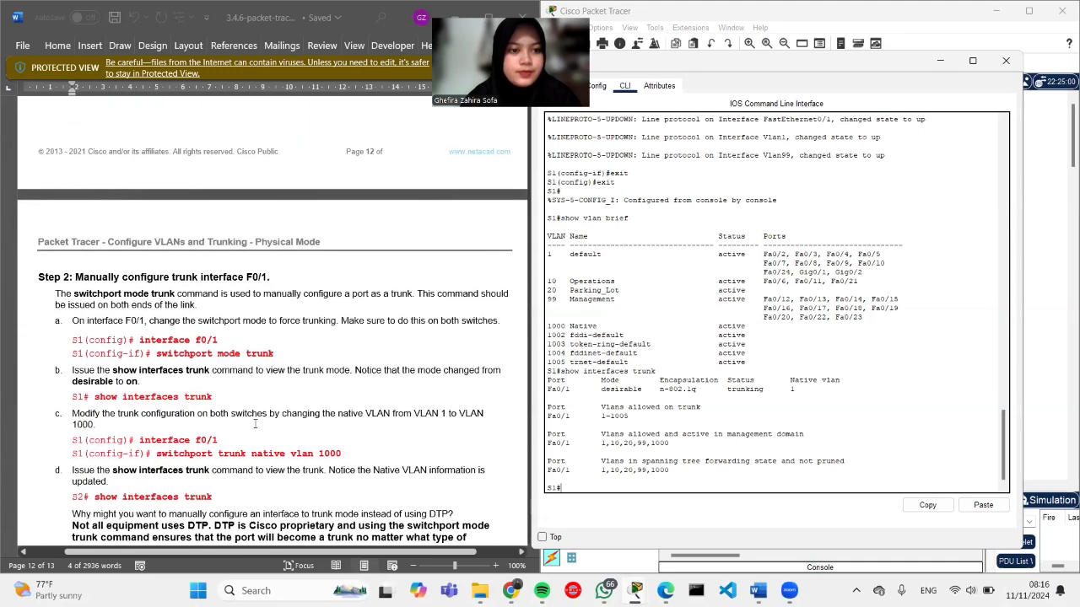
pyautogui.scroll(12, 255, 423)
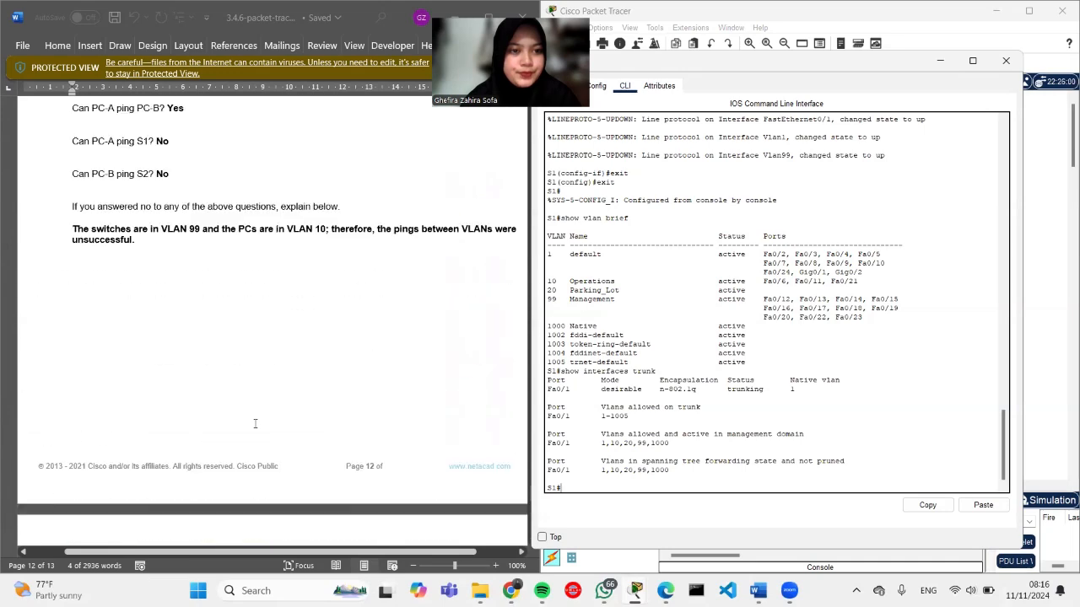
pyautogui.scroll(-1, 603, 456)
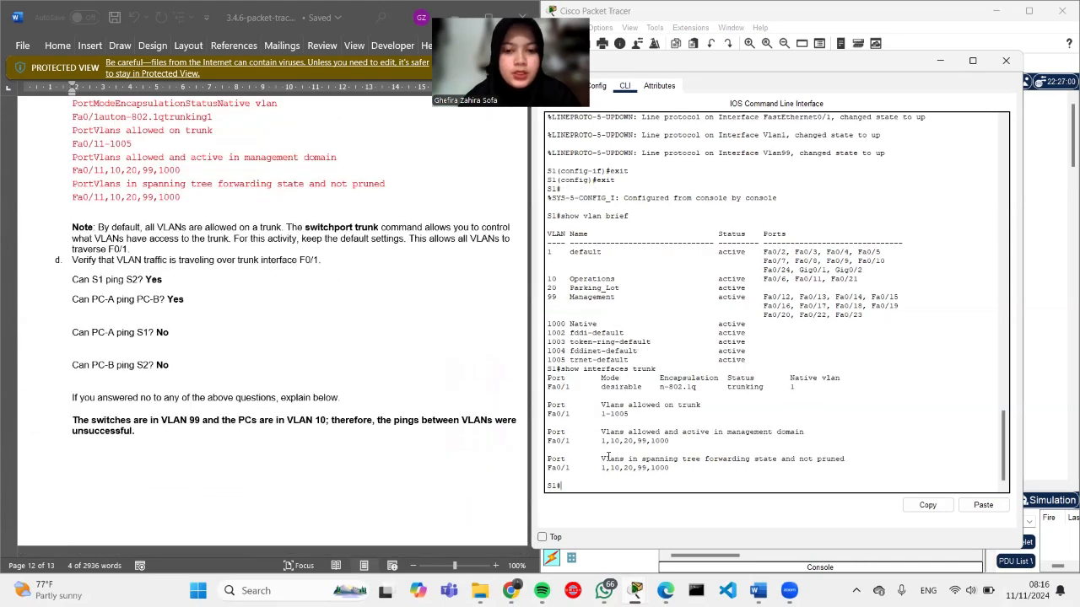
pyautogui.scroll(2, 141, 317)
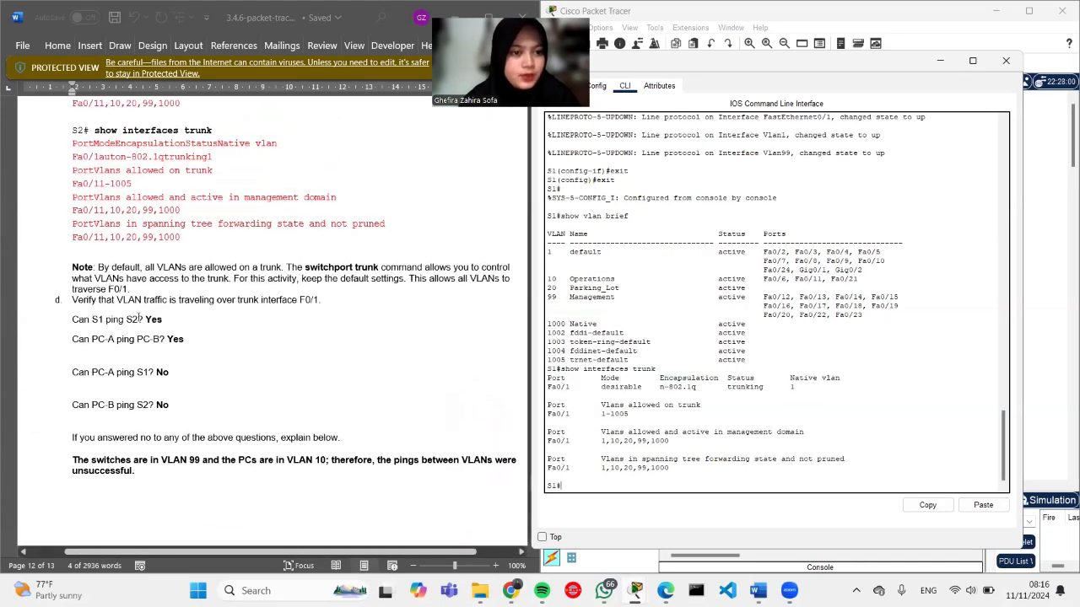
pyautogui.scroll(4, 119, 315)
pyautogui.scroll(-4, 119, 342)
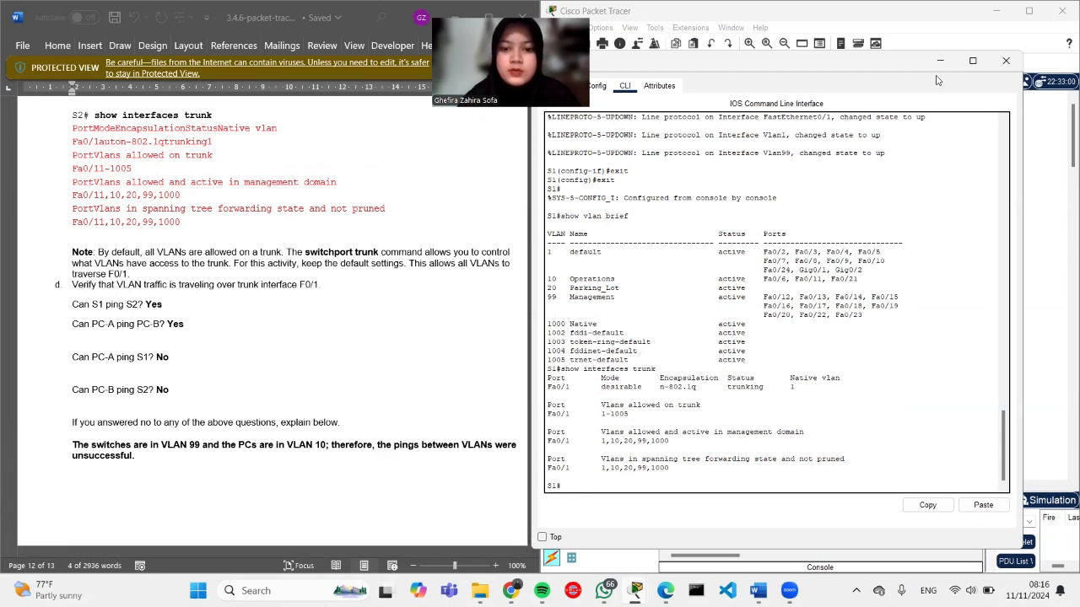
pyautogui.scroll(1, 322, 293)
pyautogui.scroll(7, 321, 294)
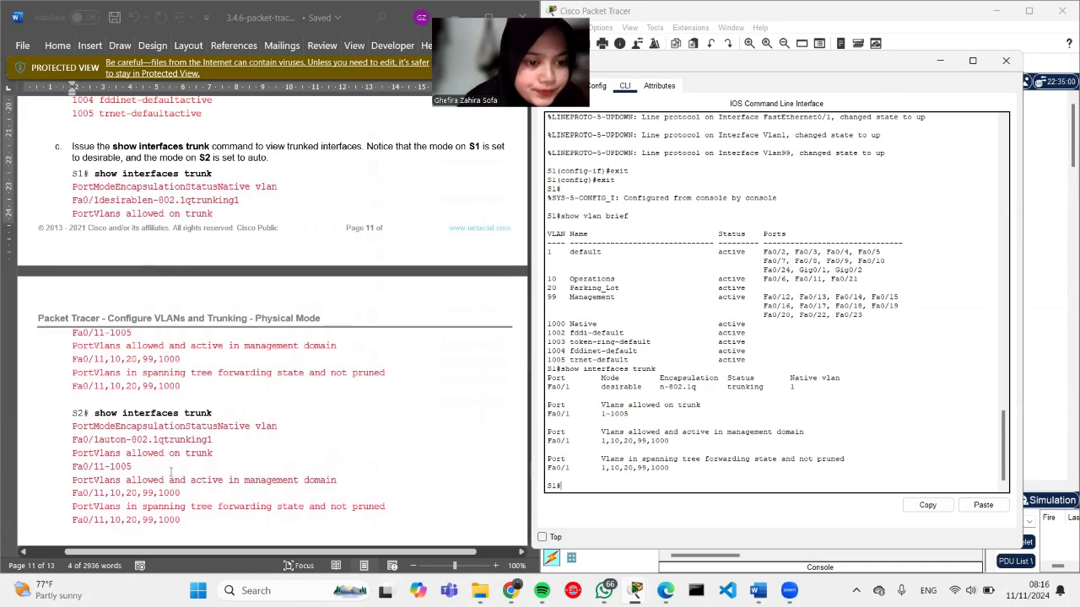
pyautogui.scroll(-2, 163, 469)
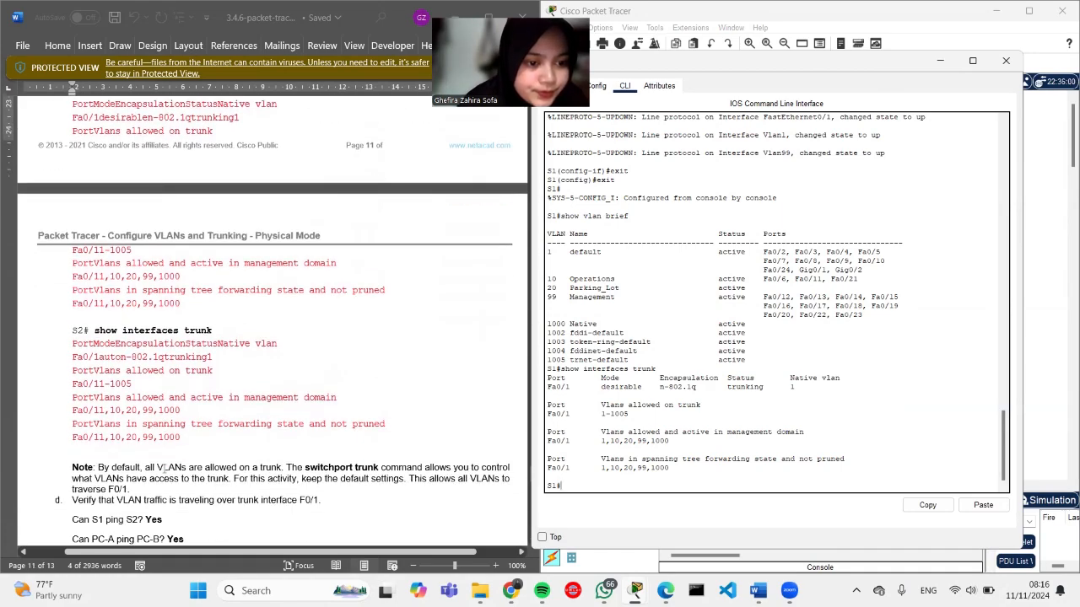
pyautogui.scroll(-15, 164, 469)
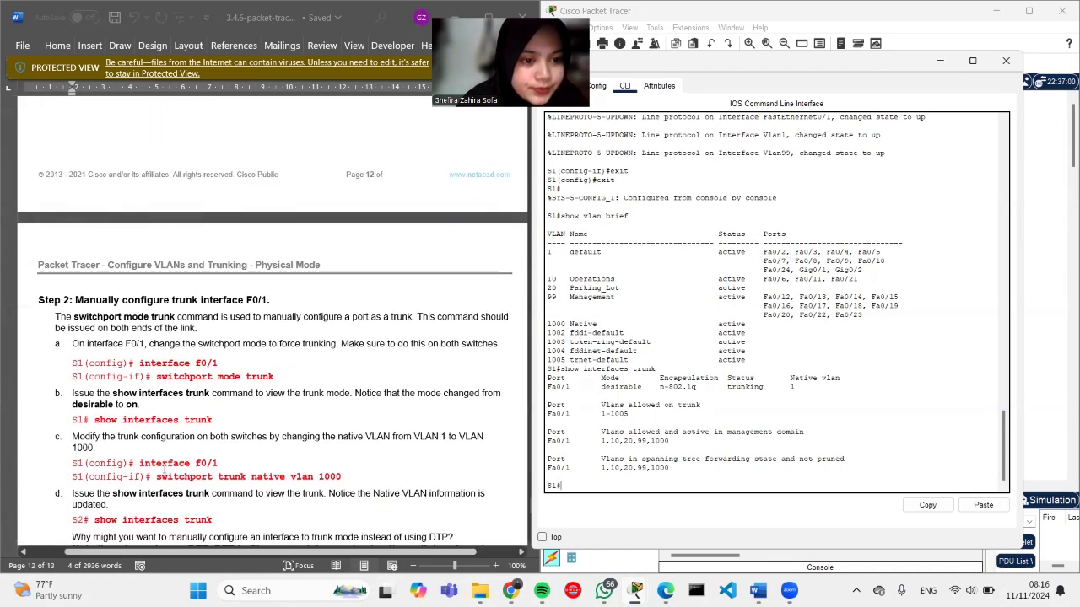
pyautogui.scroll(-10, 163, 469)
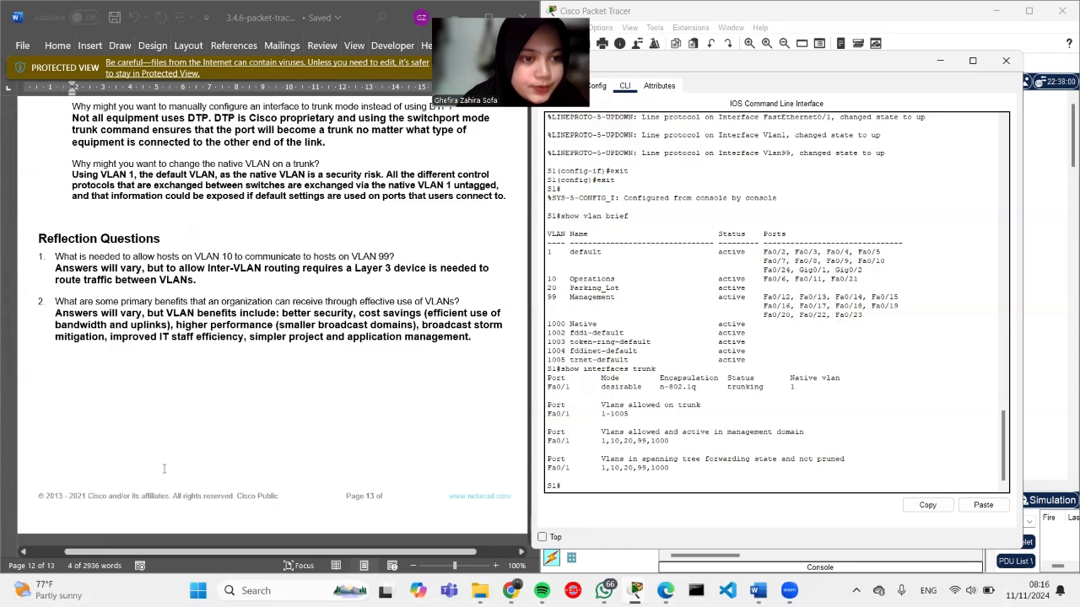
pyautogui.scroll(20, 164, 469)
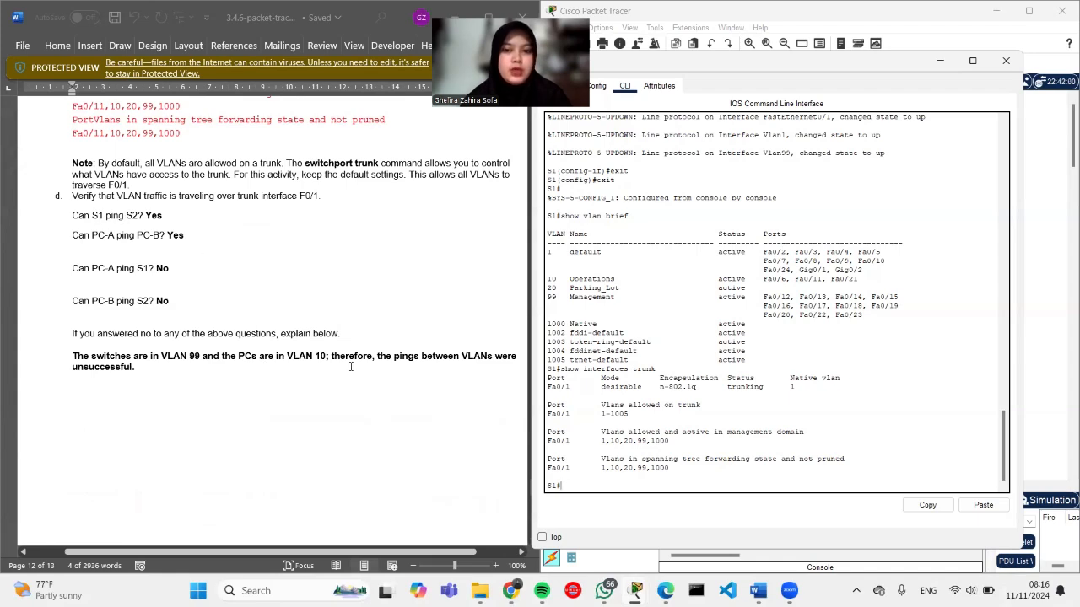
pyautogui.scroll(15, 321, 368)
pyautogui.scroll(20, 368, 368)
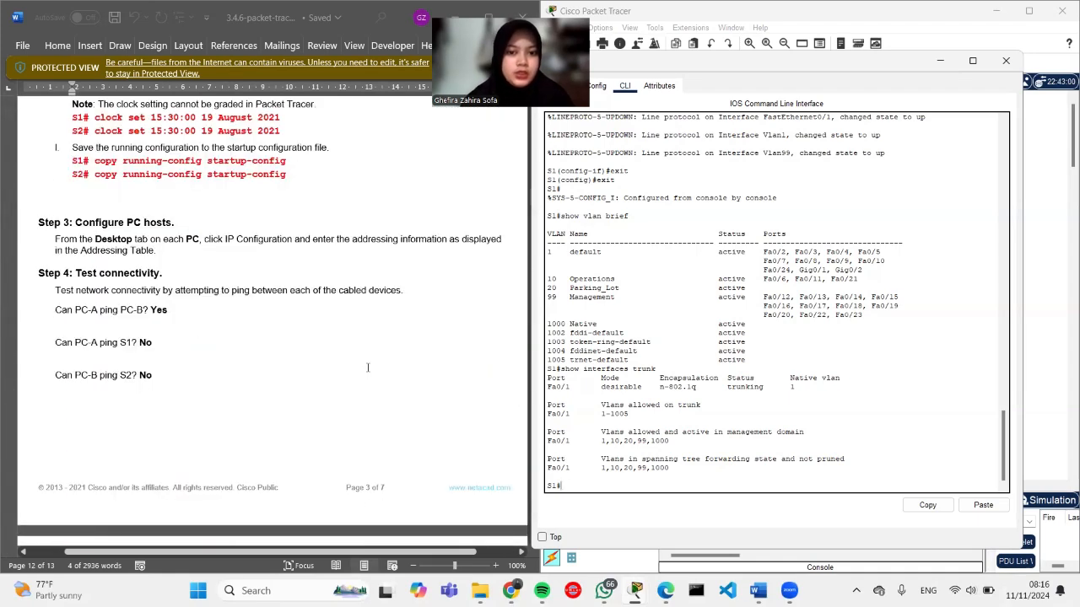
pyautogui.scroll(-2, 368, 368)
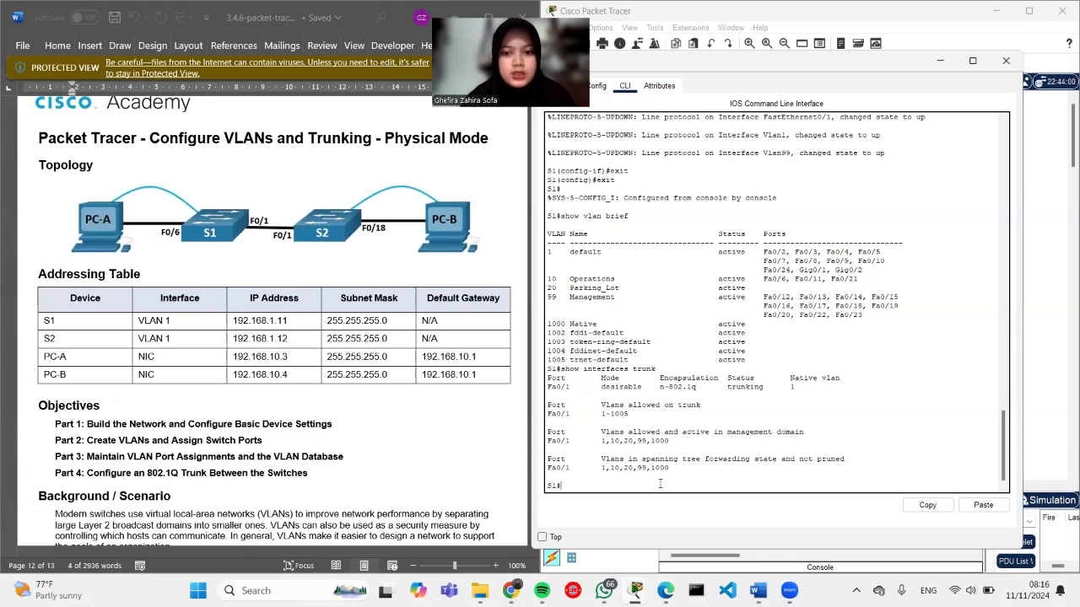
# Step: Ping S2 at 192.168.1.12 from S1's privileged prompt
pyautogui.write('ping ')
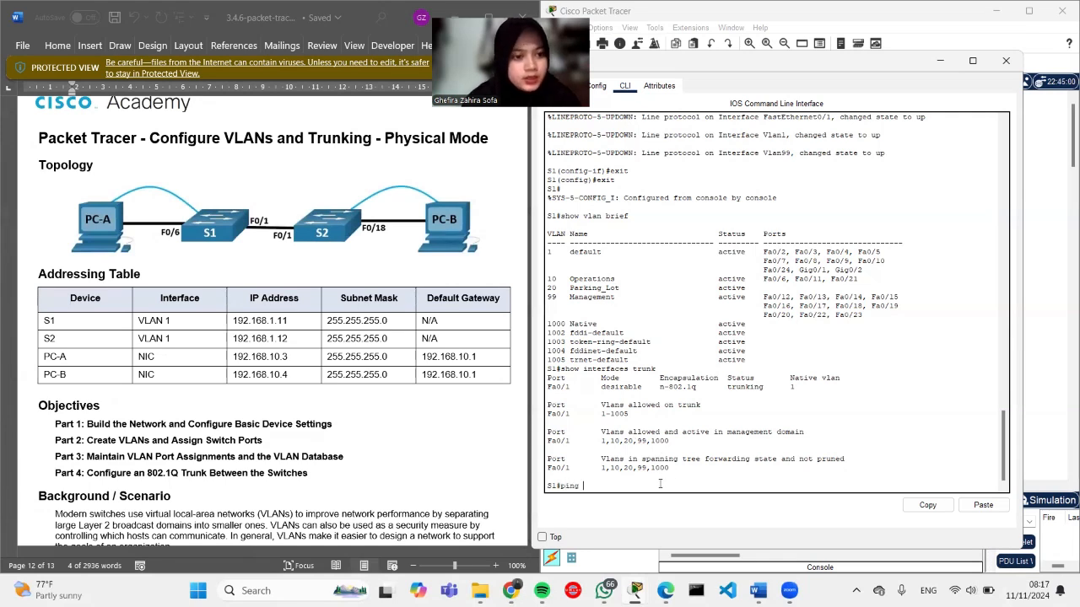
pyautogui.write('19')
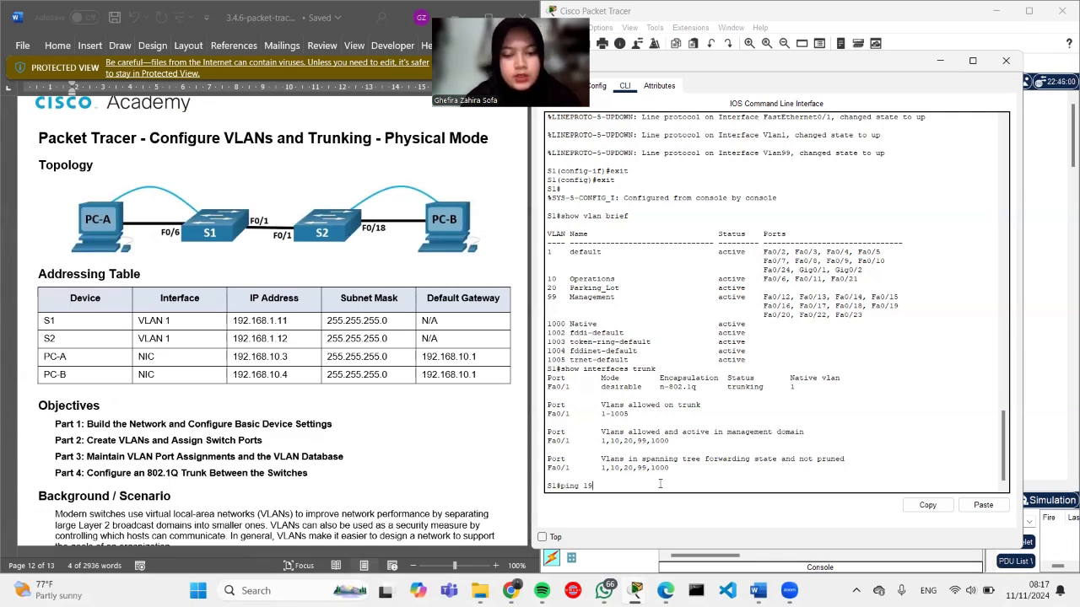
pyautogui.write('2.168')
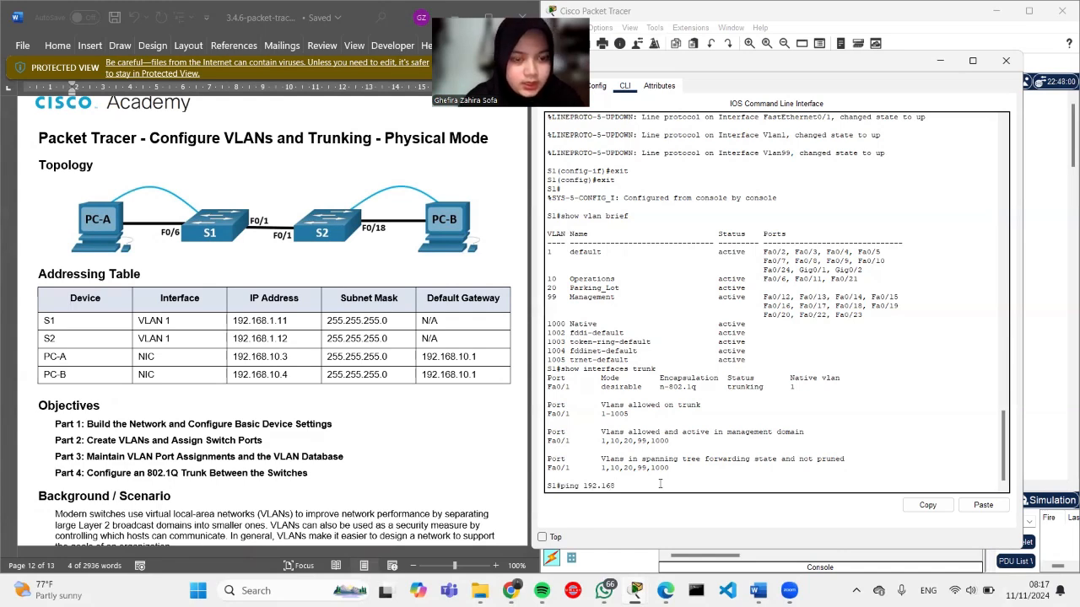
pyautogui.write('.1.12')
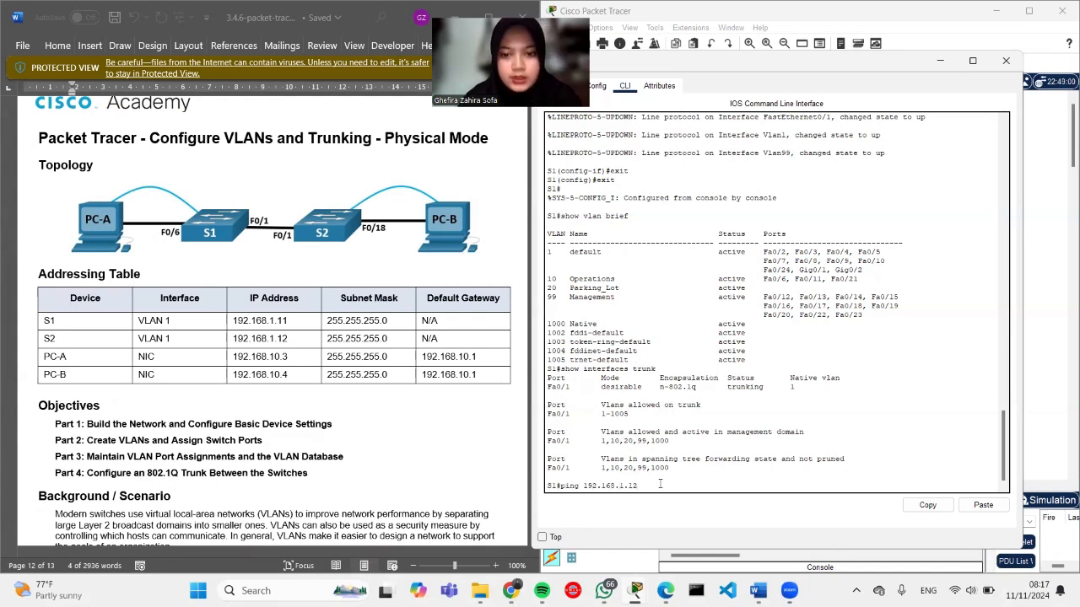
pyautogui.press('Return')
pyautogui.scroll(-10, 287, 424)
pyautogui.scroll(-20, 288, 425)
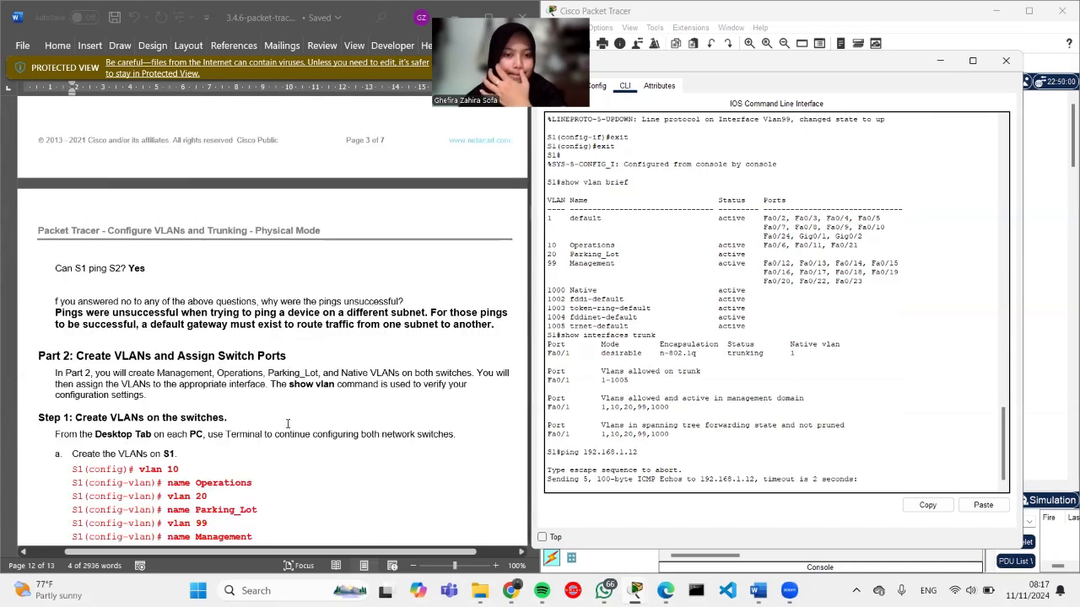
pyautogui.scroll(20, 287, 426)
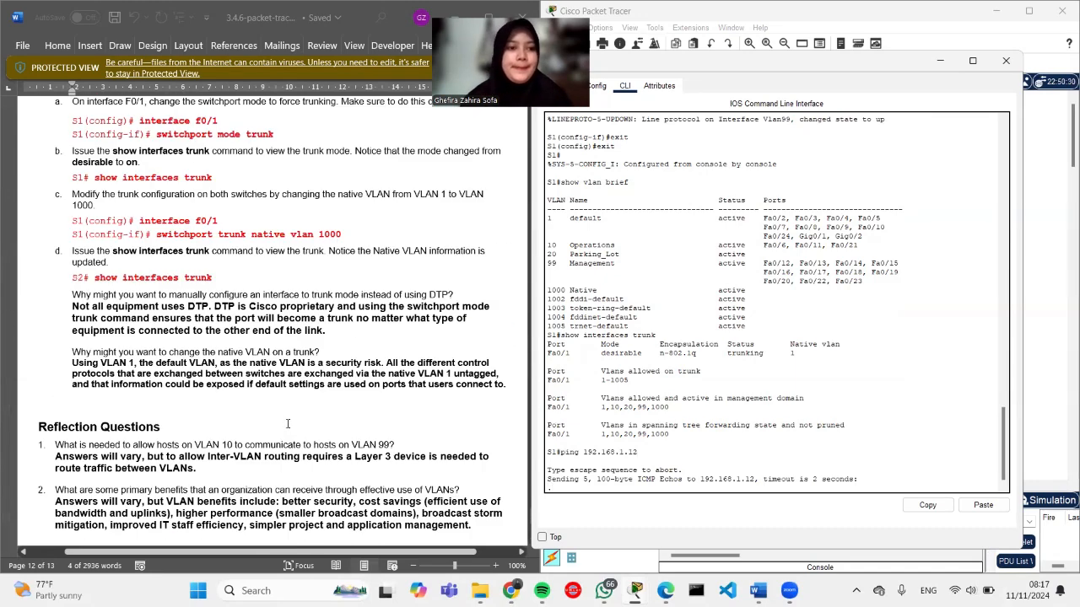
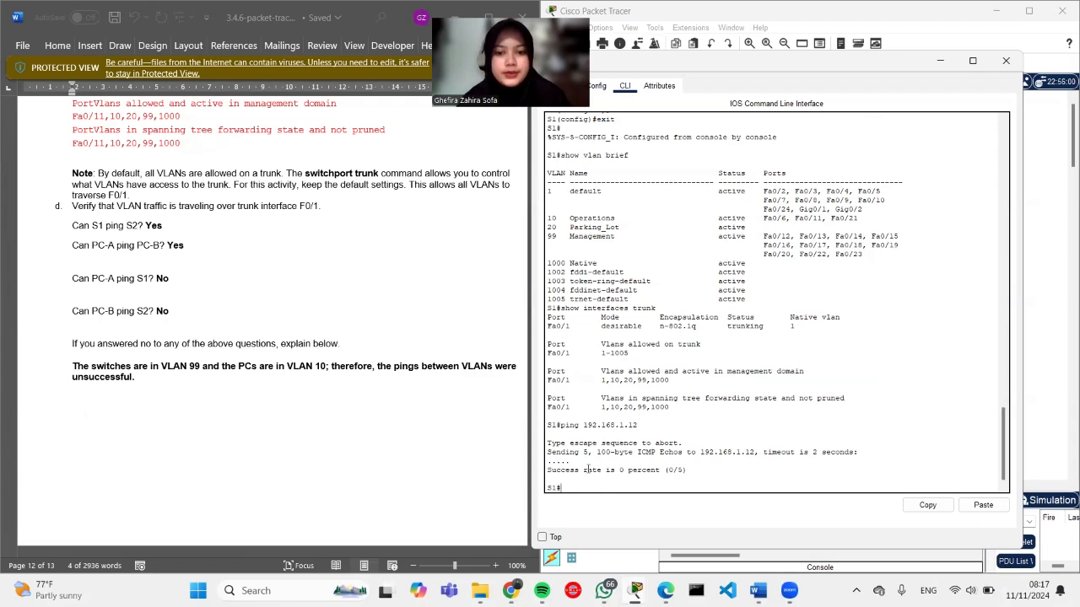
# Step: From PCA's command prompt, ping 192.168.10.4
pyautogui.scroll(1, 699, 447)
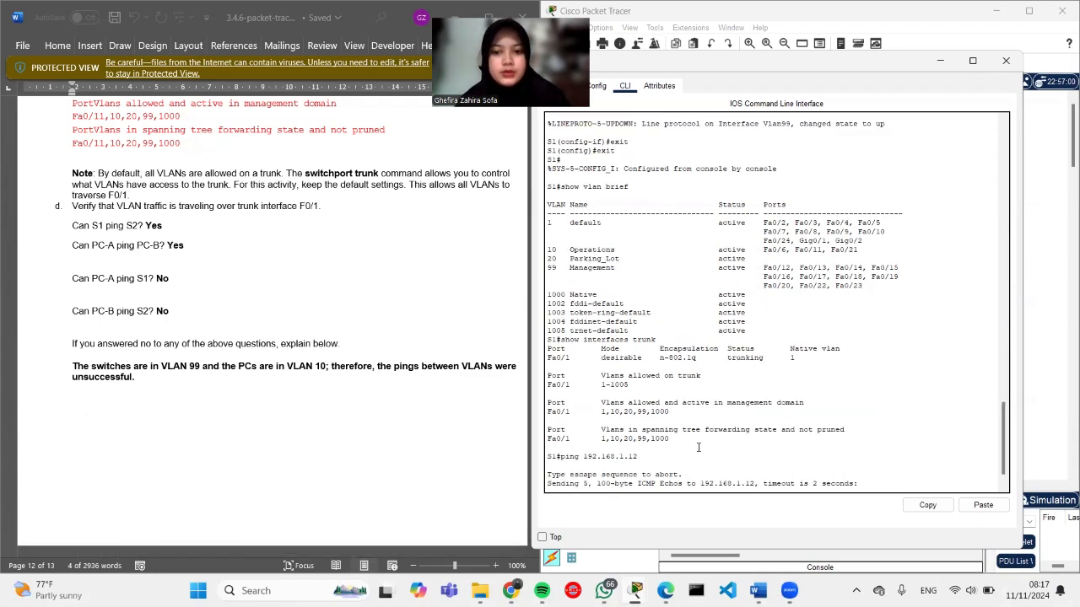
pyautogui.scroll(-1, 698, 447)
pyautogui.scroll(1, 699, 447)
pyautogui.scroll(-1, 698, 447)
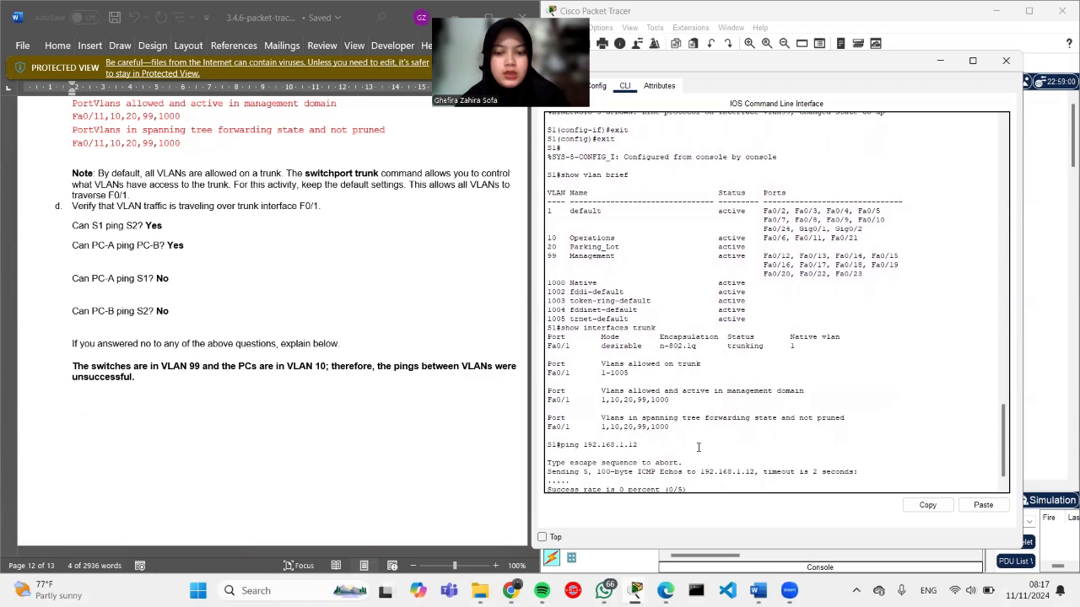
pyautogui.scroll(-1, 671, 448)
pyautogui.scroll(2, 672, 448)
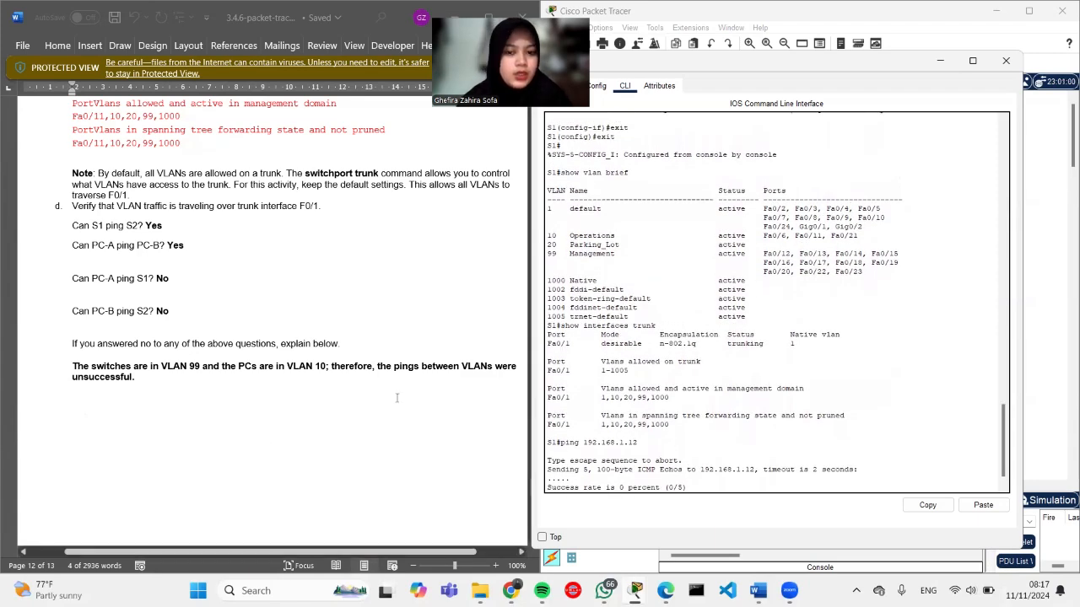
pyautogui.scroll(1, 412, 356)
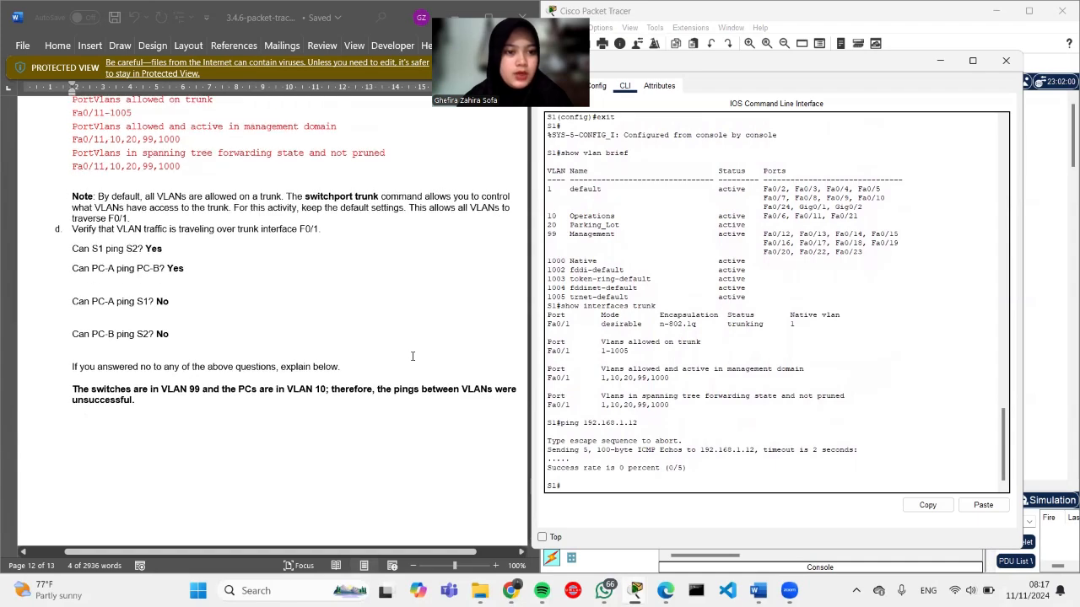
pyautogui.click(939, 62)
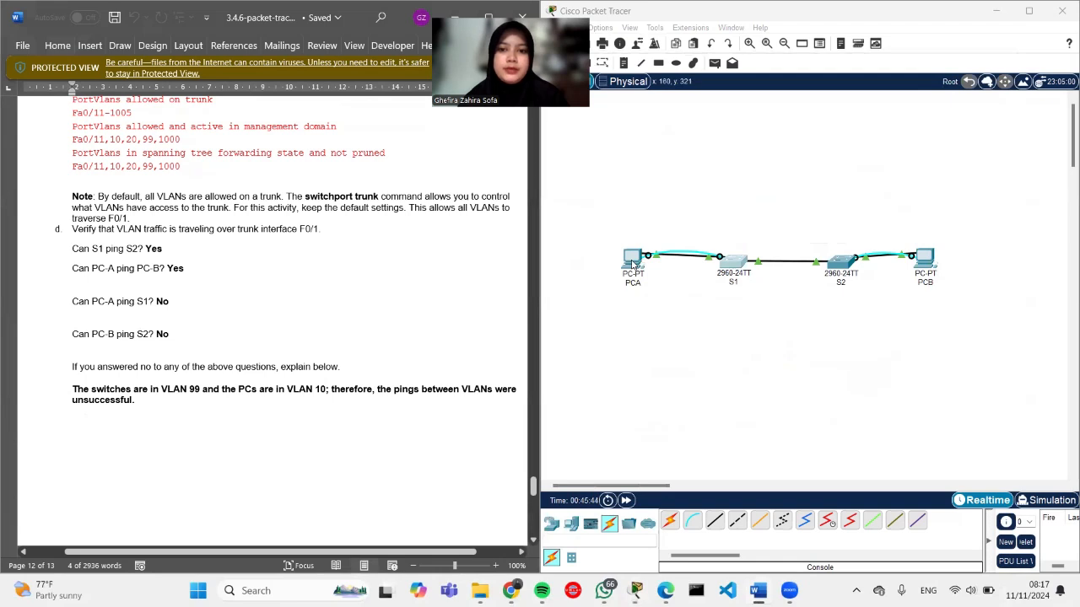
pyautogui.click(634, 263)
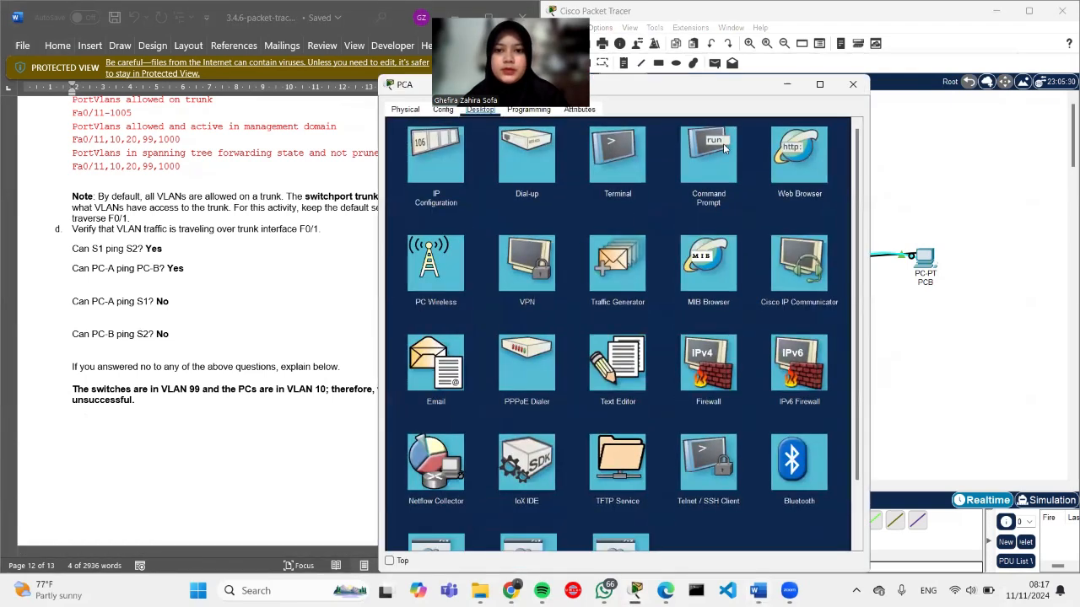
pyautogui.click(723, 148)
pyautogui.write('ping 192.168.10')
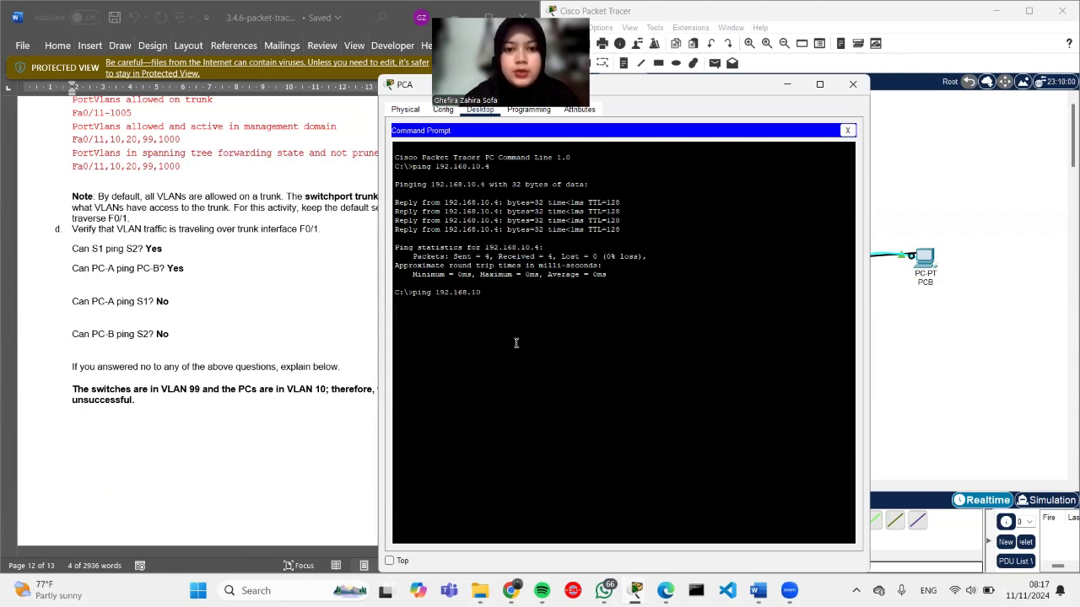
pyautogui.write('.4')
pyautogui.press('Return')
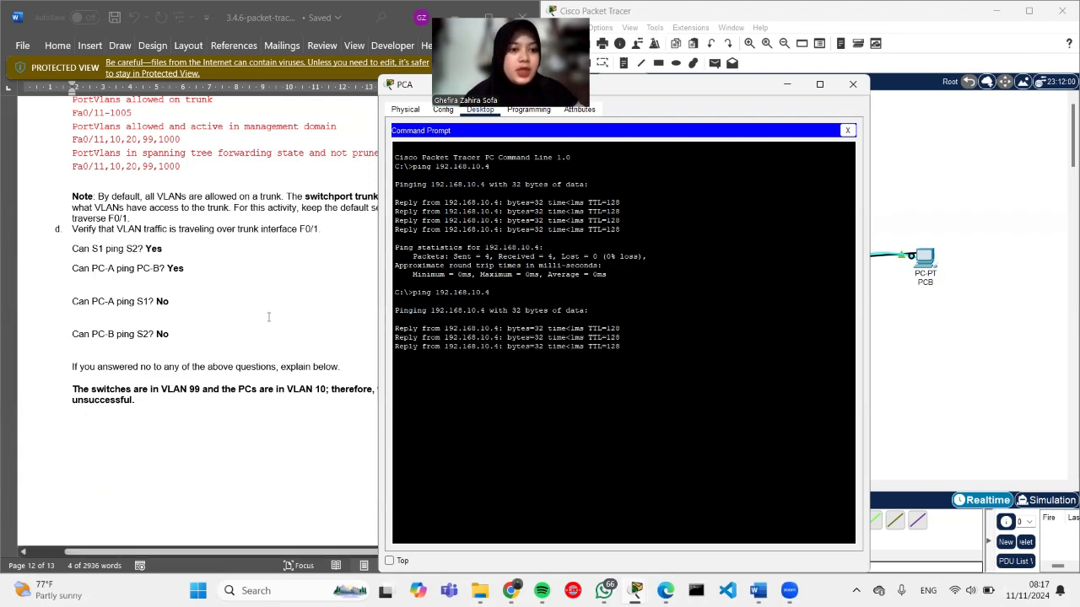
# Step: Check that every ping to 192.168.10.4 was answered, then reopen S1's CLI
pyautogui.scroll(-1, 228, 317)
pyautogui.scroll(-10, 228, 317)
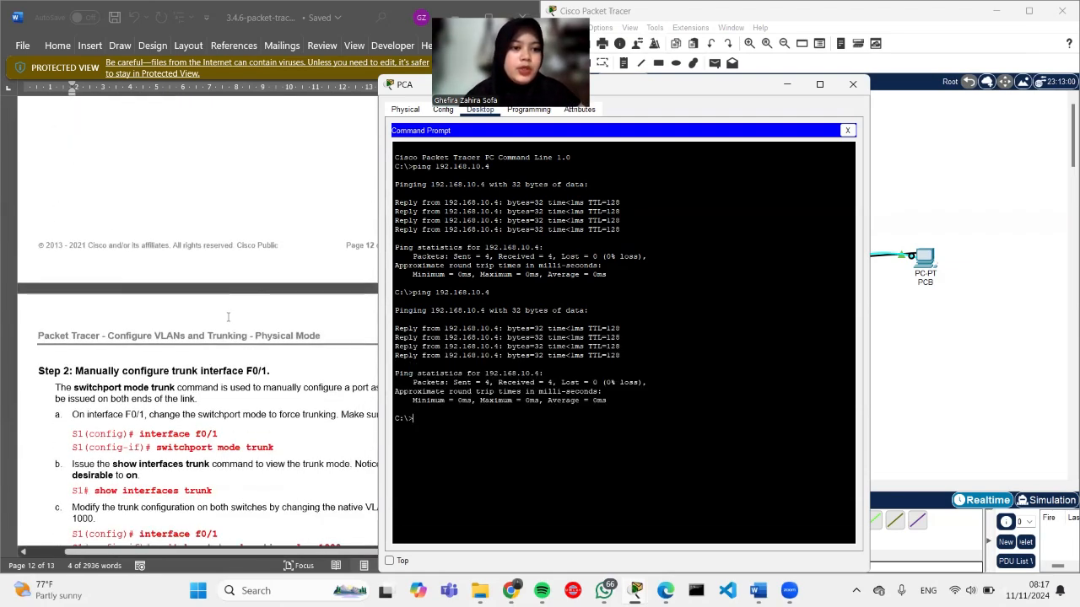
pyautogui.scroll(-5, 226, 327)
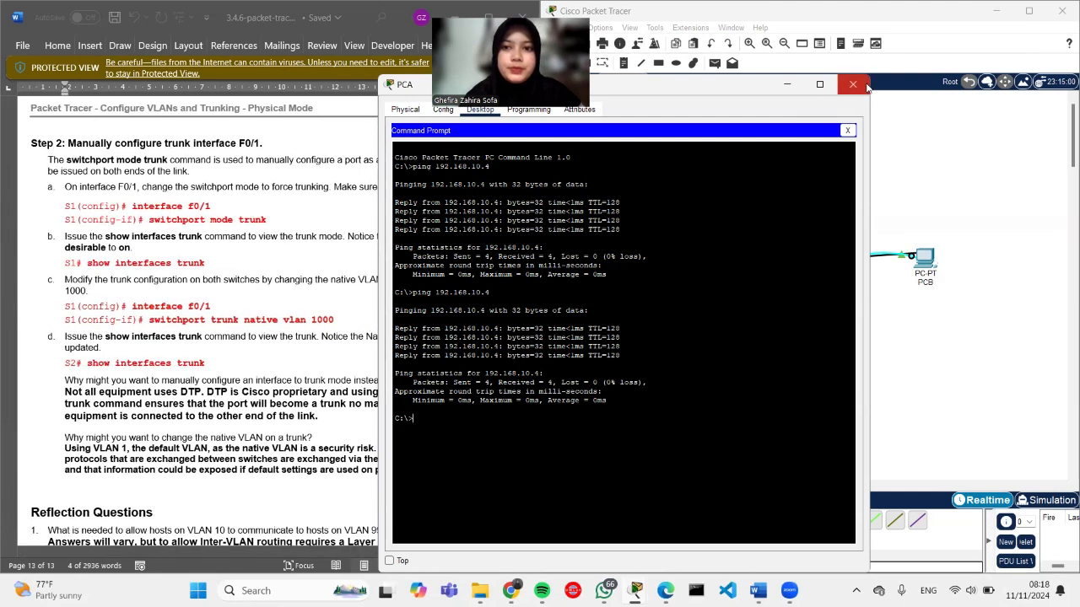
pyautogui.click(853, 84)
pyautogui.click(740, 262)
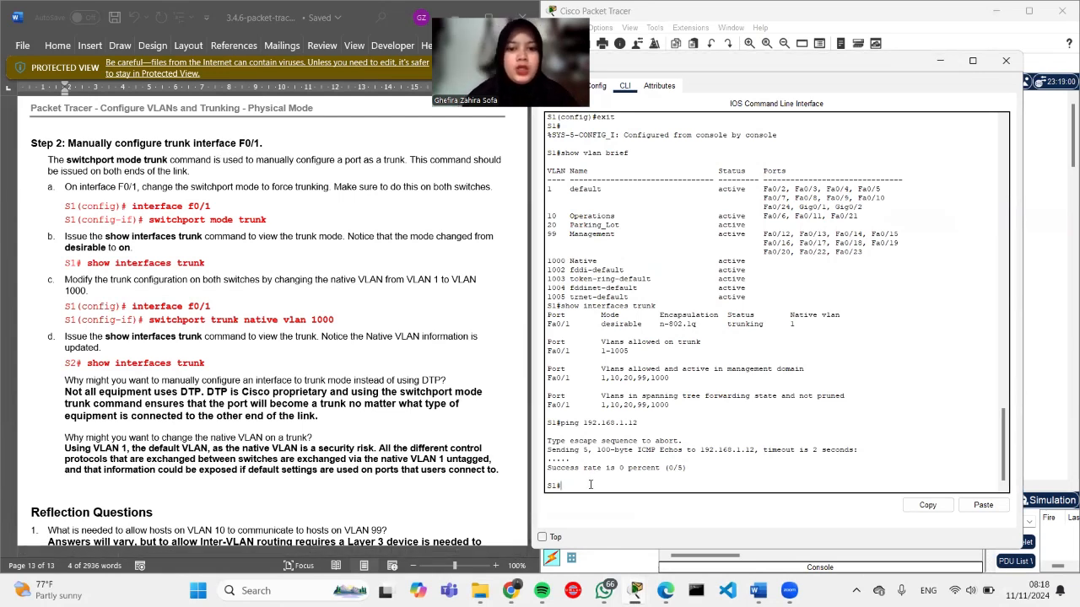
# Step: In global configuration, set S1's interface F0/1 to switchport mode trunk
pyautogui.write('con')
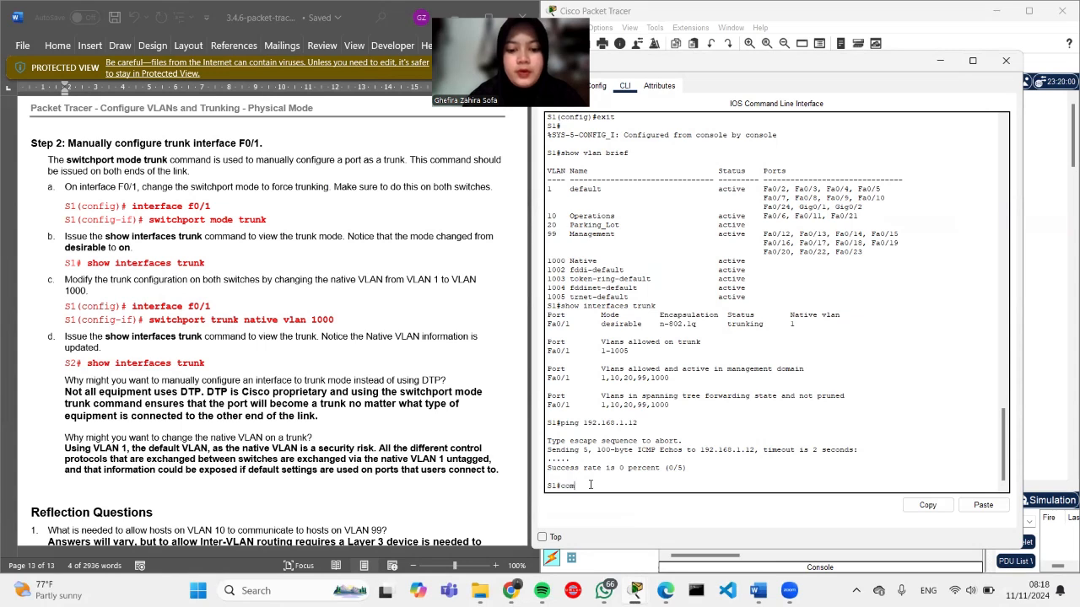
pyautogui.write('figure terminal')
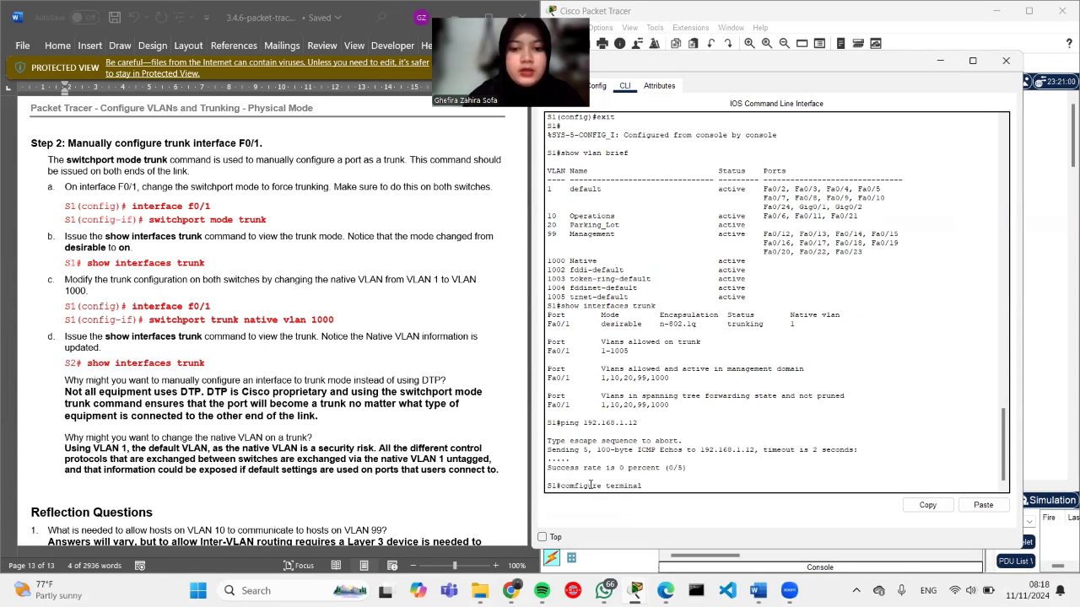
pyautogui.press('Return')
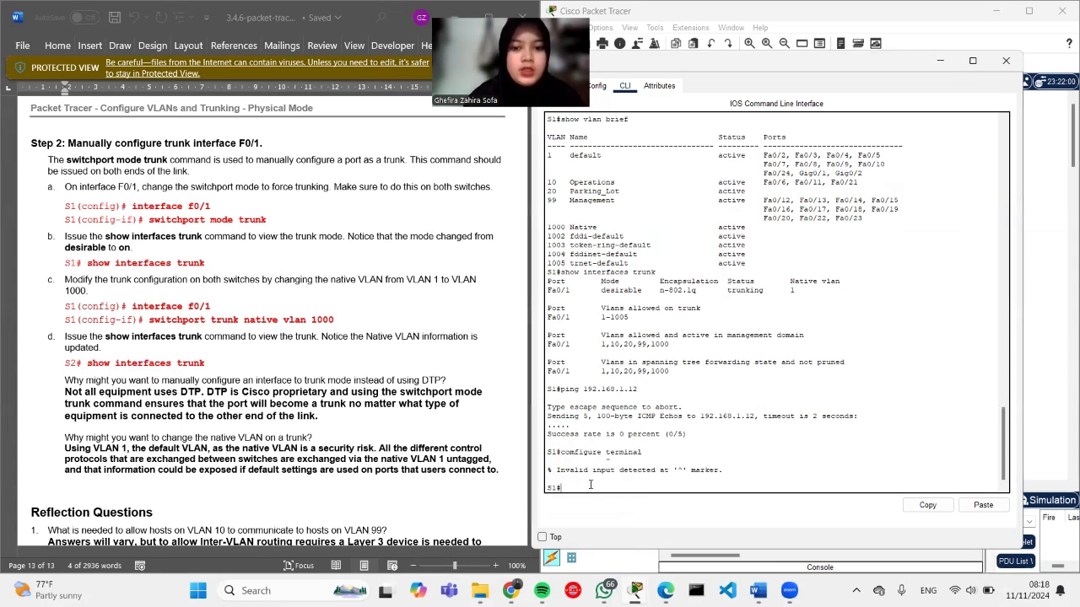
pyautogui.write('config terminal')
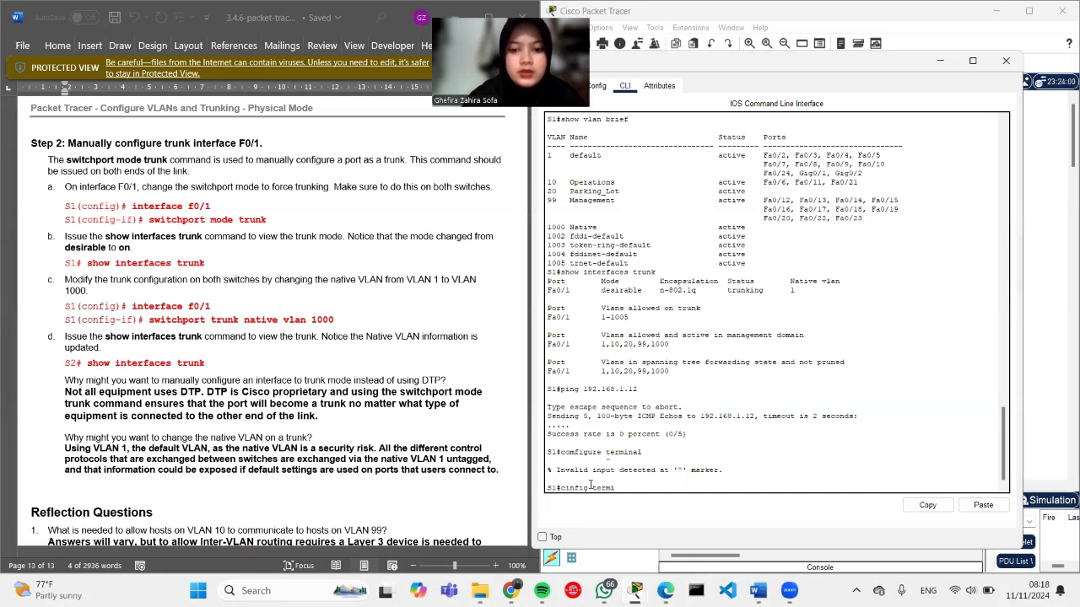
pyautogui.press('Return')
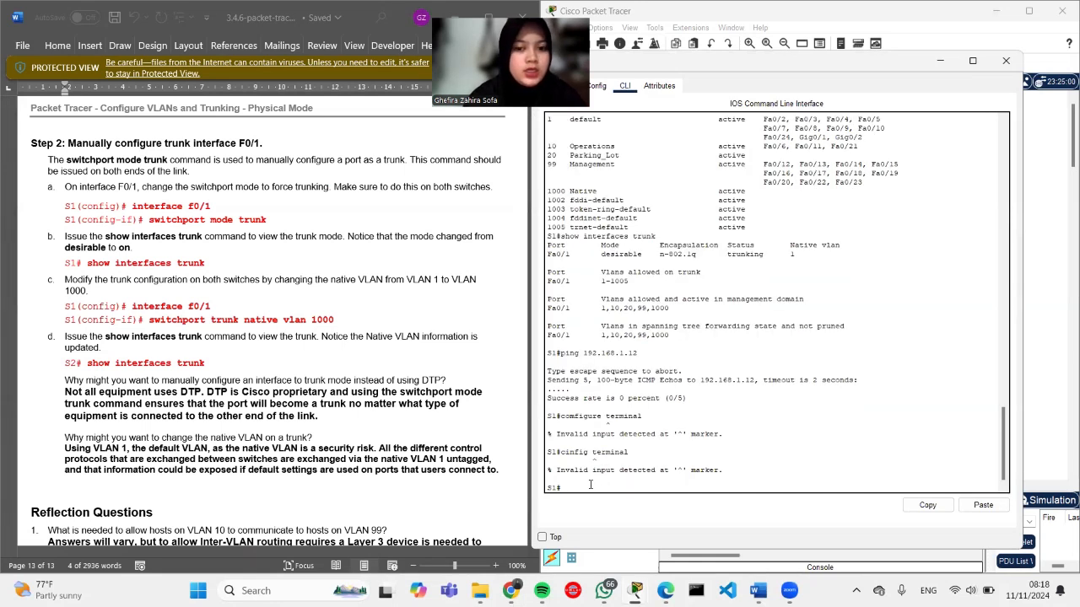
pyautogui.write('config terminal')
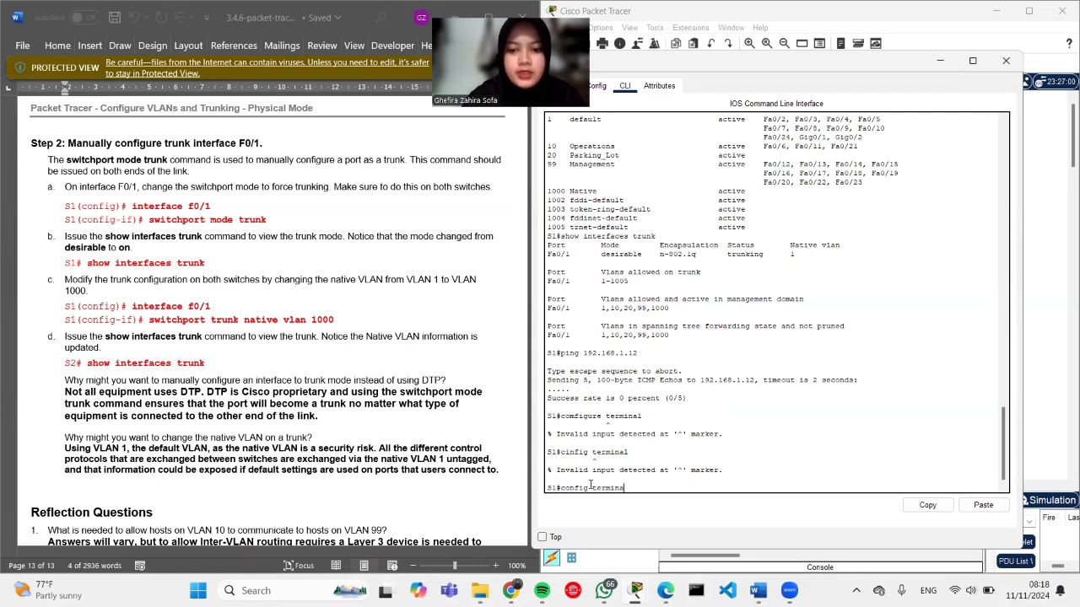
pyautogui.press('Return')
pyautogui.write('interface')
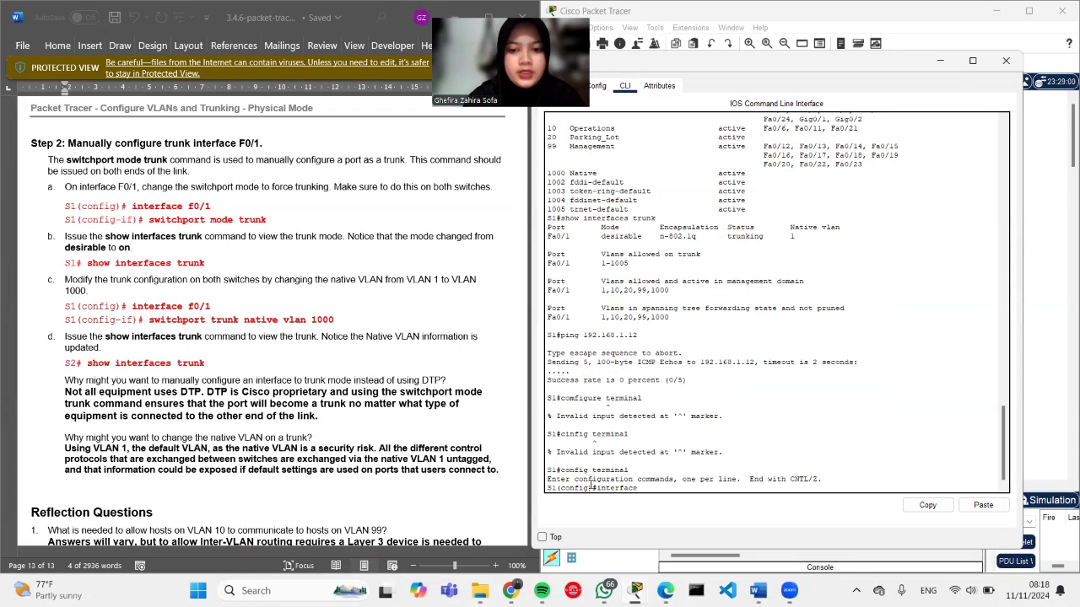
pyautogui.write(' f0/')
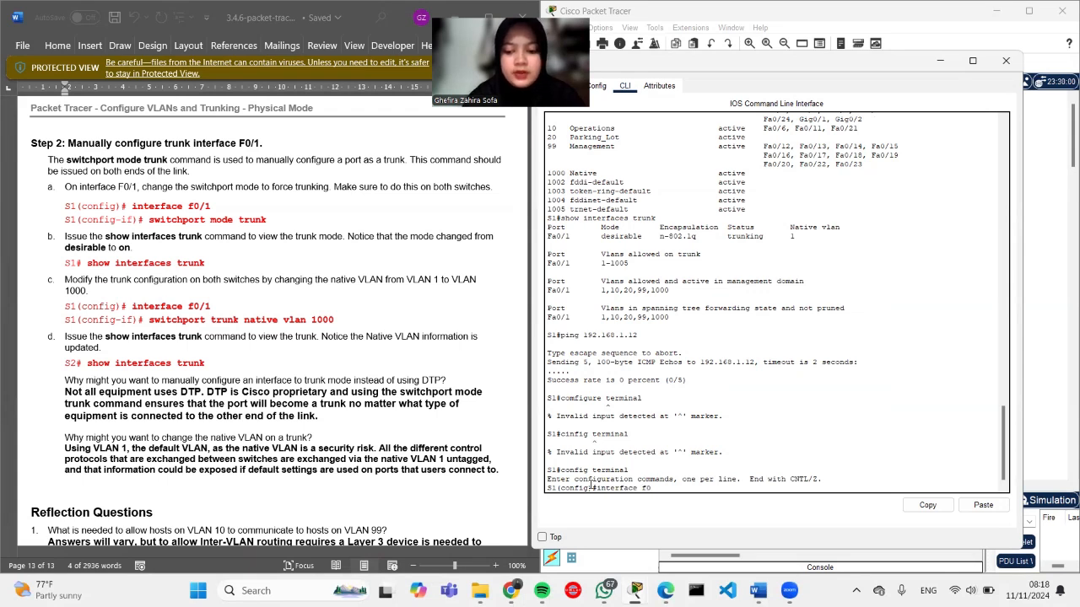
pyautogui.write('1')
pyautogui.press('Return')
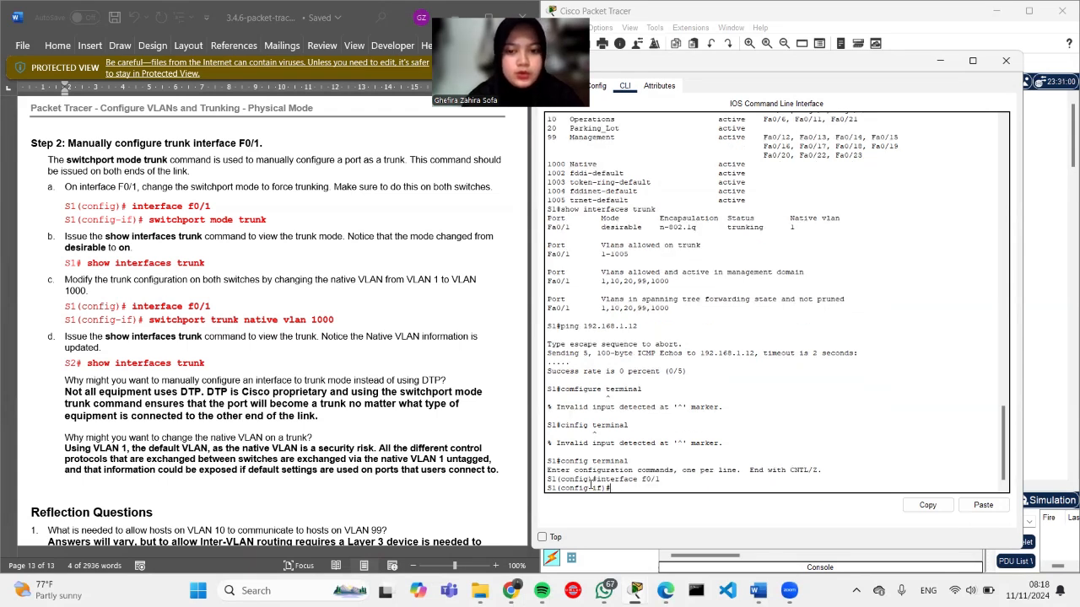
pyautogui.write('swi')
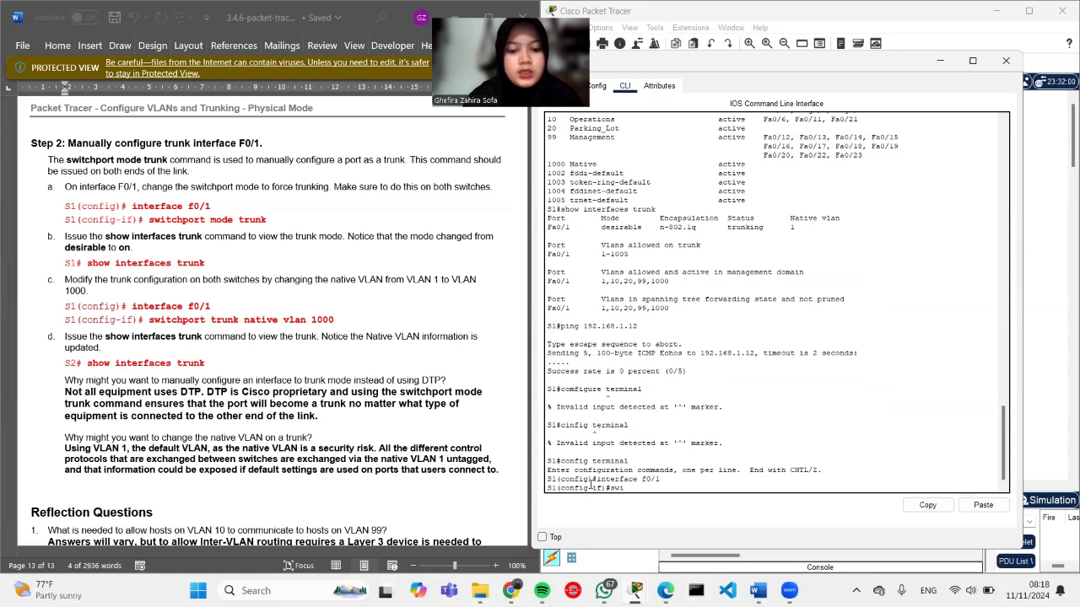
pyautogui.write('tchp')
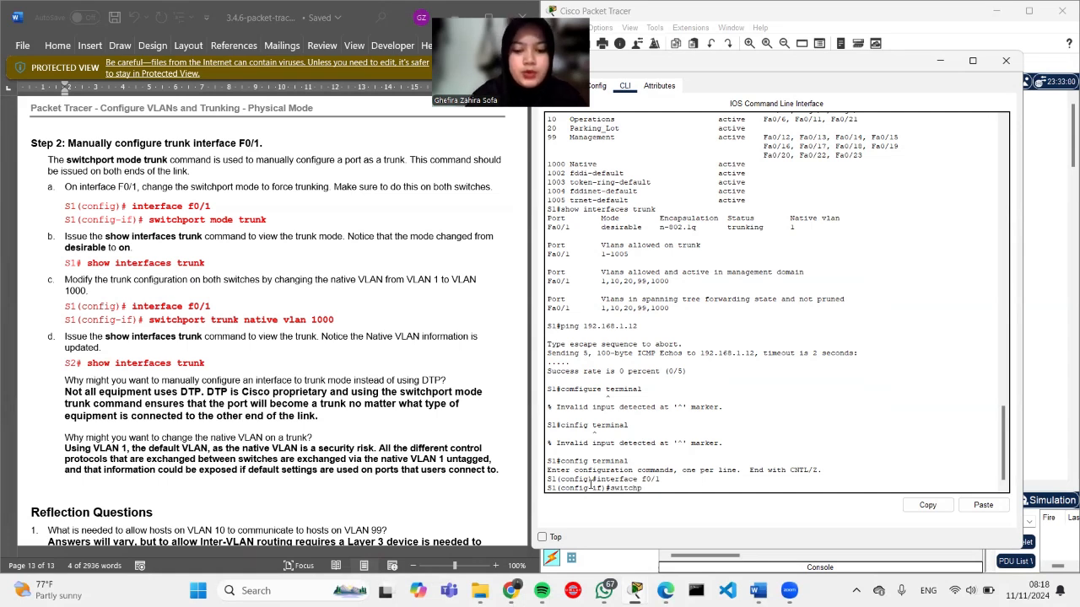
pyautogui.write('ort mode')
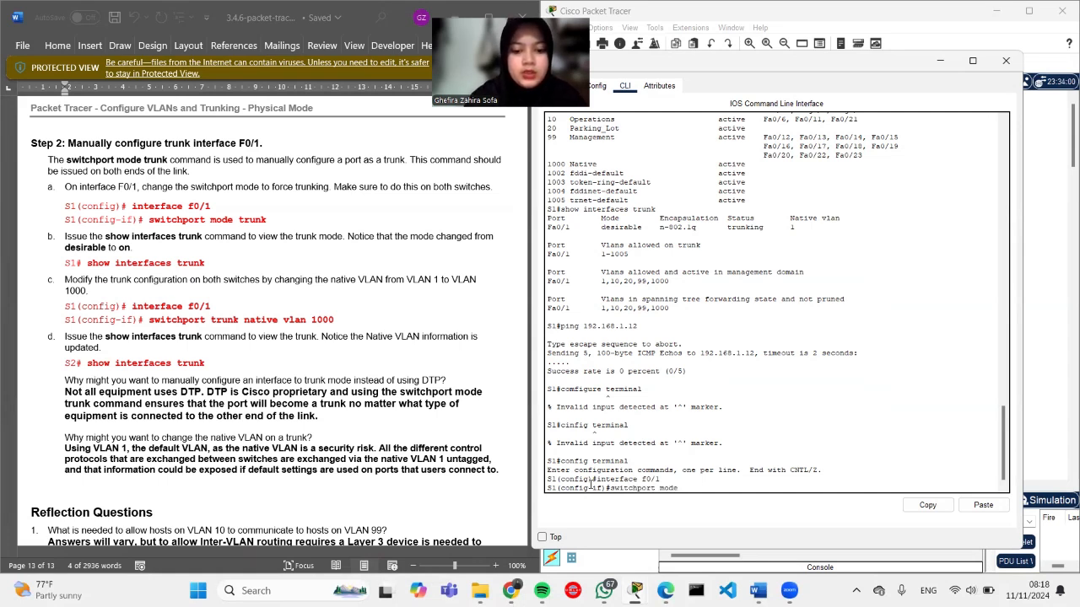
pyautogui.write(' trun')
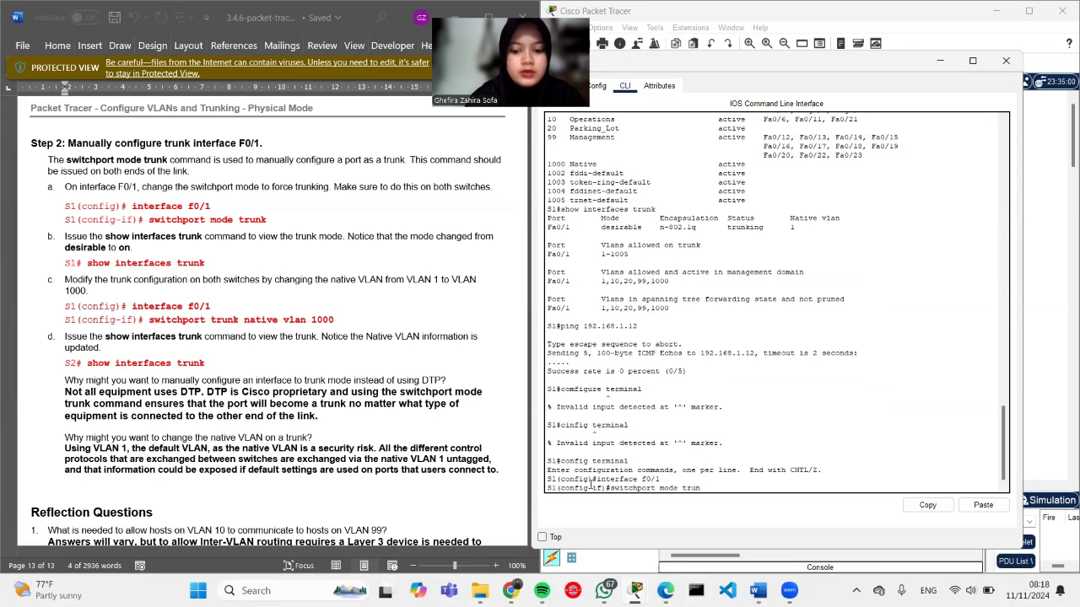
pyautogui.write('k')
pyautogui.press('Return')
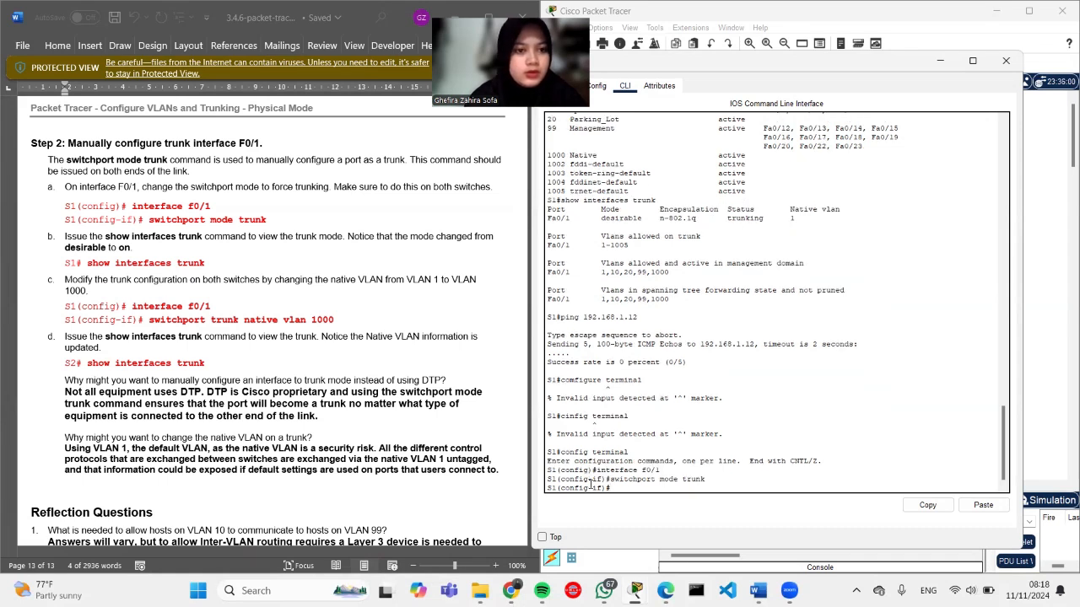
# Step: Exit to the S1# prompt and run show interface trunk
pyautogui.write('exit')
pyautogui.press('Return')
pyautogui.write('exit')
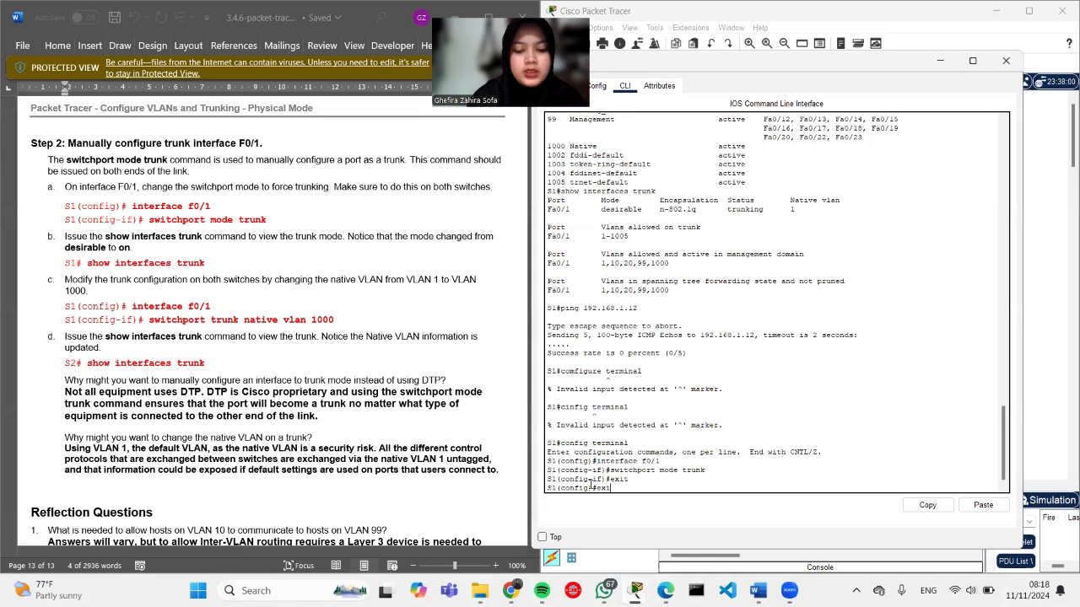
pyautogui.press('Return')
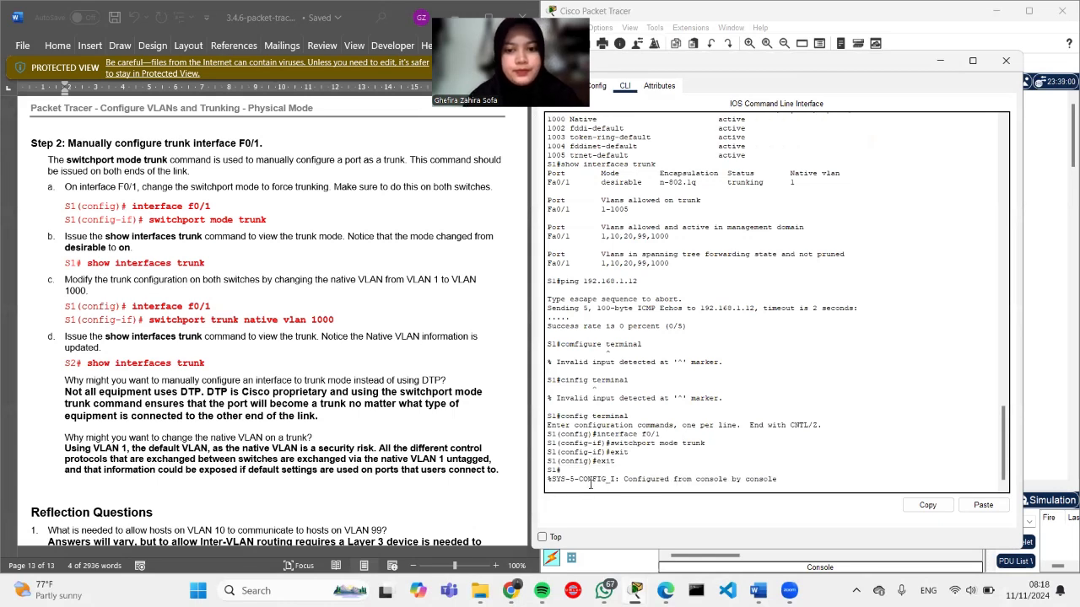
pyautogui.press('Return')
pyautogui.write('show ')
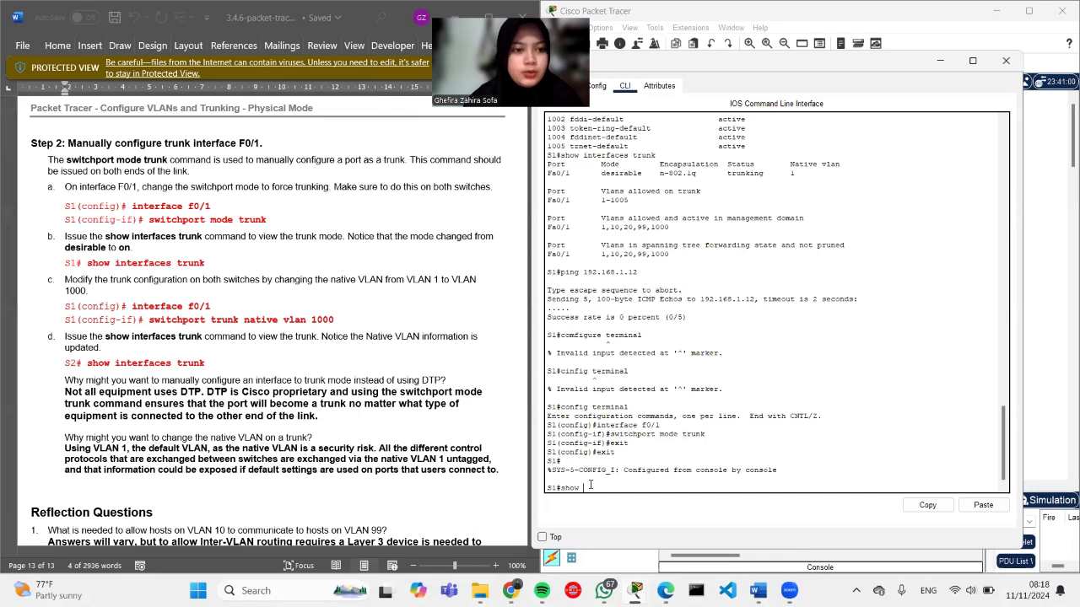
pyautogui.write('interface trunk')
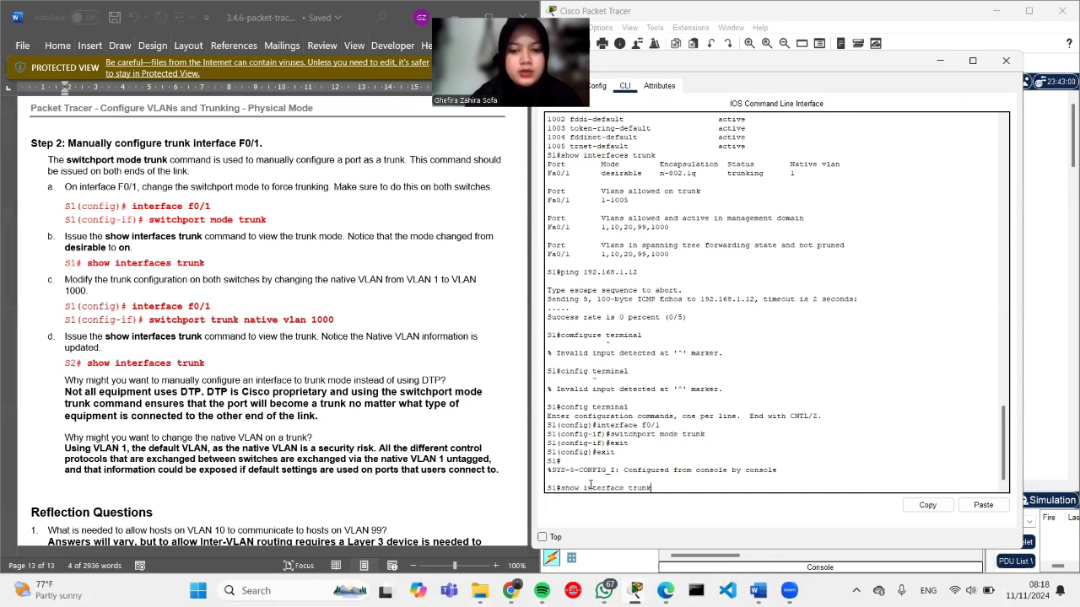
pyautogui.press('Return')
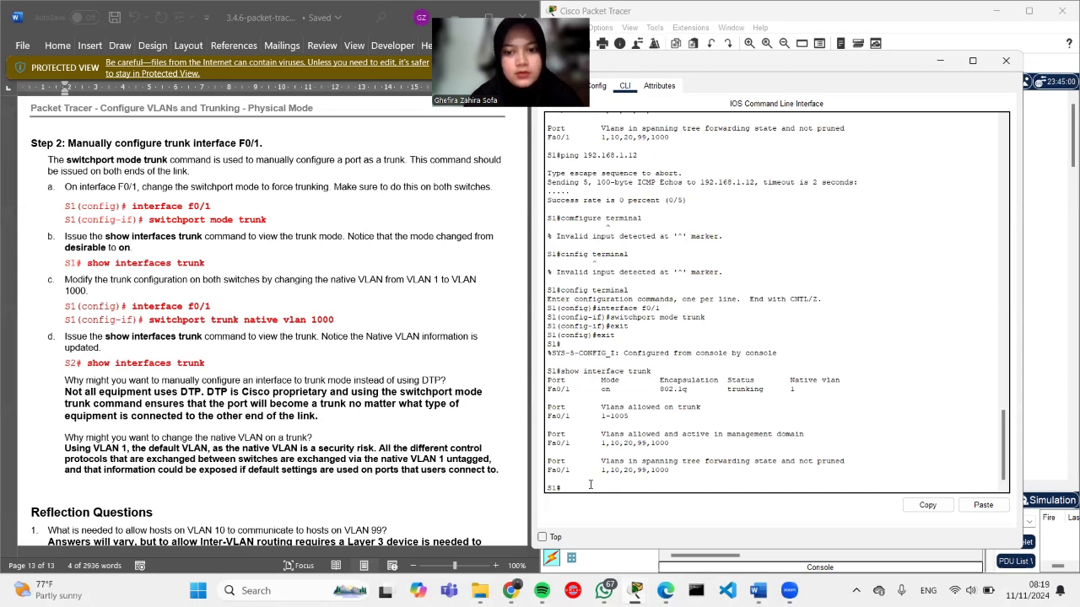
pyautogui.moveTo(548, 407); pyautogui.dragTo(646, 418)
pyautogui.click(568, 424)
pyautogui.click(578, 416)
pyautogui.click(652, 421)
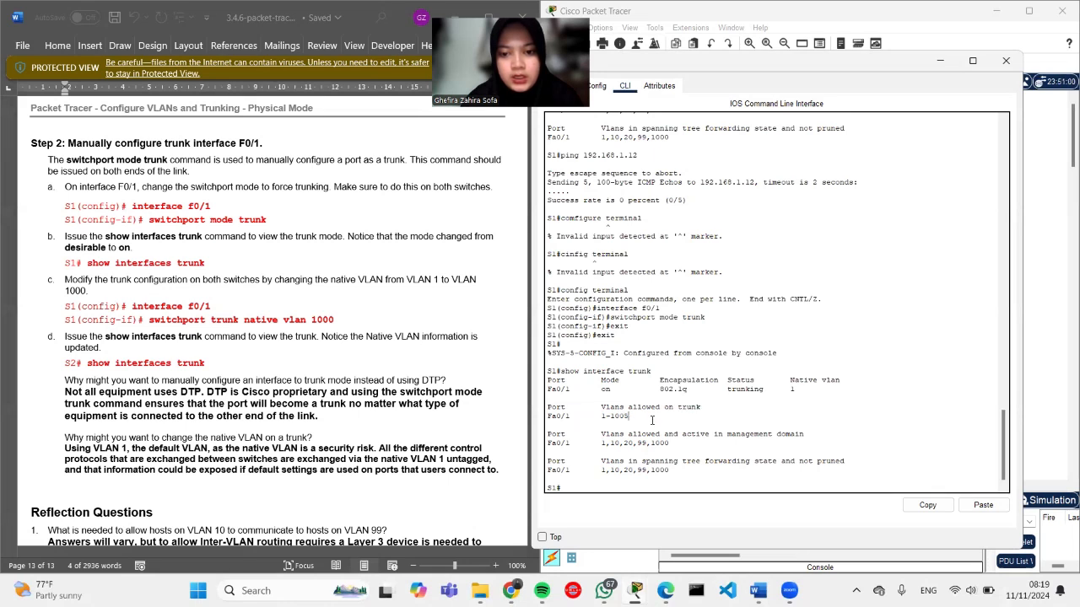
pyautogui.moveTo(596, 406); pyautogui.dragTo(628, 418)
pyautogui.click(629, 418)
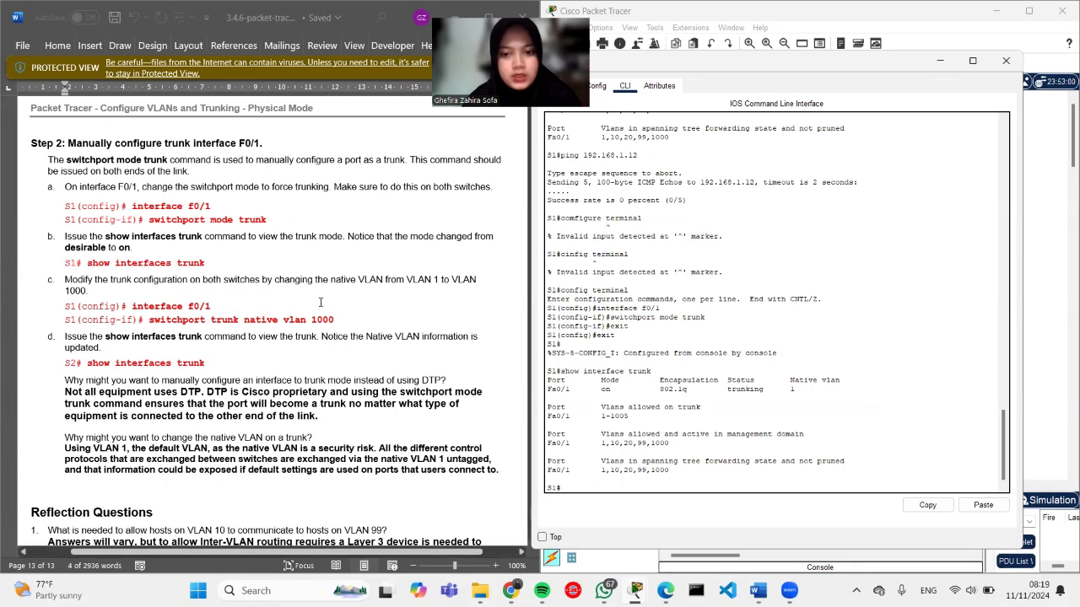
pyautogui.scroll(-1, 321, 305)
pyautogui.scroll(1, 321, 302)
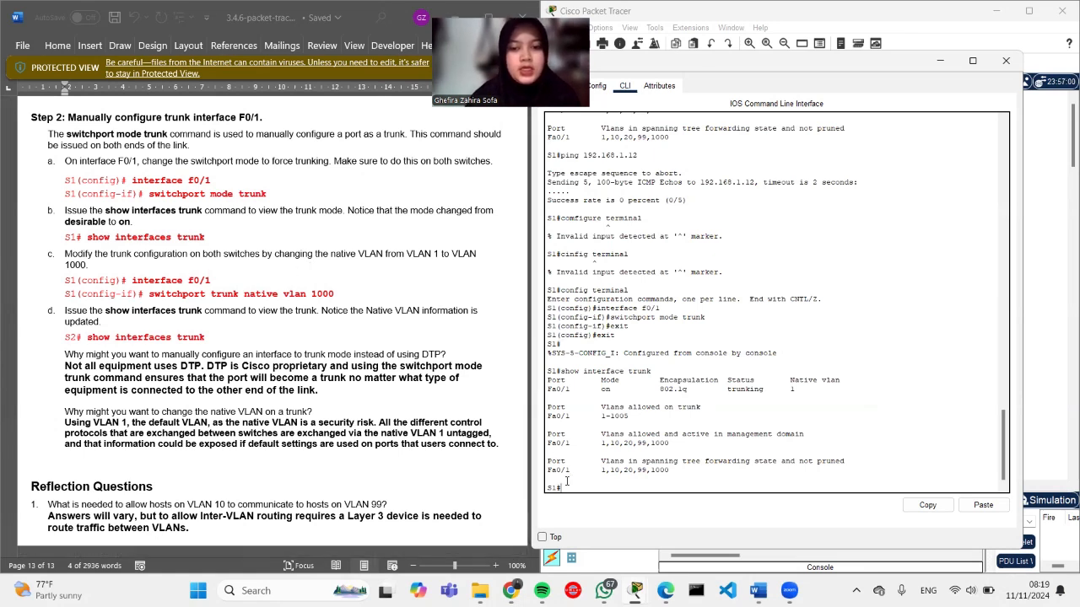
# Step: Paste 'switchport trunk native vlan 1000' into S1's F0/1 interface configuration
pyautogui.write('config termina')
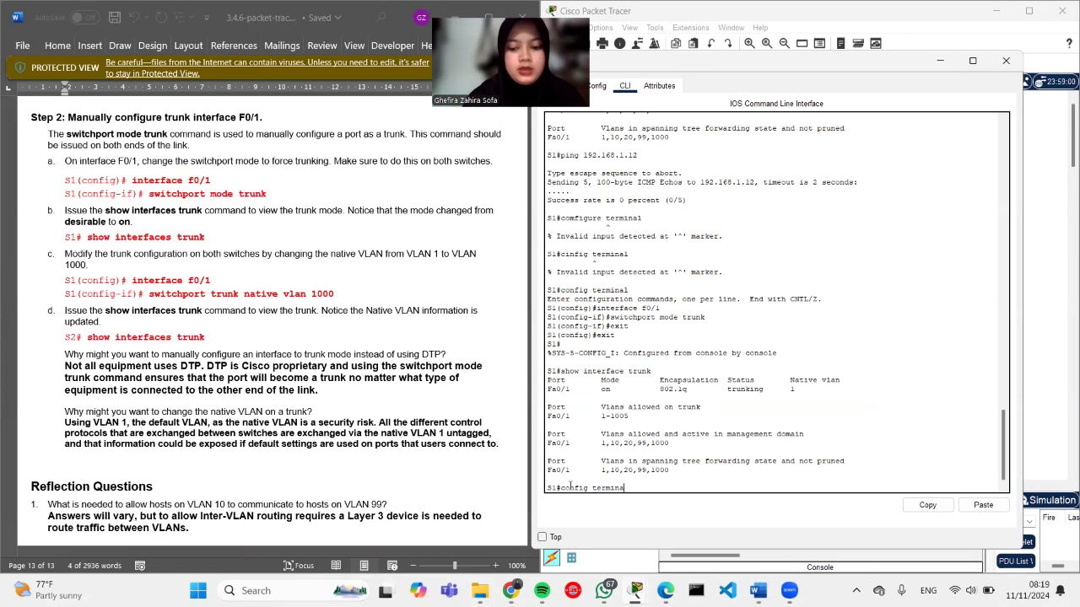
pyautogui.write('l')
pyautogui.press('Return')
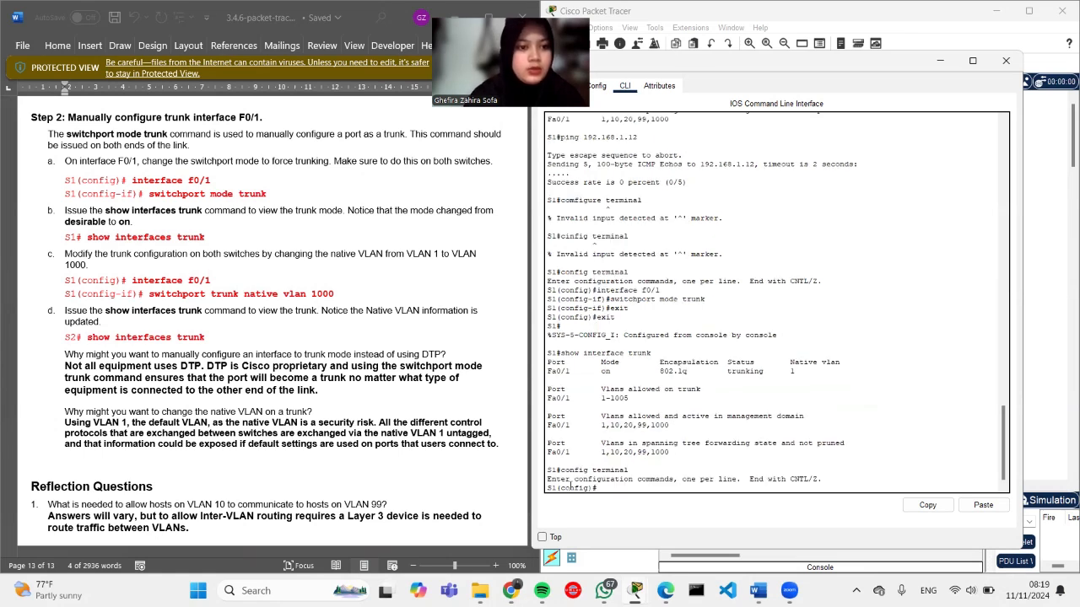
pyautogui.write('interfac')
pyautogui.write('e g')
pyautogui.write('0/1')
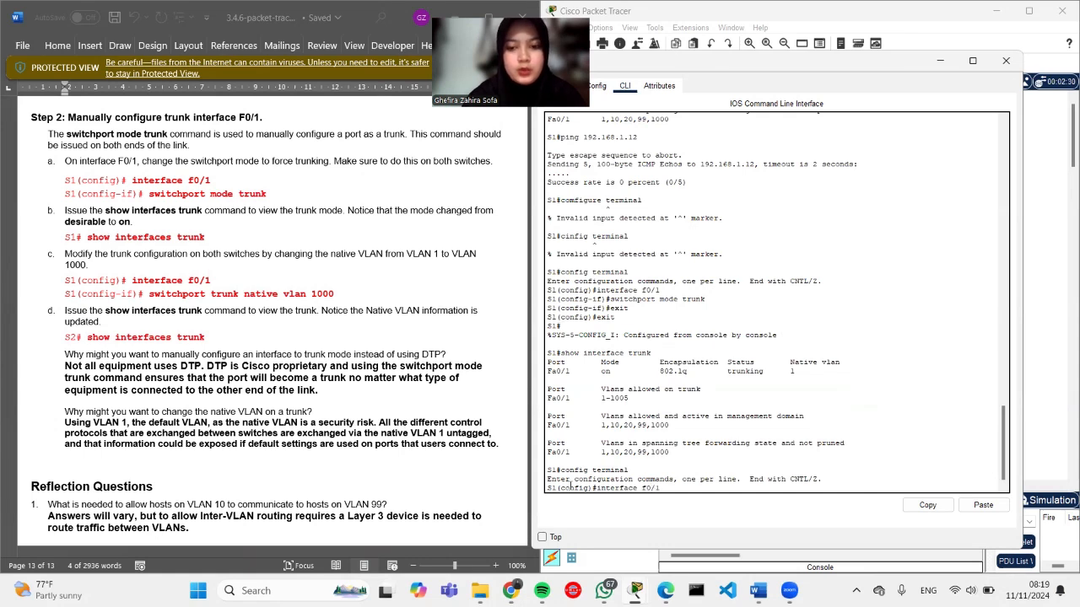
pyautogui.press('Return')
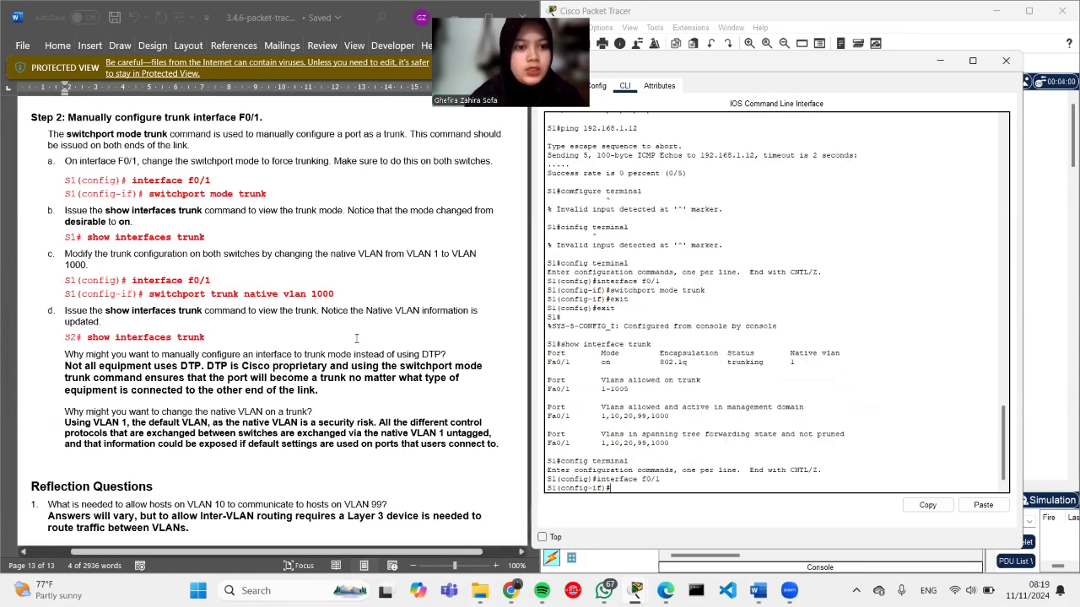
pyautogui.moveTo(337, 294); pyautogui.dragTo(148, 295)
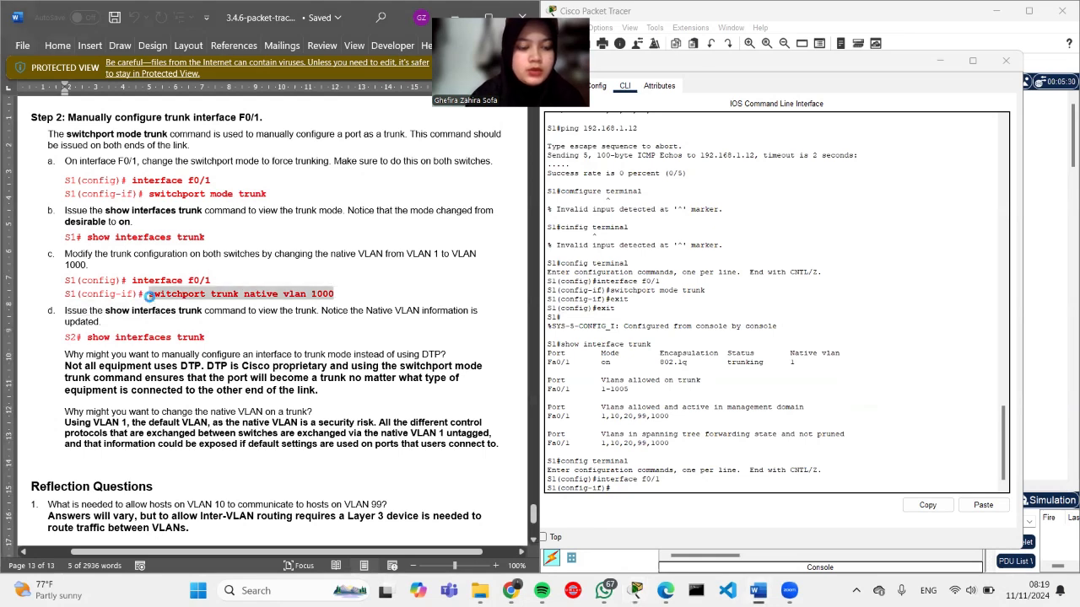
pyautogui.rightClick(631, 486)
pyautogui.click(641, 513)
# Step: Leave configuration mode and start typing a show interfaces command
pyautogui.write('e vlan 1000')
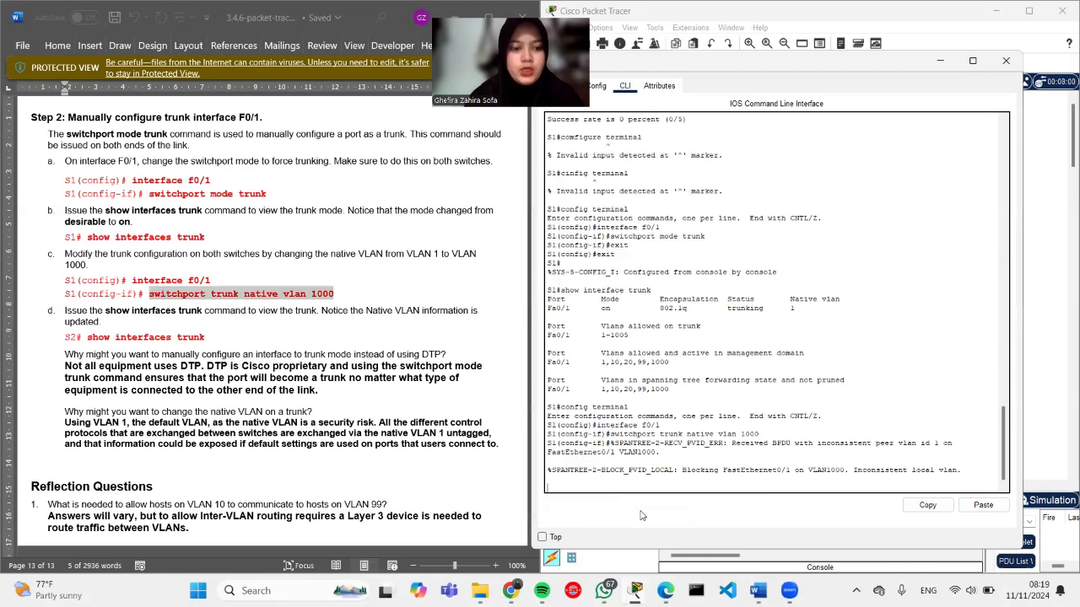
pyautogui.write('xit')
pyautogui.press('Return')
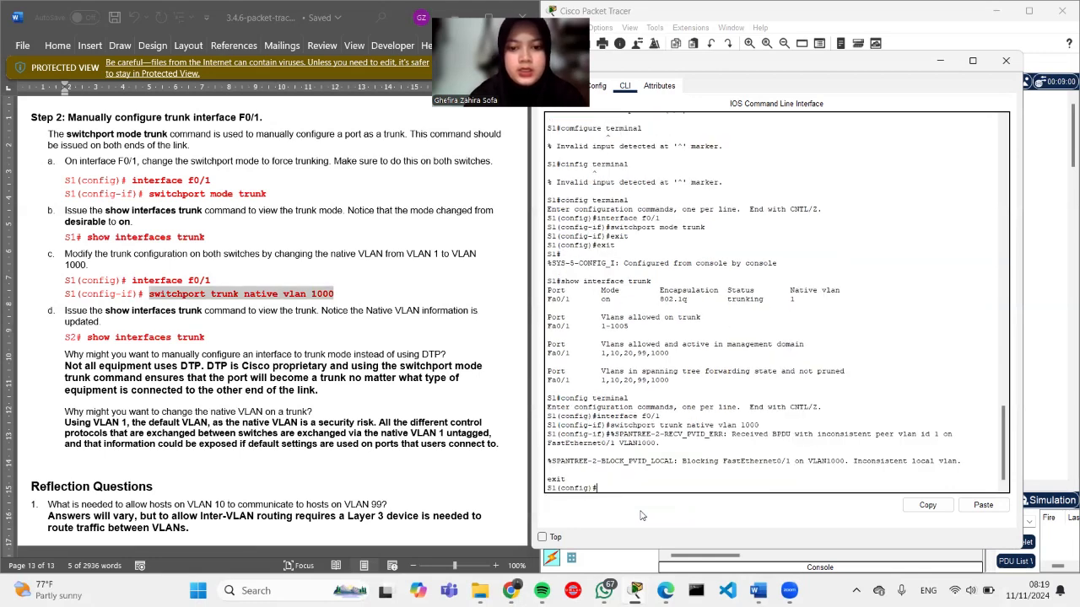
pyautogui.write('exit')
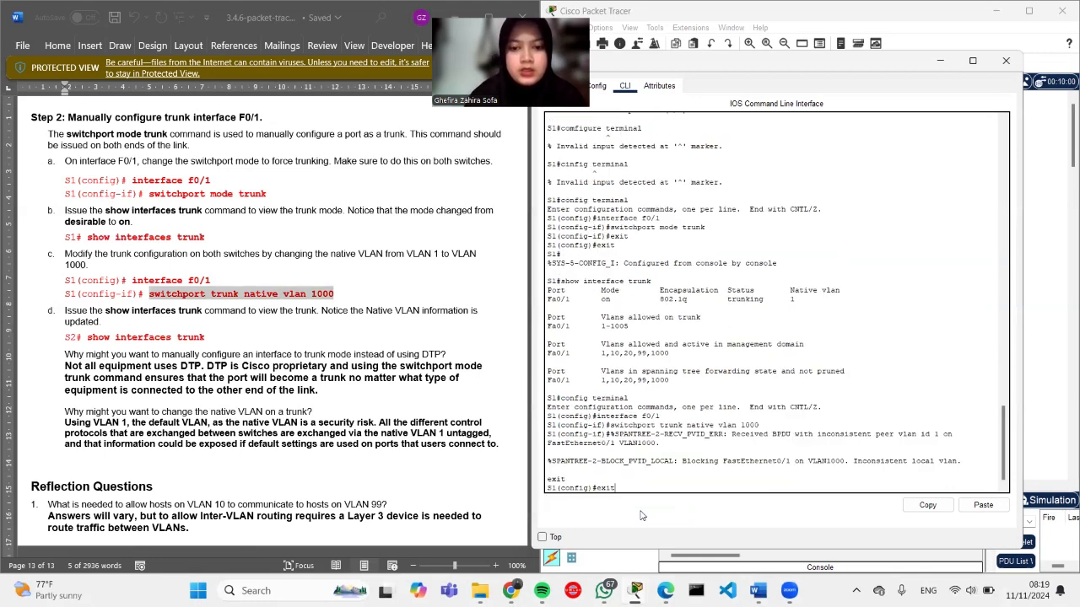
pyautogui.press('Return')
pyautogui.press('Return')
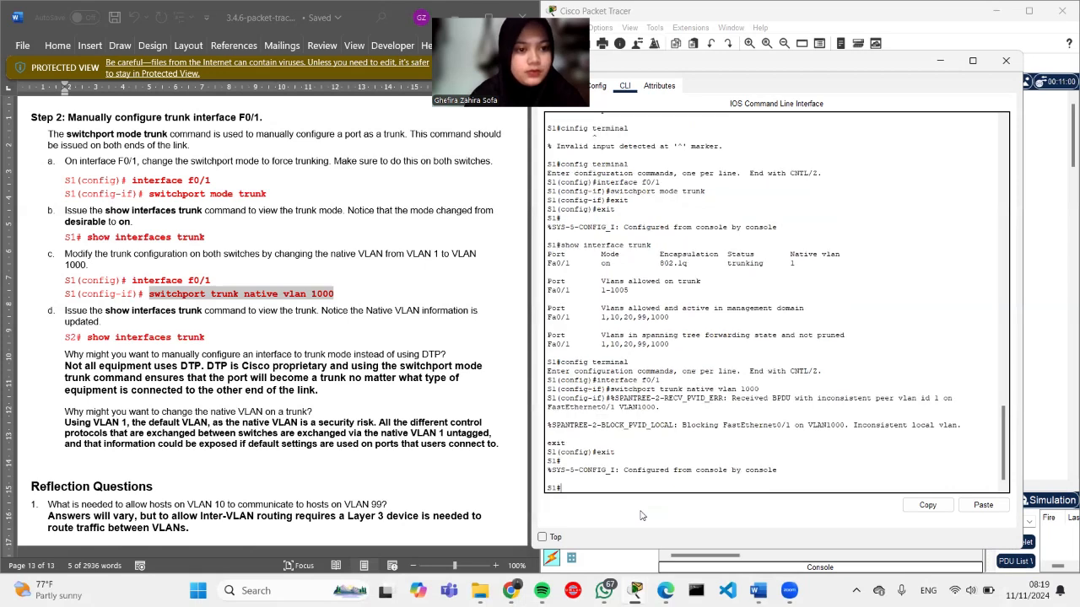
pyautogui.write('sh')
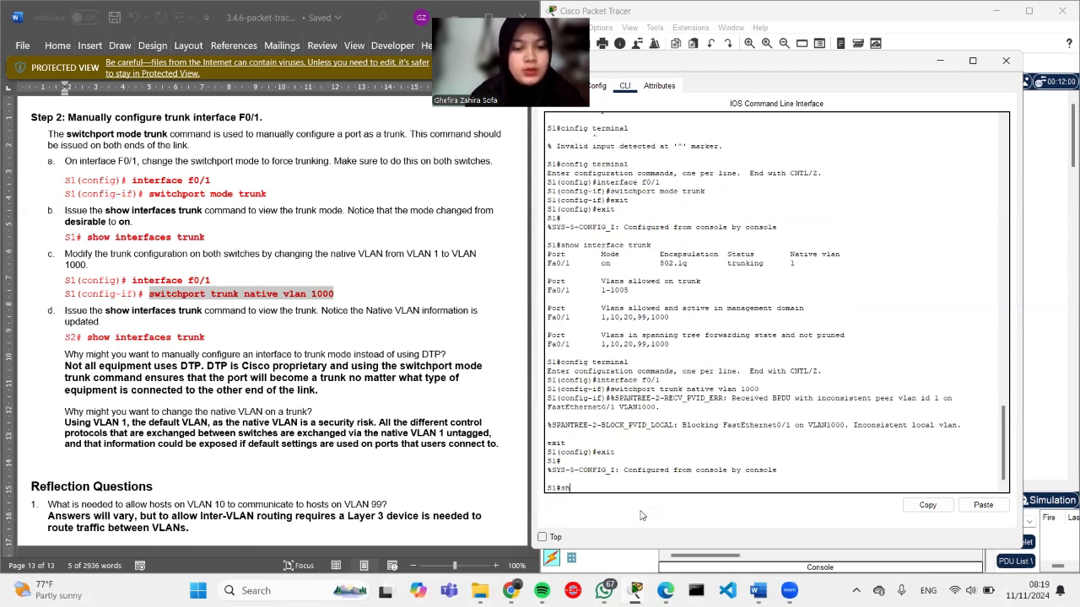
pyautogui.write('ow interf')
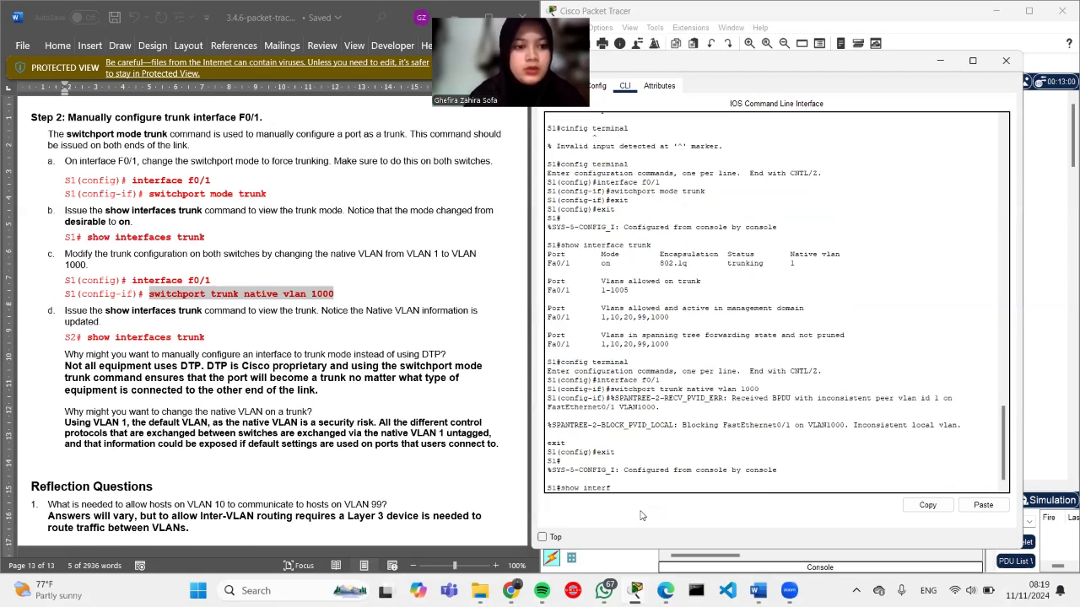
pyautogui.write('aces')
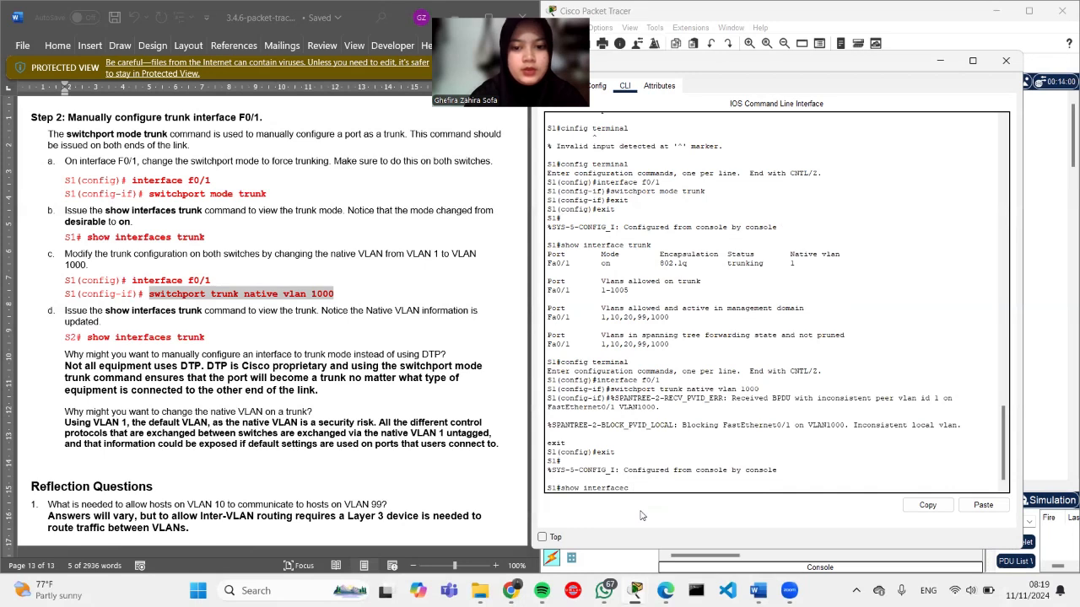
pyautogui.press('BackSpace')
pyautogui.press('BackSpace')
pyautogui.press('BackSpace')
pyautogui.press('BackSpace')
# Step: Run show interfaces trunk on S1 and highlight the forwarding VLANs 10,20,99 lines
pyautogui.write('ce')
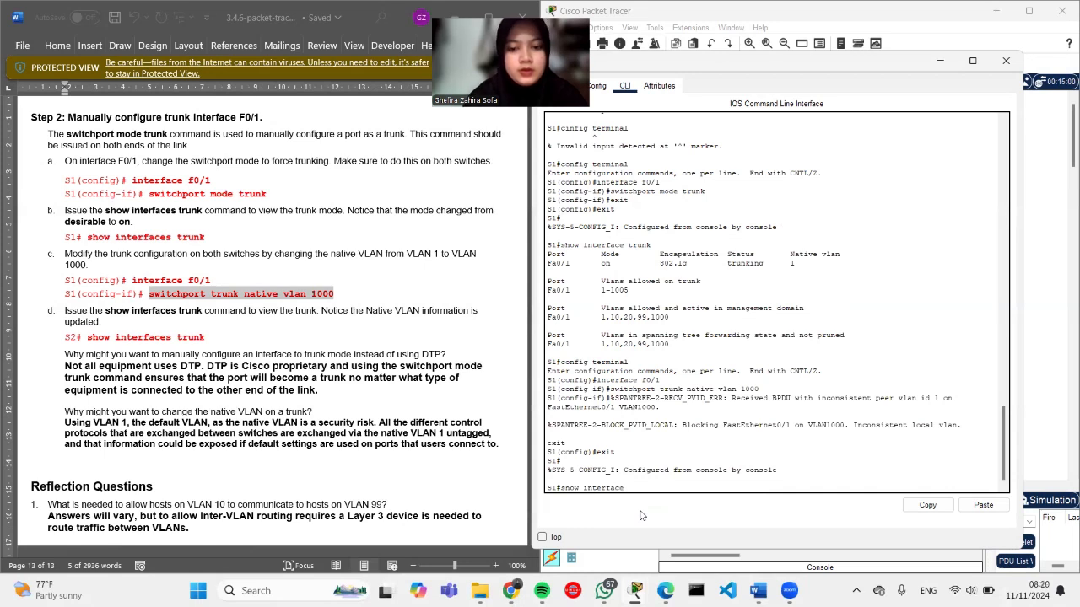
pyautogui.write('s trunk')
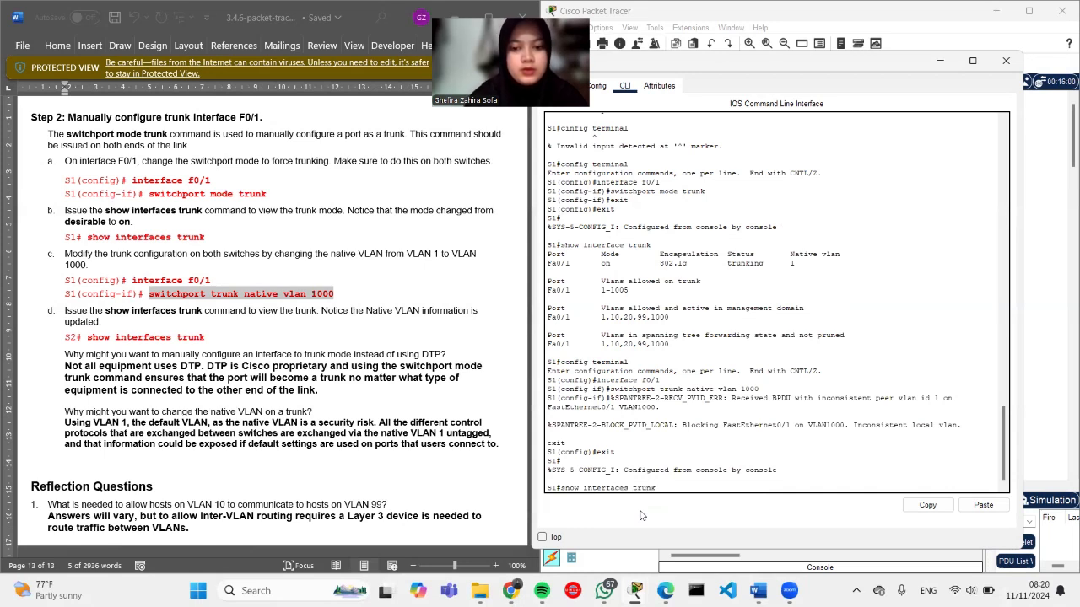
pyautogui.press('Return')
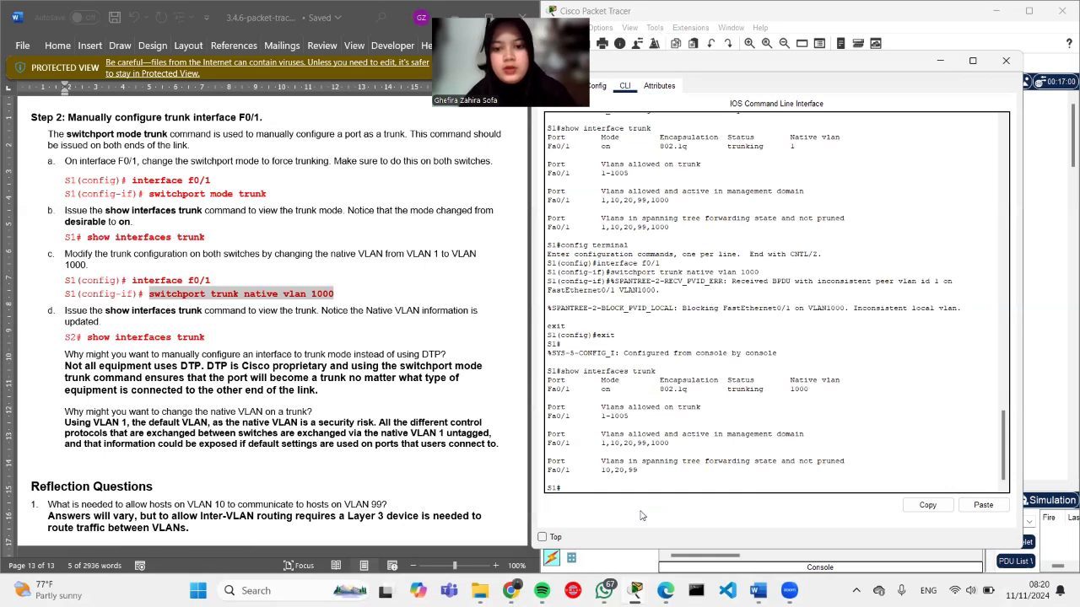
pyautogui.scroll(-1, 643, 469)
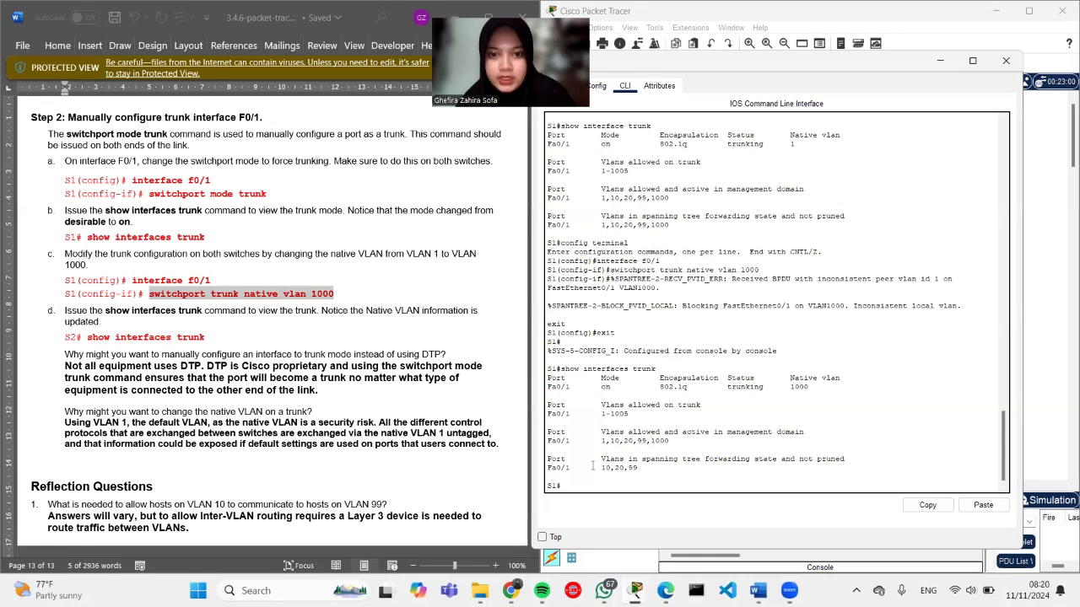
pyautogui.moveTo(549, 213); pyautogui.dragTo(672, 226)
pyautogui.click(674, 227)
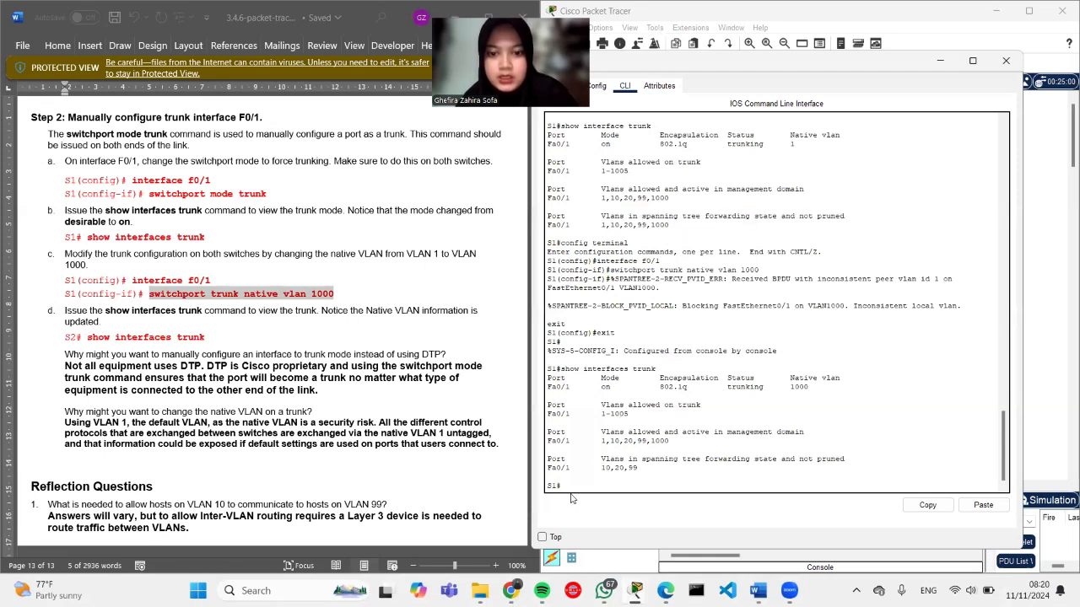
pyautogui.moveTo(548, 457)
pyautogui.mouseDown()
pyautogui.moveTo(653, 484)
pyautogui.moveTo(653, 473)
pyautogui.moveTo(595, 460)
pyautogui.moveTo(548, 461)
pyautogui.mouseUp()
pyautogui.click(653, 473)
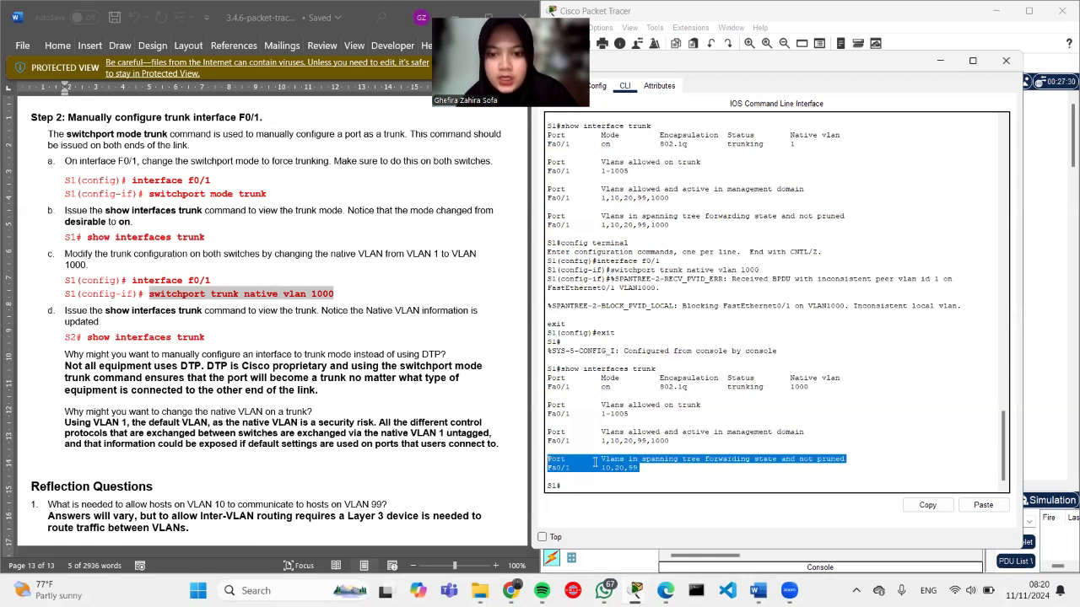
pyautogui.click(705, 471)
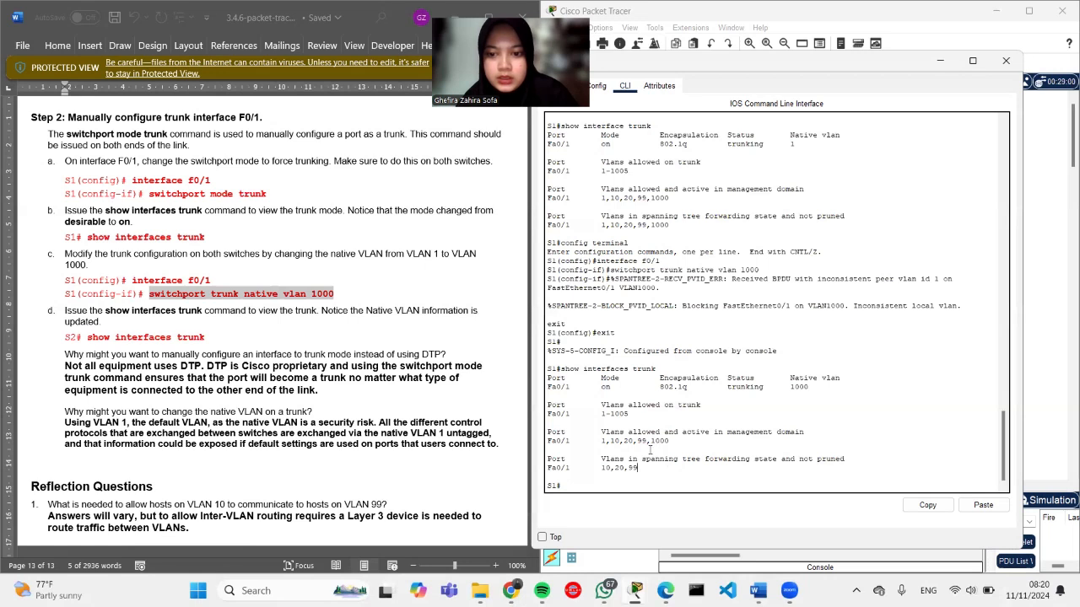
pyautogui.moveTo(590, 458); pyautogui.dragTo(658, 469)
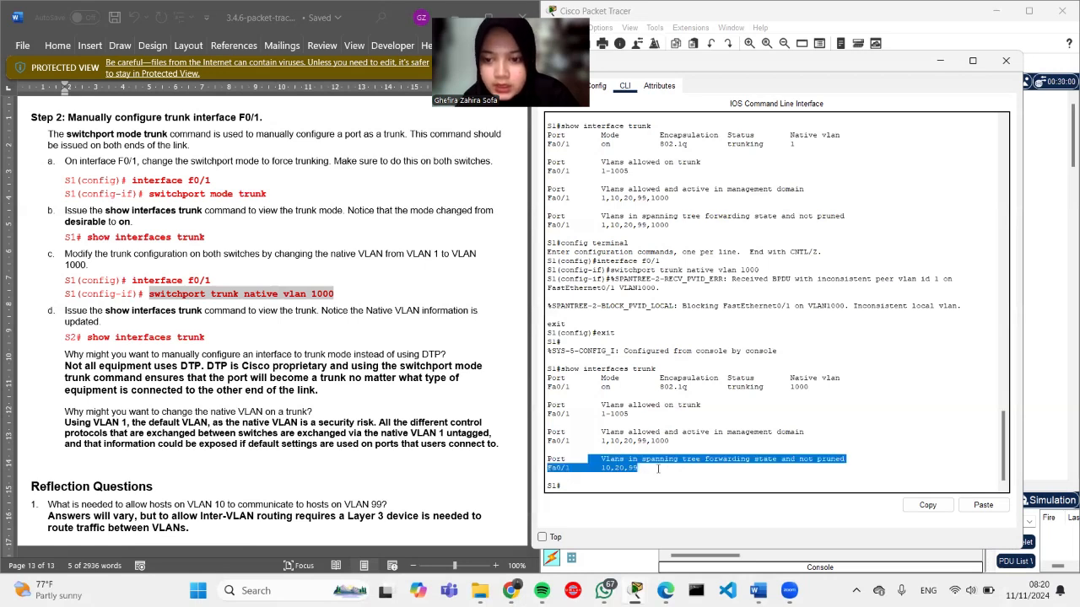
pyautogui.click(658, 469)
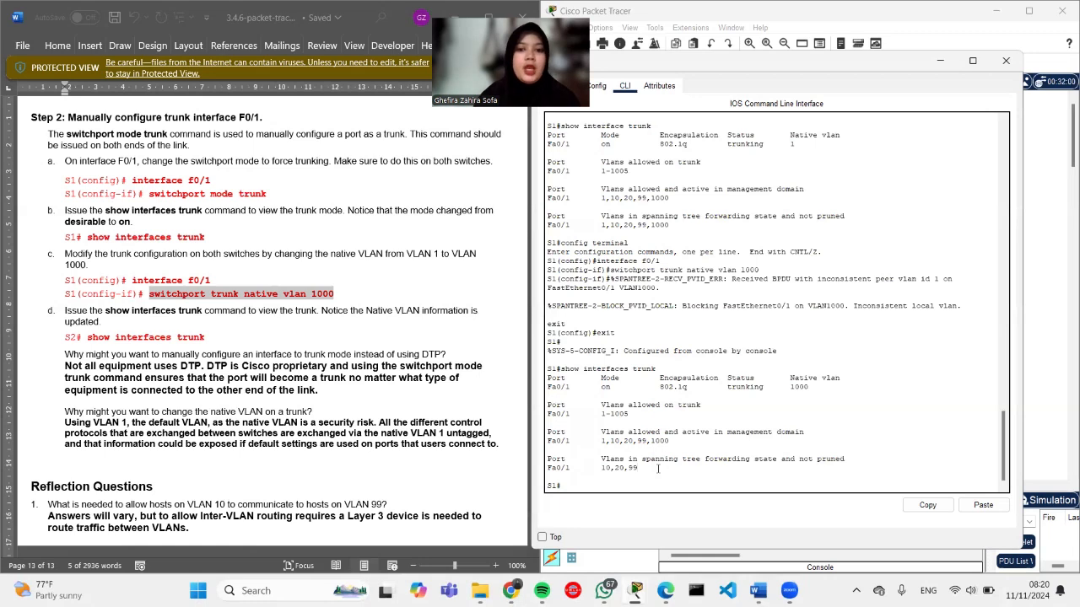
pyautogui.scroll(-3, 221, 435)
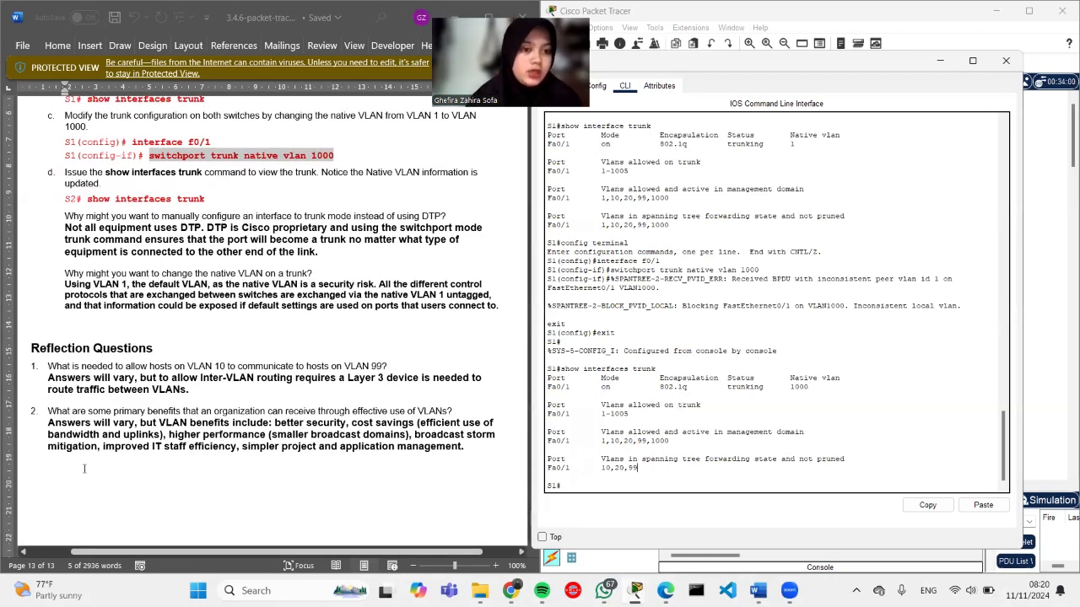
pyautogui.scroll(-1, 108, 385)
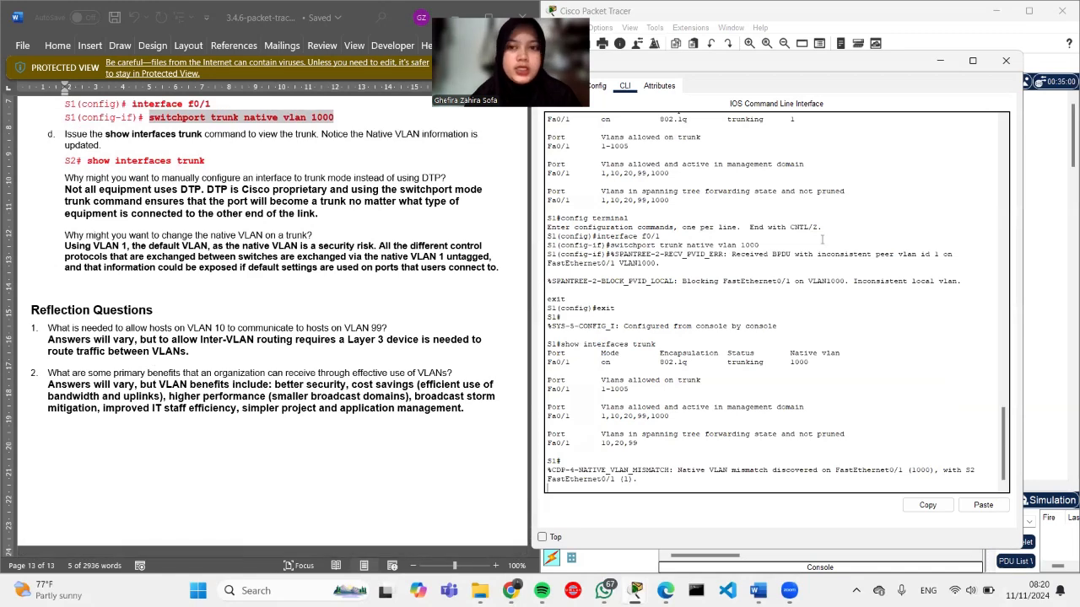
# Step: Return to the Physical workspace showing the PCA, S1, S2 and PCB topology
pyautogui.click(1044, 201)
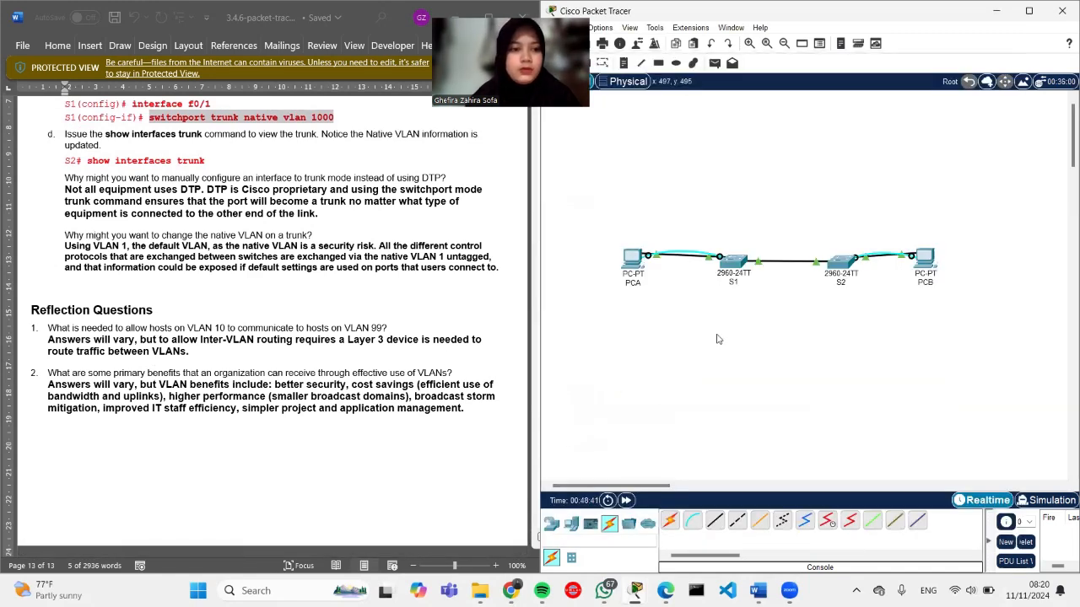
pyautogui.scroll(-2, 439, 368)
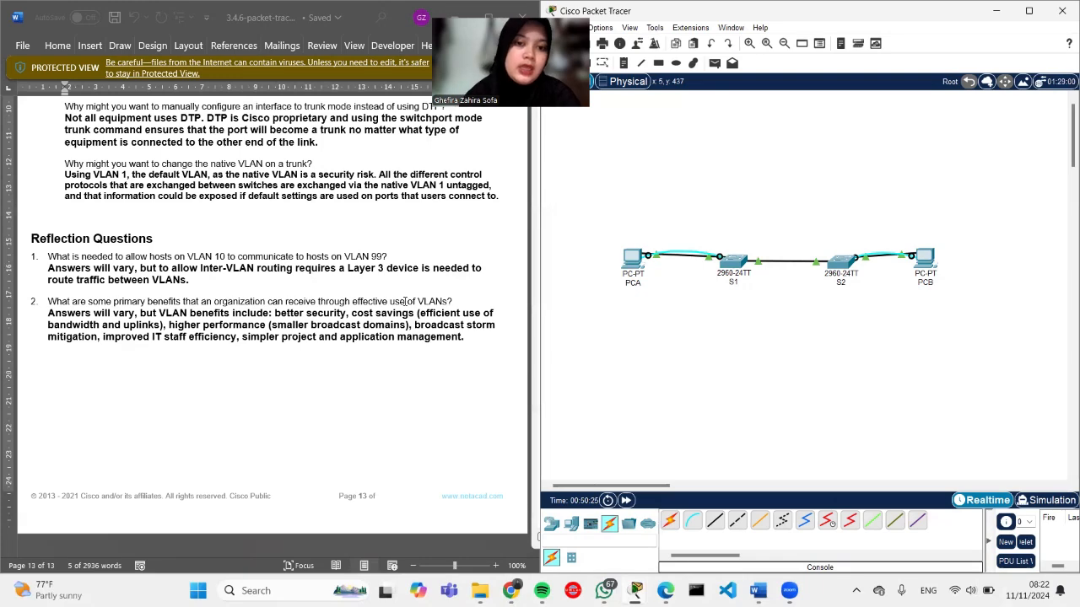
# Step: Switch from the Word handout to the PDF module at 3.5.1 VLAN Dengan Switch
pyautogui.scroll(20, 295, 289)
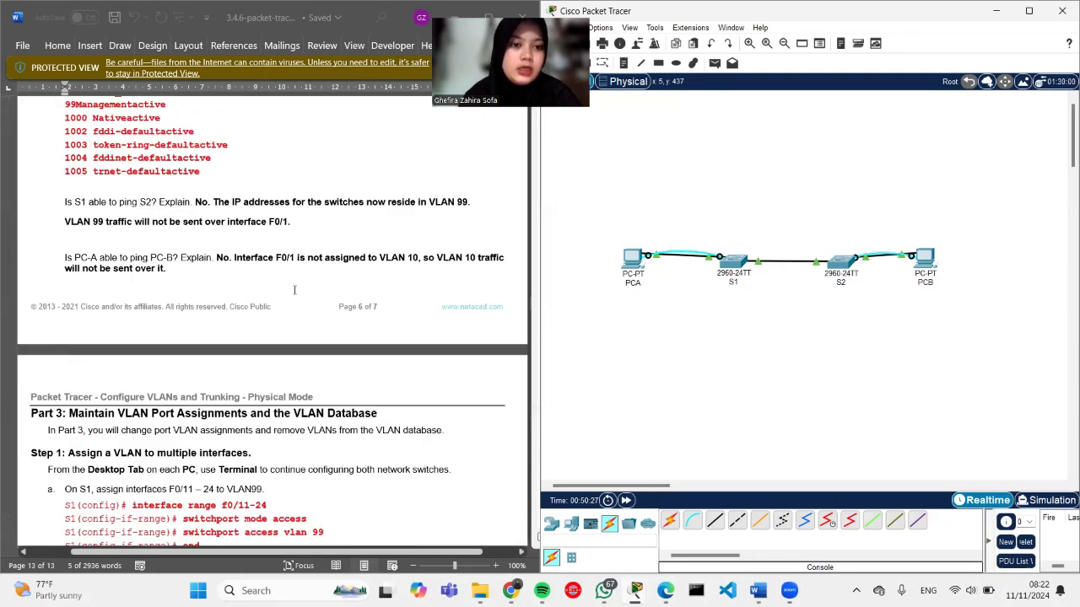
pyautogui.scroll(20, 294, 289)
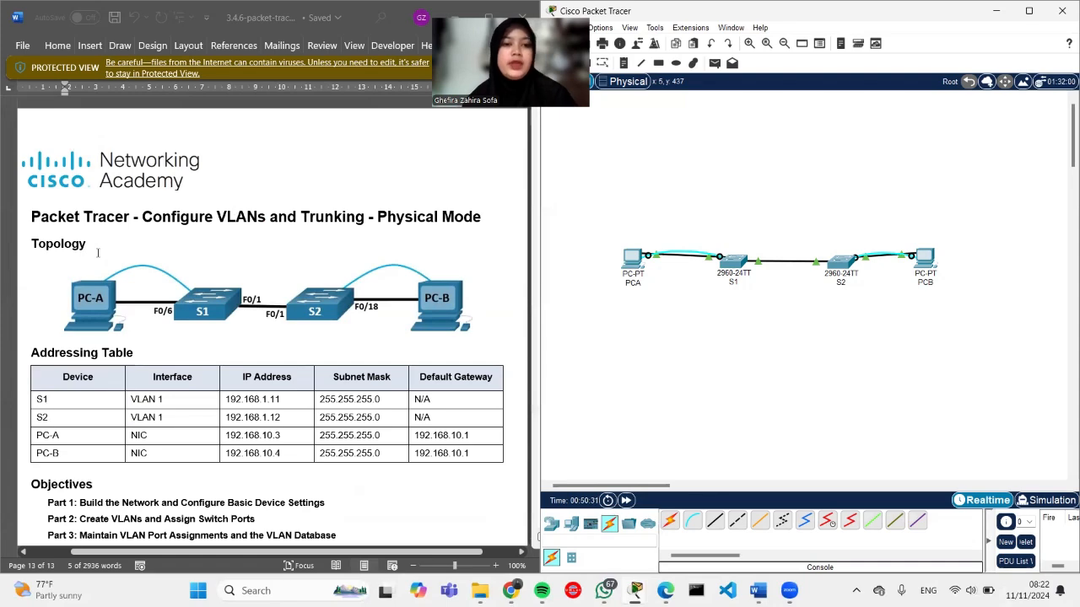
pyautogui.scroll(-3, 227, 256)
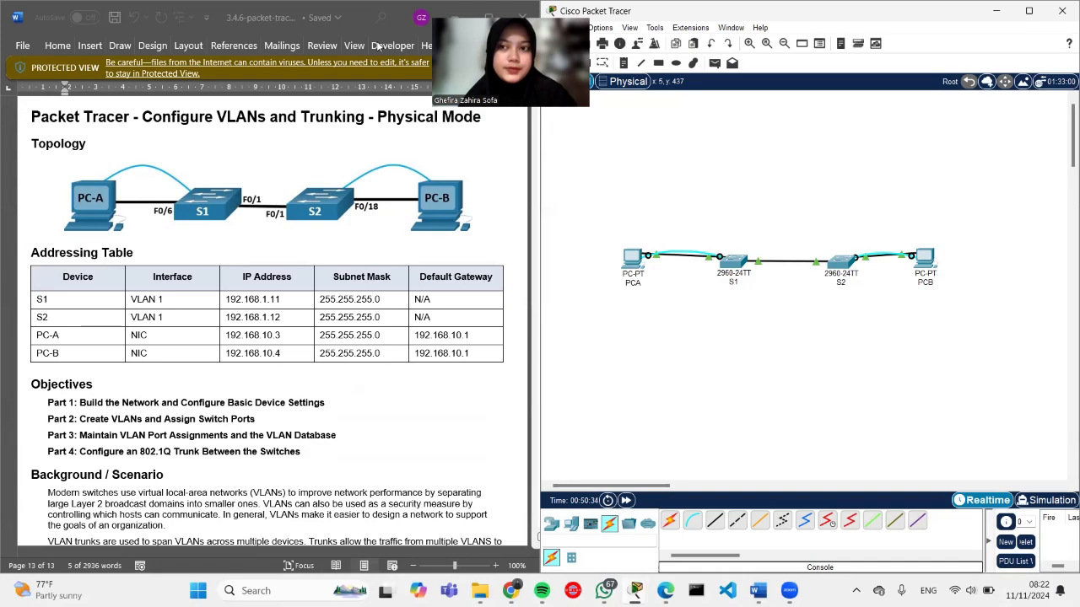
pyautogui.click(378, 45)
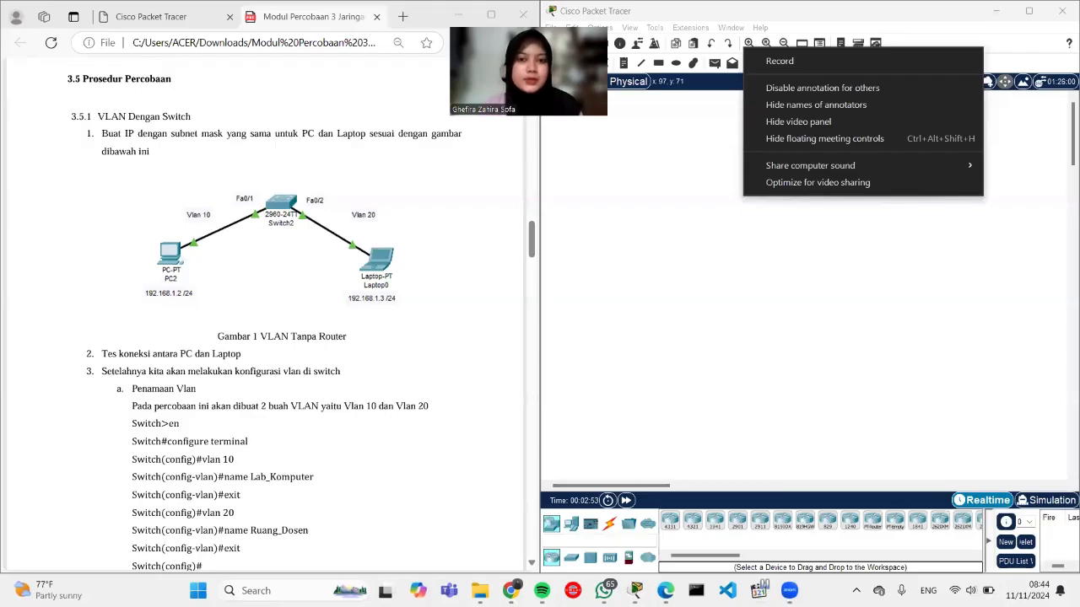
pyautogui.click(601, 177)
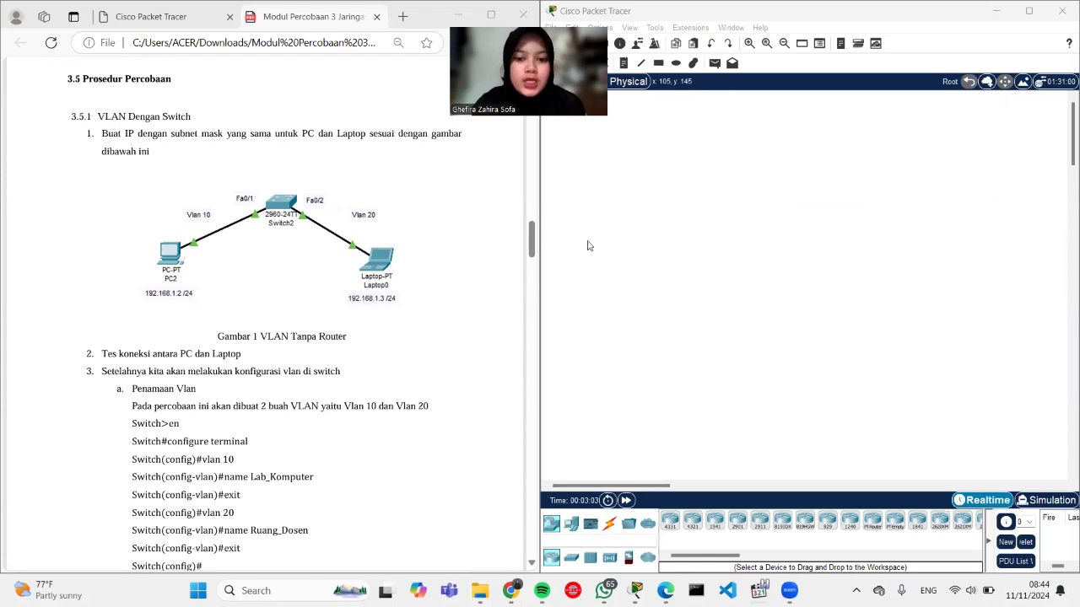
# Step: Place a PC, a laptop and a 2960 switch in the workspace
pyautogui.click(571, 524)
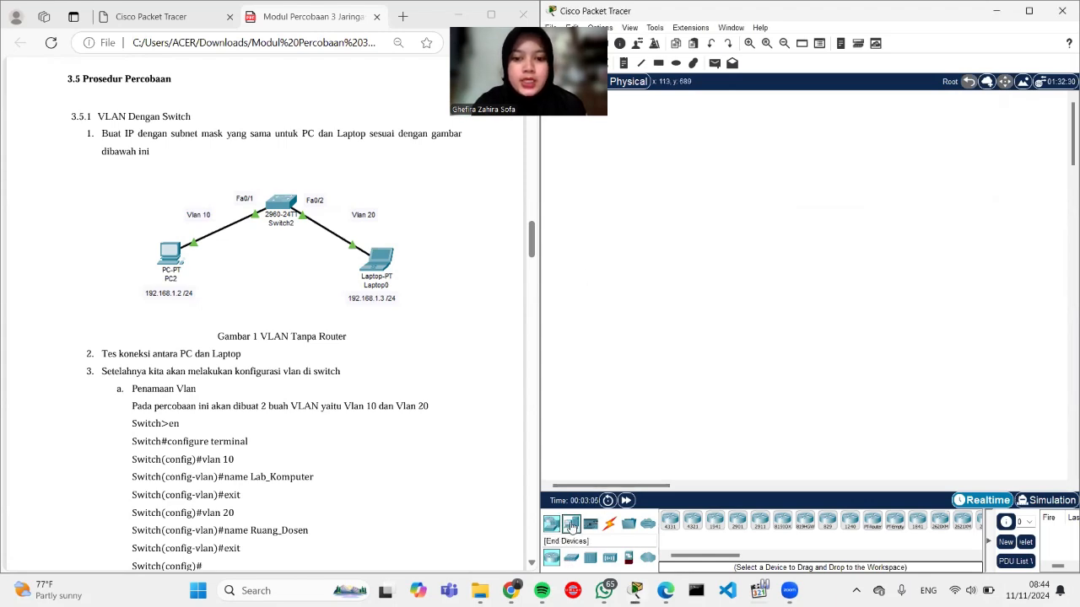
pyautogui.click(671, 527)
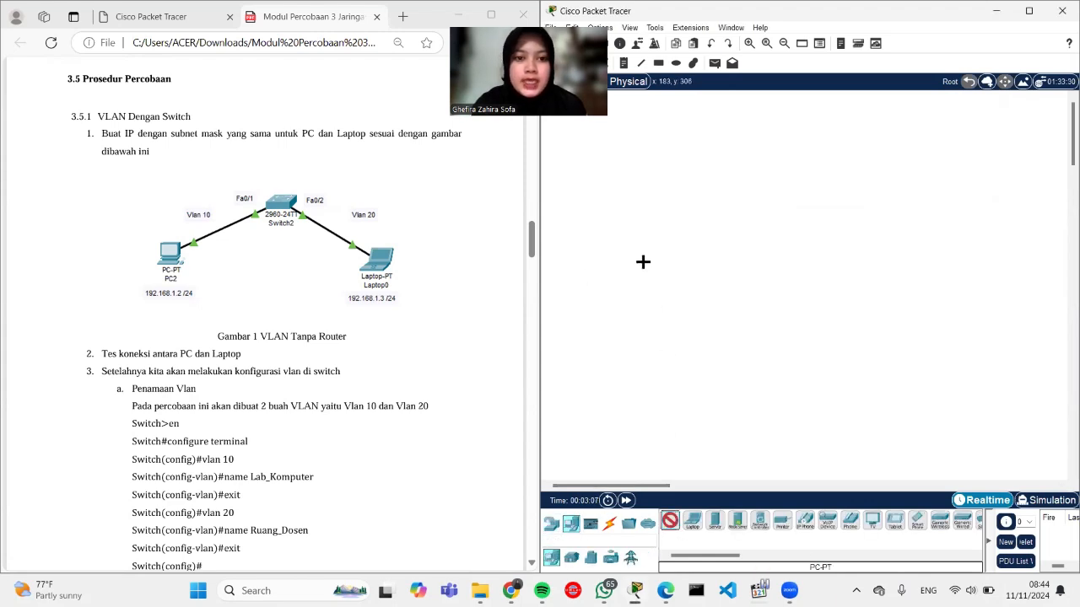
pyautogui.click(641, 261)
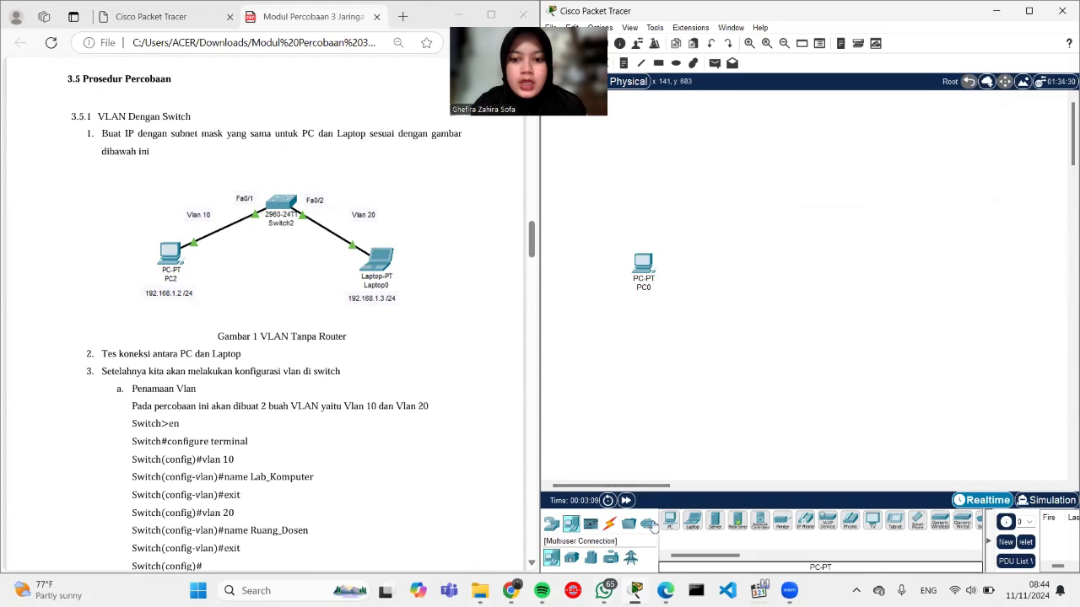
pyautogui.click(700, 525)
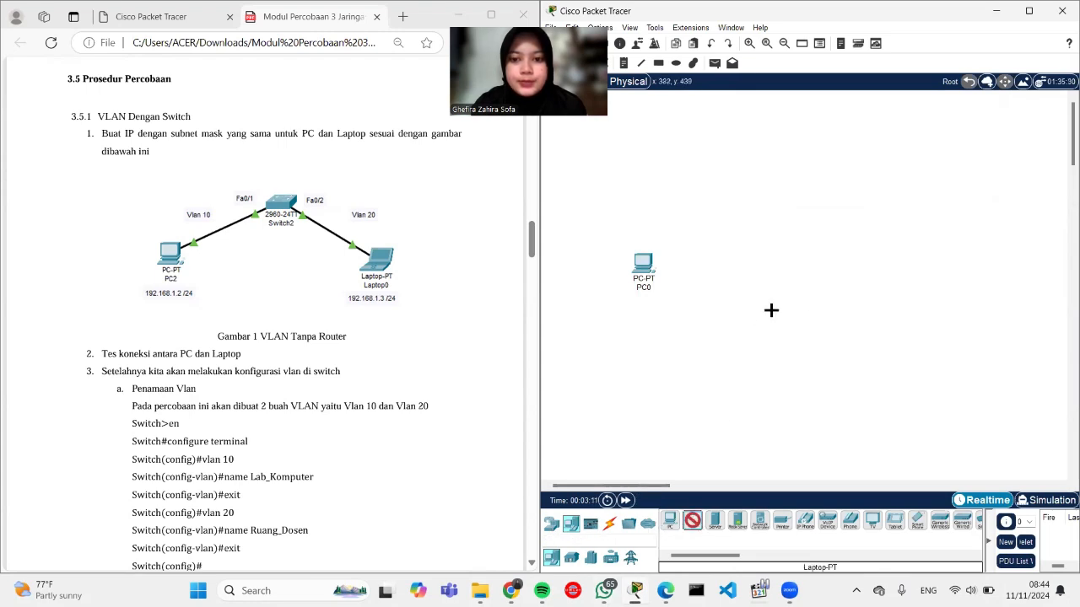
pyautogui.click(842, 276)
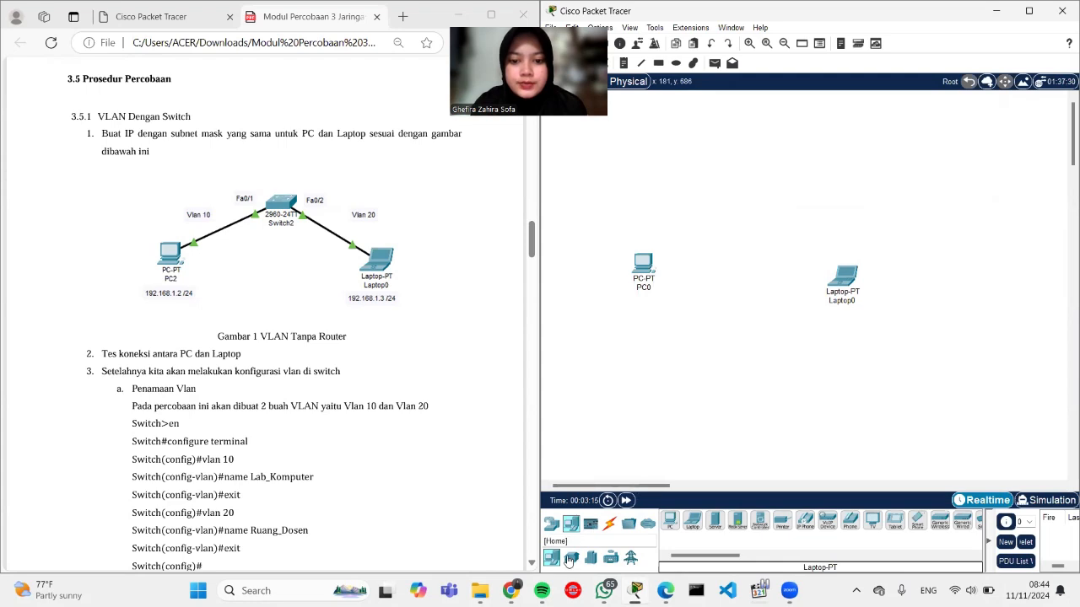
pyautogui.click(551, 527)
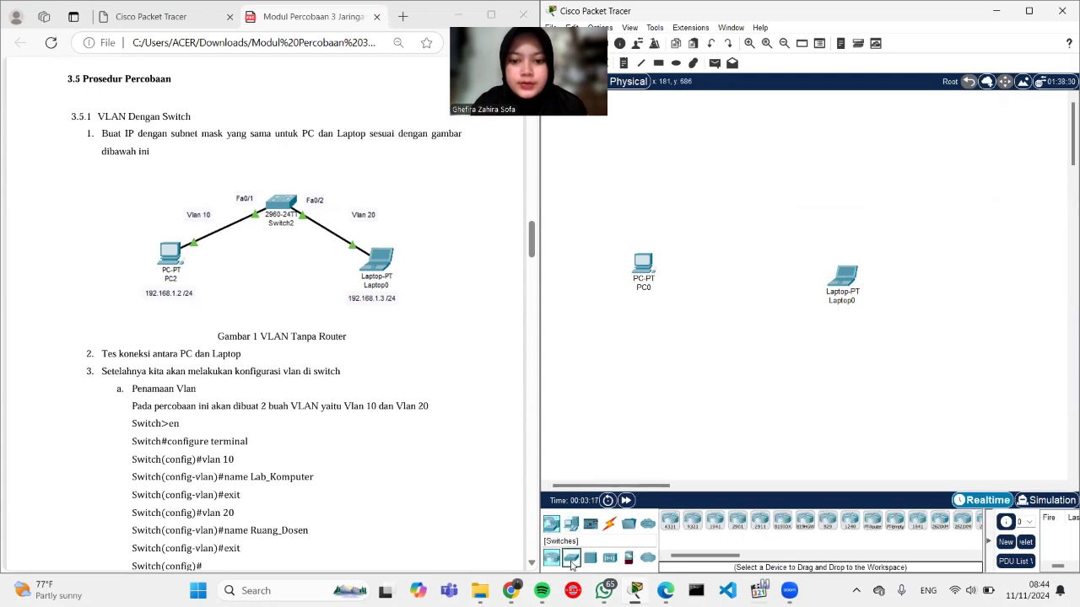
pyautogui.click(571, 557)
pyautogui.click(670, 521)
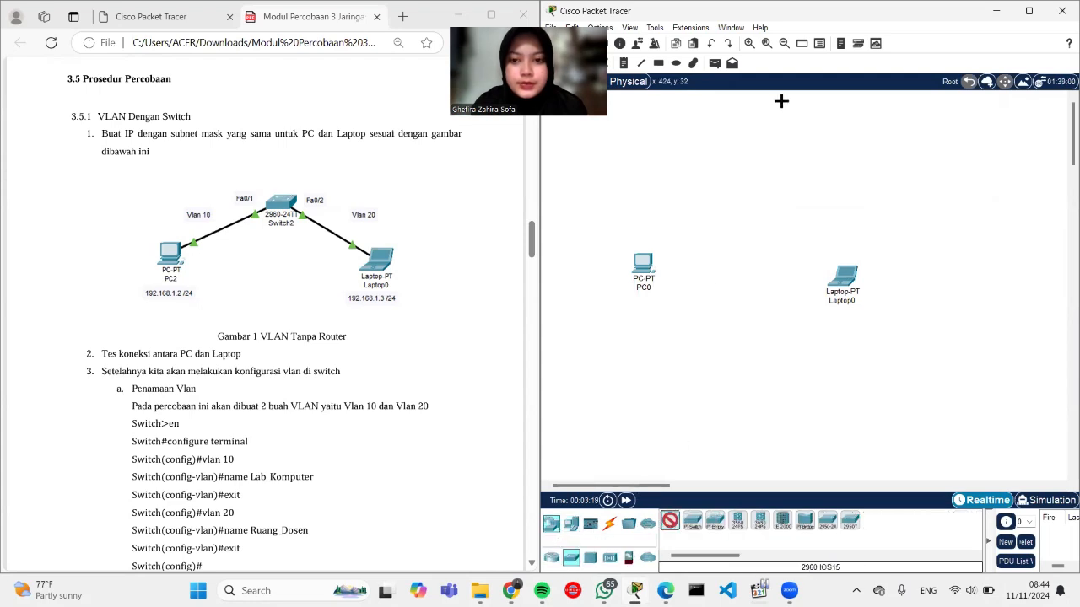
pyautogui.click(748, 172)
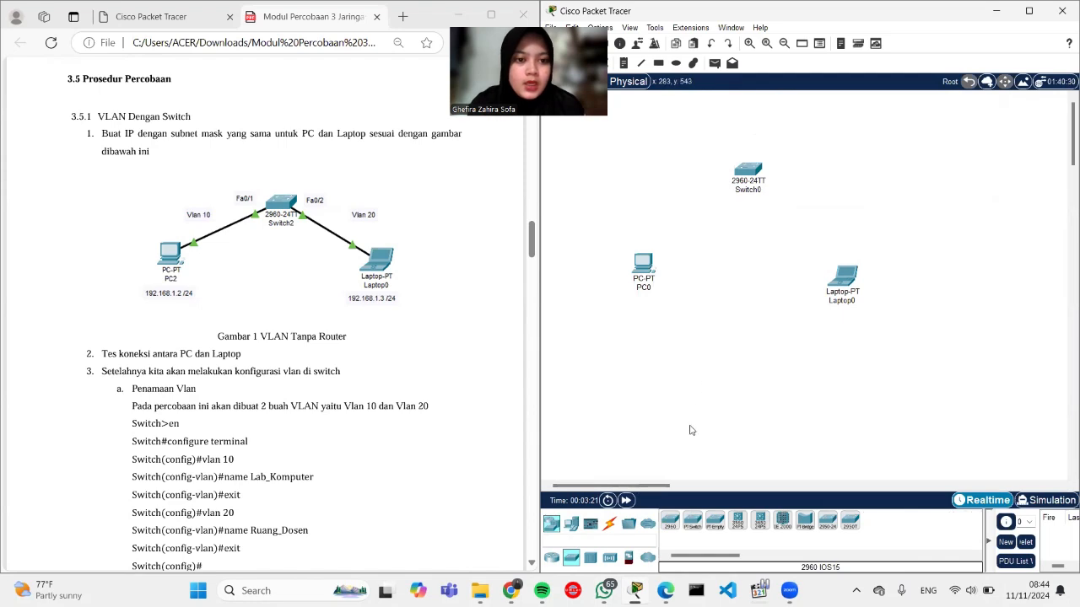
# Step: Cable PC0 FastEthernet0 to Switch0 Fa0/1 and Laptop0 FastEthernet0 to Fa0/2 with straight-through copper
pyautogui.click(615, 526)
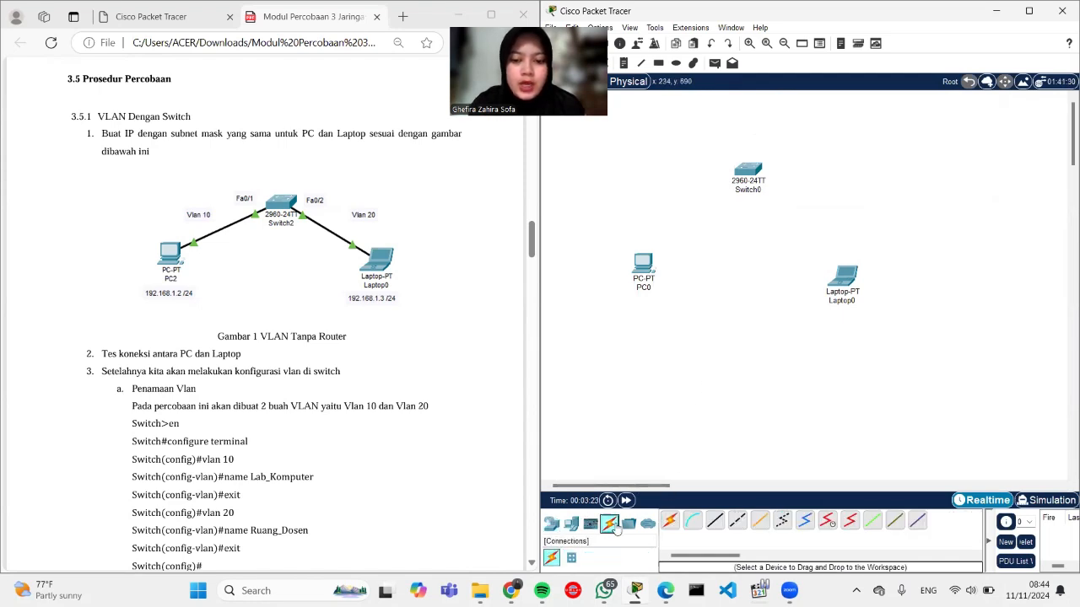
pyautogui.click(715, 521)
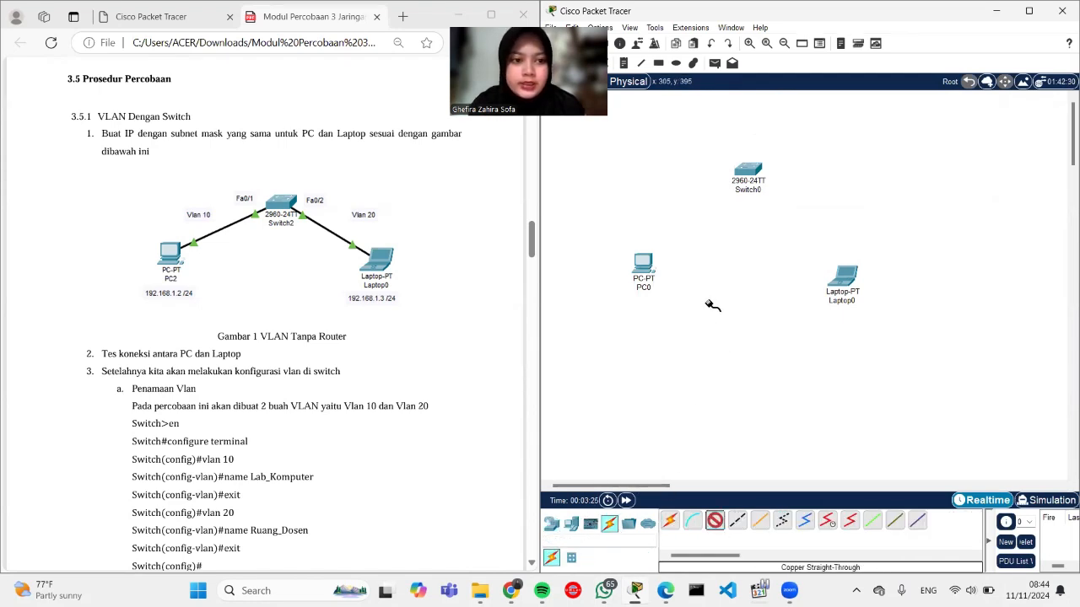
pyautogui.click(647, 266)
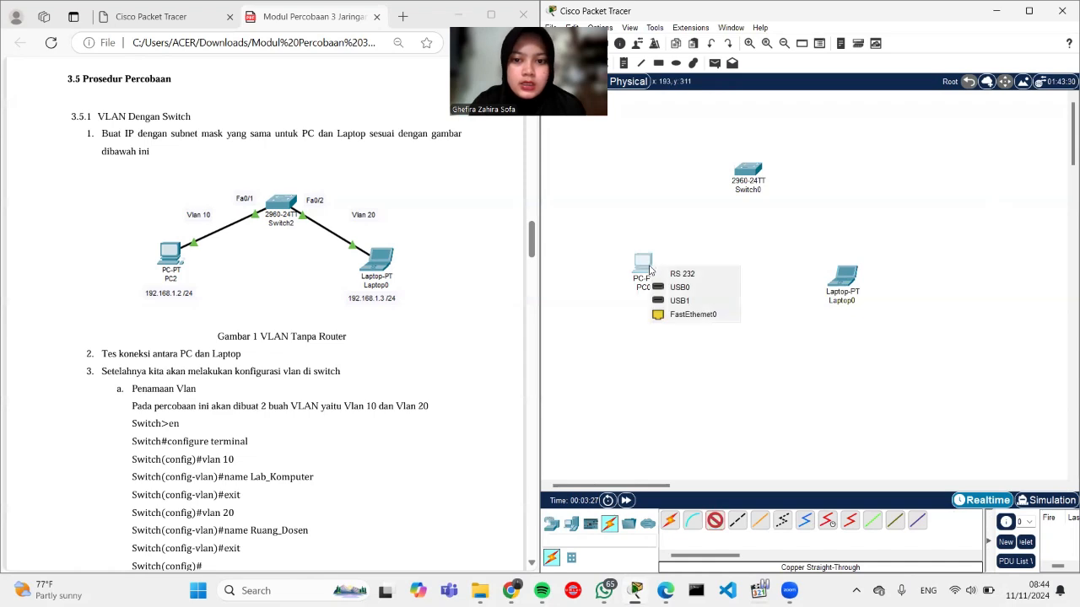
pyautogui.click(676, 317)
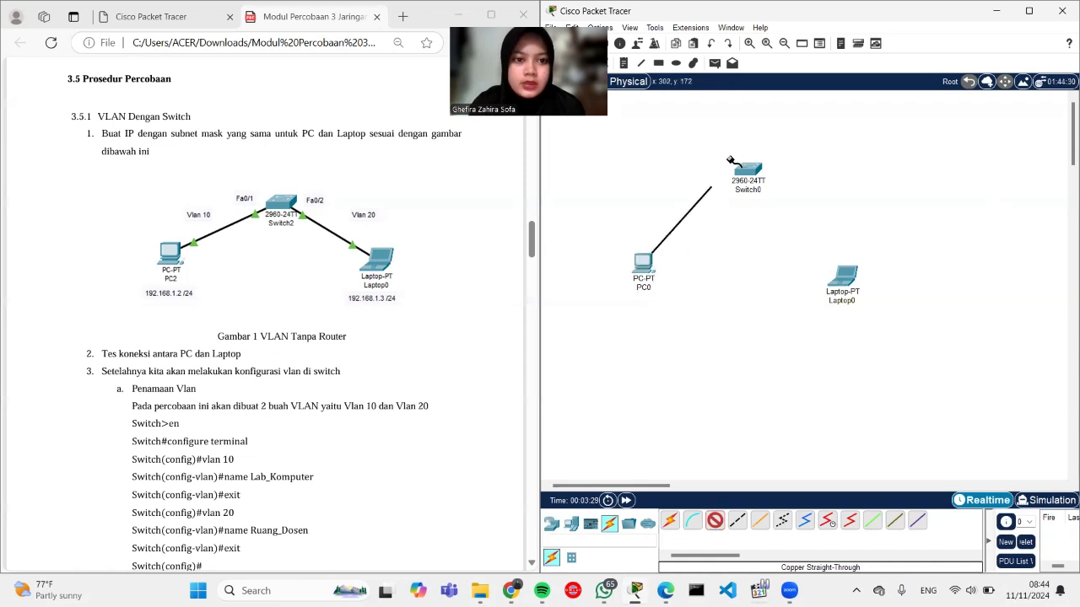
pyautogui.click(748, 173)
pyautogui.click(766, 193)
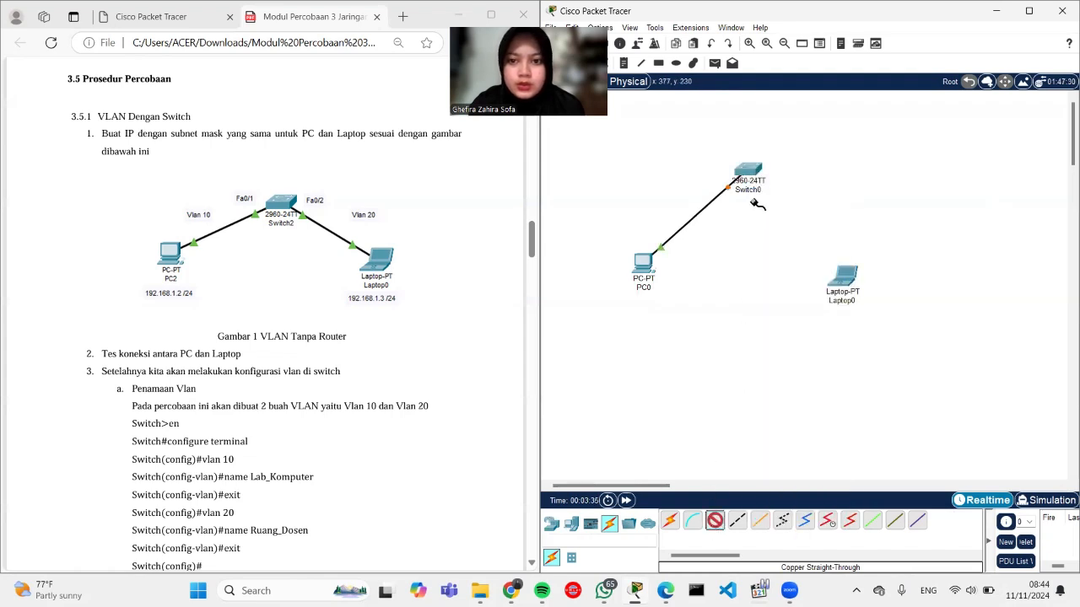
pyautogui.click(756, 173)
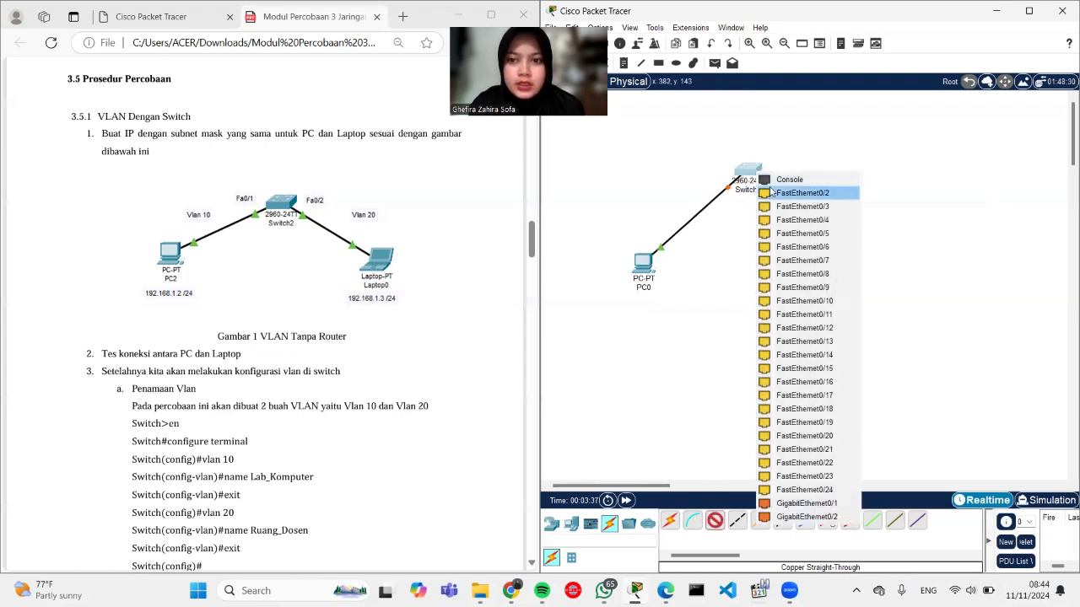
pyautogui.click(776, 193)
pyautogui.click(844, 274)
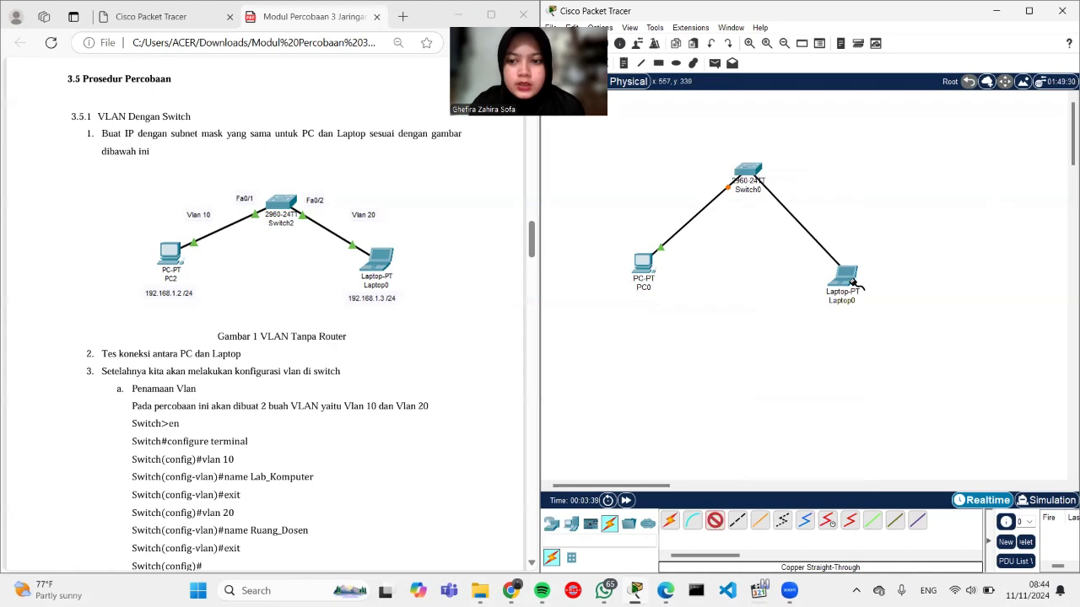
pyautogui.click(848, 280)
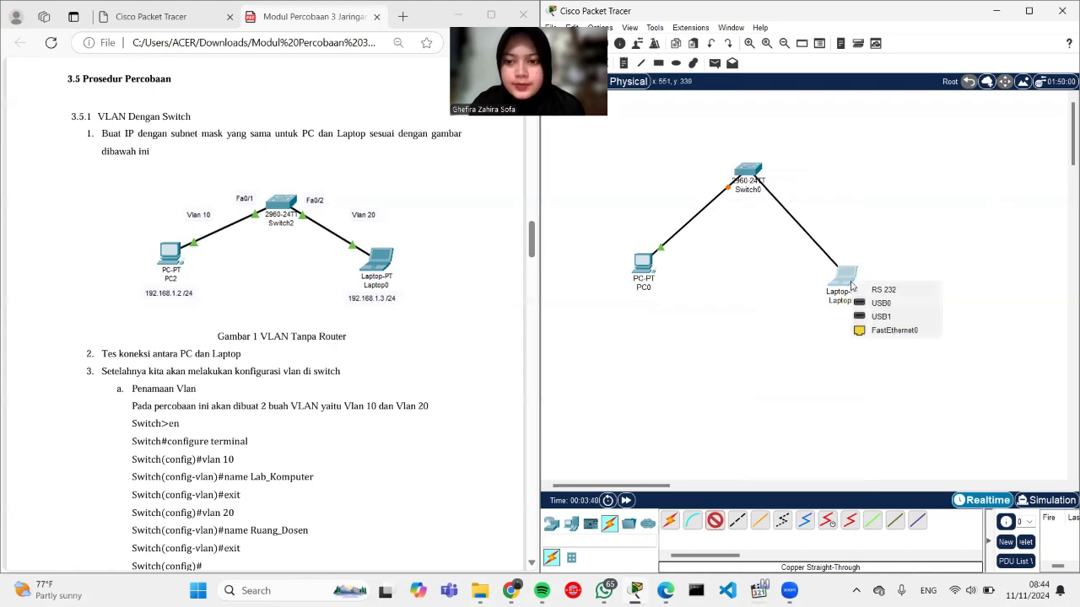
pyautogui.click(879, 334)
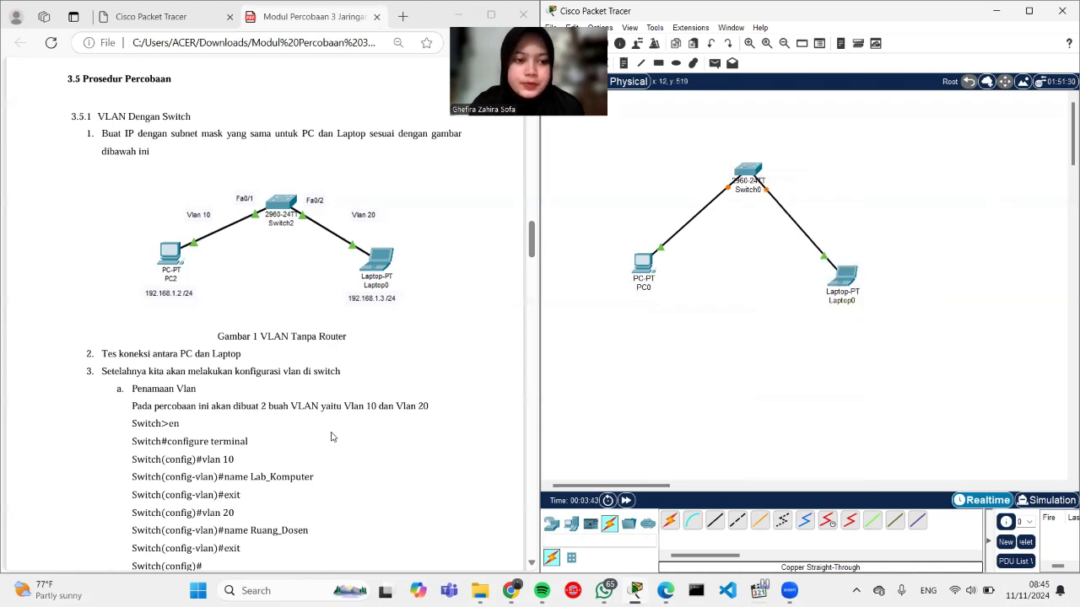
# Step: Give PC0 static IP 192.168.1.2 with mask 255.255.255.0
pyautogui.scroll(-1, 332, 437)
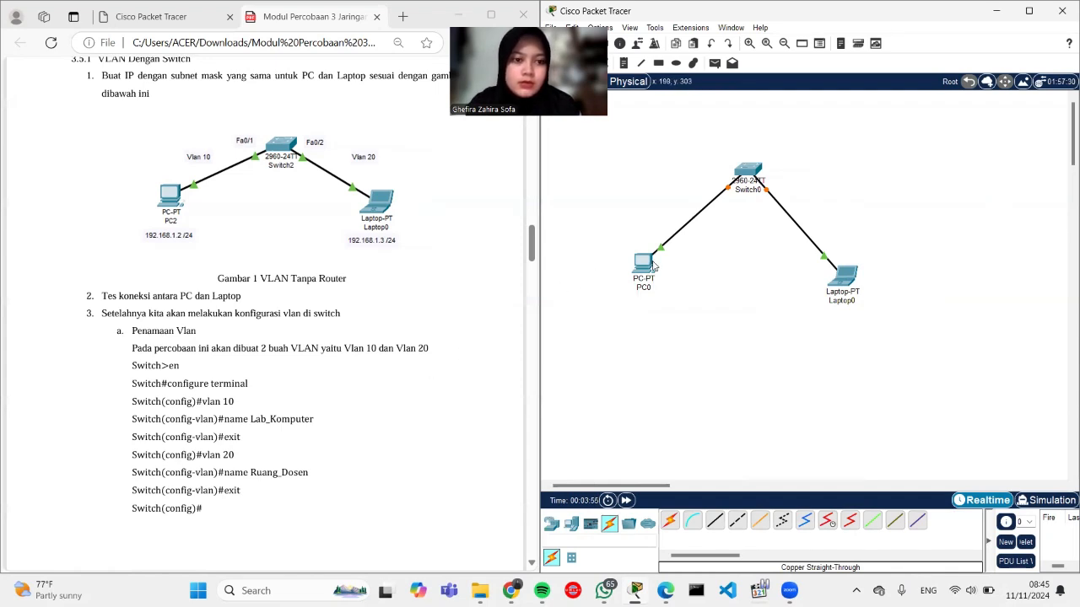
pyautogui.click(643, 263)
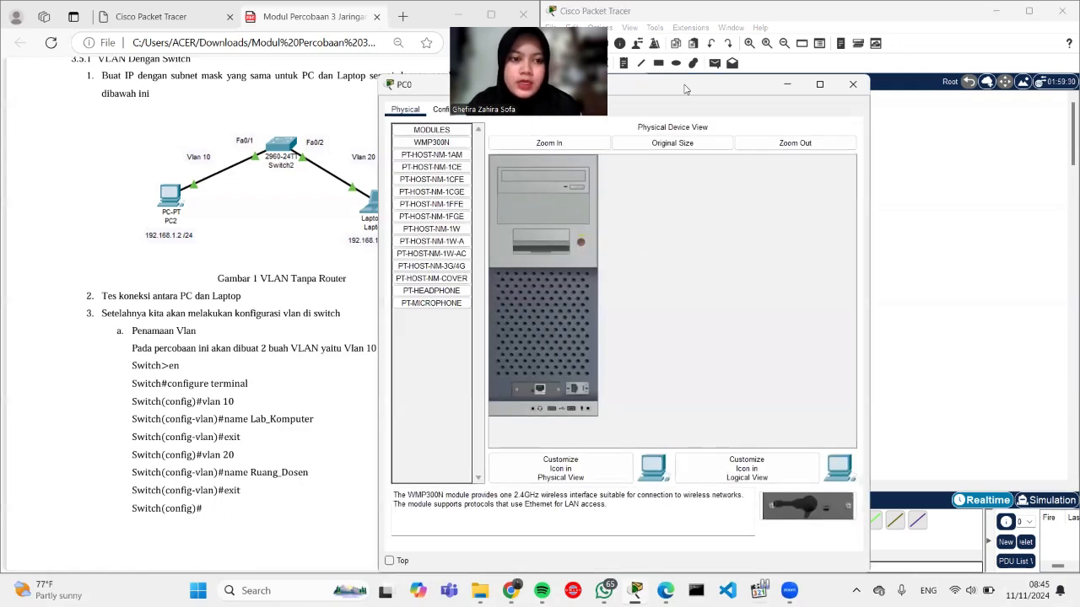
pyautogui.moveTo(763, 84); pyautogui.dragTo(968, 105)
pyautogui.click(684, 131)
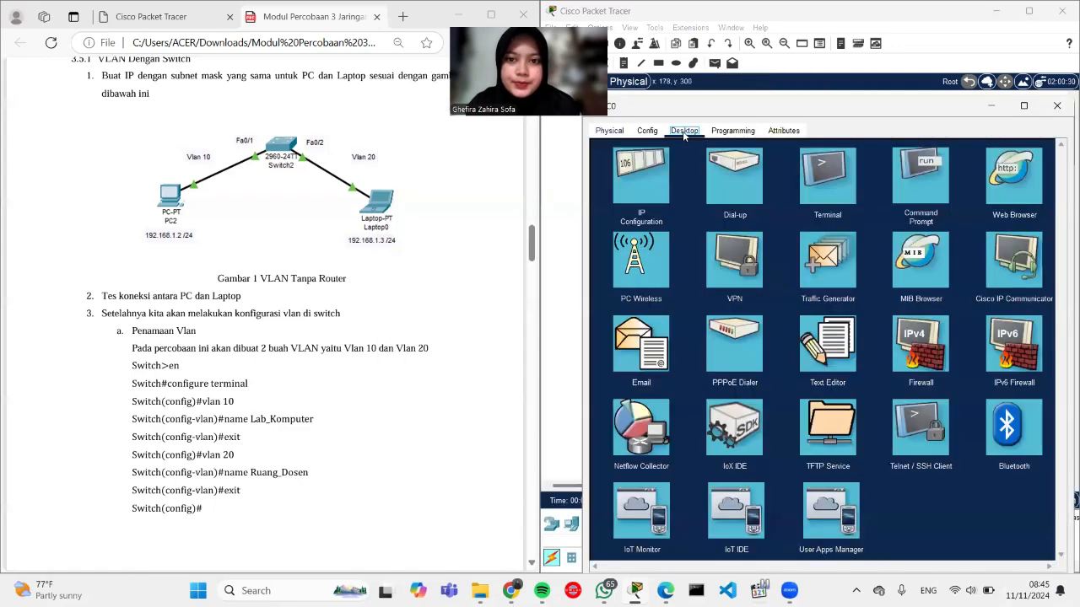
pyautogui.click(639, 196)
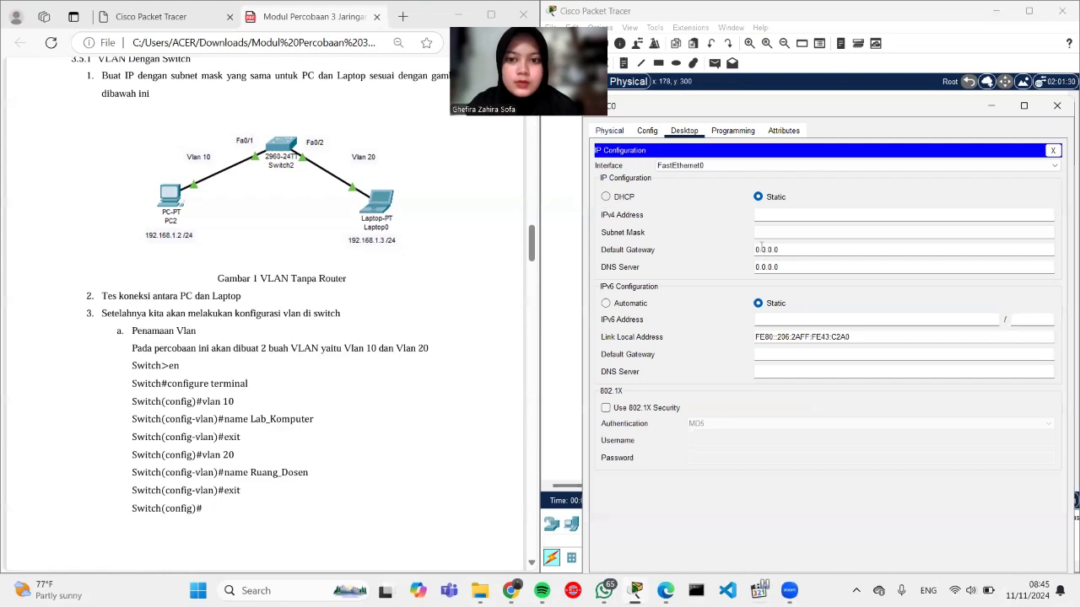
pyautogui.write('192')
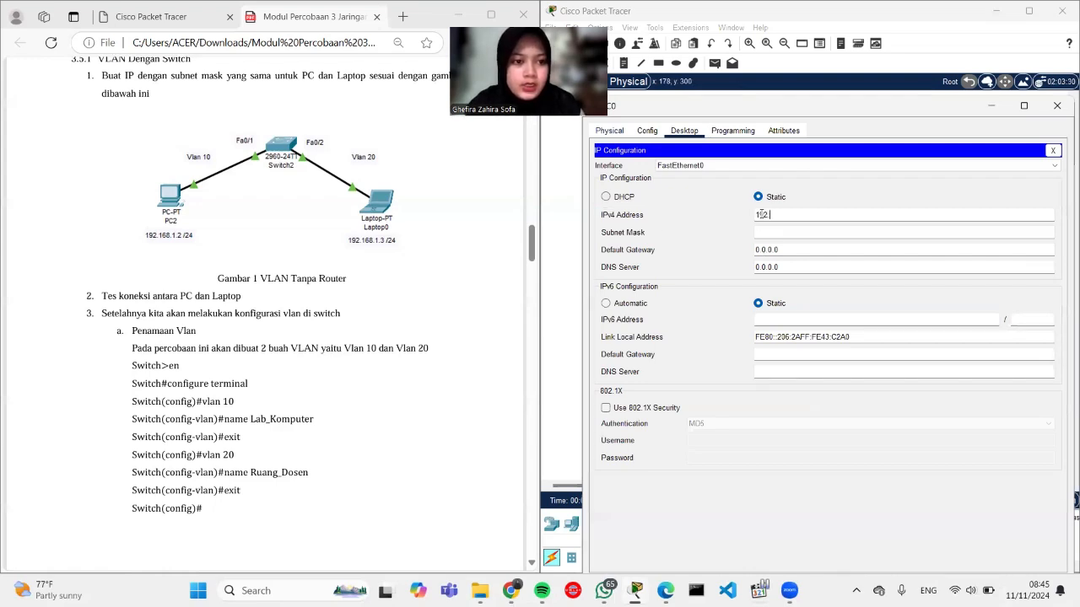
pyautogui.write('.168')
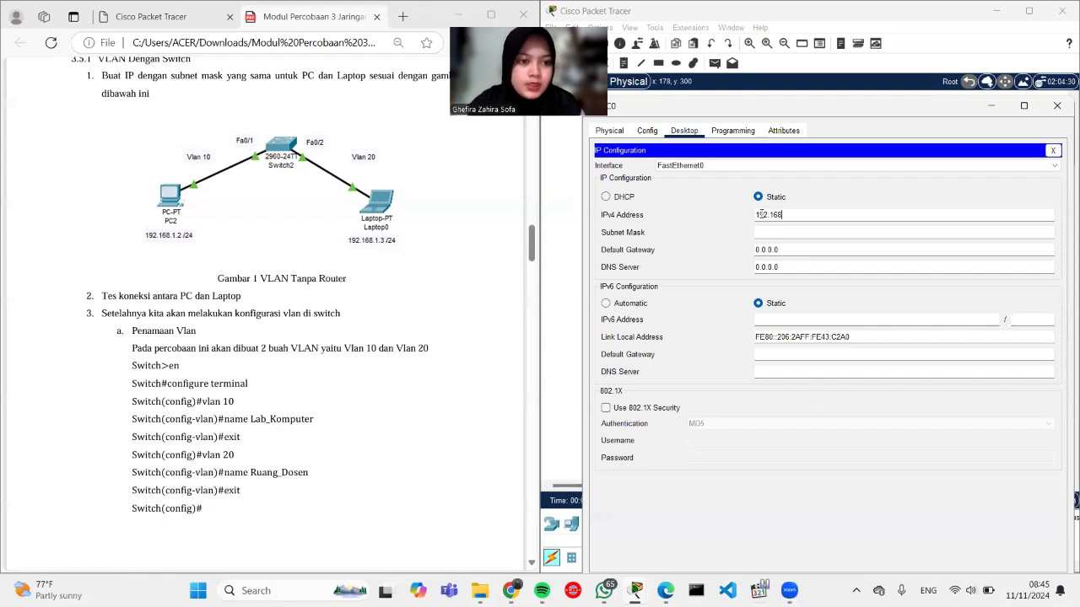
pyautogui.write('.1')
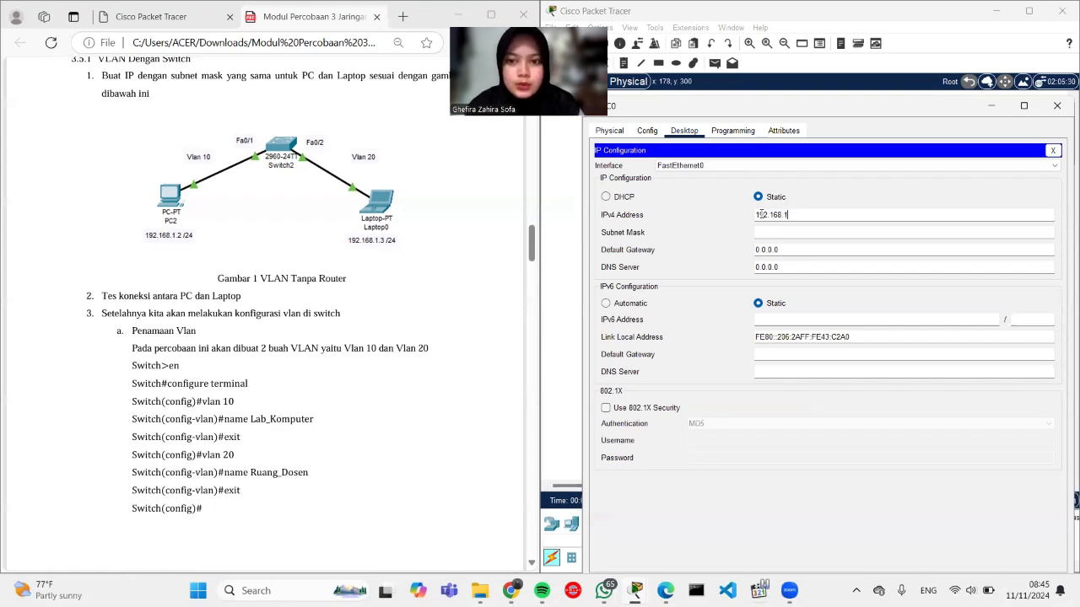
pyautogui.write('.2')
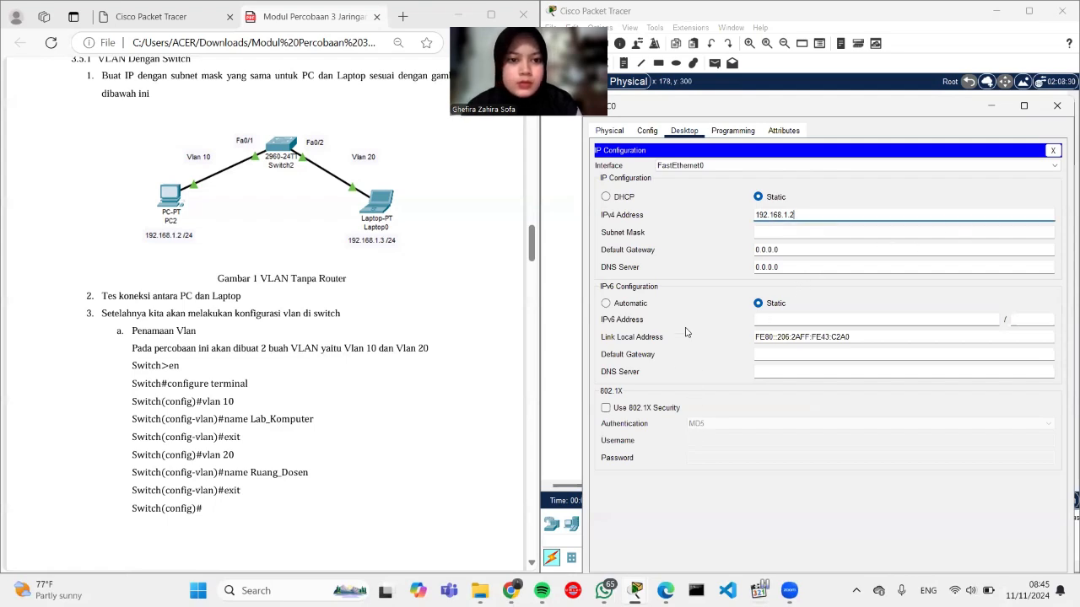
pyautogui.click(761, 232)
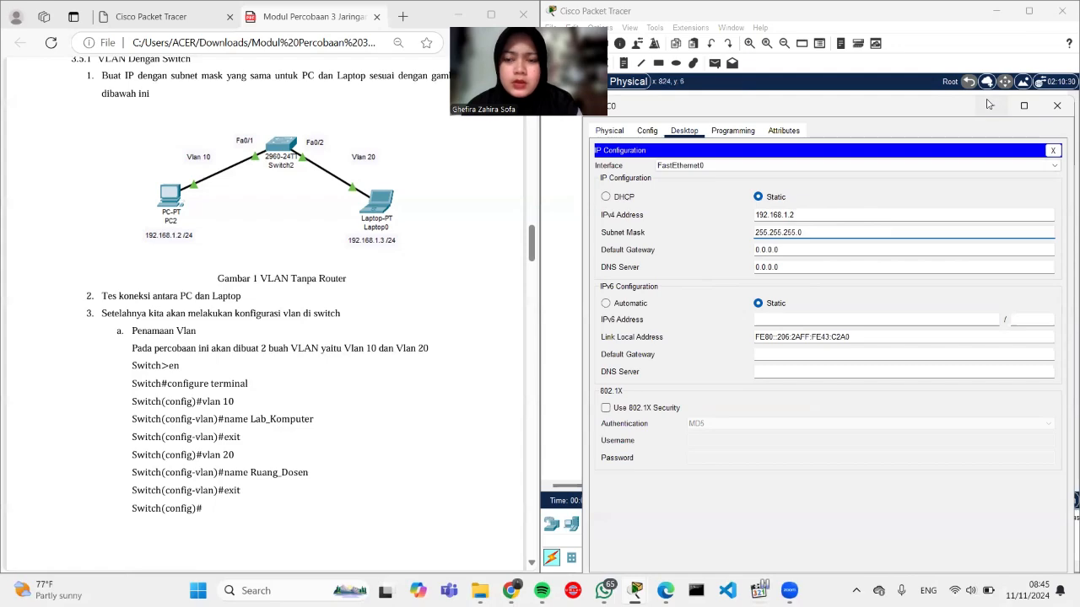
pyautogui.click(1056, 105)
pyautogui.click(846, 285)
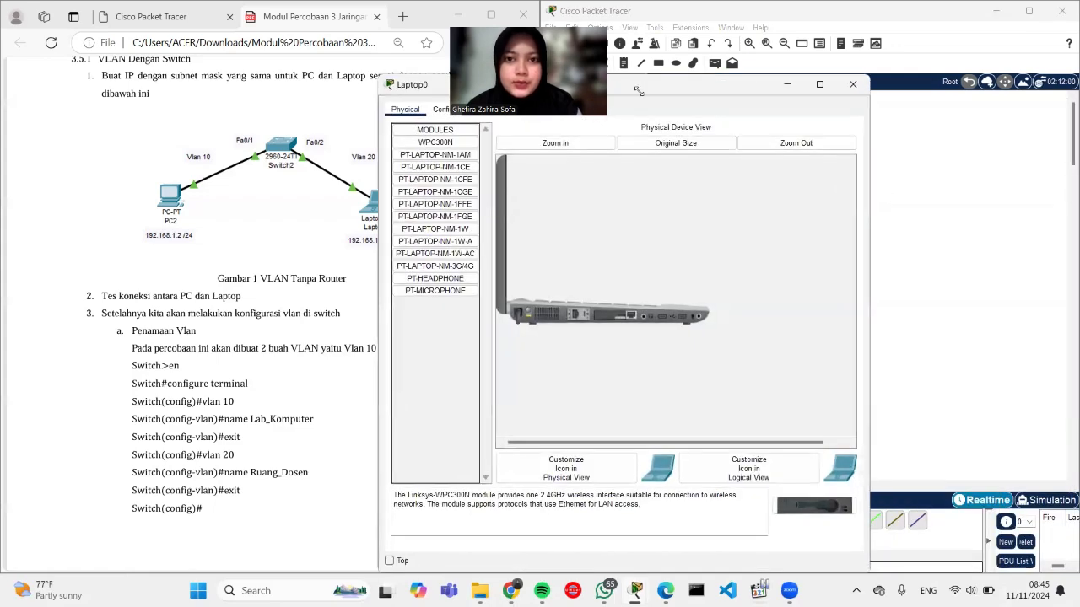
# Step: Enter 192.168.1.3 as Laptop0's IPv4 address with auto-filled mask 255.255.255.0
pyautogui.moveTo(638, 90); pyautogui.dragTo(802, 110)
pyautogui.click(644, 129)
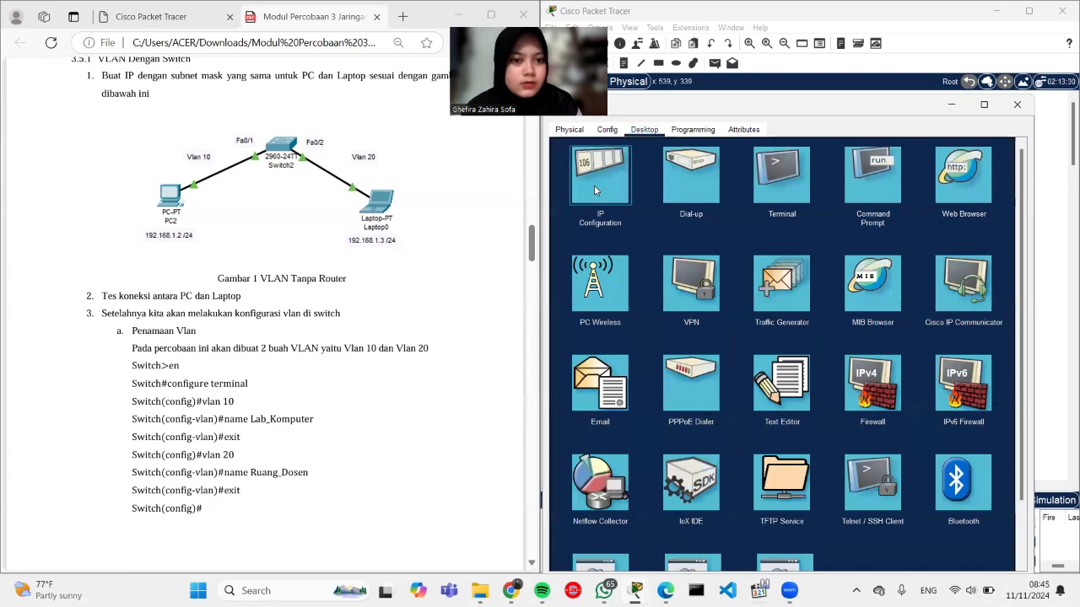
pyautogui.click(594, 185)
pyautogui.write('192.')
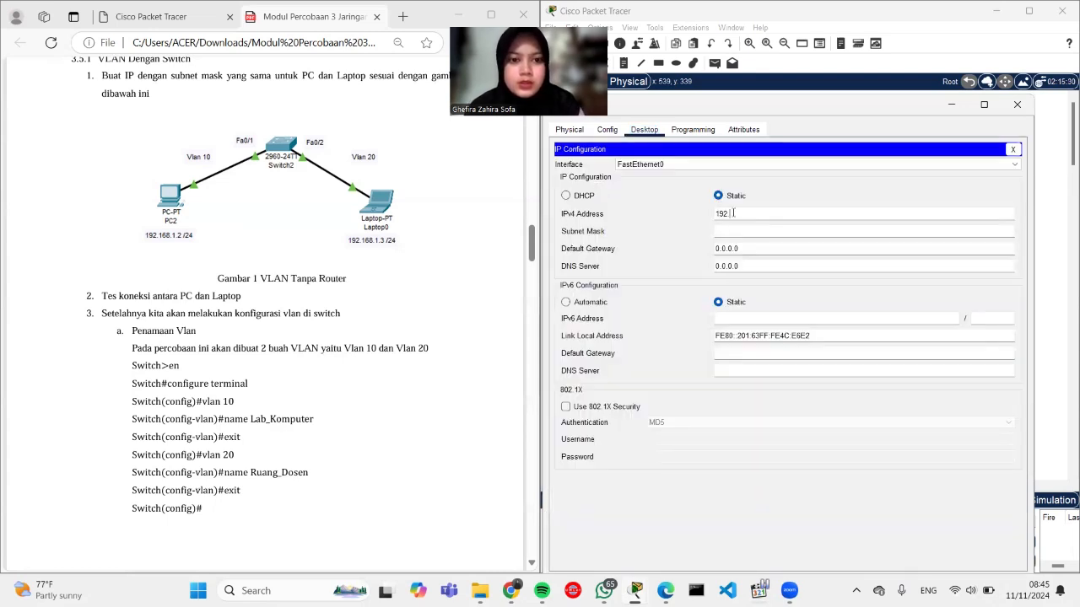
pyautogui.write('168')
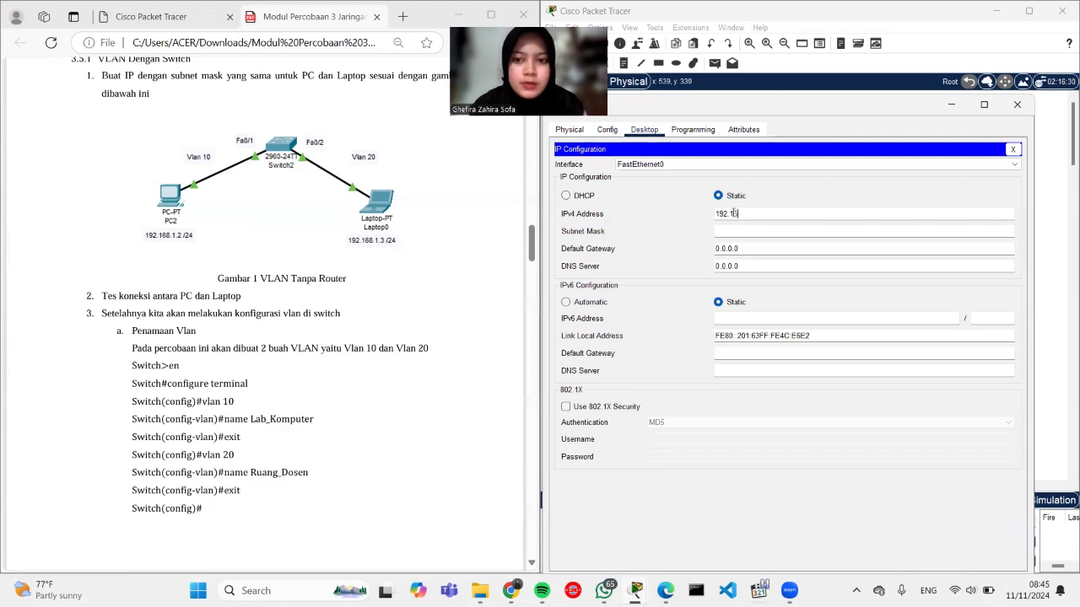
pyautogui.write('.1.3')
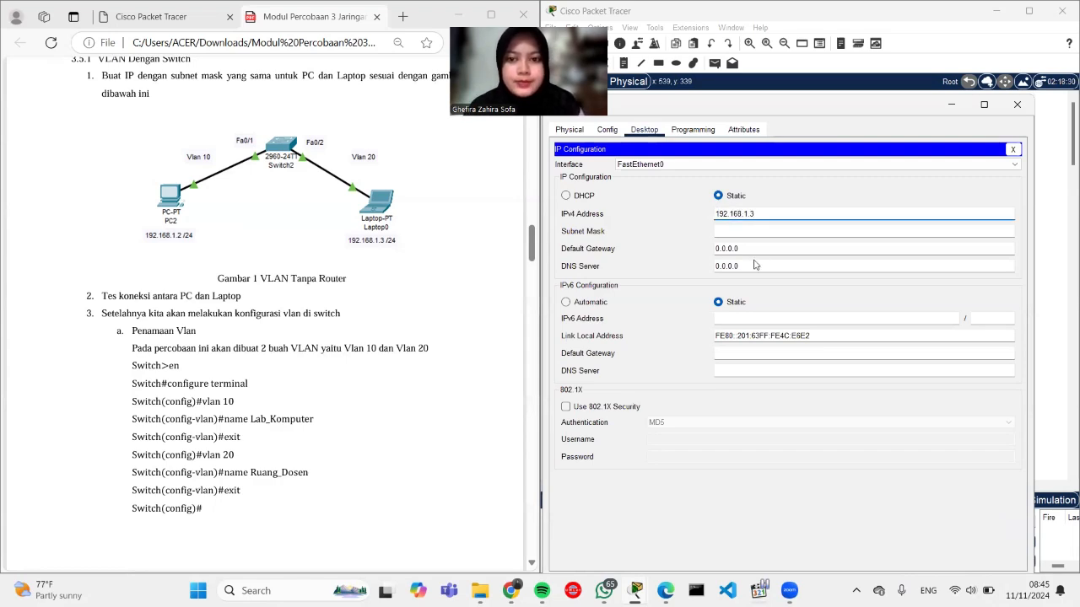
pyautogui.click(742, 231)
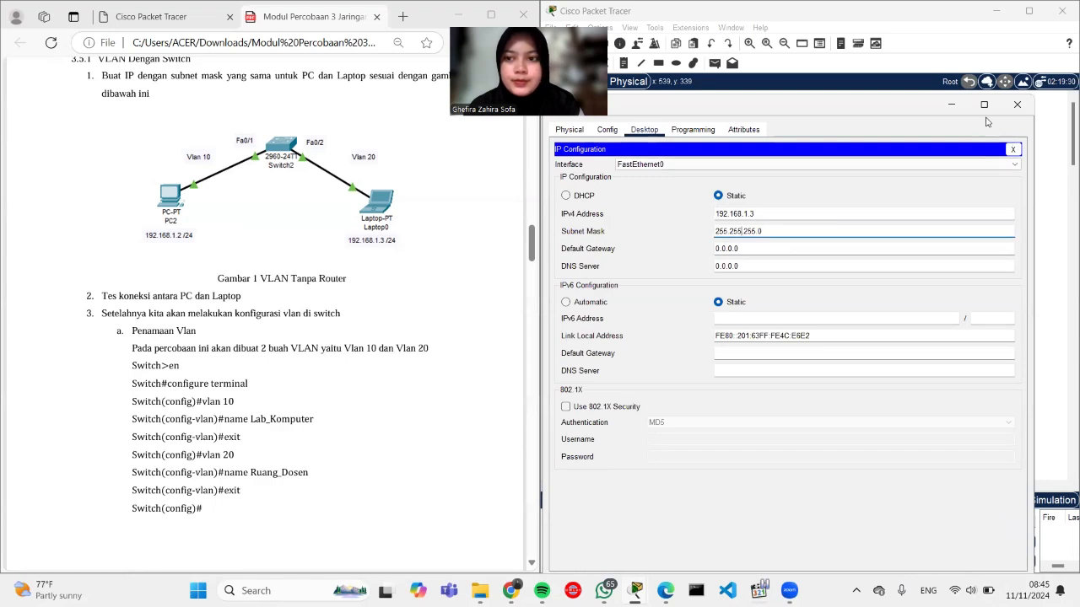
pyautogui.click(951, 106)
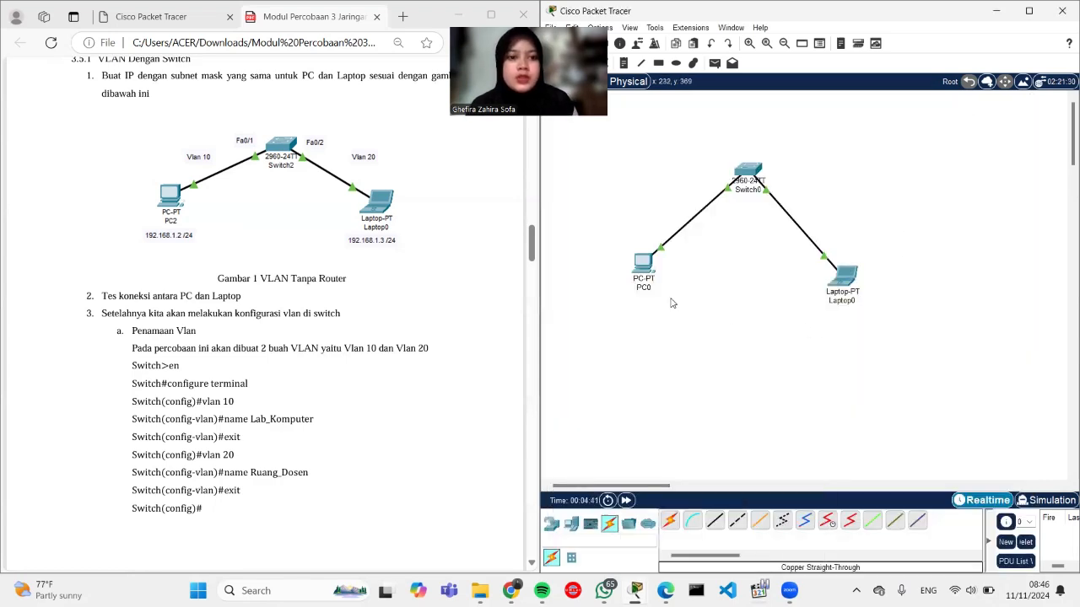
# Step: From PC0's command prompt, ping the laptop at 192.168.1.3
pyautogui.click(639, 265)
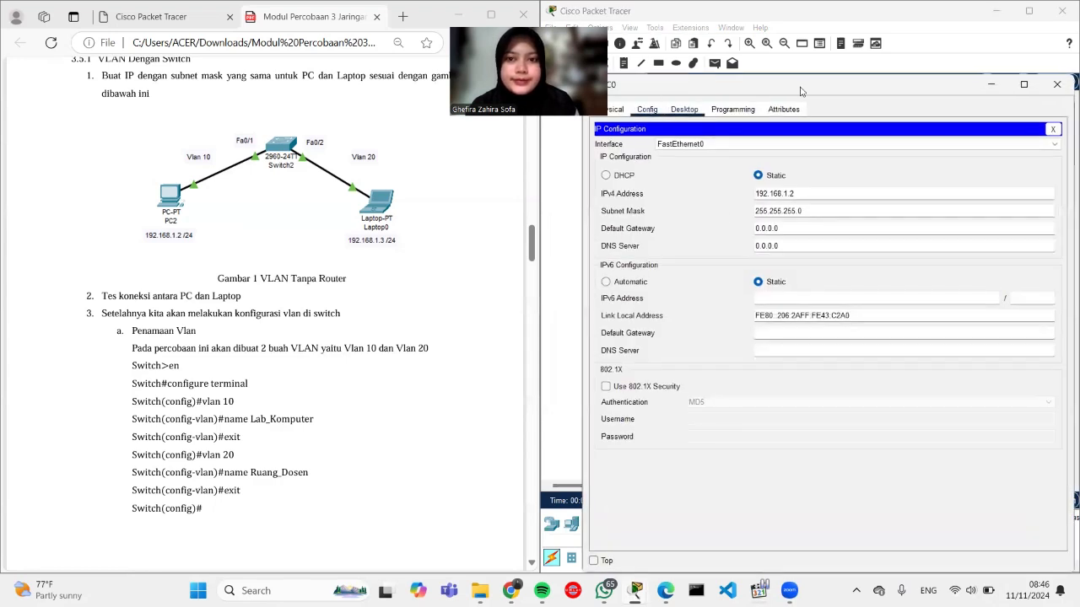
pyautogui.click(1054, 131)
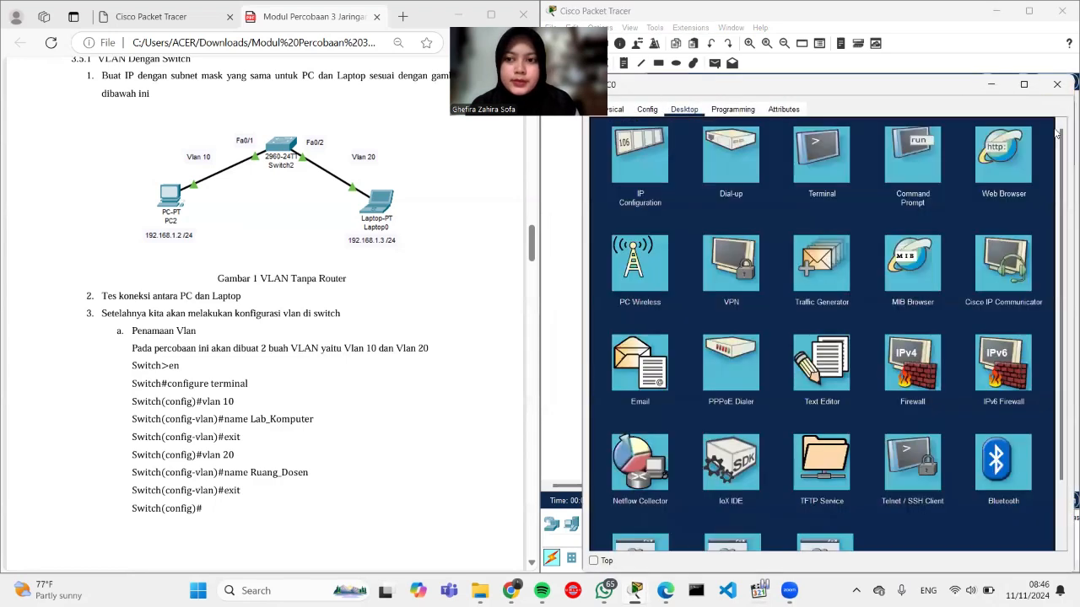
pyautogui.click(918, 157)
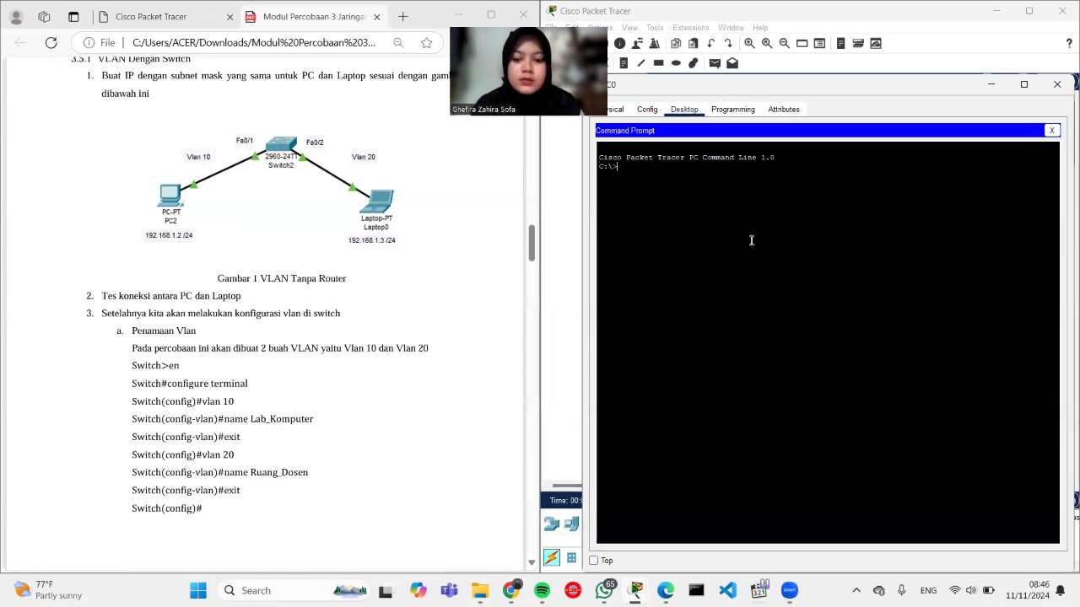
pyautogui.write('ing')
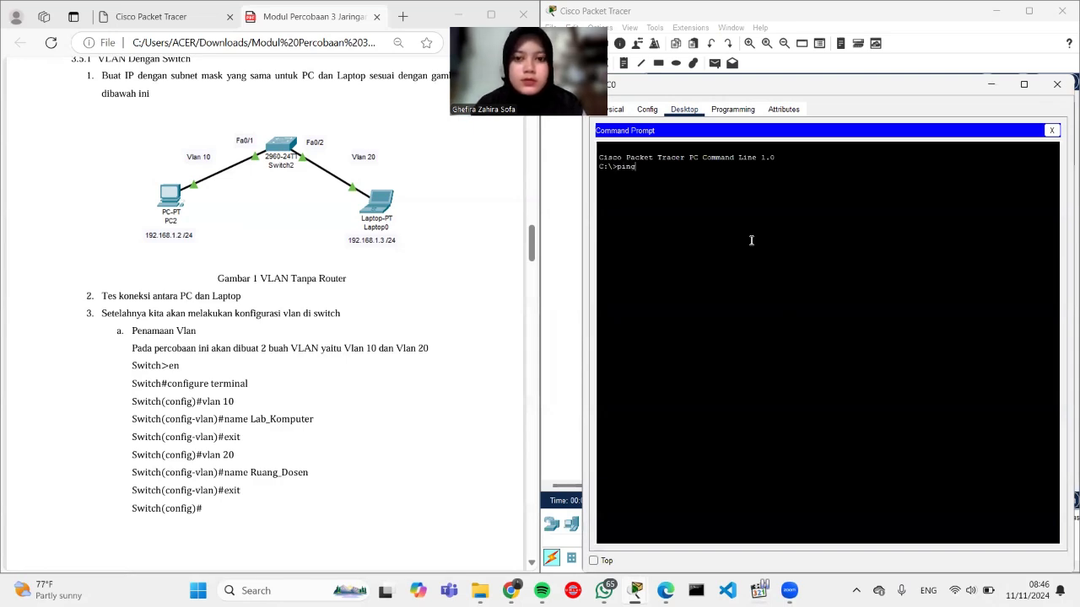
pyautogui.write(' 192.168')
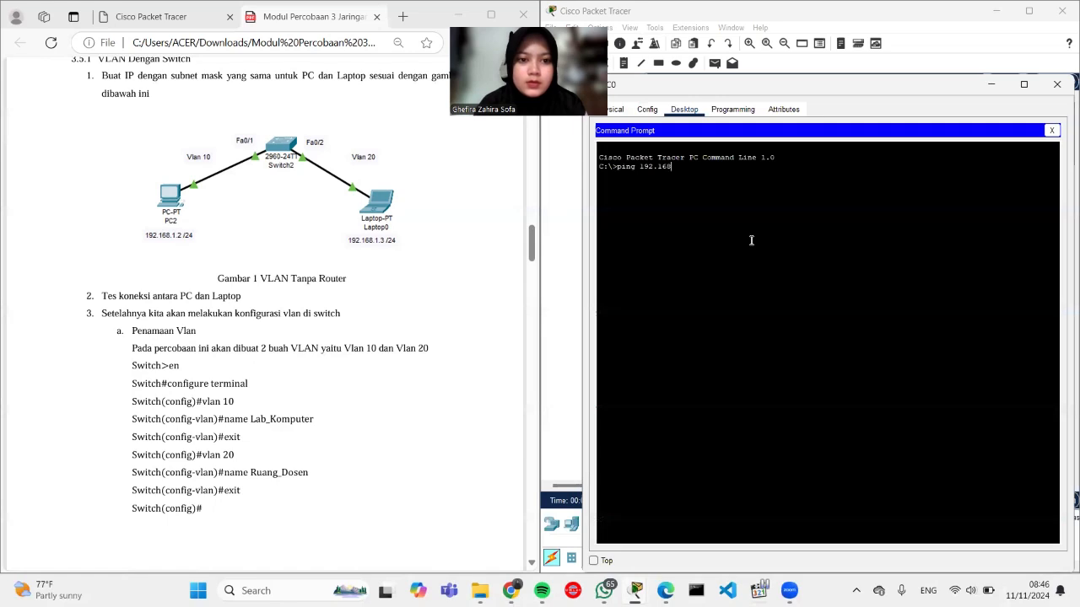
pyautogui.write('.1.3')
pyautogui.press('Return')
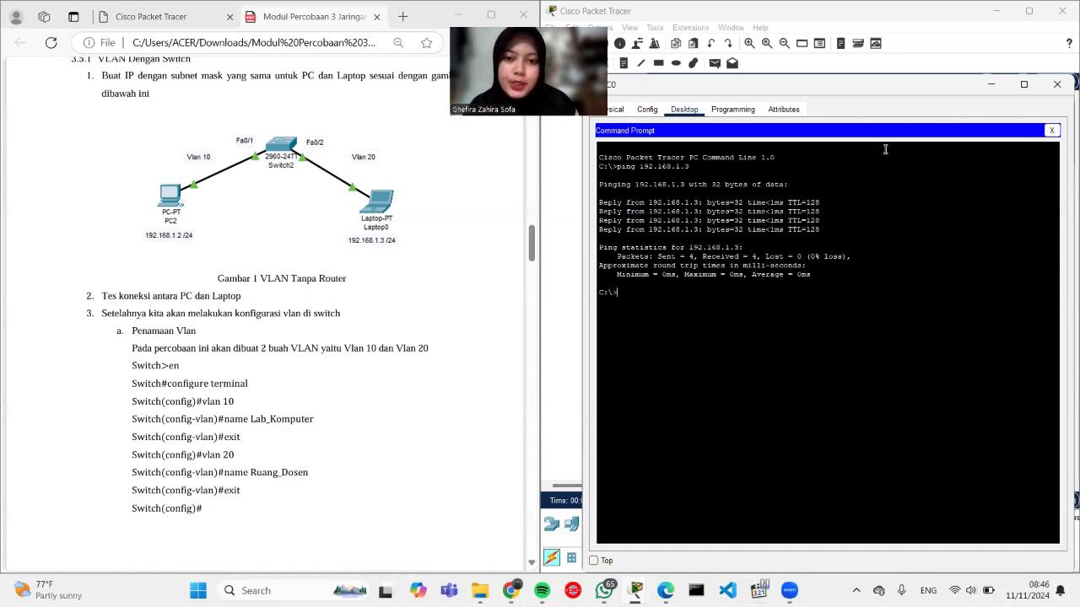
# Step: Ping PC0 at 192.168.1.2 from Laptop0's command prompt and get 4/4 replies
pyautogui.click(1060, 84)
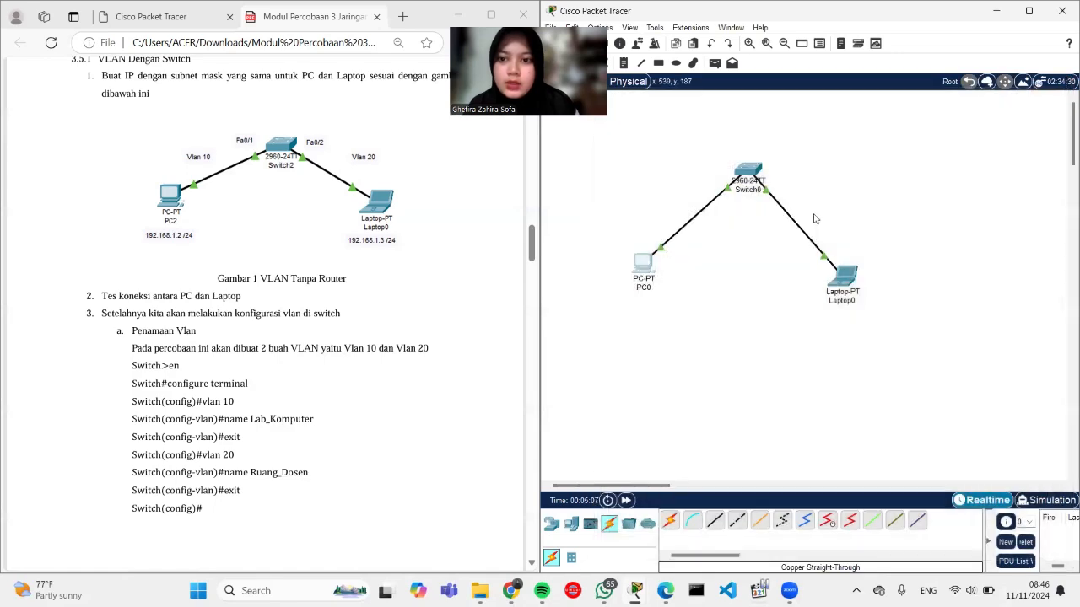
pyautogui.click(844, 279)
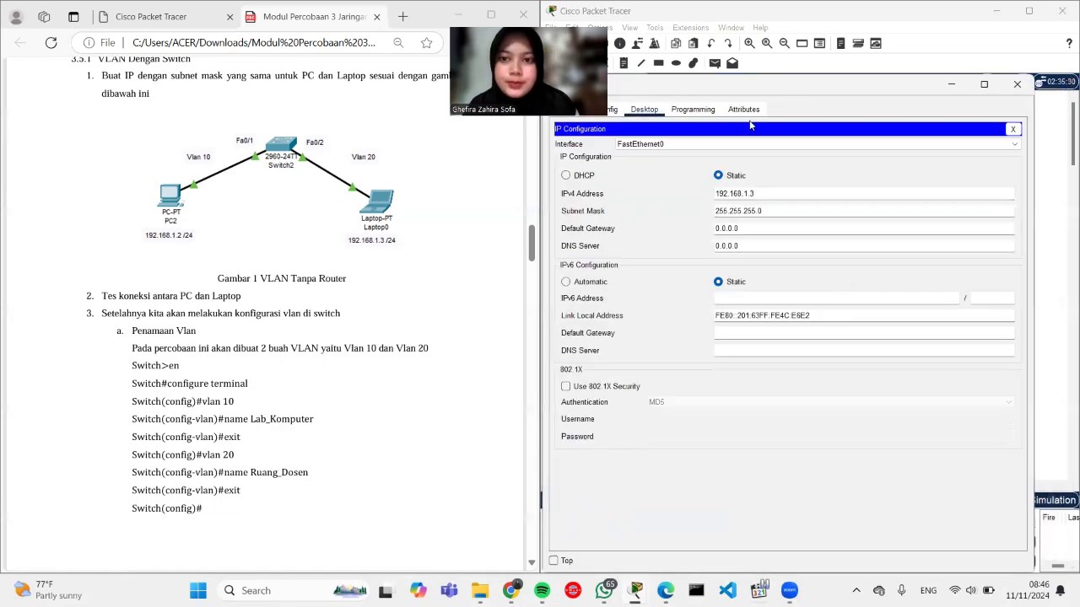
pyautogui.click(1014, 129)
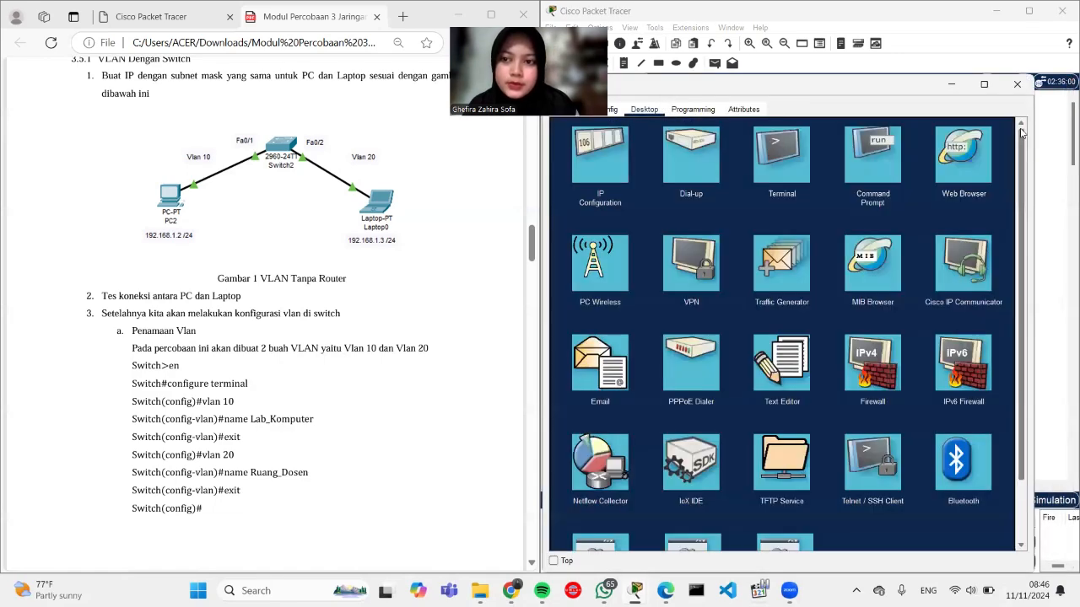
pyautogui.click(878, 161)
pyautogui.write('ping 192.168.1.2')
pyautogui.press('Return')
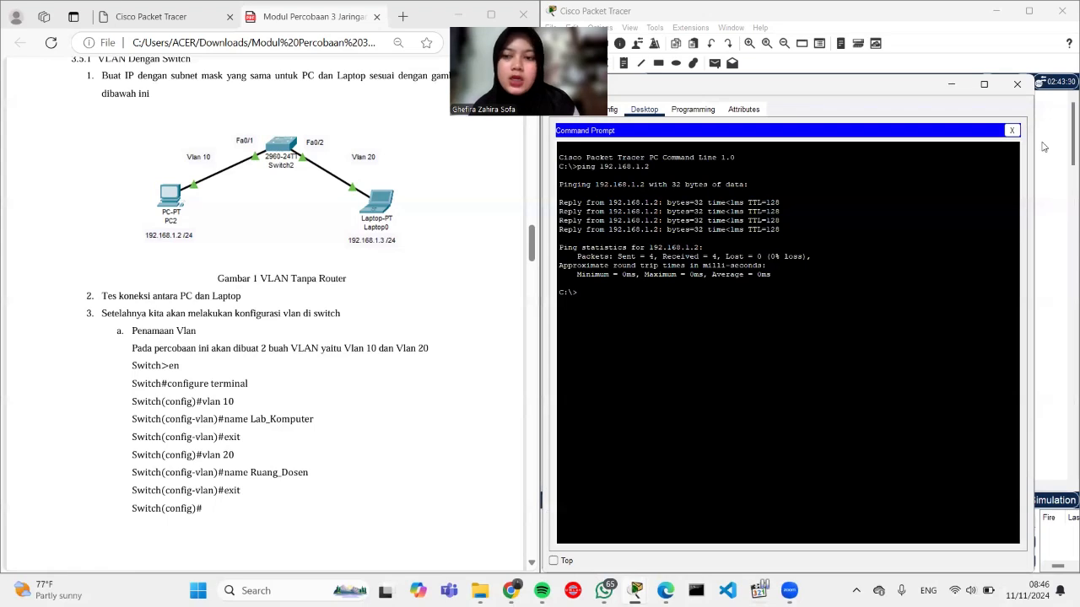
pyautogui.click(1030, 86)
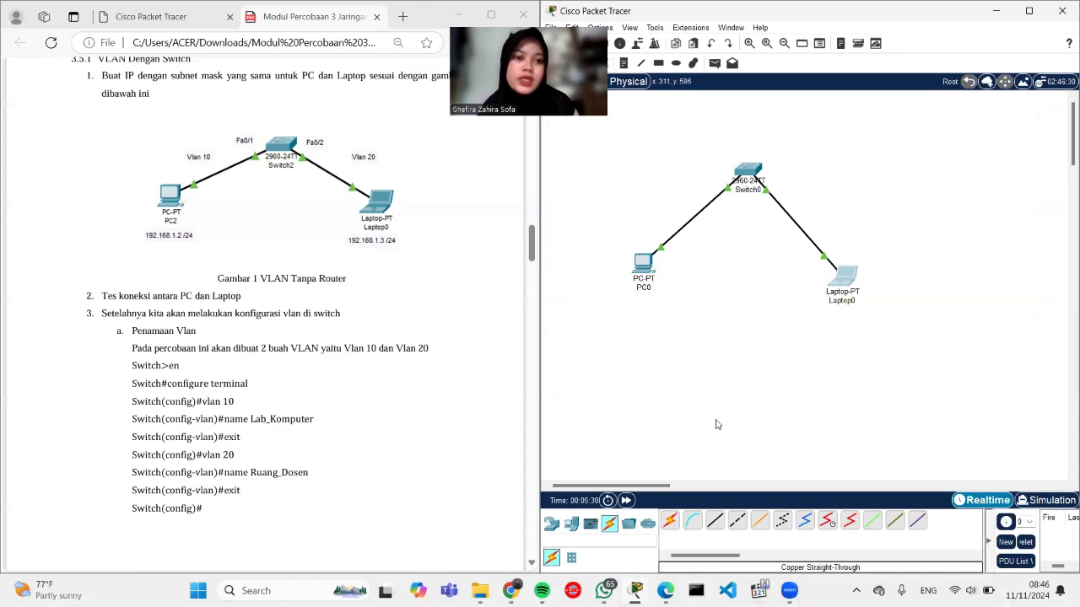
# Step: In Switch0's CLI, enter privileged mode and then global configuration mode
pyautogui.click(748, 173)
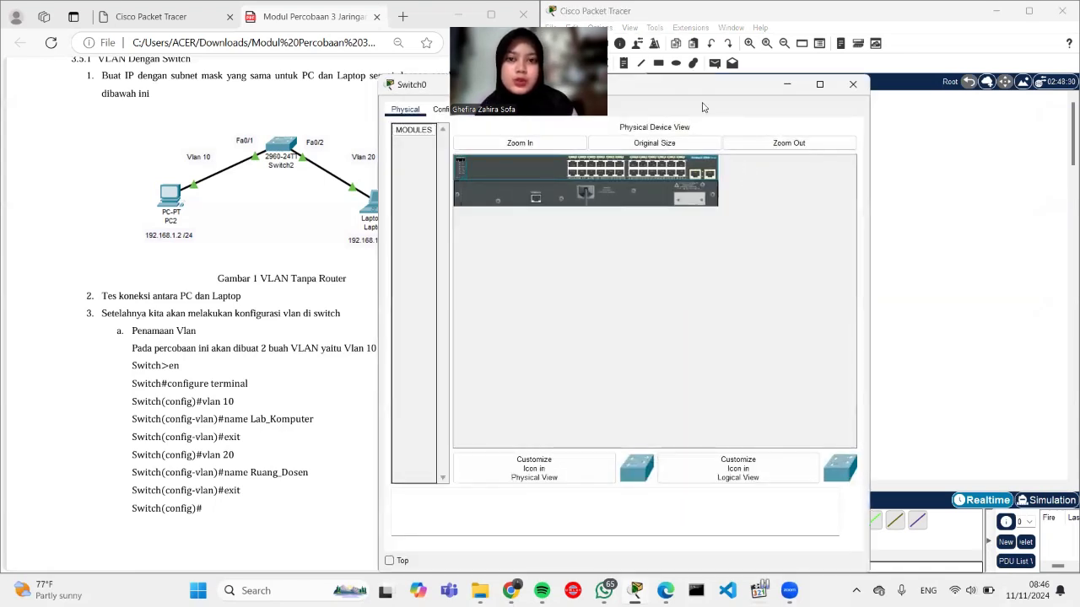
pyautogui.moveTo(684, 95); pyautogui.dragTo(844, 110)
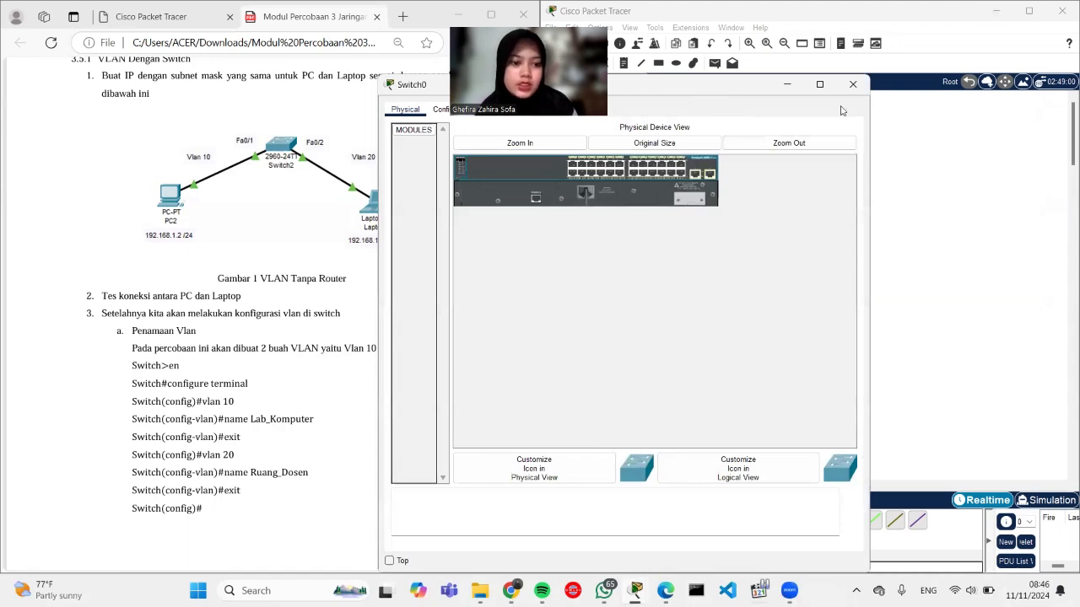
pyautogui.click(629, 125)
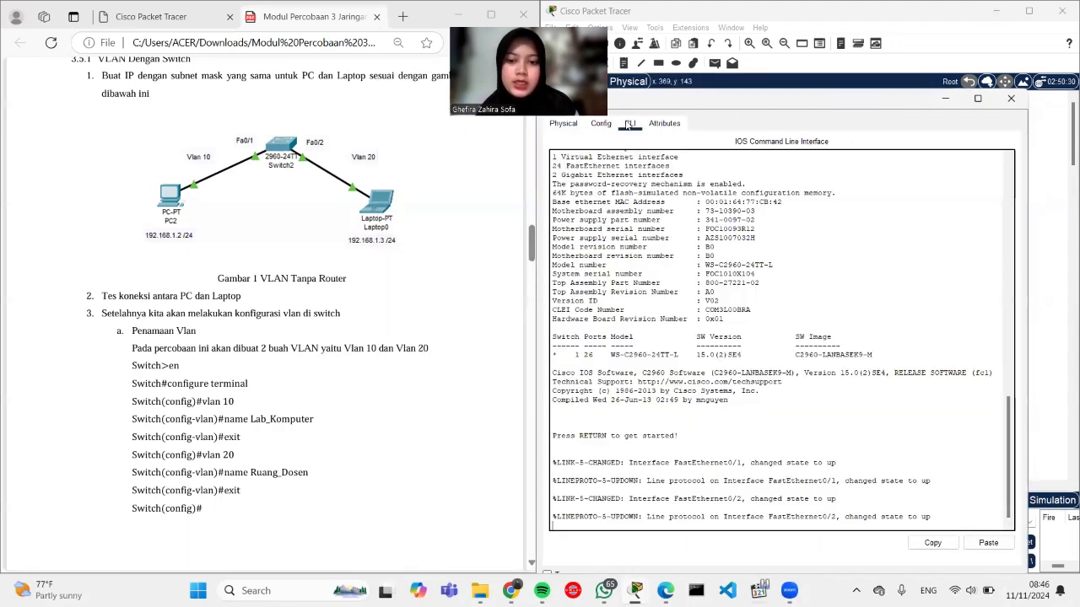
pyautogui.press('Return')
pyautogui.write('en')
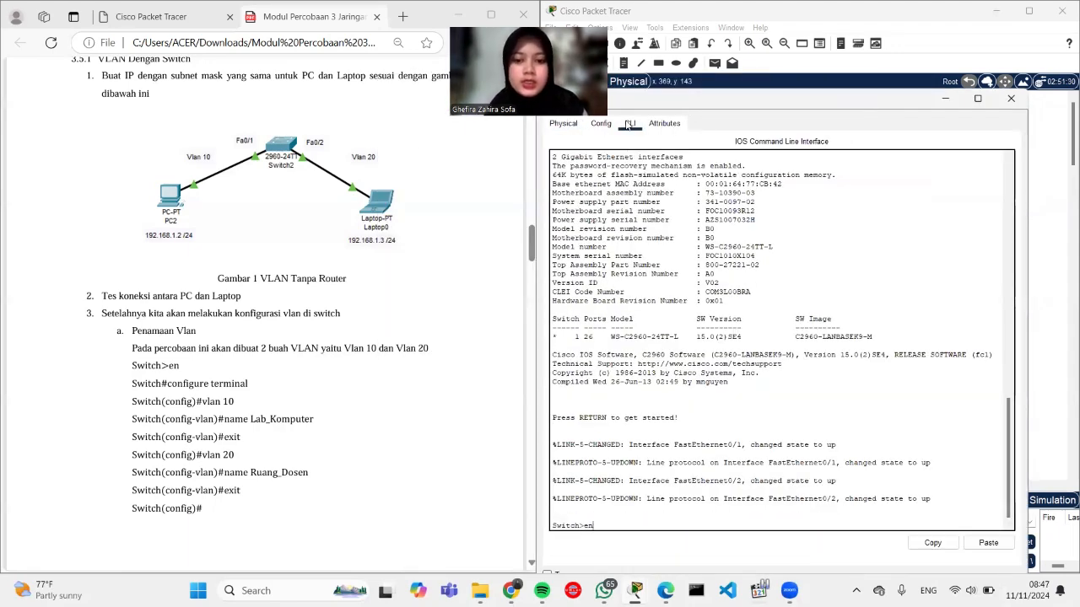
pyautogui.press('Return')
pyautogui.write('coonfi')
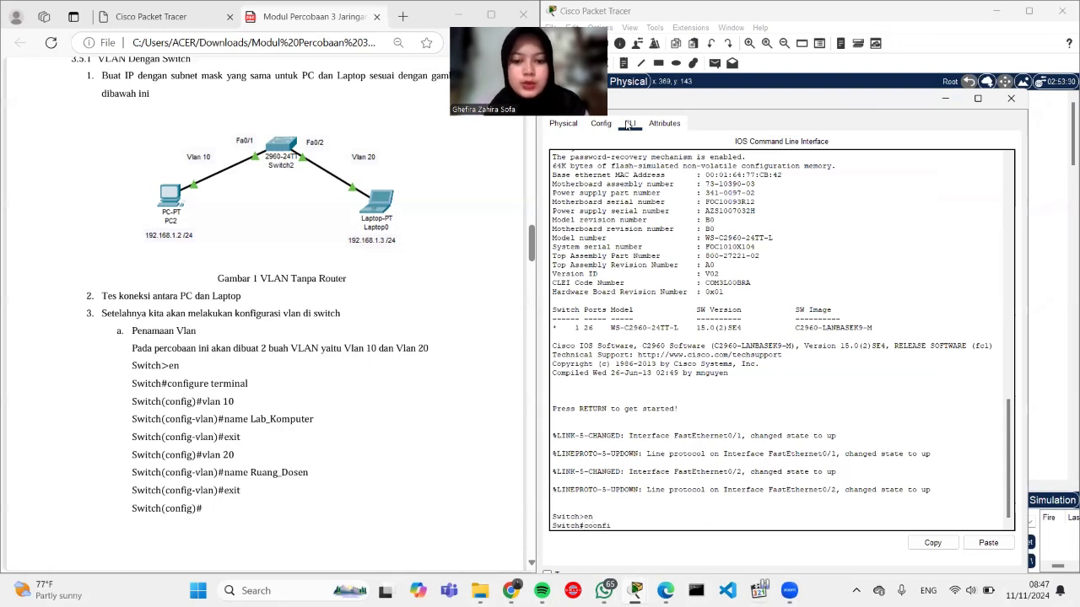
pyautogui.press('BackSpace')
pyautogui.press('BackSpace')
pyautogui.write('nfig terminal')
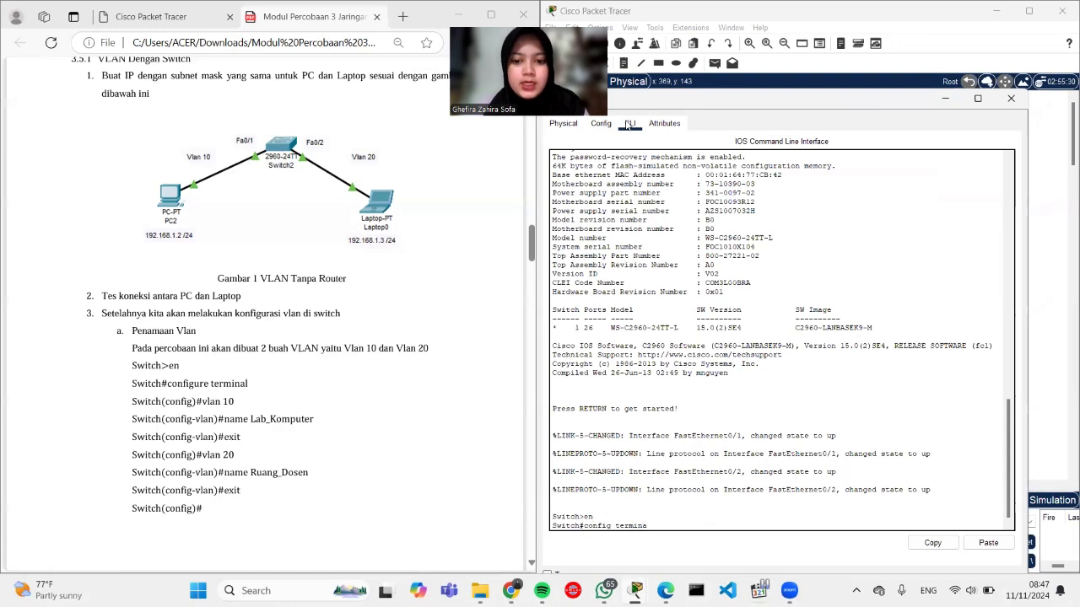
pyautogui.press('Return')
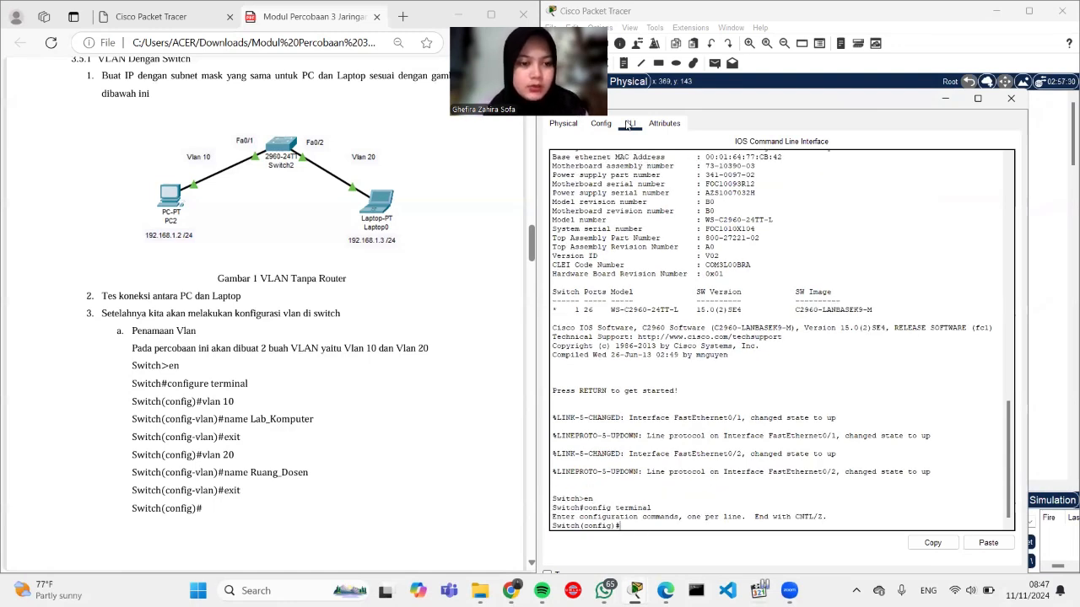
# Step: Create VLAN 10 and name it Lab_Komputer
pyautogui.write('vl')
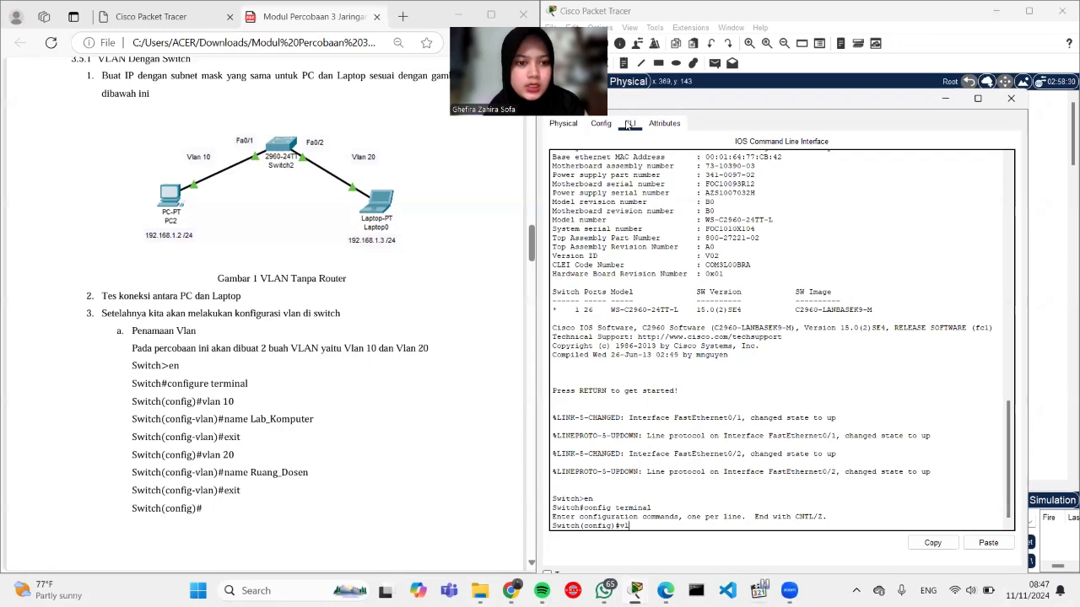
pyautogui.write('an')
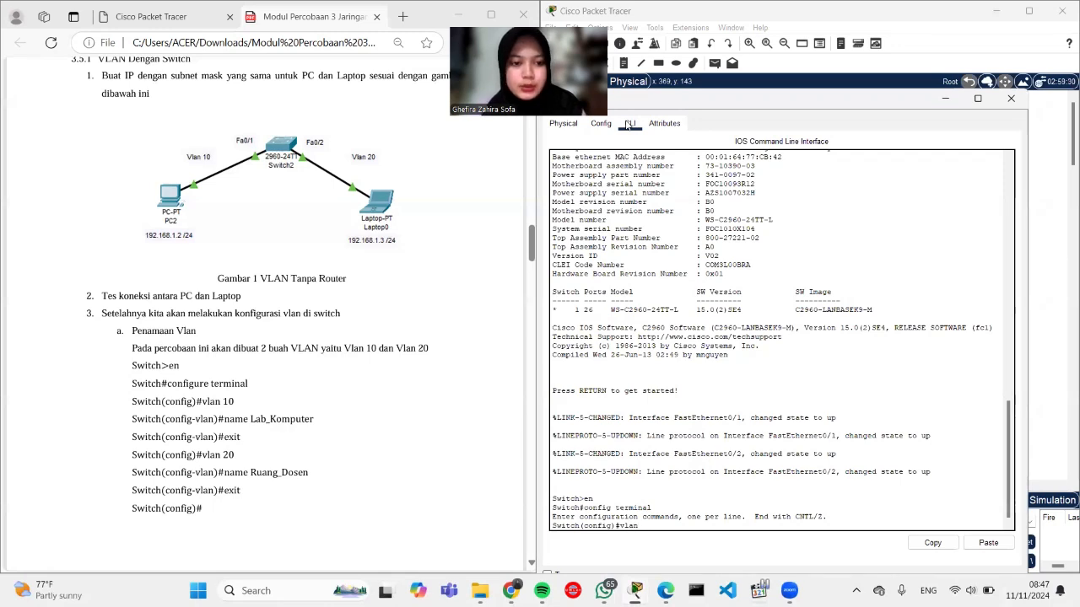
pyautogui.write(' 10')
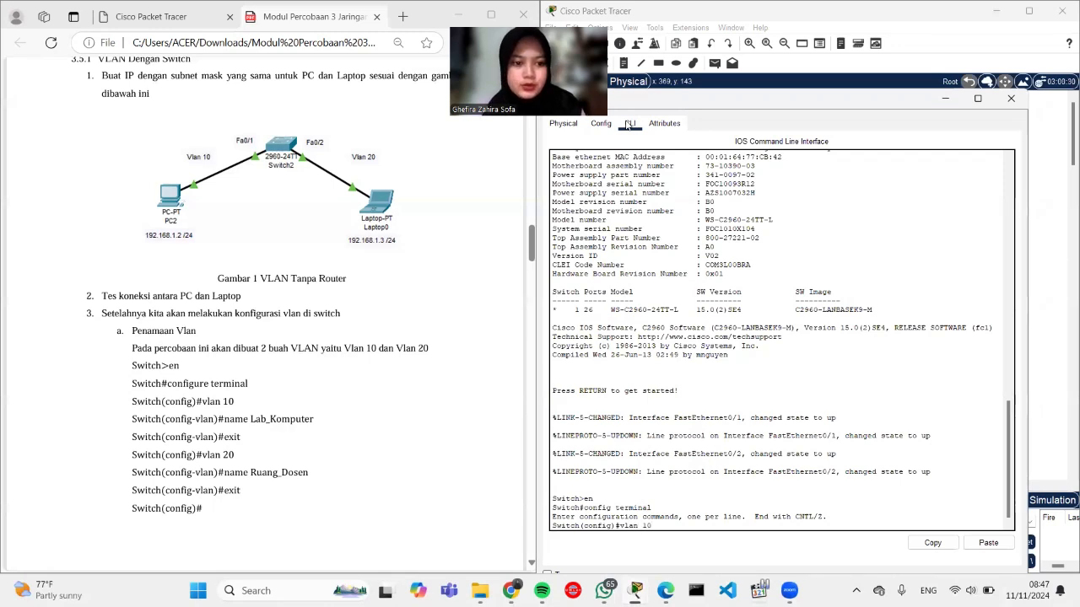
pyautogui.press('Return')
pyautogui.write('name')
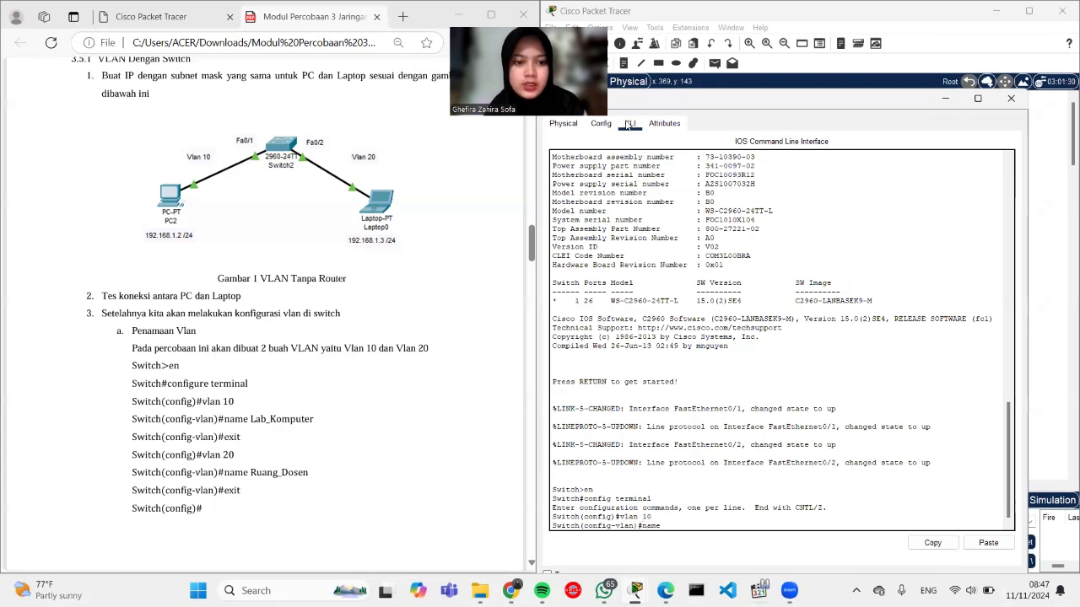
pyautogui.write(' Lab')
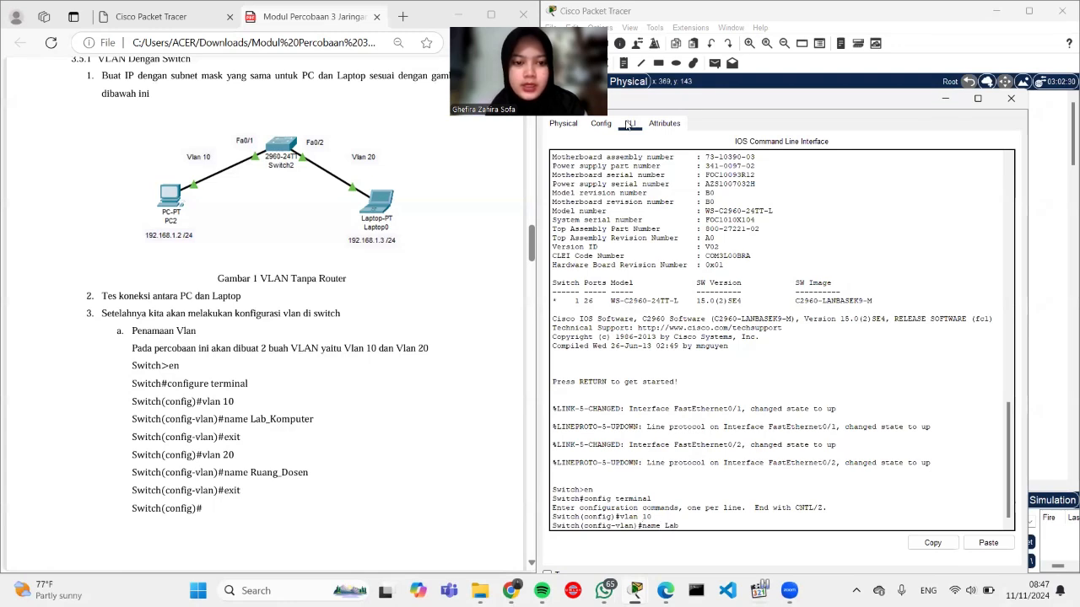
pyautogui.write('_Komputer')
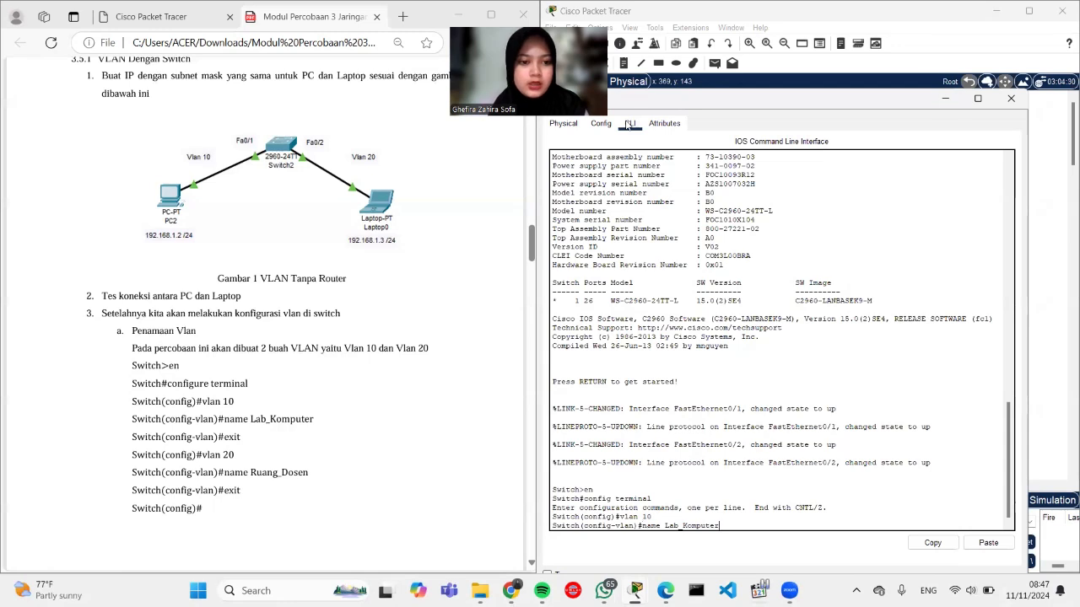
pyautogui.press('Return')
pyautogui.write('exi')
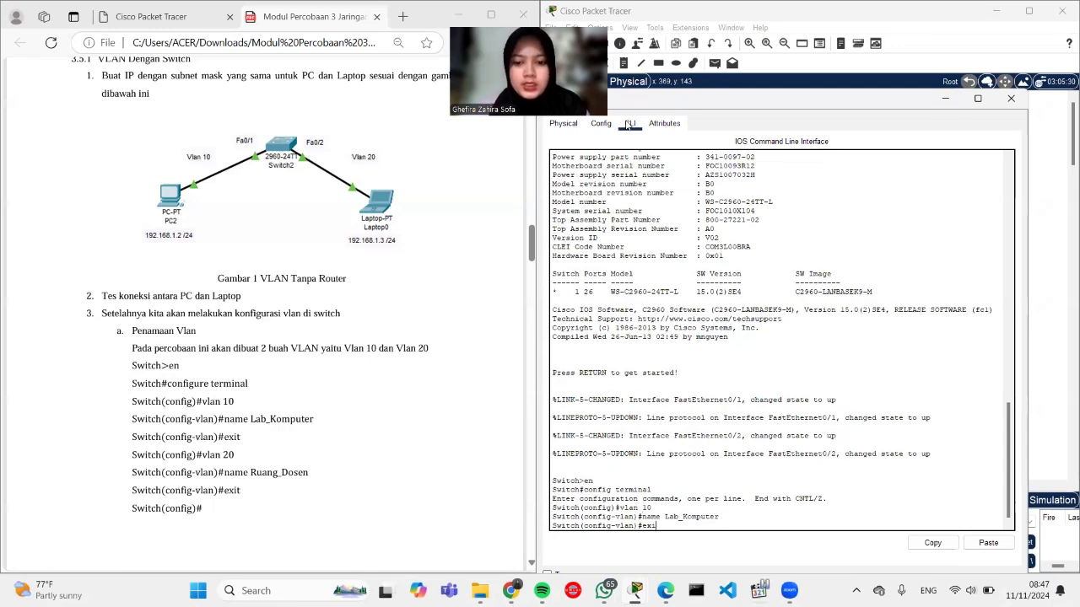
pyautogui.write('t')
pyautogui.press('Return')
# Step: Create VLAN 20 and name it Ruang_Dosen
pyautogui.write('vlan 20')
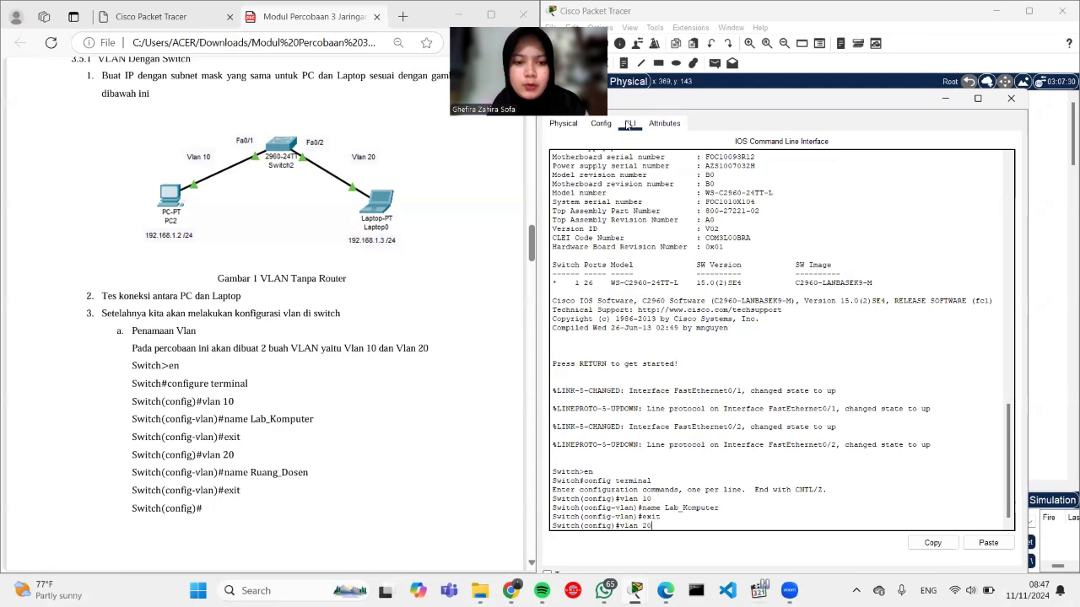
pyautogui.press('Return')
pyautogui.write('name')
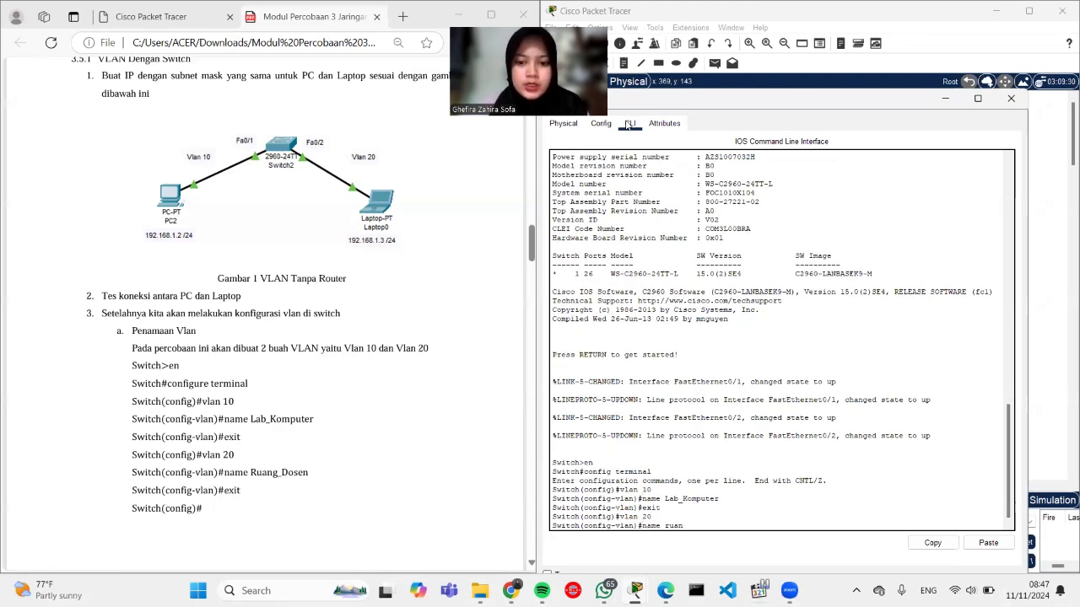
pyautogui.write(' Ruang_Dosen')
pyautogui.press('Return')
pyautogui.write('exit')
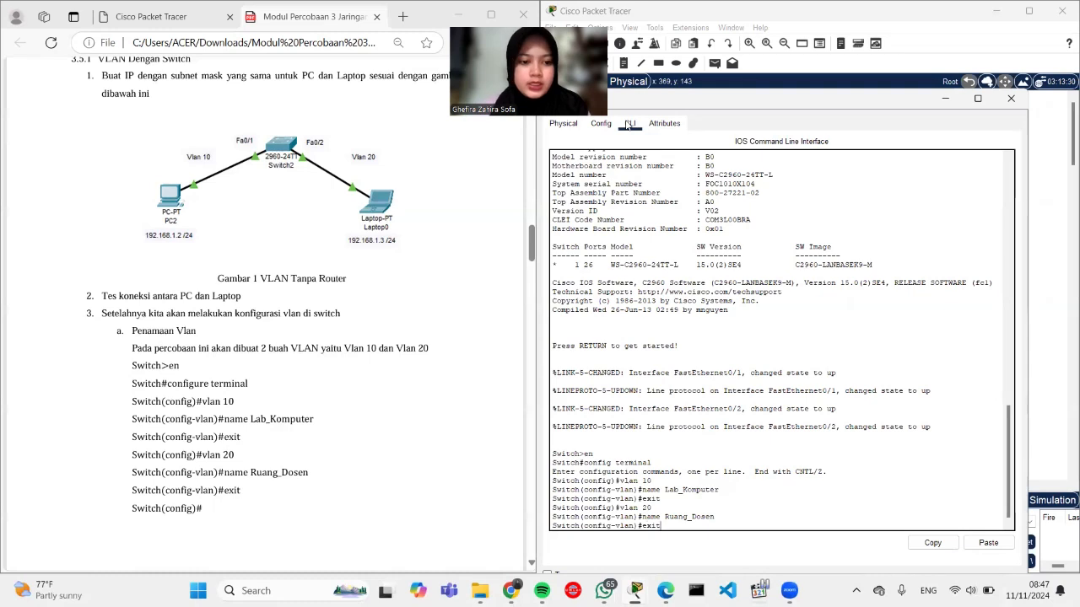
pyautogui.press('Return')
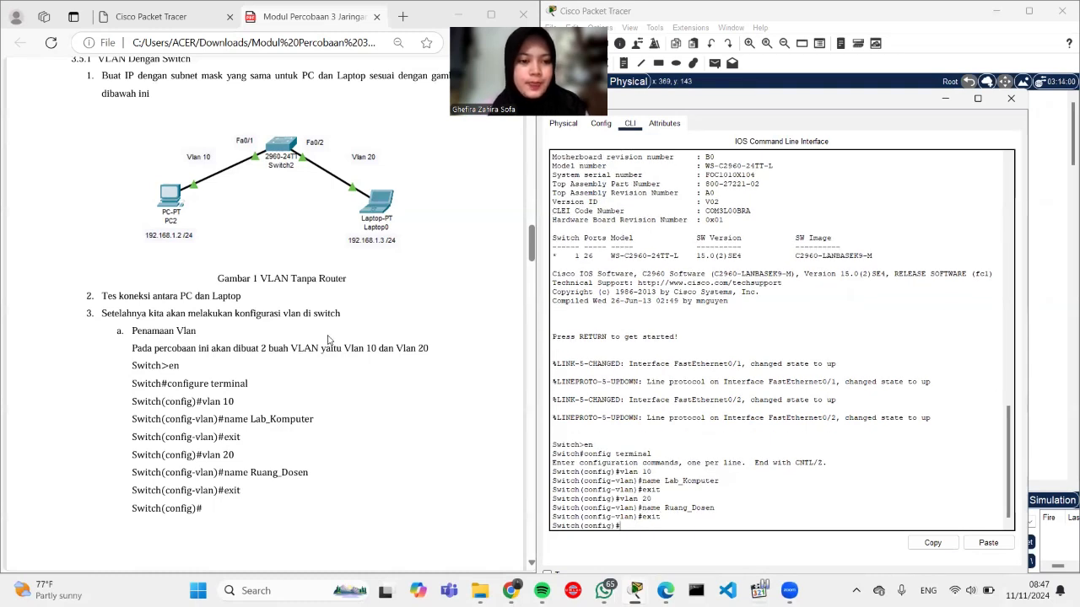
# Step: Make FastEthernet 0/1 an access port in VLAN 10
pyautogui.scroll(-5, 329, 340)
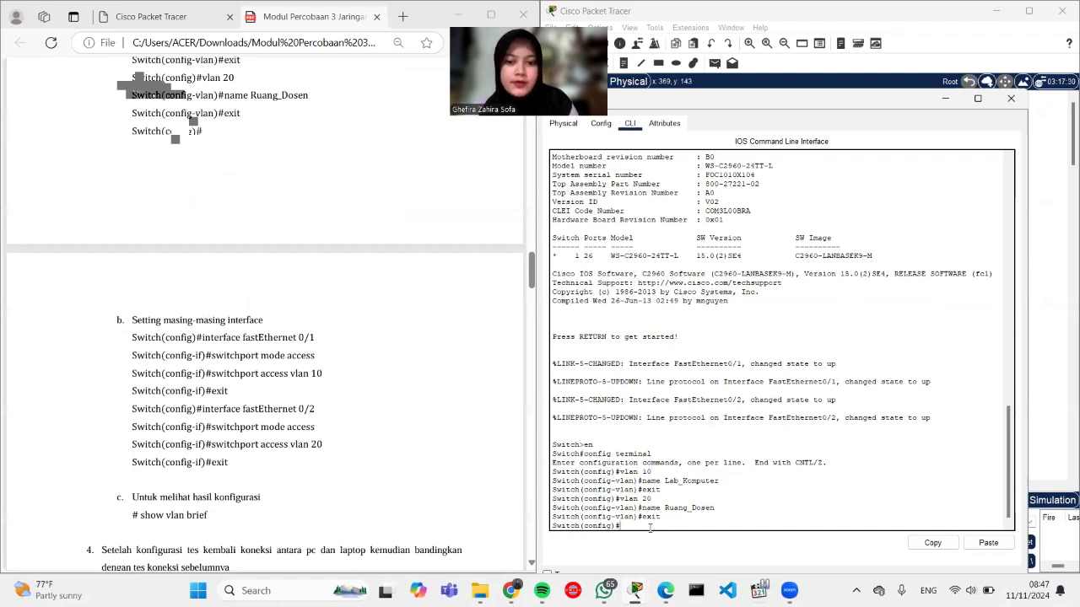
pyautogui.write('terfac')
pyautogui.press('BackSpace')
pyautogui.press('BackSpace')
pyautogui.press('BackSpace')
pyautogui.press('BackSpace')
pyautogui.press('BackSpace')
pyautogui.press('BackSpace')
pyautogui.write('terface fast')
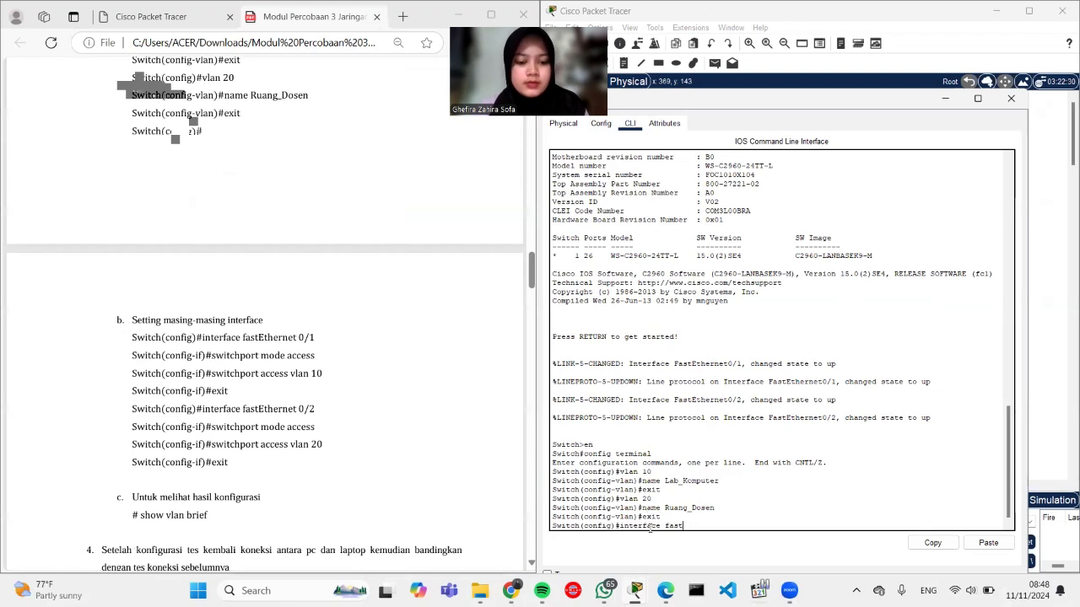
pyautogui.write('Ethernet 0')
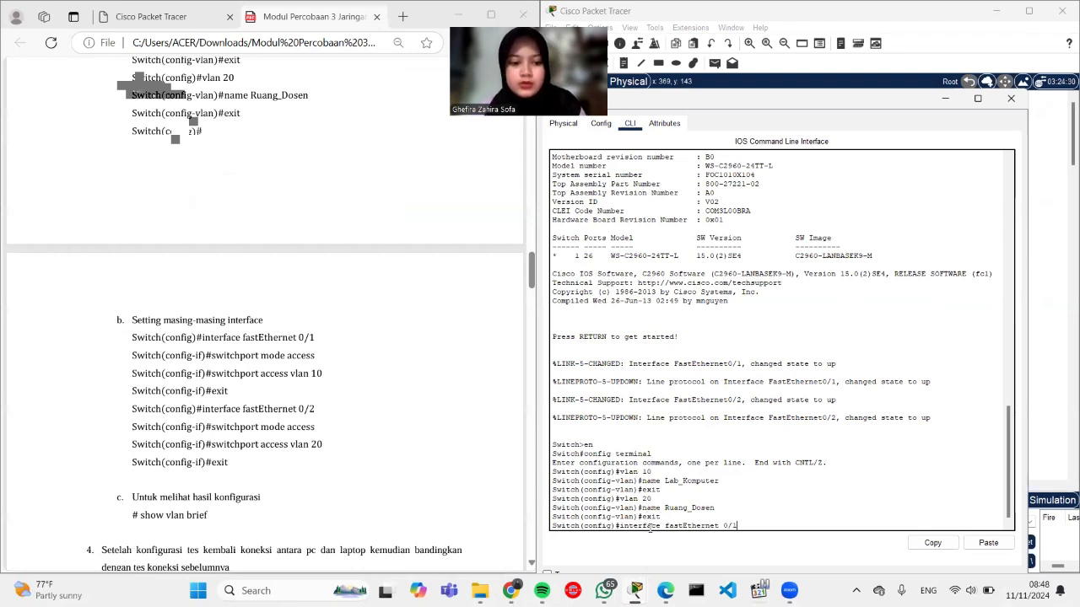
pyautogui.write('/1')
pyautogui.press('Return')
pyautogui.write('switchporty')
pyautogui.press('BackSpace')
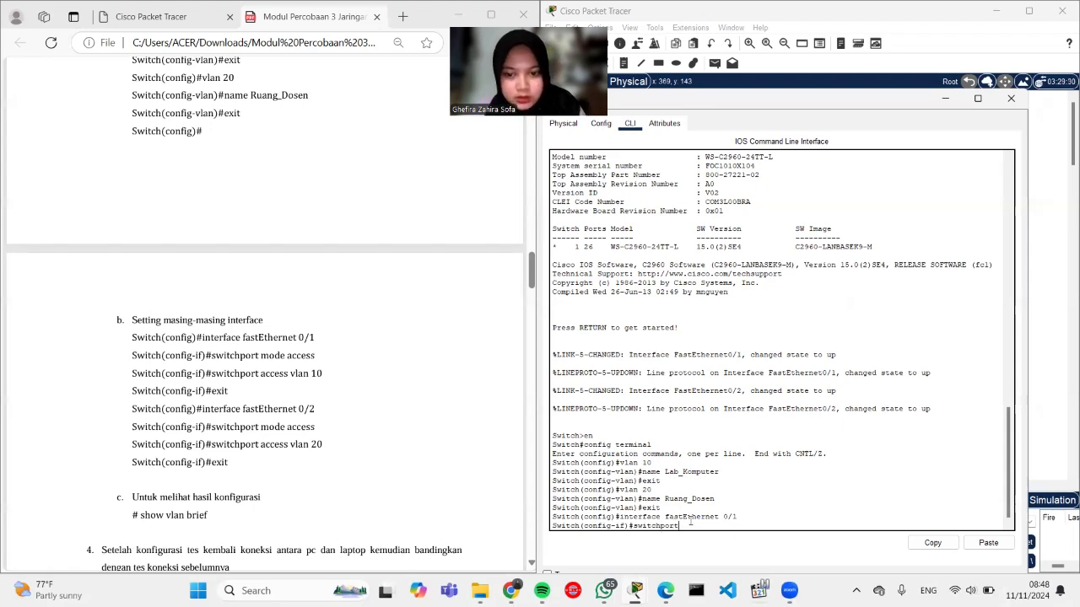
pyautogui.write('mo')
pyautogui.press('BackSpace')
pyautogui.press('BackSpace')
pyautogui.write('mode')
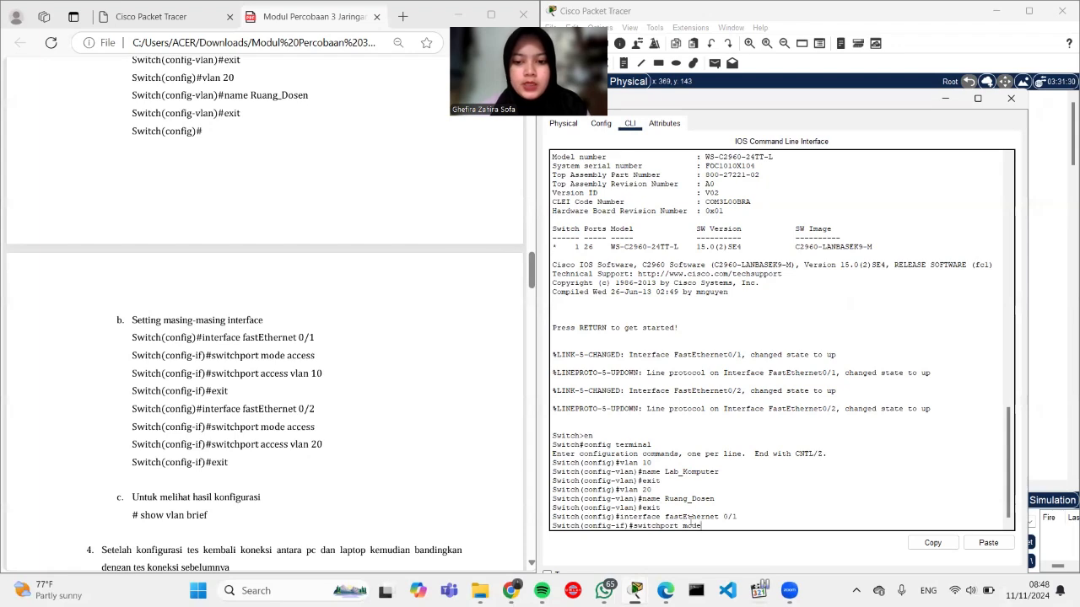
pyautogui.write(' a')
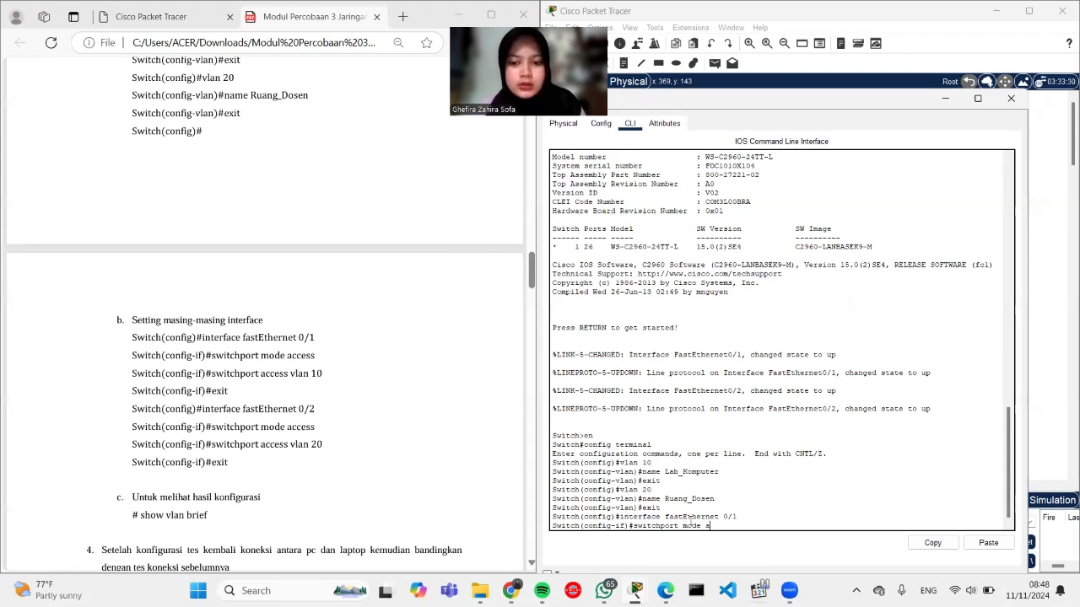
pyautogui.write('ccess')
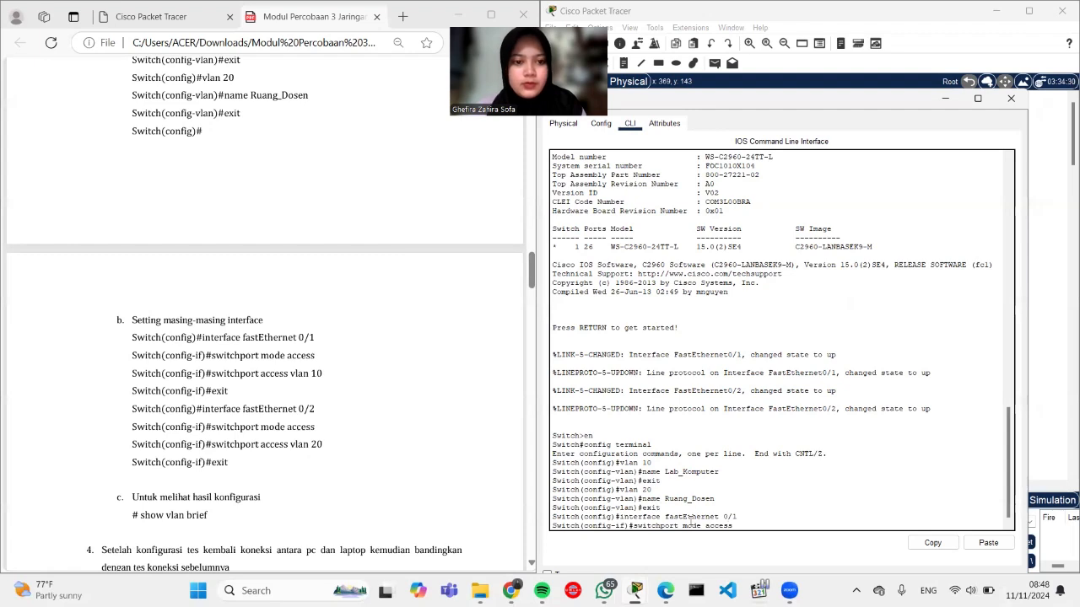
pyautogui.press('Return')
pyautogui.write('sw')
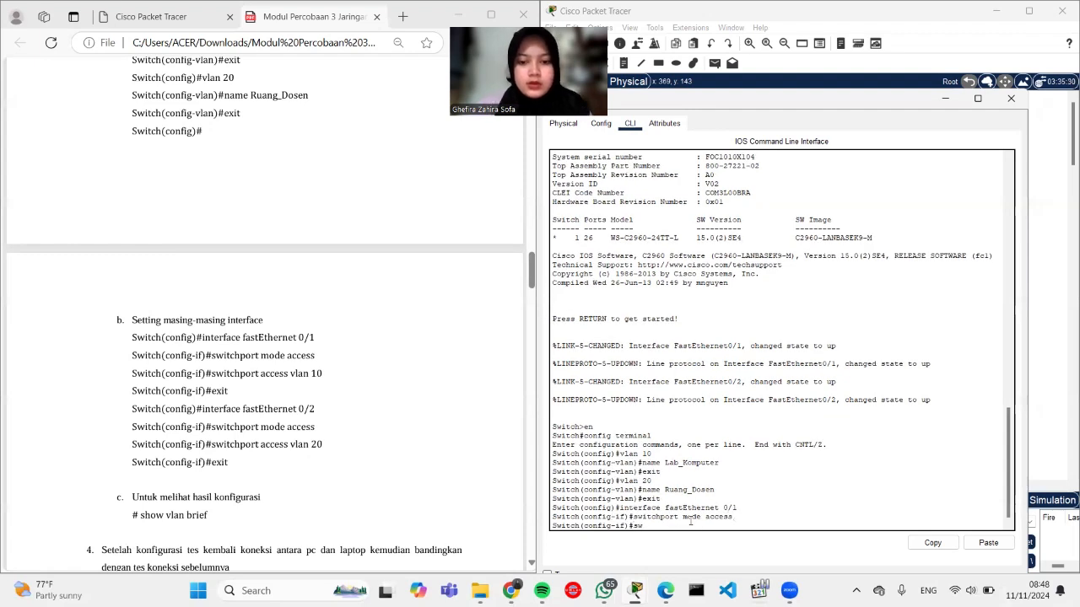
pyautogui.write('itchport acc')
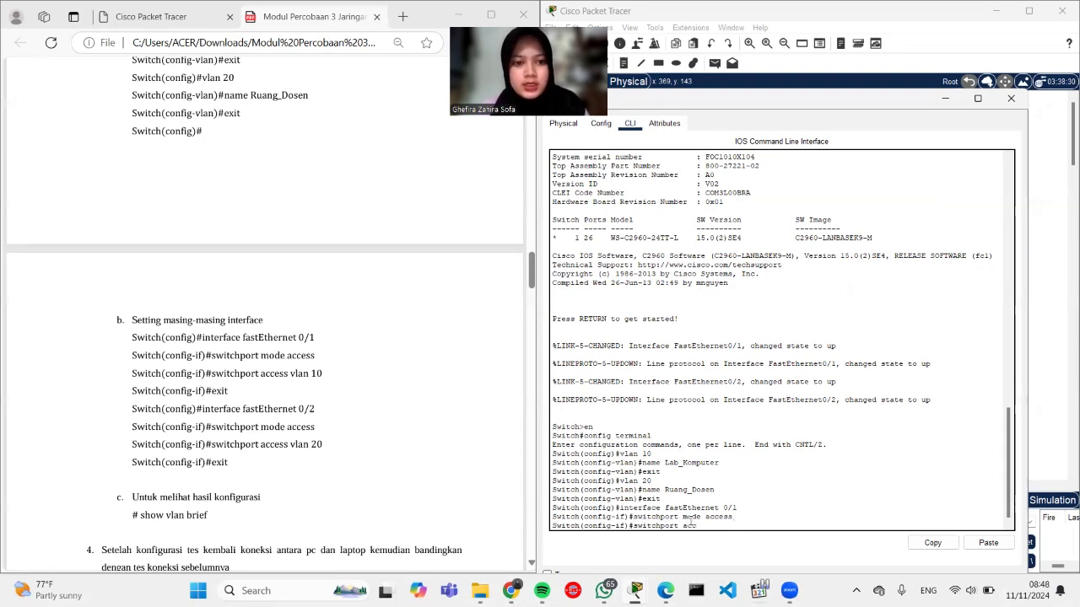
pyautogui.write('ess vlan 10')
pyautogui.press('Return')
pyautogui.write('exit')
pyautogui.press('Return')
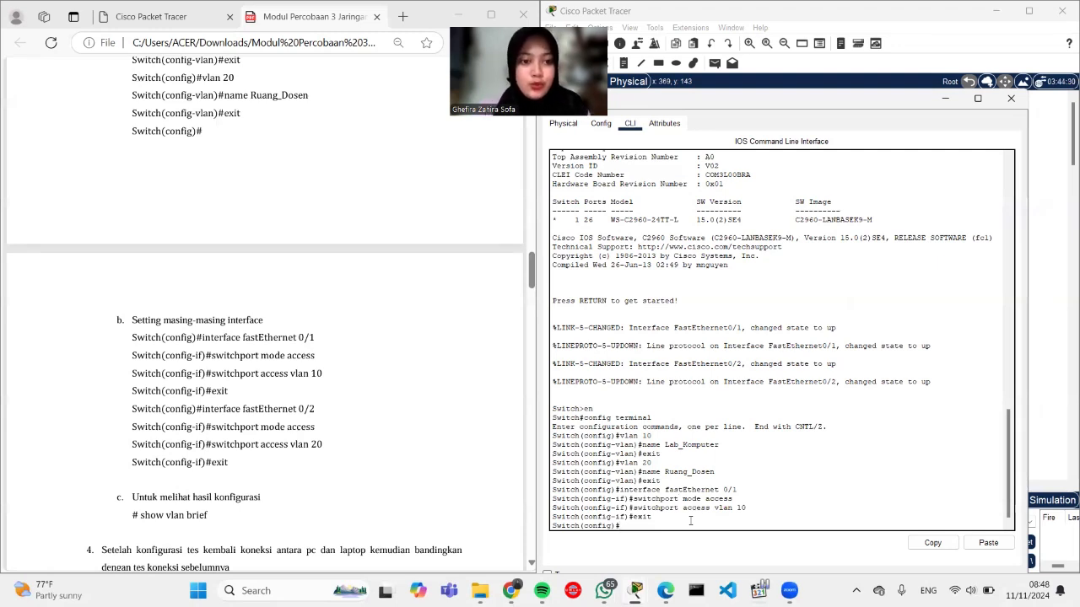
# Step: Make FastEthernet 0/2 an access port in VLAN 20
pyautogui.write('interface fastEthernet 0/2')
pyautogui.press('Return')
pyautogui.write('swi')
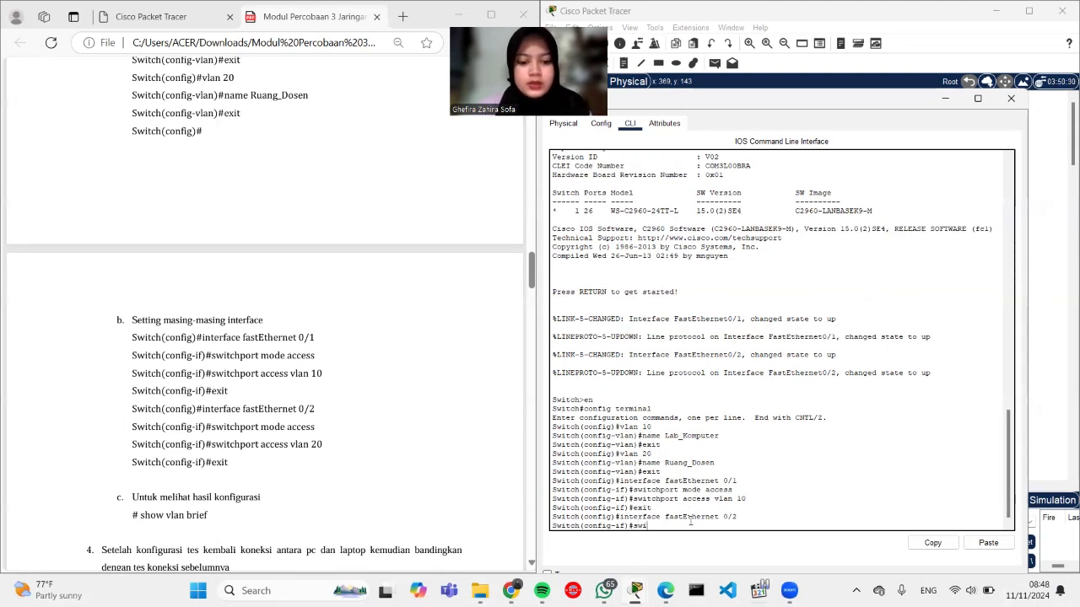
pyautogui.write('tchport mode acc')
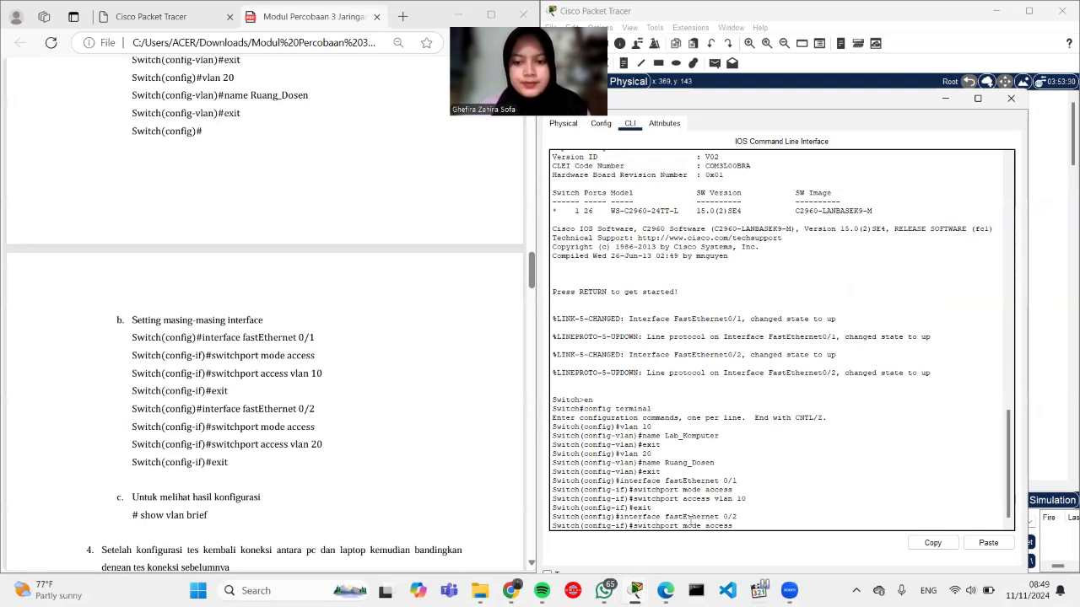
pyautogui.write('ess')
pyautogui.press('Return')
pyautogui.write('switchport')
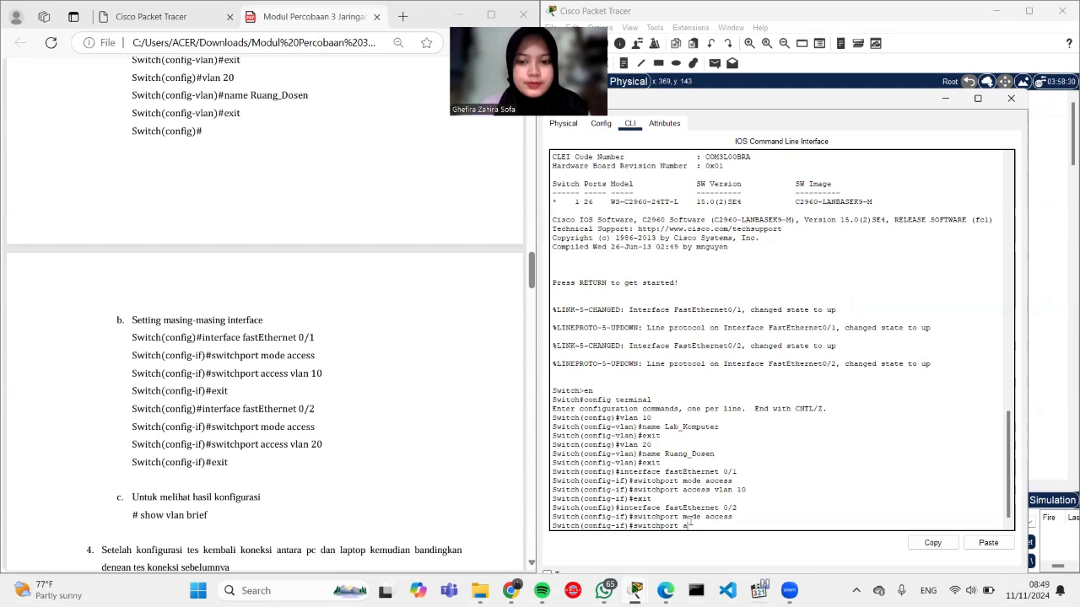
pyautogui.write(' acce')
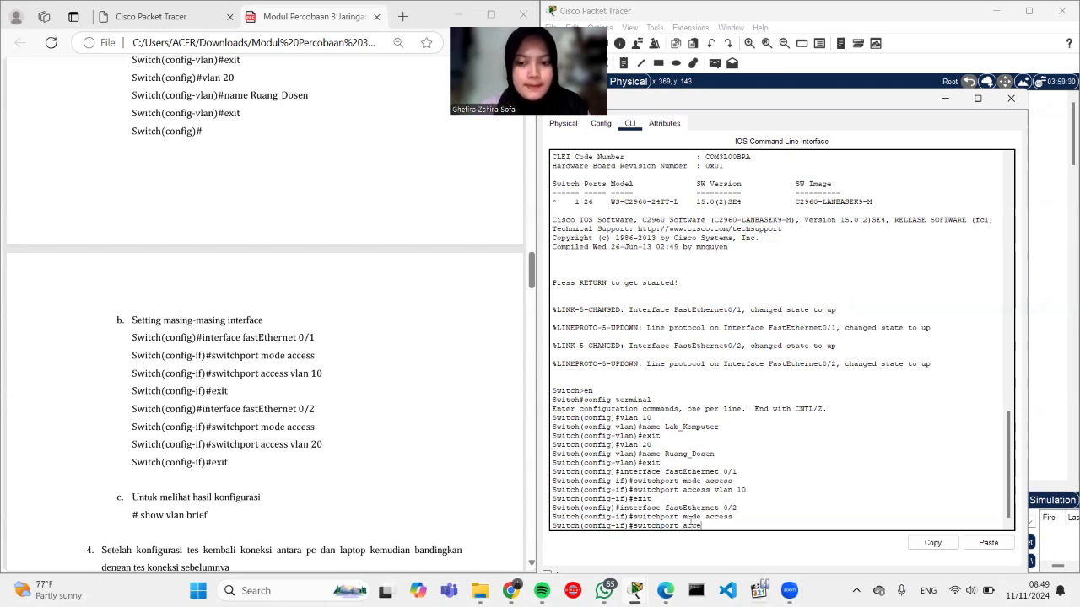
pyautogui.write('ss vlan')
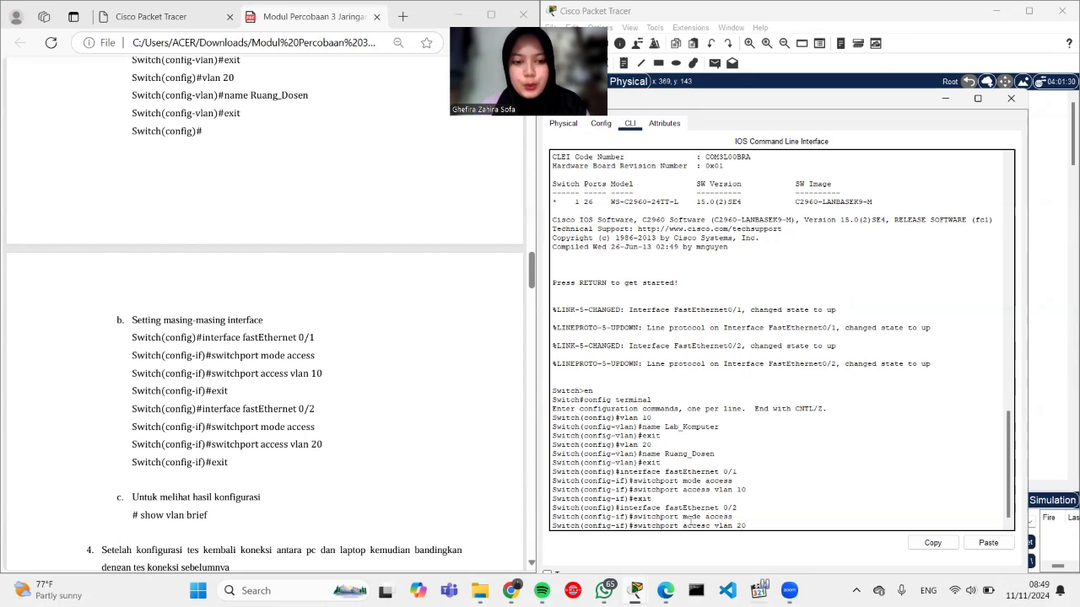
pyautogui.write(' 20')
pyautogui.press('Return')
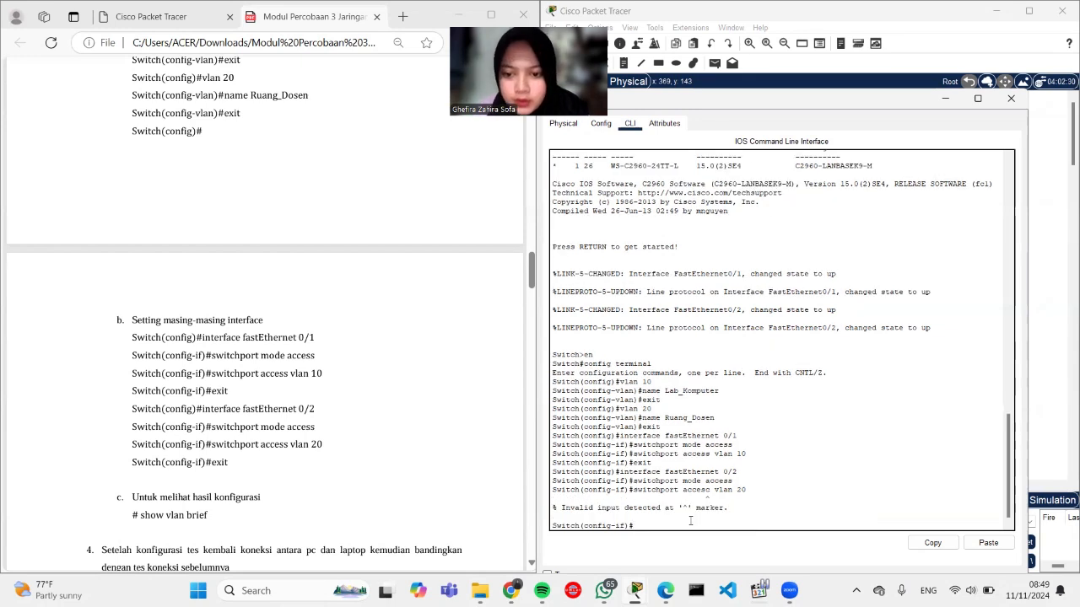
pyautogui.write('switchpo')
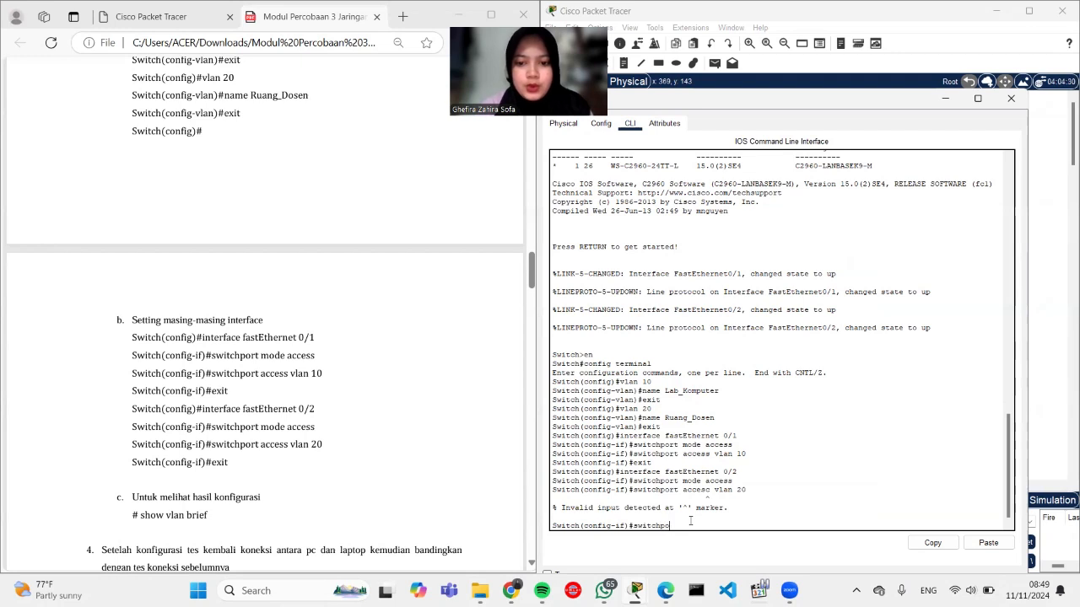
pyautogui.write('rt a')
pyautogui.write('cc')
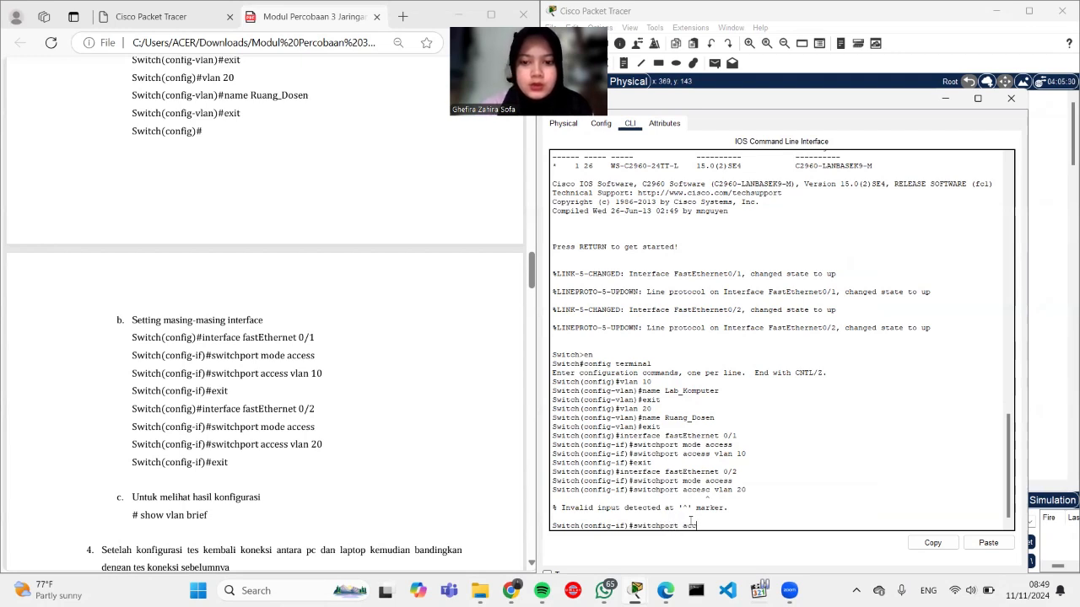
pyautogui.write('ess vlan')
pyautogui.write(' wo')
pyautogui.write('20')
pyautogui.press('Return')
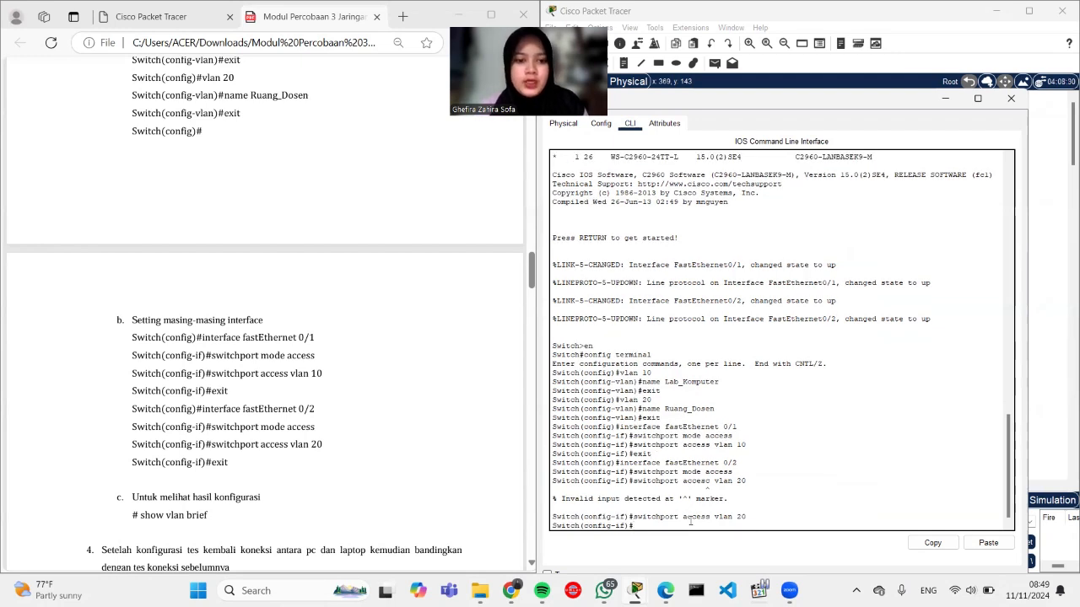
pyautogui.write('exit')
pyautogui.press('Return')
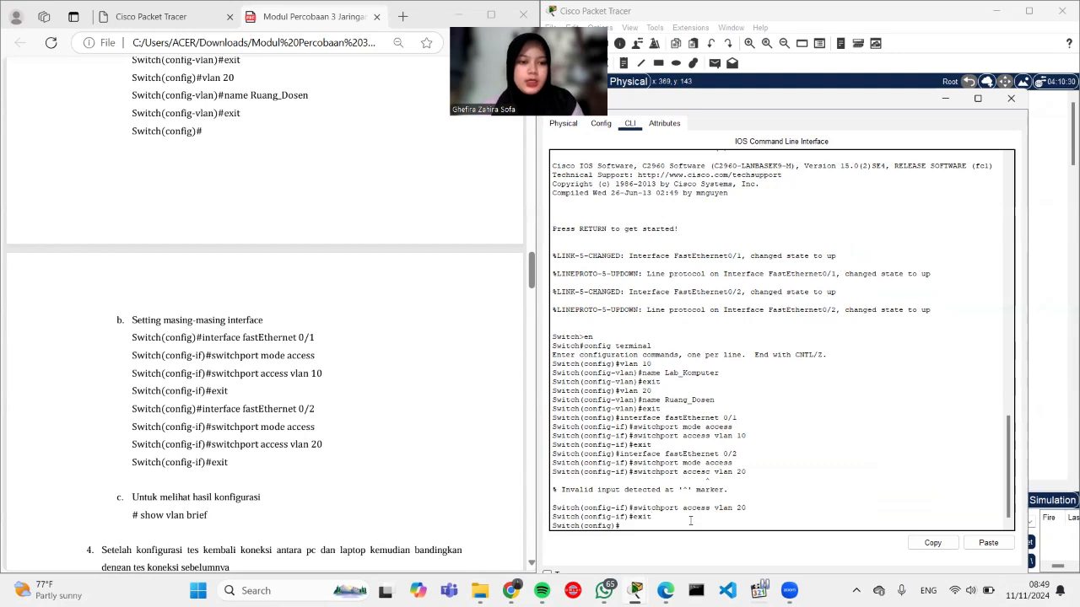
# Step: Try show vlan brief, then exit global configuration to privileged mode
pyautogui.scroll(-3, 337, 506)
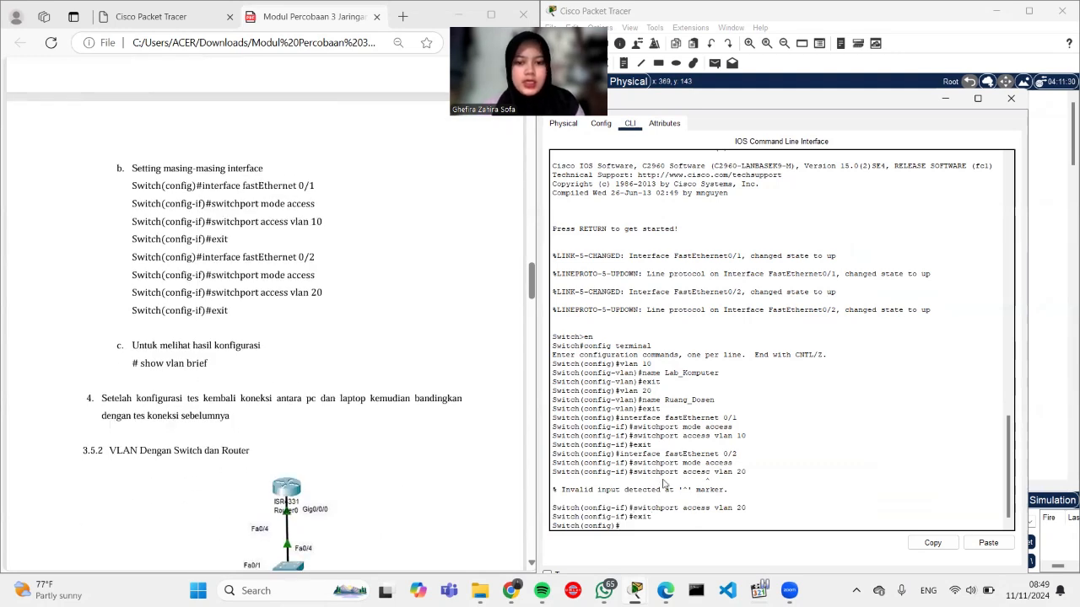
pyautogui.write('show vlan brief')
pyautogui.press('Return')
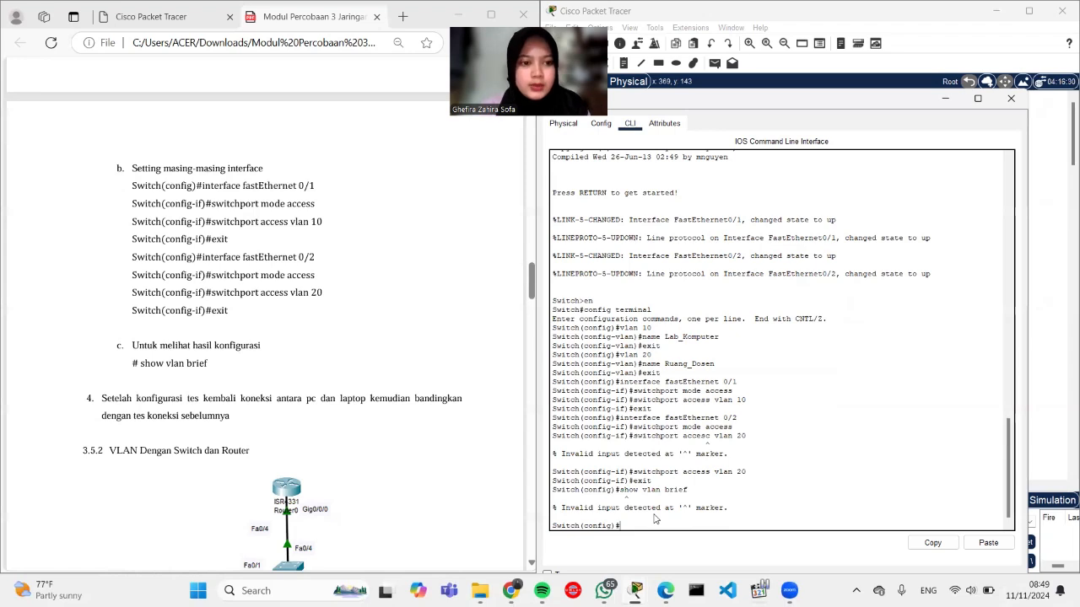
pyautogui.write('exit')
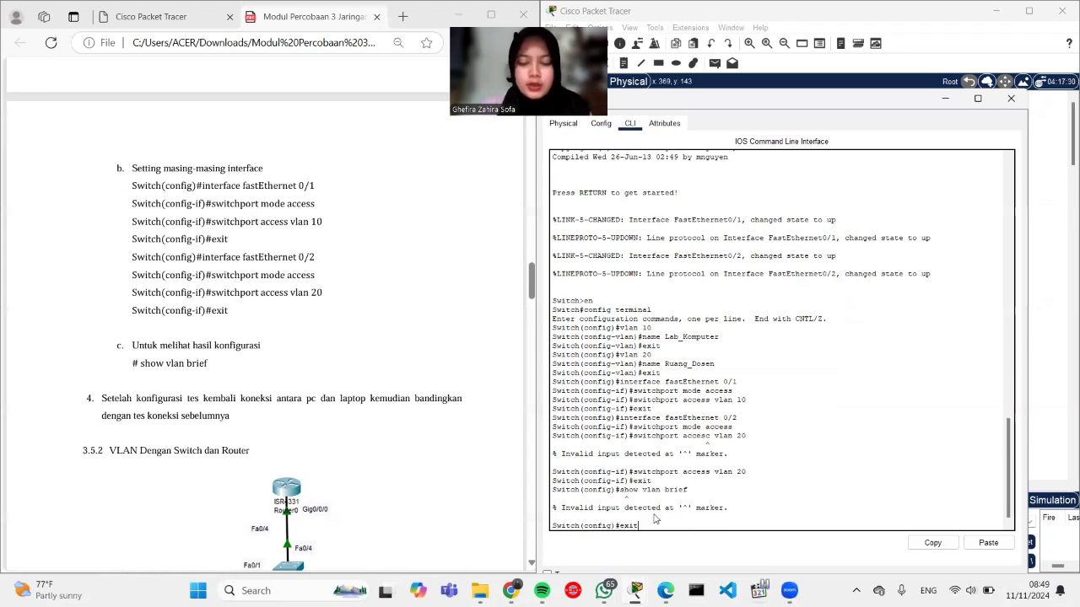
pyautogui.press('Return')
pyautogui.press('Return')
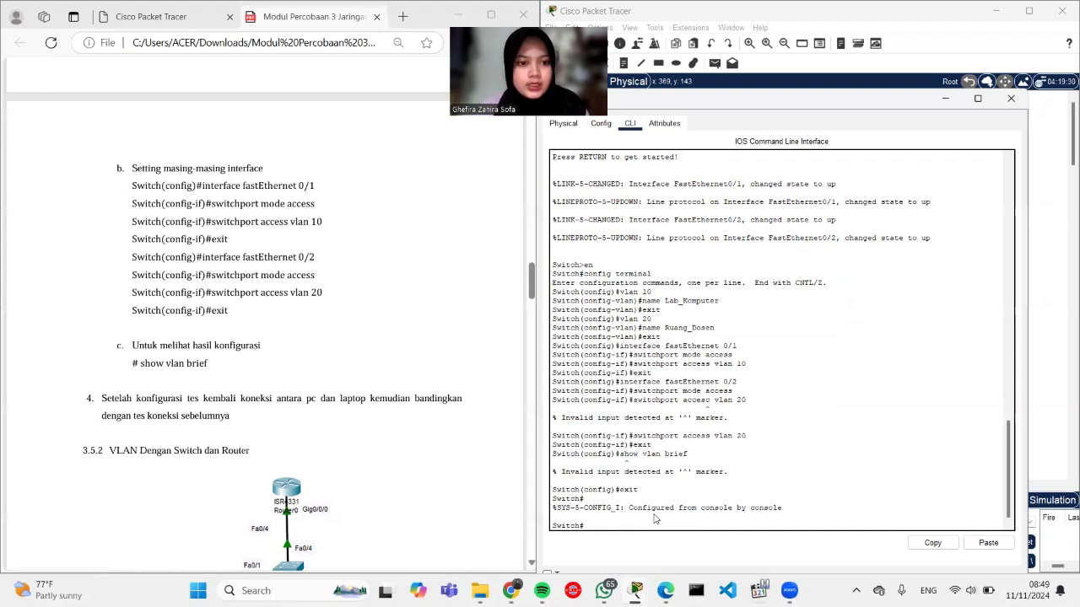
# Step: Run show vlan brief to confirm Fa0/1 in VLAN 10 and Fa0/2 in VLAN 20, then close Switch0
pyautogui.write('show vlan')
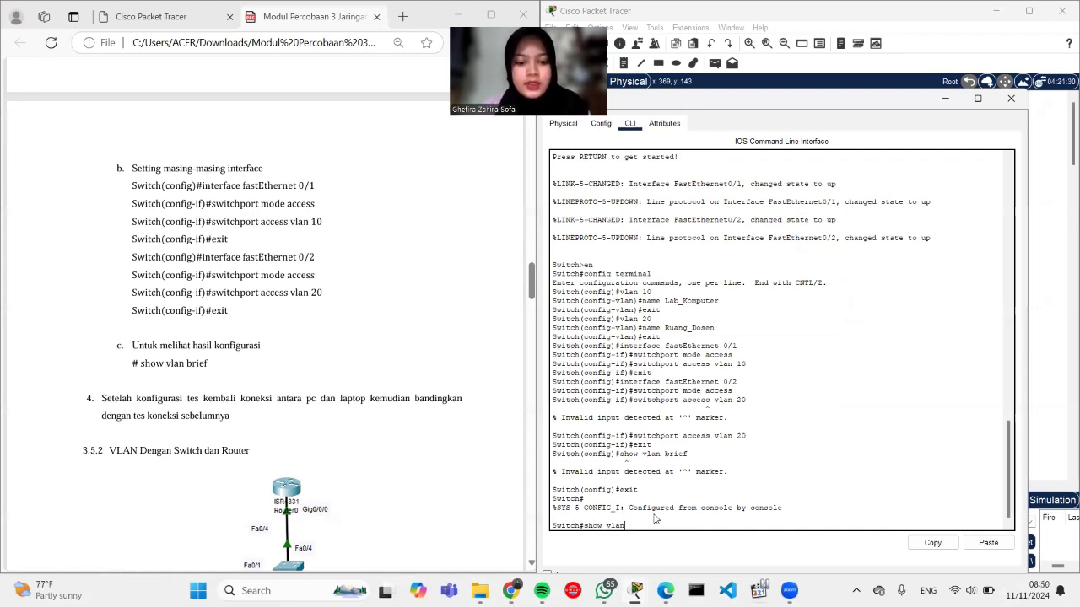
pyautogui.write(' brief')
pyautogui.press('Return')
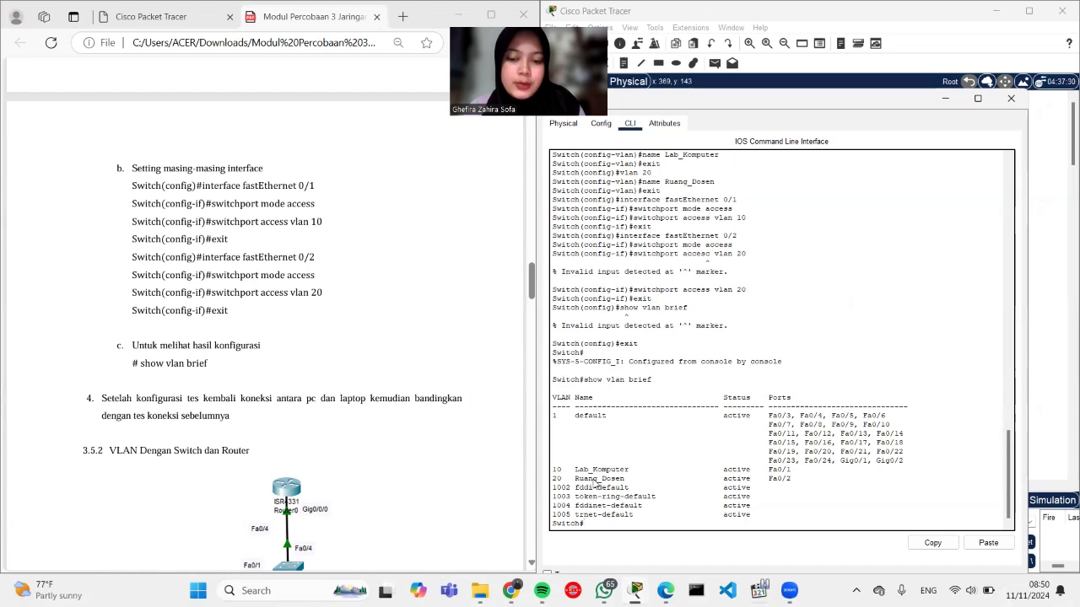
pyautogui.scroll(-1, 388, 445)
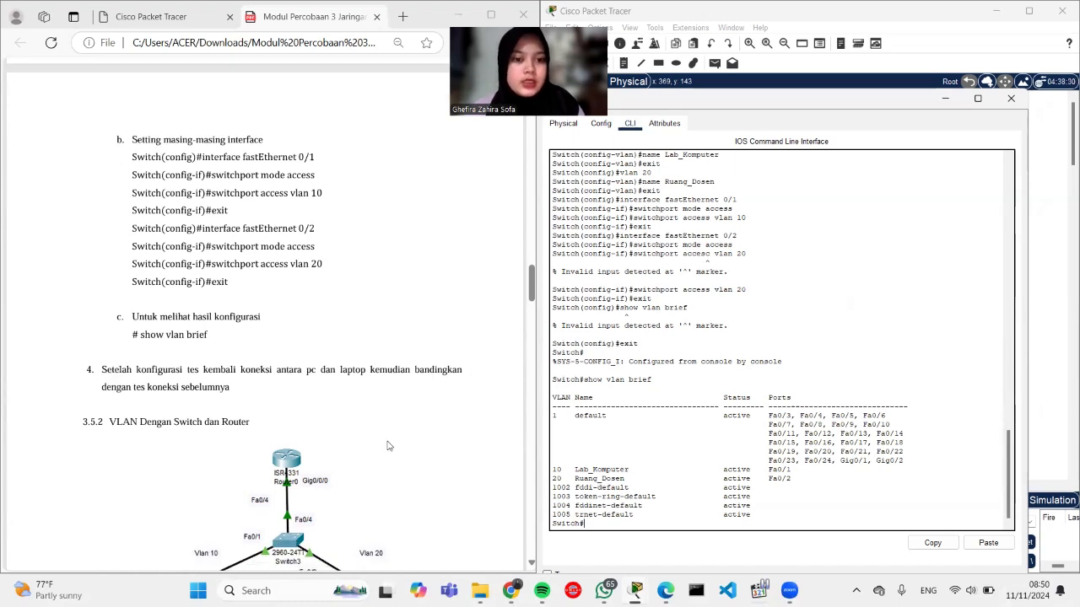
pyautogui.scroll(-1, 431, 428)
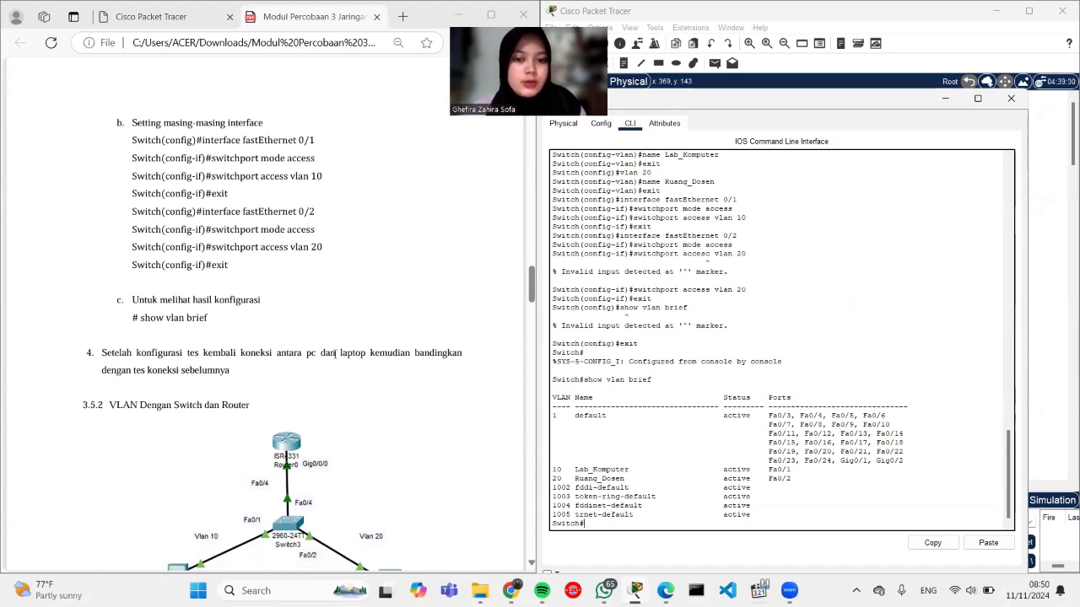
pyautogui.click(1011, 99)
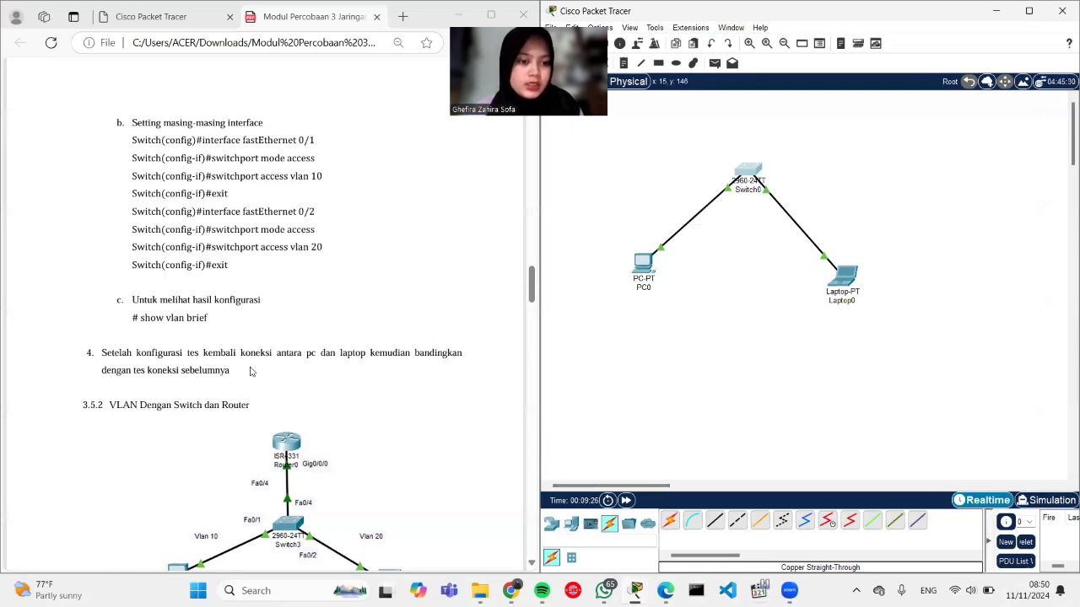
# Step: From PC0's command prompt, ping 192.168.1.3 and see all four requests time out
pyautogui.click(639, 261)
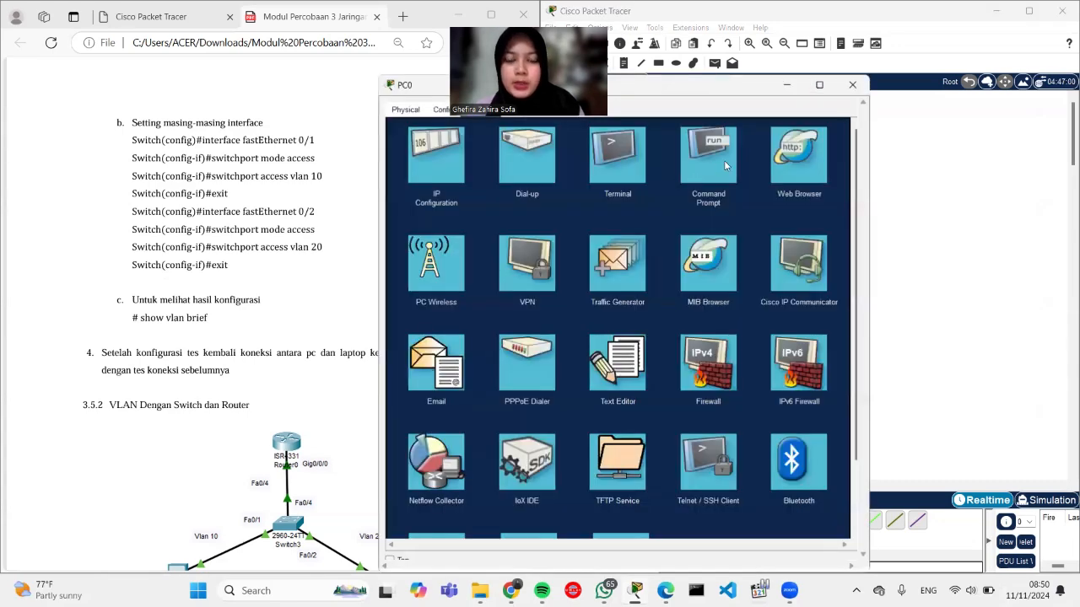
pyautogui.click(709, 156)
pyautogui.write('ping 192.168')
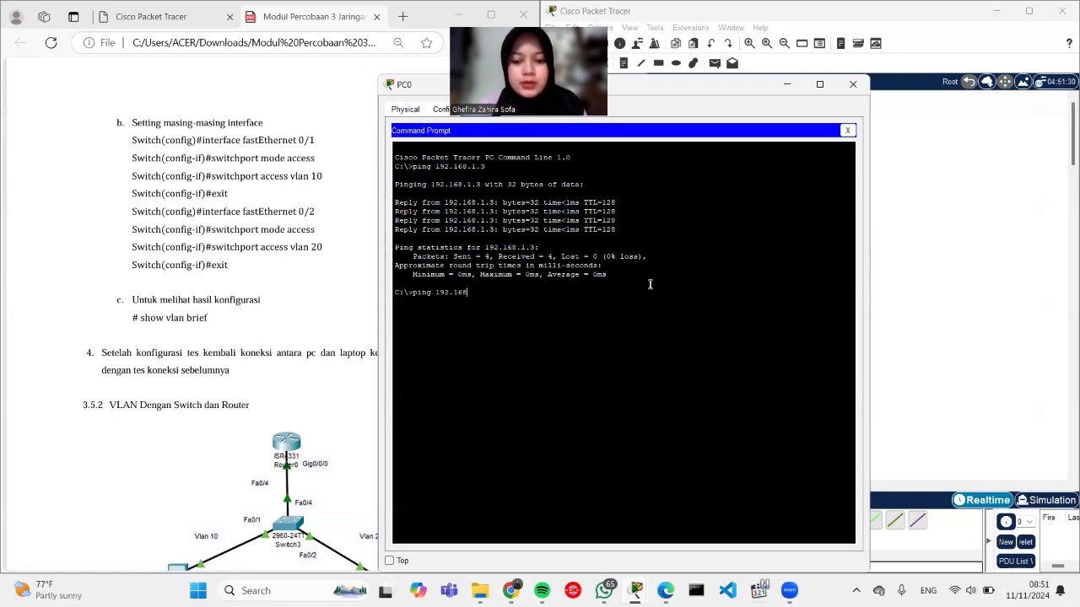
pyautogui.write('.1.3')
pyautogui.press('Return')
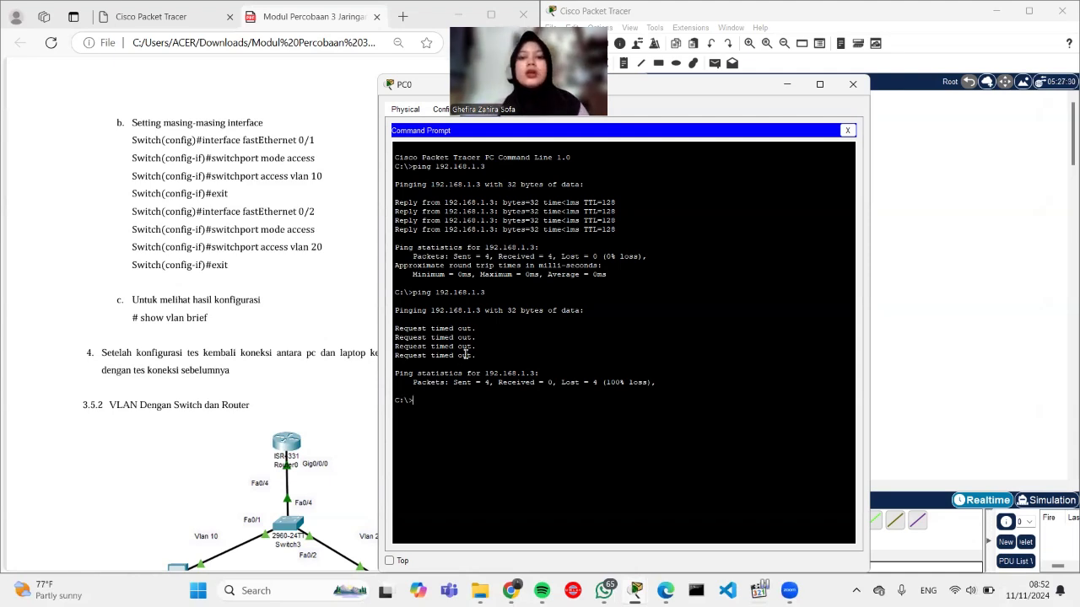
pyautogui.click(911, 276)
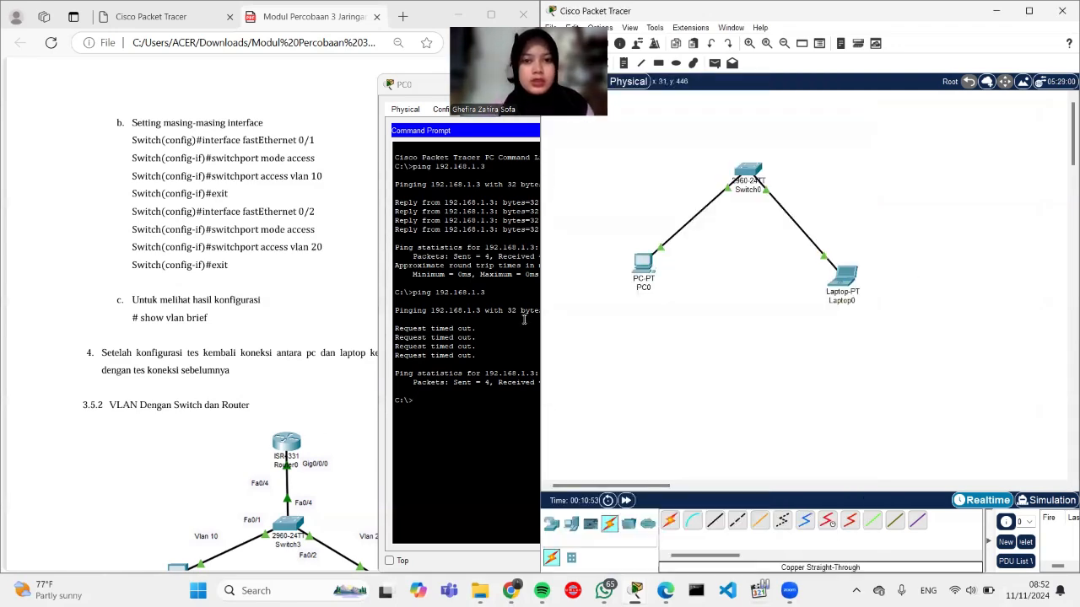
# Step: Close PC0 and place an ISR4331 router above Switch0, moving the switch lower
pyautogui.click(525, 320)
pyautogui.click(848, 88)
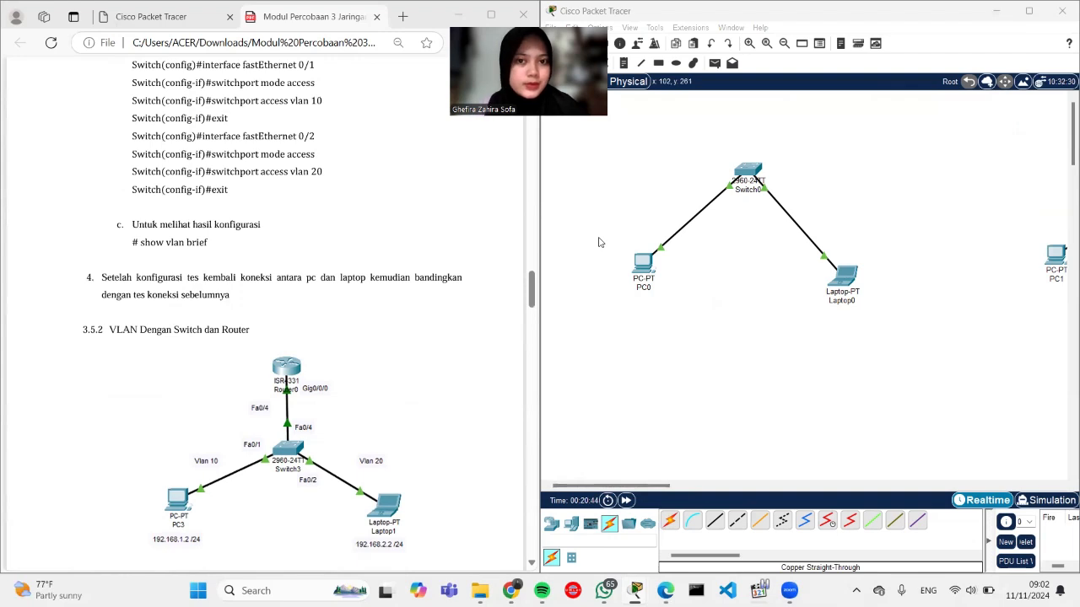
pyautogui.click(565, 524)
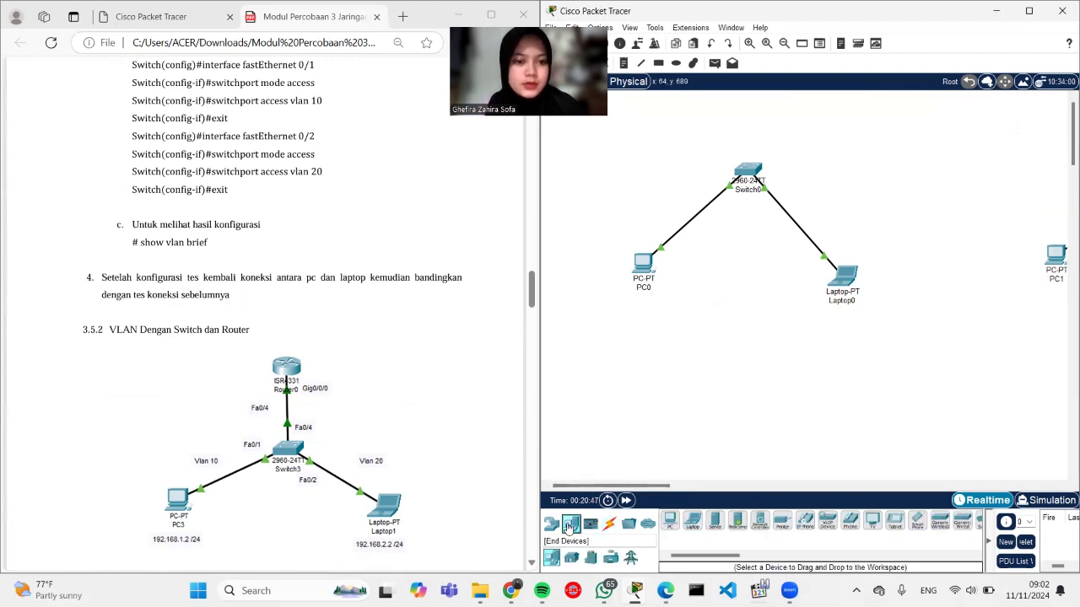
pyautogui.click(555, 525)
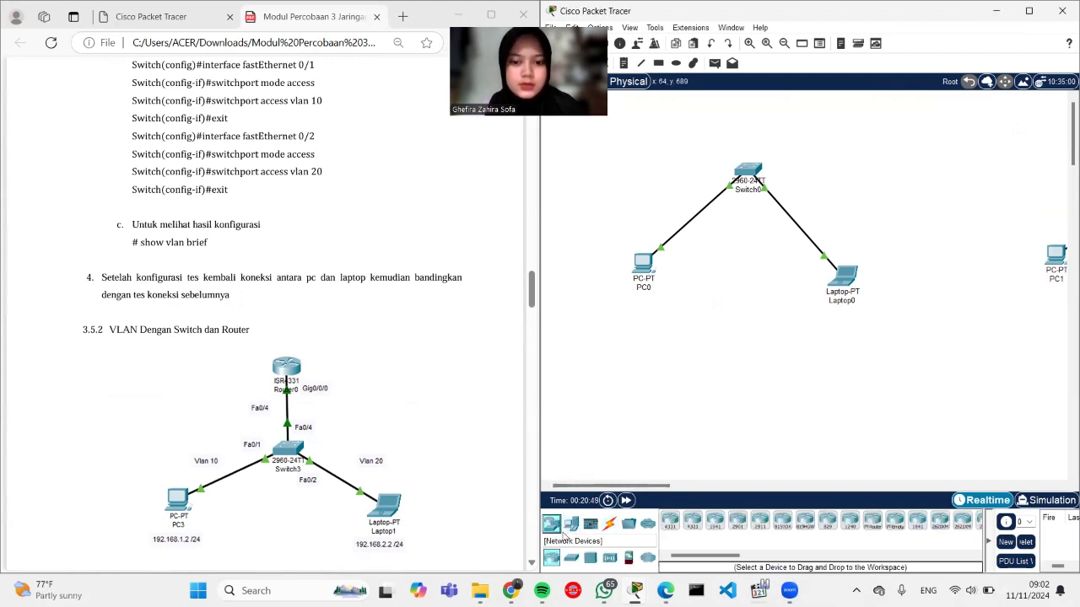
pyautogui.click(669, 522)
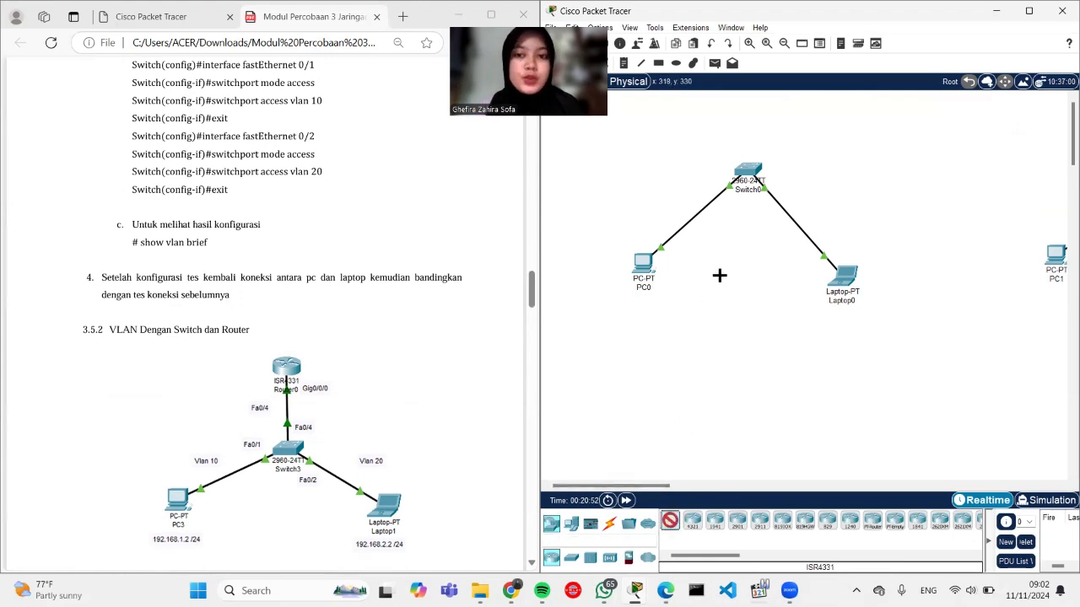
pyautogui.click(748, 108)
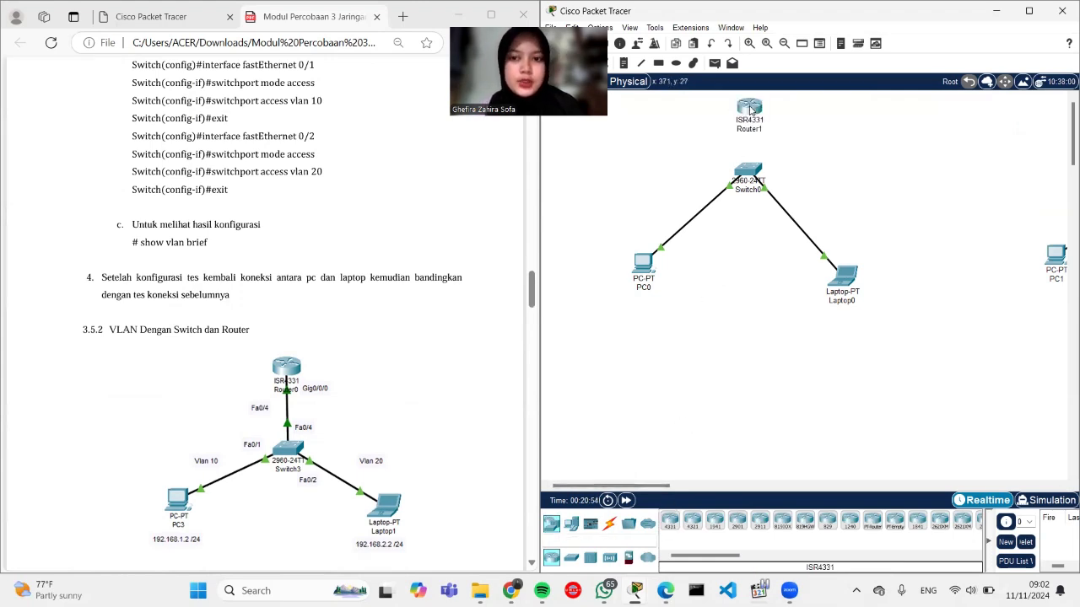
pyautogui.moveTo(746, 174); pyautogui.dragTo(746, 197)
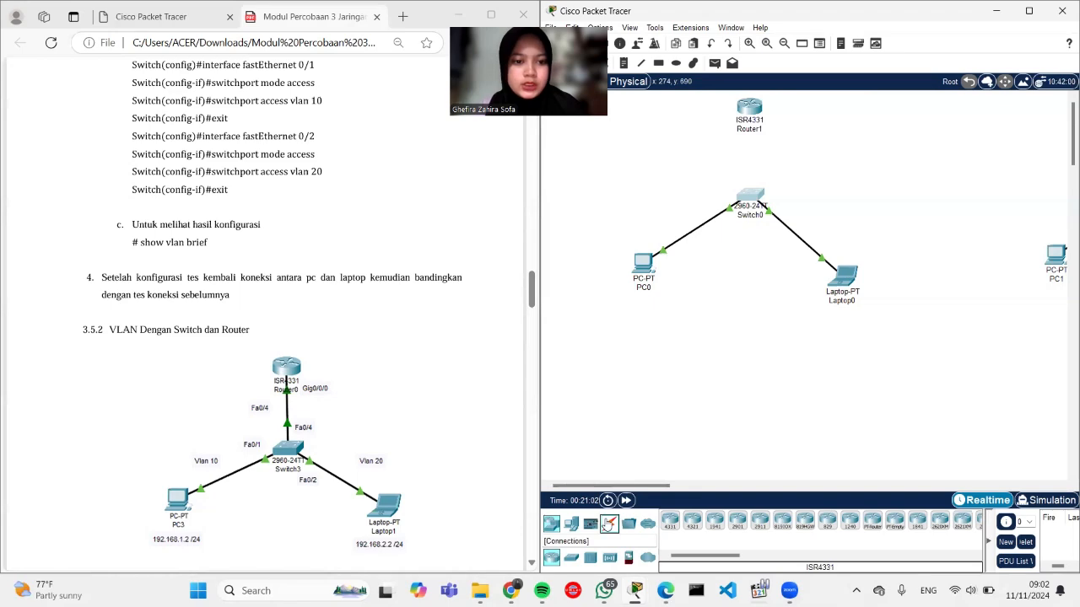
# Step: Connect Switch0 FastEthernet0/4 to Router1 GigabitEthernet0/0/0 with a copper straight-through cable
pyautogui.click(609, 524)
pyautogui.click(715, 521)
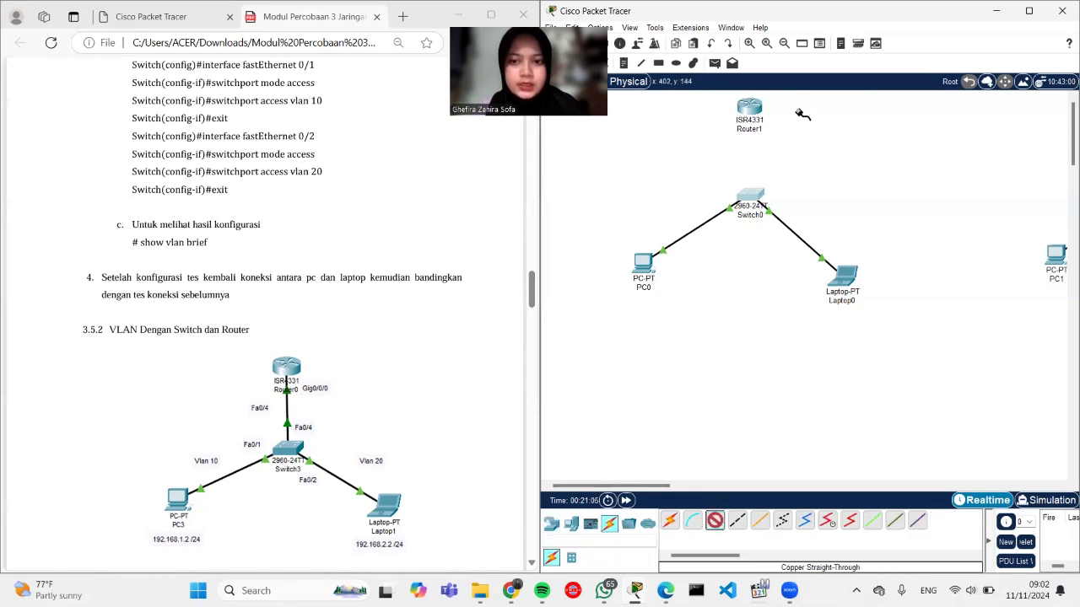
pyautogui.click(747, 203)
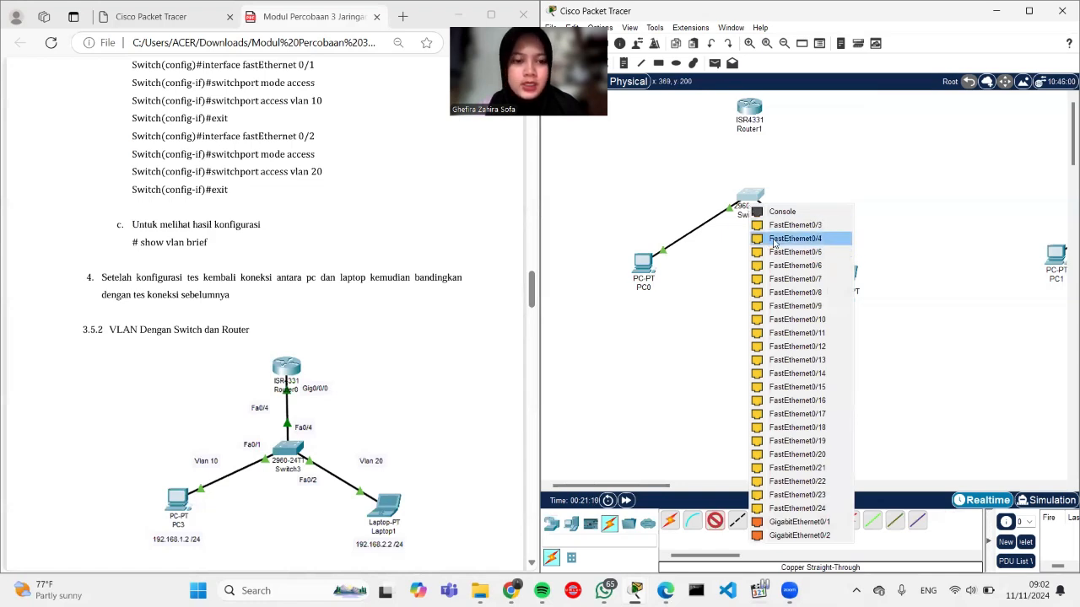
pyautogui.click(774, 239)
pyautogui.click(751, 105)
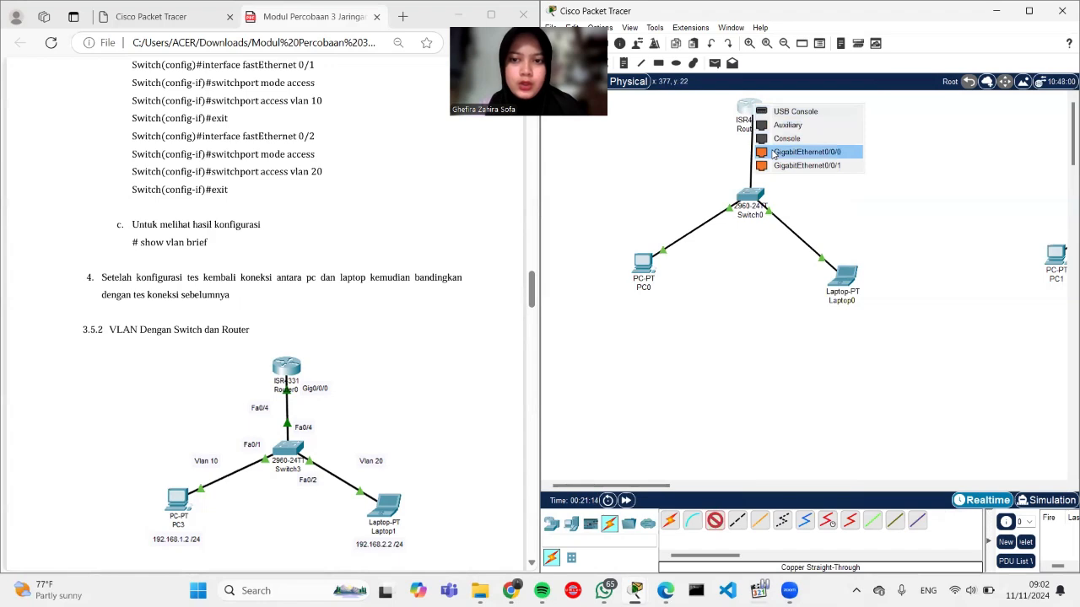
pyautogui.click(806, 152)
pyautogui.scroll(-5, 340, 344)
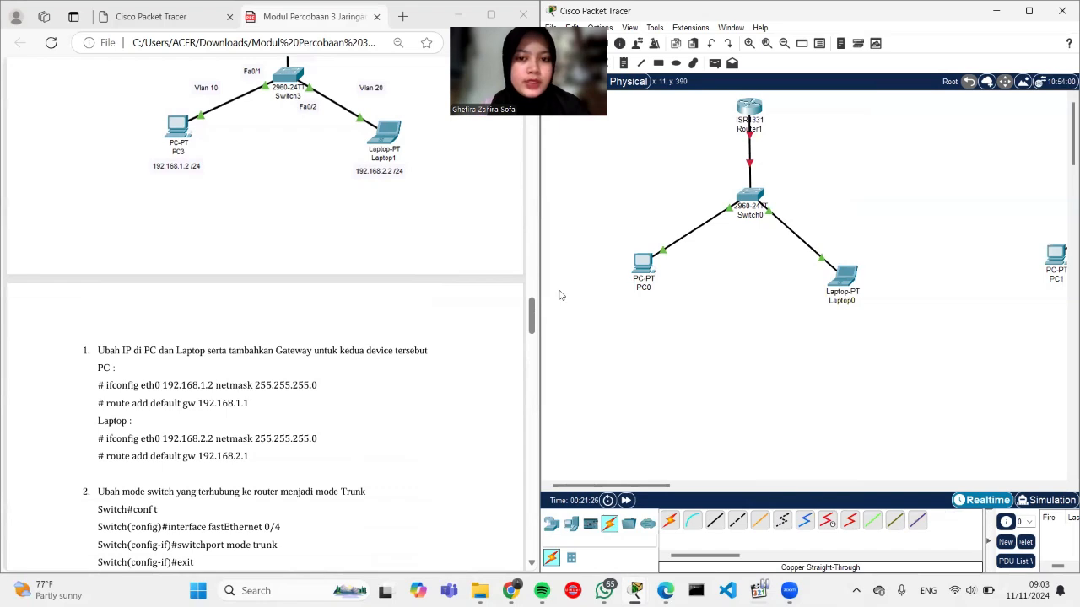
# Step: Set PC0's default gateway to 192.168.1.1
pyautogui.click(642, 263)
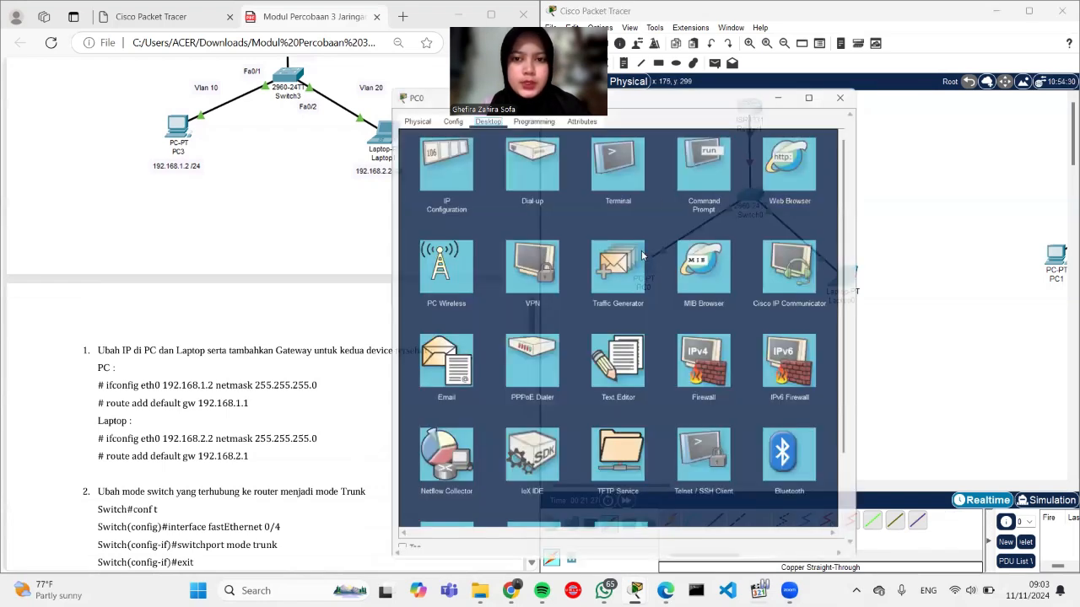
pyautogui.click(436, 145)
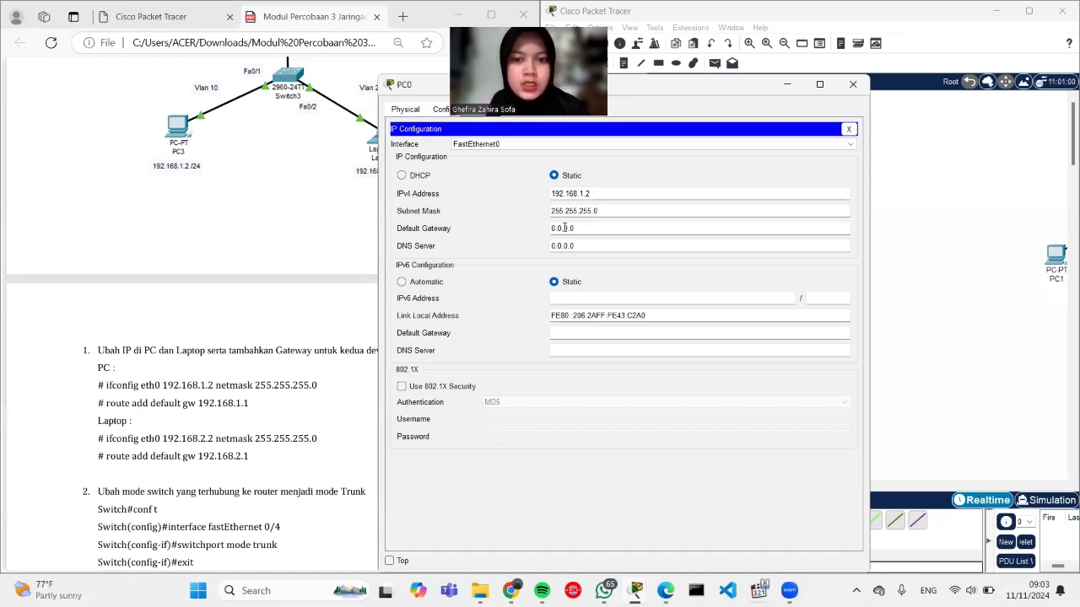
pyautogui.moveTo(582, 229); pyautogui.dragTo(537, 228)
pyautogui.write('192.168.1.1')
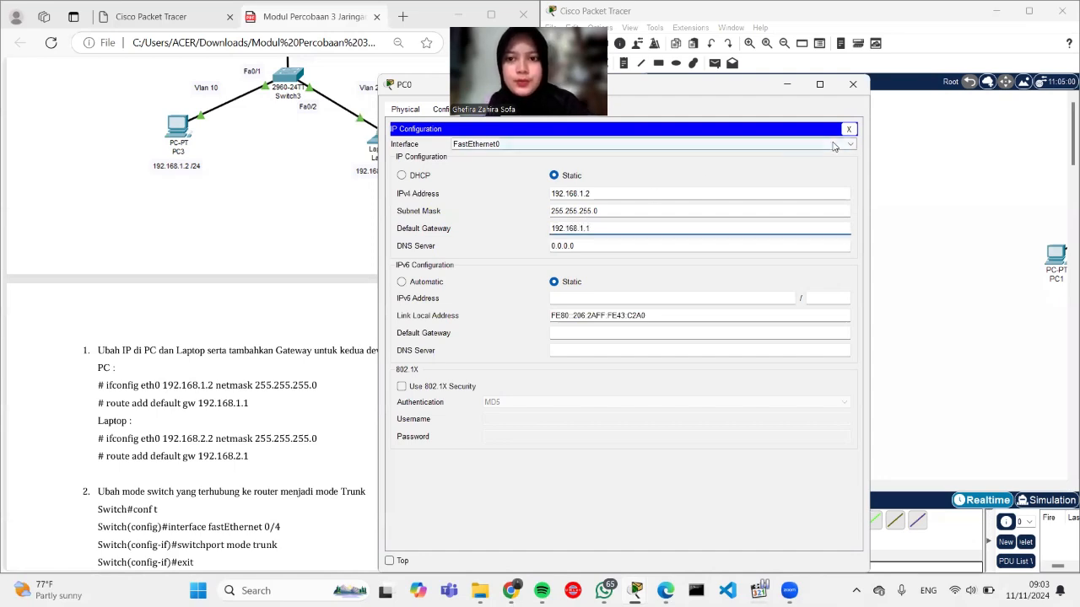
pyautogui.click(853, 83)
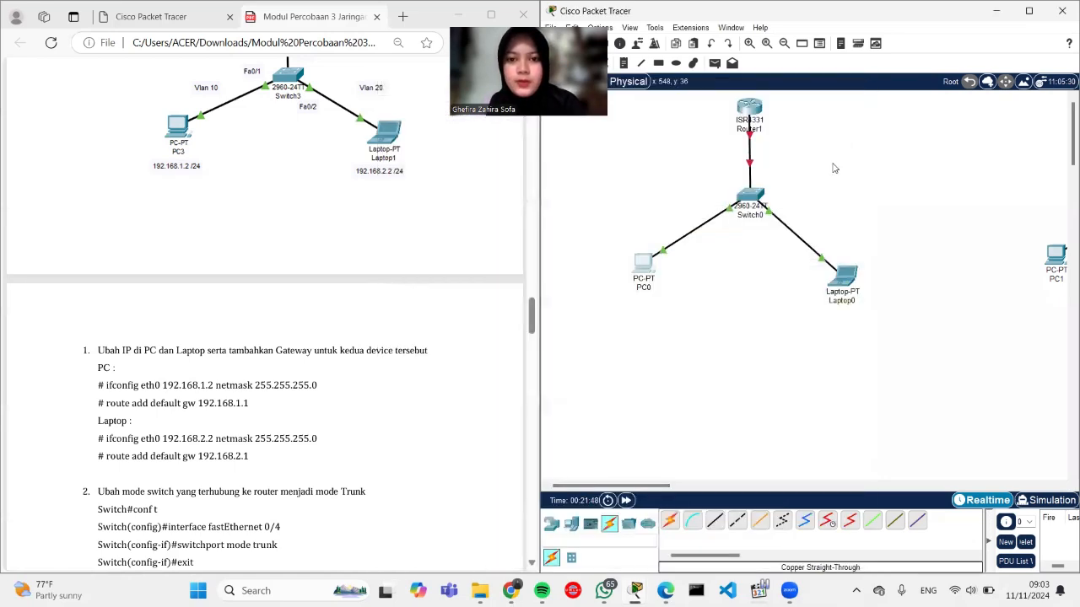
# Step: Change Laptop0's IPv4 address to 192.168.2.2 with default gateway 192.168.2.1
pyautogui.click(842, 274)
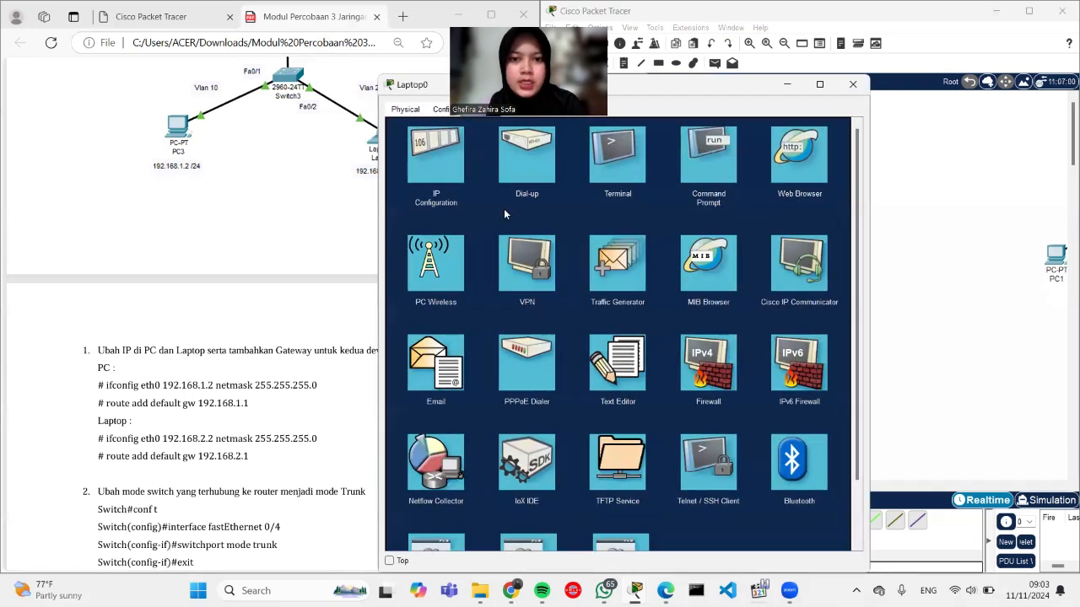
pyautogui.click(430, 161)
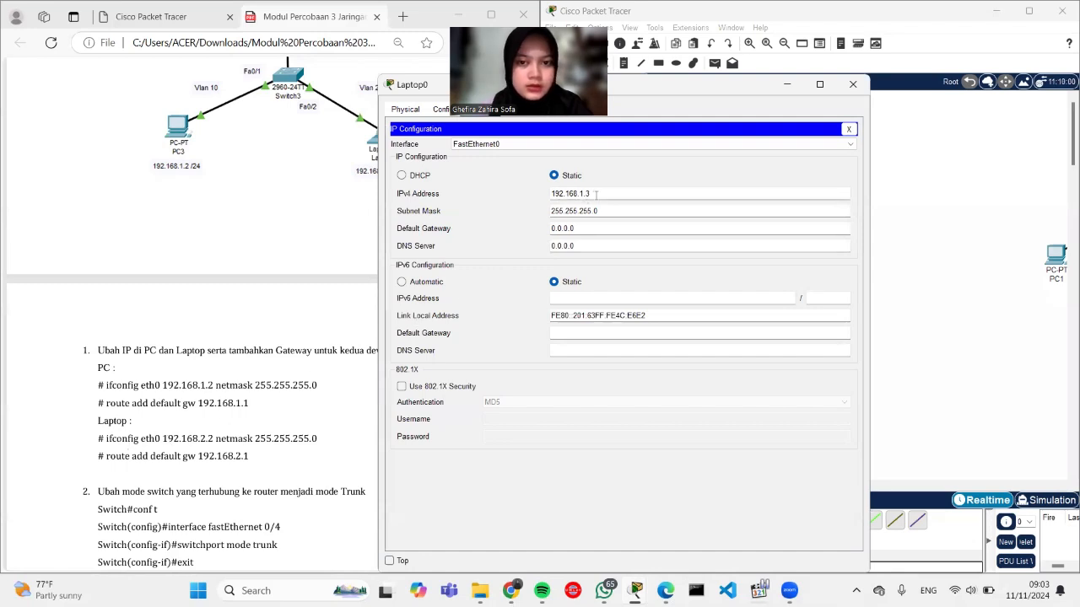
pyautogui.press('BackSpace')
pyautogui.press('BackSpace')
pyautogui.press('BackSpace')
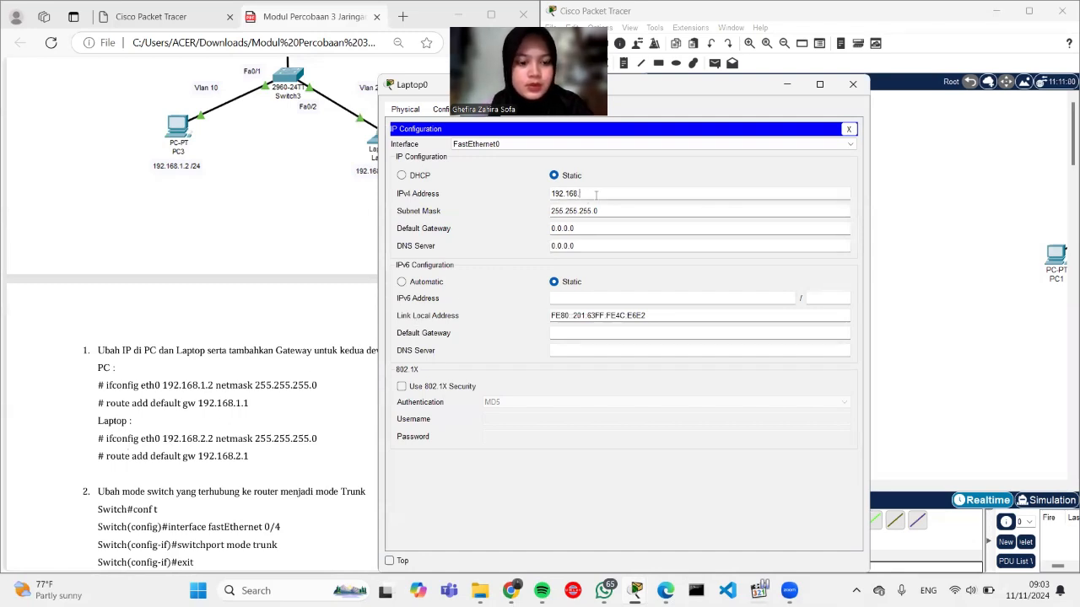
pyautogui.write('2')
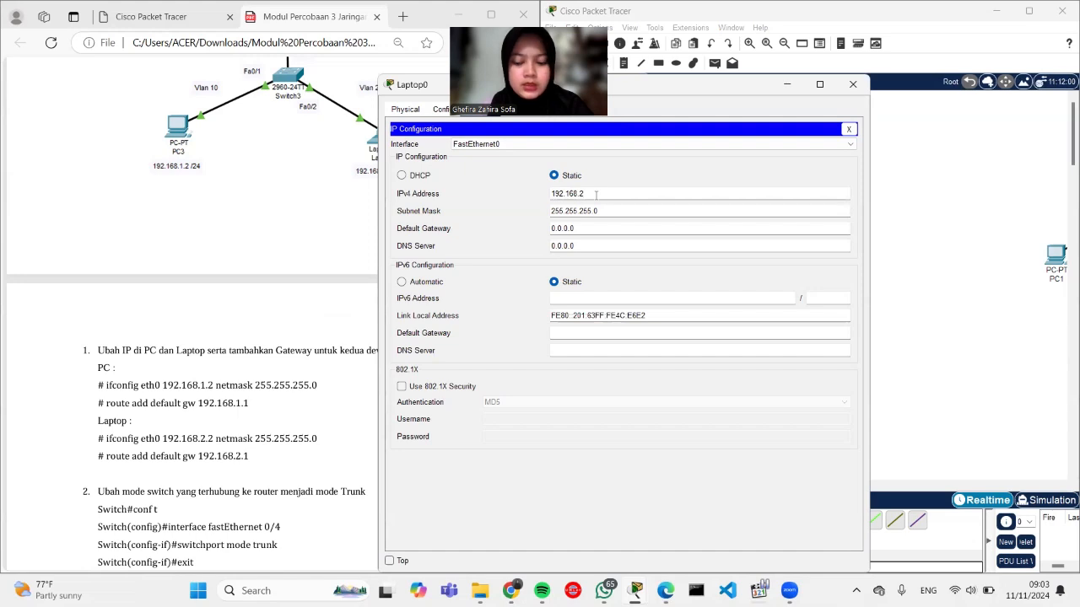
pyautogui.write('.1')
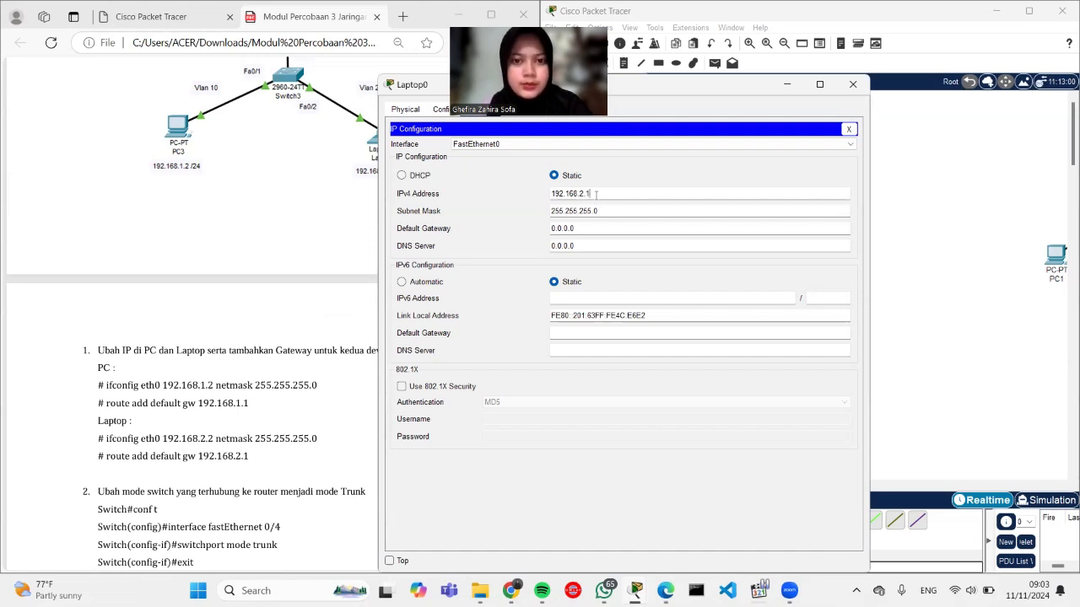
pyautogui.press('BackSpace')
pyautogui.write('2')
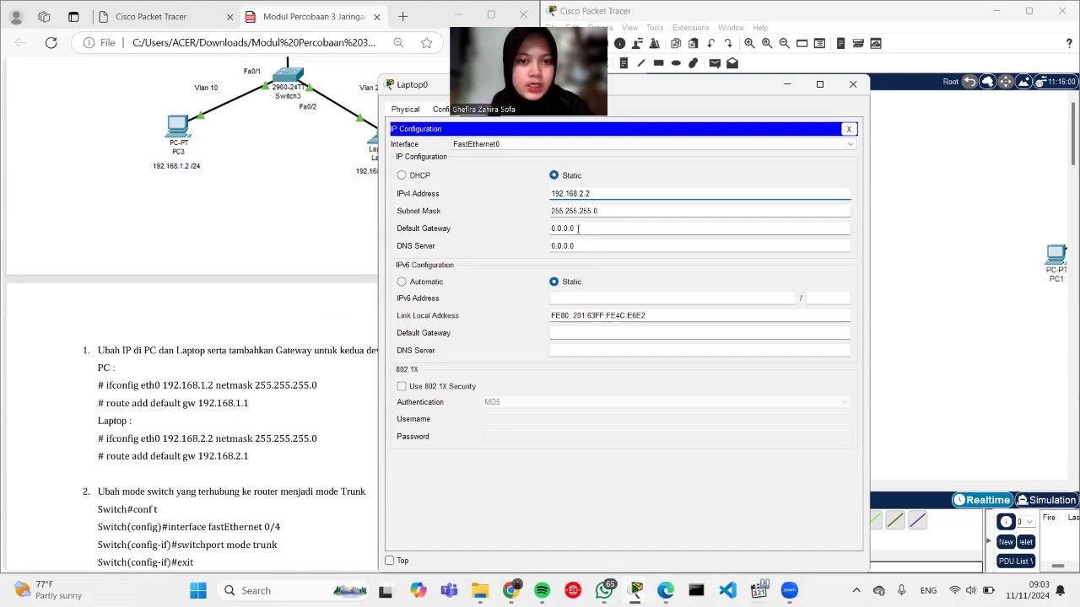
pyautogui.click(569, 230)
pyautogui.moveTo(575, 229); pyautogui.dragTo(547, 232)
pyautogui.write('192')
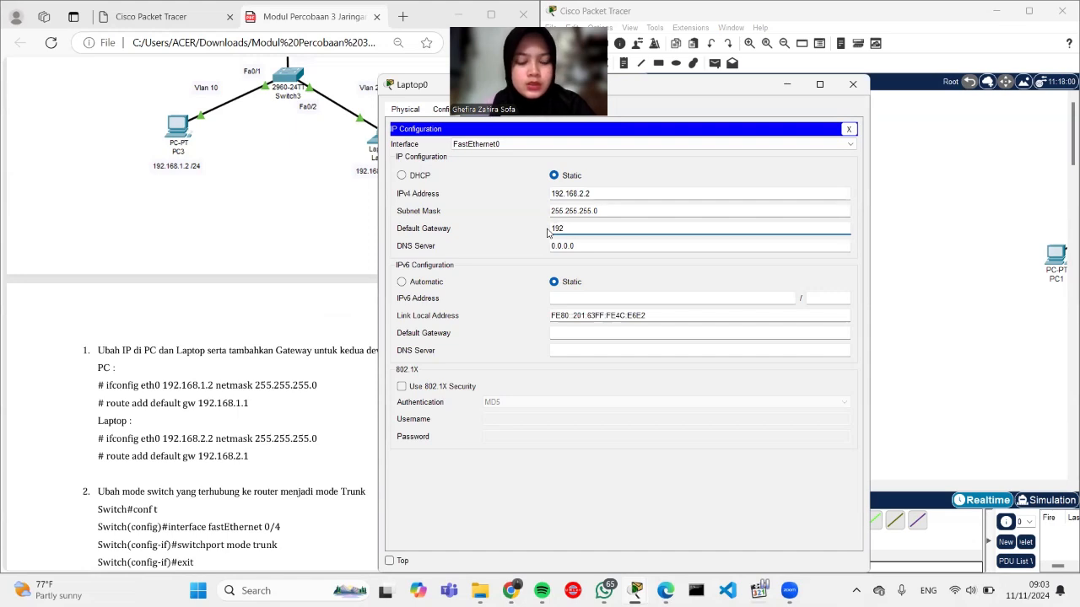
pyautogui.write('.168')
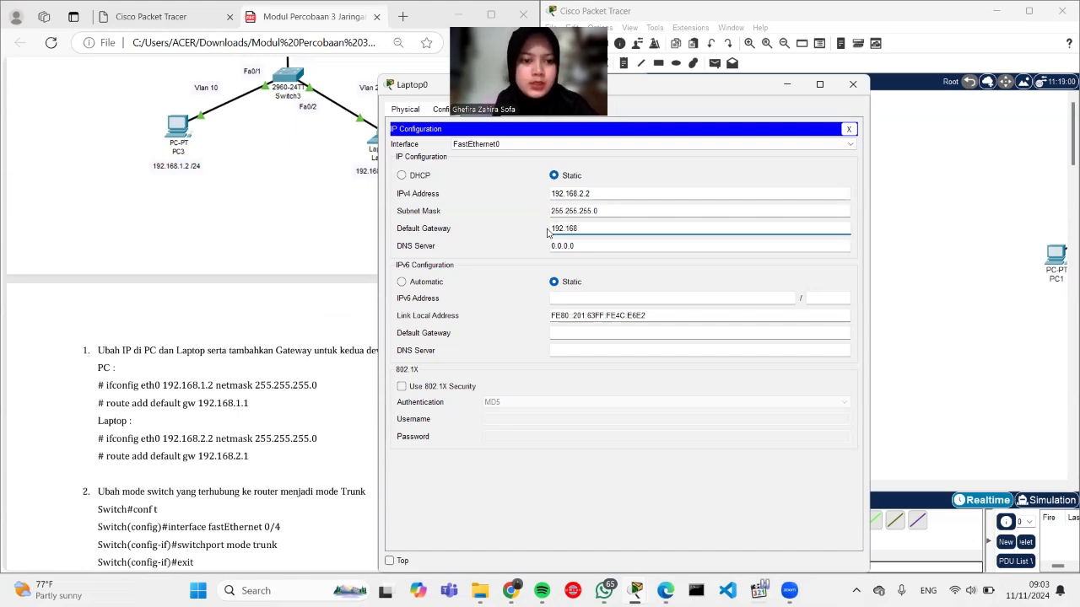
pyautogui.write('.2.1')
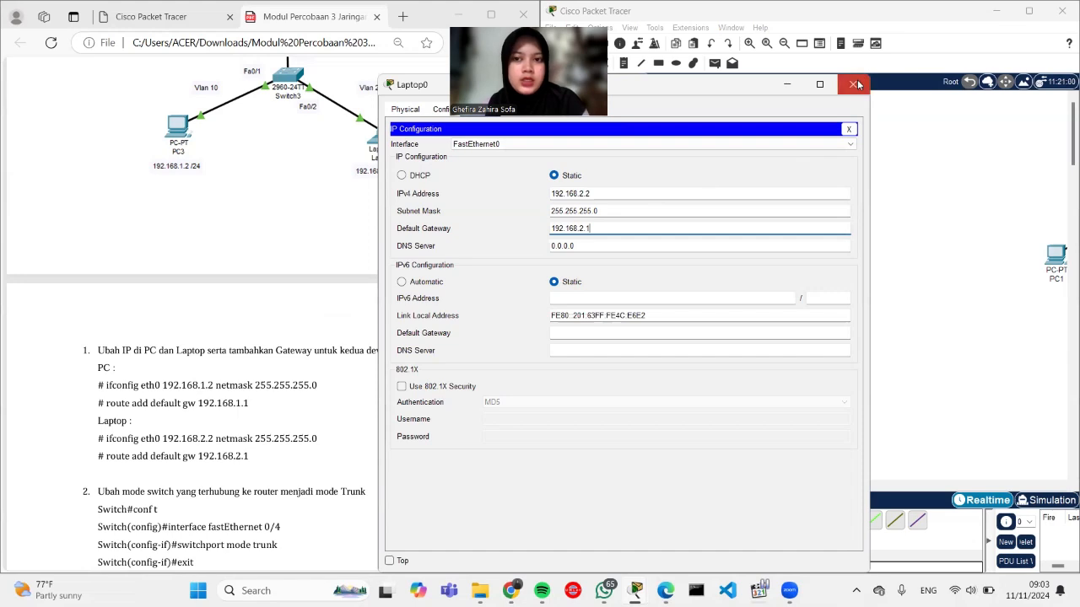
pyautogui.click(853, 84)
pyautogui.scroll(-2, 350, 394)
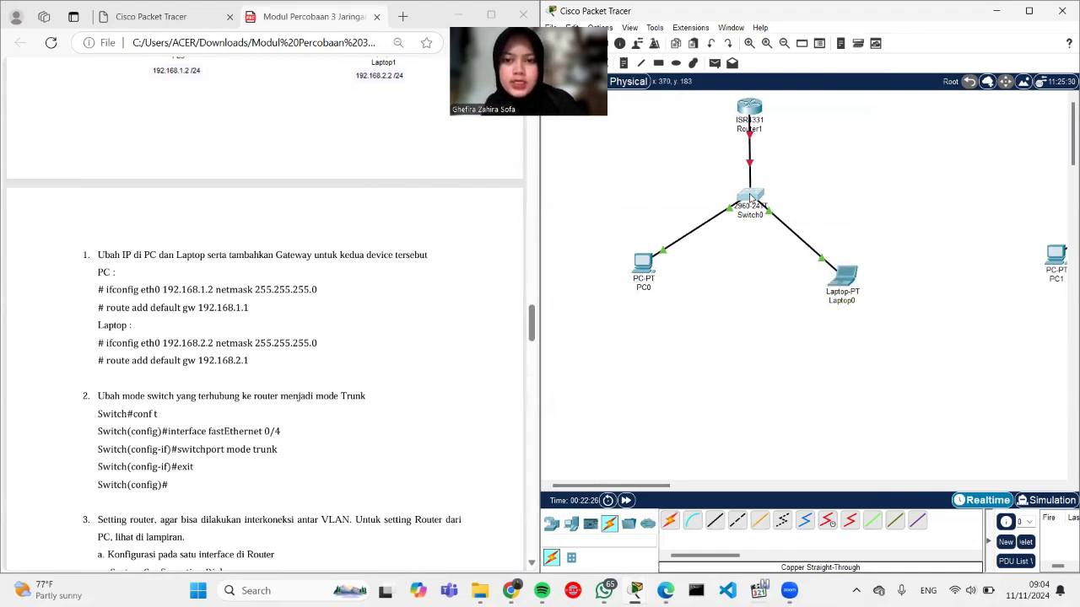
# Step: Open Switch0's CLI and enter privileged and global configuration mode with en and conf t
pyautogui.click(750, 196)
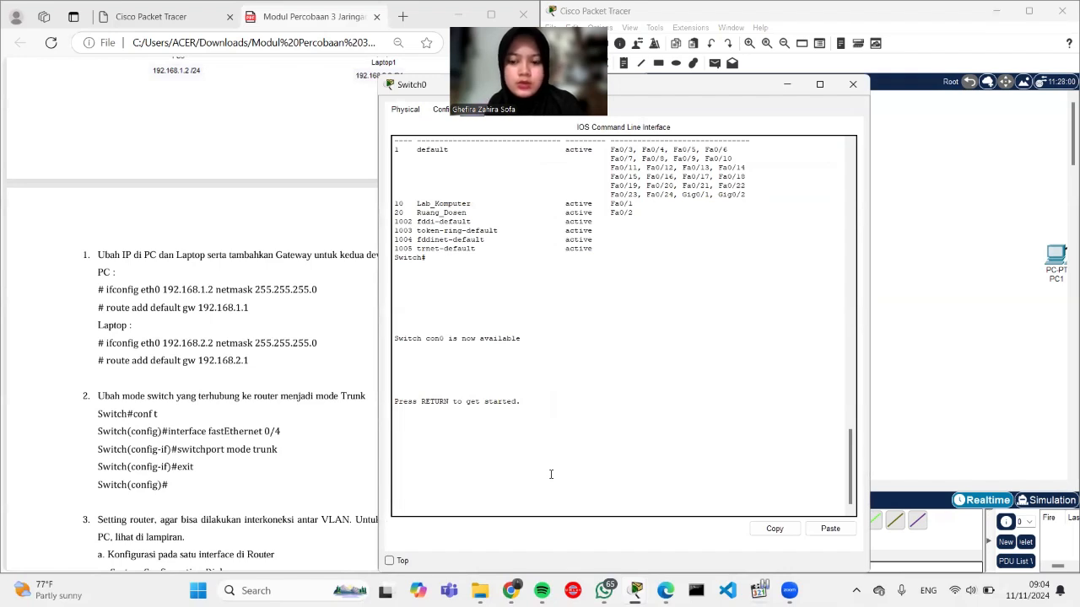
pyautogui.press('Return')
pyautogui.press('Return')
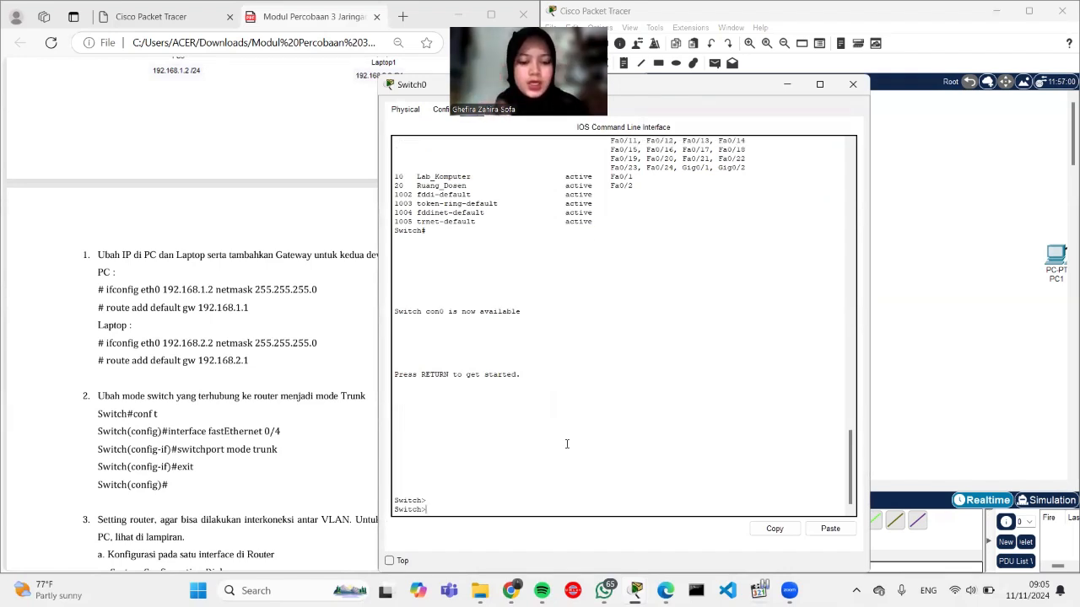
pyautogui.write('en')
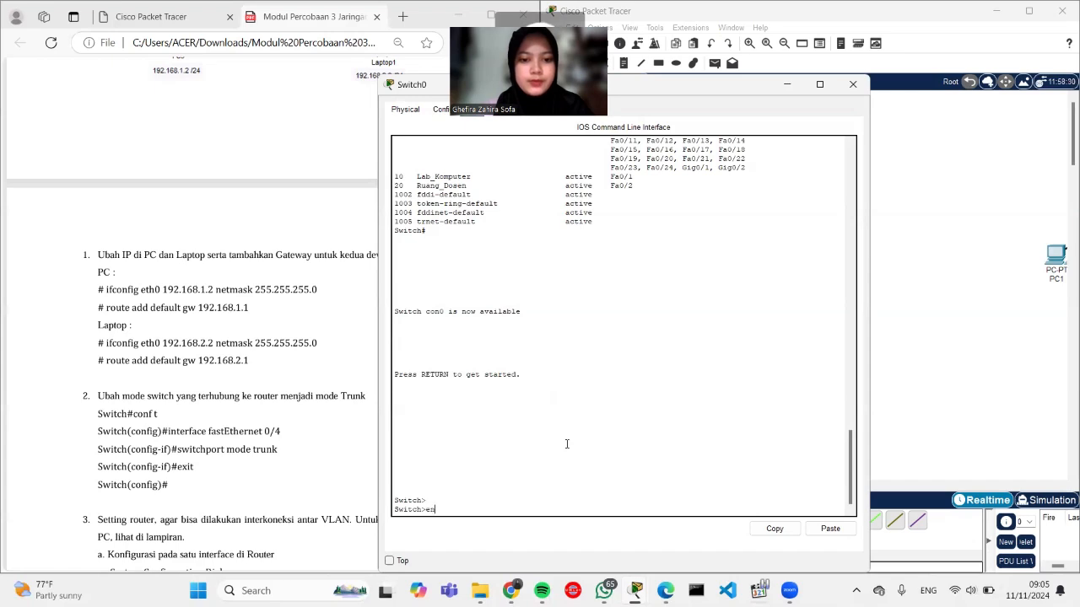
pyautogui.press('Return')
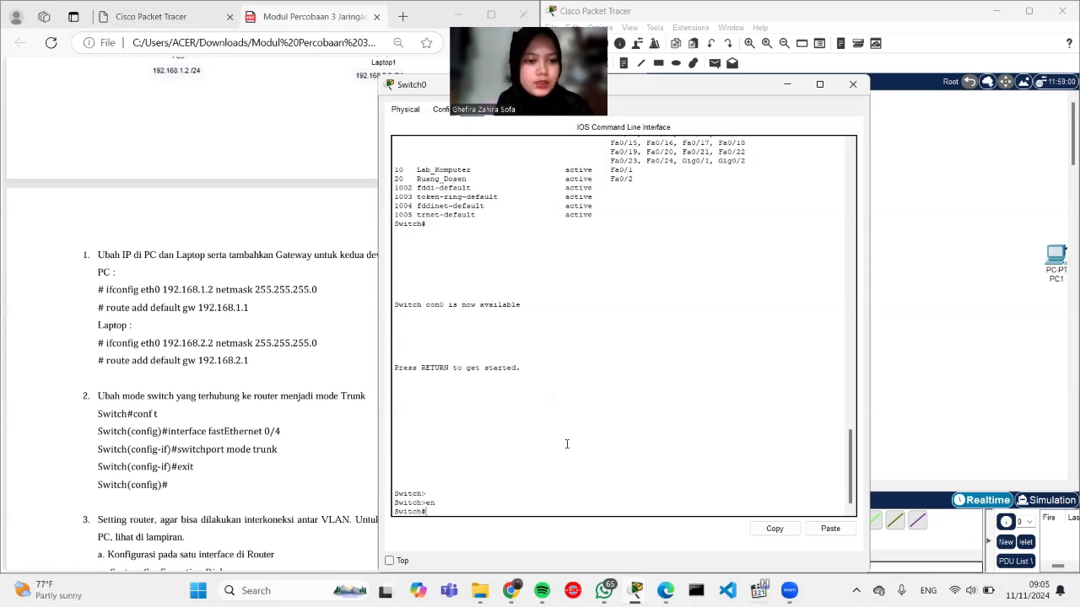
pyautogui.write('conf')
pyautogui.press('BackSpace')
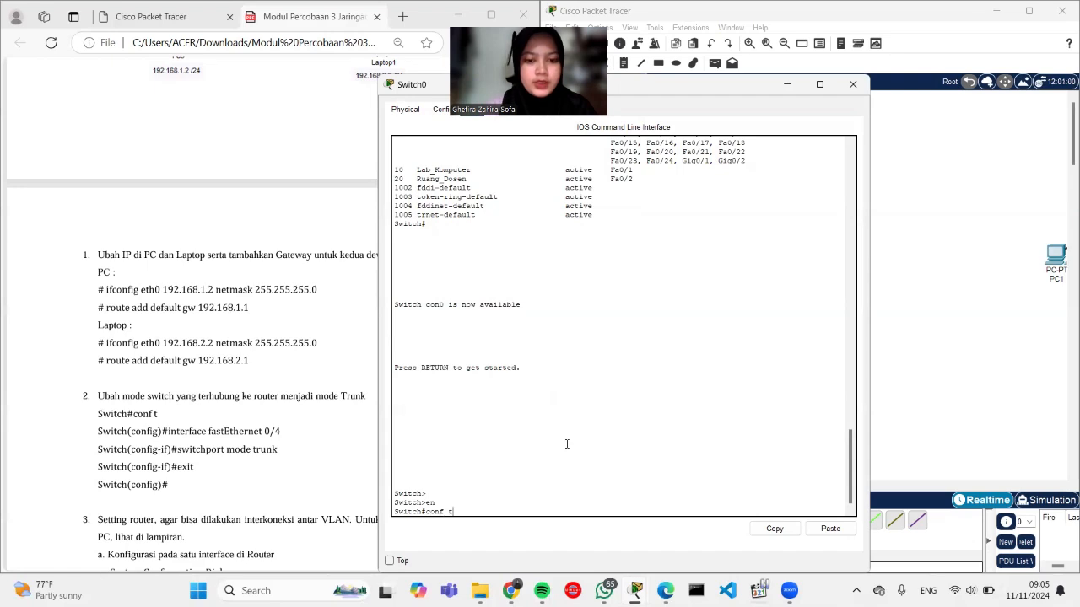
pyautogui.write('t')
pyautogui.press('Return')
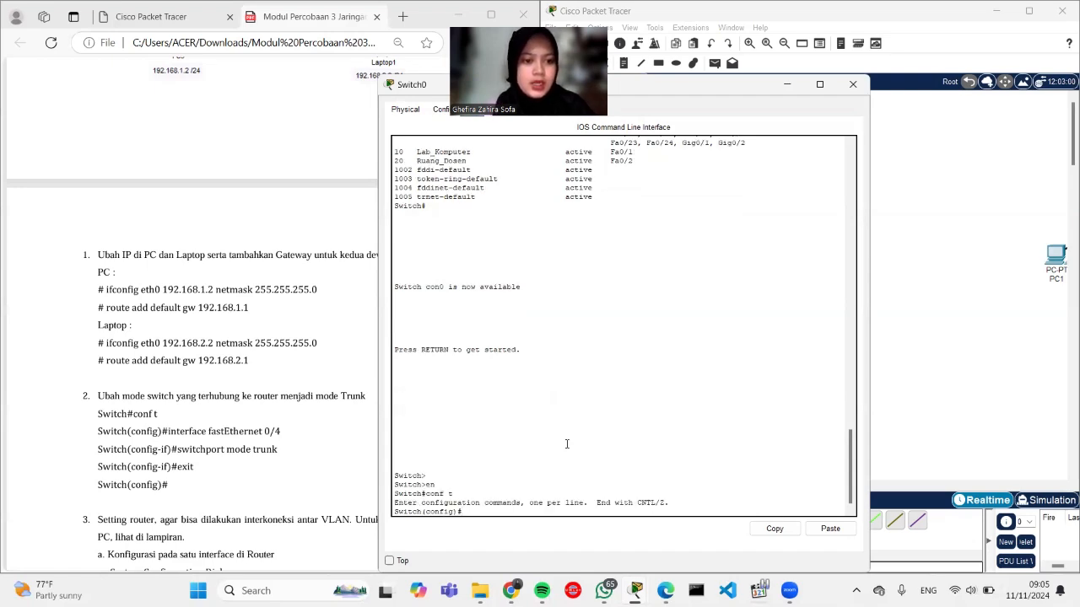
# Step: Set interface FastEthernet 0/4 to switchport mode trunk and exit
pyautogui.write('interfac')
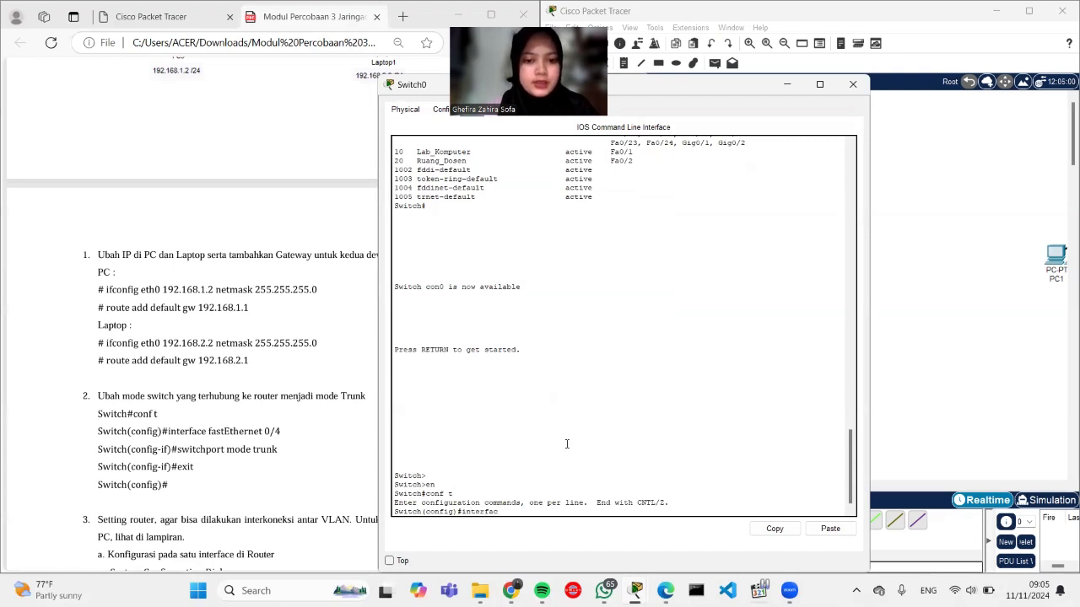
pyautogui.write('e fastEtherne')
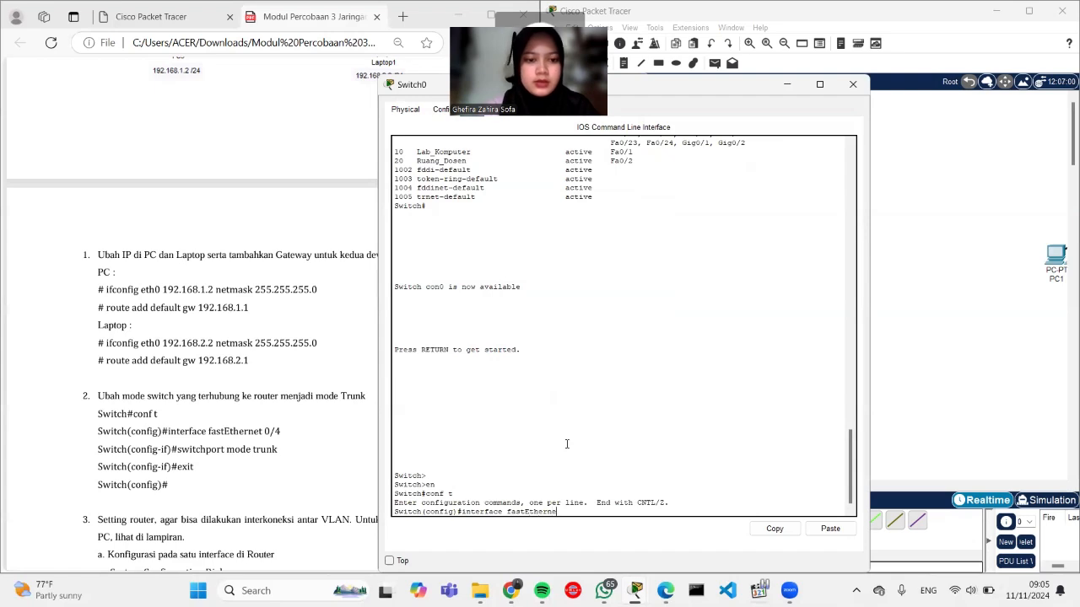
pyautogui.write('t 0/4')
pyautogui.press('Return')
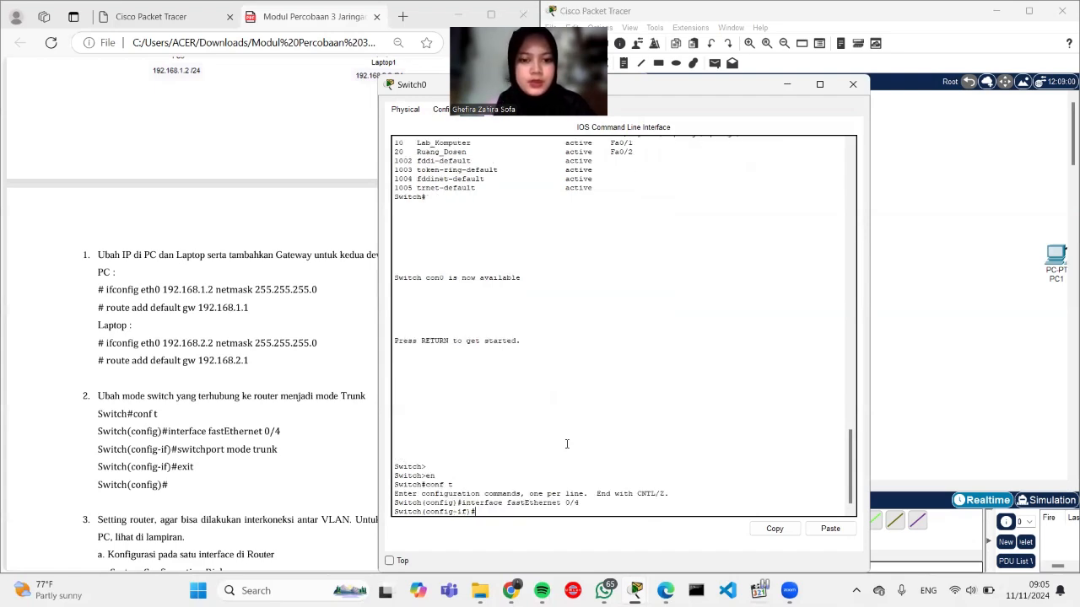
pyautogui.write('switchport')
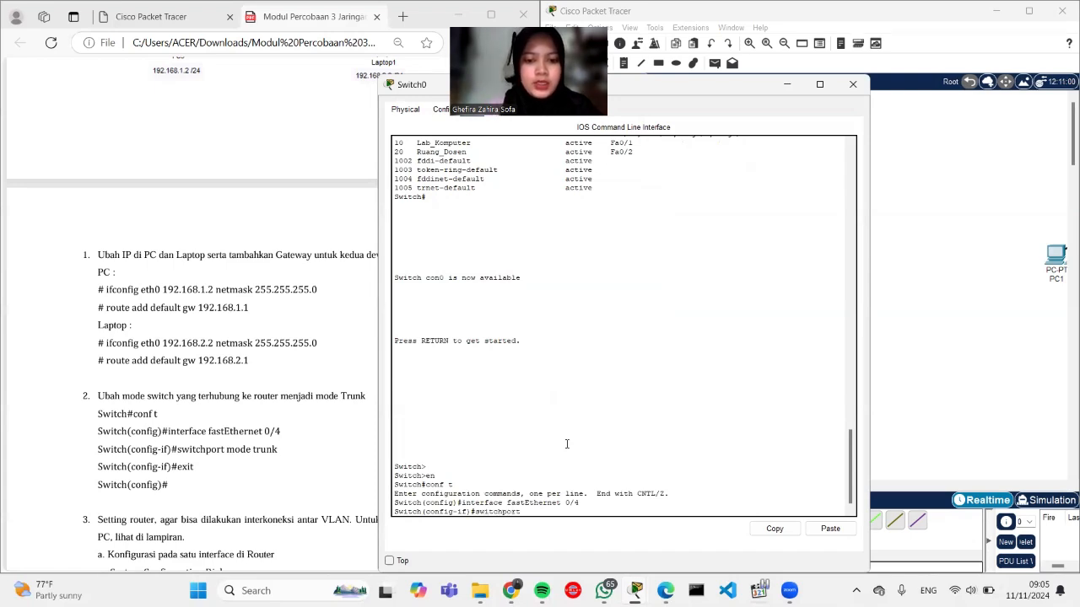
pyautogui.write(' mode trunk')
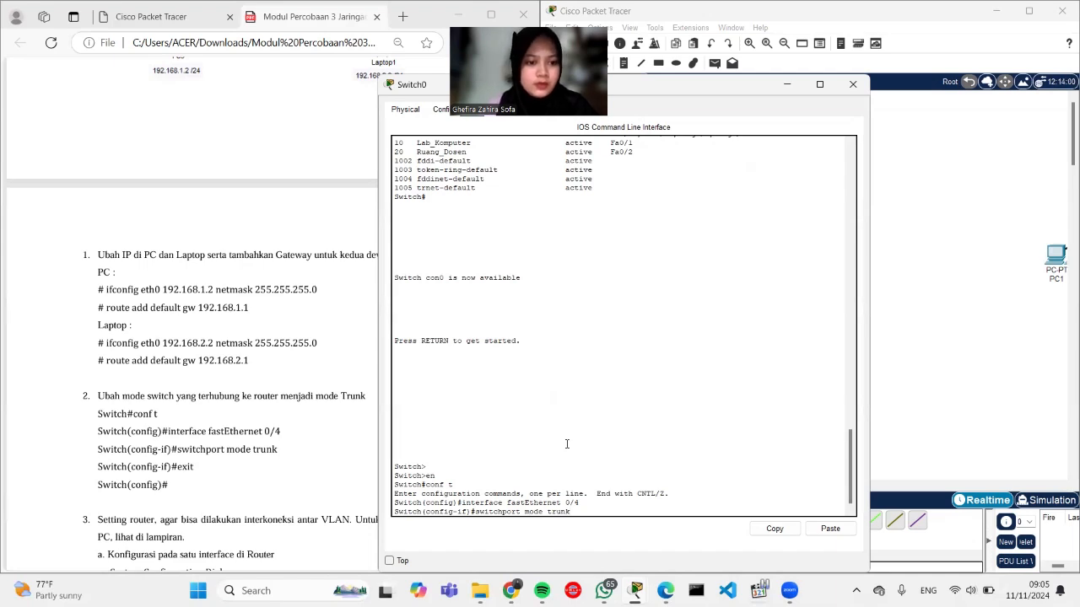
pyautogui.press('Return')
pyautogui.write('exi')
pyautogui.press('Return')
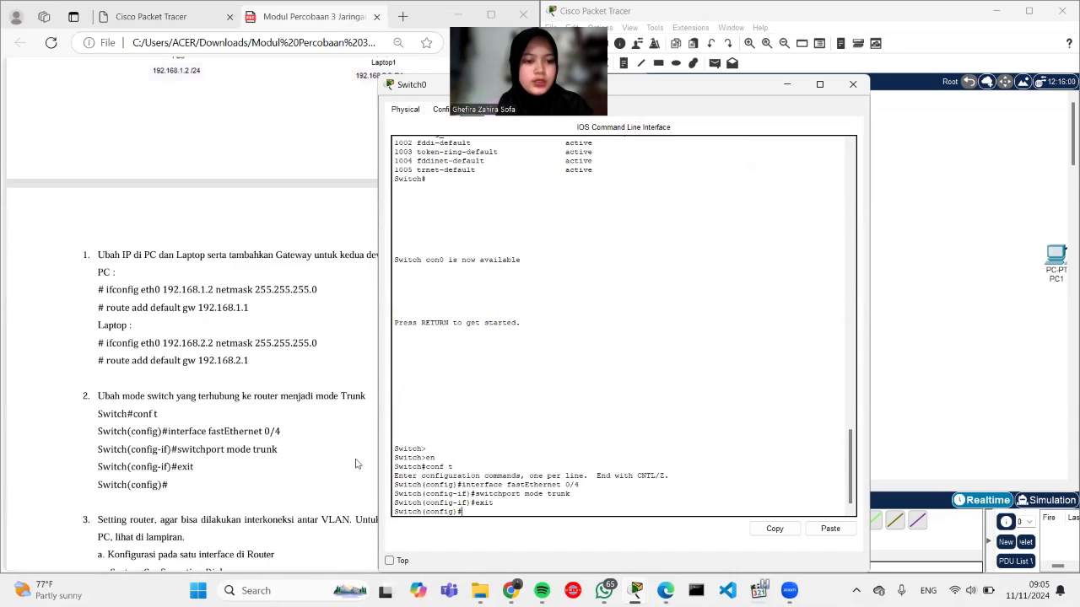
# Step: Shrink the Switch0 console and open Router1's window, moved to the right
pyautogui.scroll(-2, 309, 459)
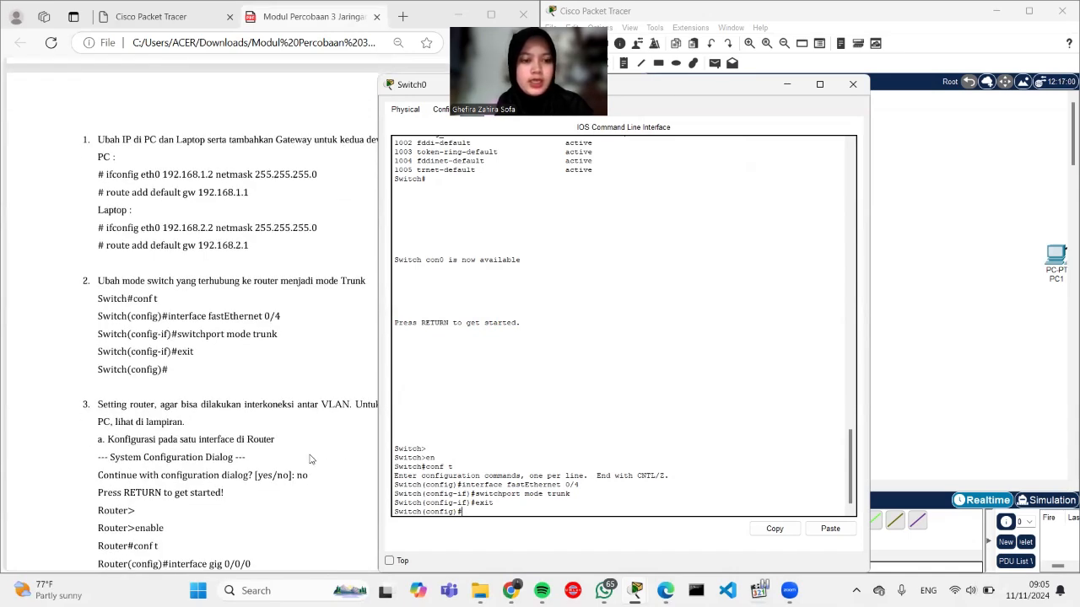
pyautogui.scroll(-2, 310, 459)
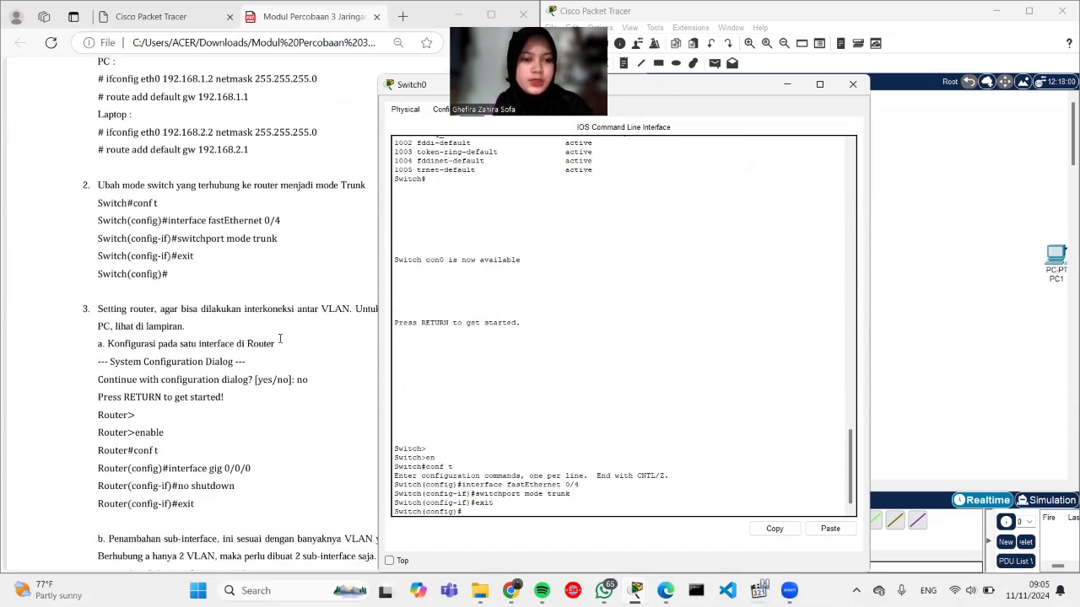
pyautogui.scroll(-2, 280, 338)
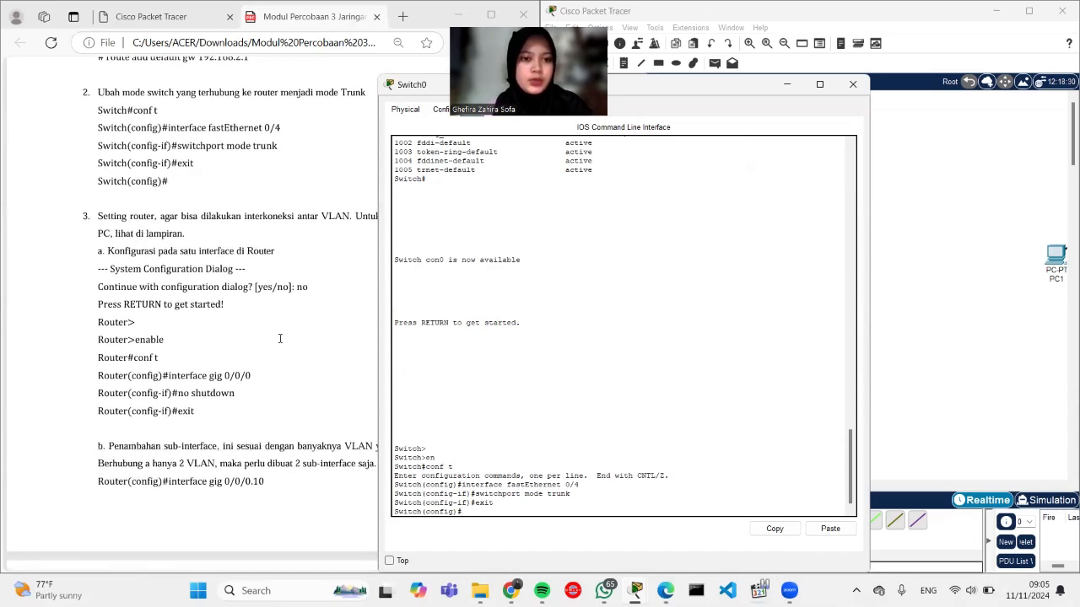
pyautogui.doubleClick(793, 86)
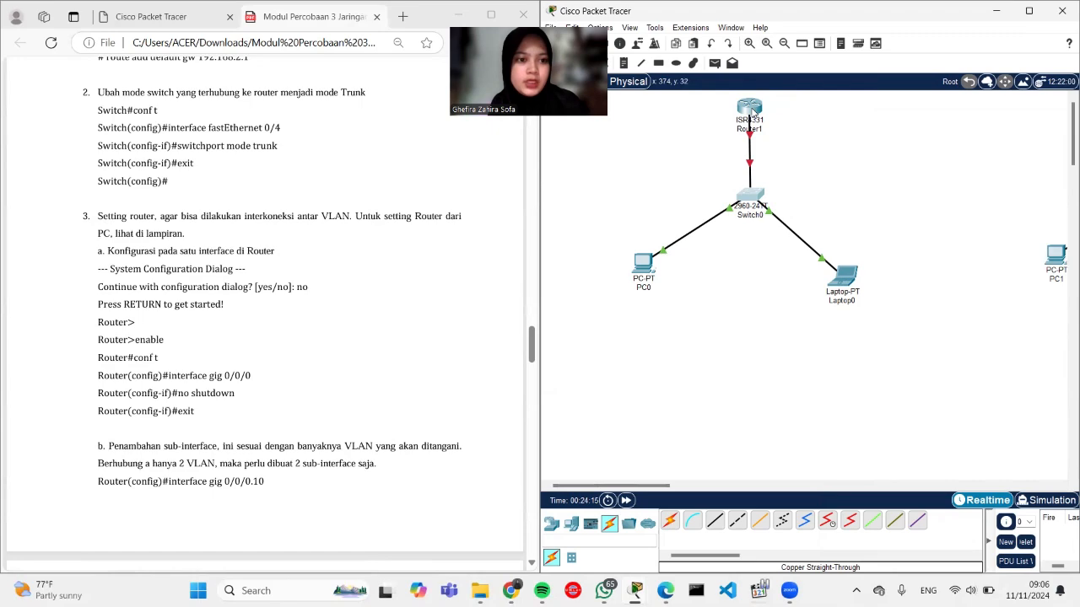
pyautogui.click(751, 109)
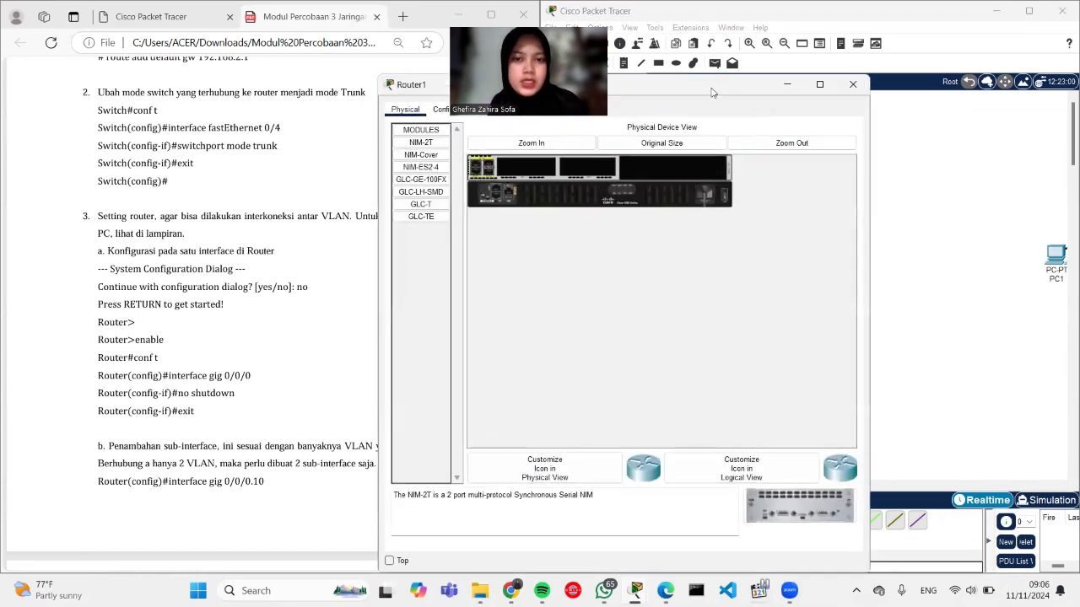
pyautogui.moveTo(711, 91); pyautogui.dragTo(883, 98)
# Step: Answer no to Router1's setup dialog and enter global configuration mode
pyautogui.click(643, 117)
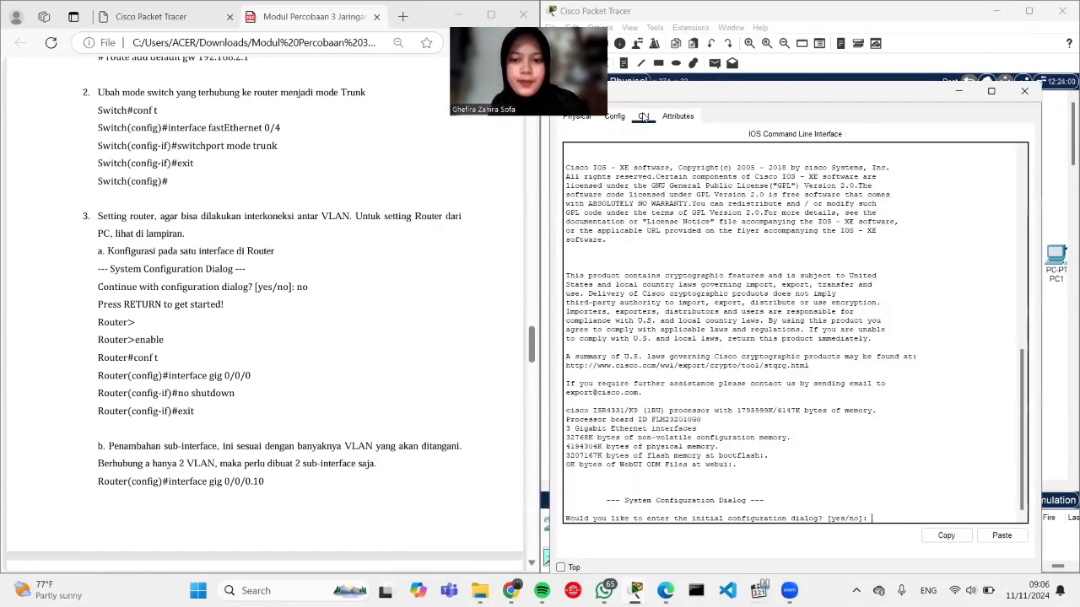
pyautogui.write('no')
pyautogui.press('Return')
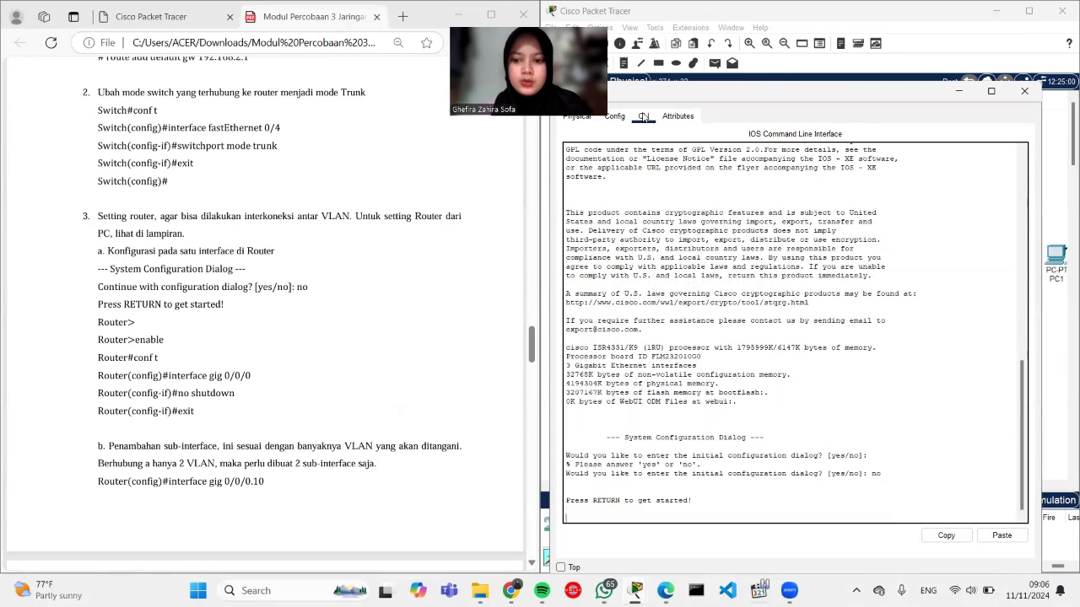
pyautogui.press('Return')
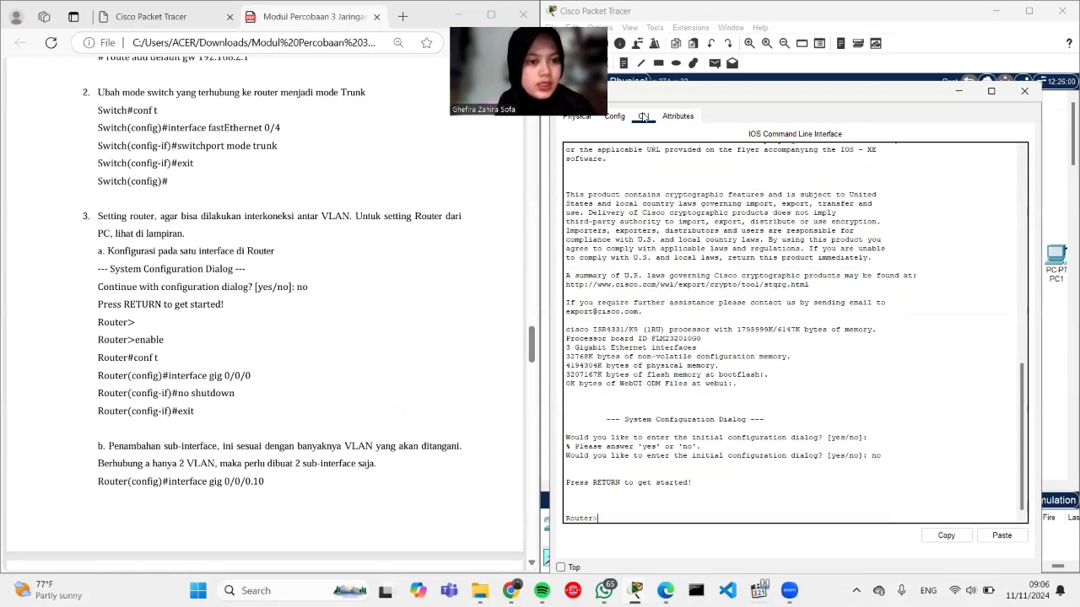
pyautogui.write('enable')
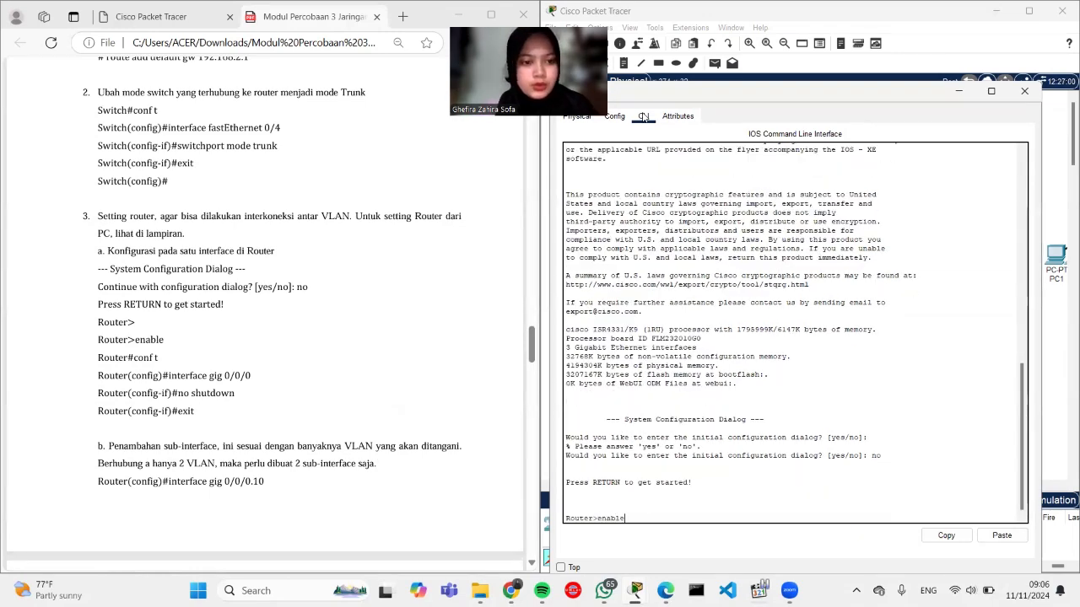
pyautogui.press('Return')
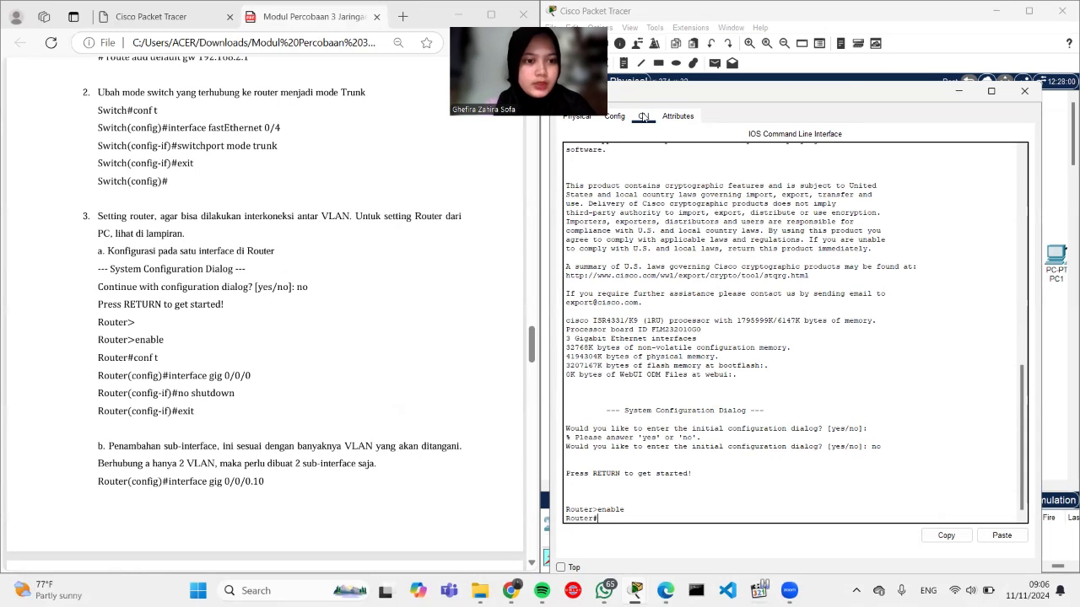
pyautogui.write('con')
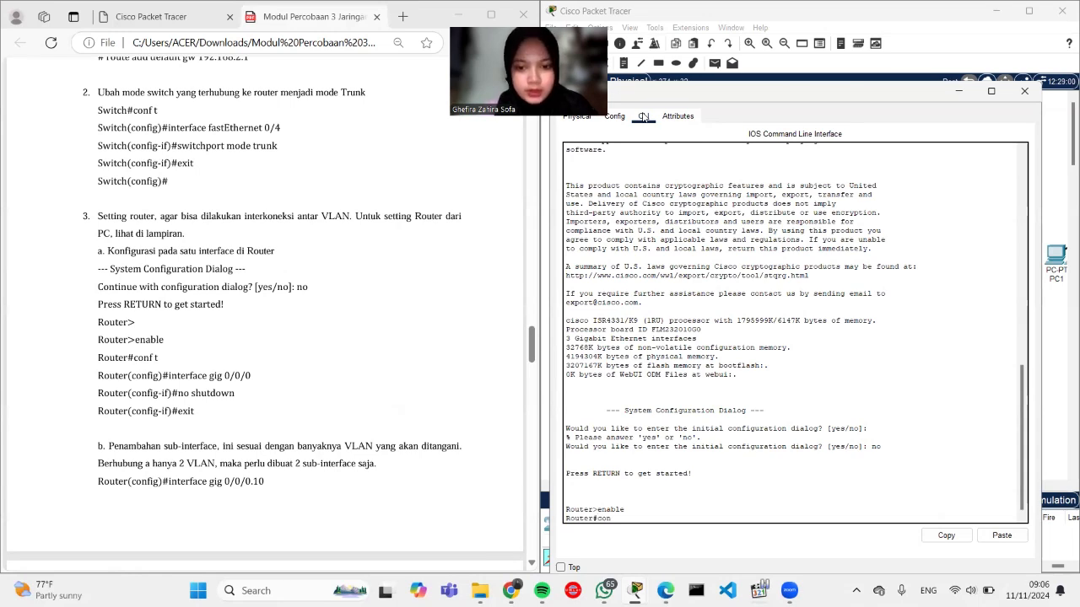
pyautogui.write('f')
pyautogui.press('BackSpace')
pyautogui.write('f t')
pyautogui.press('Return')
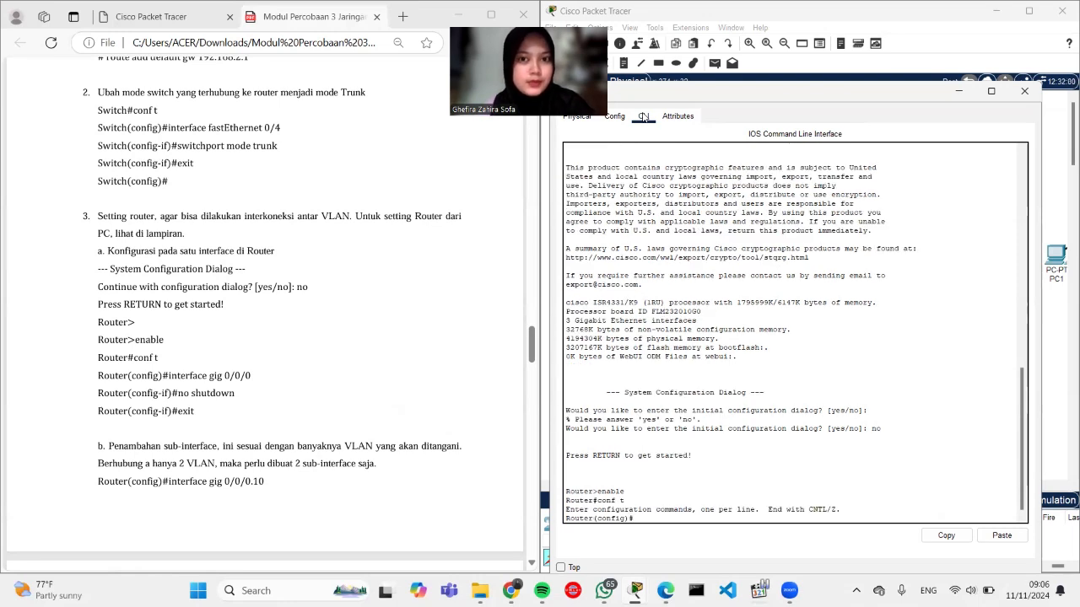
# Step: Run no shutdown on interface GigabitEthernet 0/0/0 and exit
pyautogui.write('interface')
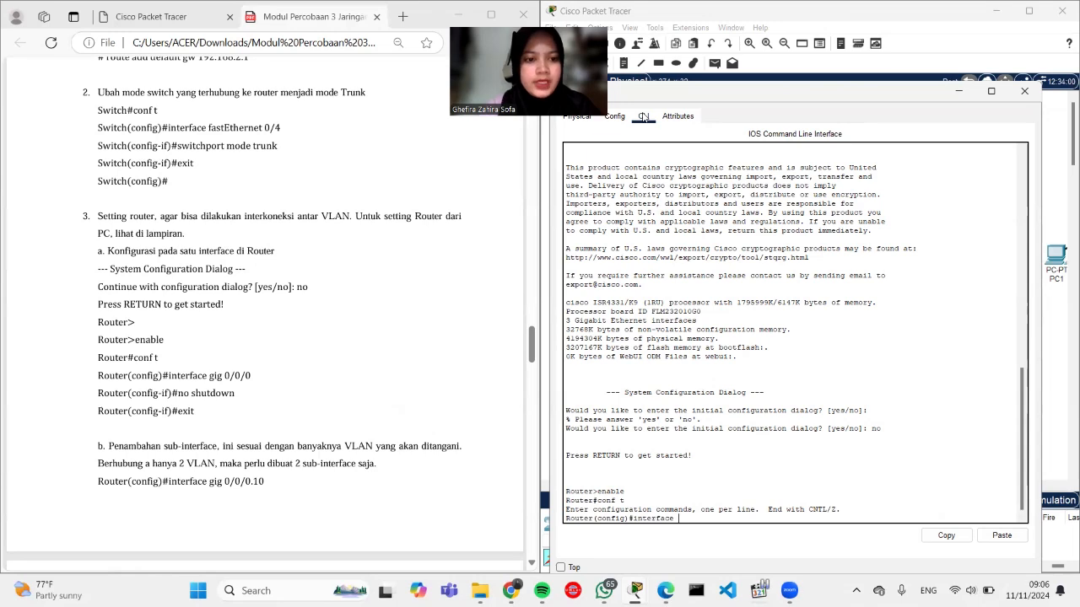
pyautogui.write(' gig')
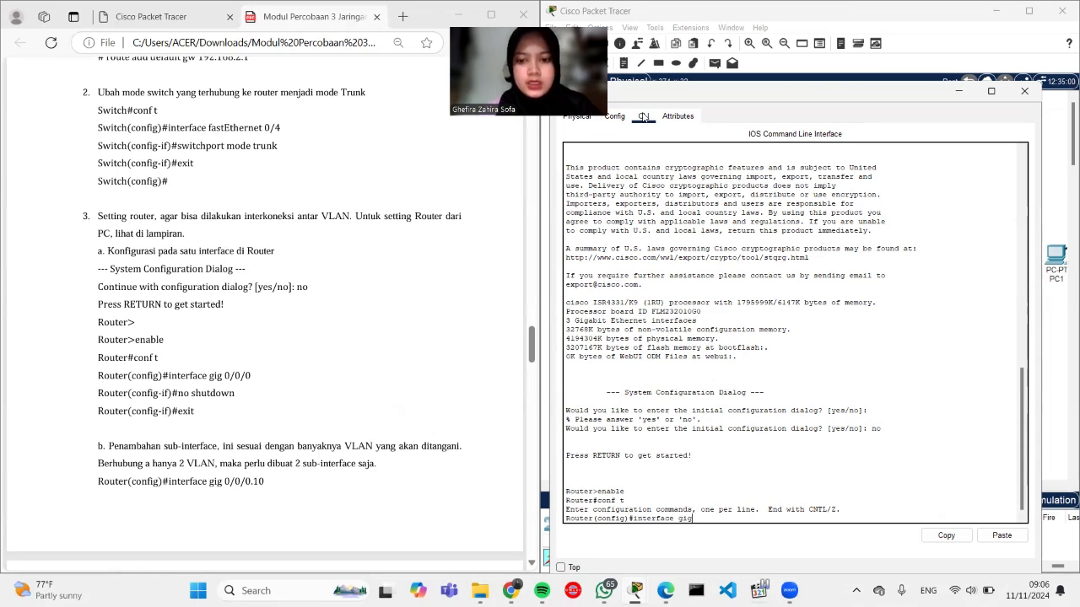
pyautogui.write(' 0/0/0')
pyautogui.press('Return')
pyautogui.write('no shutdown')
pyautogui.press('Return')
pyautogui.write('exit')
pyautogui.press('Return')
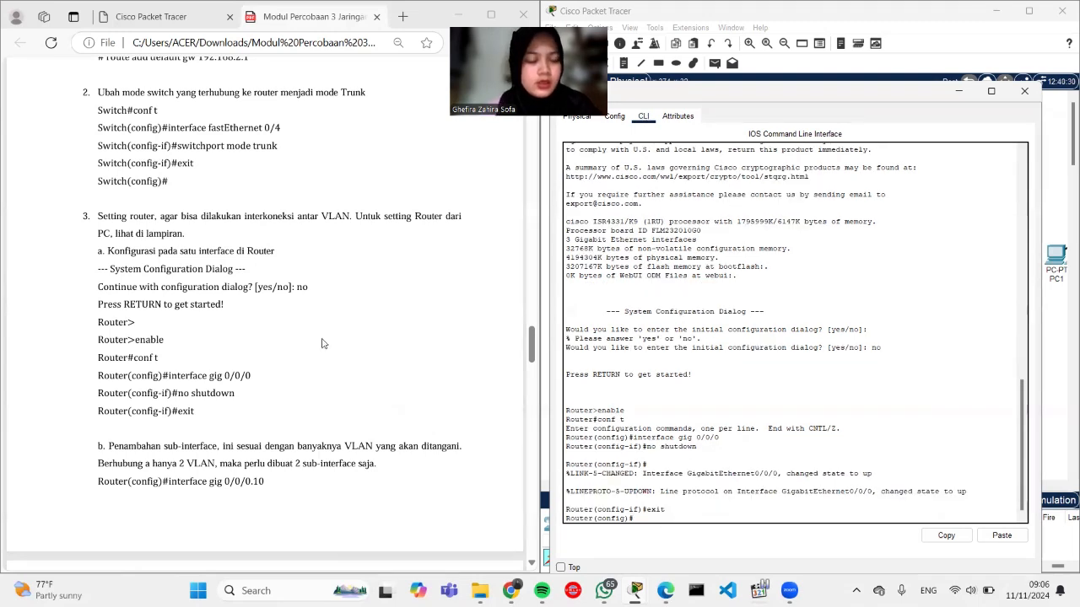
# Step: Create sub-interface Gig0/0/0.10 and set encapsulation dot1Q 10 on it
pyautogui.scroll(-3, 321, 344)
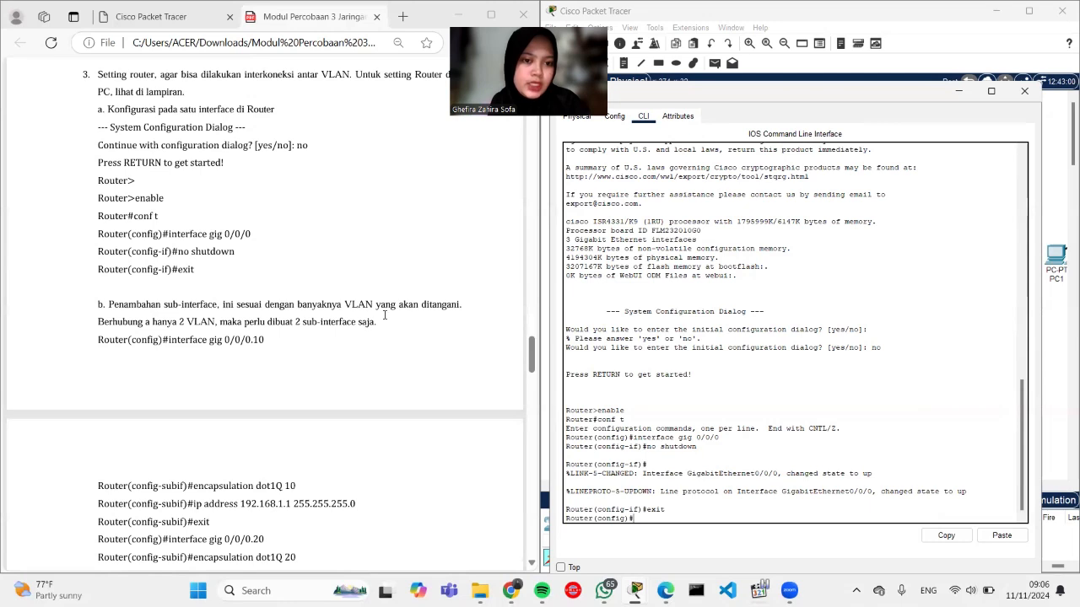
pyautogui.scroll(-1, 264, 322)
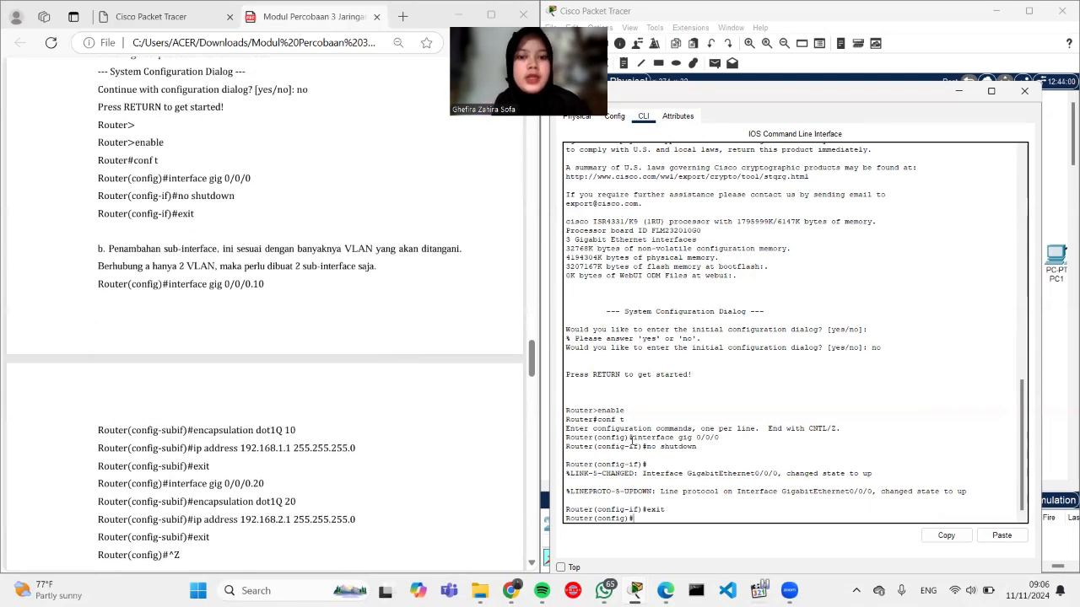
pyautogui.write('nte')
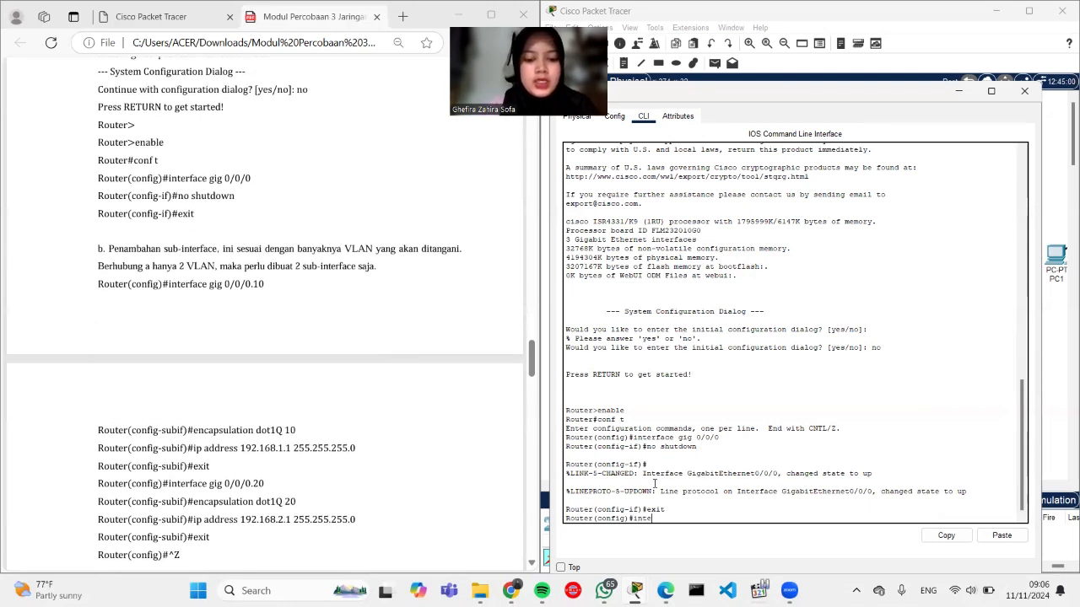
pyautogui.write('rface')
pyautogui.press('BackSpace')
pyautogui.press('BackSpace')
pyautogui.press('BackSpace')
pyautogui.write('ce')
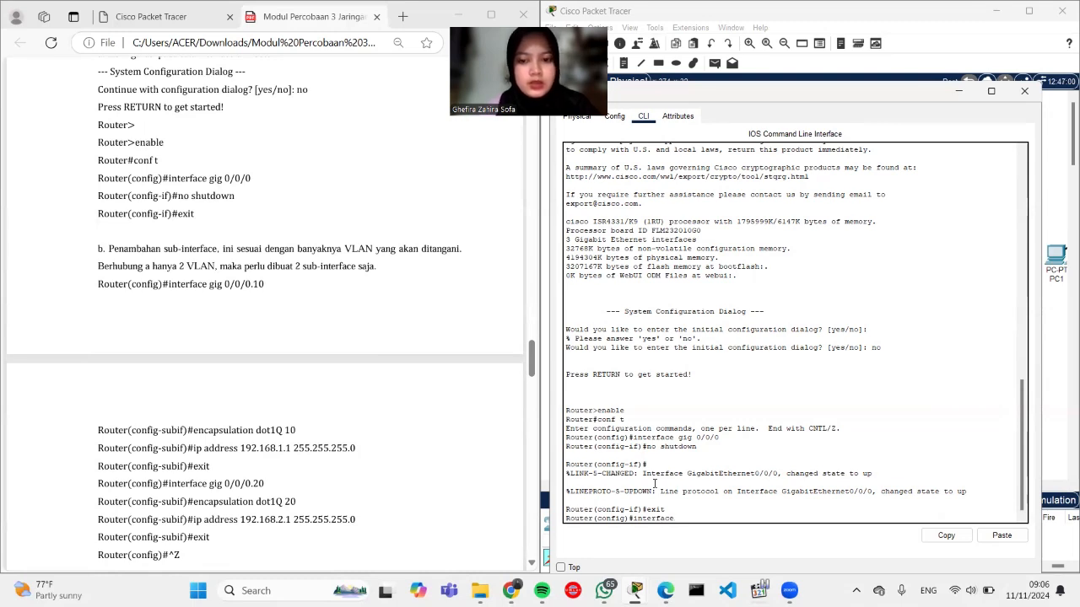
pyautogui.write(' gig')
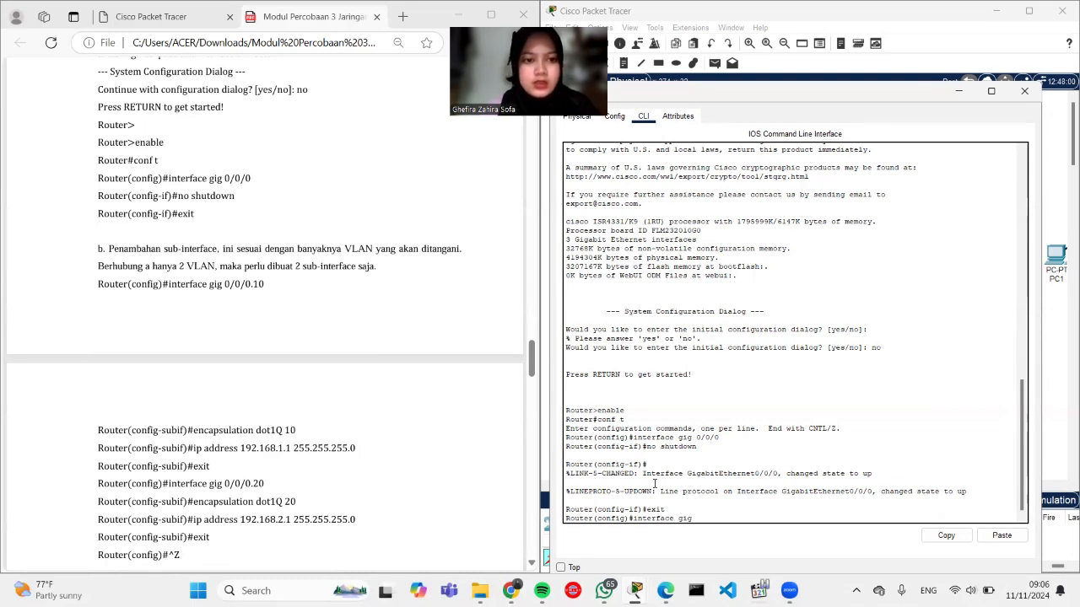
pyautogui.write(' 0/0/0')
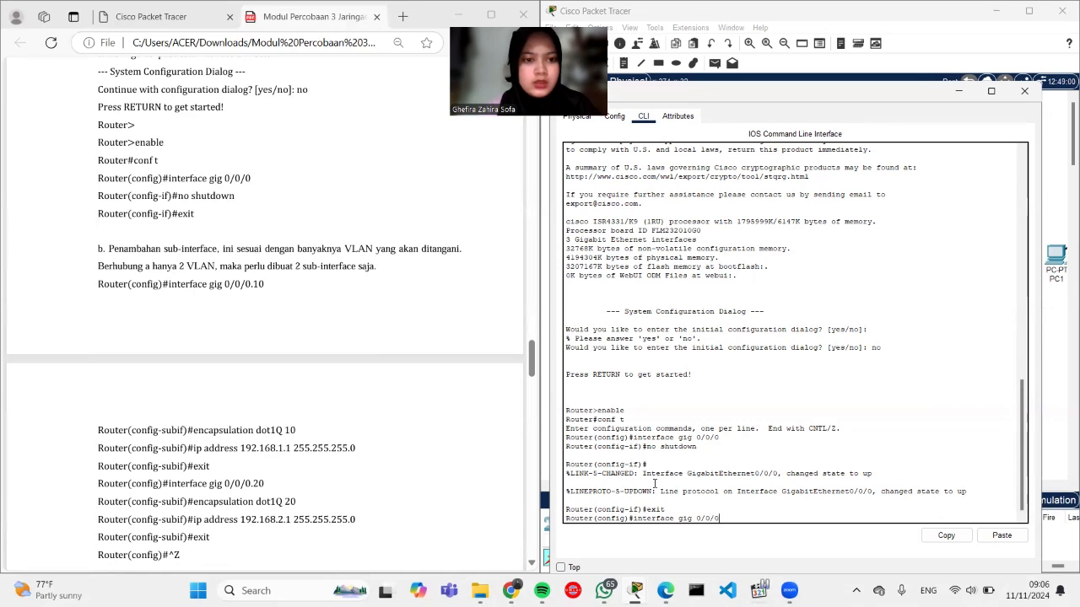
pyautogui.write('.10')
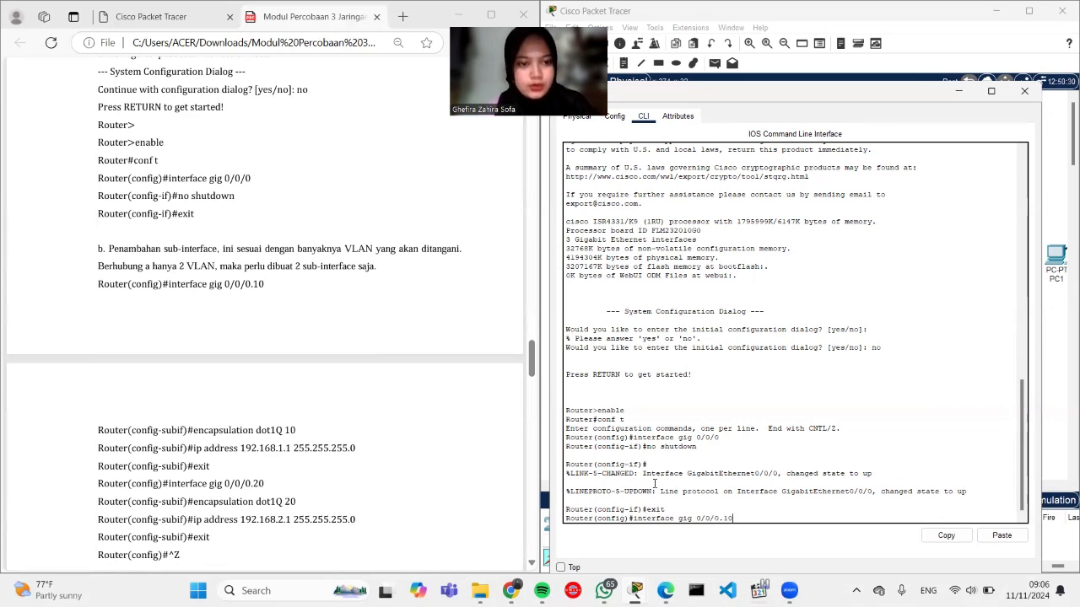
pyautogui.press('Return')
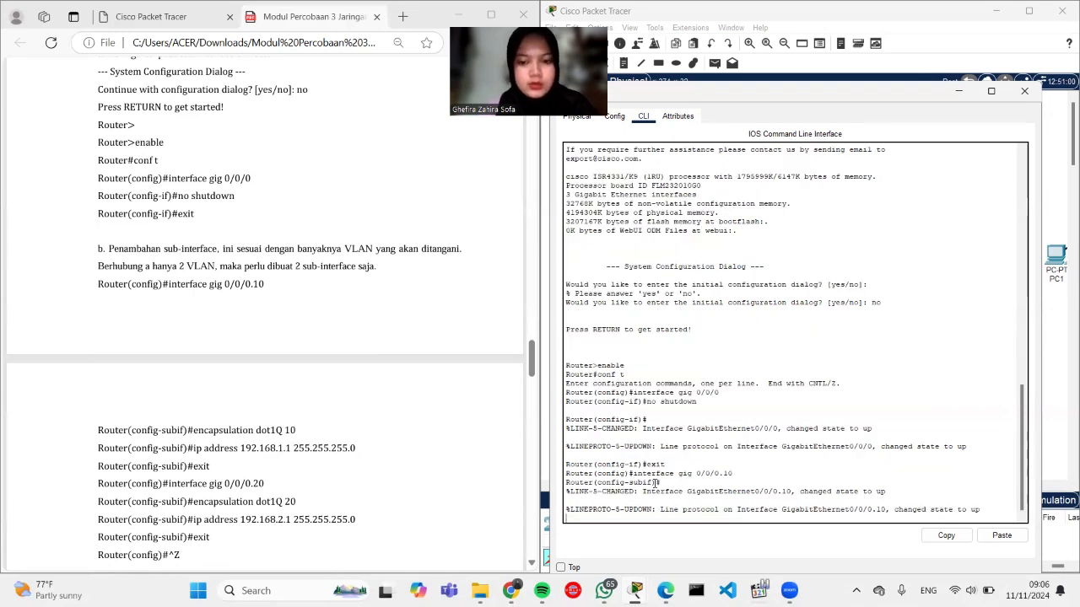
pyautogui.write('encapsula')
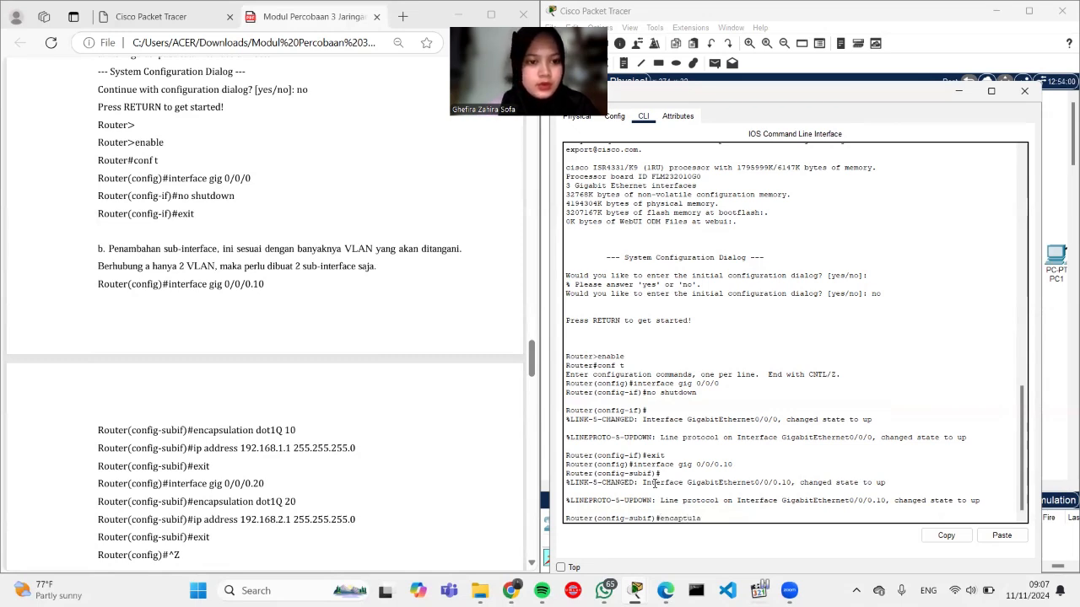
pyautogui.press('BackSpace')
pyautogui.press('BackSpace')
pyautogui.write('lation dot')
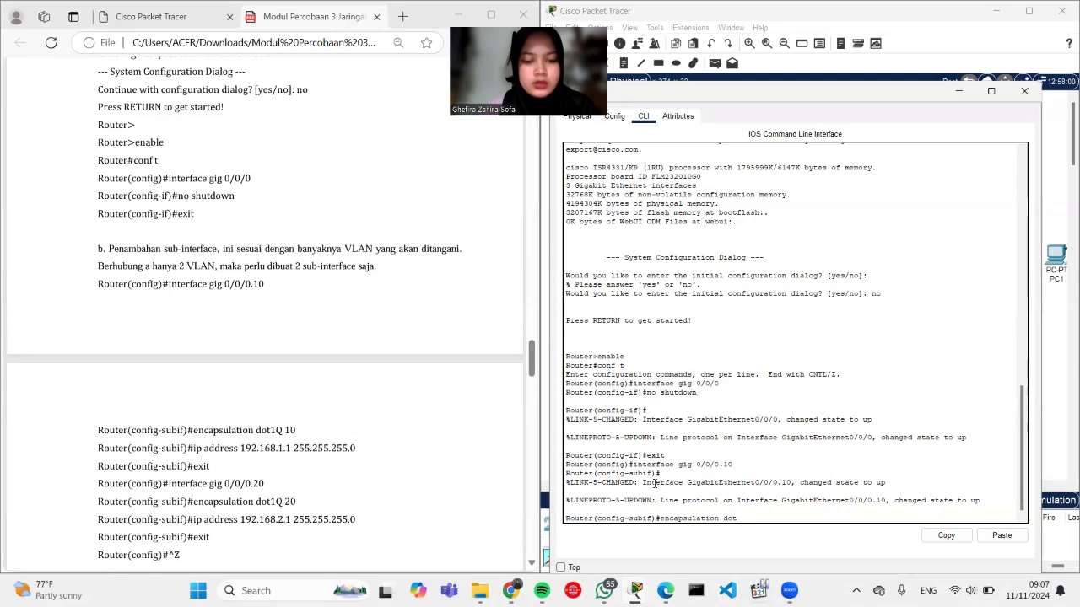
pyautogui.write('1q')
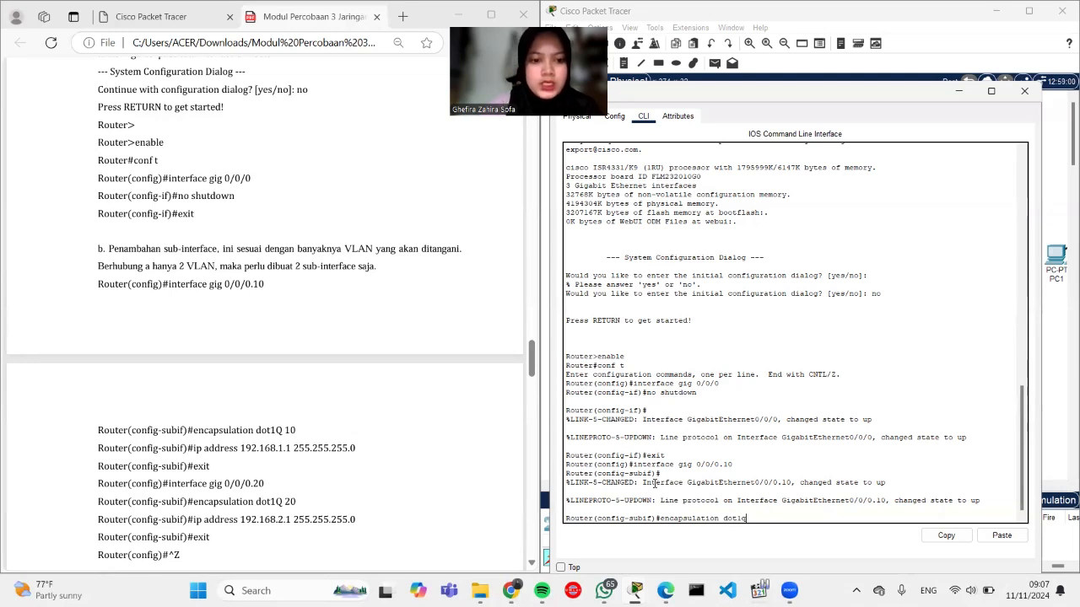
pyautogui.write(' 10')
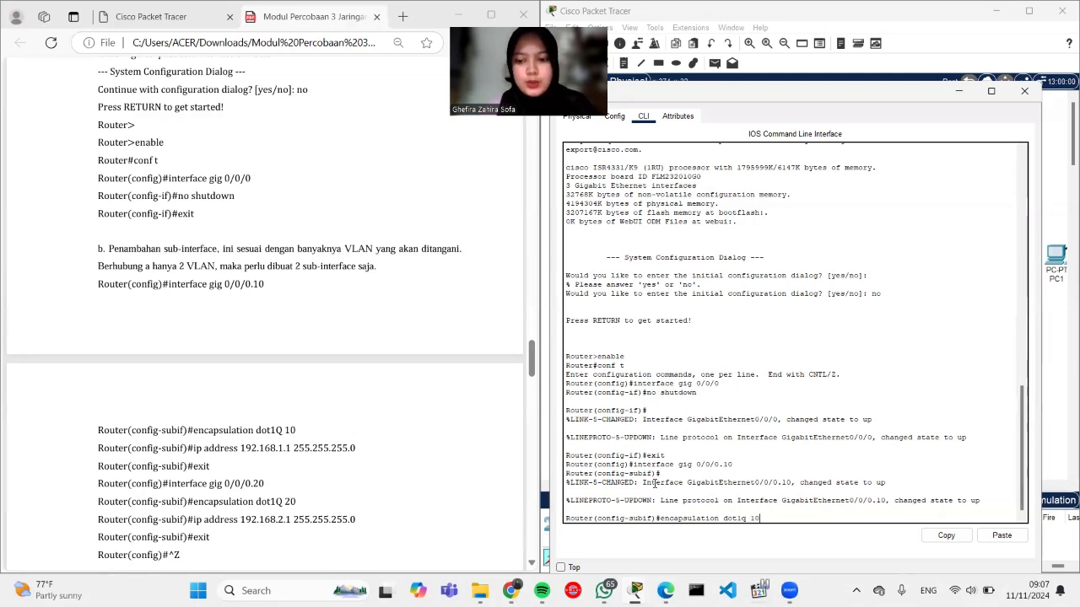
pyautogui.press('Return')
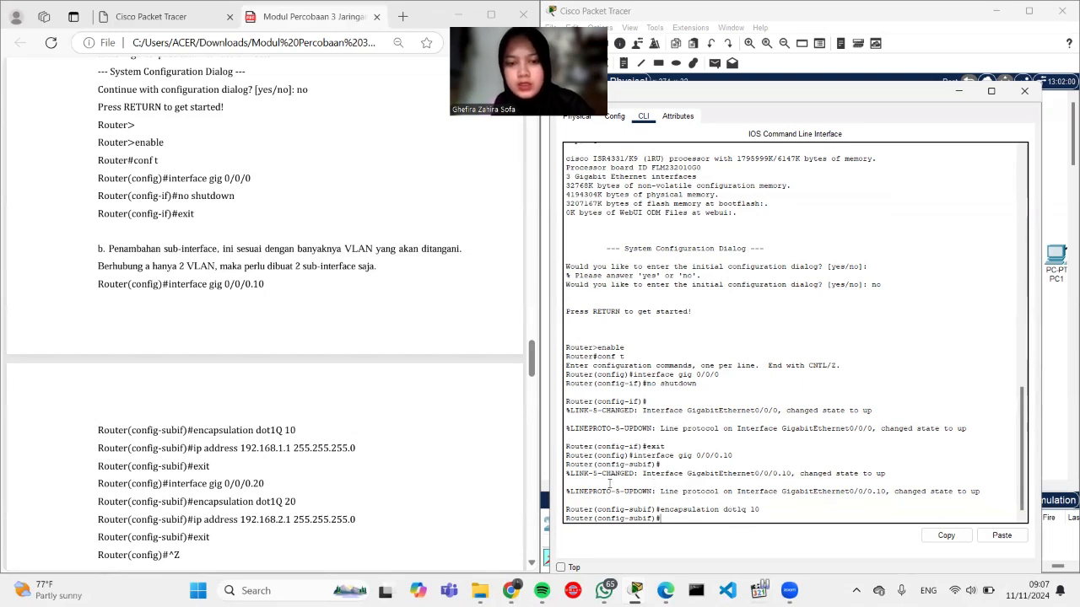
# Step: Paste dot1Q 10 and ip address 192.168.1.1 from the guide into Gig0/0/0.10, then exit
pyautogui.moveTo(194, 430); pyautogui.dragTo(308, 430)
pyautogui.hotkey('ctrl', 'c')
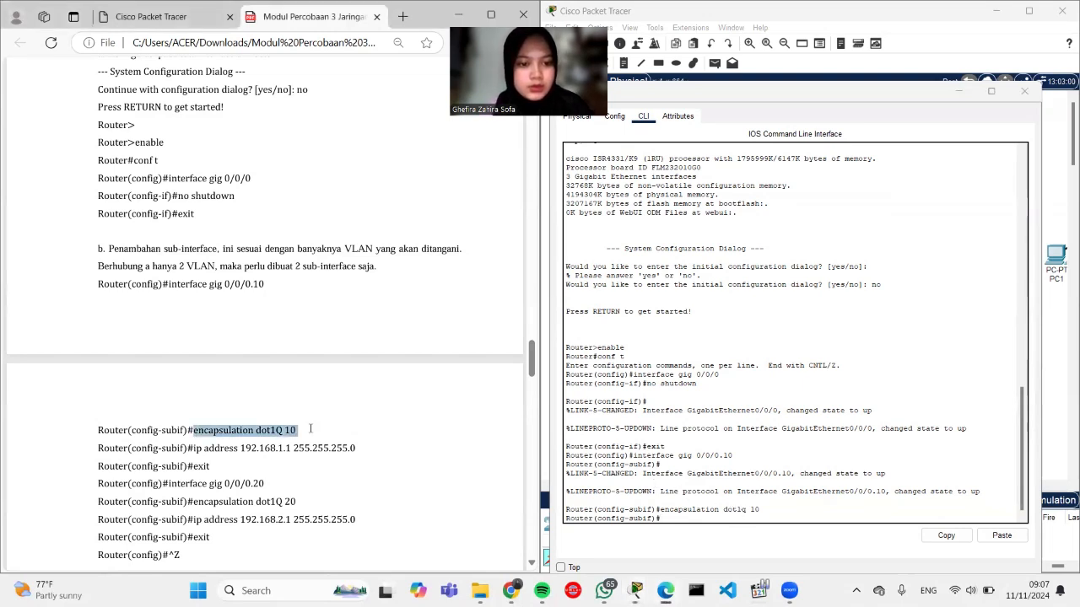
pyautogui.rightClick(670, 522)
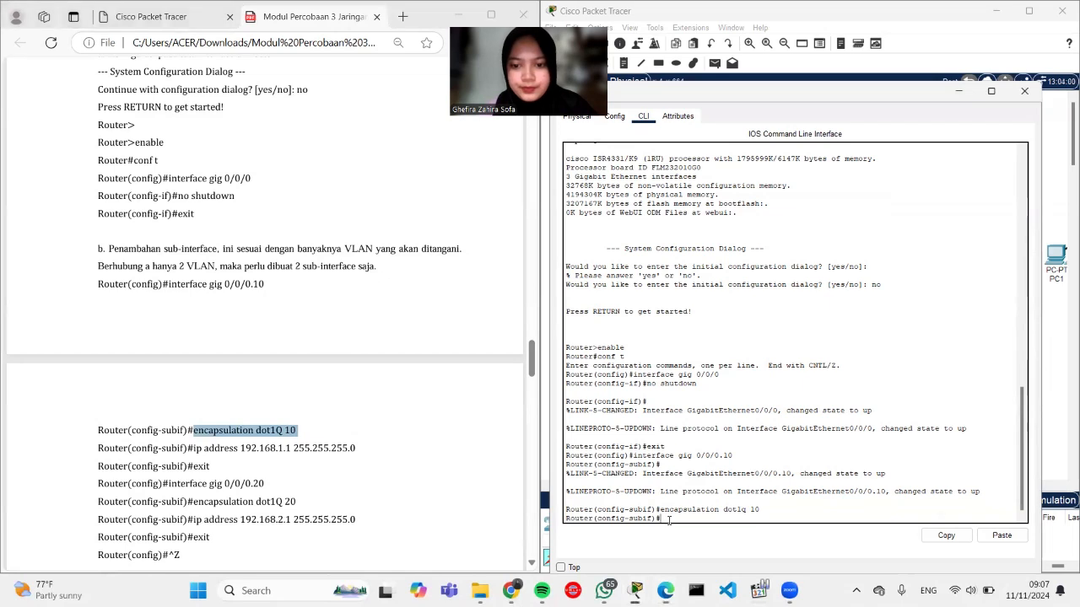
pyautogui.click(693, 541)
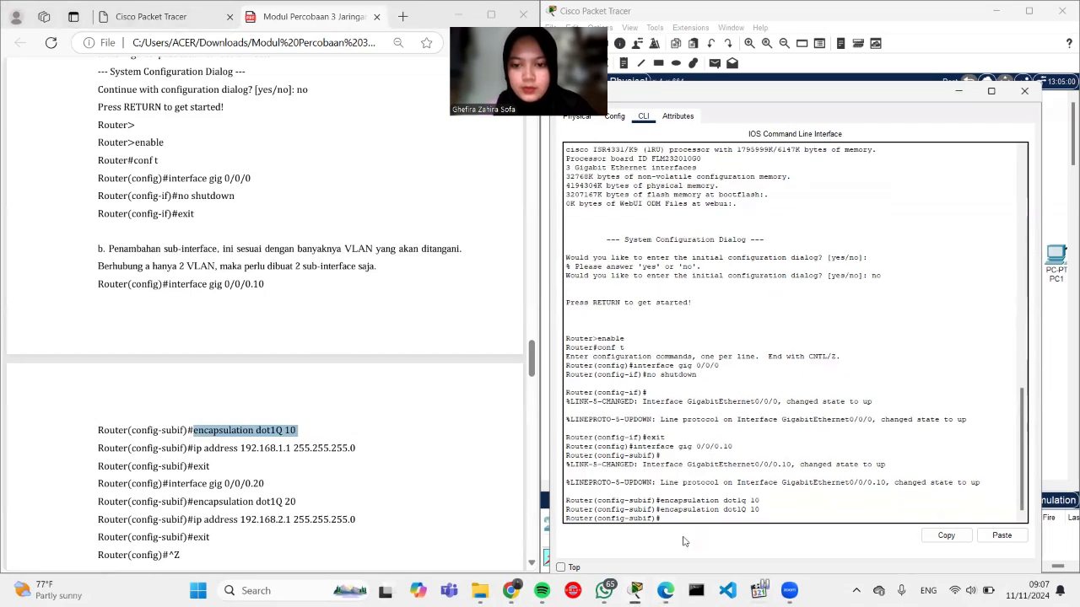
pyautogui.moveTo(192, 449)
pyautogui.mouseDown()
pyautogui.moveTo(359, 449)
pyautogui.moveTo(193, 449)
pyautogui.mouseUp()
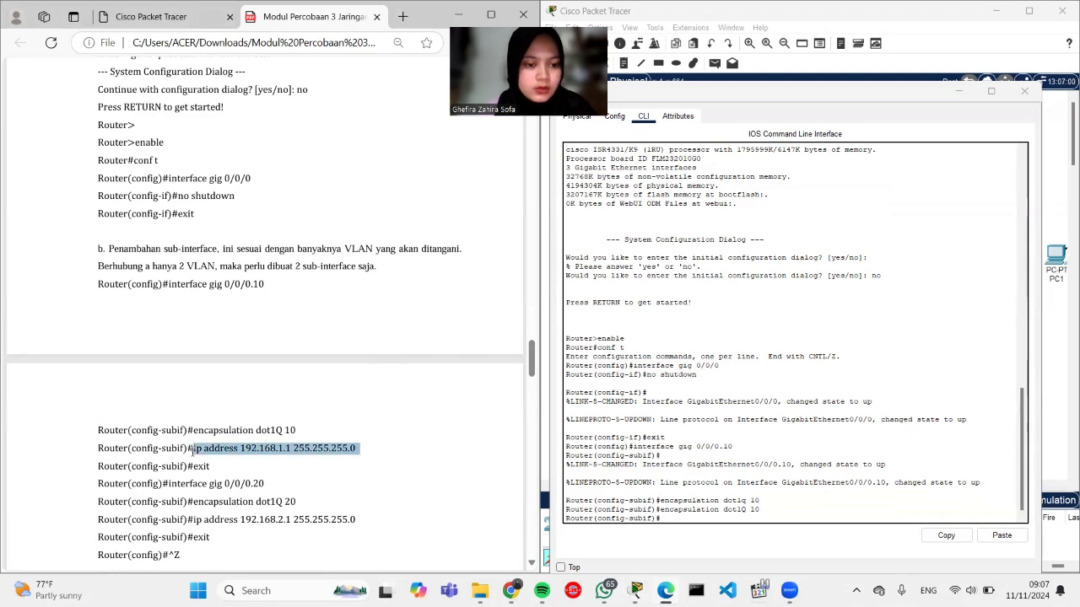
pyautogui.click(689, 520)
pyautogui.rightClick(689, 520)
pyautogui.click(703, 546)
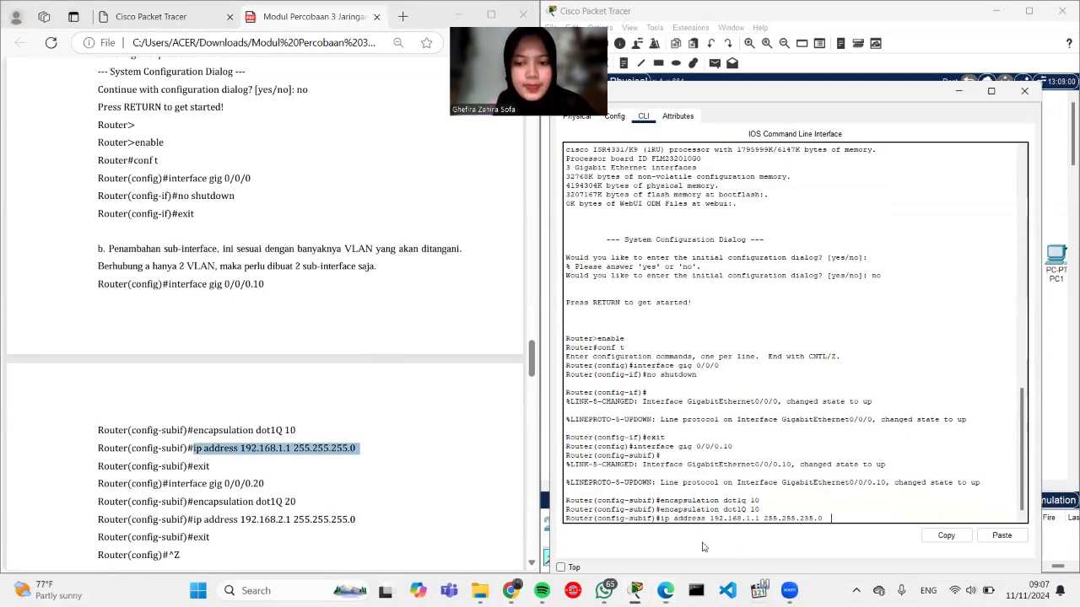
pyautogui.write('e')
pyautogui.write('xu')
pyautogui.press('BackSpace')
pyautogui.write('it')
pyautogui.press('Return')
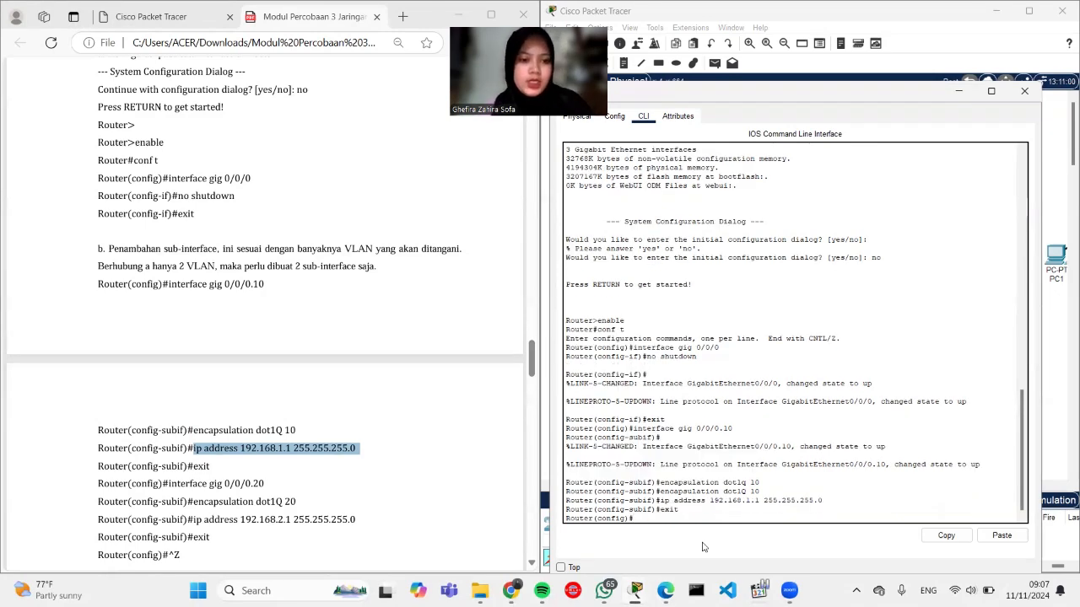
# Step: Create sub-interface Gig0/0/0.20 using the command copied from the lab guide
pyautogui.click(369, 523)
pyautogui.scroll(-1, 369, 524)
pyautogui.scroll(-1, 368, 523)
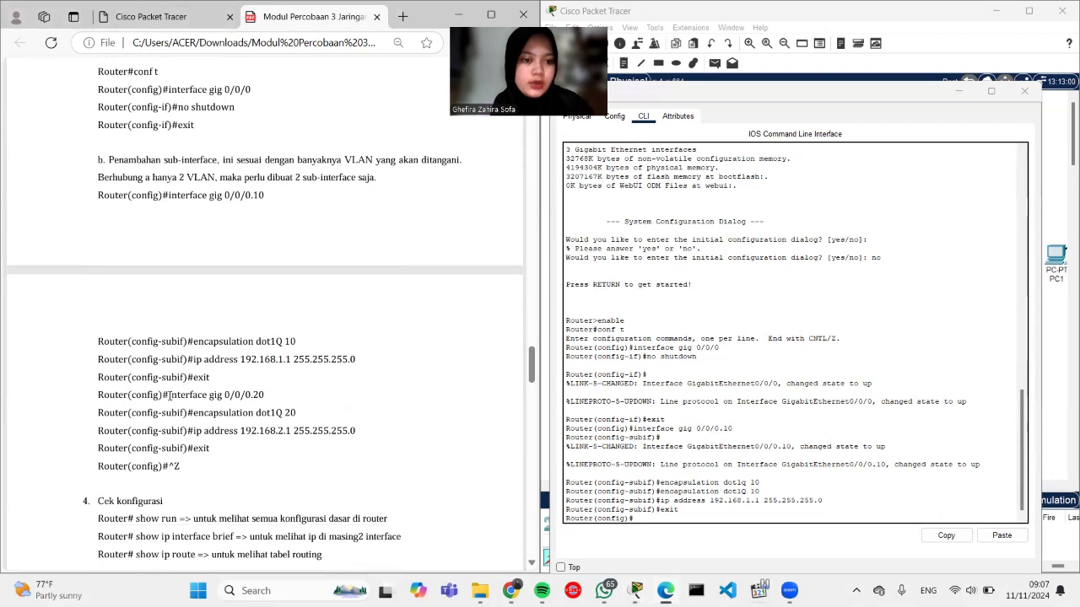
pyautogui.moveTo(162, 396)
pyautogui.mouseDown()
pyautogui.moveTo(269, 399)
pyautogui.moveTo(168, 397)
pyautogui.mouseUp()
pyautogui.hotkey('ctrl', 'c')
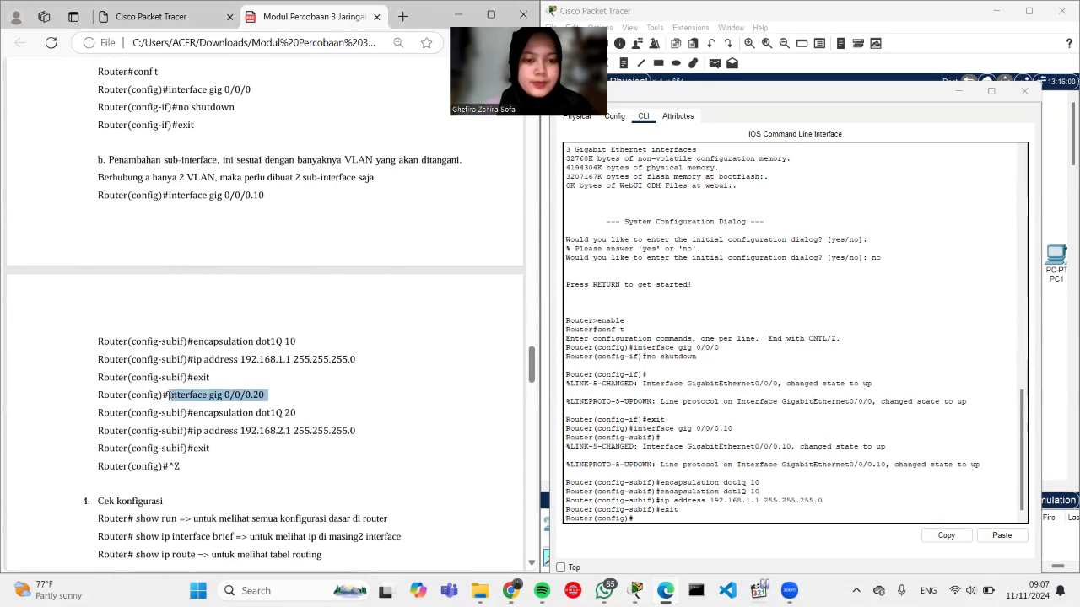
pyautogui.rightClick(674, 517)
pyautogui.click(700, 538)
pyautogui.press('Return')
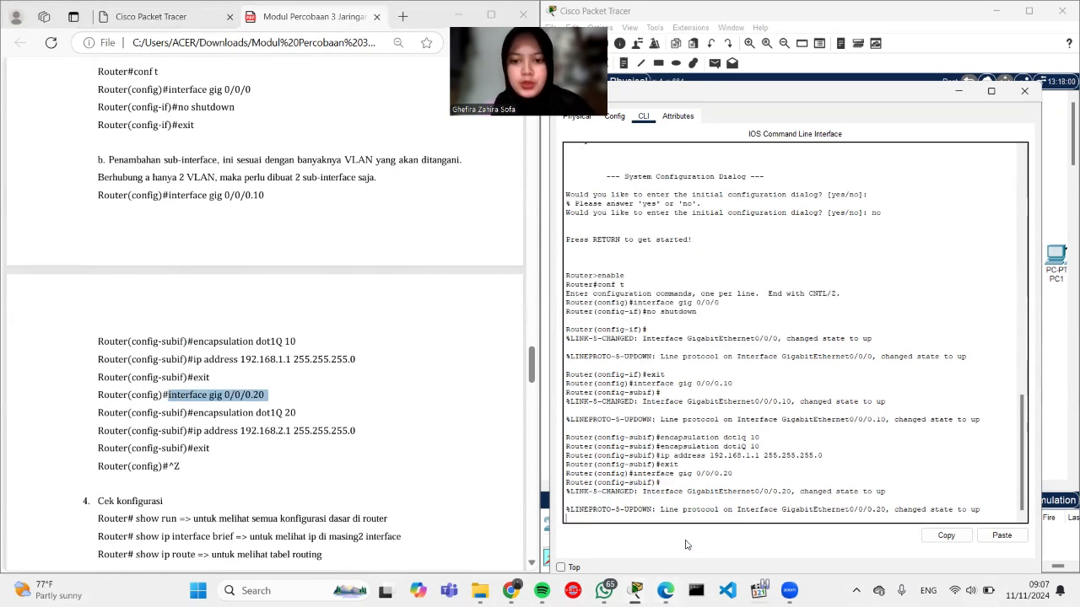
# Step: Set encapsulation dot1Q 20 on Gig0/0/0.20
pyautogui.moveTo(285, 413); pyautogui.dragTo(194, 412)
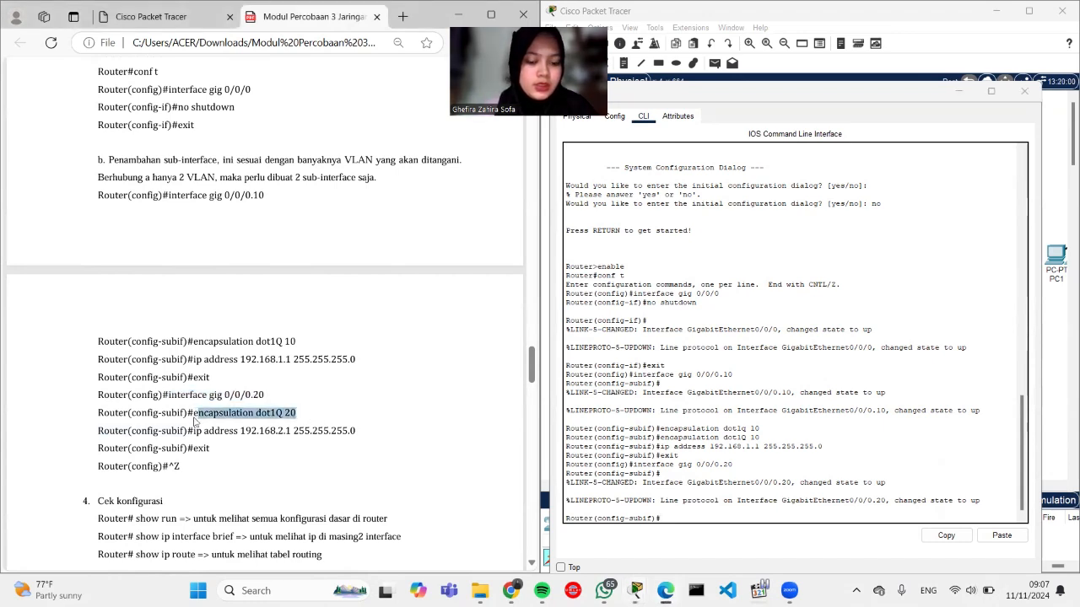
pyautogui.rightClick(663, 518)
pyautogui.click(676, 537)
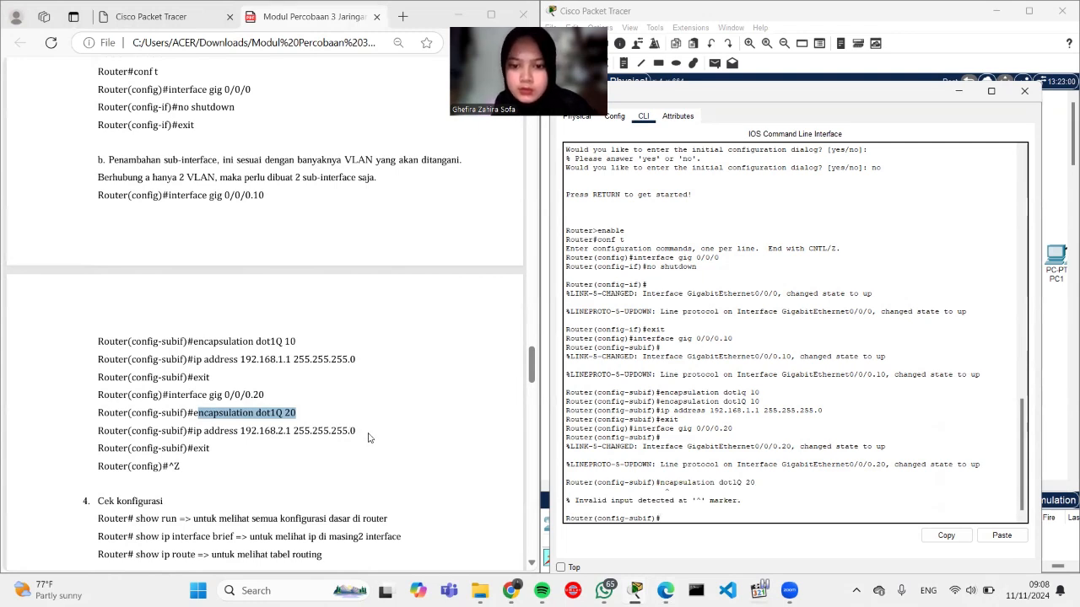
pyautogui.rightClick(666, 530)
pyautogui.click(679, 538)
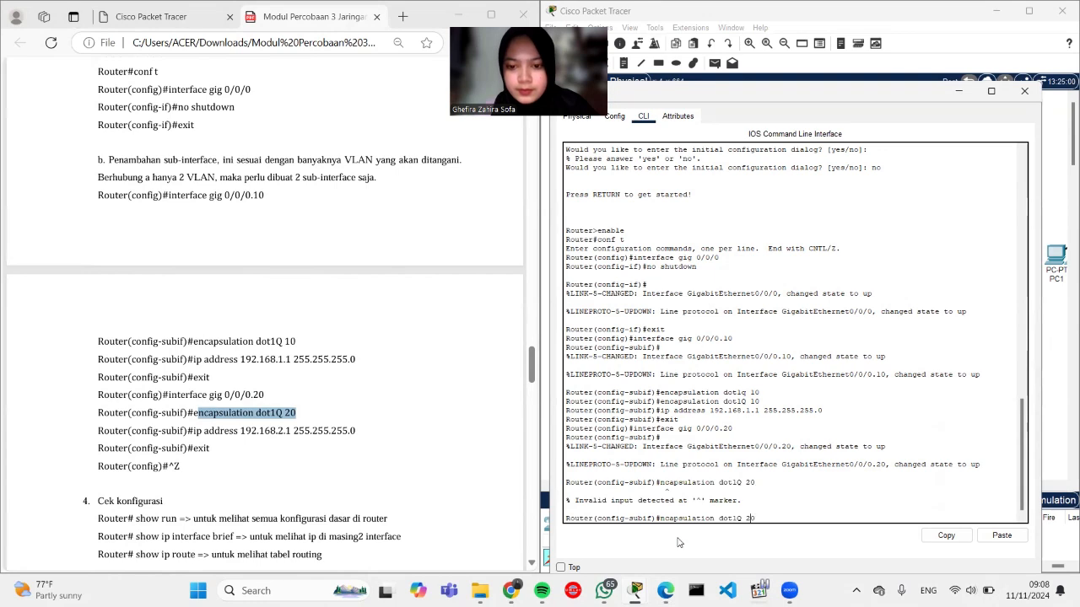
pyautogui.write('e')
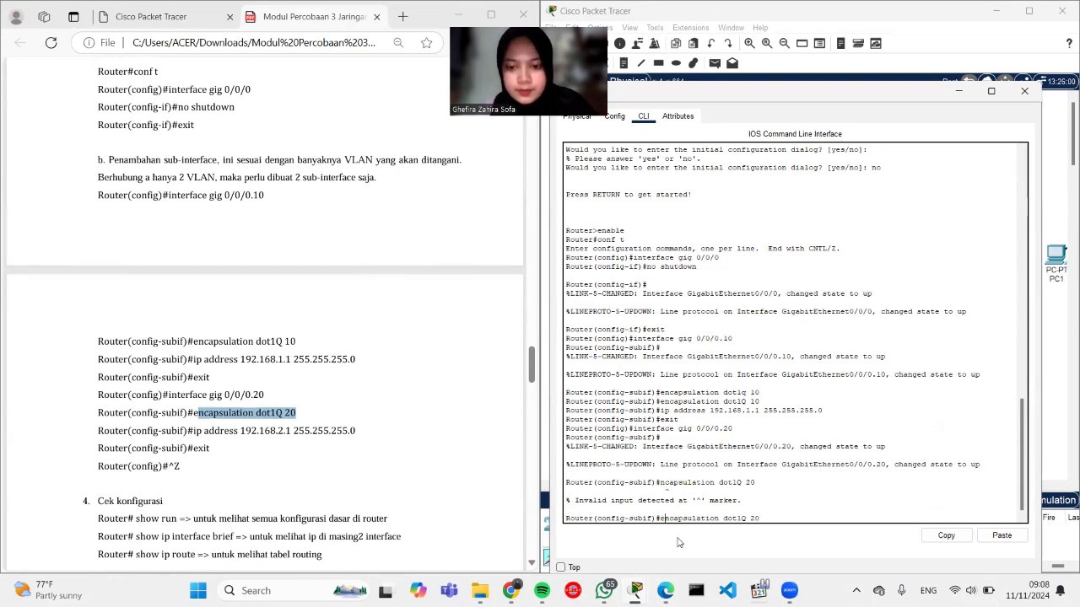
pyautogui.press('Return')
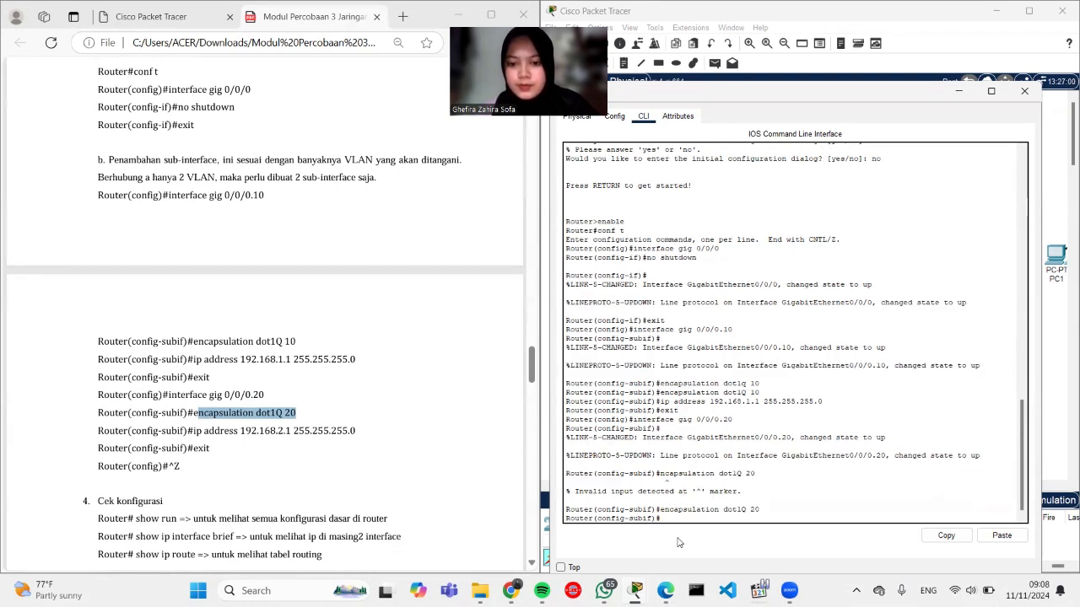
# Step: Give Gig0/0/0.20 address 192.168.2.1, then exit back to the privileged prompt
pyautogui.moveTo(361, 431); pyautogui.dragTo(189, 433)
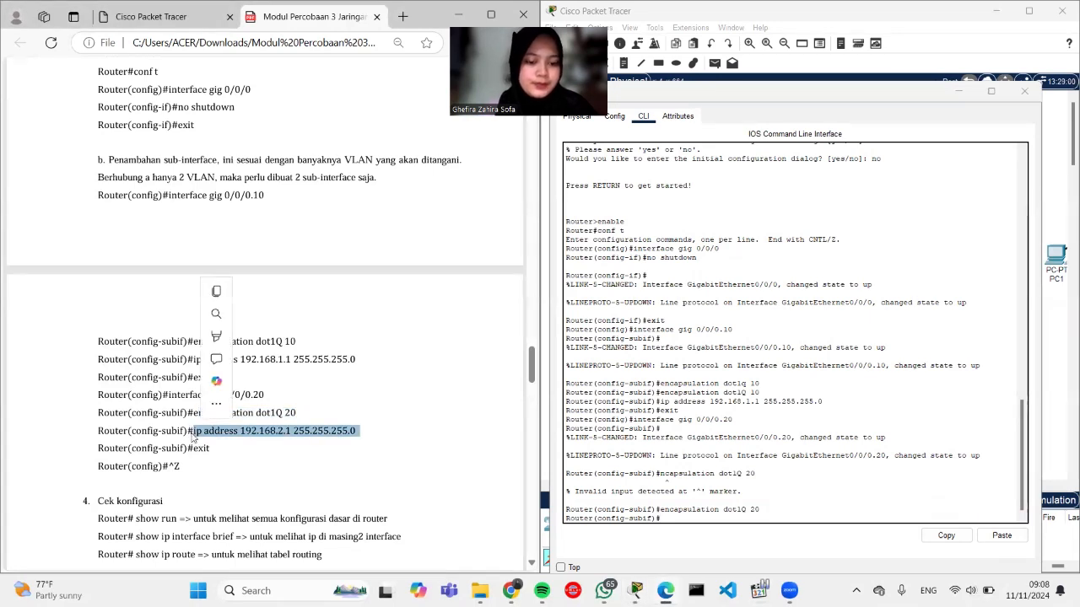
pyautogui.click(668, 528)
pyautogui.rightClick(666, 516)
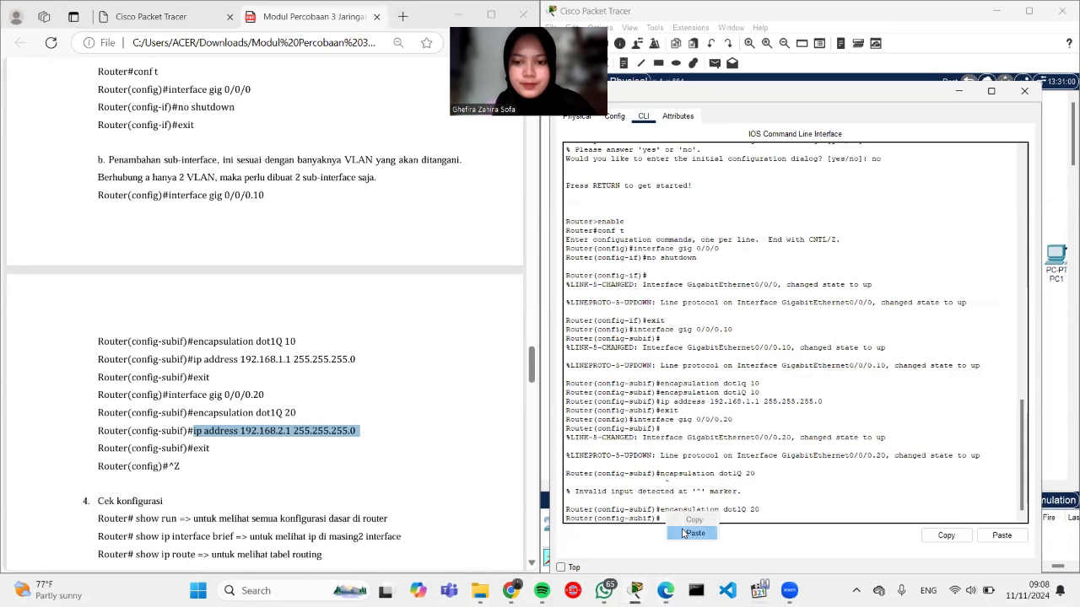
pyautogui.click(695, 533)
pyautogui.write('exit')
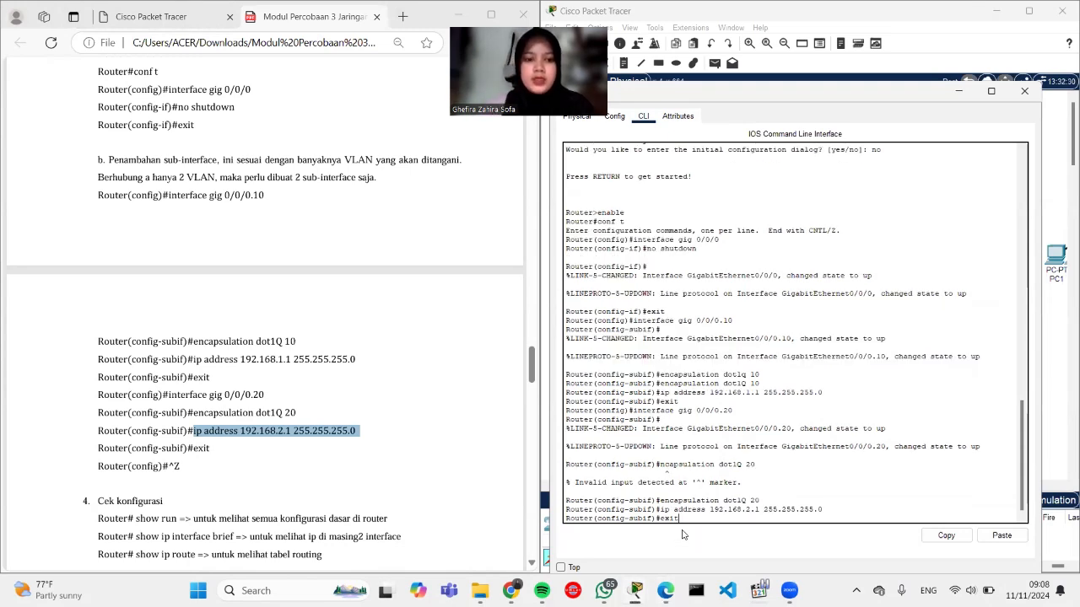
pyautogui.press('Return')
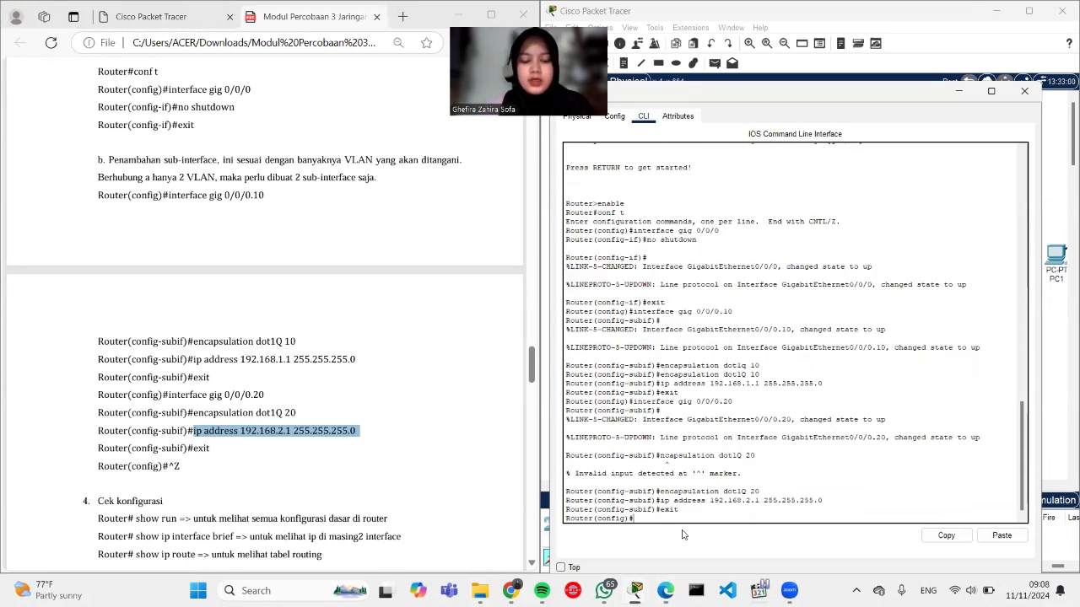
pyautogui.write('exit')
pyautogui.press('Return')
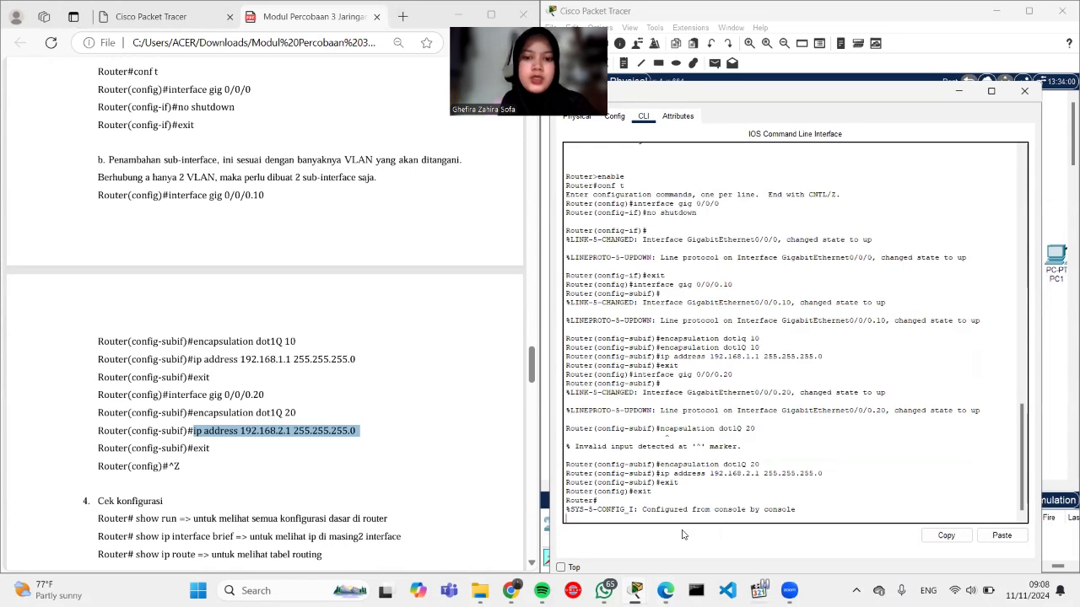
pyautogui.press('Return')
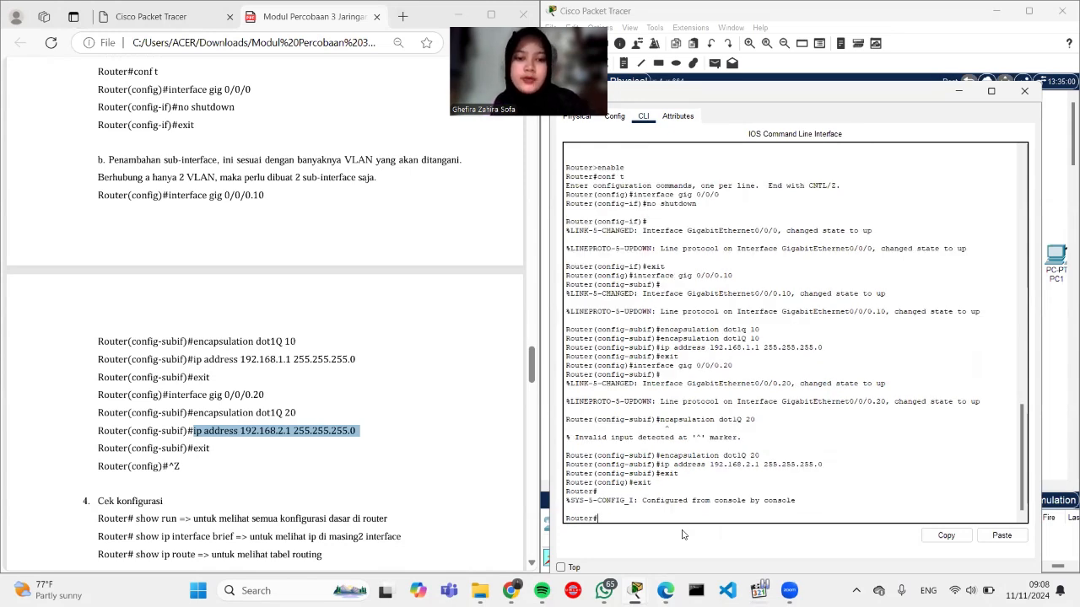
# Step: Review the router's running configuration with show run
pyautogui.write('sho')
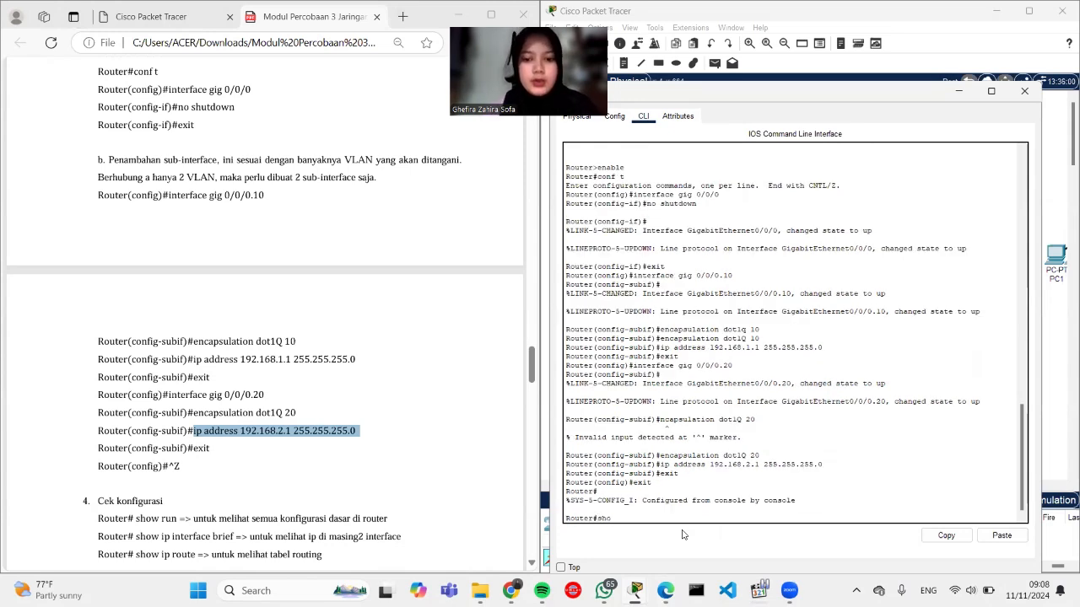
pyautogui.write('w r')
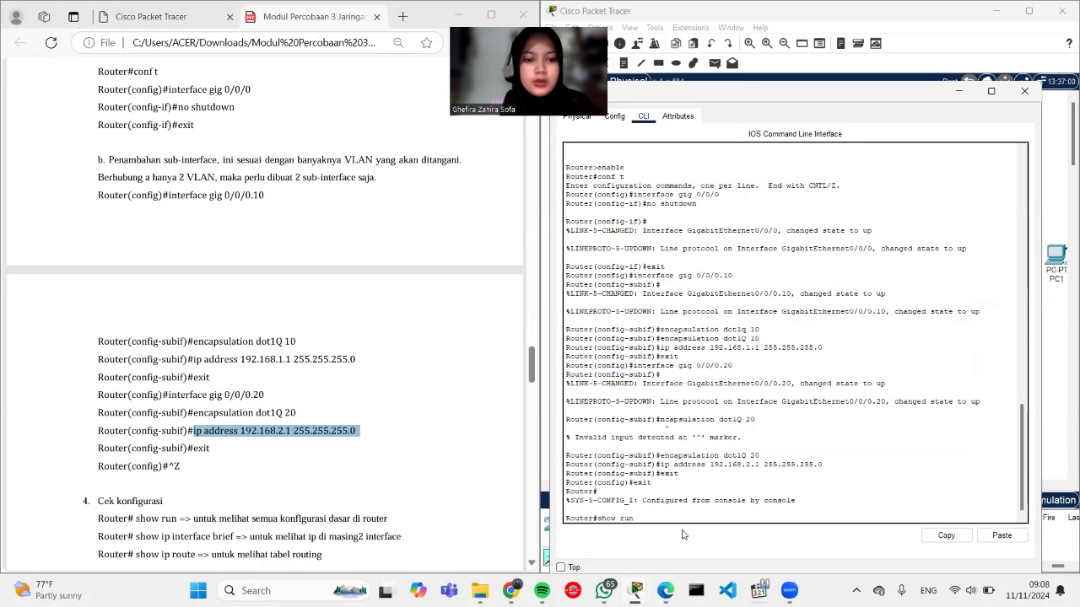
pyautogui.write('un')
pyautogui.press('Return')
pyautogui.press('Return')
pyautogui.press('Return')
pyautogui.press('Return')
pyautogui.press('Return')
pyautogui.press('Return')
pyautogui.press('Return')
pyautogui.press('Return')
pyautogui.press('Return')
pyautogui.press('Return')
pyautogui.press('Return')
pyautogui.press('Return')
pyautogui.press('Return')
pyautogui.press('Return')
pyautogui.press('Return')
pyautogui.press('Return')
pyautogui.press('Return')
pyautogui.press('Return')
pyautogui.press('Return')
pyautogui.press('Return')
pyautogui.press('Return')
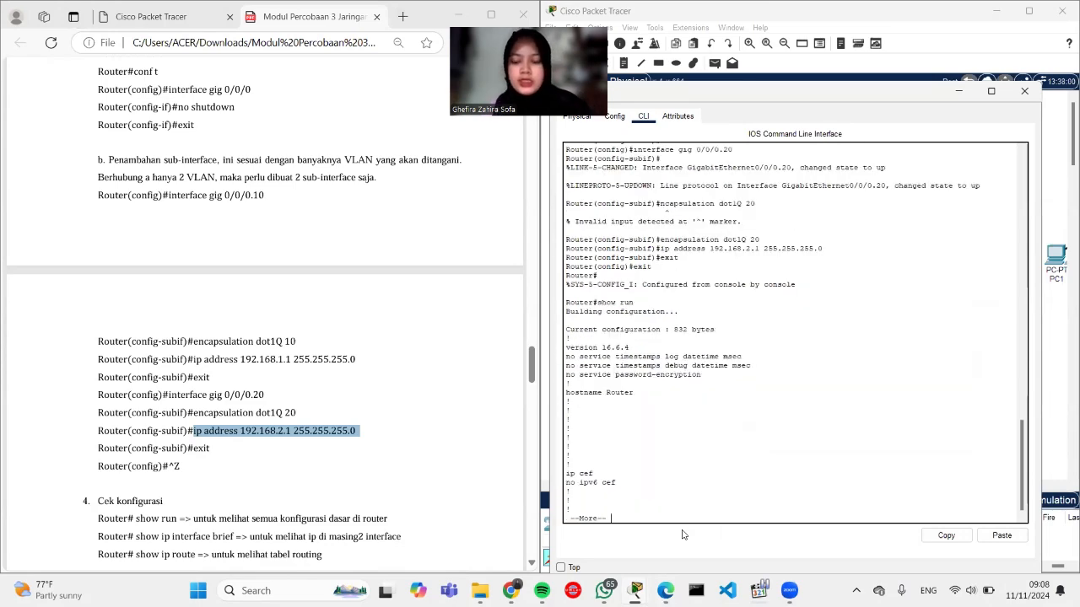
pyautogui.press('Return')
pyautogui.press('Return')
pyautogui.press('Return')
pyautogui.press('Return')
pyautogui.press('Return')
pyautogui.press('Return')
pyautogui.press('Return')
pyautogui.press('Return')
pyautogui.press('Return')
pyautogui.press('Return')
pyautogui.press('Return')
pyautogui.press('Return')
pyautogui.press('Return')
pyautogui.press('Return')
pyautogui.press('Return')
pyautogui.press('Return')
pyautogui.press('Return')
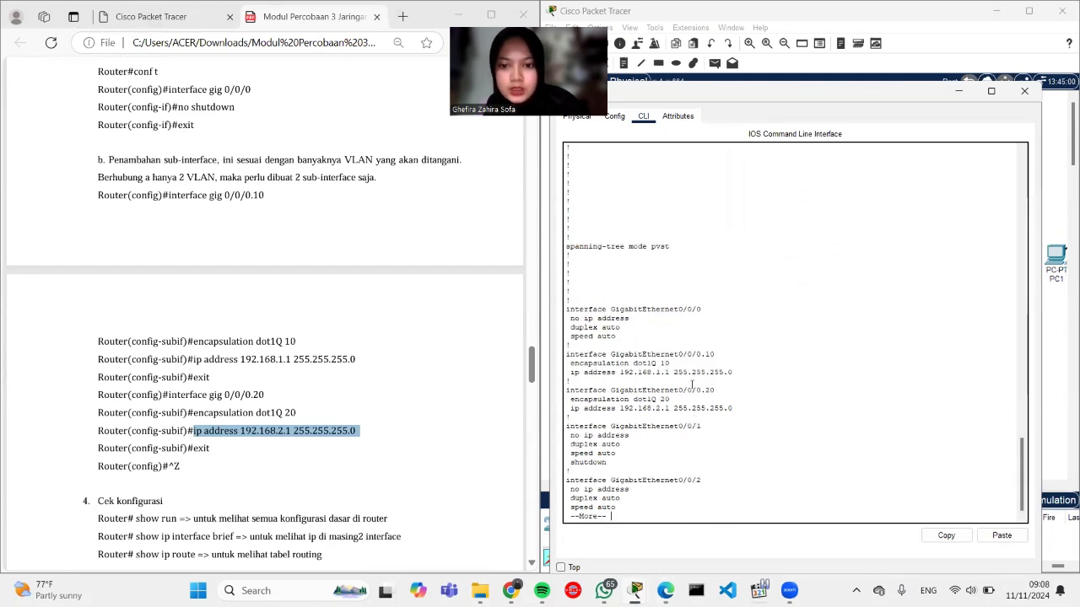
pyautogui.press('Return')
pyautogui.press('Return')
pyautogui.press('Return')
pyautogui.press('Return')
pyautogui.press('Return')
pyautogui.press('Return')
pyautogui.press('Return')
pyautogui.press('Return')
pyautogui.press('Return')
pyautogui.press('Return')
pyautogui.press('Return')
pyautogui.press('Return')
pyautogui.press('Return')
pyautogui.press('Return')
pyautogui.press('Return')
pyautogui.press('Return')
pyautogui.press('Return')
pyautogui.press('Return')
pyautogui.press('Return')
pyautogui.press('Return')
pyautogui.press('Return')
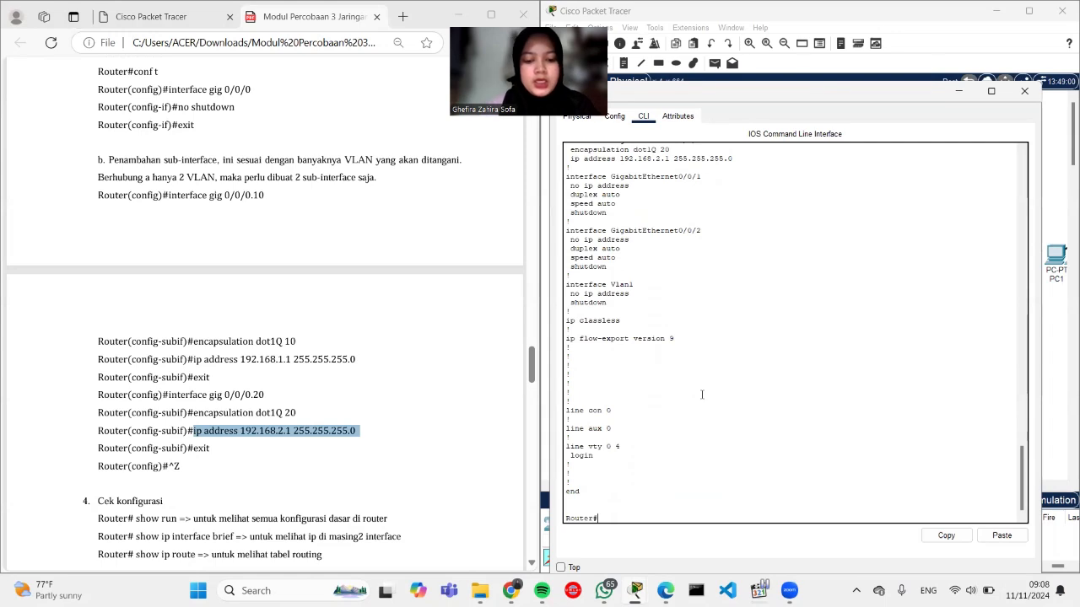
# Step: Run show ip interface brief and show ip route to check the sub-interfaces and connected routes
pyautogui.write('show ip')
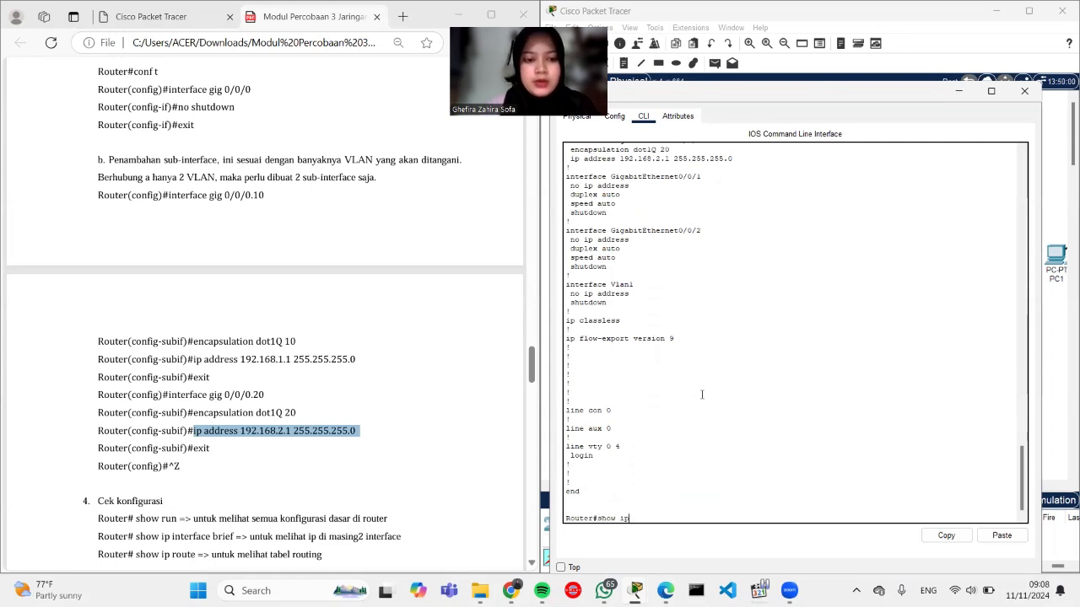
pyautogui.write(' interface')
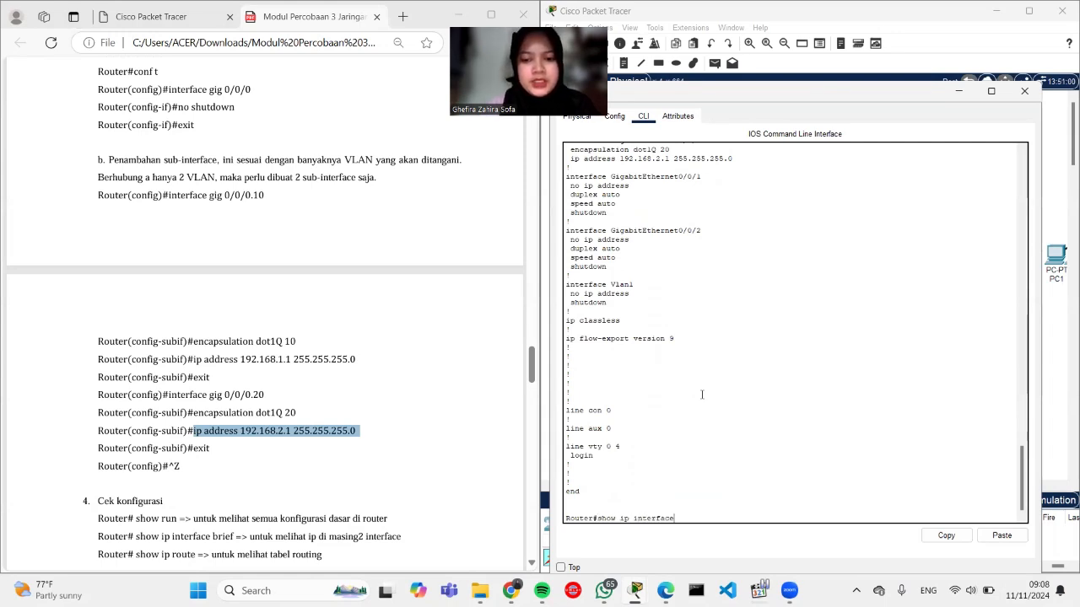
pyautogui.write(' brief')
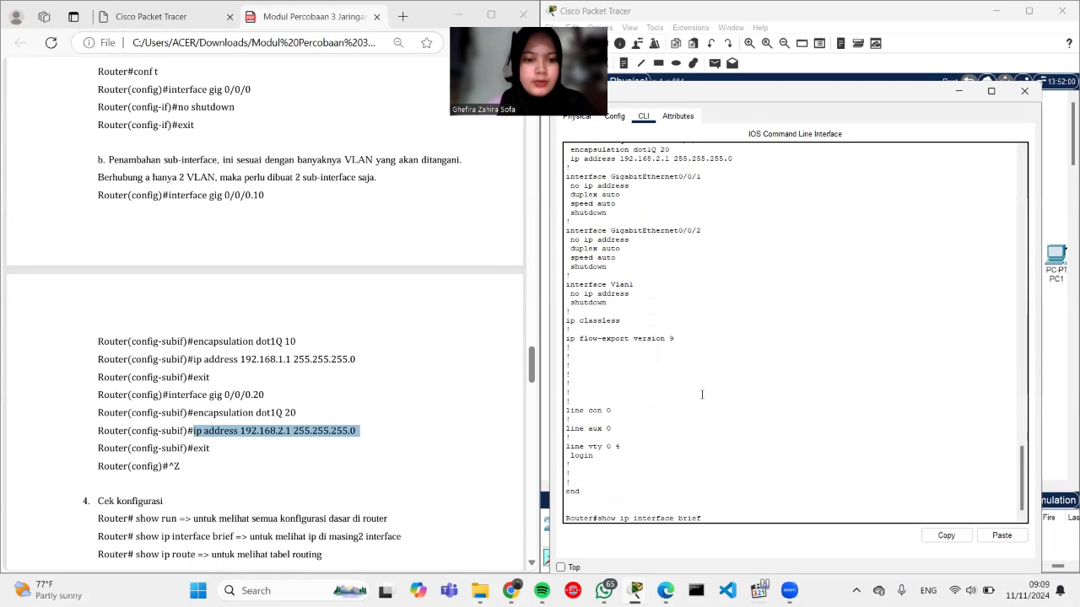
pyautogui.press('Return')
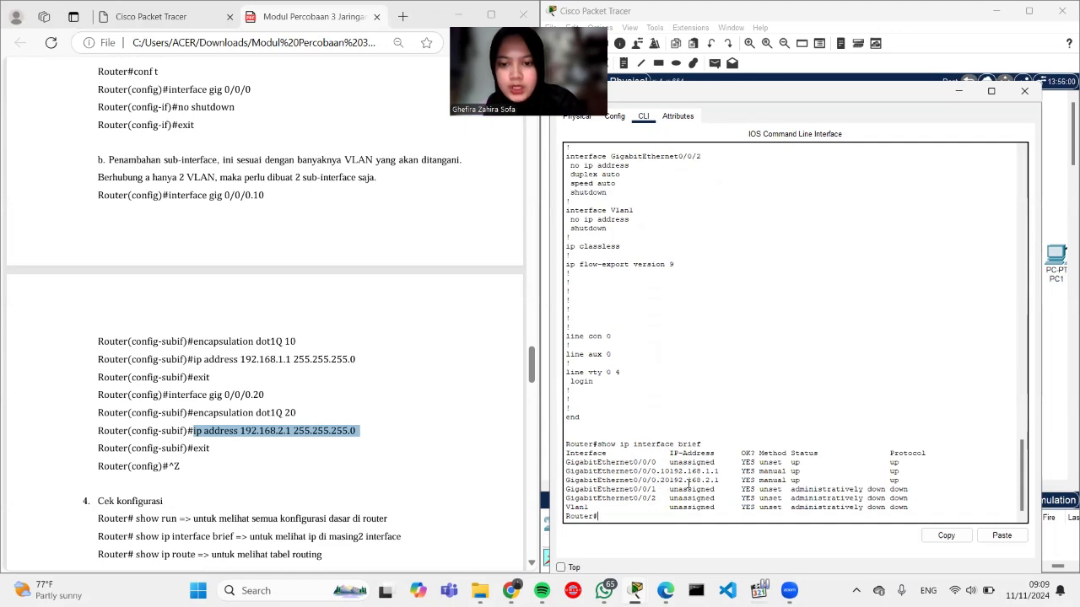
pyautogui.scroll(-1, 404, 501)
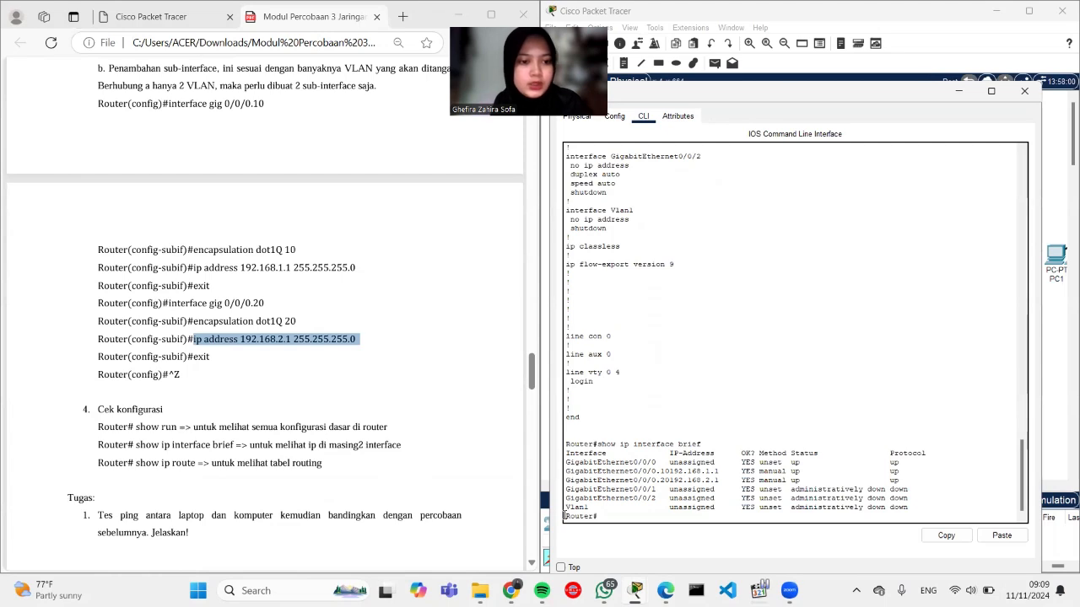
pyautogui.write('show ip route')
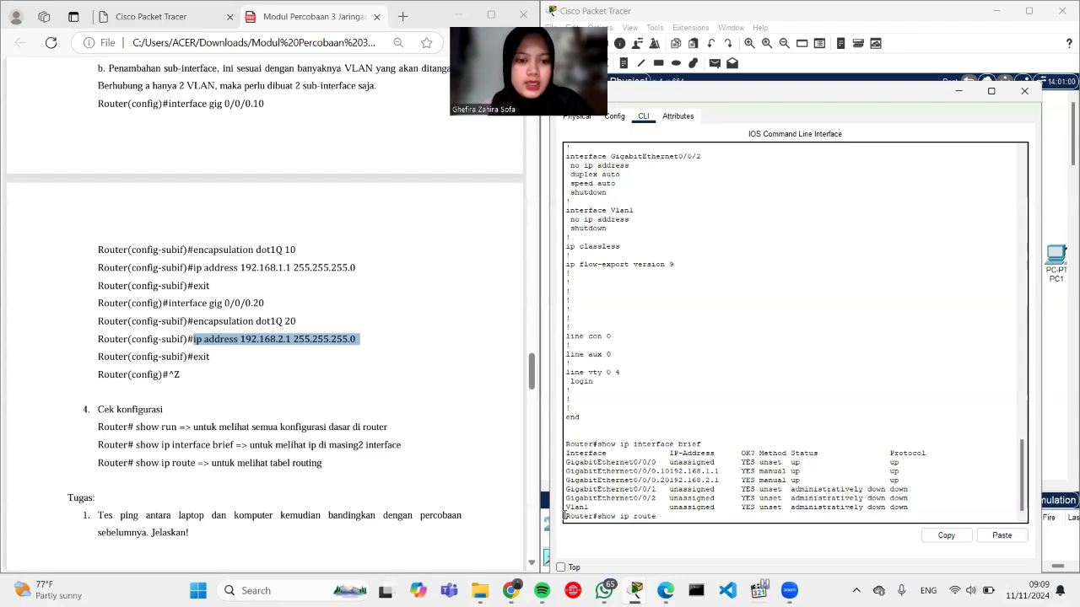
pyautogui.press('Return')
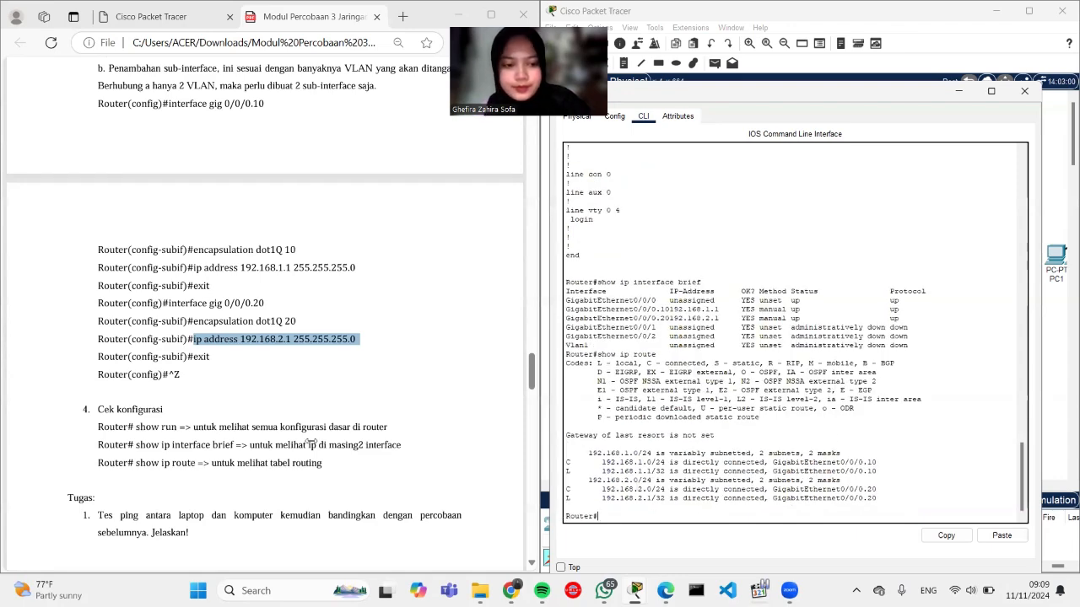
pyautogui.scroll(-3, 284, 441)
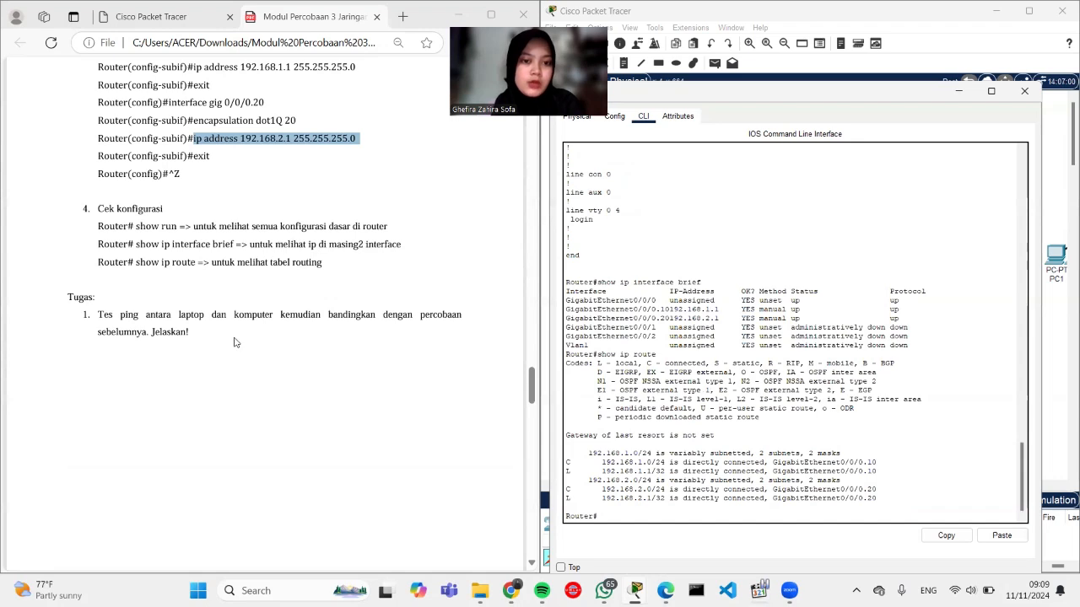
# Step: Close the router CLI and open Laptop0's command prompt
pyautogui.click(1024, 90)
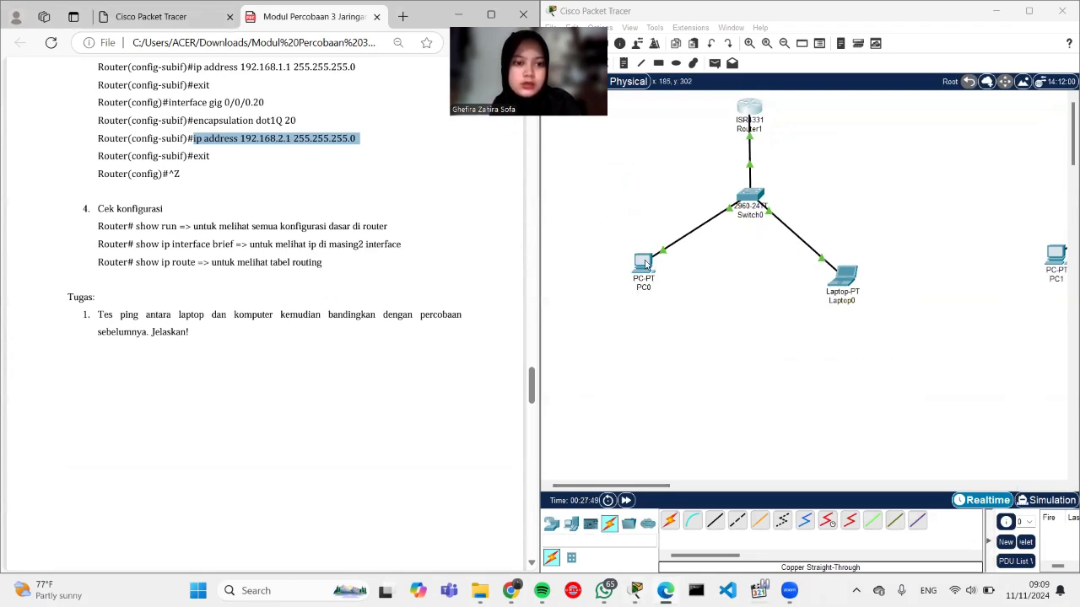
pyautogui.click(841, 283)
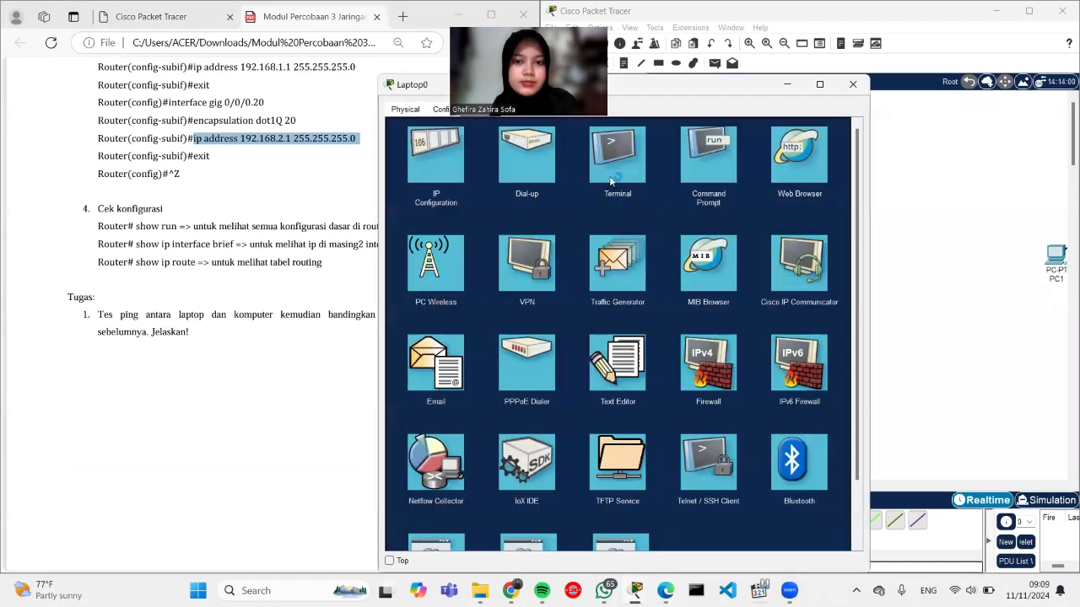
pyautogui.click(713, 162)
pyautogui.scroll(10, 176, 299)
pyautogui.scroll(5, 176, 300)
pyautogui.scroll(-1, 176, 300)
# Step: Ping PC0 at 192.168.1.2 from Laptop0 and check the replies
pyautogui.write('ping')
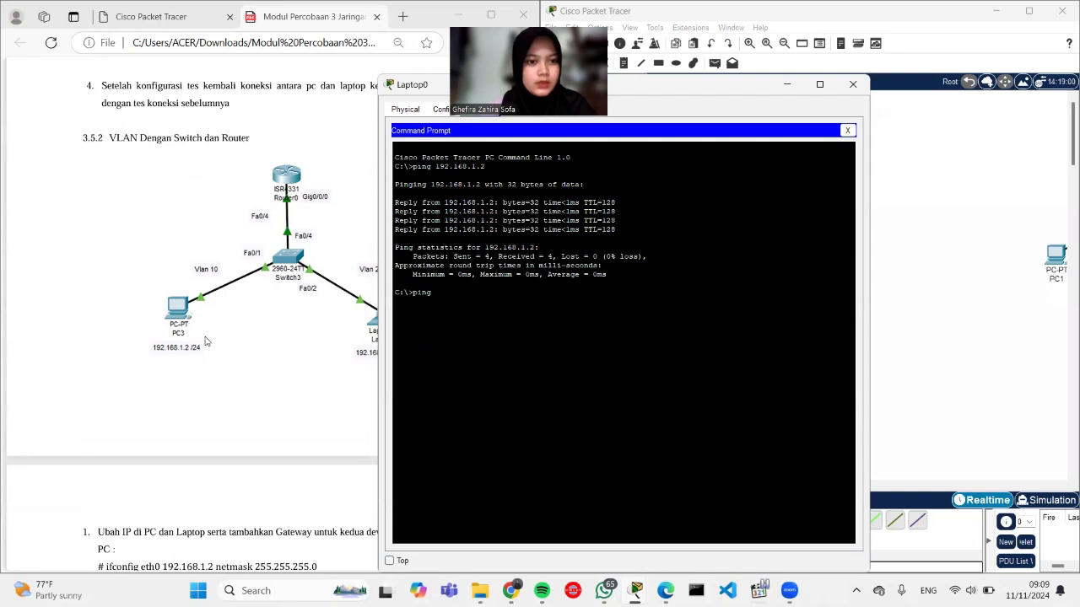
pyautogui.write('192.168.1')
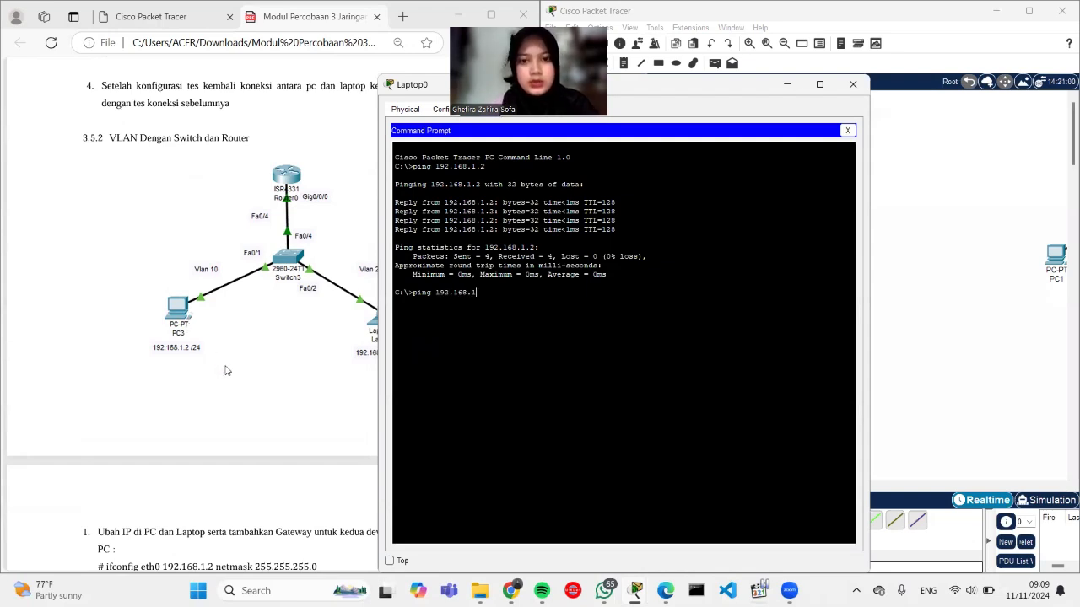
pyautogui.write('.2')
pyautogui.press('Return')
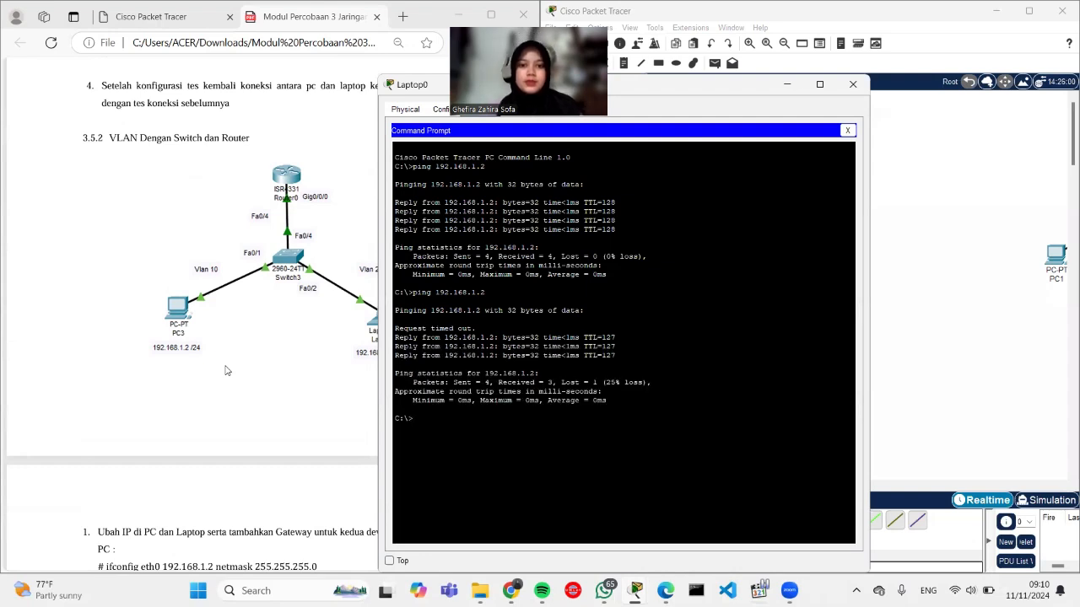
pyautogui.write('ping')
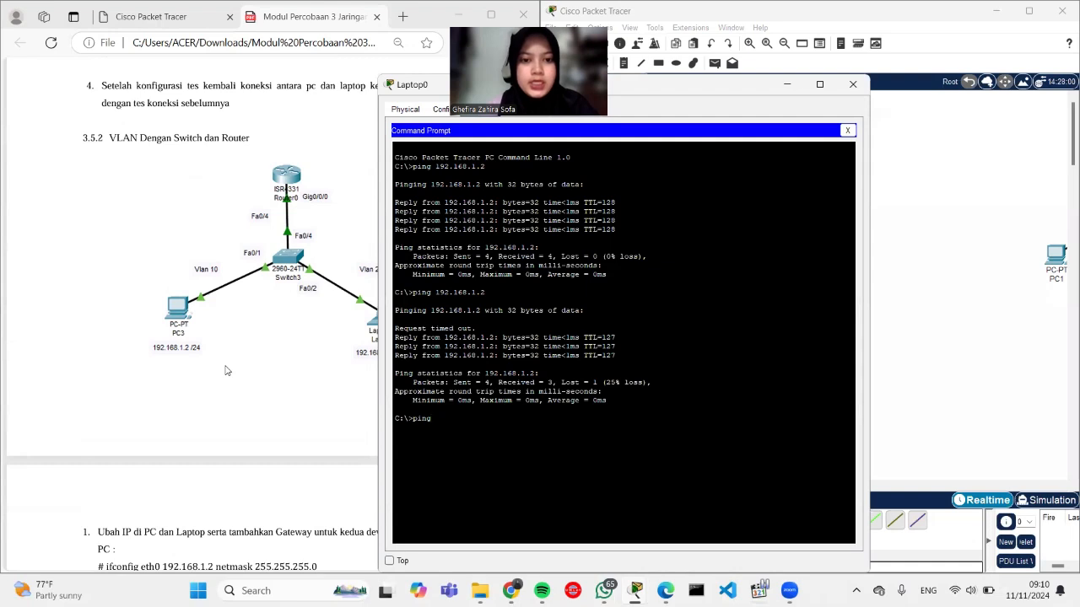
pyautogui.write(' 192.168.1.2')
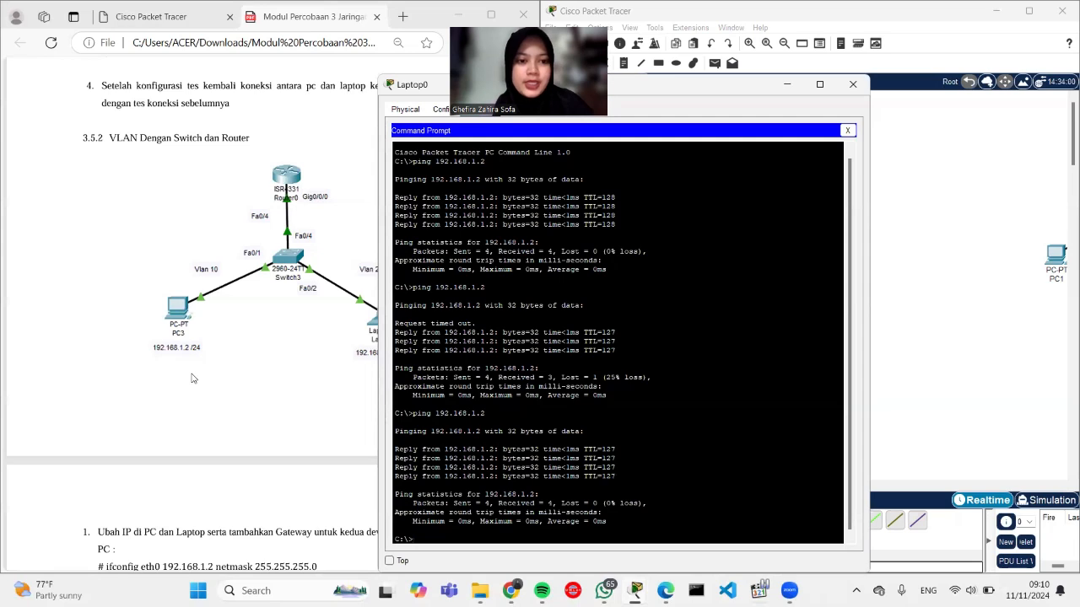
pyautogui.scroll(-1, 195, 379)
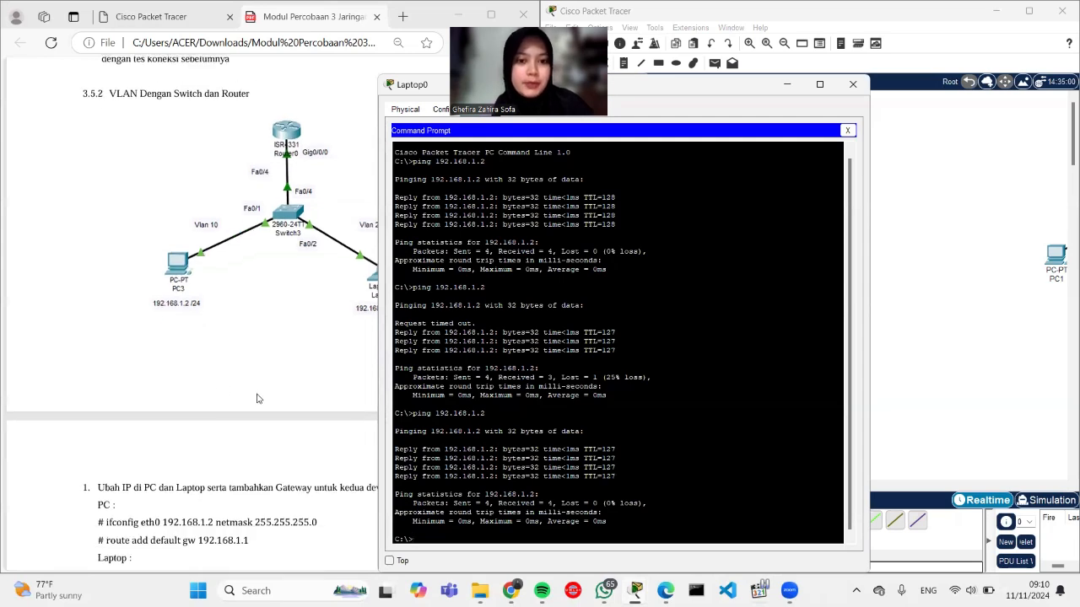
pyautogui.scroll(-1, 469, 441)
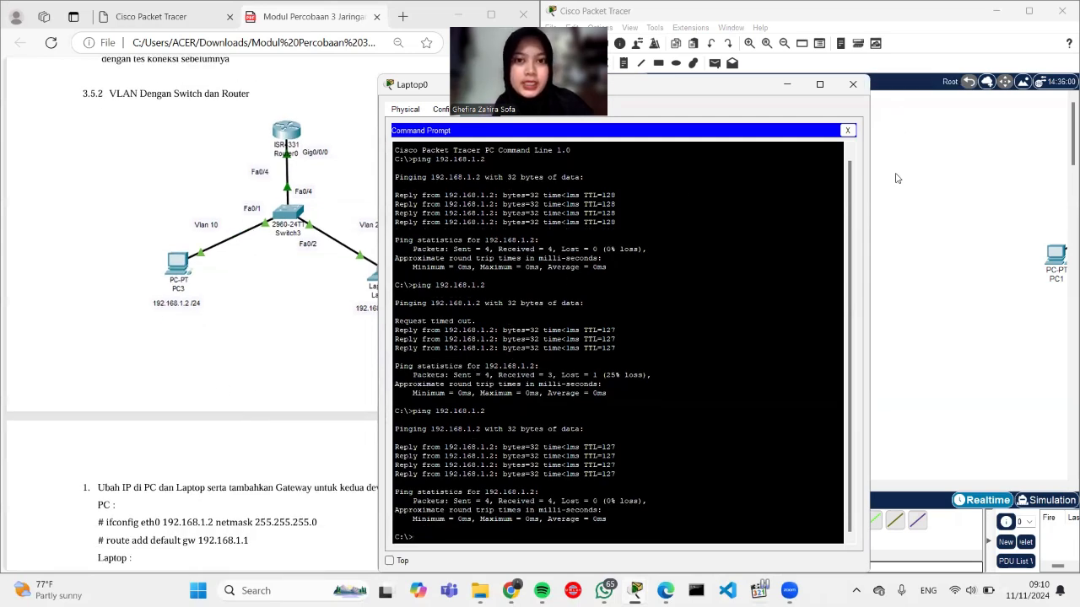
# Step: From PC0's command prompt, ping the laptop at 192.168.2.2 and check the four replies
pyautogui.click(899, 78)
pyautogui.click(643, 263)
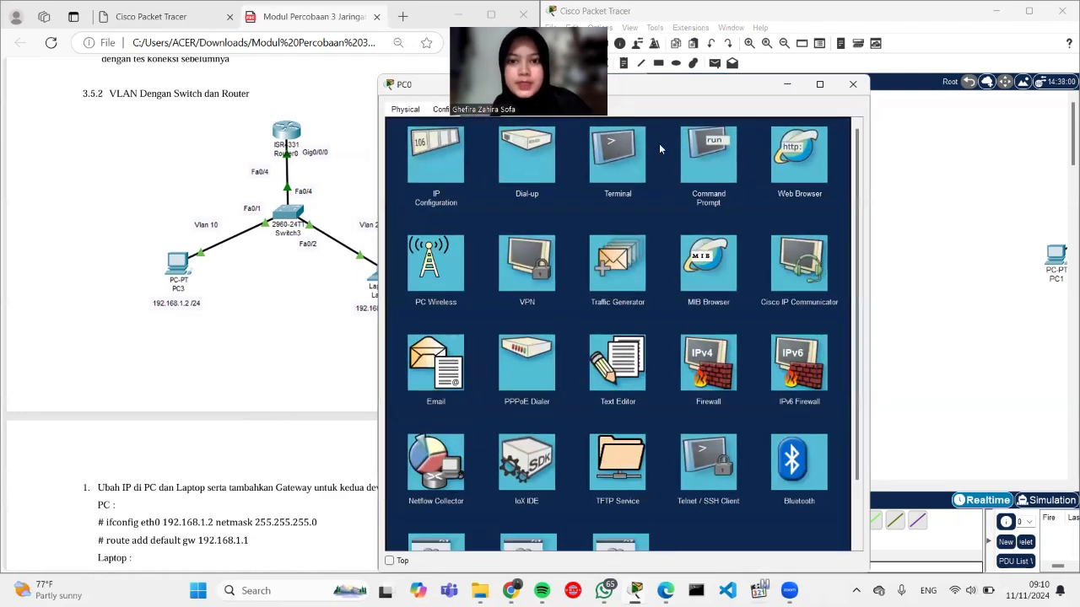
pyautogui.click(699, 150)
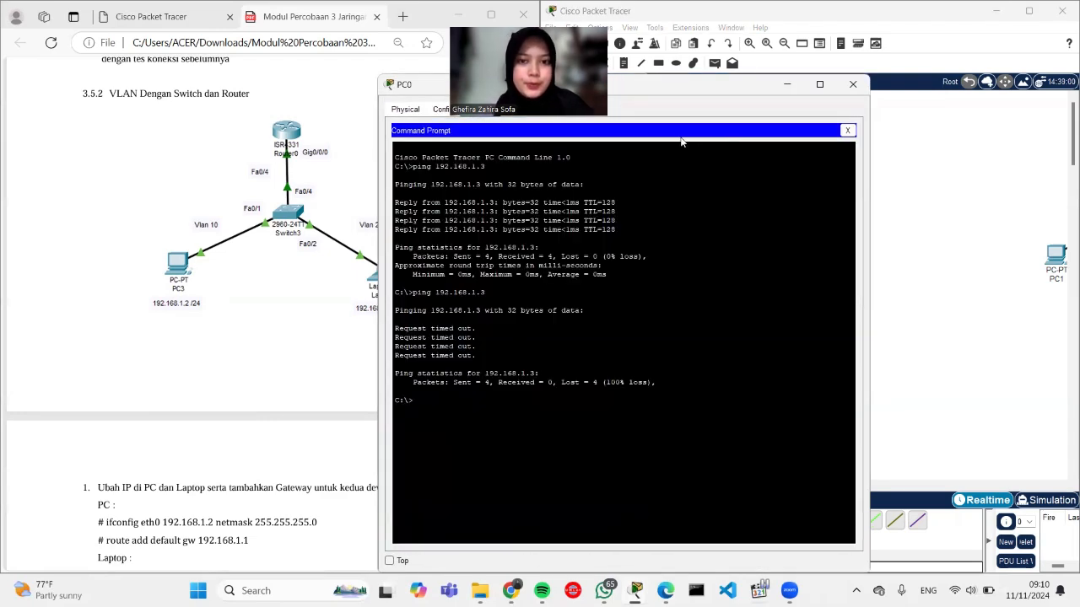
pyautogui.write('ping')
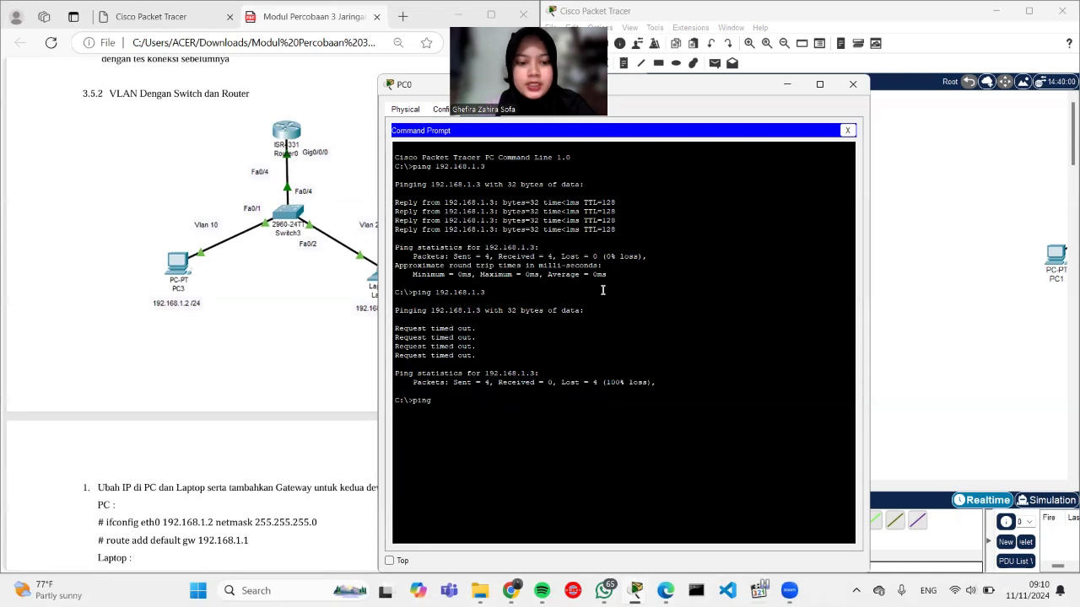
pyautogui.write(' 192.168')
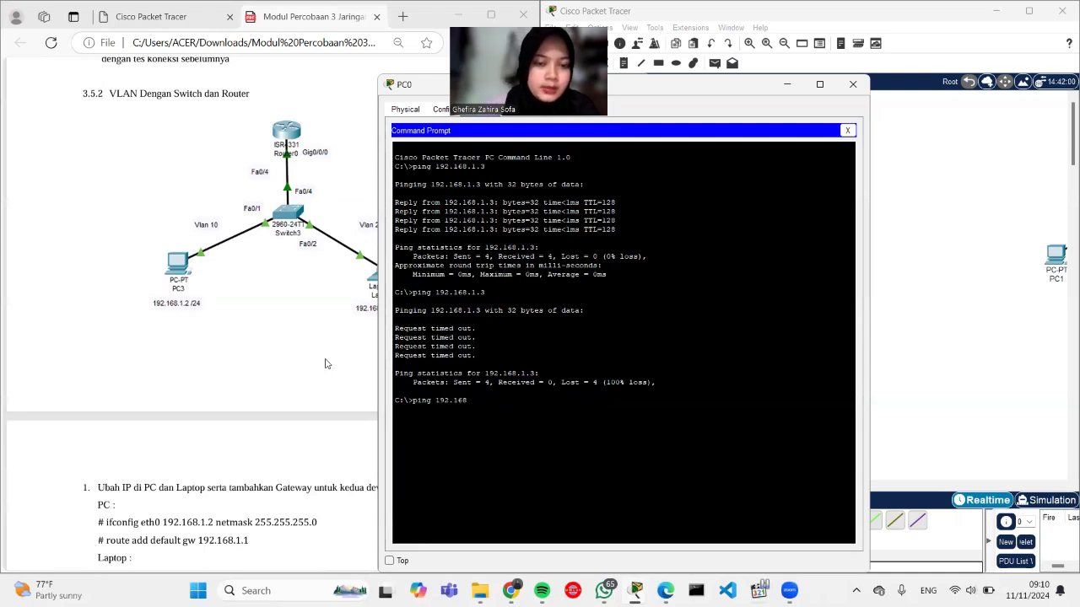
pyautogui.scroll(-3, 323, 319)
pyautogui.write('.2.2')
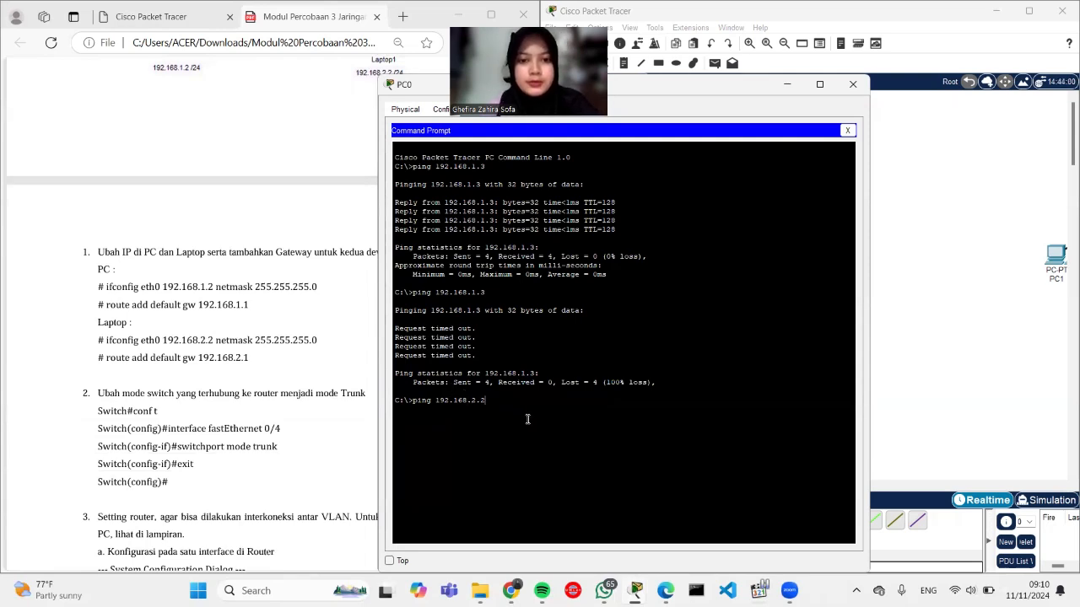
pyautogui.press('Return')
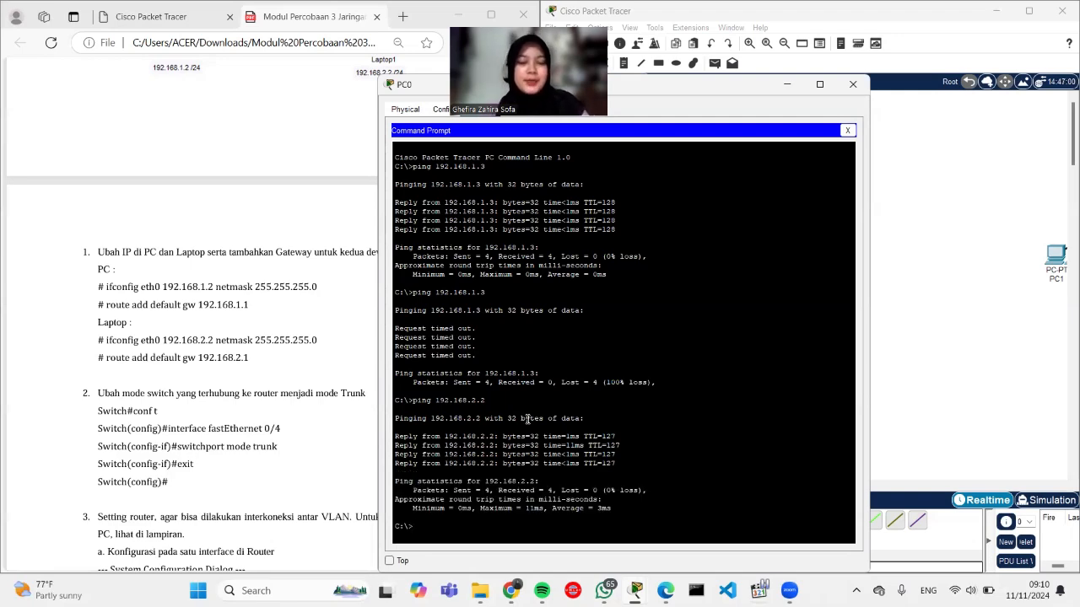
pyautogui.scroll(-10, 144, 508)
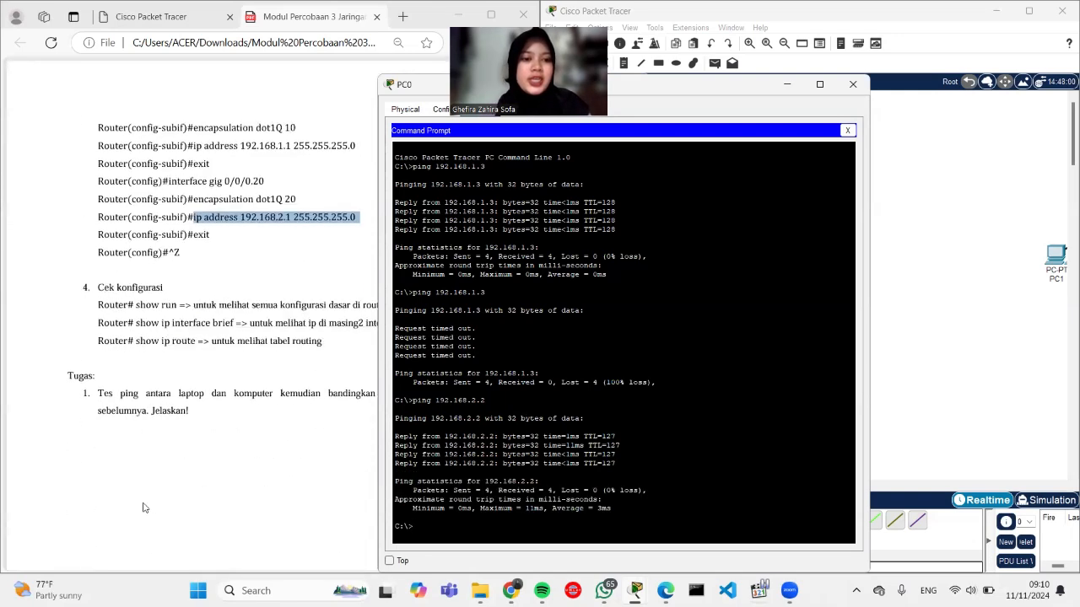
pyautogui.click(236, 369)
# Step: Close PC0's device window to return to the Router1–Switch0–PC0–Laptop0 topology
pyautogui.click(862, 81)
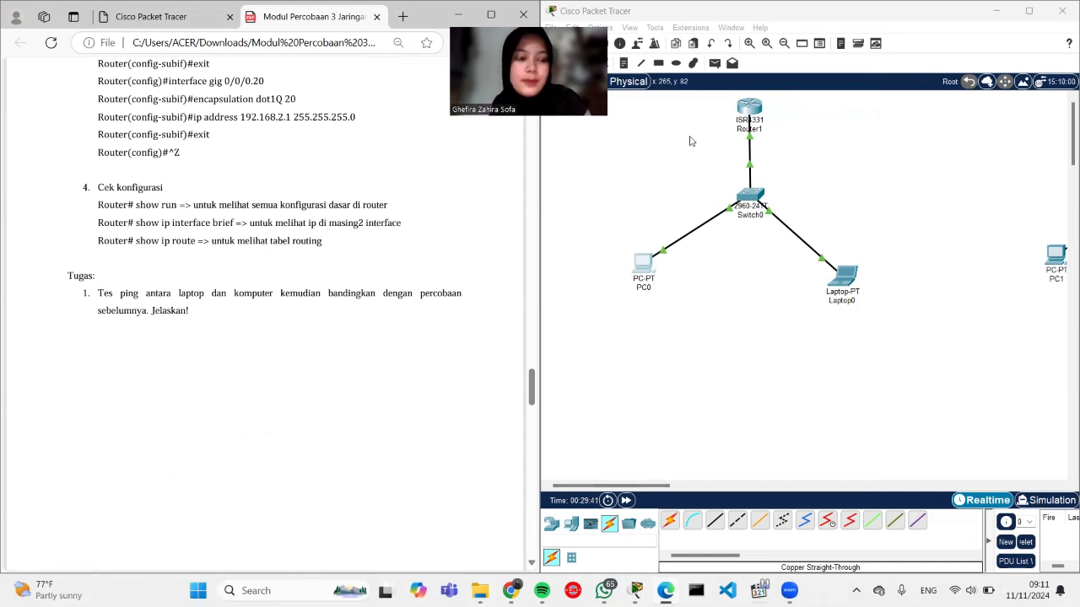
pyautogui.click(627, 141)
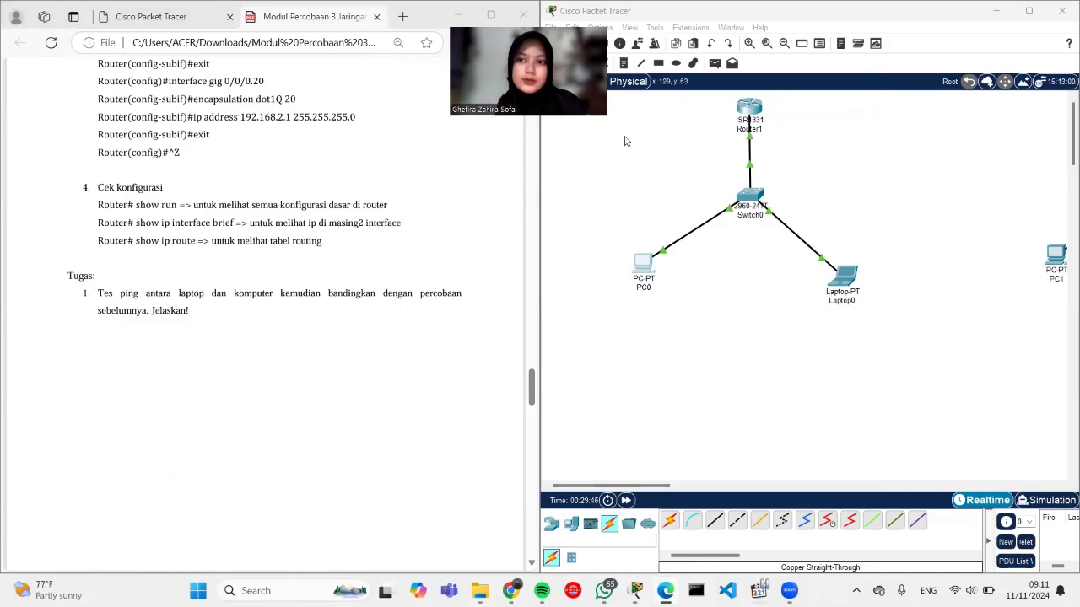